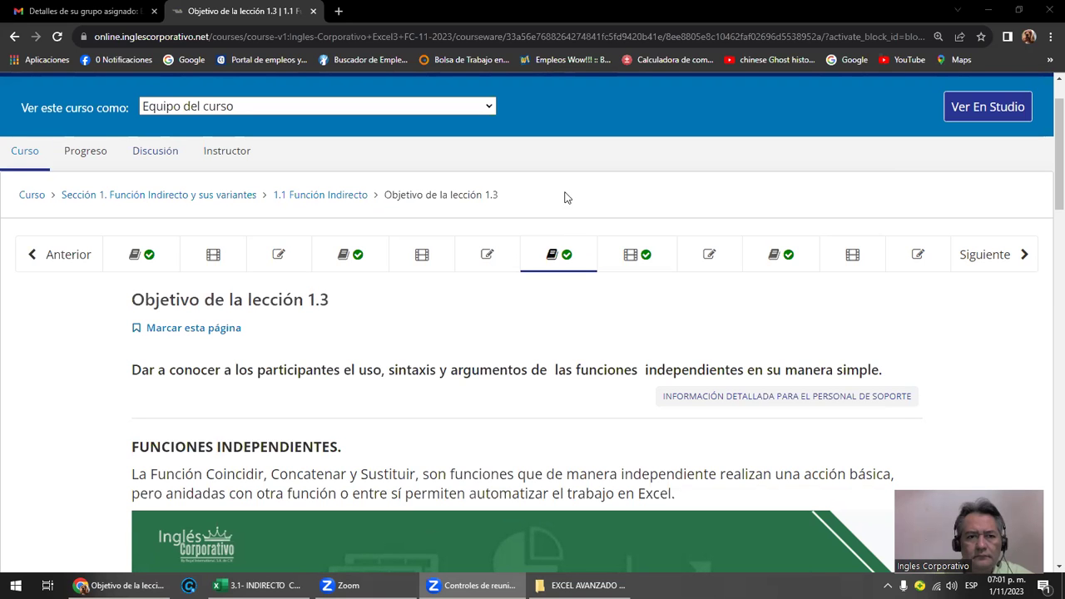
- Go back to the lesson video page on Función Indirecto con Validación de Datos, view it, and return to the lesson 1.3 objective
{"action": "scroll", "coordinate": [386, 333], "scroll_direction": "down", "scroll_amount": 3}
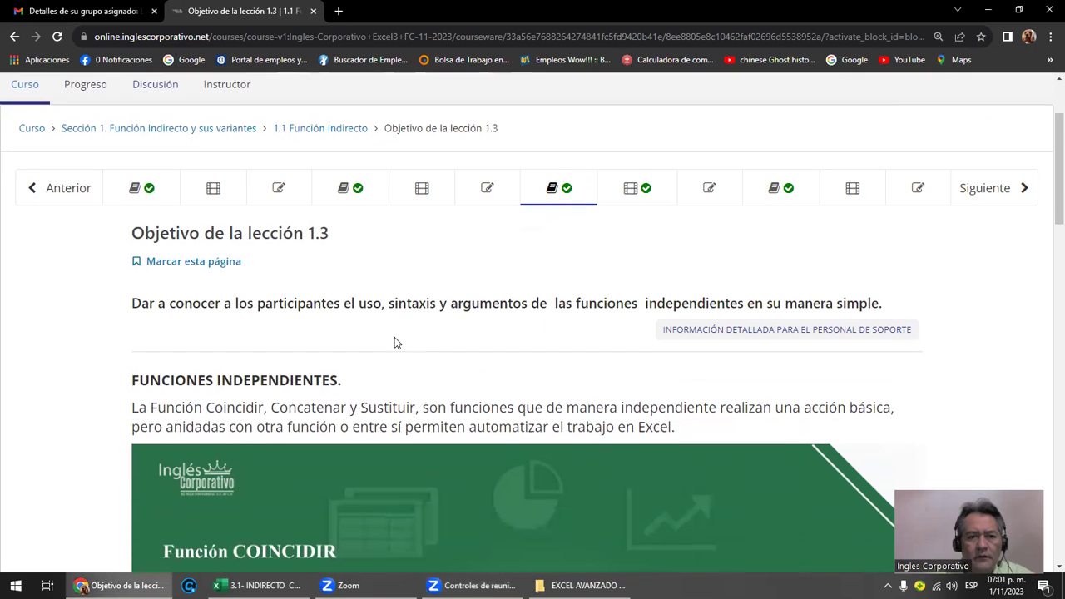
{"action": "scroll", "coordinate": [420, 328], "scroll_direction": "up", "scroll_amount": 2}
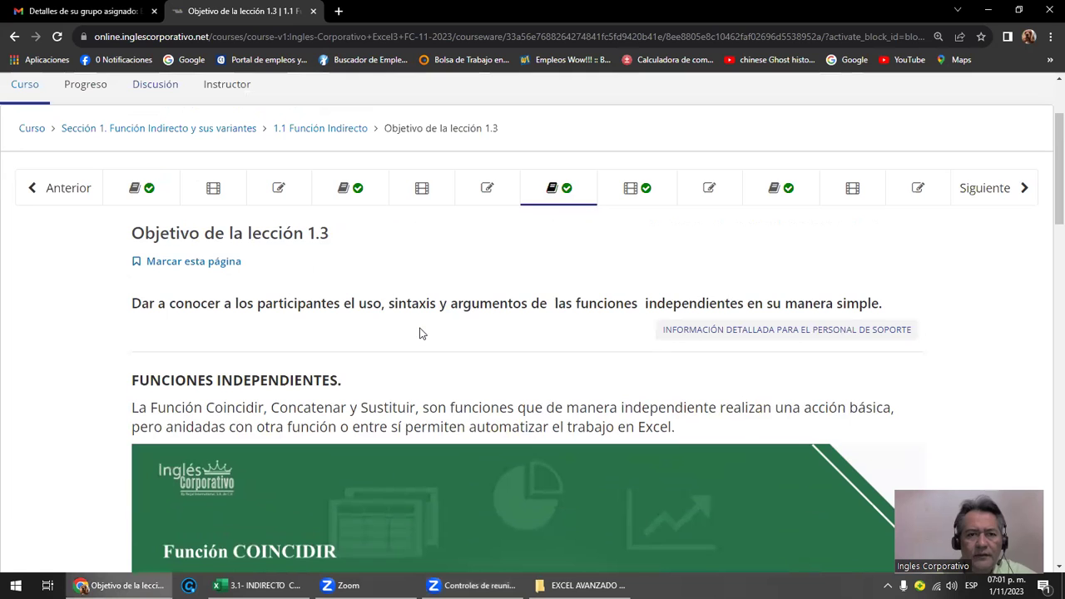
{"action": "left_click", "coordinate": [67, 199]}
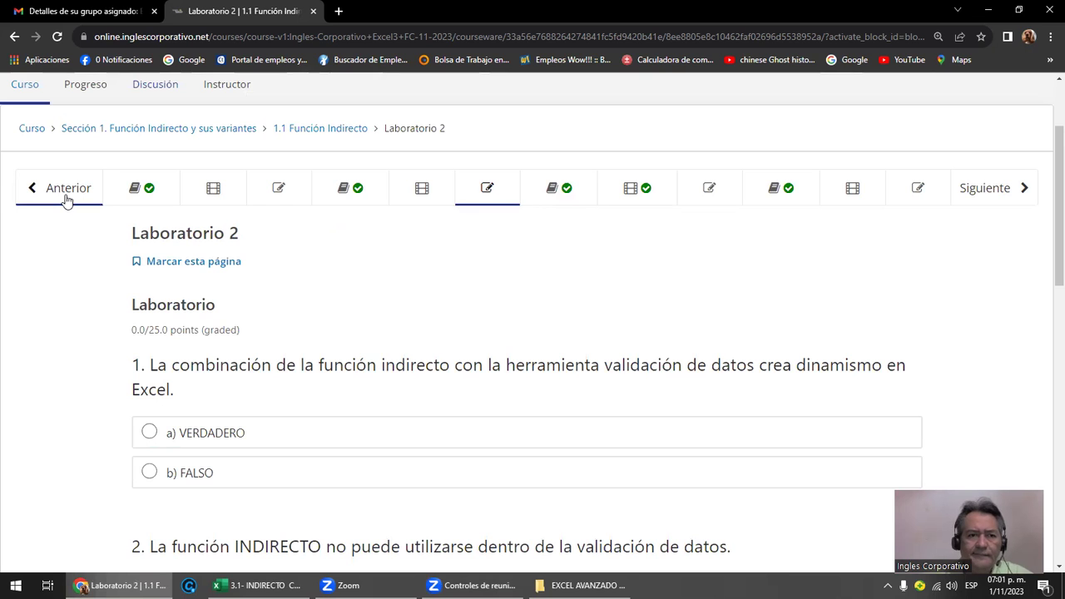
{"action": "left_click", "coordinate": [67, 200]}
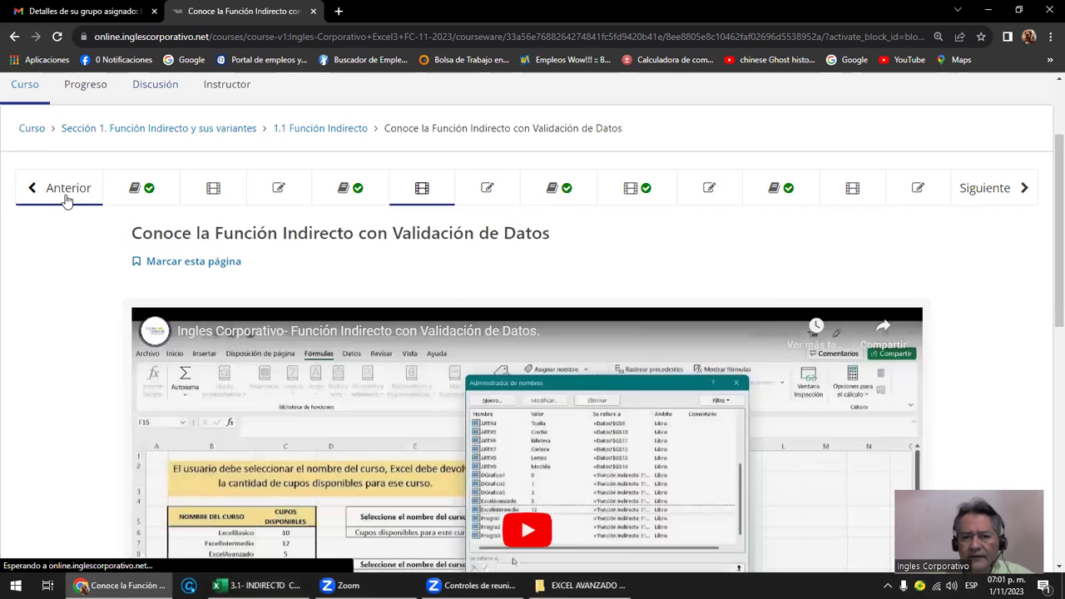
{"action": "scroll", "coordinate": [348, 333], "scroll_direction": "down", "scroll_amount": 1}
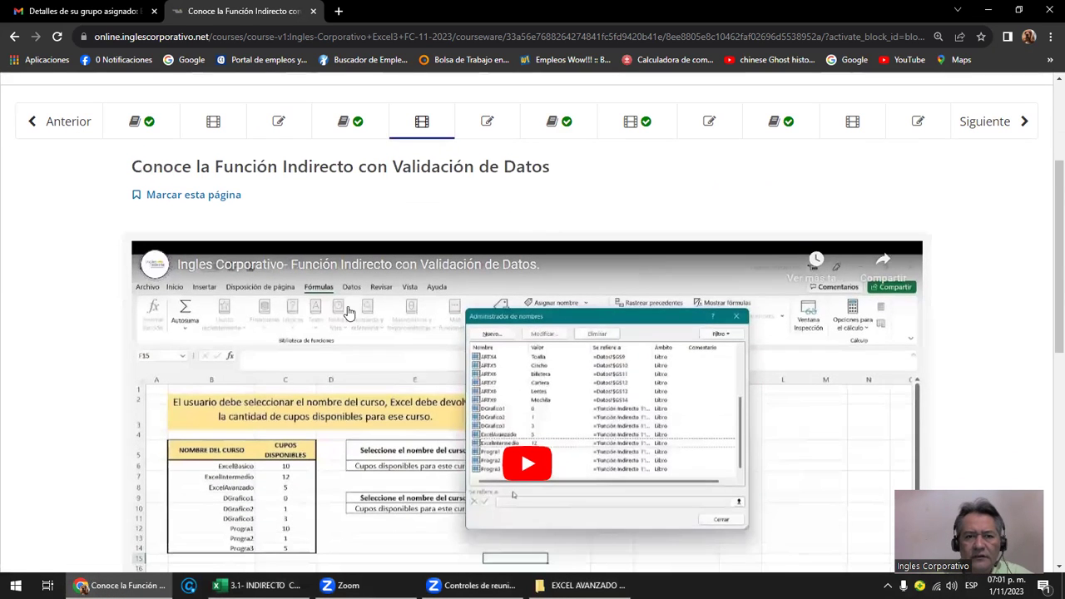
{"action": "left_click", "coordinate": [983, 134]}
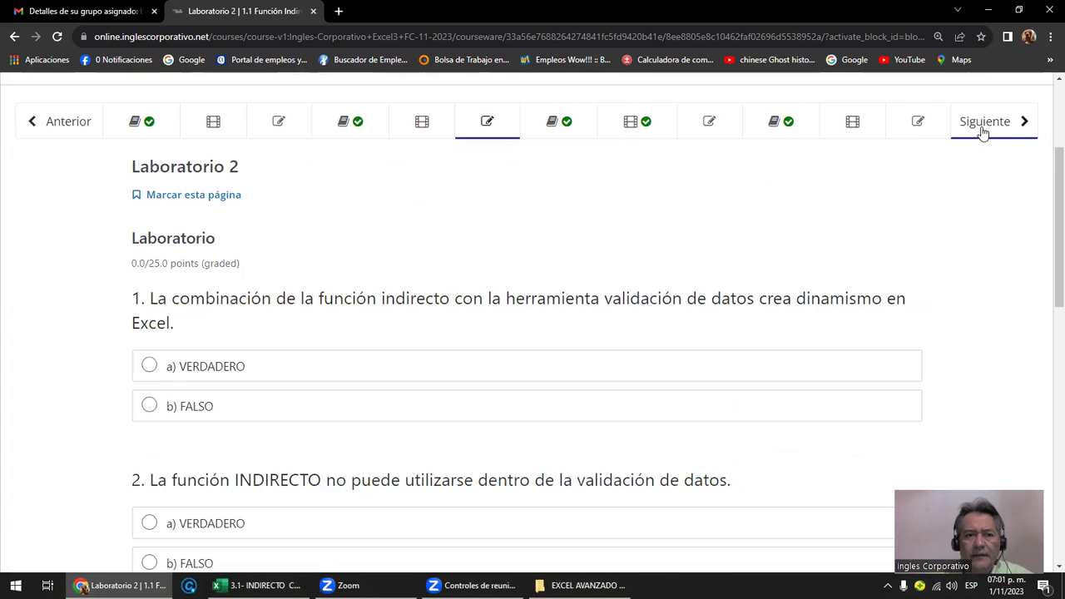
{"action": "left_click", "coordinate": [983, 131]}
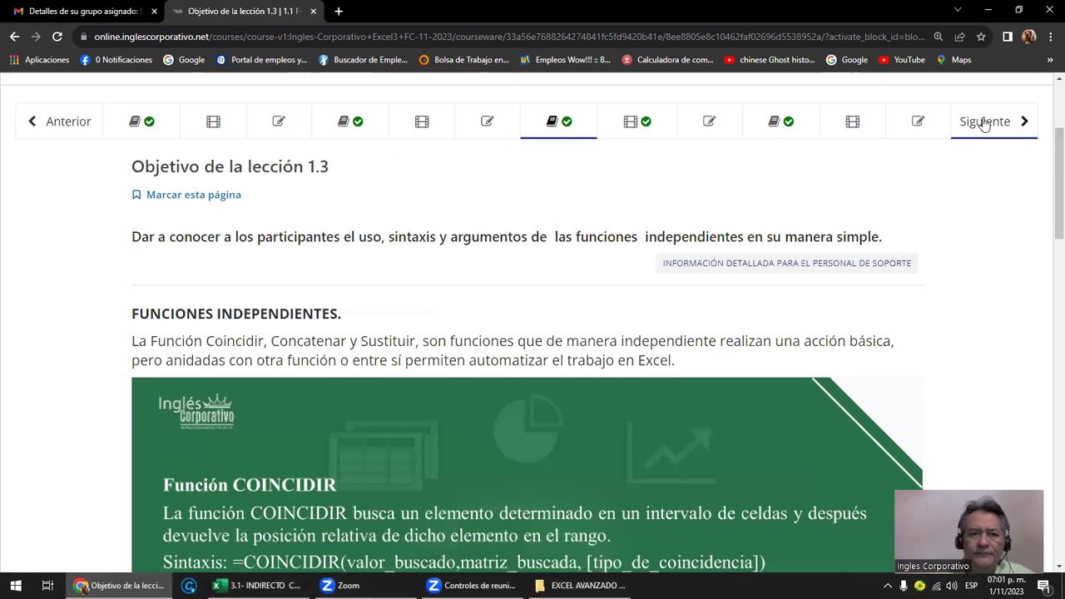
- Return to Laboratorio 2 and read through its questions on the INDIRECTO function and data validation
{"action": "left_click", "coordinate": [83, 122]}
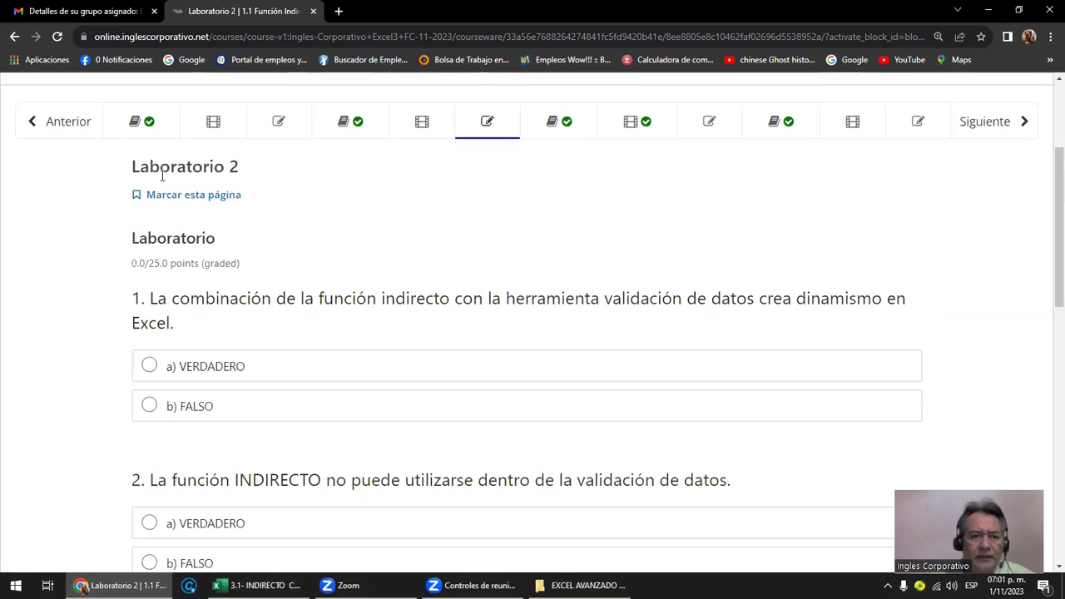
{"action": "scroll", "coordinate": [263, 253], "scroll_direction": "down", "scroll_amount": 1}
{"action": "scroll", "coordinate": [262, 219], "scroll_direction": "down", "scroll_amount": 1}
{"action": "scroll", "coordinate": [262, 219], "scroll_direction": "up", "scroll_amount": 2}
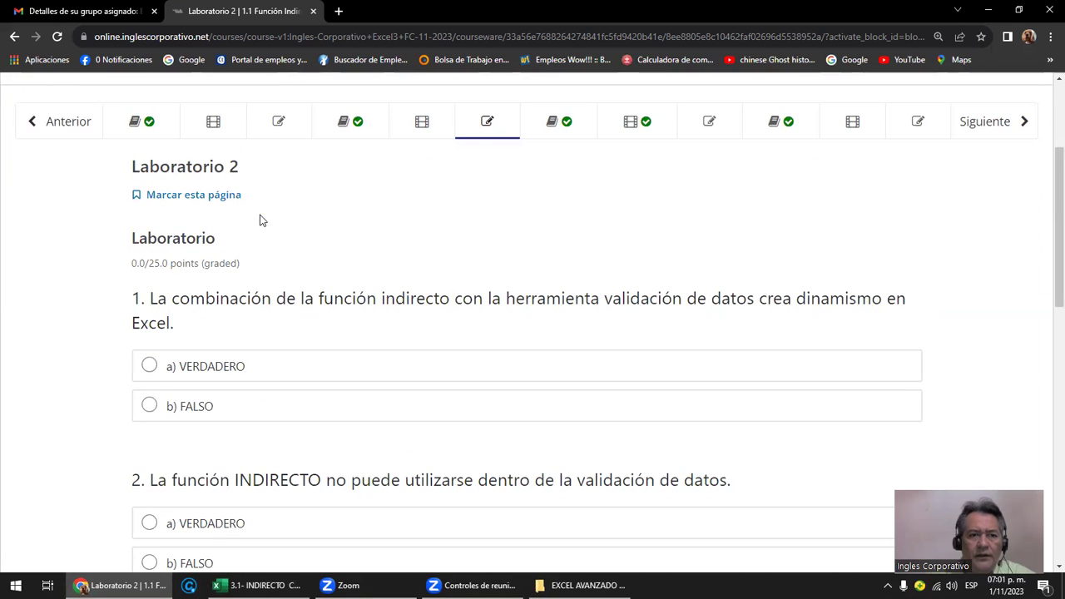
{"action": "scroll", "coordinate": [290, 218], "scroll_direction": "down", "scroll_amount": 3}
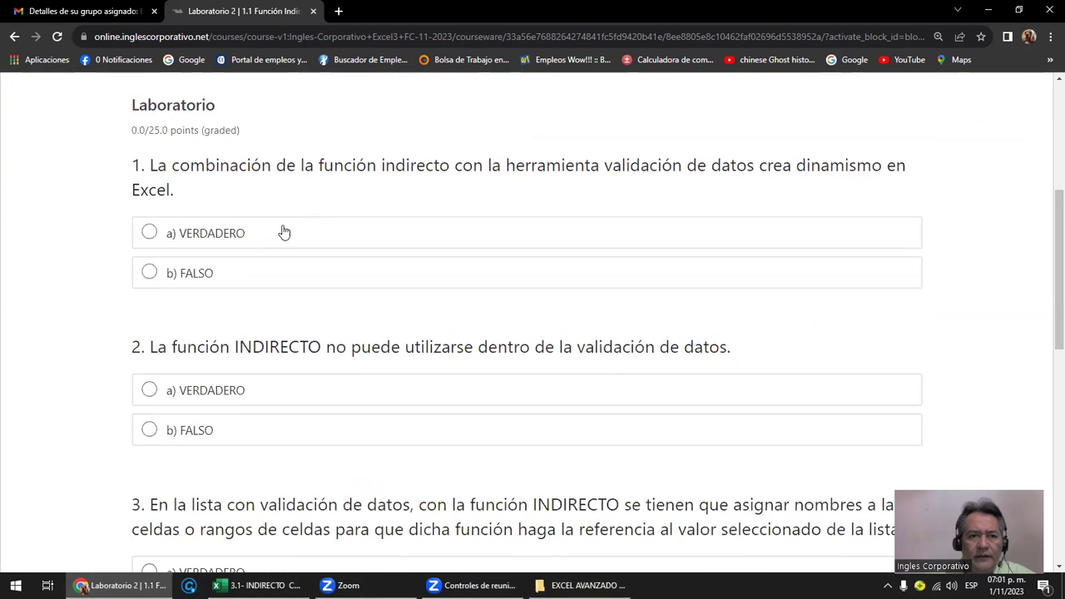
{"action": "scroll", "coordinate": [201, 196], "scroll_direction": "down", "scroll_amount": 8}
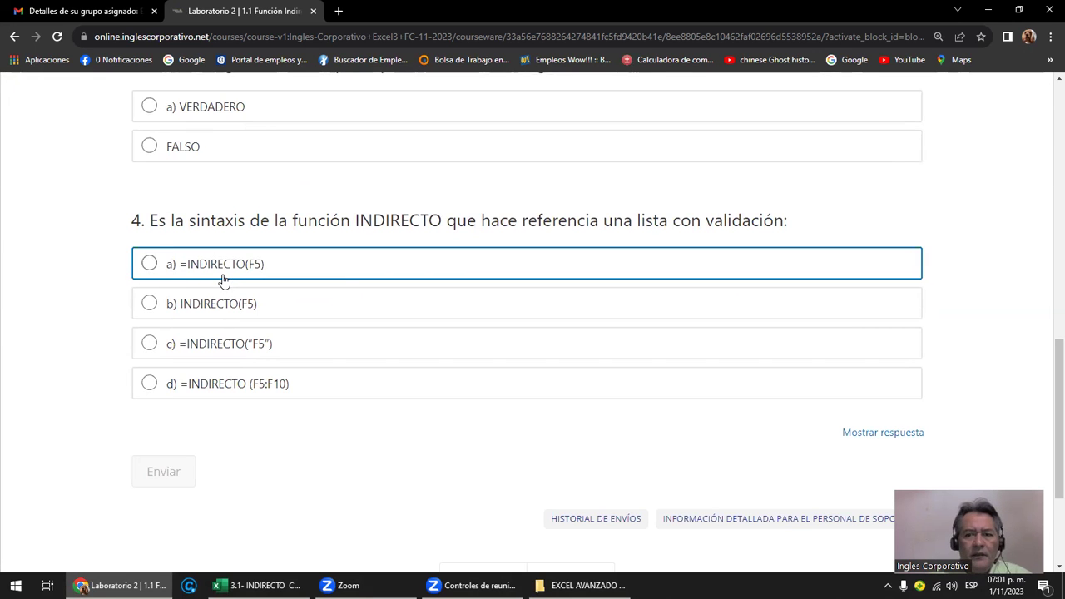
{"action": "scroll", "coordinate": [635, 311], "scroll_direction": "up", "scroll_amount": 8}
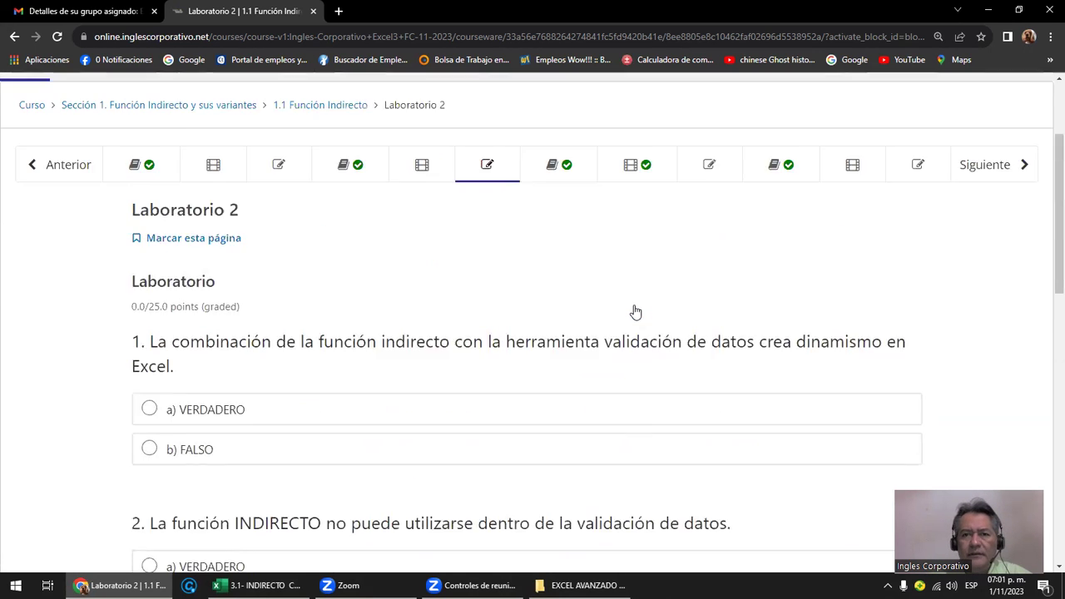
{"action": "scroll", "coordinate": [635, 312], "scroll_direction": "up", "scroll_amount": 2}
- Advance to the lesson 1.3 objective page and view its introduction to independent functions
{"action": "left_click", "coordinate": [983, 325]}
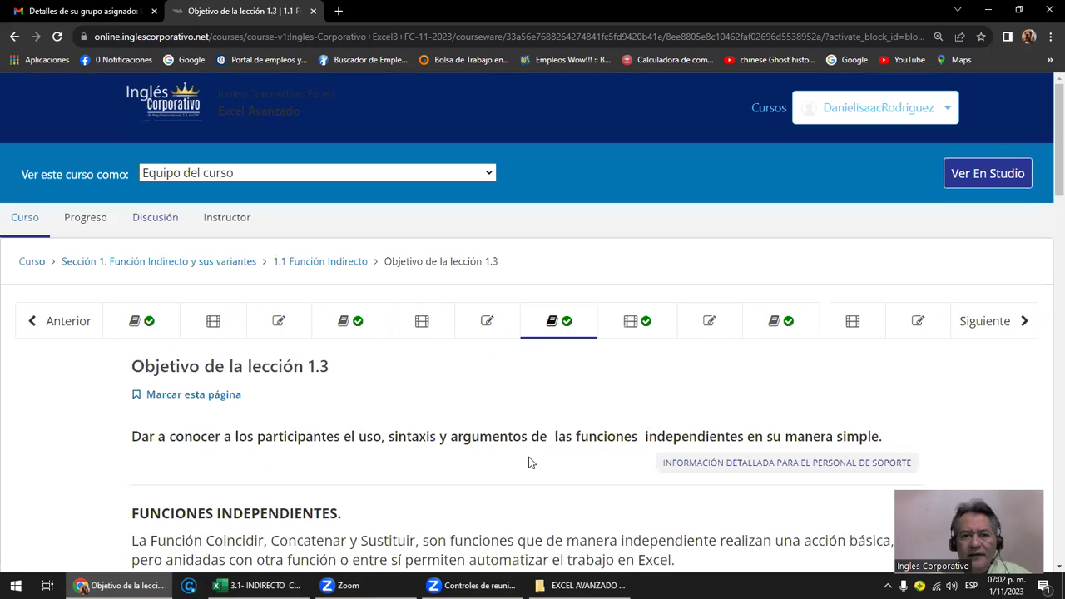
{"action": "scroll", "coordinate": [539, 328], "scroll_direction": "down", "scroll_amount": 1}
{"action": "scroll", "coordinate": [538, 328], "scroll_direction": "down", "scroll_amount": 2}
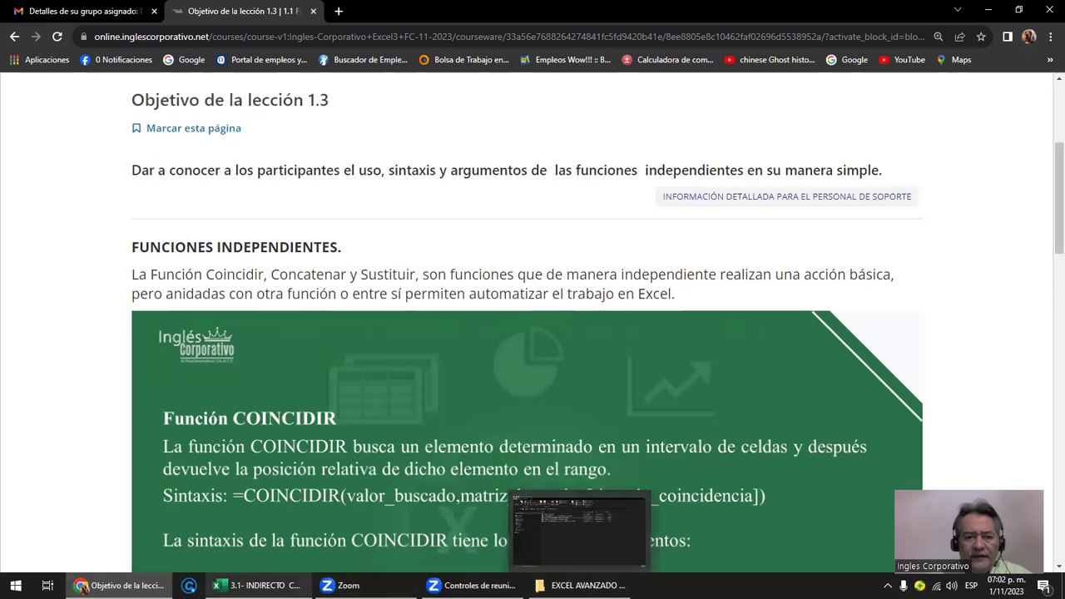
- Switch to the Excel workbook and examine the vendor selector, vendor names and month headers on the Buscar con Indirecto sheet
{"action": "left_click", "coordinate": [258, 585]}
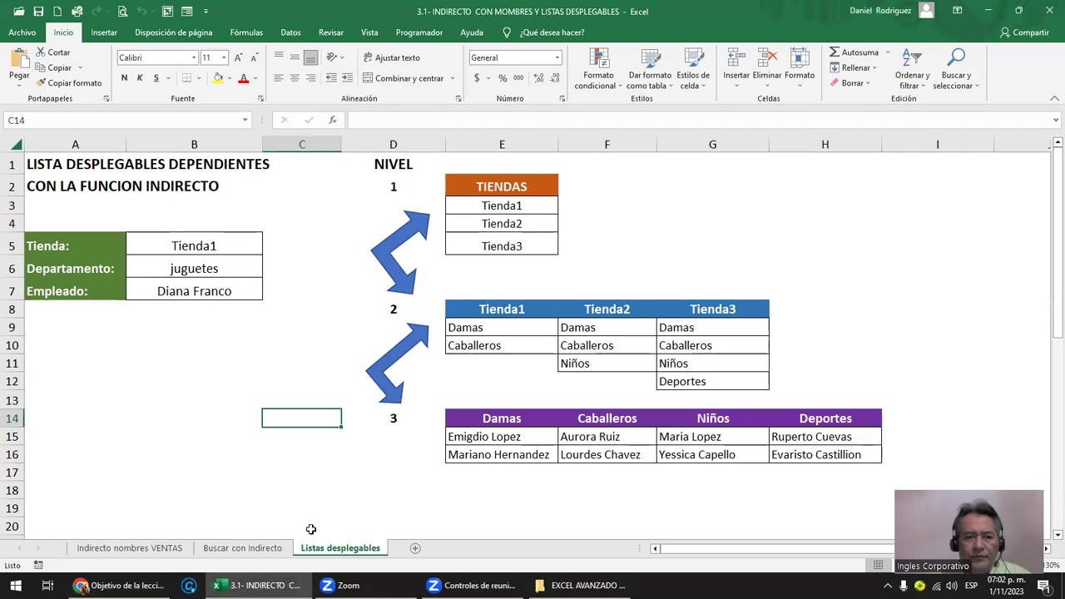
{"action": "left_click", "coordinate": [226, 552]}
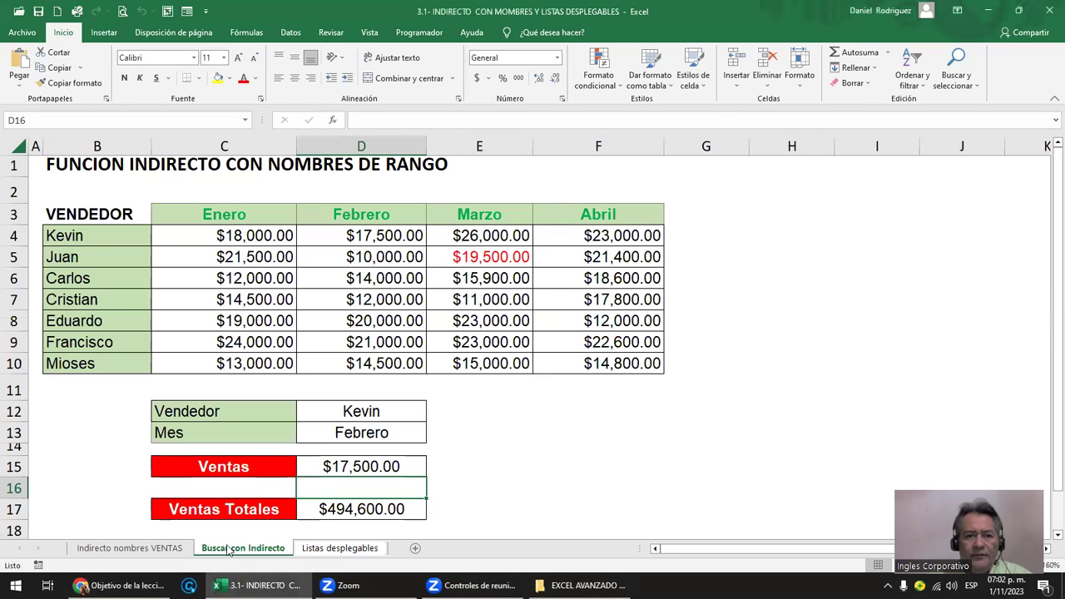
{"action": "left_click", "coordinate": [378, 416]}
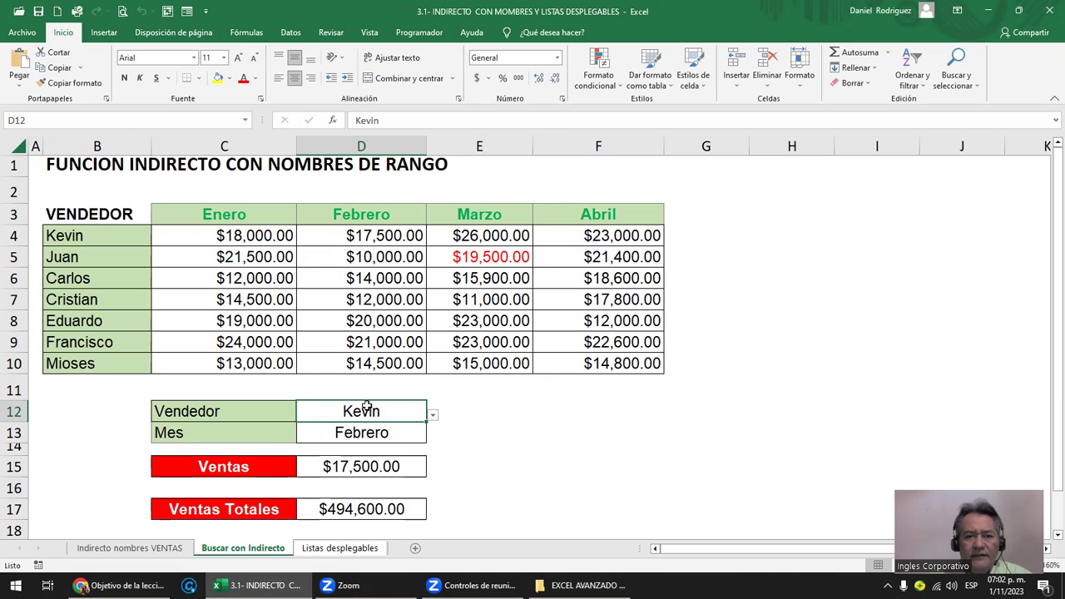
{"action": "left_click", "coordinate": [78, 240]}
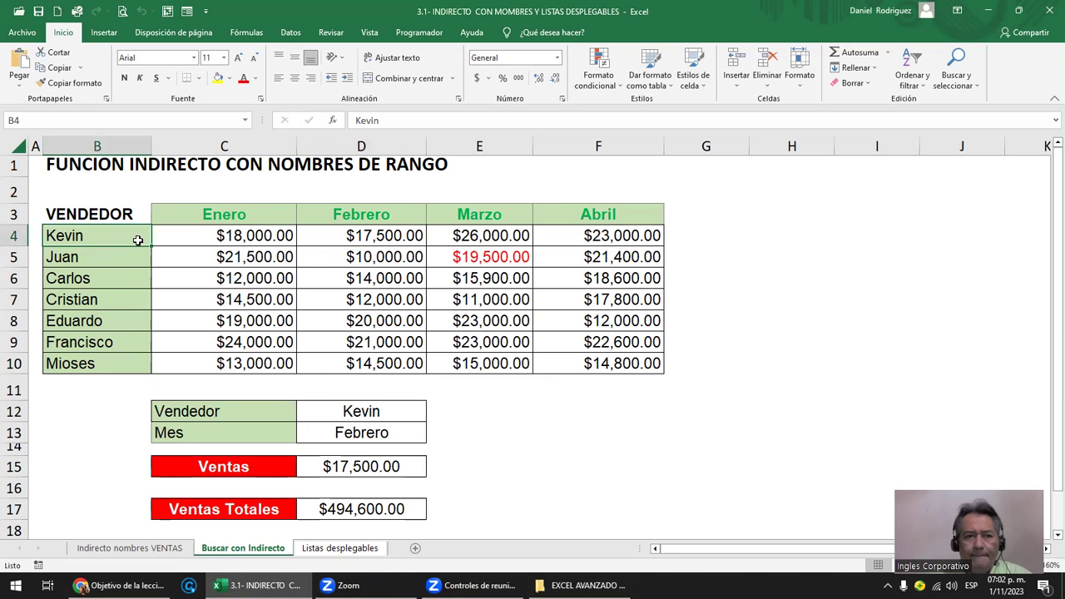
{"action": "left_click", "coordinate": [239, 214]}
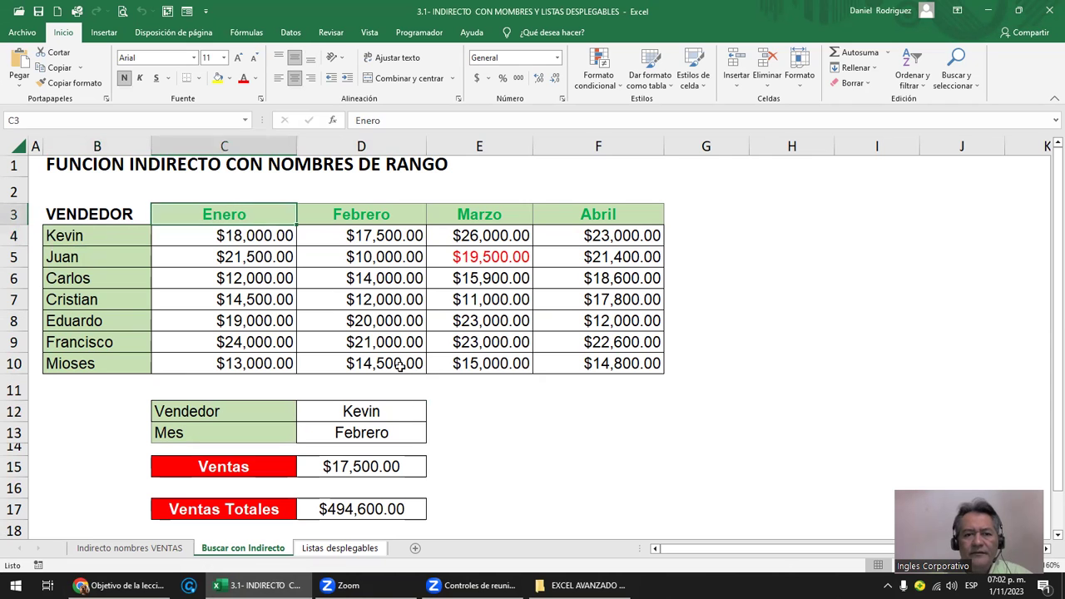
- Choose the second vendor in the dropdown list of the Vendedor cell D12
{"action": "left_click", "coordinate": [404, 410]}
{"action": "left_click", "coordinate": [433, 420]}
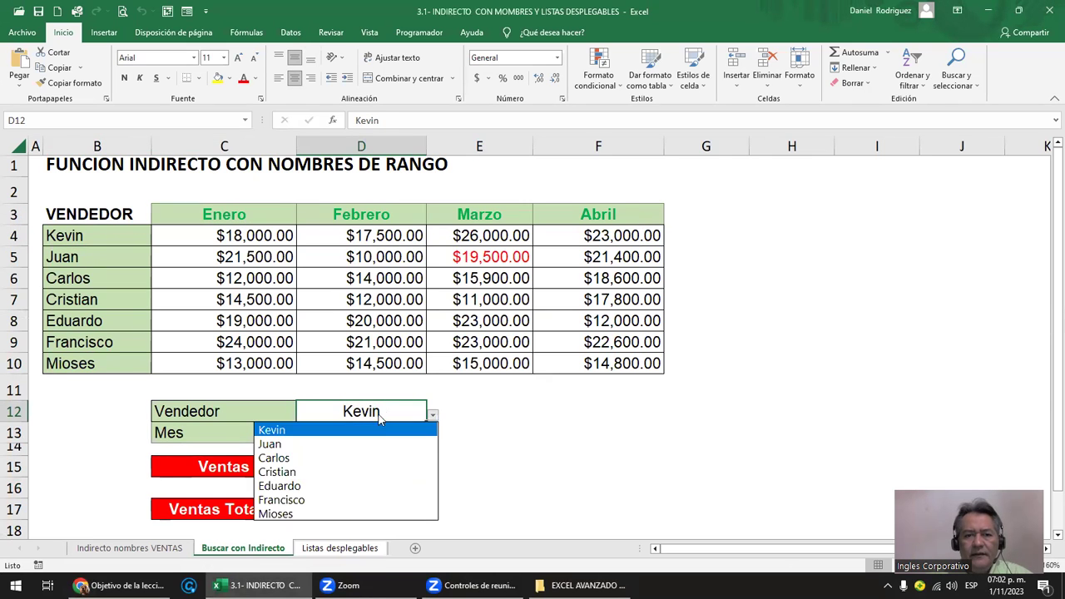
{"action": "left_click", "coordinate": [316, 443]}
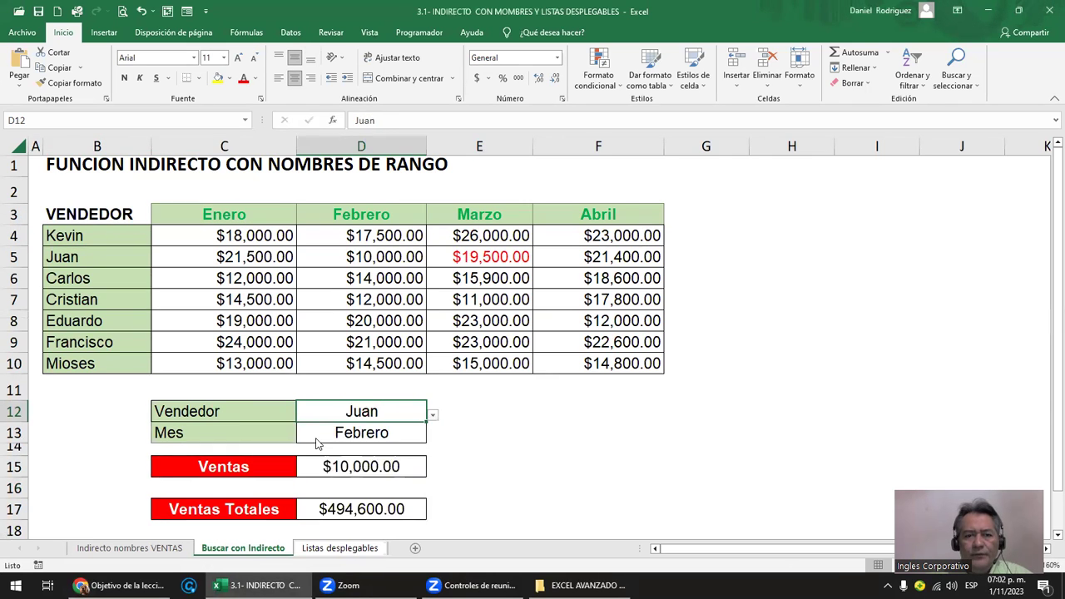
- Examine the Ventas and Ventas Totales formulas along with the month headers and vendor names they rely on
{"action": "left_click", "coordinate": [392, 432]}
{"action": "left_click", "coordinate": [345, 468]}
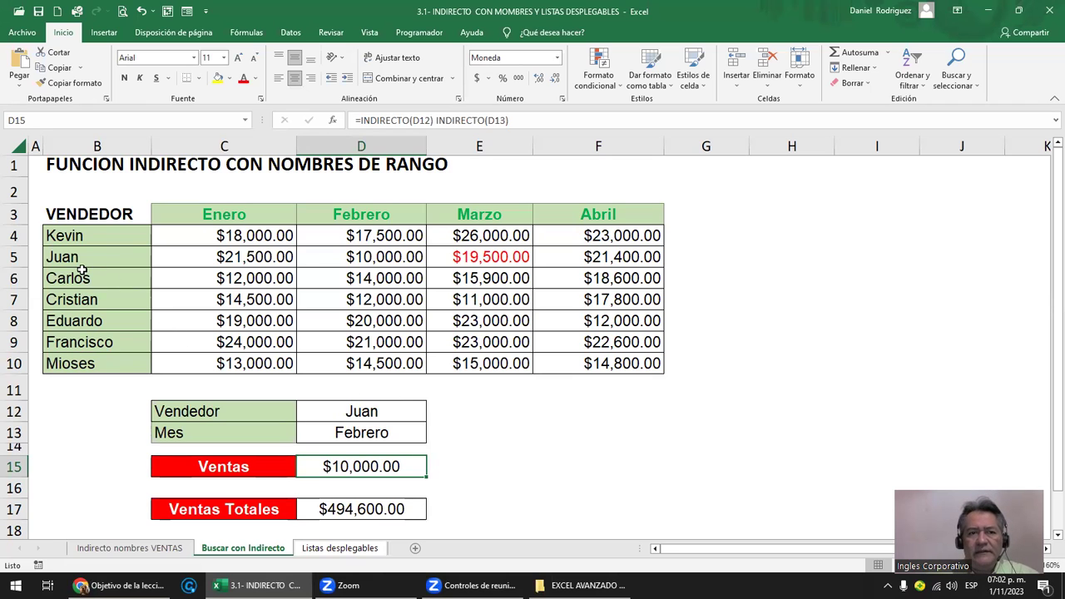
{"action": "left_click_drag", "start_coordinate": [223, 213], "coordinate": [613, 212]}
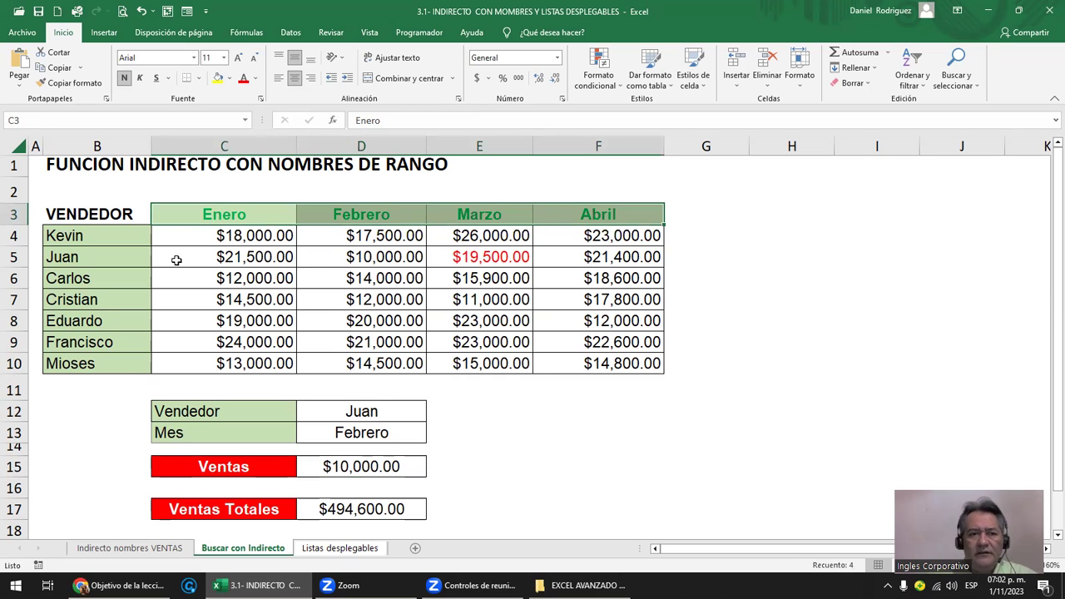
{"action": "left_click_drag", "start_coordinate": [73, 234], "coordinate": [90, 360]}
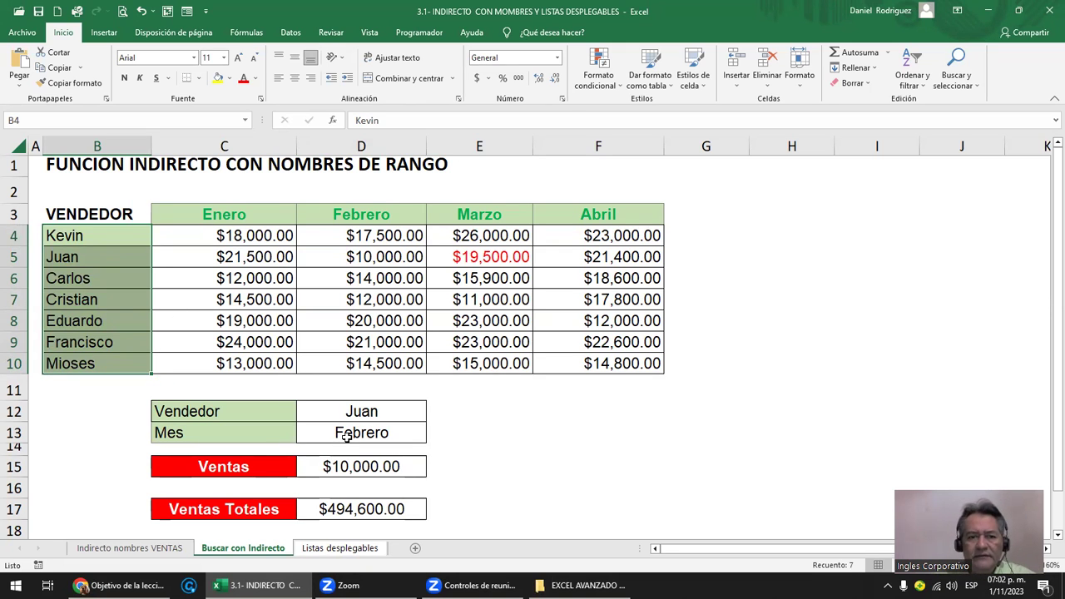
{"action": "left_click", "coordinate": [364, 509]}
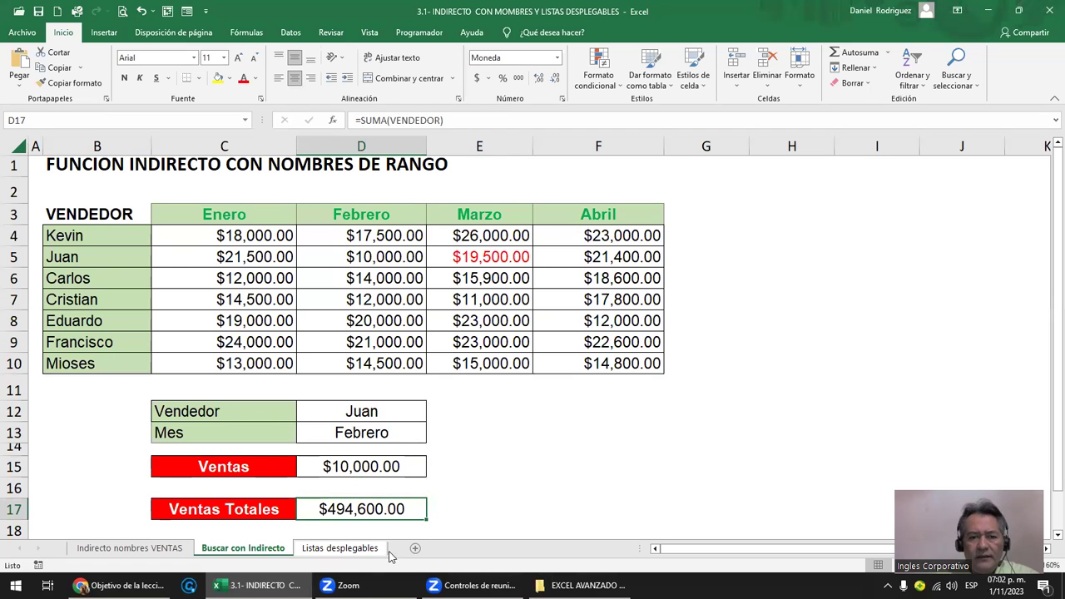
- Show the Listas desplegables sheet and examine the level 1 TIENDAS list and the Tienda selection cell B5
{"action": "left_click", "coordinate": [340, 549]}
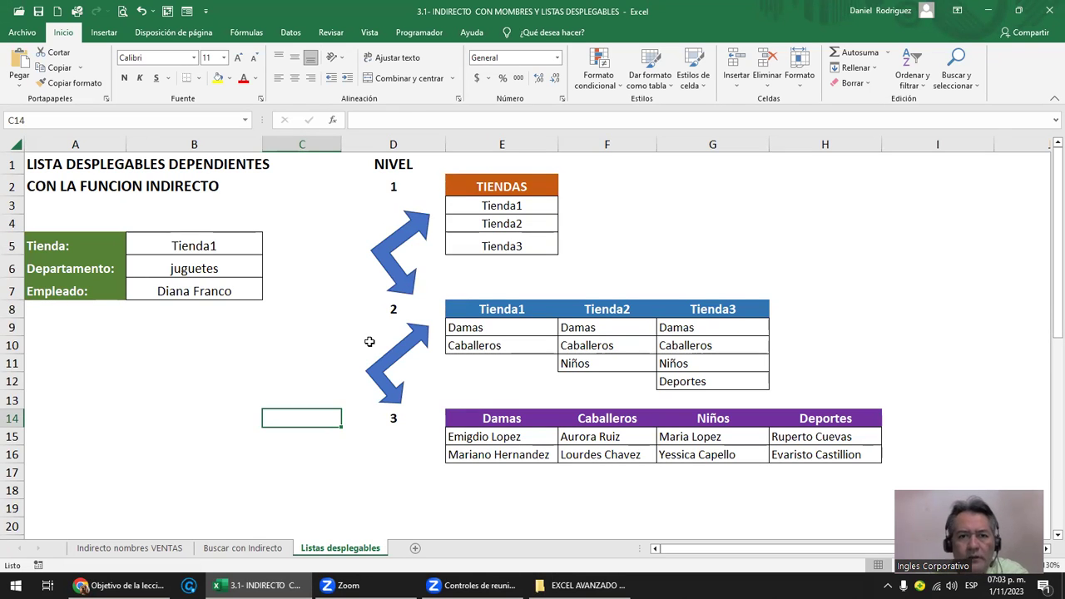
{"action": "left_click", "coordinate": [489, 188]}
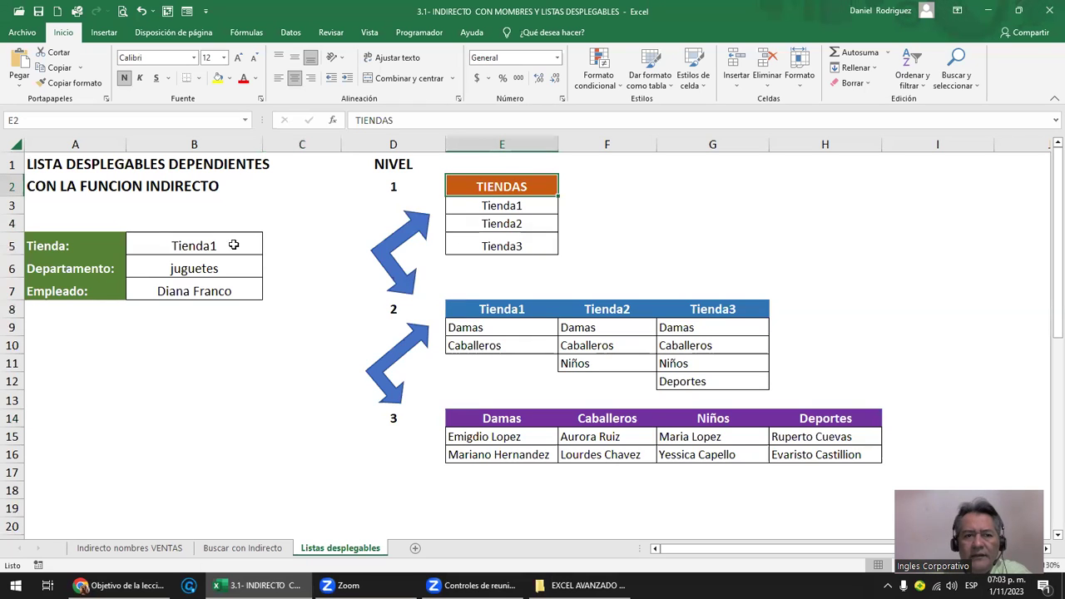
{"action": "left_click", "coordinate": [177, 249]}
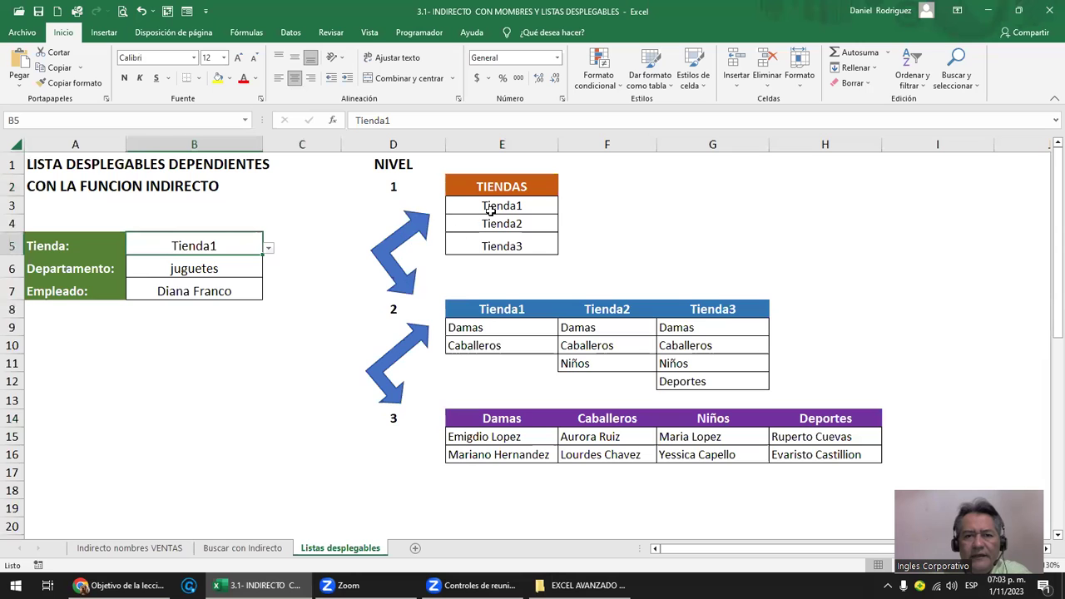
{"action": "left_click", "coordinate": [511, 181]}
{"action": "left_click", "coordinate": [505, 210]}
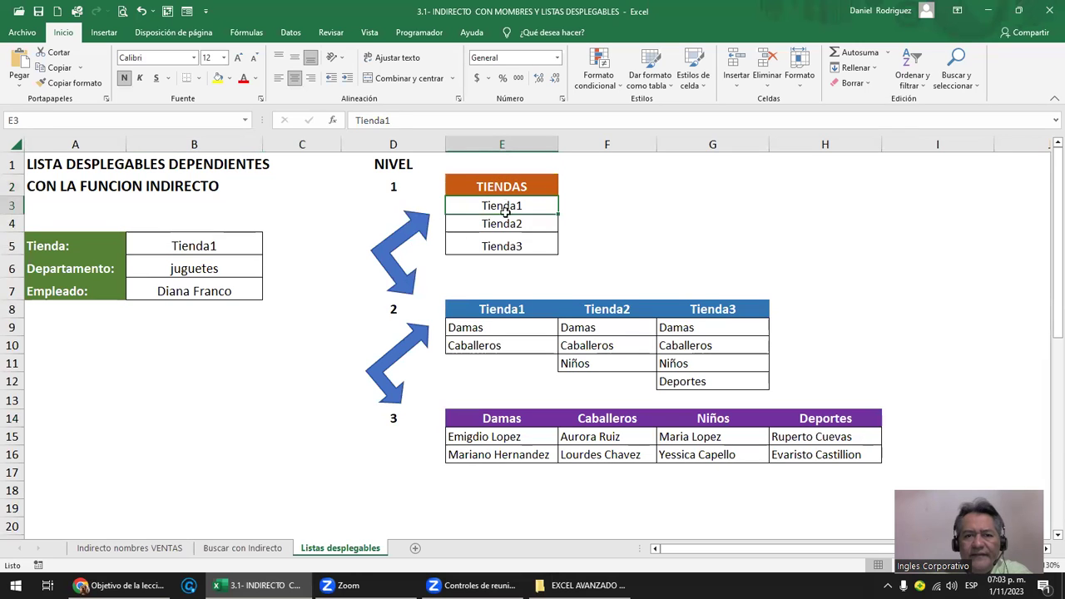
{"action": "left_click_drag", "start_coordinate": [505, 211], "coordinate": [509, 245]}
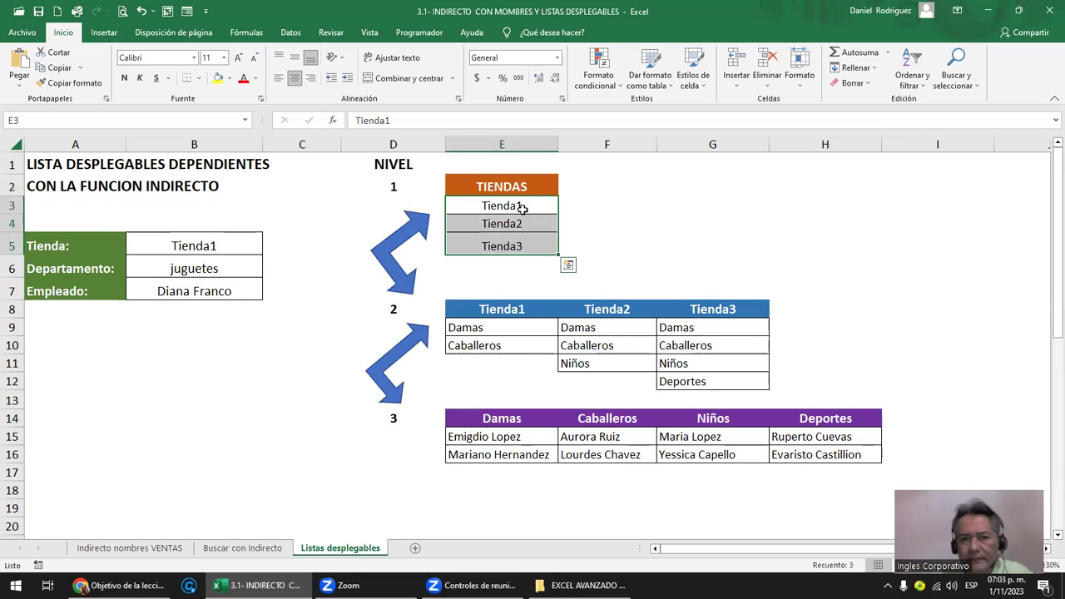
{"action": "left_click", "coordinate": [522, 208]}
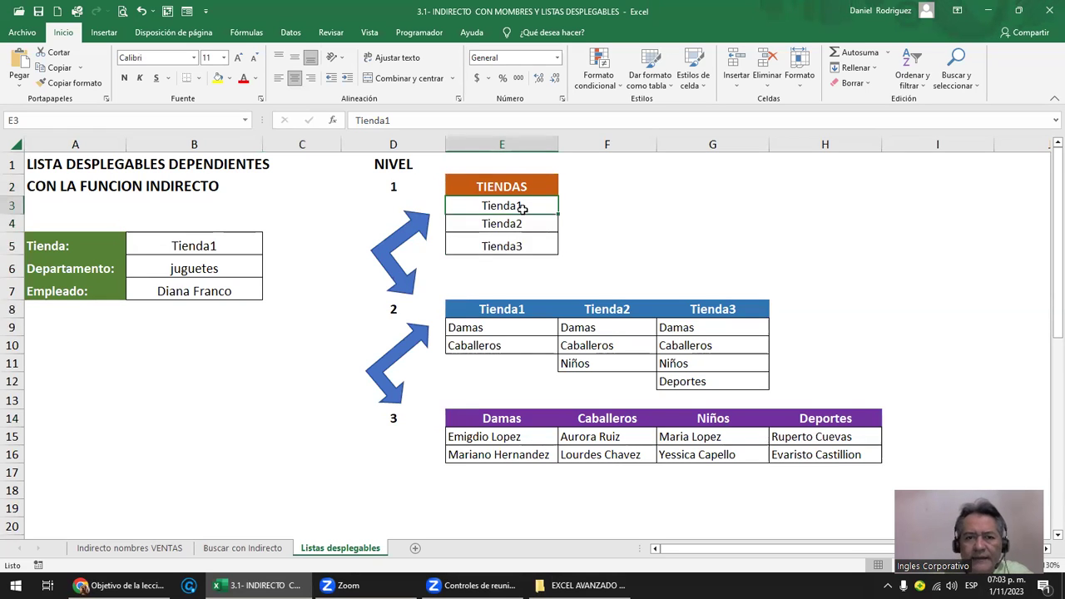
- Examine the level 2 department lists for Tienda1, Tienda2 and Tienda3 and their link to the TIENDAS header
{"action": "left_click", "coordinate": [518, 309]}
{"action": "left_click_drag", "start_coordinate": [494, 328], "coordinate": [491, 337]}
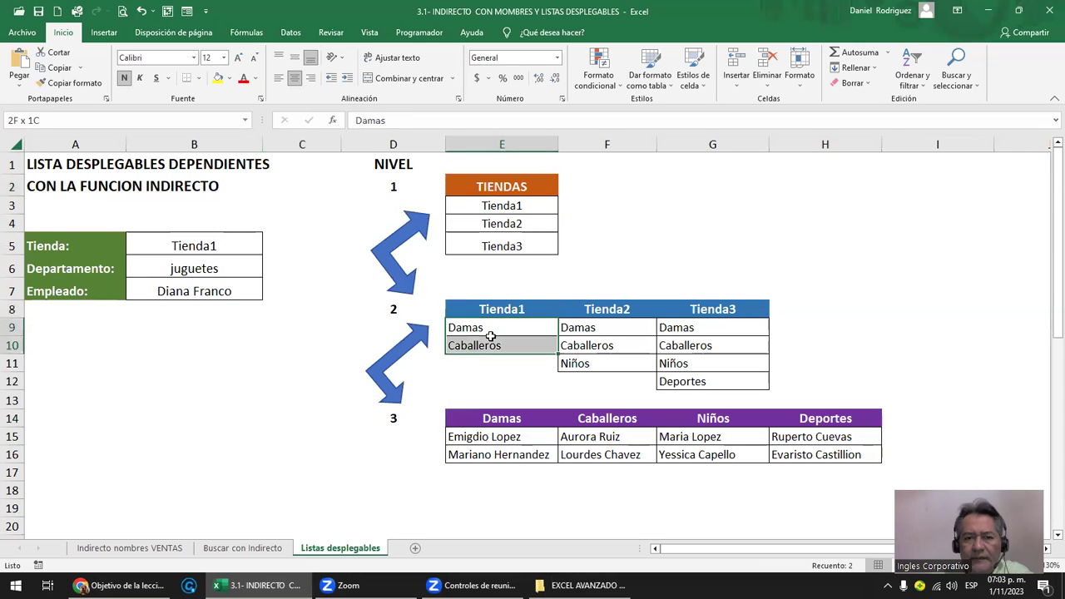
{"action": "left_click", "coordinate": [489, 328]}
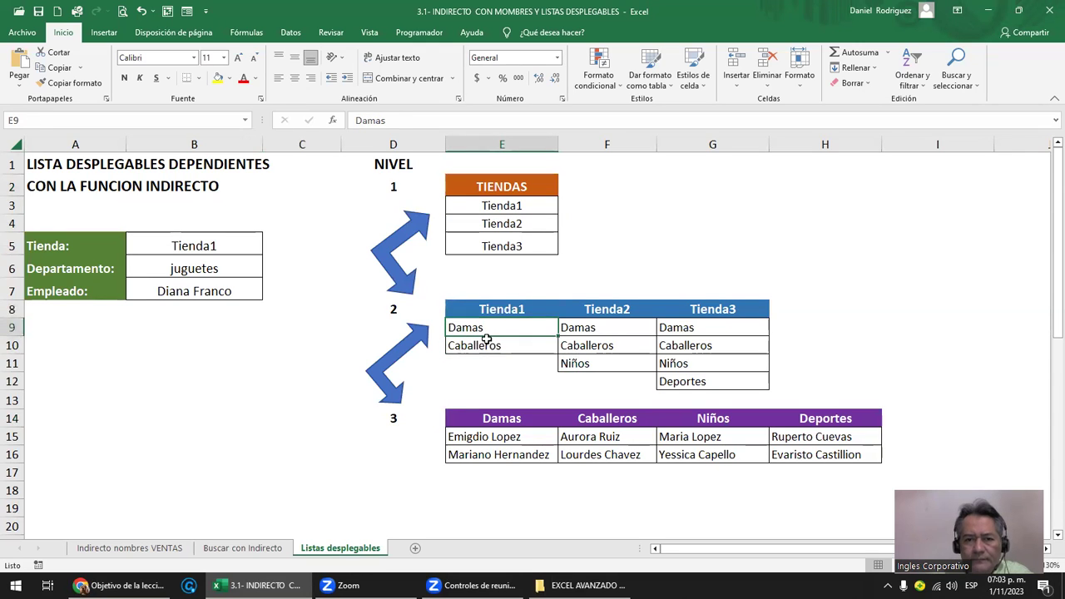
{"action": "left_click_drag", "start_coordinate": [598, 328], "coordinate": [670, 382]}
{"action": "left_click", "coordinate": [702, 332]}
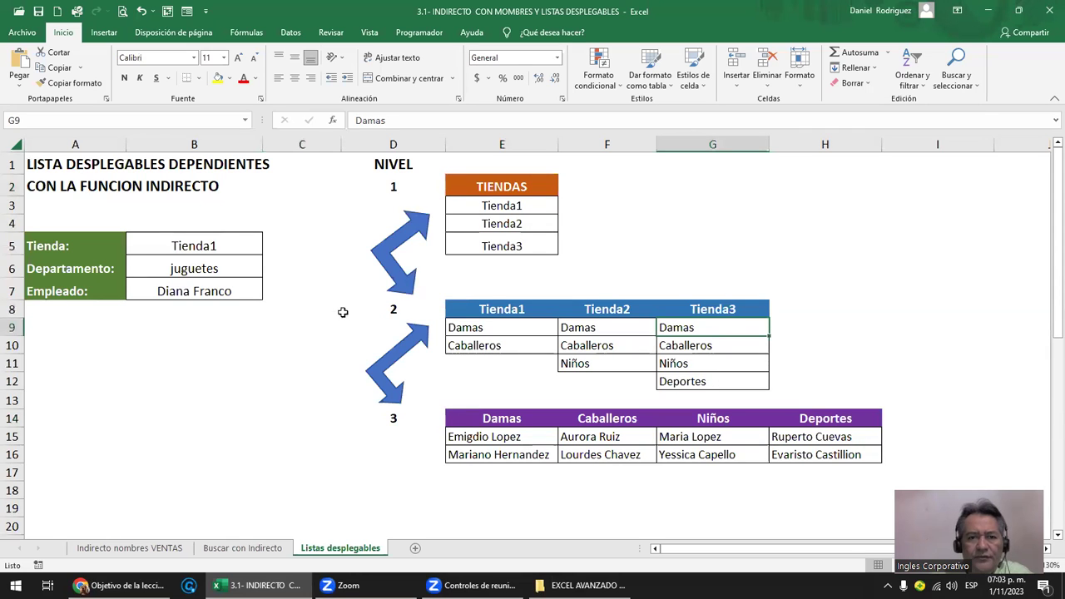
{"action": "left_click", "coordinate": [470, 188]}
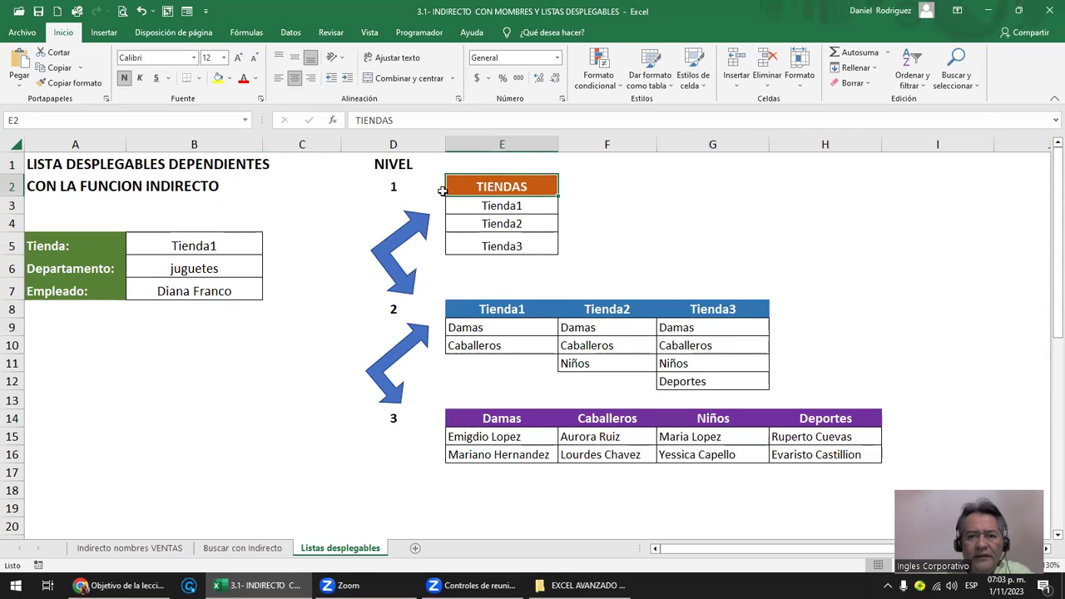
- Examine the level 2 department lists and the level 3 employee lists under Damas, Caballeros, Niños and Deportes
{"action": "left_click", "coordinate": [398, 312]}
{"action": "left_click_drag", "start_coordinate": [509, 327], "coordinate": [508, 345]}
{"action": "left_click_drag", "start_coordinate": [601, 345], "coordinate": [603, 363]}
{"action": "left_click_drag", "start_coordinate": [728, 333], "coordinate": [732, 363]}
{"action": "left_click", "coordinate": [398, 423]}
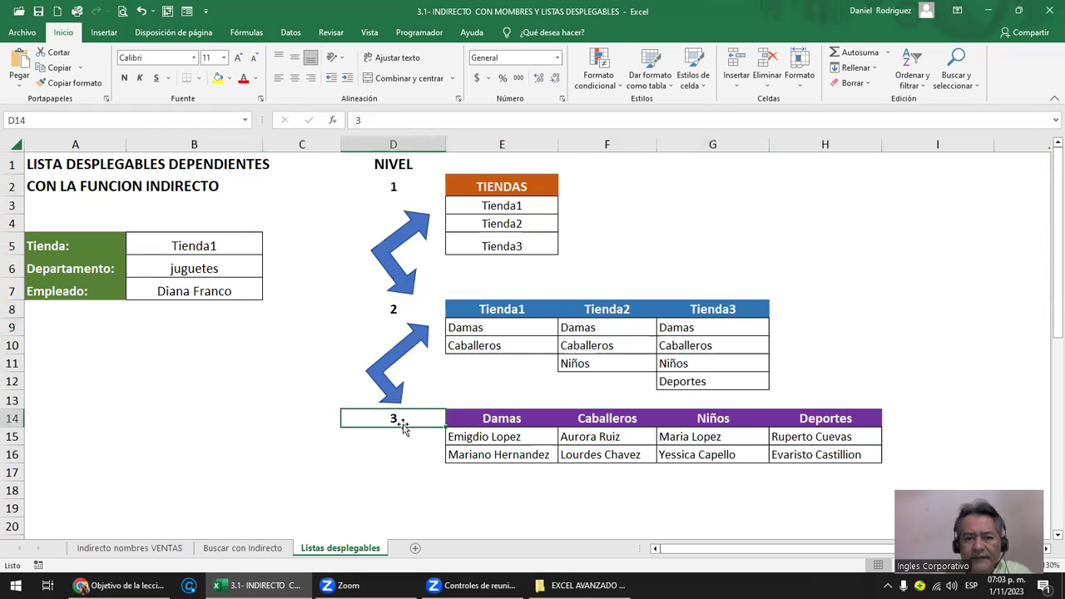
{"action": "left_click", "coordinate": [494, 423]}
{"action": "left_click_drag", "start_coordinate": [499, 439], "coordinate": [501, 456]}
{"action": "left_click_drag", "start_coordinate": [589, 441], "coordinate": [614, 454]}
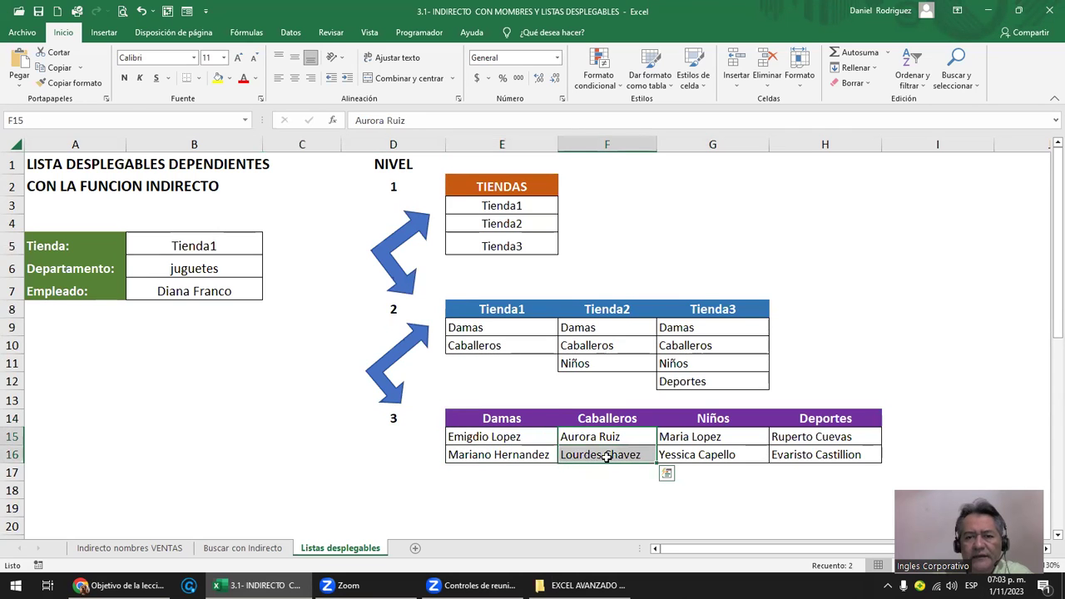
{"action": "left_click_drag", "start_coordinate": [694, 440], "coordinate": [751, 452]}
{"action": "left_click_drag", "start_coordinate": [811, 437], "coordinate": [812, 454]}
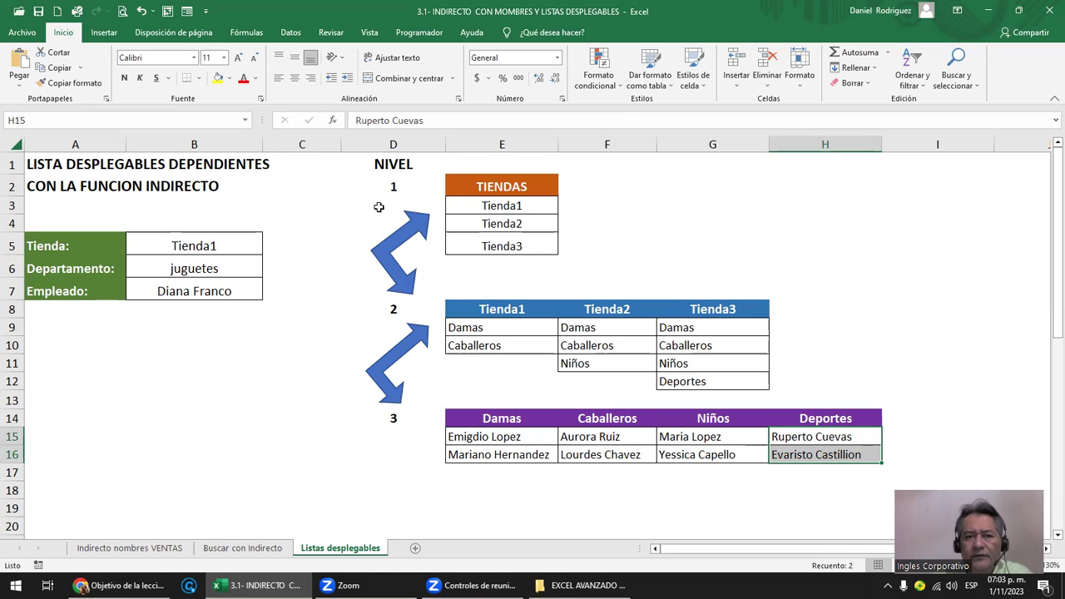
- Delete all existing defined names from the workbook with the Name Manager
{"action": "left_click", "coordinate": [182, 246]}
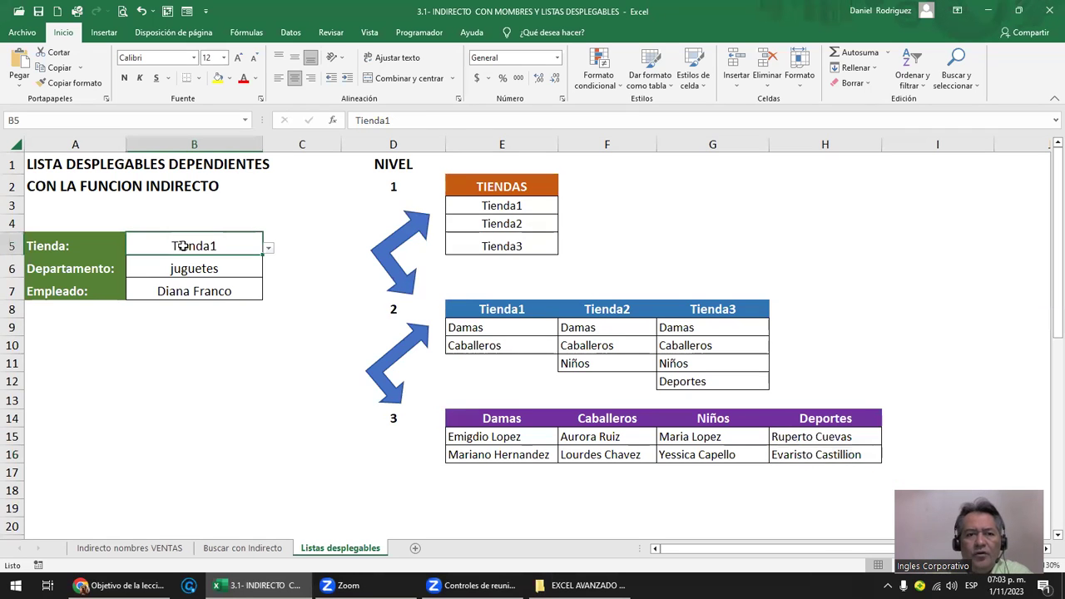
{"action": "left_click", "coordinate": [247, 121]}
{"action": "left_click", "coordinate": [247, 124]}
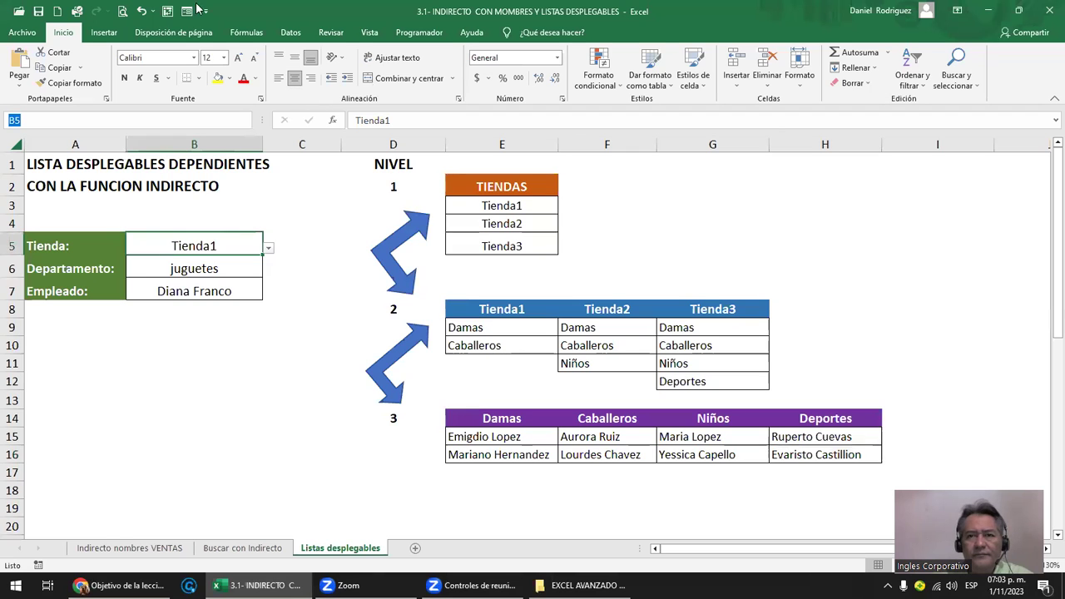
{"action": "key", "text": "Escape"}
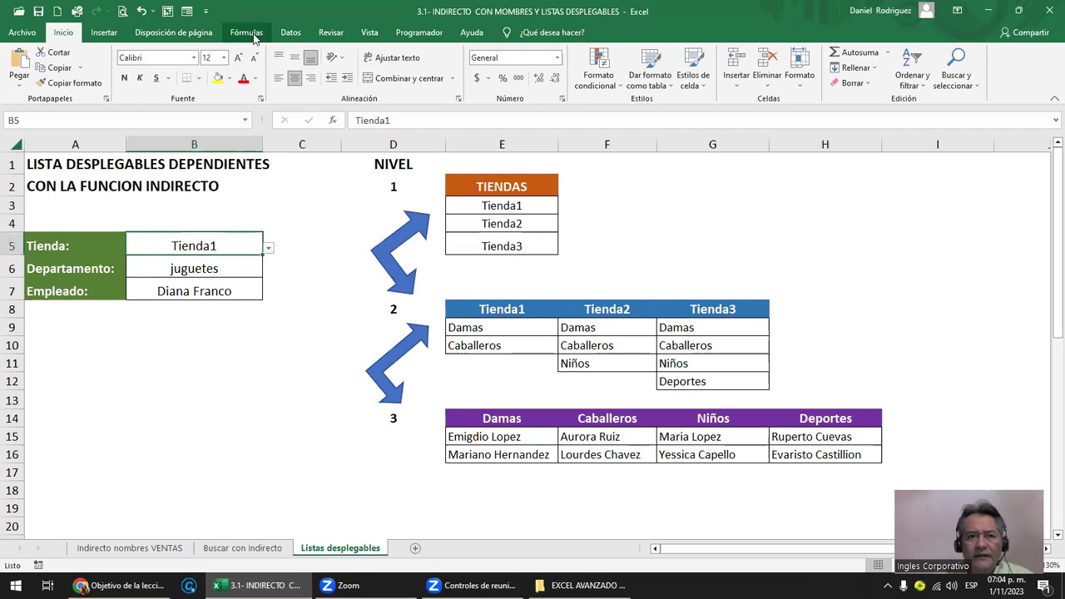
{"action": "left_click", "coordinate": [246, 31]}
{"action": "left_click", "coordinate": [479, 75]}
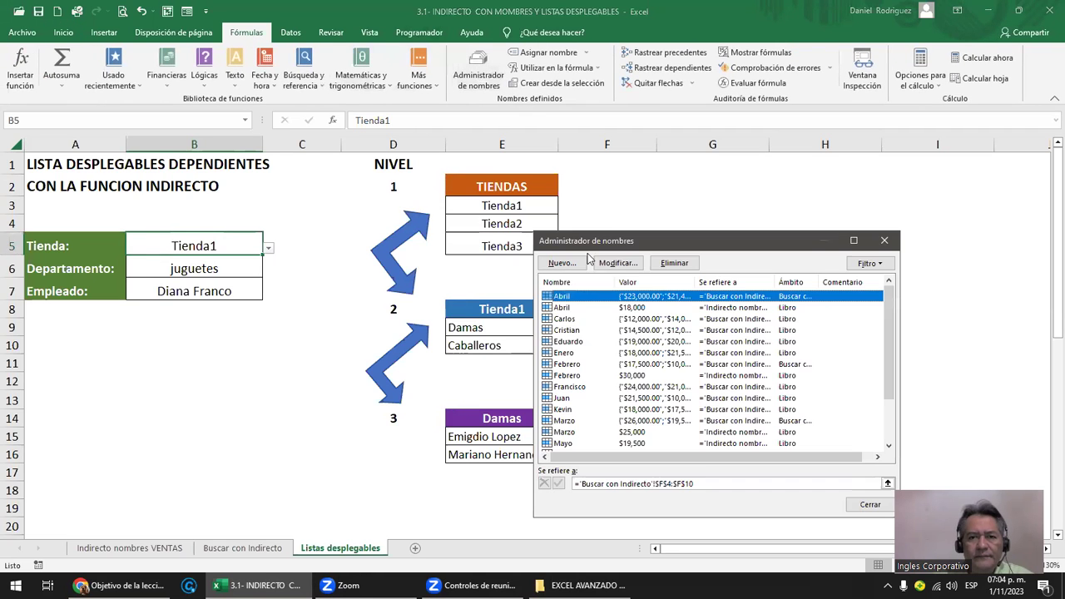
{"action": "key", "text": "shift+Down"}
{"action": "key", "text": "shift+Down"}
{"action": "key", "text": "shift+Down"}
{"action": "key", "text": "shift+Down"}
{"action": "key", "text": "shift+Down"}
{"action": "key", "text": "shift+Down"}
{"action": "key", "text": "shift+Down"}
{"action": "key", "text": "shift+Down"}
{"action": "key", "text": "shift+Down"}
{"action": "key", "text": "shift+Down"}
{"action": "key", "text": "shift+Down"}
{"action": "key", "text": "shift+Down"}
{"action": "key", "text": "shift+Down"}
{"action": "key", "text": "shift+Down"}
{"action": "key", "text": "shift+Down"}
{"action": "key", "text": "shift+Down"}
{"action": "key", "text": "shift+Down"}
{"action": "key", "text": "shift+Down"}
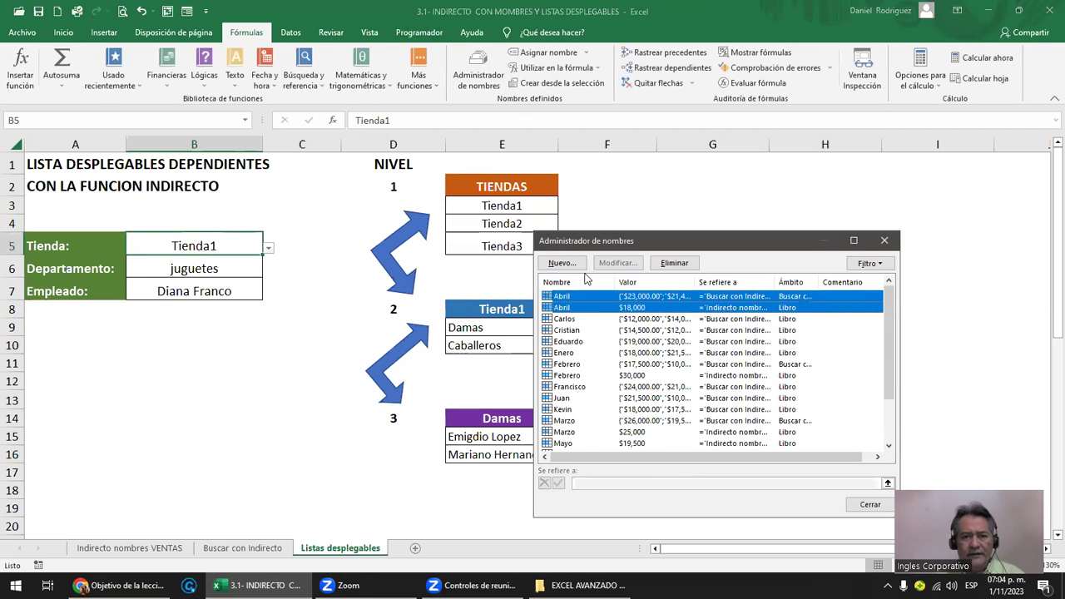
{"action": "key", "text": "Delete"}
{"action": "key", "text": "Return"}
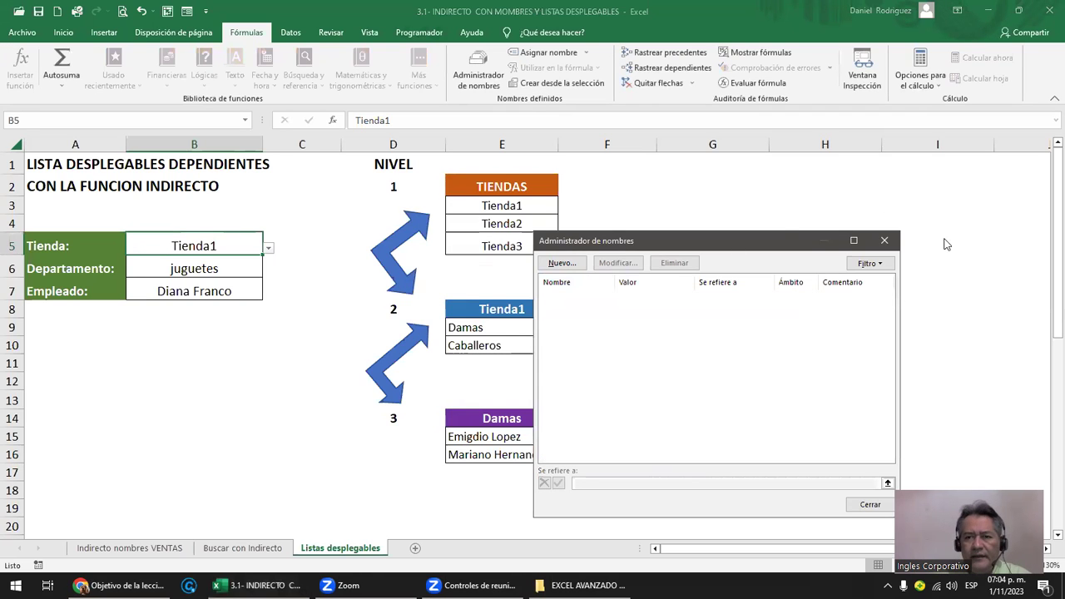
{"action": "left_click", "coordinate": [883, 241]}
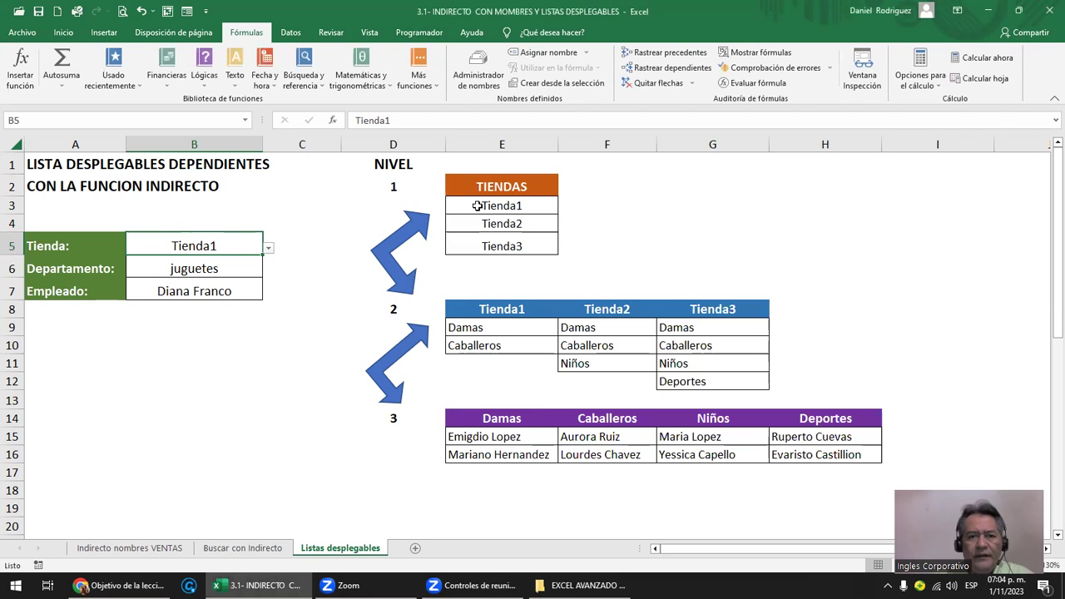
- Name the store list E3:E5 TIENDAS and select the range by its name to check it
{"action": "left_click_drag", "start_coordinate": [486, 206], "coordinate": [486, 242]}
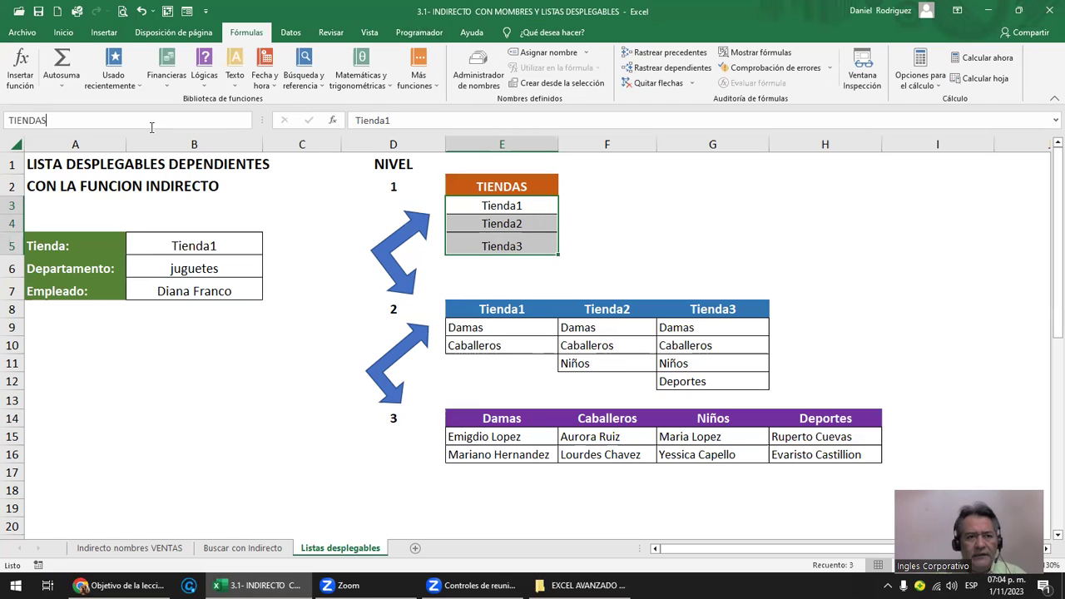
{"action": "key", "text": "Return"}
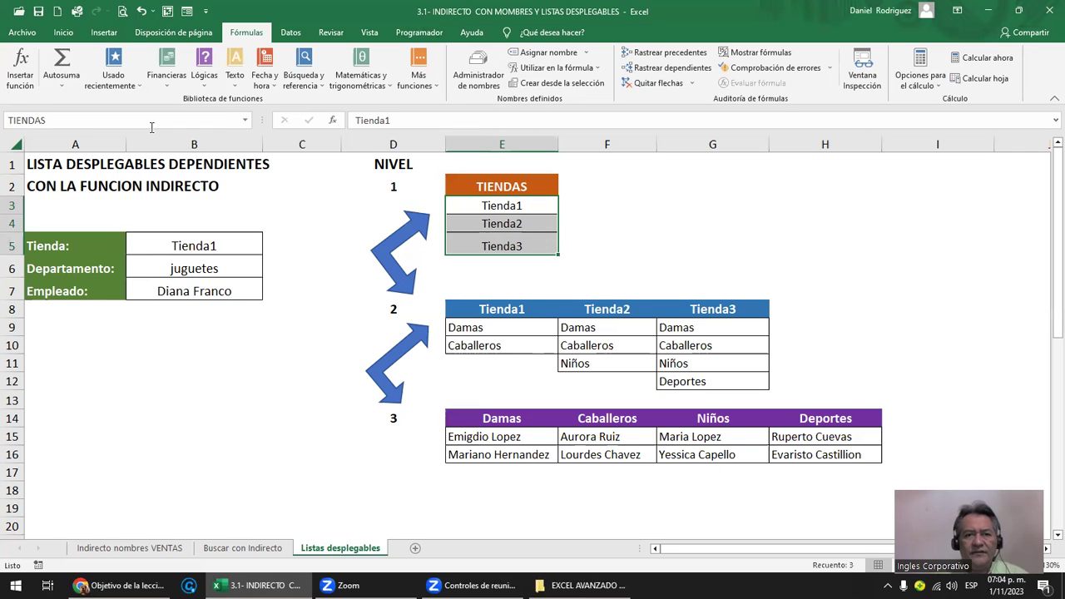
{"action": "left_click", "coordinate": [646, 229]}
{"action": "left_click", "coordinate": [246, 123]}
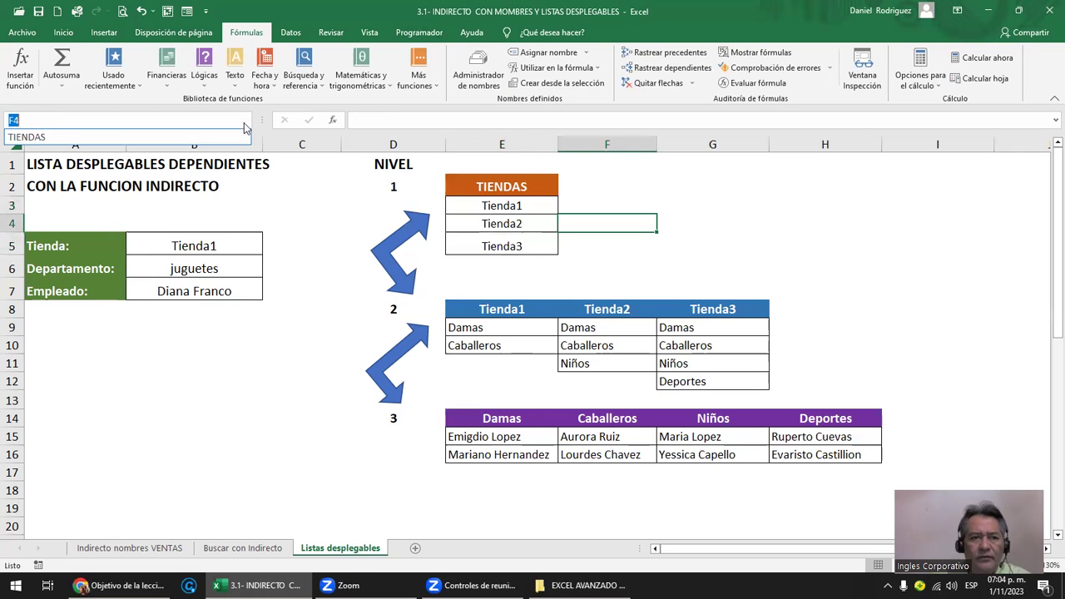
{"action": "left_click", "coordinate": [62, 137]}
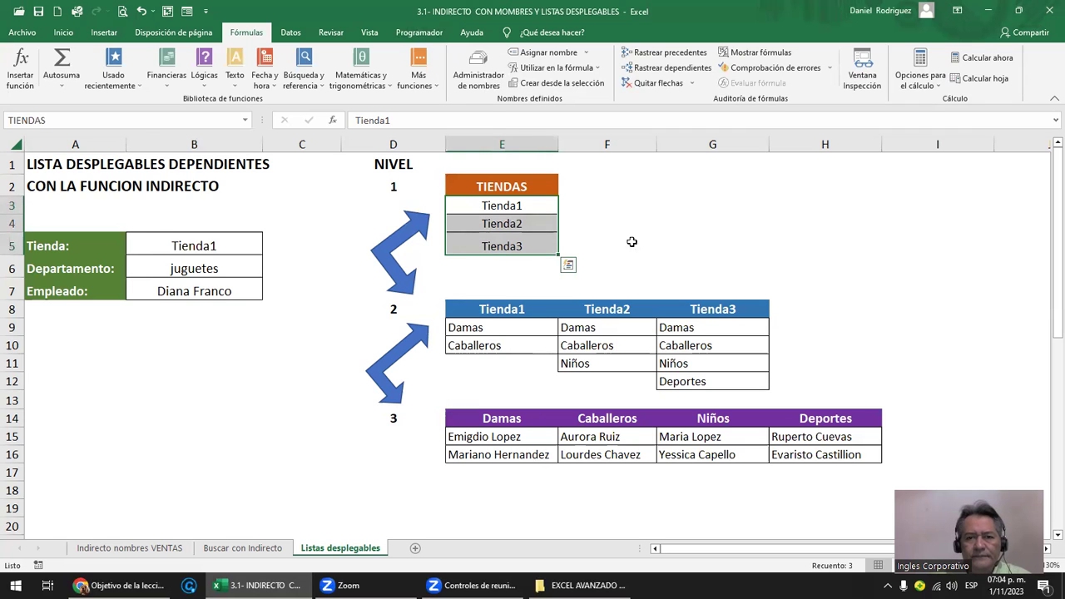
{"action": "left_click", "coordinate": [629, 243]}
- Name the Tienda1 department list E9:E10 TIENDA1
{"action": "left_click_drag", "start_coordinate": [517, 323], "coordinate": [506, 343]}
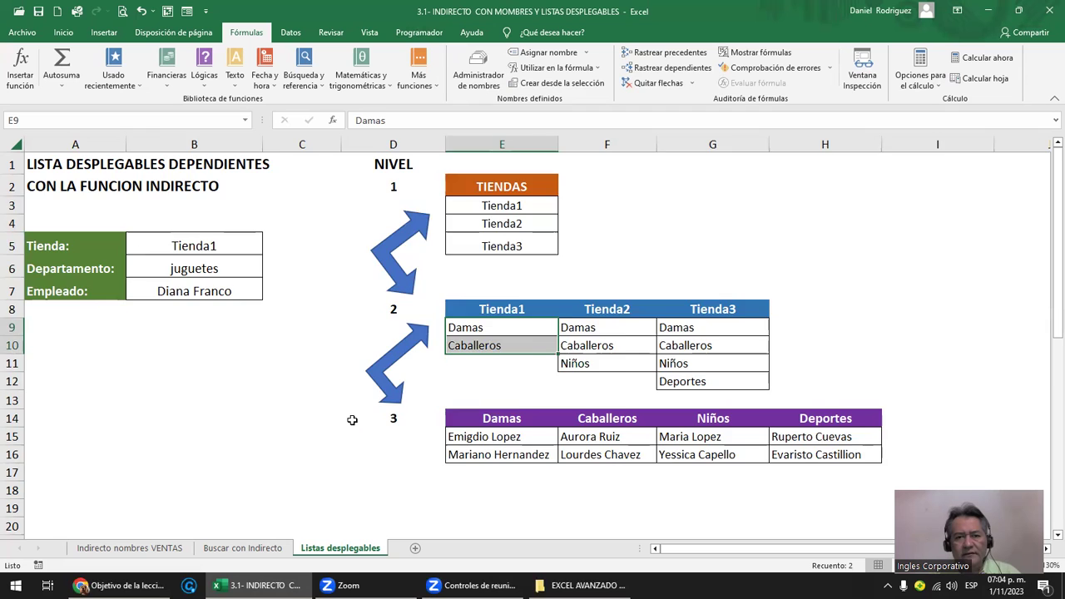
{"action": "scroll", "coordinate": [352, 419], "scroll_direction": "down", "scroll_amount": 1}
{"action": "scroll", "coordinate": [352, 420], "scroll_direction": "up", "scroll_amount": 3, "text": "ctrl"}
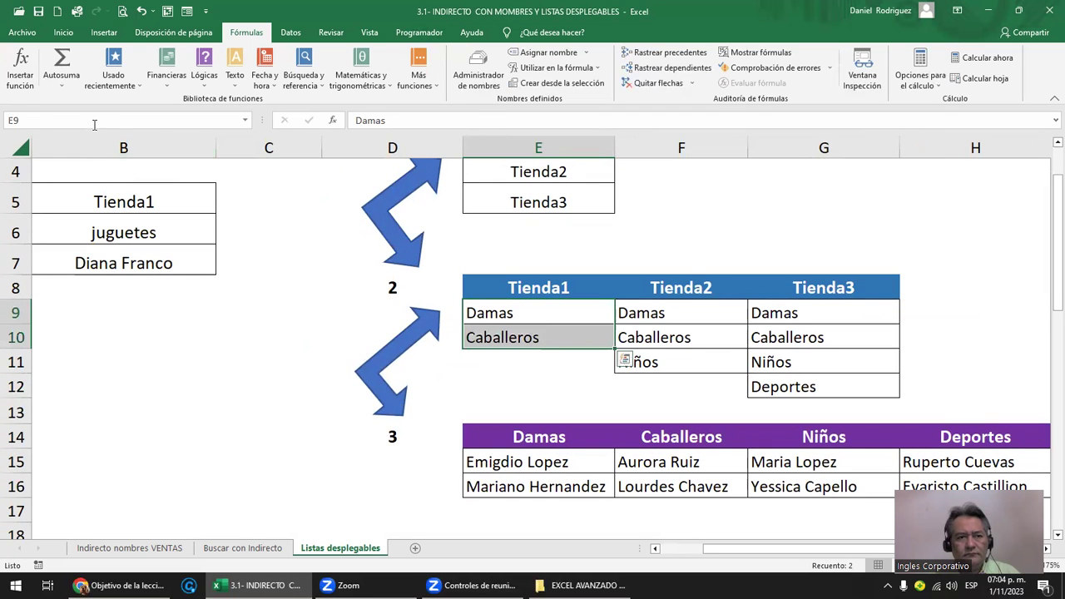
{"action": "left_click", "coordinate": [134, 124]}
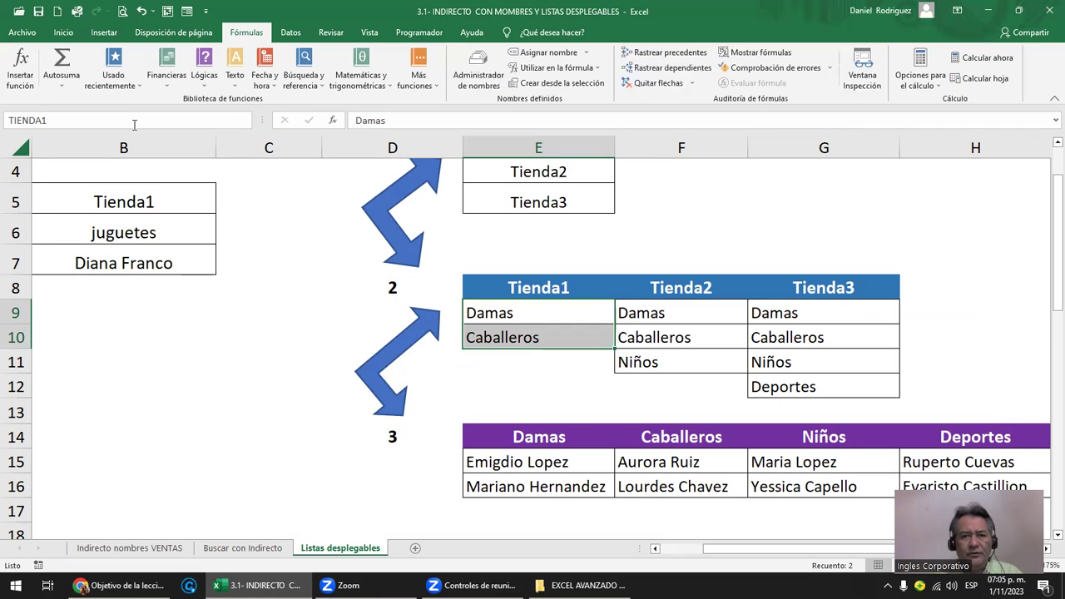
{"action": "key", "text": "Return"}
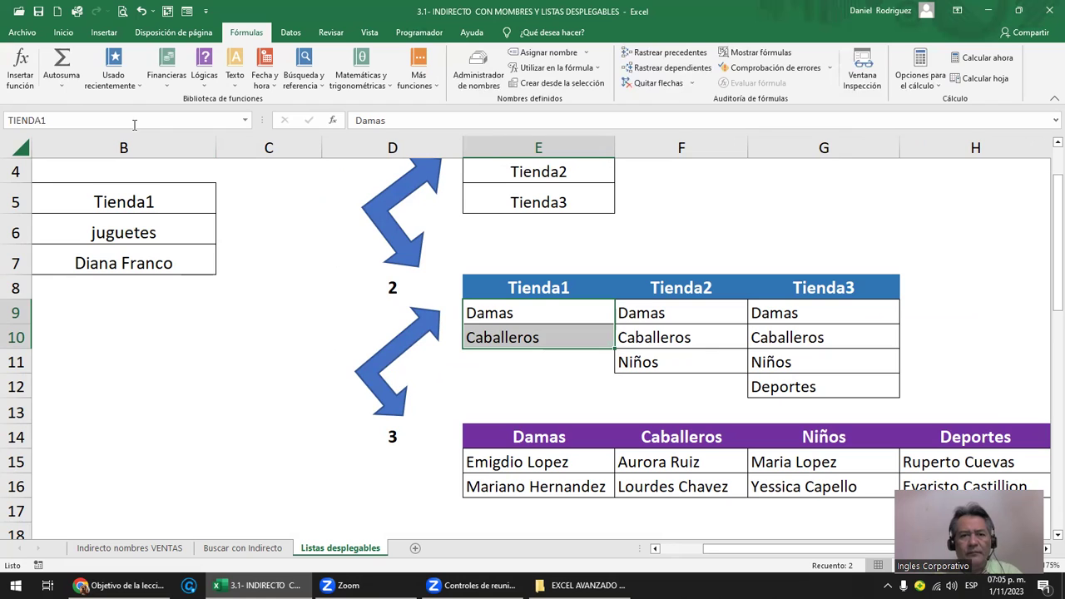
- Name the Tienda2 department list F9:F11 TIENDA2 and check the TIENDA1 and TIENDA2 ranges by selecting them by name
{"action": "left_click", "coordinate": [679, 313]}
{"action": "left_click_drag", "start_coordinate": [678, 313], "coordinate": [637, 359]}
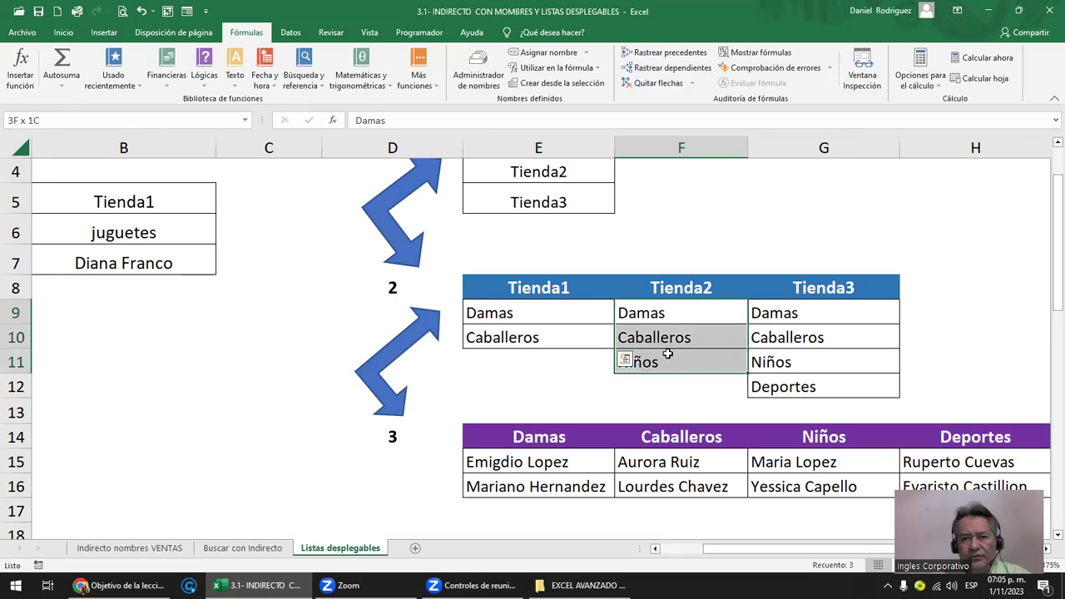
{"action": "left_click", "coordinate": [87, 121]}
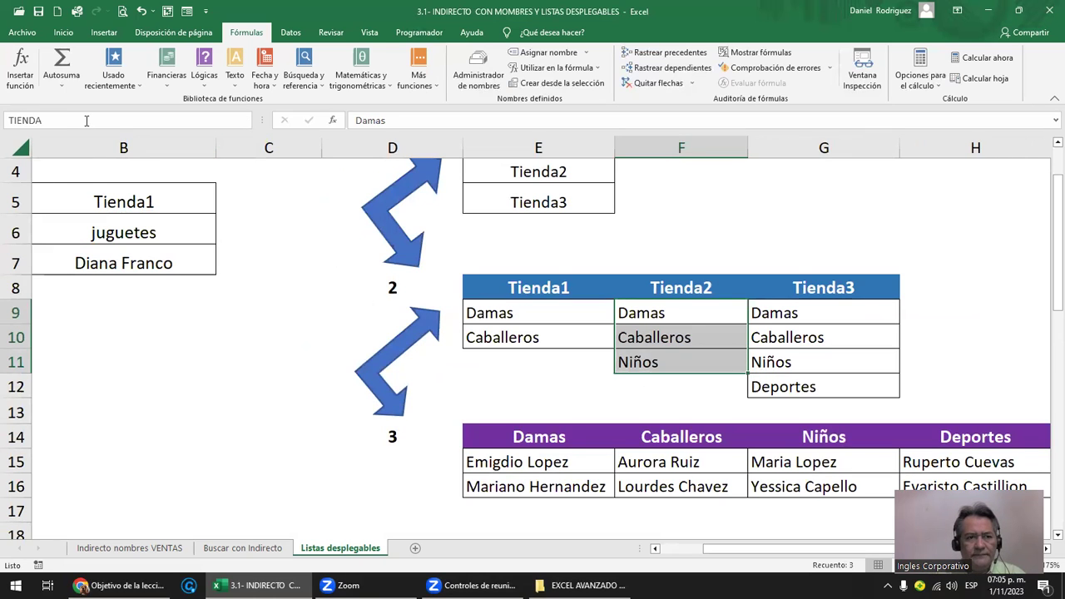
{"action": "key", "text": "Return"}
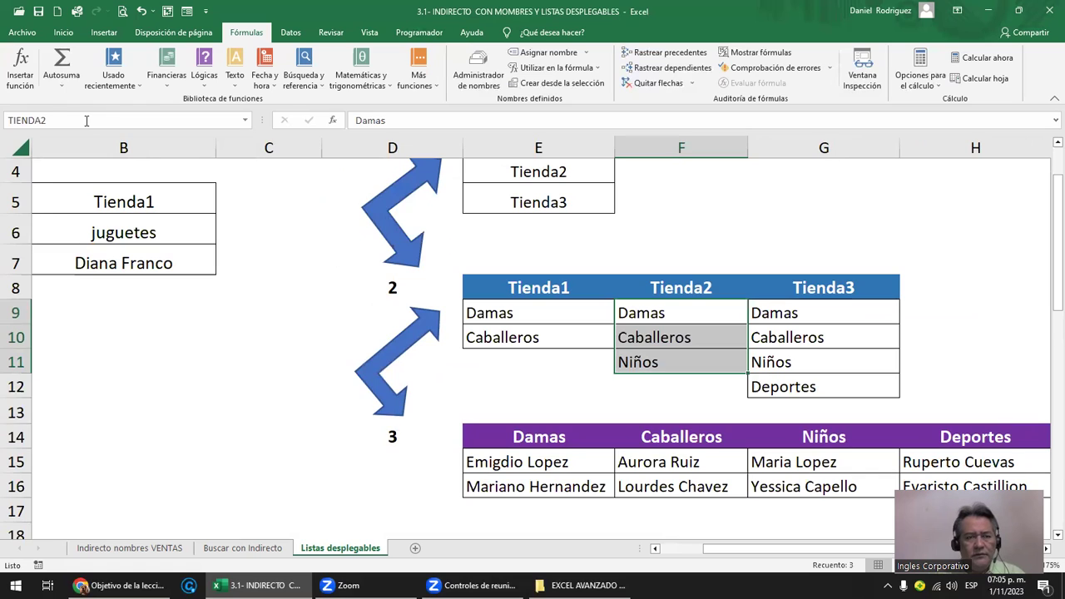
{"action": "left_click", "coordinate": [248, 223]}
{"action": "left_click", "coordinate": [244, 121]}
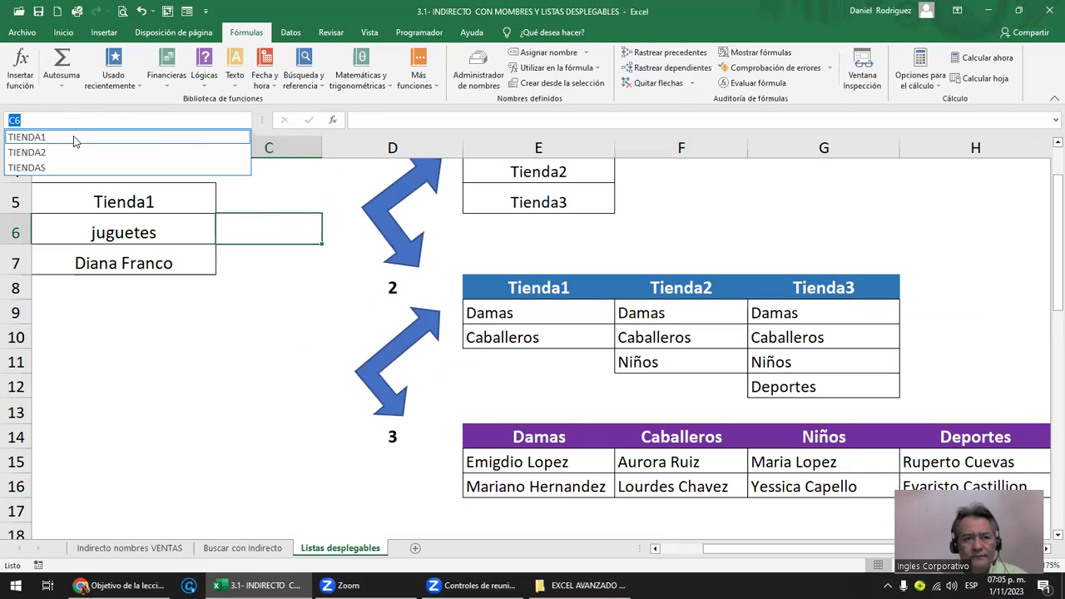
{"action": "left_click", "coordinate": [74, 137]}
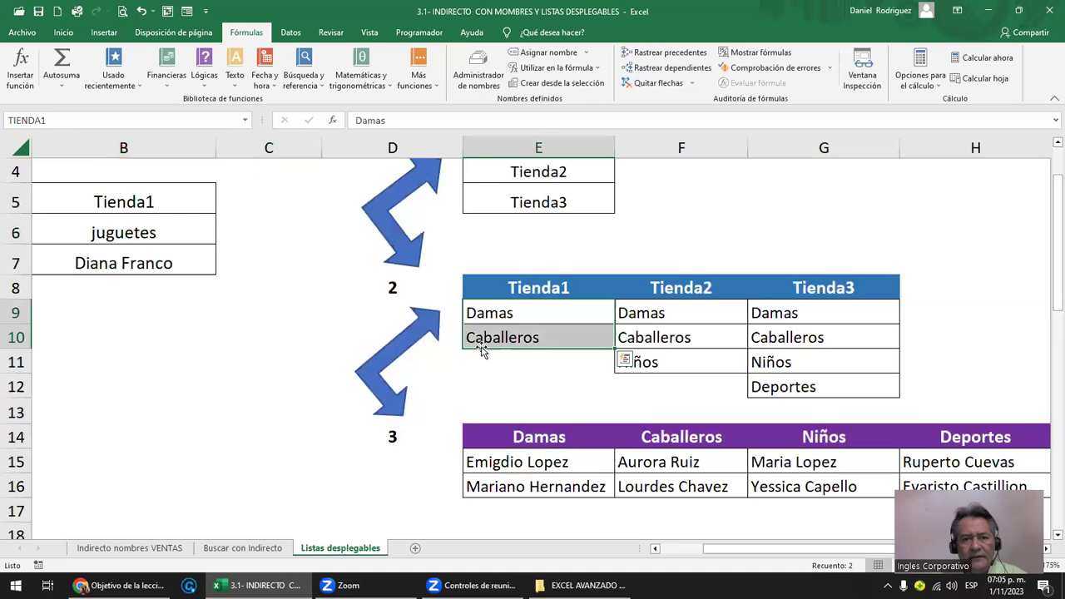
{"action": "left_click", "coordinate": [245, 121]}
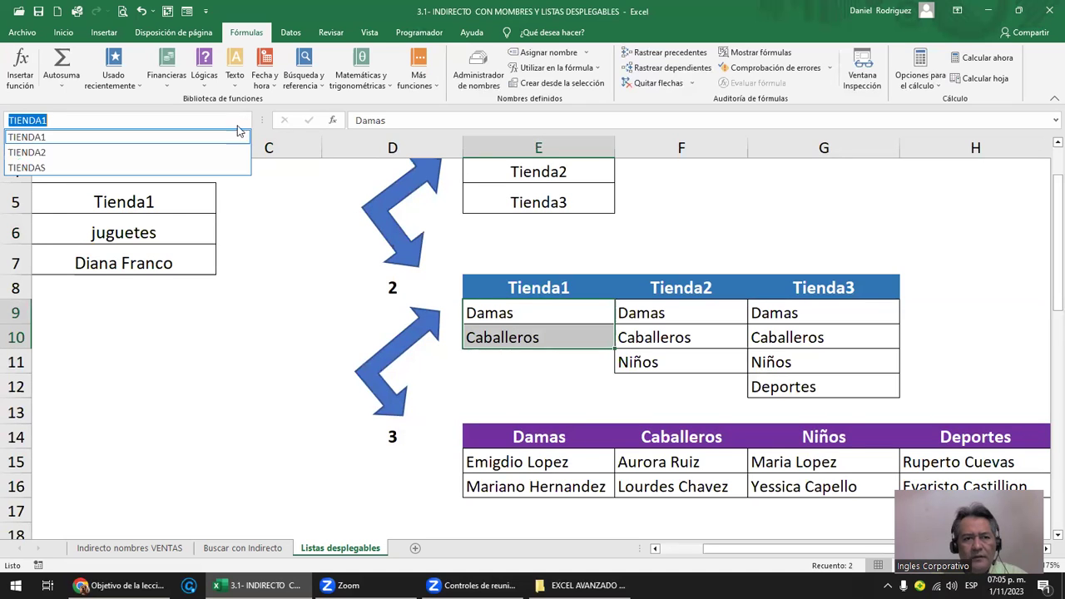
{"action": "left_click", "coordinate": [61, 152]}
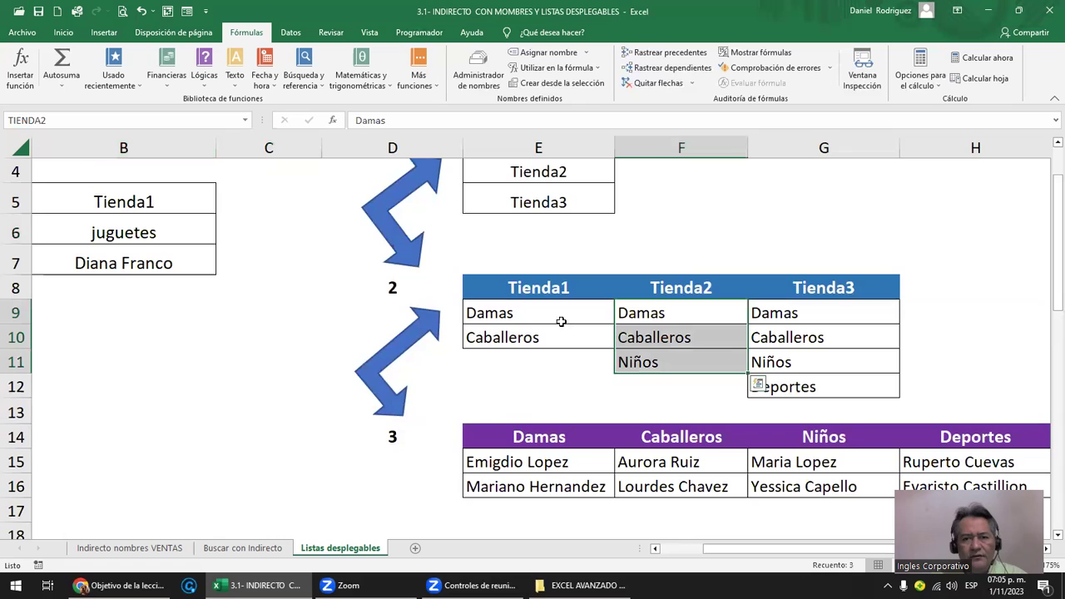
- Name the Tienda3 department list G9:G12 TIENDA3 and select the range by its name to check it
{"action": "left_click_drag", "start_coordinate": [832, 317], "coordinate": [852, 386]}
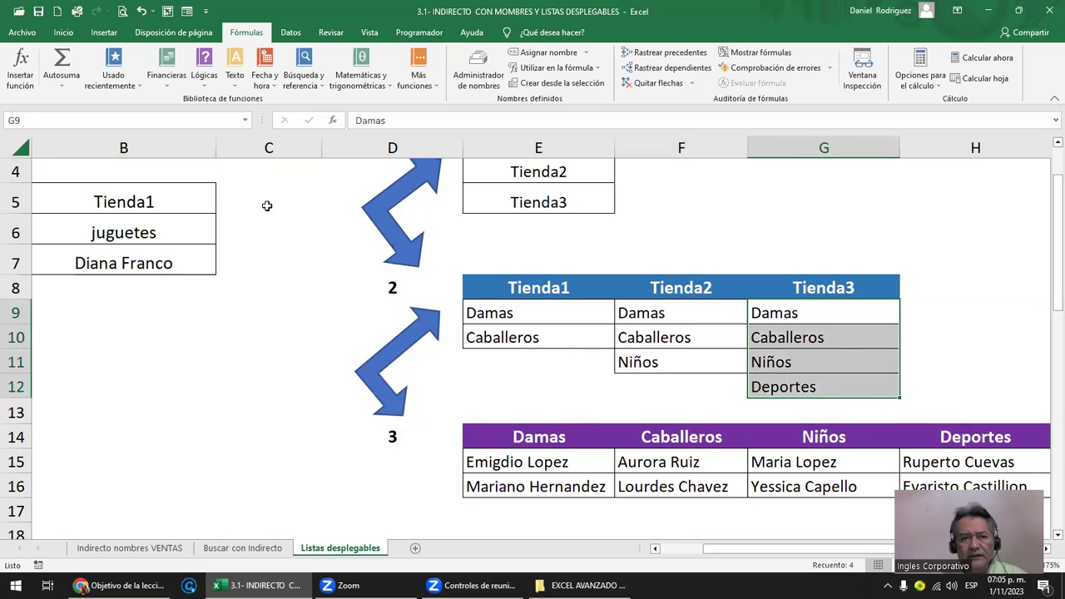
{"action": "type", "text": "TIENDA"}
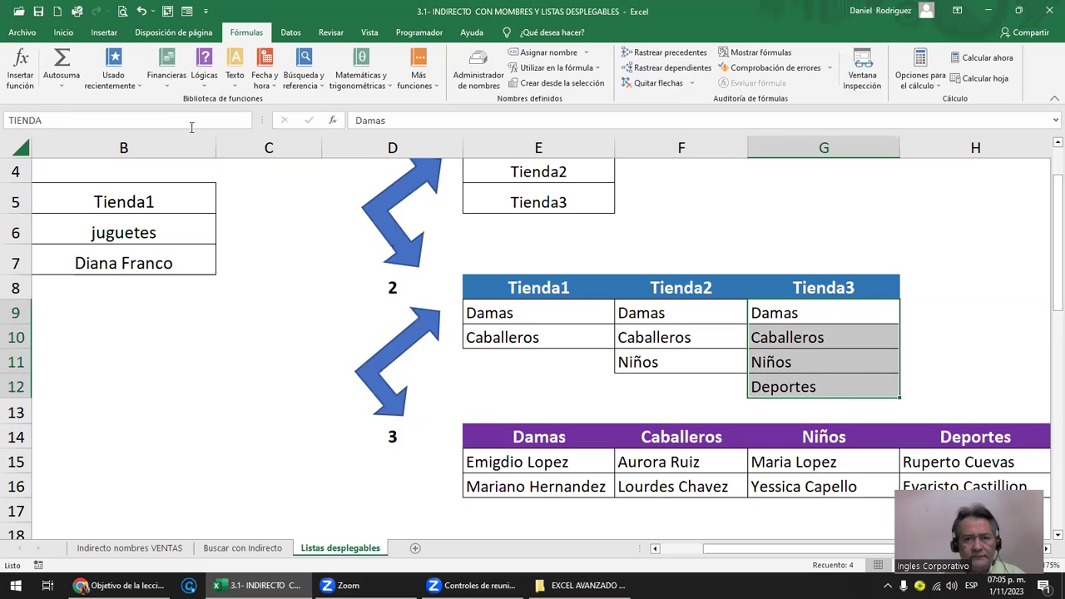
{"action": "key", "text": "Return"}
{"action": "left_click", "coordinate": [292, 357]}
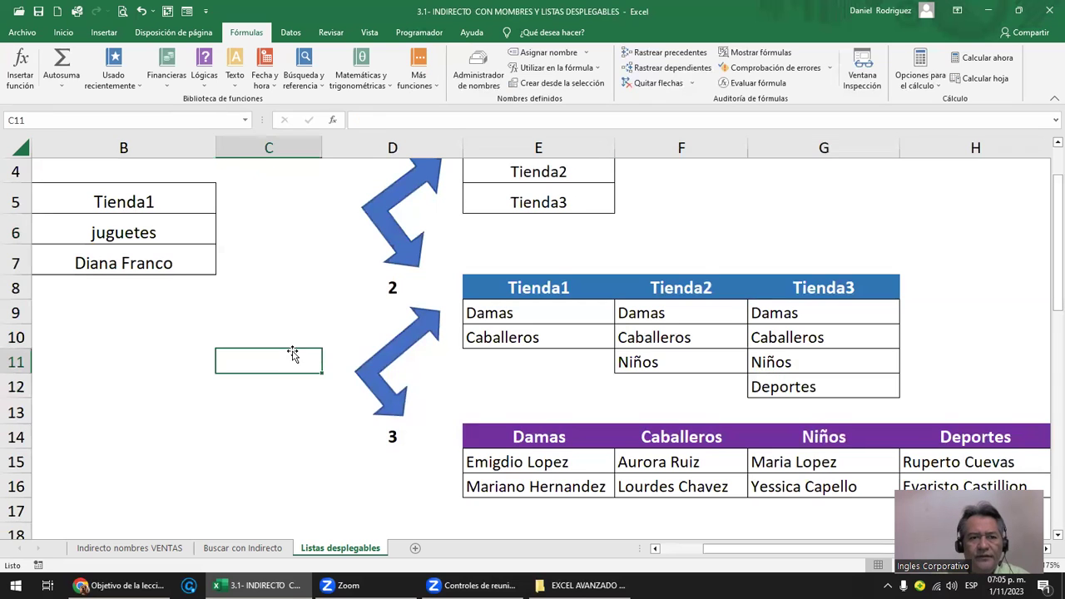
{"action": "left_click", "coordinate": [244, 120]}
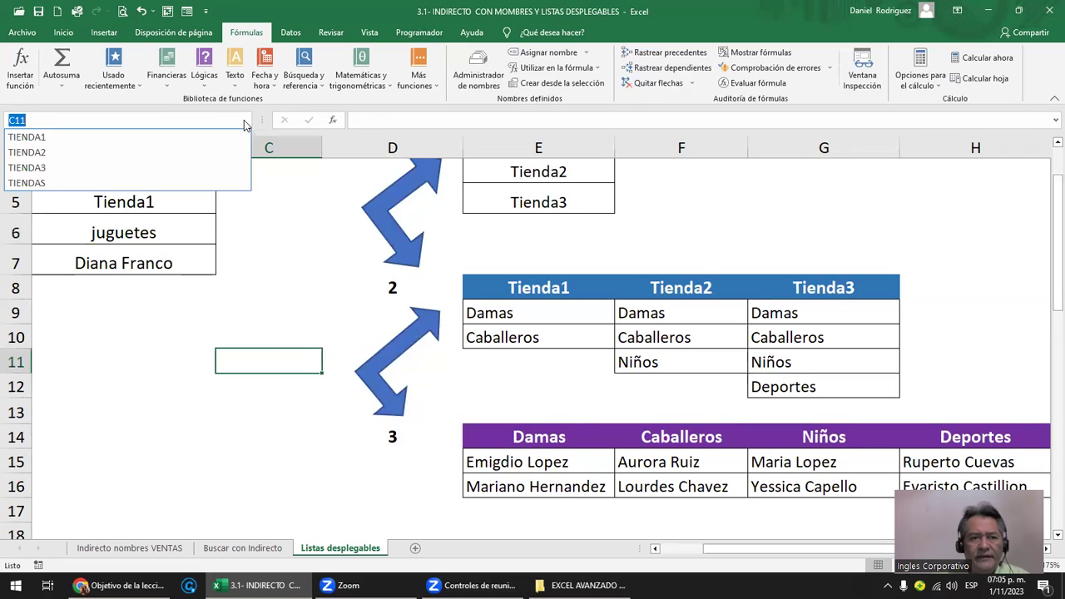
{"action": "left_click", "coordinate": [45, 167]}
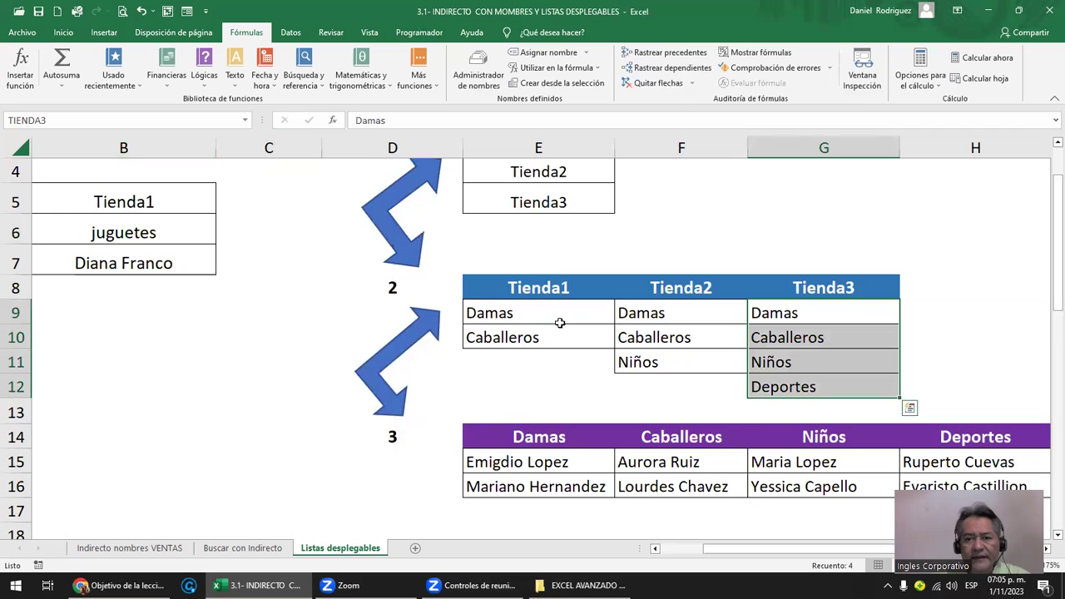
{"action": "left_click", "coordinate": [965, 343]}
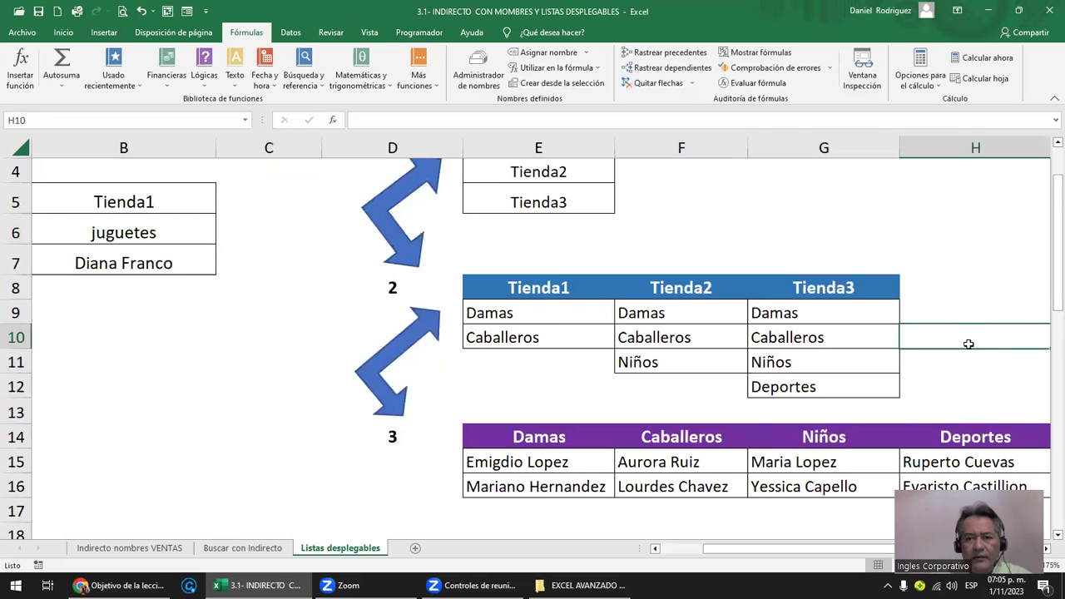
- Examine the level 2 department block E9:G12 and the blank cells E11:E12 under Tienda1
{"action": "scroll", "coordinate": [968, 343], "scroll_direction": "down", "scroll_amount": 1}
{"action": "left_click", "coordinate": [555, 378]}
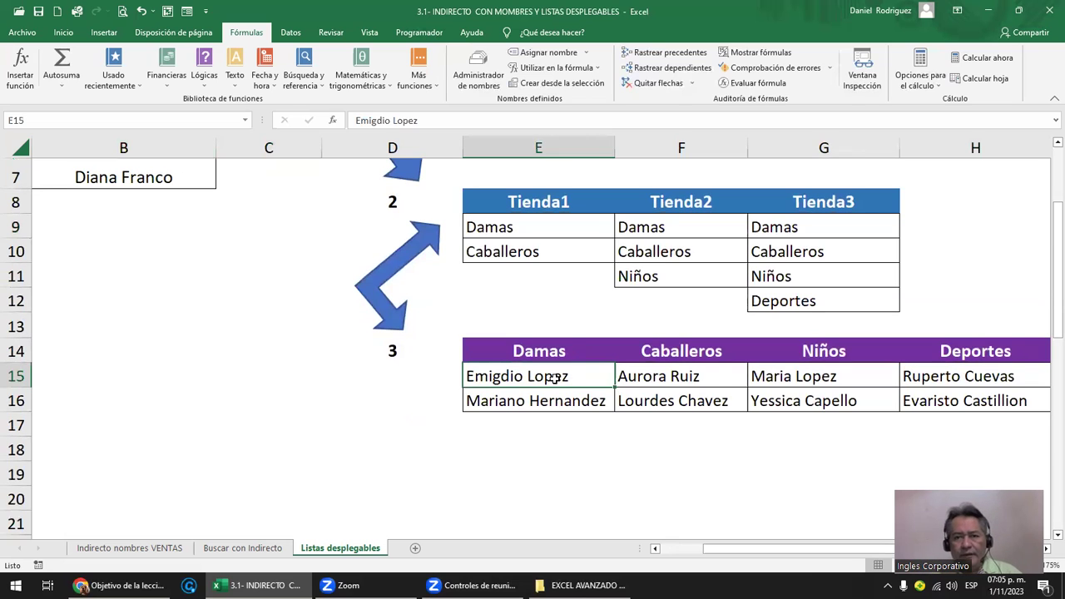
{"action": "left_click_drag", "start_coordinate": [560, 225], "coordinate": [839, 290]}
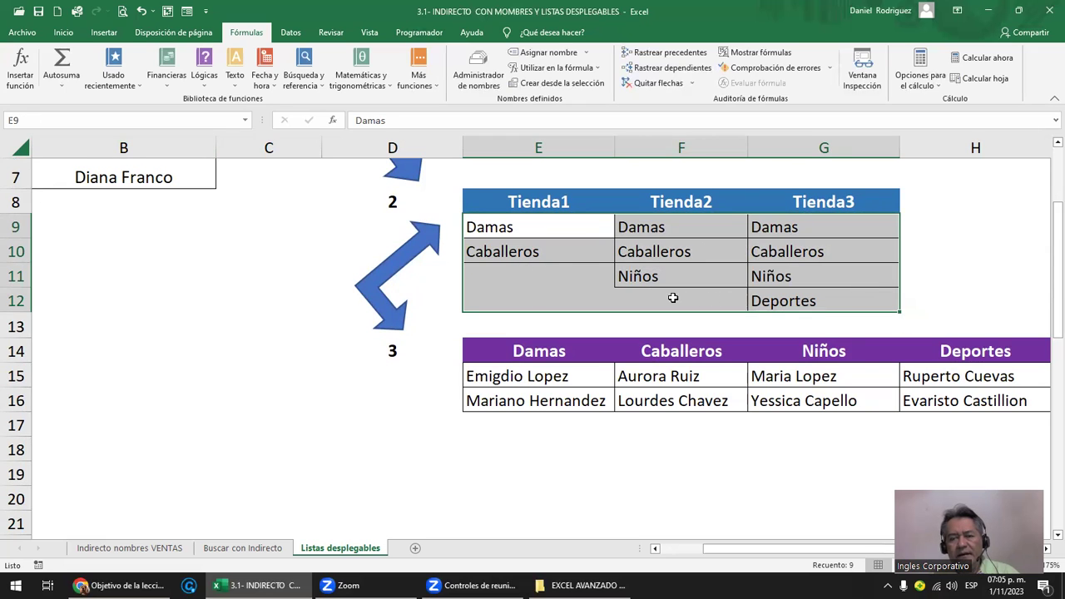
{"action": "left_click", "coordinate": [491, 270]}
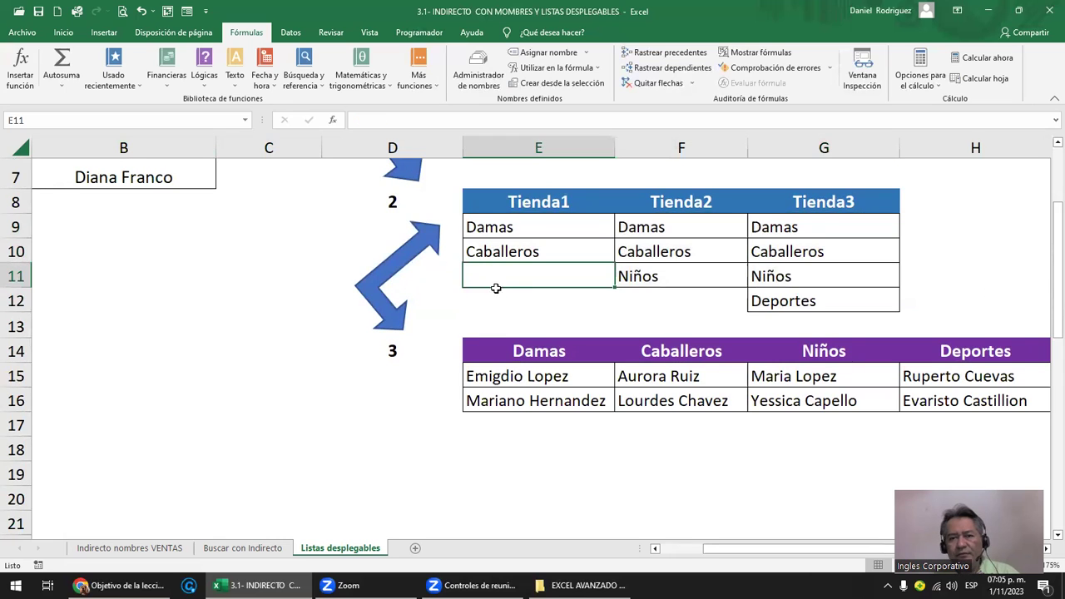
{"action": "left_click_drag", "start_coordinate": [494, 286], "coordinate": [528, 297]}
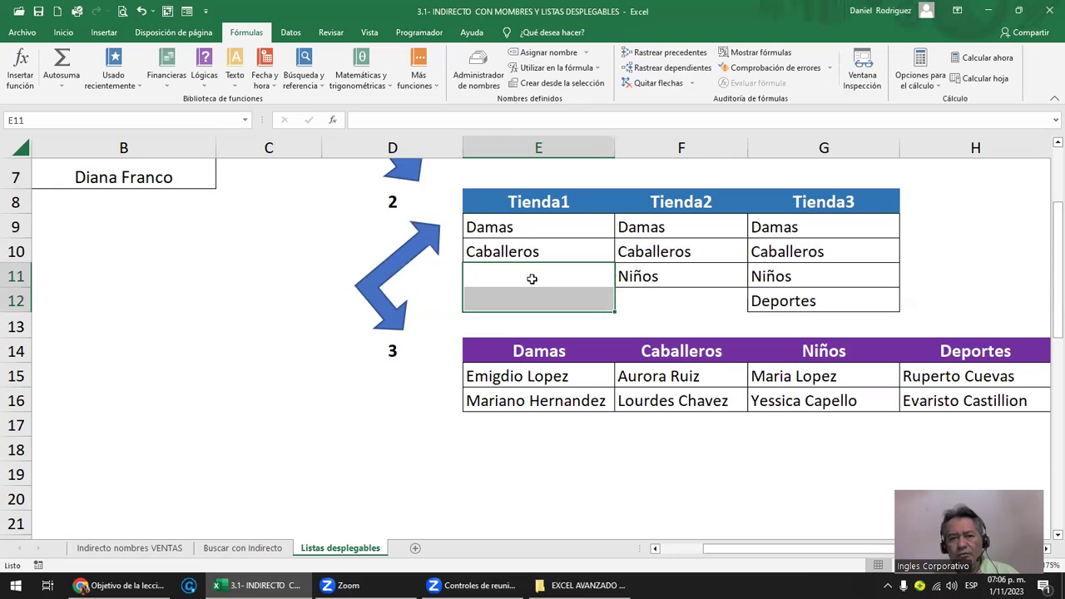
- Examine the level 2 department block E9:G12 and the level 3 employee lists in E15:H16 with their headers
{"action": "left_click", "coordinate": [867, 295]}
{"action": "mouse_move", "coordinate": [751, 296]}
{"action": "left_mouse_down"}
{"action": "mouse_move", "coordinate": [494, 281]}
{"action": "mouse_move", "coordinate": [491, 233]}
{"action": "left_mouse_up"}
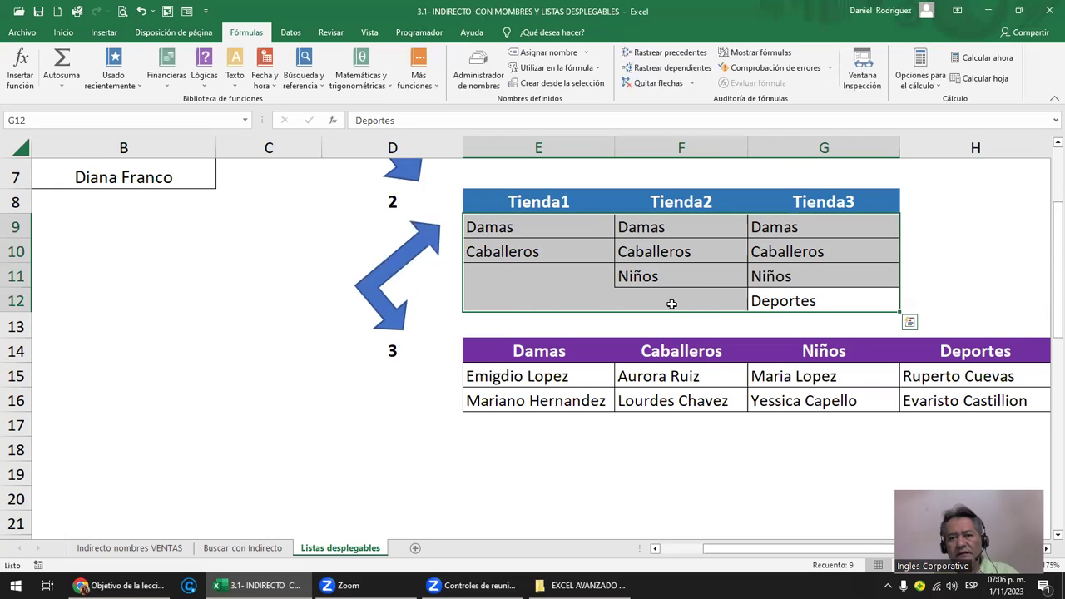
{"action": "mouse_move", "coordinate": [567, 236]}
{"action": "left_mouse_down"}
{"action": "mouse_move", "coordinate": [656, 274]}
{"action": "mouse_move", "coordinate": [773, 298]}
{"action": "left_mouse_up"}
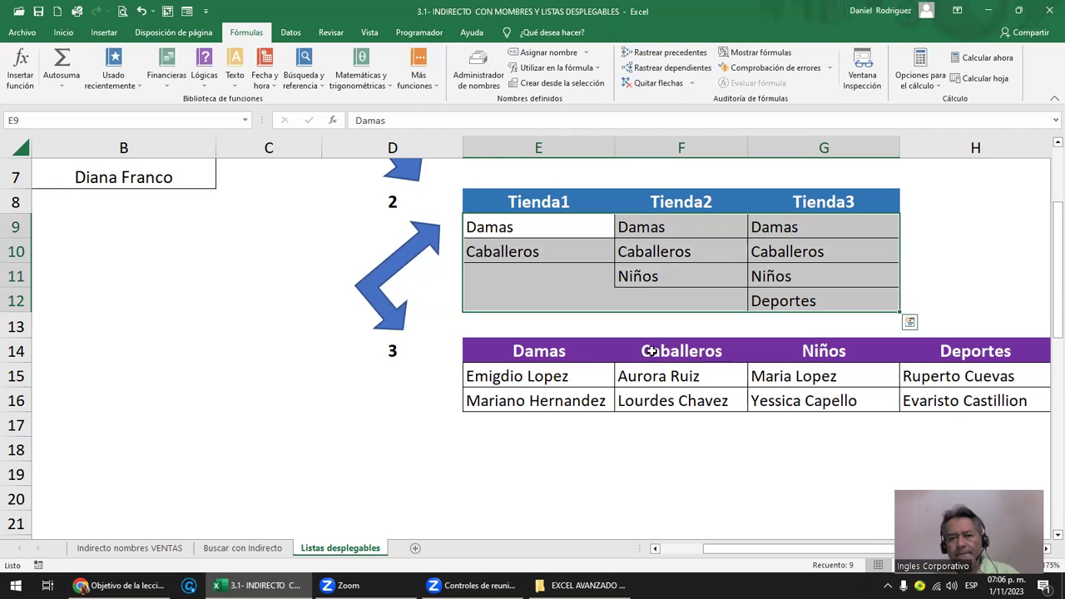
{"action": "left_click", "coordinate": [566, 368]}
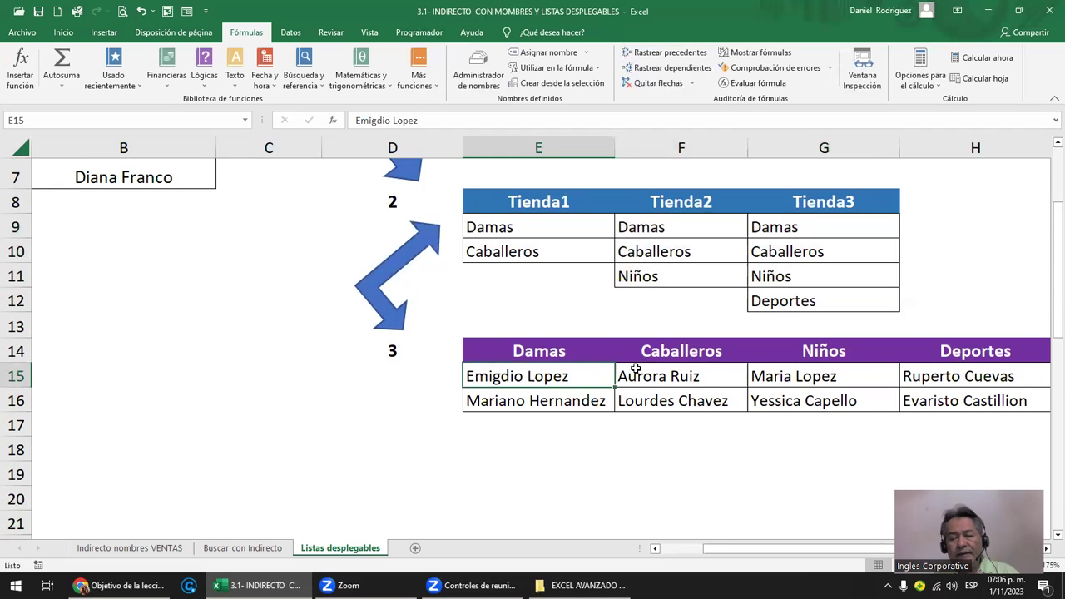
{"action": "key", "text": "Right"}
{"action": "key", "text": "Right"}
{"action": "key", "text": "Right"}
{"action": "key", "text": "Right"}
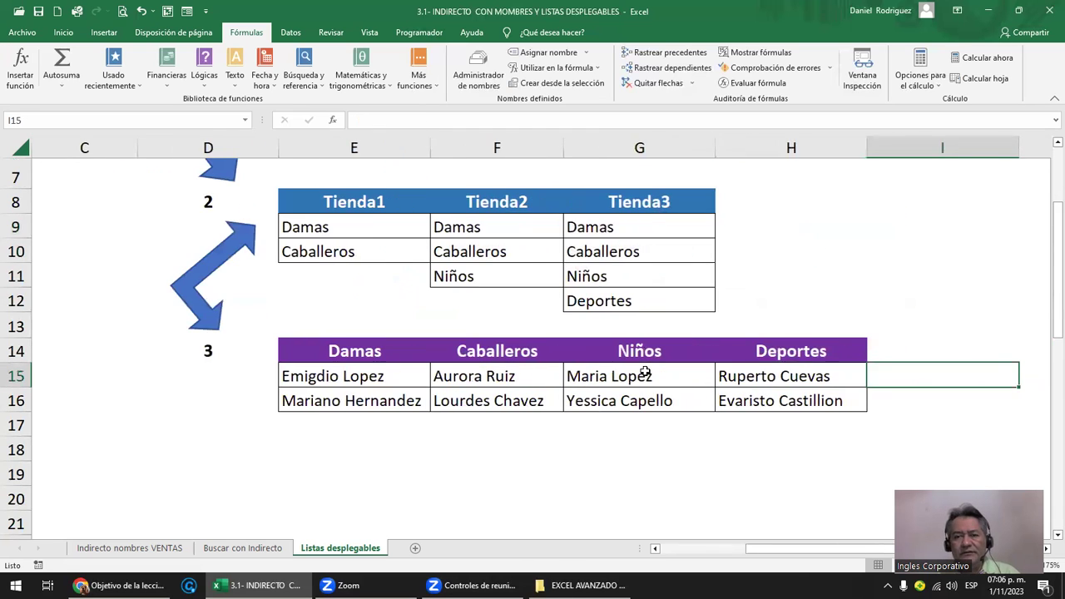
{"action": "key", "text": "Left"}
{"action": "key", "text": "Left"}
{"action": "key", "text": "Left"}
{"action": "key", "text": "Left"}
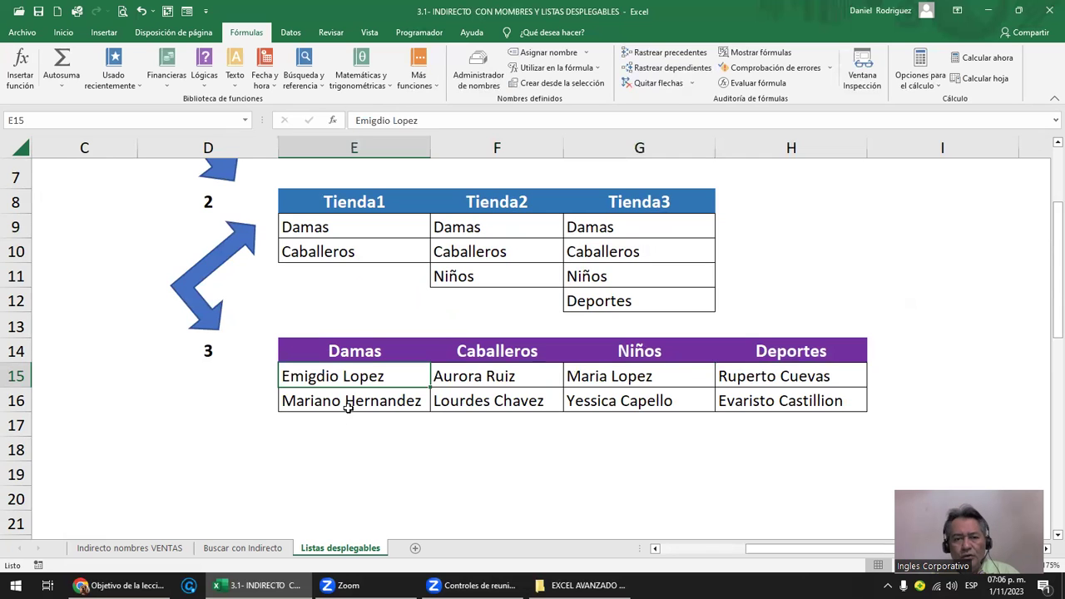
{"action": "left_click_drag", "start_coordinate": [336, 379], "coordinate": [803, 408]}
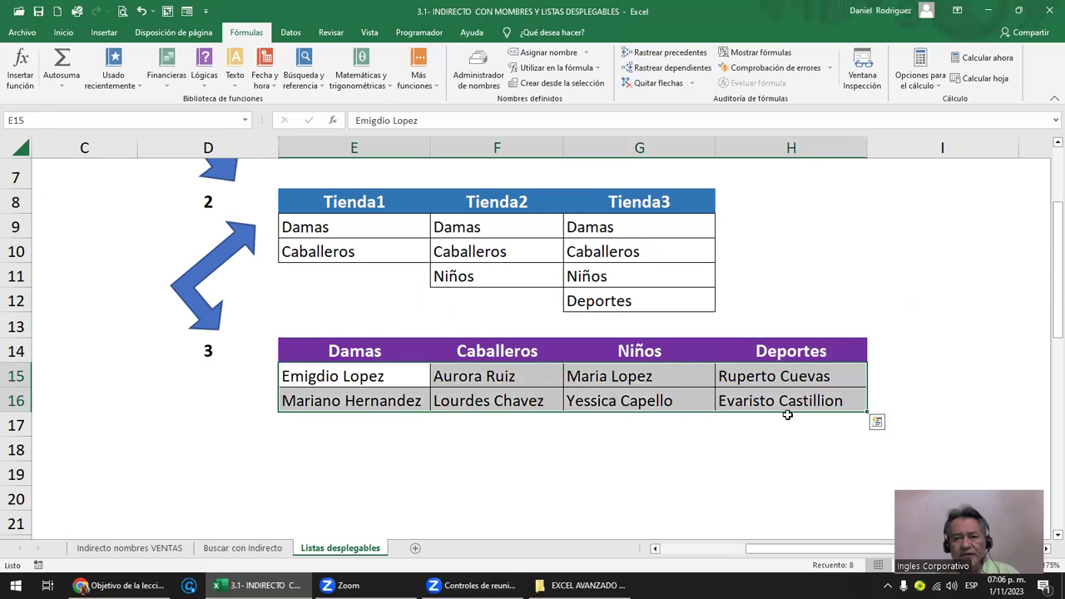
{"action": "left_click", "coordinate": [359, 356]}
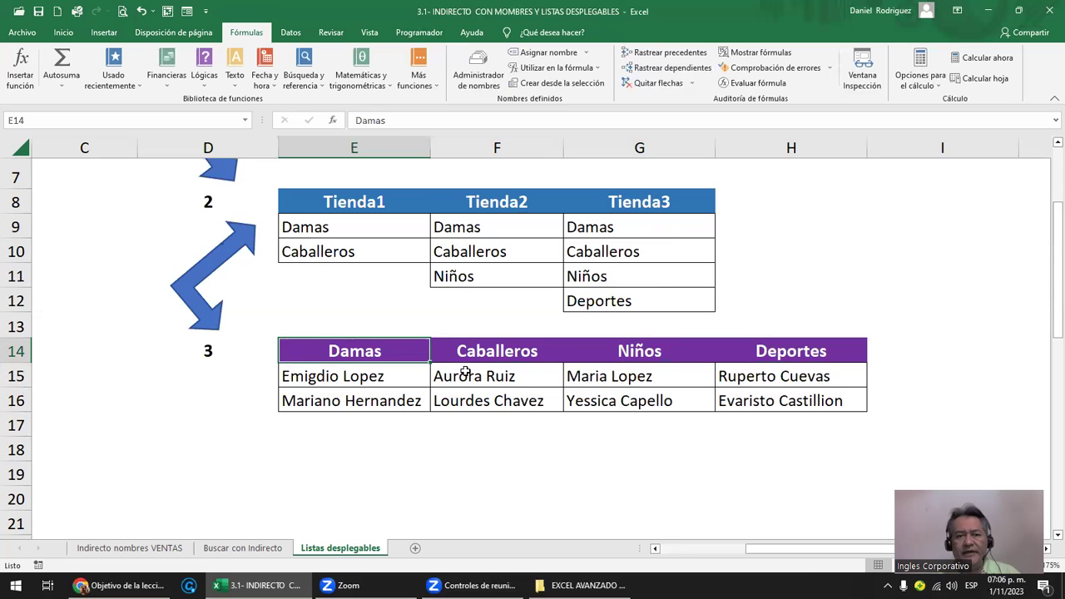
- Create names from the level 3 block E14:H16 using only the top row (Fila superior), without the left column
{"action": "left_click_drag", "start_coordinate": [354, 350], "coordinate": [791, 401]}
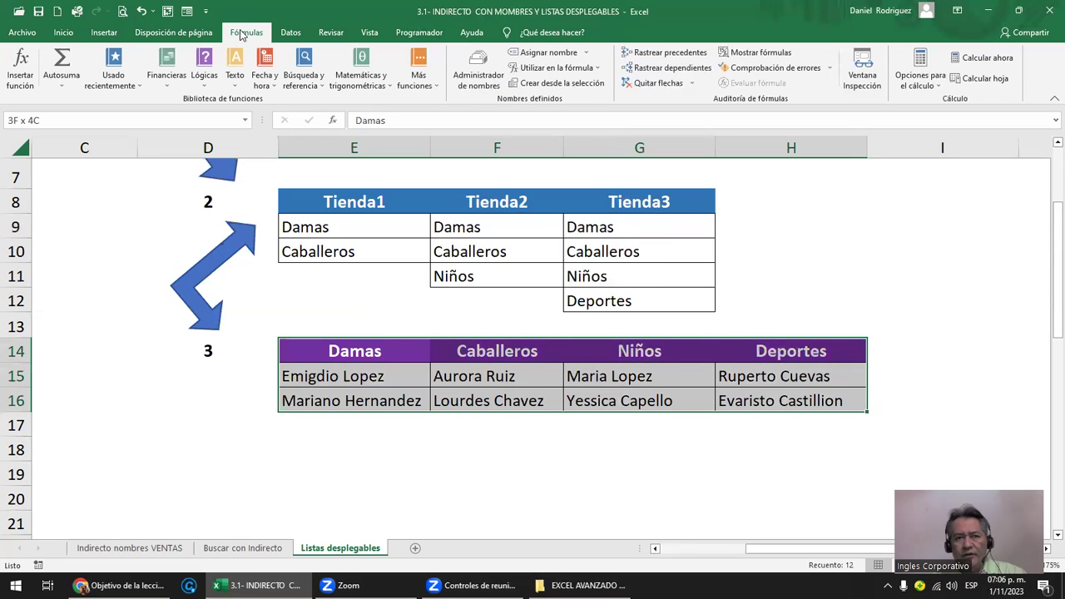
{"action": "left_click", "coordinate": [570, 87]}
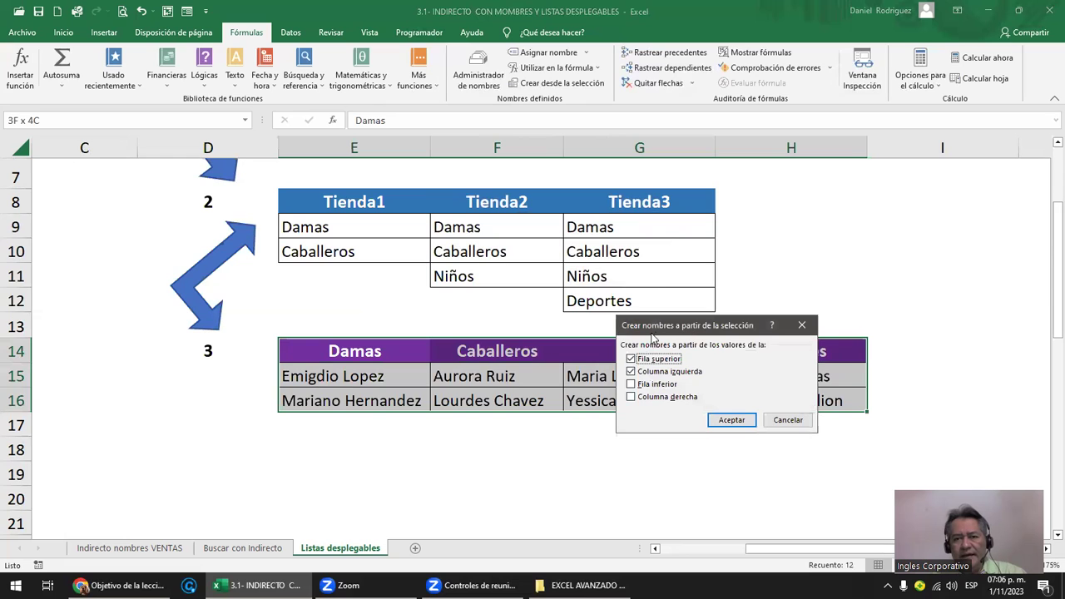
{"action": "left_click", "coordinate": [631, 372]}
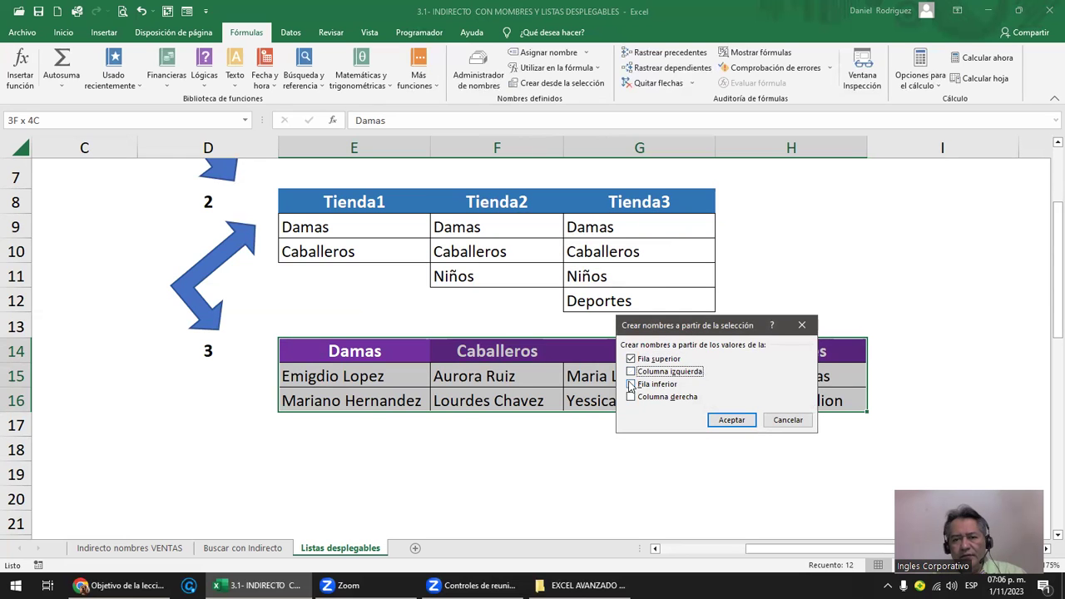
{"action": "left_click_drag", "start_coordinate": [712, 328], "coordinate": [837, 213]}
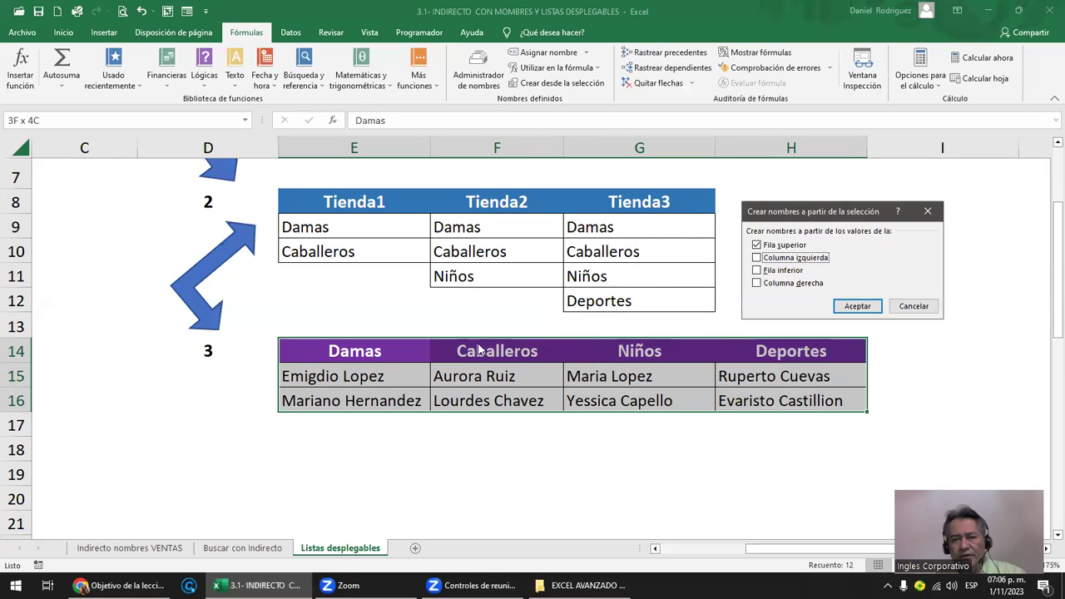
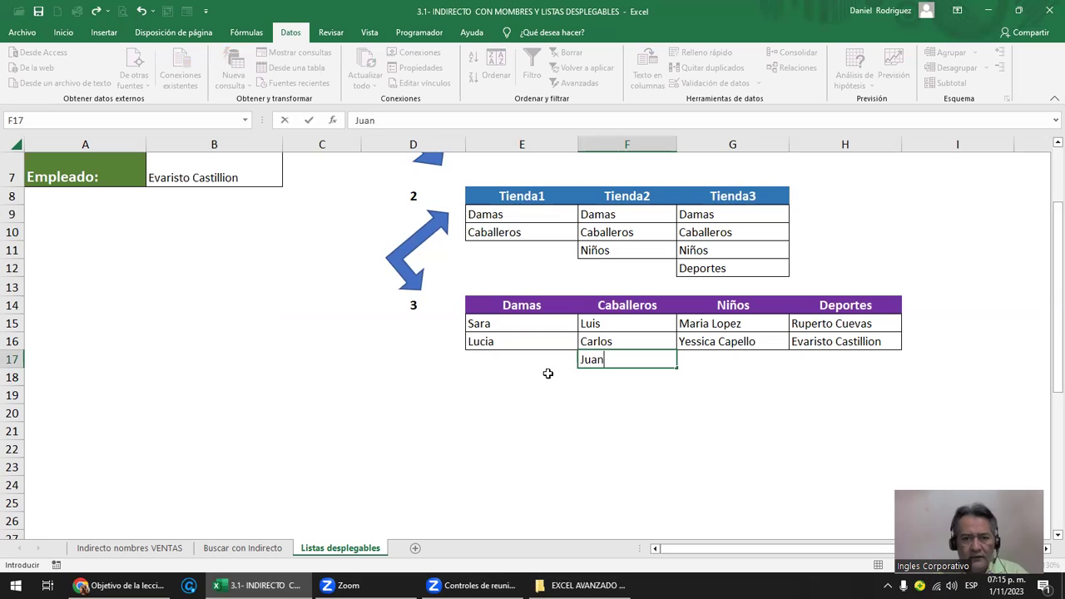
- Enter a third employee's name in F17 under Caballeros and choose Caballeros as the Departamento in B6
{"action": "key", "text": "Return"}
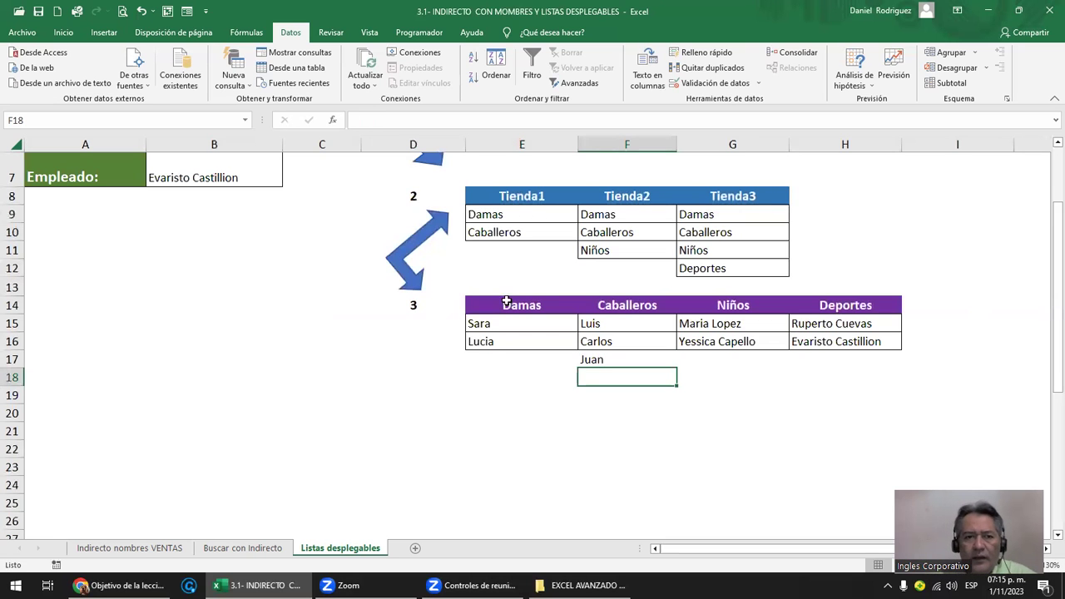
{"action": "scroll", "coordinate": [345, 319], "scroll_direction": "up", "scroll_amount": 2}
{"action": "left_click", "coordinate": [239, 251]}
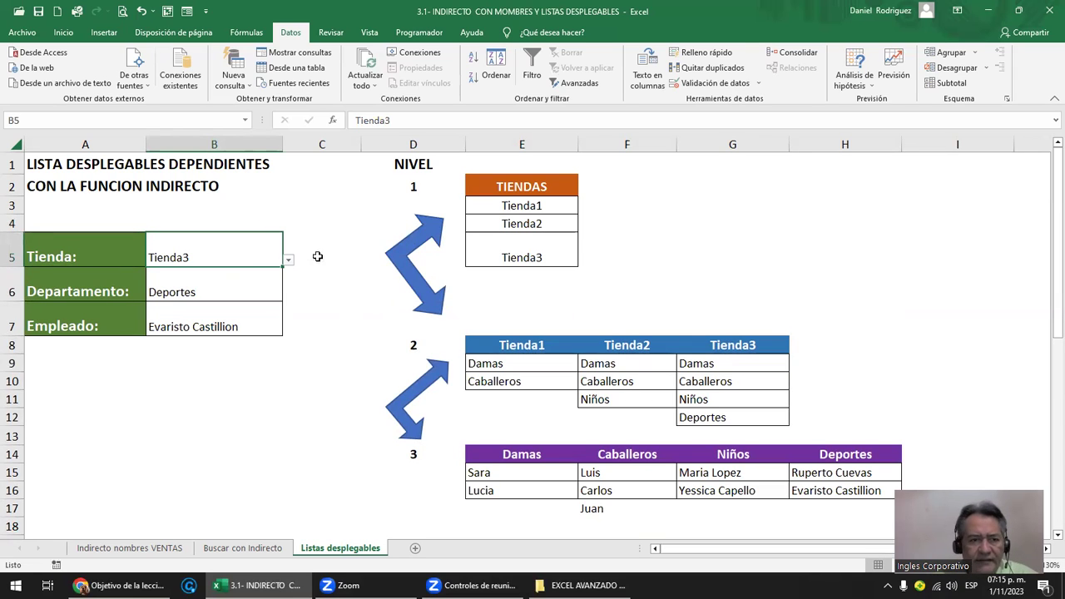
{"action": "left_click", "coordinate": [263, 285]}
{"action": "left_click_drag", "start_coordinate": [293, 297], "coordinate": [238, 283]}
{"action": "left_click", "coordinate": [238, 283]}
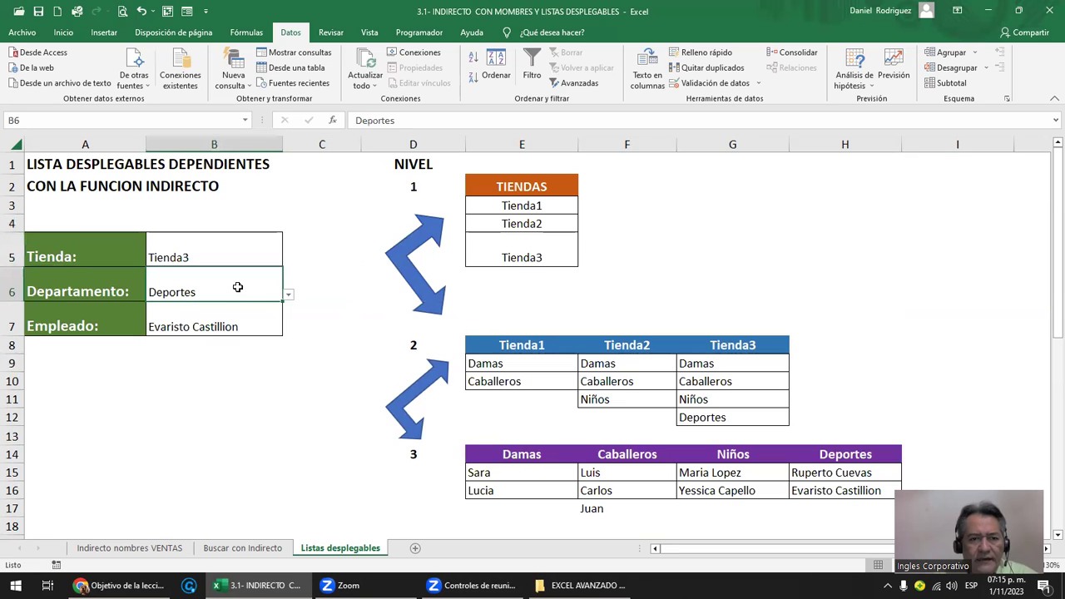
{"action": "left_click", "coordinate": [288, 295]}
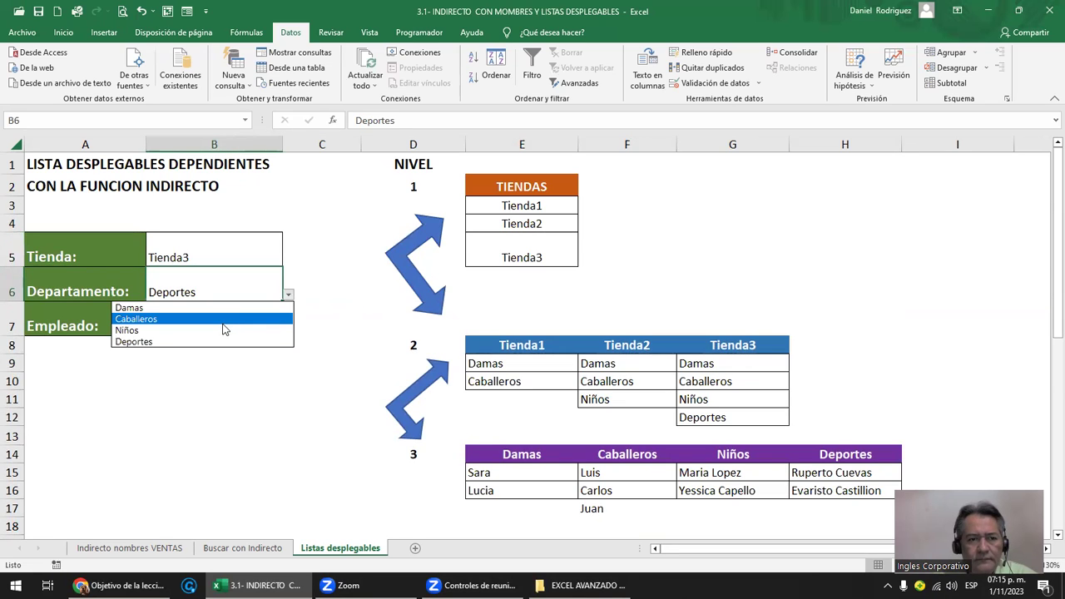
{"action": "left_click", "coordinate": [221, 321]}
- Check the Empleado dropdown choices in B7 against the Caballeros range F15:F16 and the added cell F17
{"action": "left_click", "coordinate": [263, 319]}
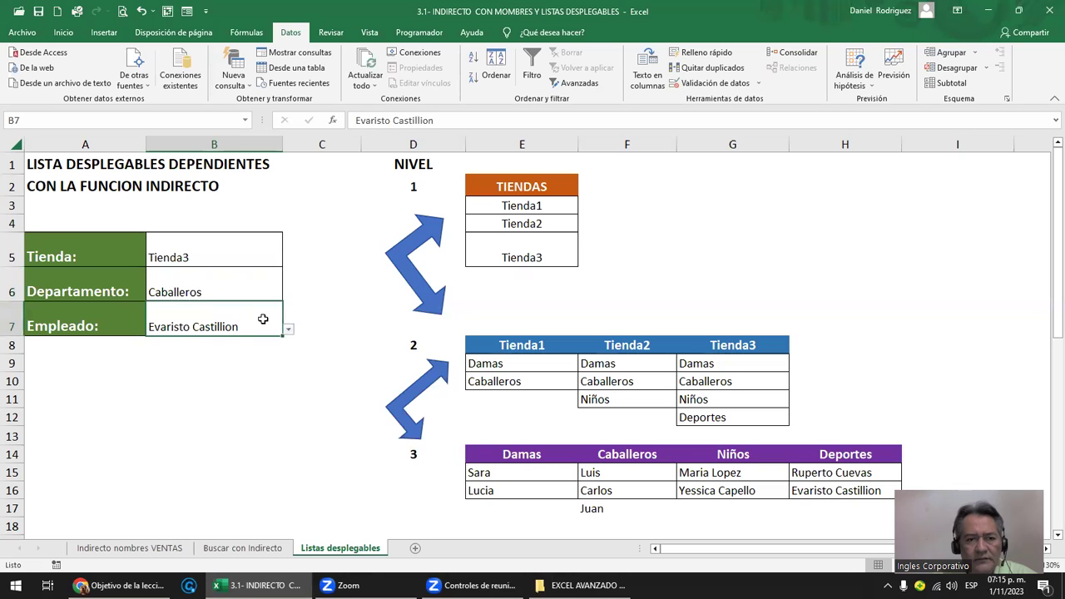
{"action": "left_click", "coordinate": [287, 331]}
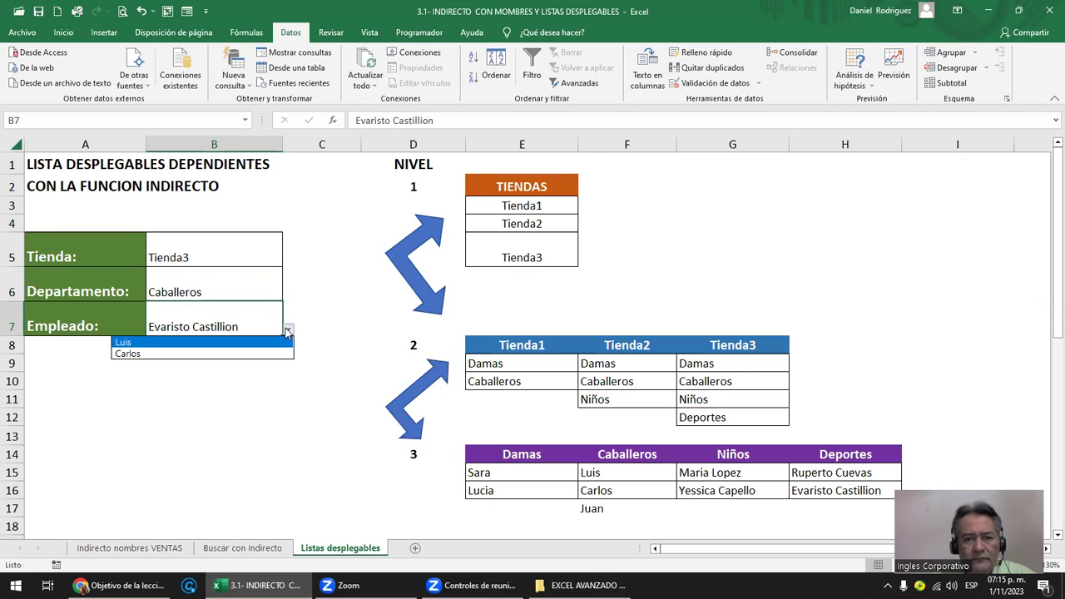
{"action": "left_click", "coordinate": [333, 353]}
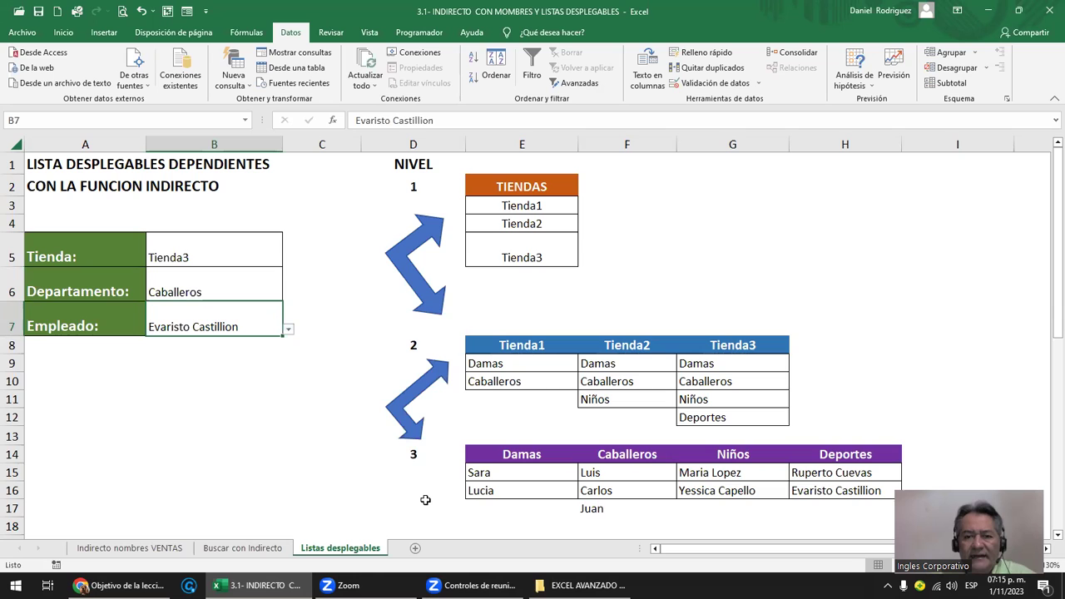
{"action": "left_click_drag", "start_coordinate": [595, 472], "coordinate": [613, 493]}
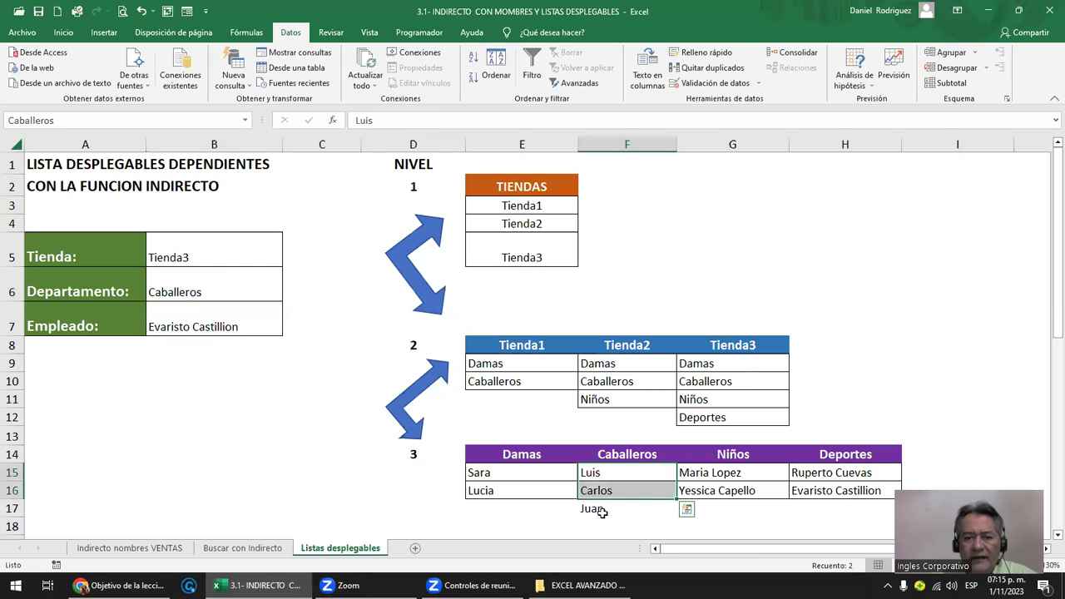
{"action": "left_click", "coordinate": [598, 509]}
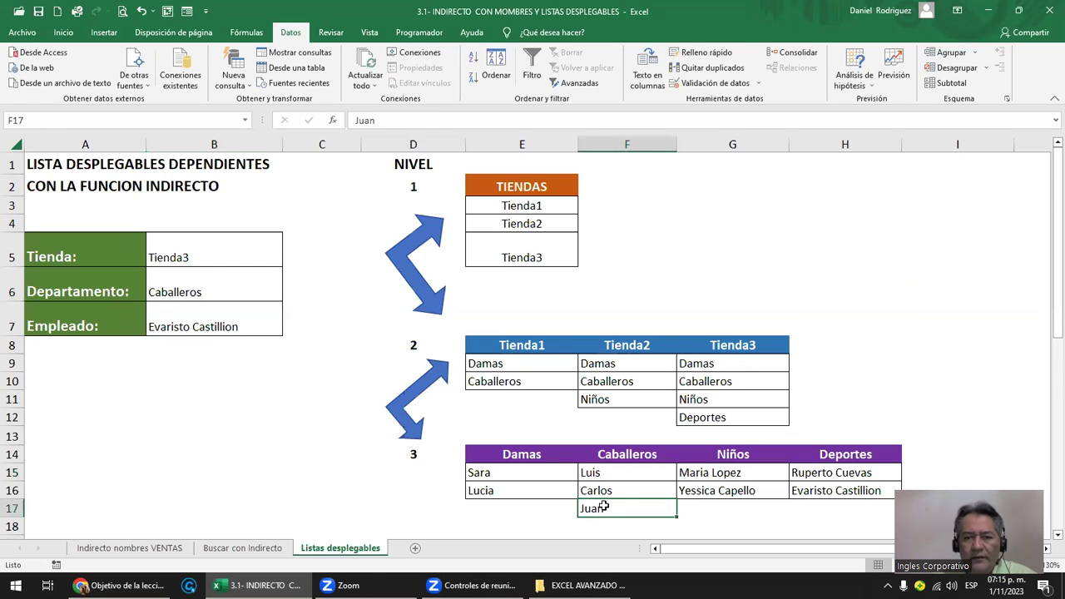
- Edit the defined name Caballeros to refer to ='Listas desplegables'!$F$15:$F$17 and check its reference in the name manager
{"action": "scroll", "coordinate": [602, 506], "scroll_direction": "down", "scroll_amount": 2}
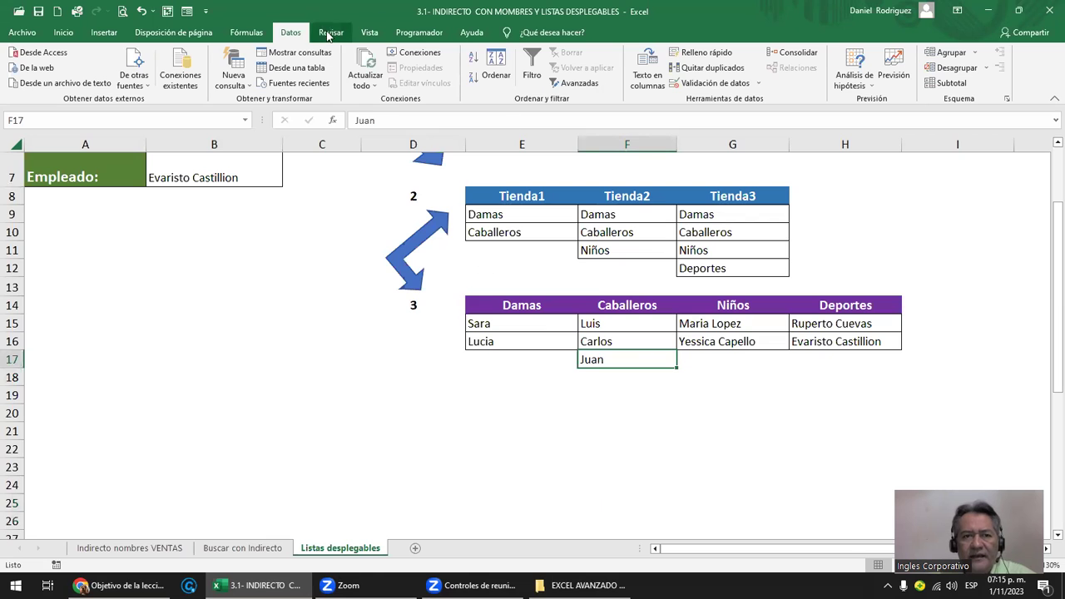
{"action": "left_click", "coordinate": [240, 35]}
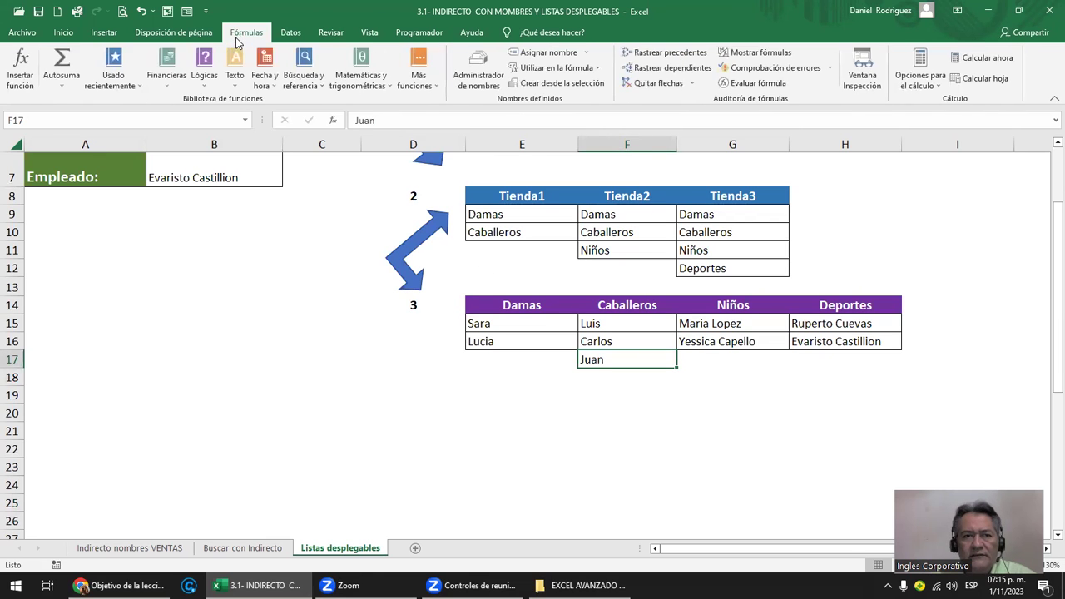
{"action": "left_click", "coordinate": [478, 75]}
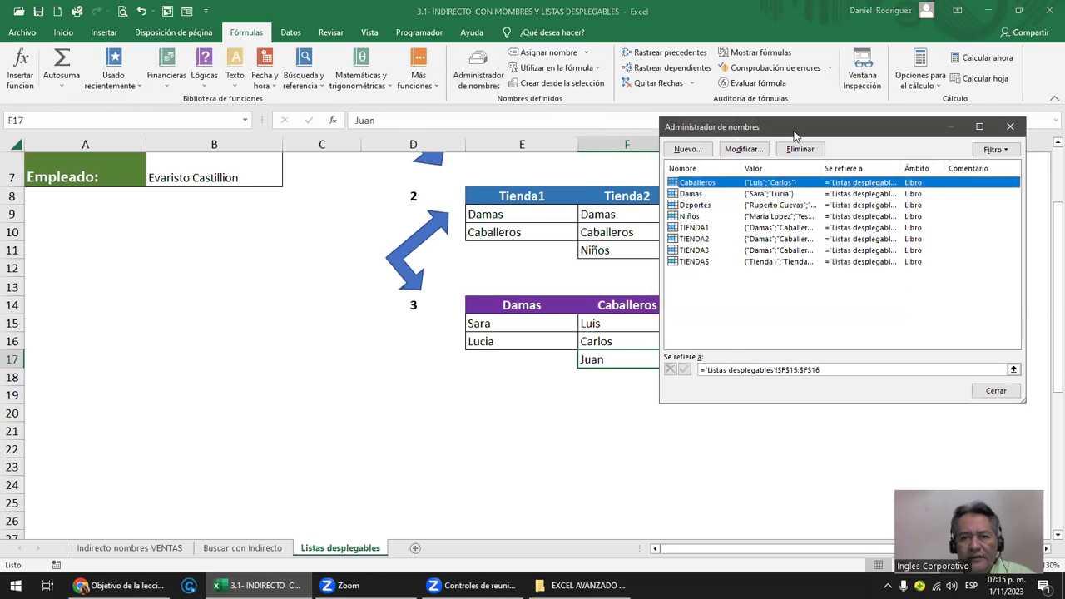
{"action": "left_click_drag", "start_coordinate": [795, 135], "coordinate": [870, 128]}
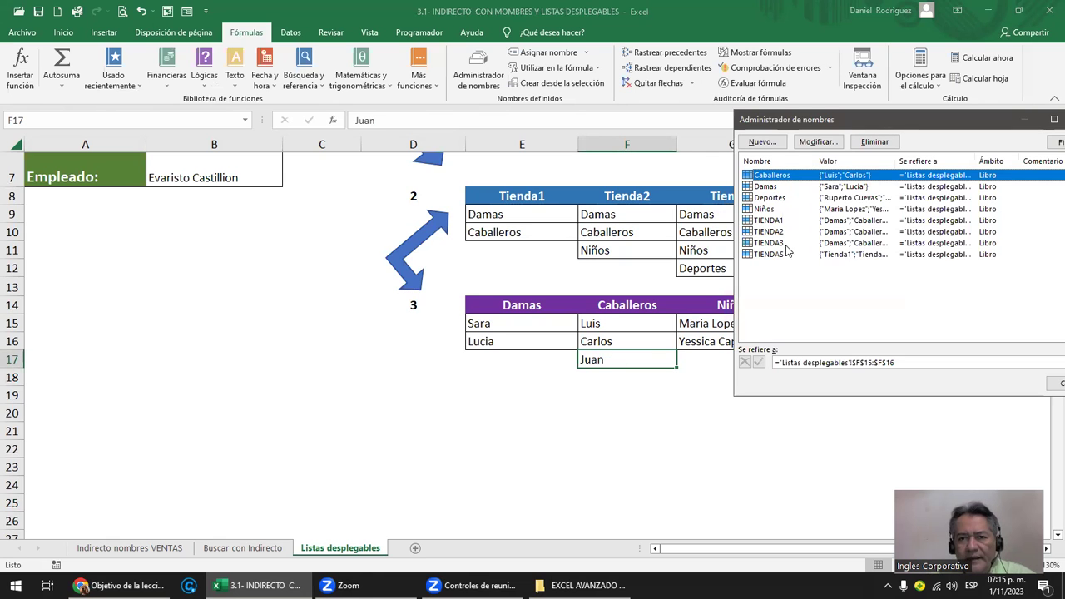
{"action": "double_click", "coordinate": [770, 176]}
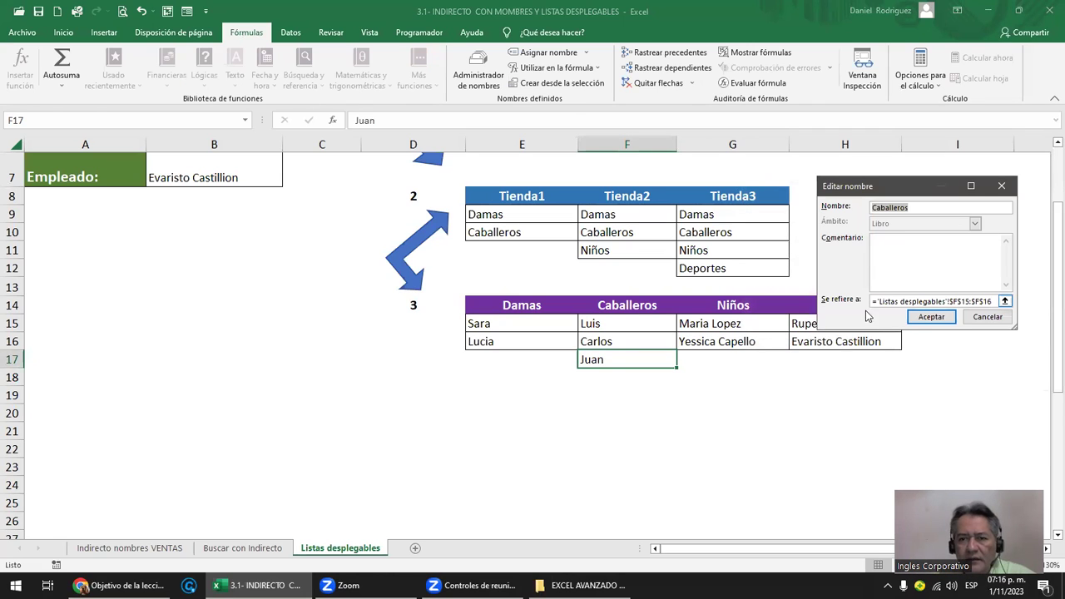
{"action": "left_click", "coordinate": [989, 301]}
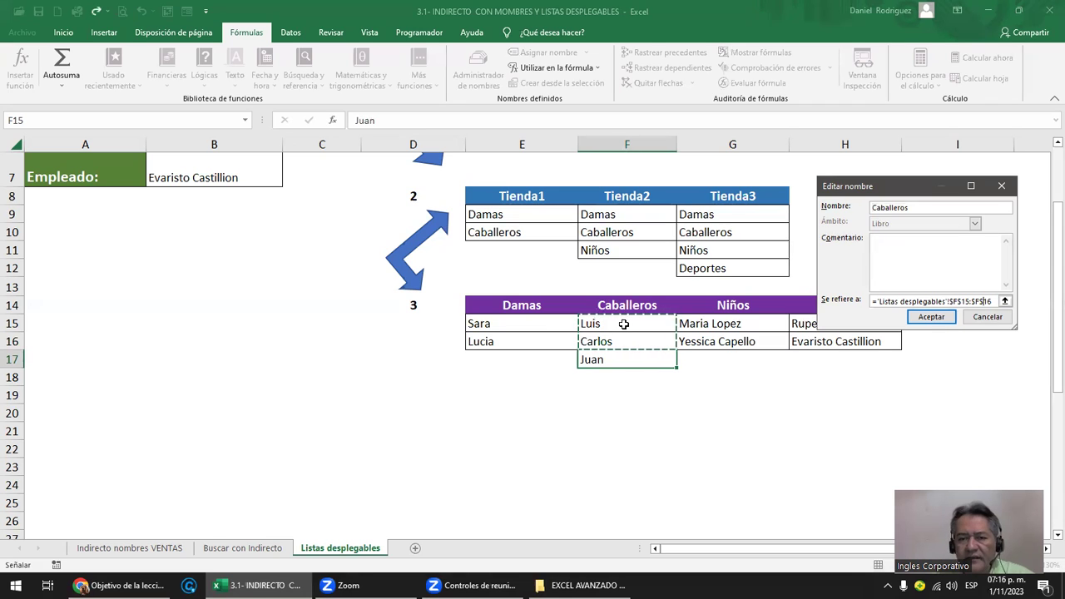
{"action": "left_click", "coordinate": [995, 301]}
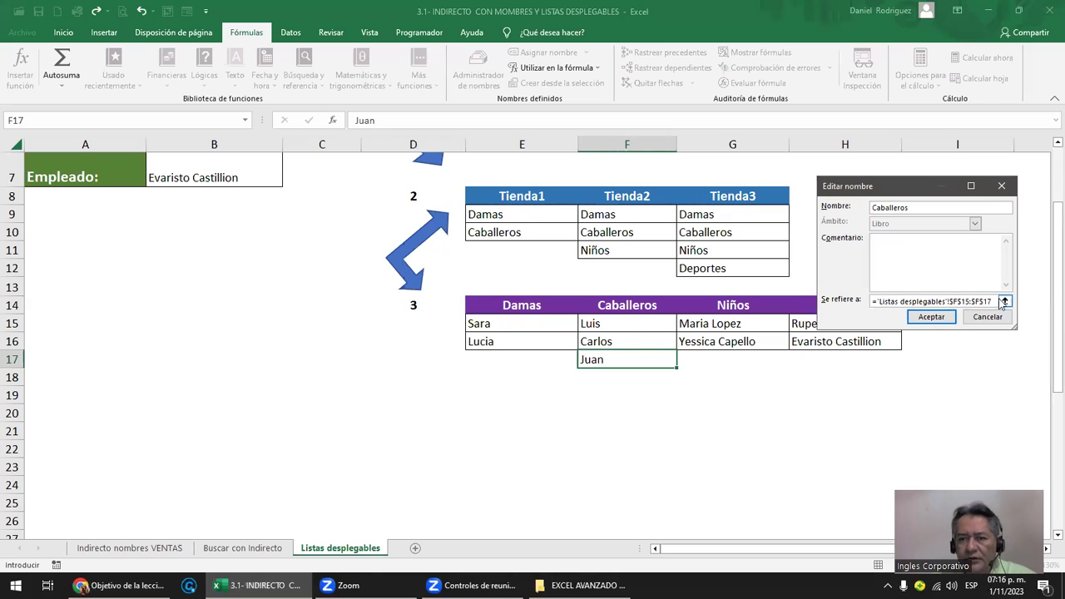
{"action": "left_click", "coordinate": [931, 317]}
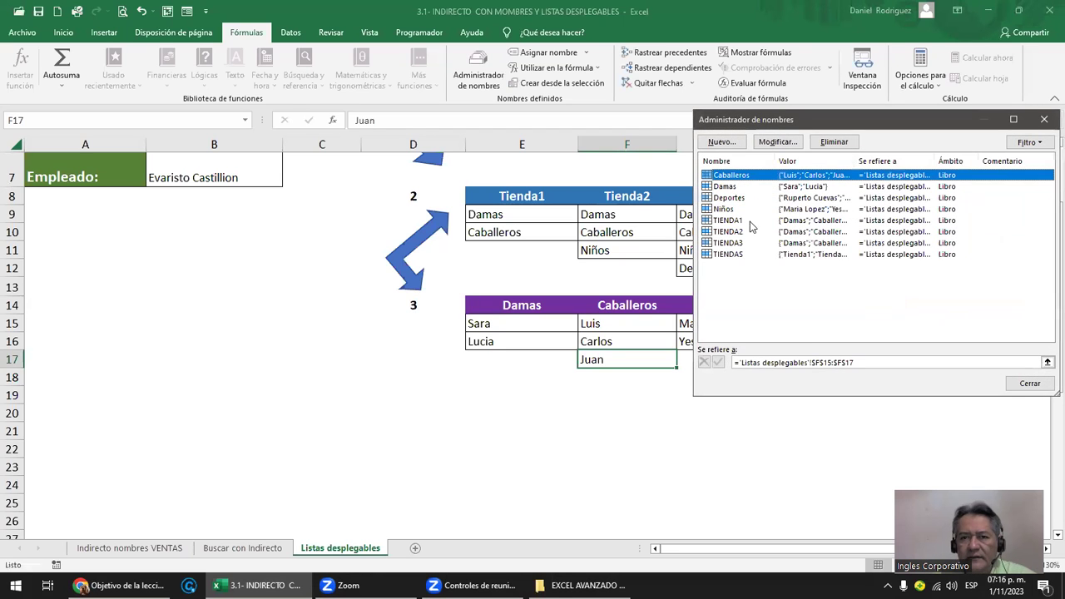
{"action": "left_click", "coordinate": [765, 363]}
{"action": "left_click", "coordinate": [715, 175]}
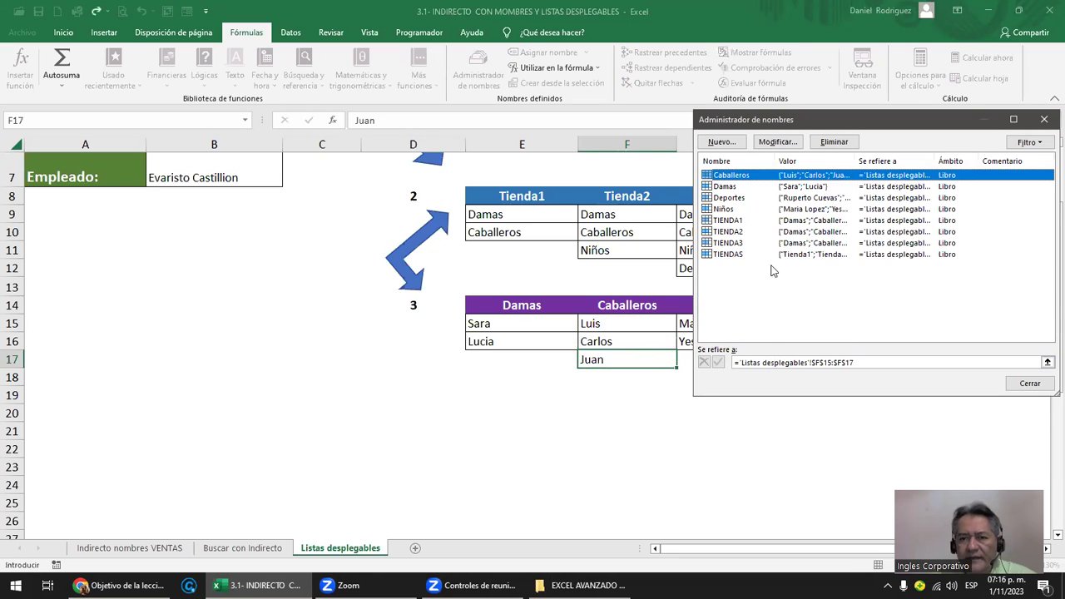
{"action": "left_click", "coordinate": [834, 363]}
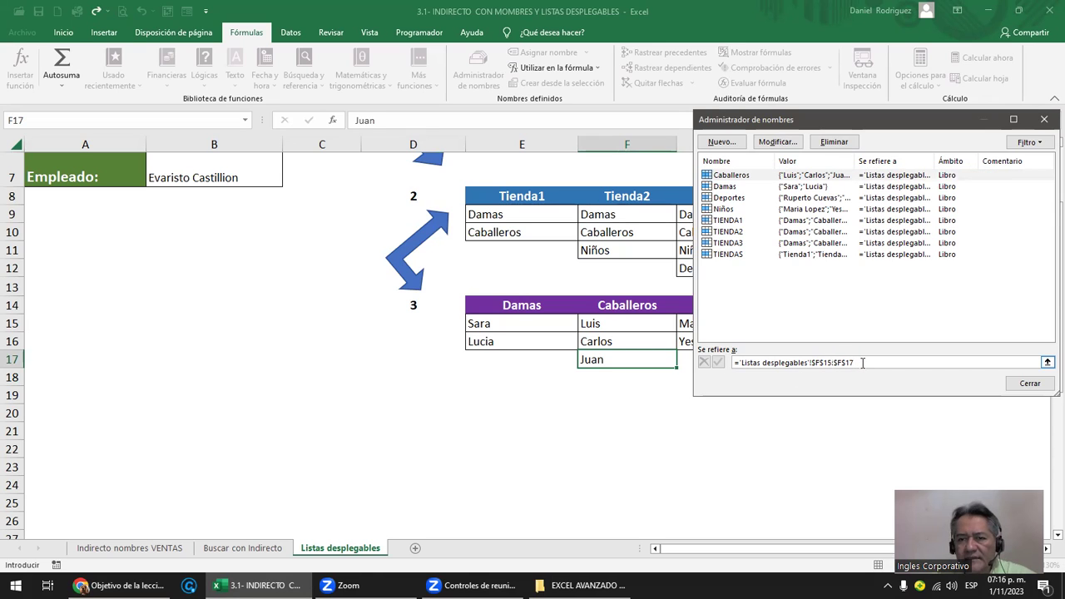
{"action": "left_click", "coordinate": [1032, 384]}
- Choose the employee added in F17 from the Empleado dropdown in B7
{"action": "left_click", "coordinate": [317, 299]}
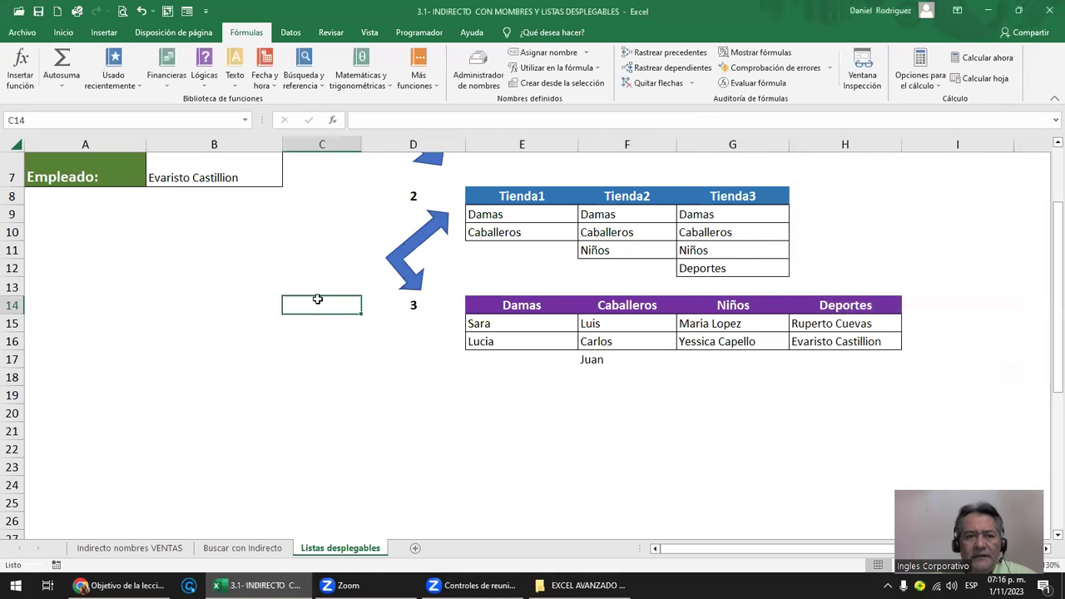
{"action": "scroll", "coordinate": [317, 298], "scroll_direction": "up", "scroll_amount": 2}
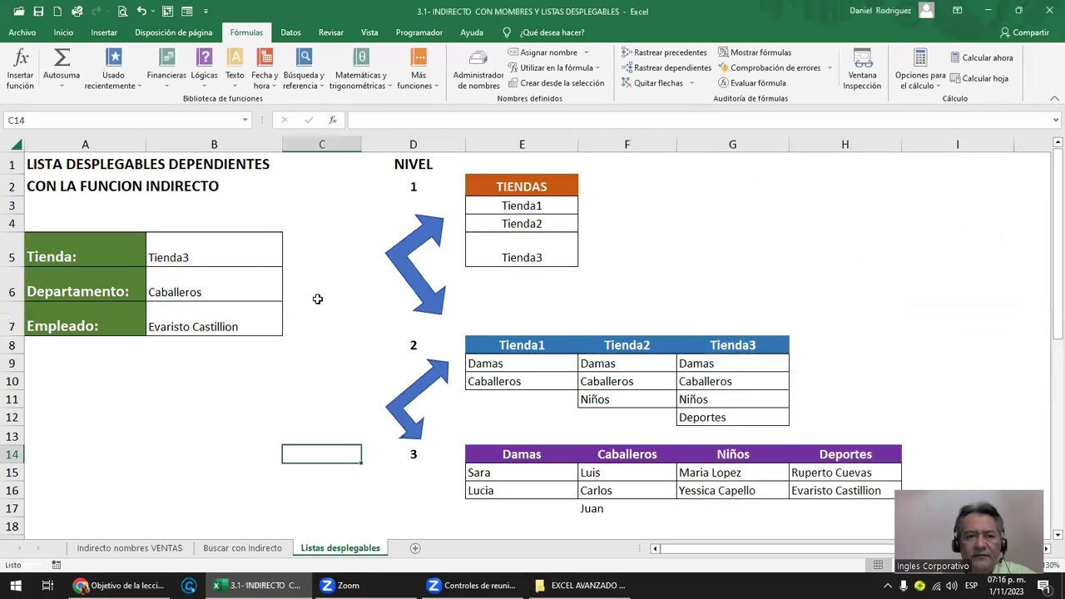
{"action": "left_click", "coordinate": [236, 317]}
{"action": "left_click", "coordinate": [288, 330]}
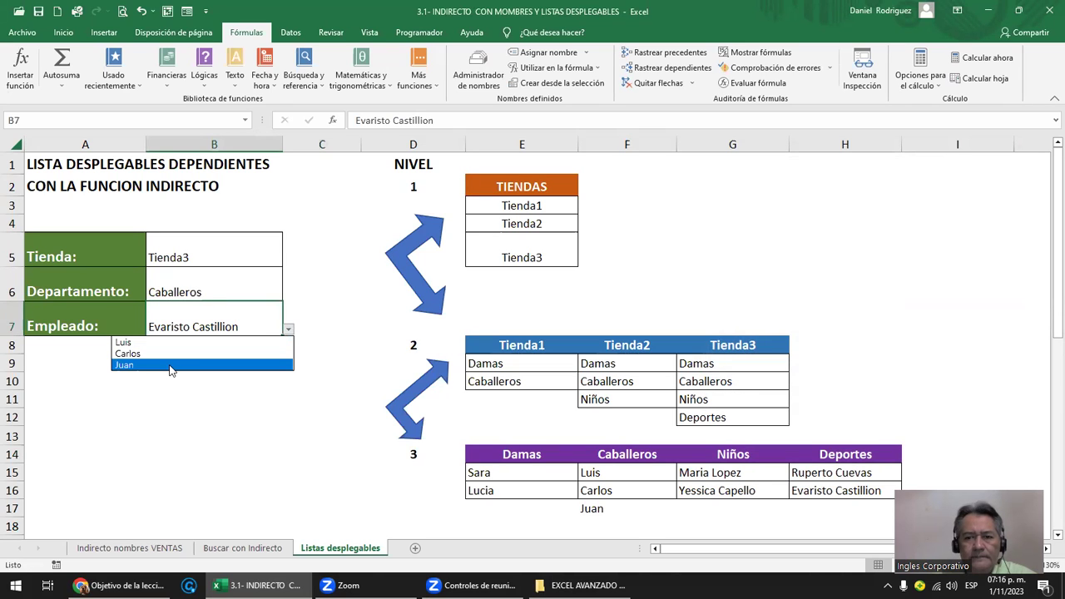
{"action": "left_click", "coordinate": [170, 366]}
{"action": "left_click", "coordinate": [248, 374]}
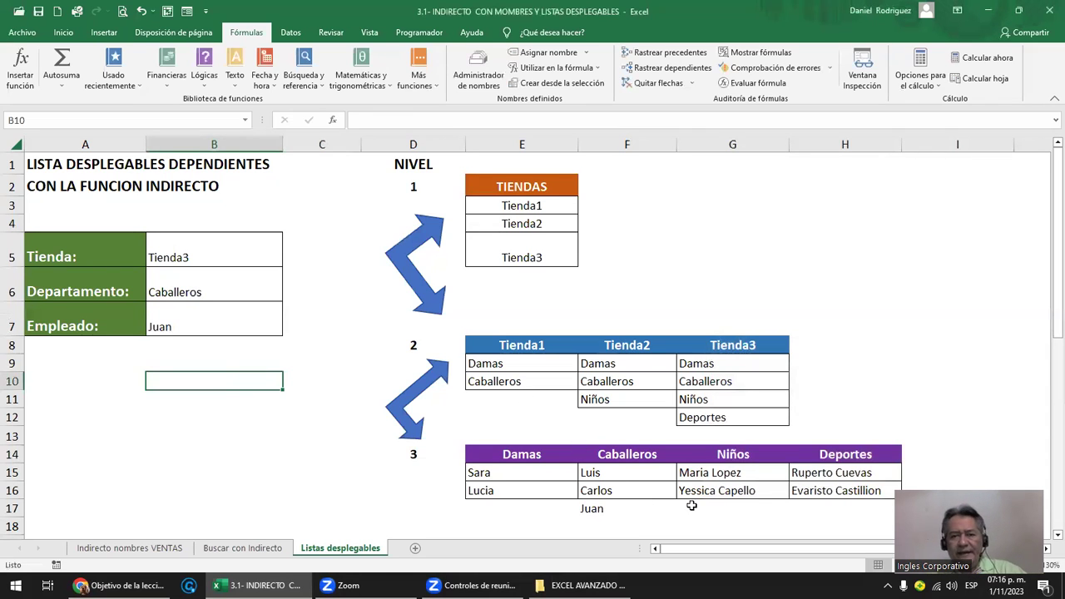
- Review the three levels of dependent lists, from TIENDAS through the departments per store to the employees per department
{"action": "left_click", "coordinate": [523, 272]}
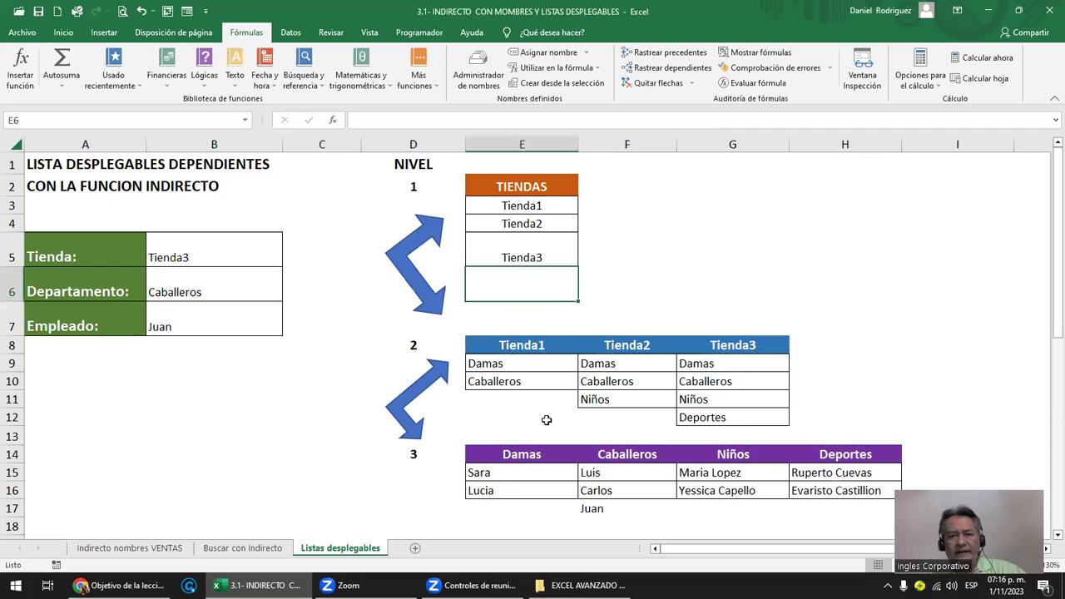
{"action": "left_click", "coordinate": [809, 346]}
{"action": "left_click_drag", "start_coordinate": [823, 369], "coordinate": [844, 415]}
{"action": "left_click", "coordinate": [737, 311]}
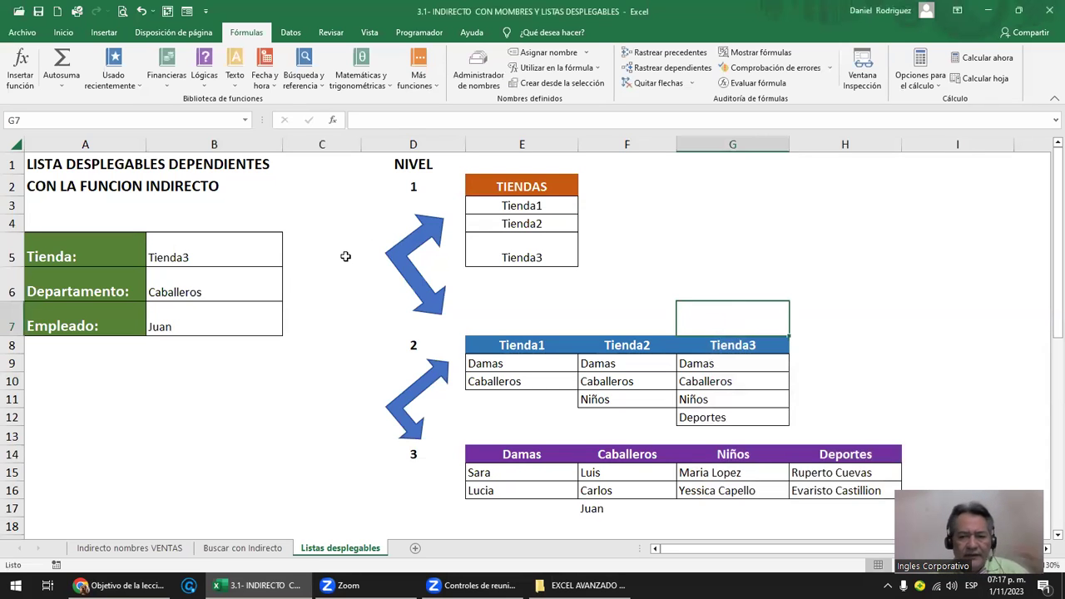
{"action": "left_click", "coordinate": [512, 191]}
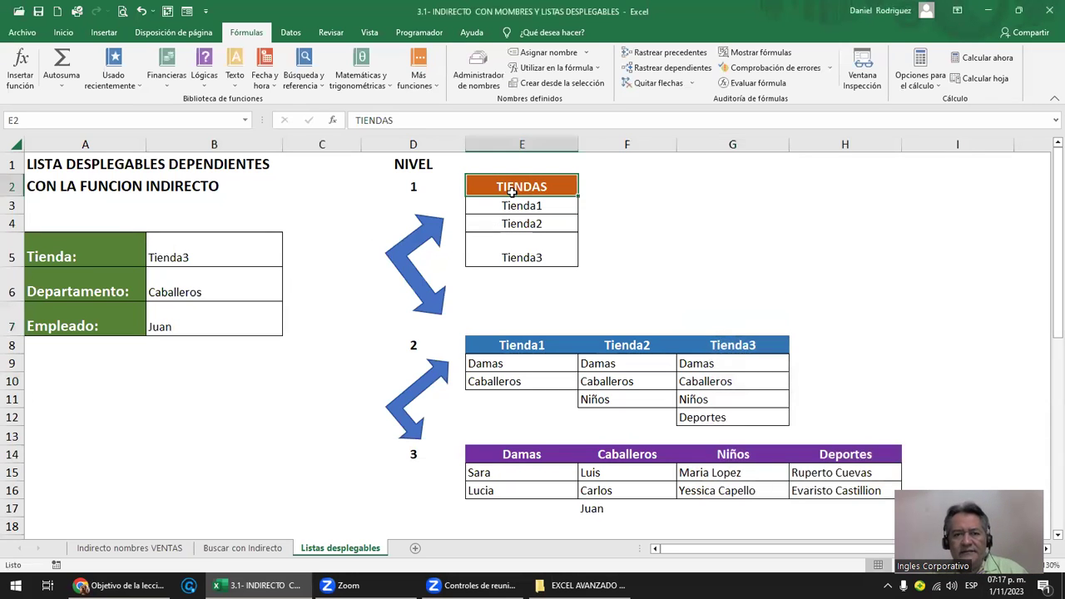
{"action": "key", "text": "Down"}
{"action": "key", "text": "Down"}
{"action": "key", "text": "Down"}
{"action": "key", "text": "Down"}
{"action": "key", "text": "Down"}
{"action": "key", "text": "Down"}
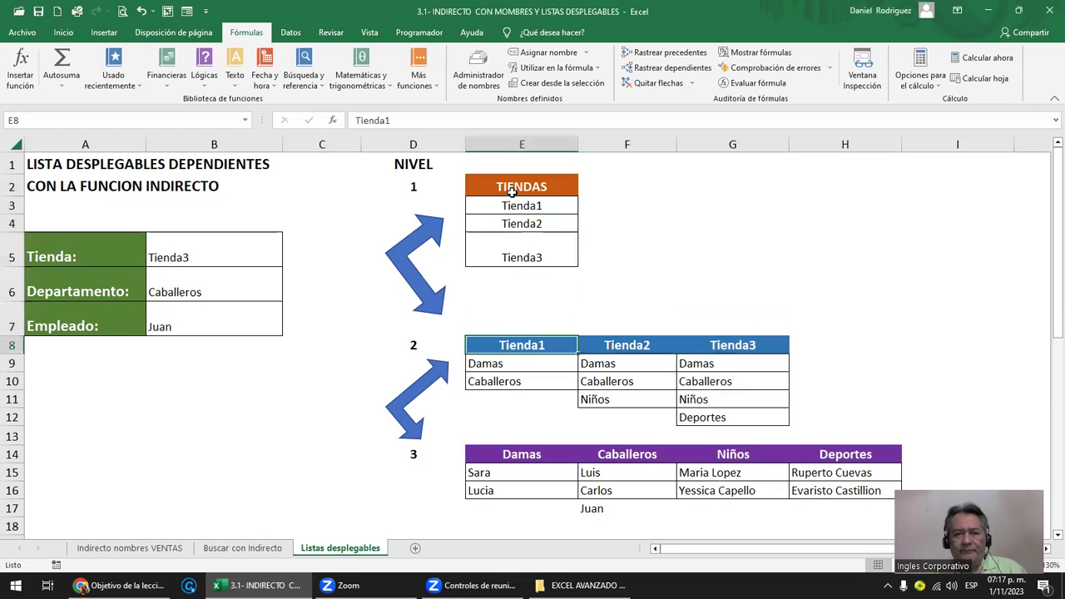
{"action": "key", "text": "Right"}
{"action": "key", "text": "Left"}
{"action": "key", "text": "Up"}
{"action": "key", "text": "Up"}
{"action": "key", "text": "Up"}
{"action": "key", "text": "Up"}
{"action": "key", "text": "Up"}
{"action": "key", "text": "Up"}
{"action": "key", "text": "Down"}
{"action": "key", "text": "Down"}
{"action": "key", "text": "Down"}
{"action": "key", "text": "Down"}
{"action": "key", "text": "Down"}
{"action": "key", "text": "Down"}
{"action": "key", "text": "Down"}
{"action": "key", "text": "Down"}
{"action": "key", "text": "Up"}
{"action": "key", "text": "Down"}
{"action": "key", "text": "Down"}
{"action": "key", "text": "Down"}
{"action": "key", "text": "Down"}
{"action": "key", "text": "Down"}
{"action": "key", "text": "Down"}
{"action": "key", "text": "Down"}
{"action": "key", "text": "Down"}
{"action": "key", "text": "Down"}
{"action": "key", "text": "Down"}
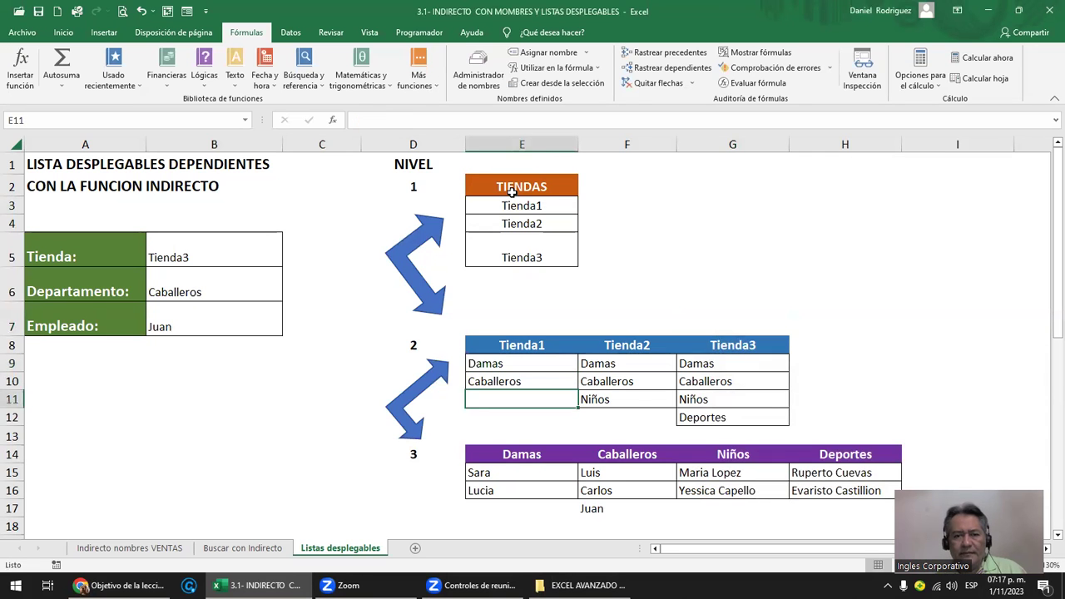
{"action": "key", "text": "Down"}
{"action": "key", "text": "Up"}
{"action": "key", "text": "Up"}
{"action": "key", "text": "Up"}
{"action": "key", "text": "Up"}
{"action": "key", "text": "shift+Up"}
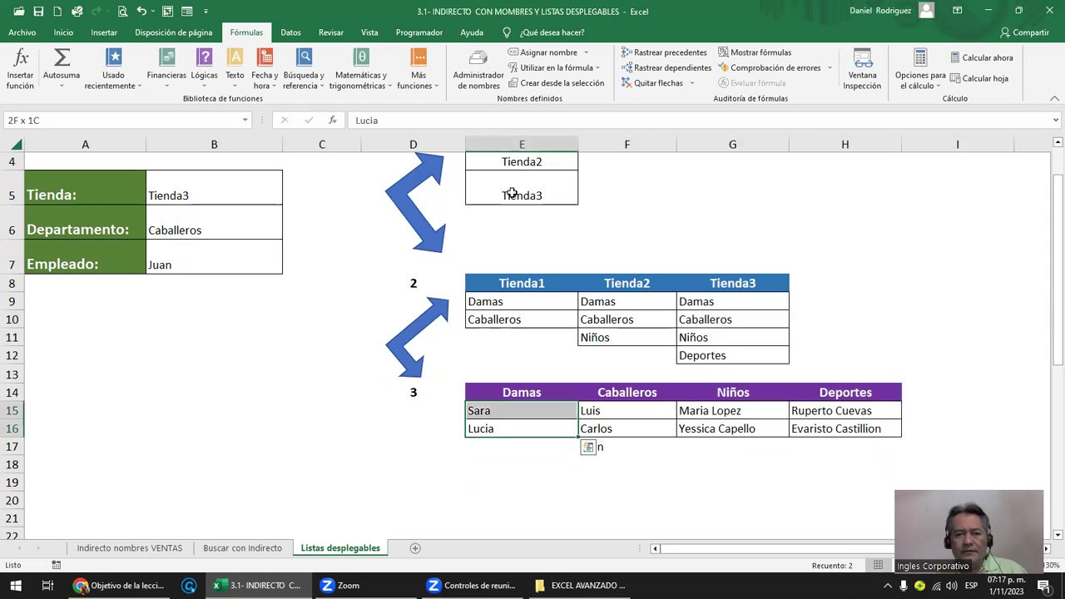
{"action": "key", "text": "Down"}
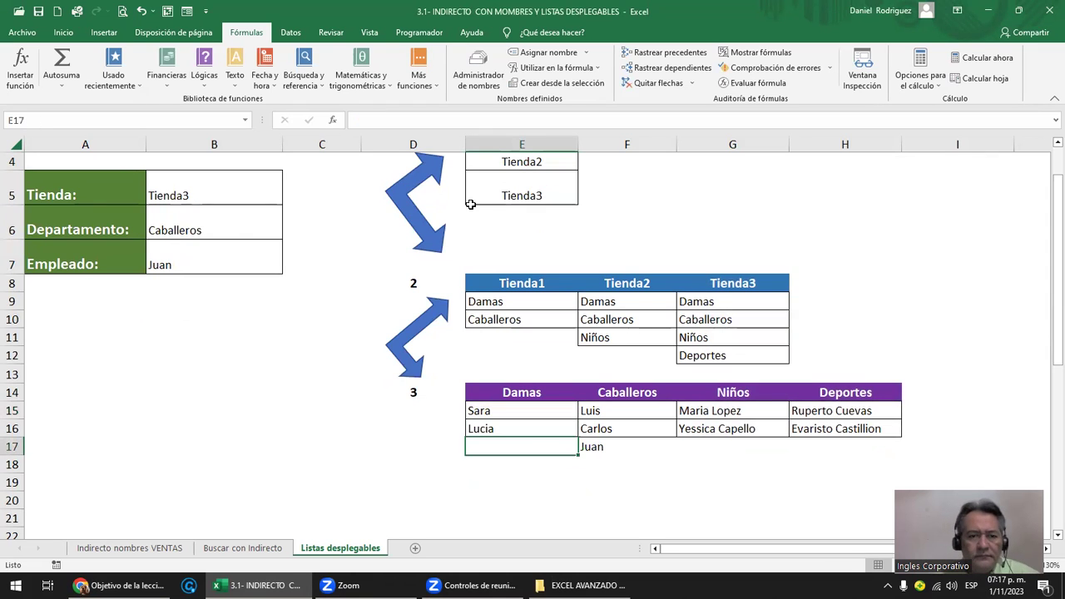
{"action": "left_click", "coordinate": [247, 312]}
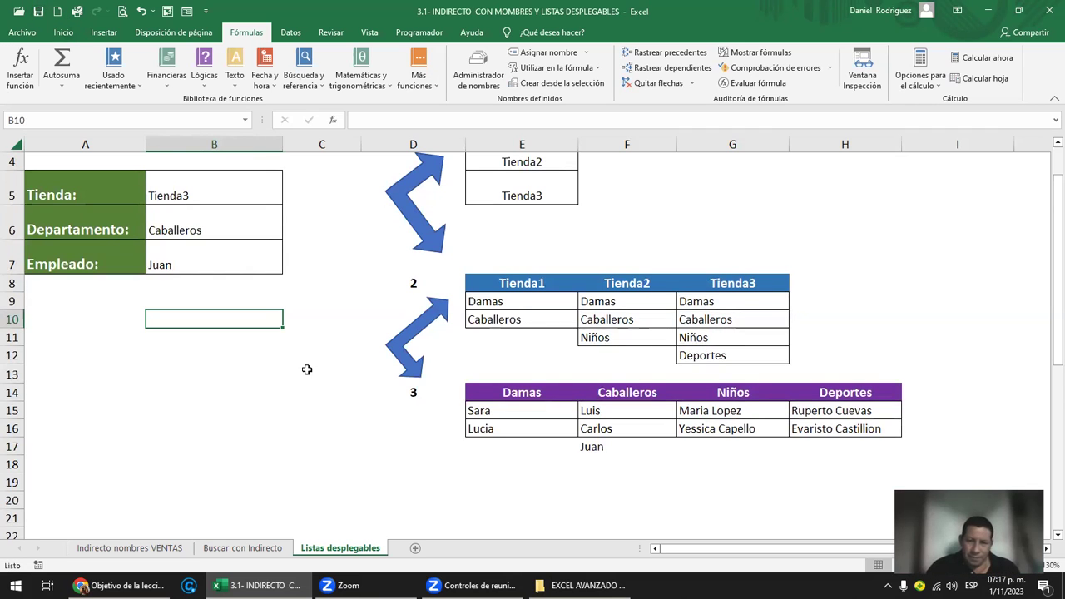
{"action": "left_click", "coordinate": [263, 410]}
{"action": "scroll", "coordinate": [216, 374], "scroll_direction": "up", "scroll_amount": 1}
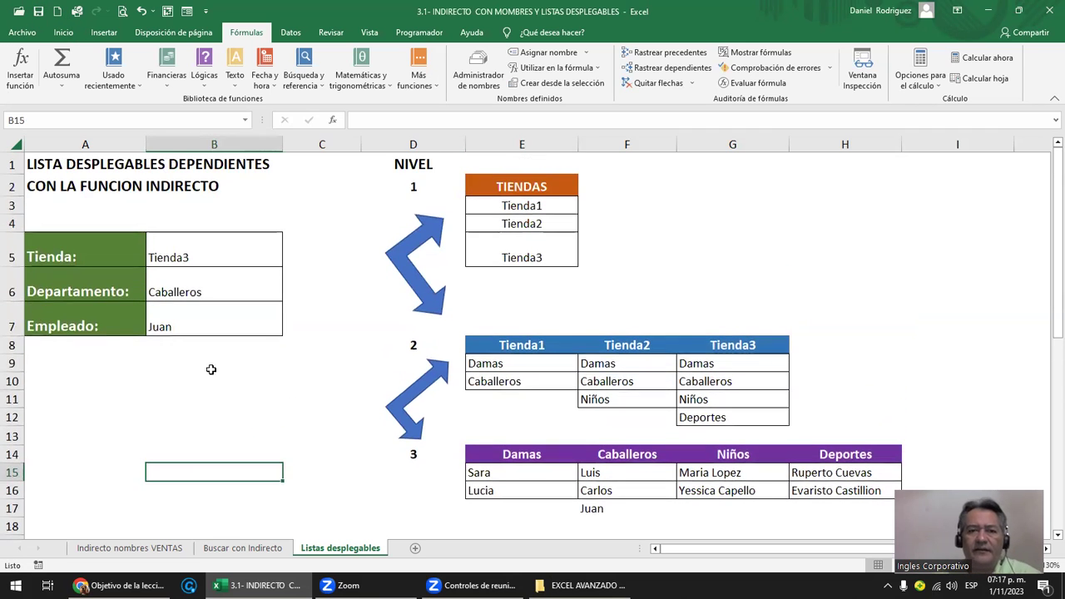
- Close this workbook, open "3.2- INDIRECTO CON MOMBRES Y LISTAS DESPLEGABLES" from the EXCEL AVANZADO 7 PM folder and enable editing
{"action": "left_click", "coordinate": [1047, 12]}
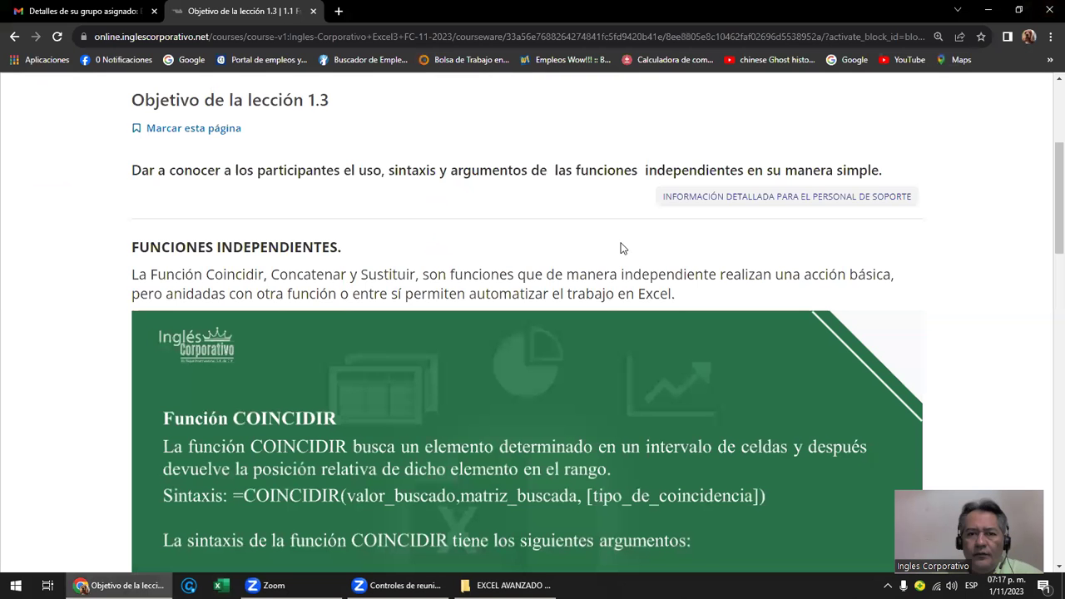
{"action": "left_click", "coordinate": [989, 9]}
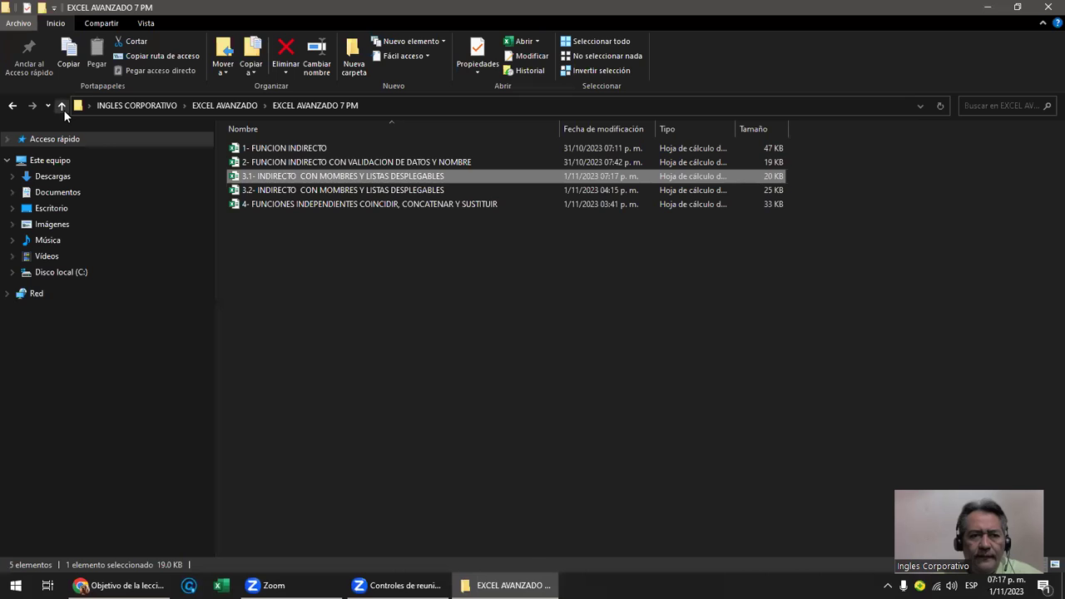
{"action": "left_click", "coordinate": [312, 193]}
{"action": "double_click", "coordinate": [312, 191]}
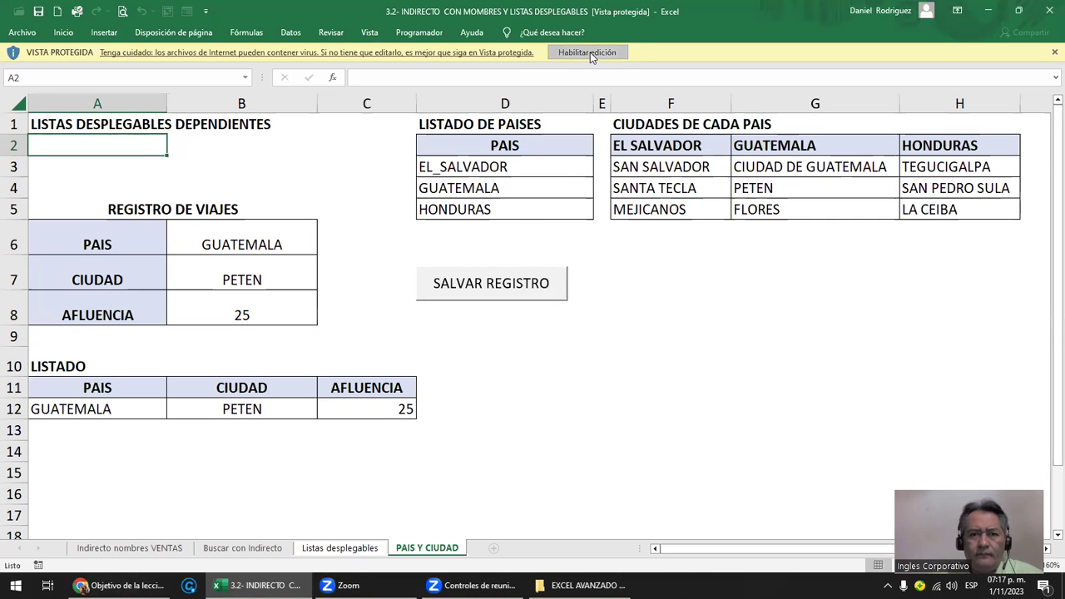
{"action": "left_click", "coordinate": [587, 51]}
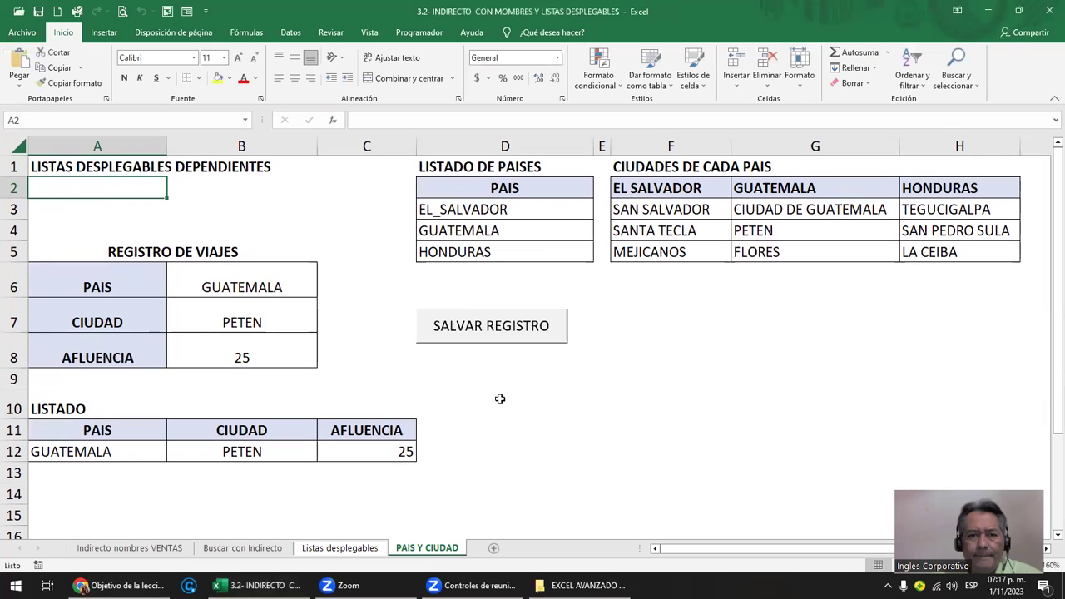
- Look over the Listas desplegables sheet and return to the PAIS Y CIUDAD sheet
{"action": "left_click", "coordinate": [502, 400]}
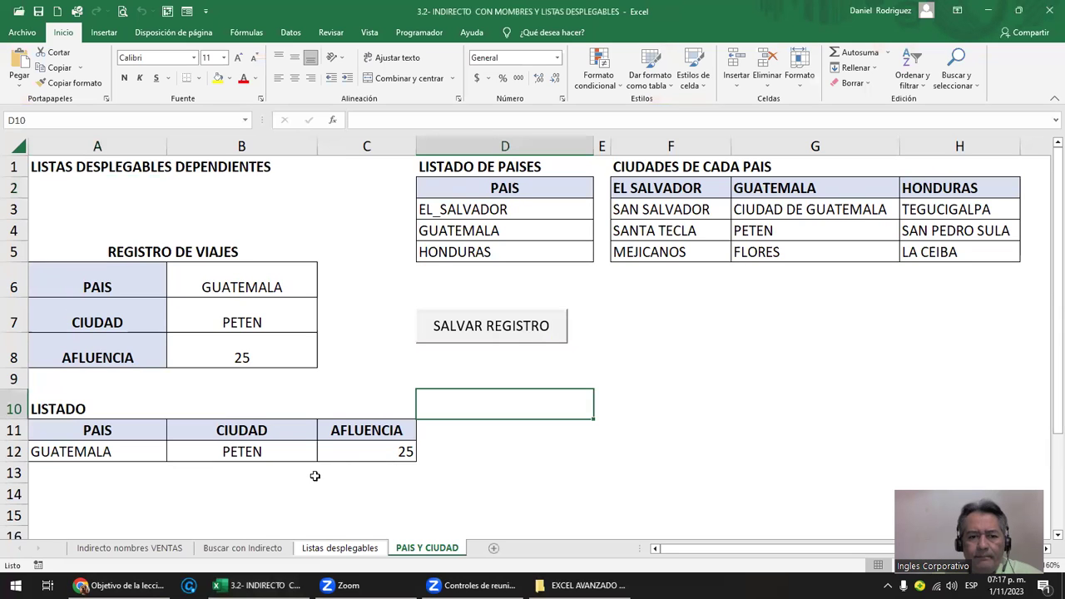
{"action": "left_click", "coordinate": [340, 549]}
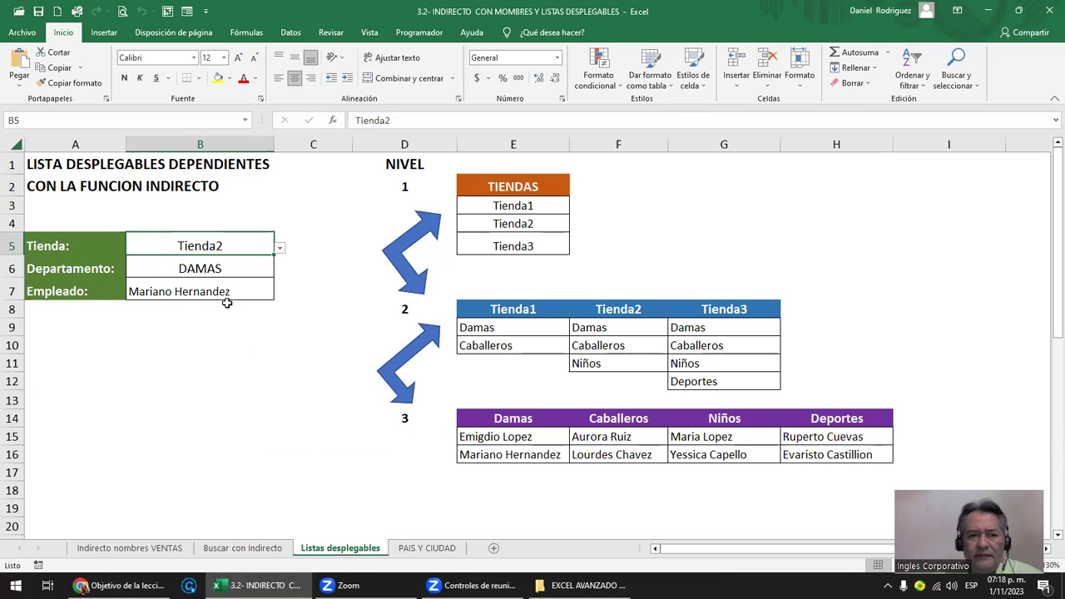
{"action": "left_click", "coordinate": [426, 549]}
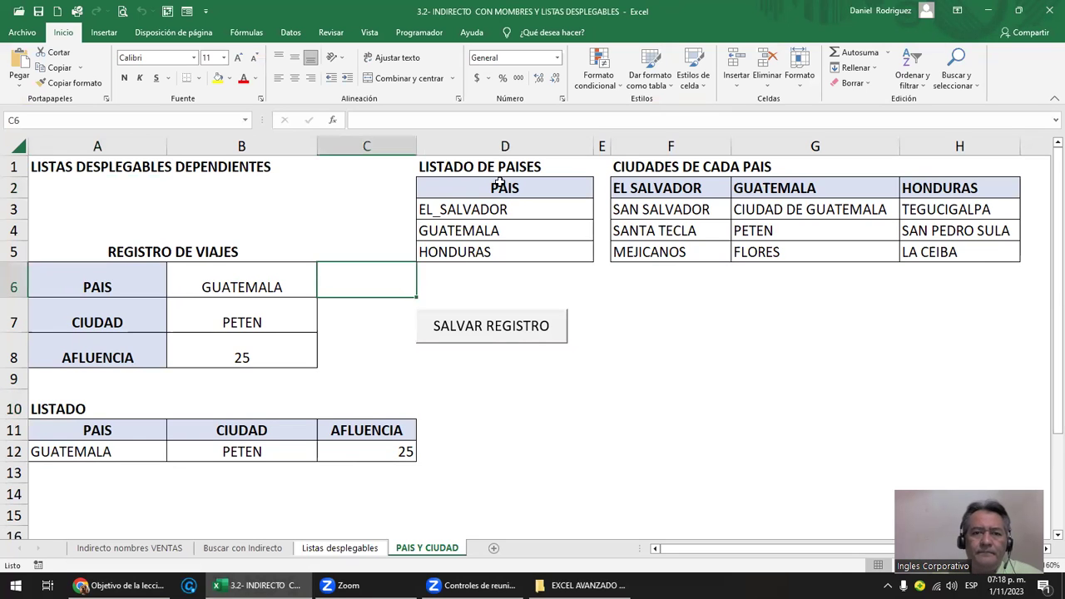
- Examine the country list in D2:D5 and the city list under each country in F2:H5
{"action": "left_click_drag", "start_coordinate": [504, 188], "coordinate": [487, 248]}
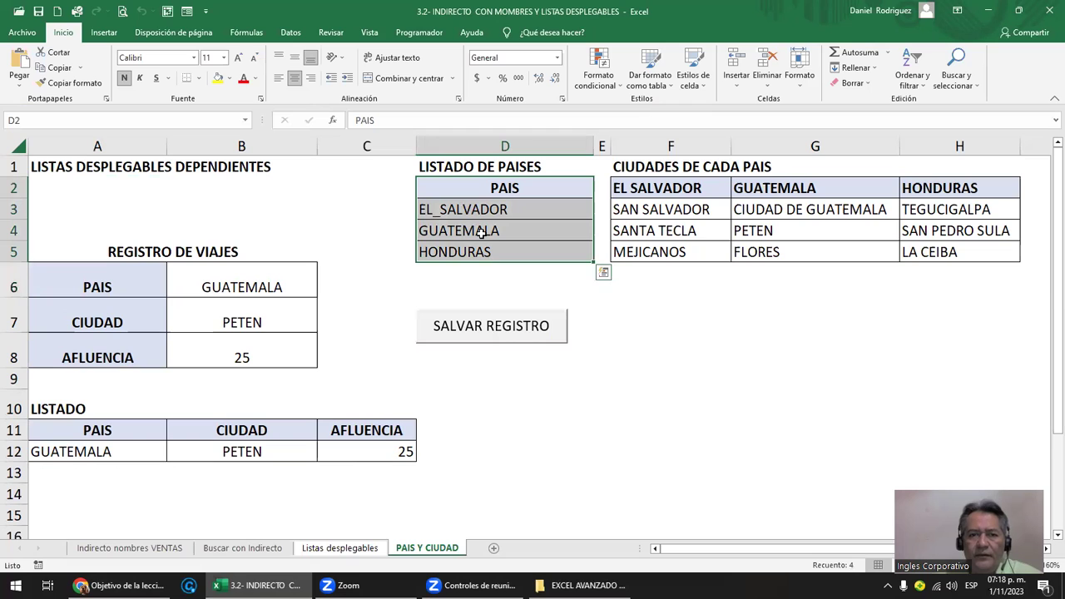
{"action": "left_click", "coordinate": [454, 212]}
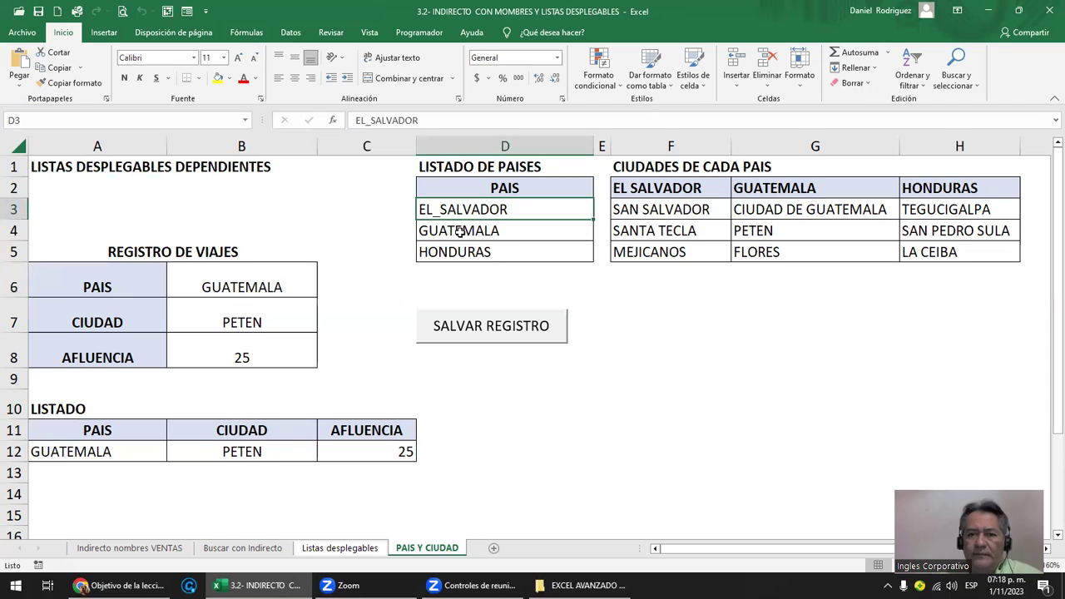
{"action": "left_click", "coordinate": [511, 275]}
{"action": "left_click", "coordinate": [505, 209]}
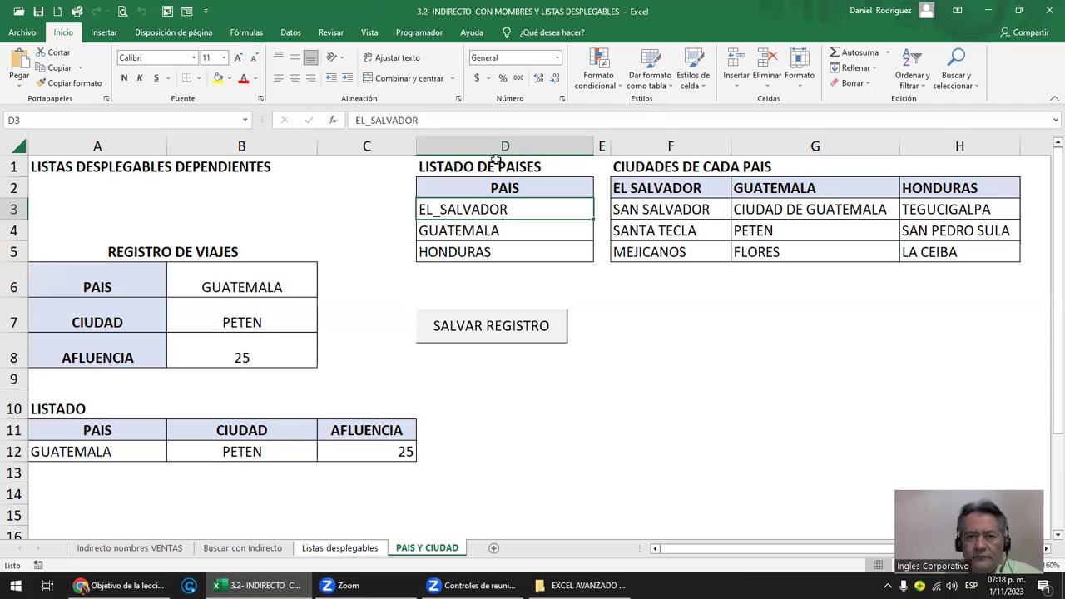
{"action": "left_click_drag", "start_coordinate": [475, 190], "coordinate": [494, 248]}
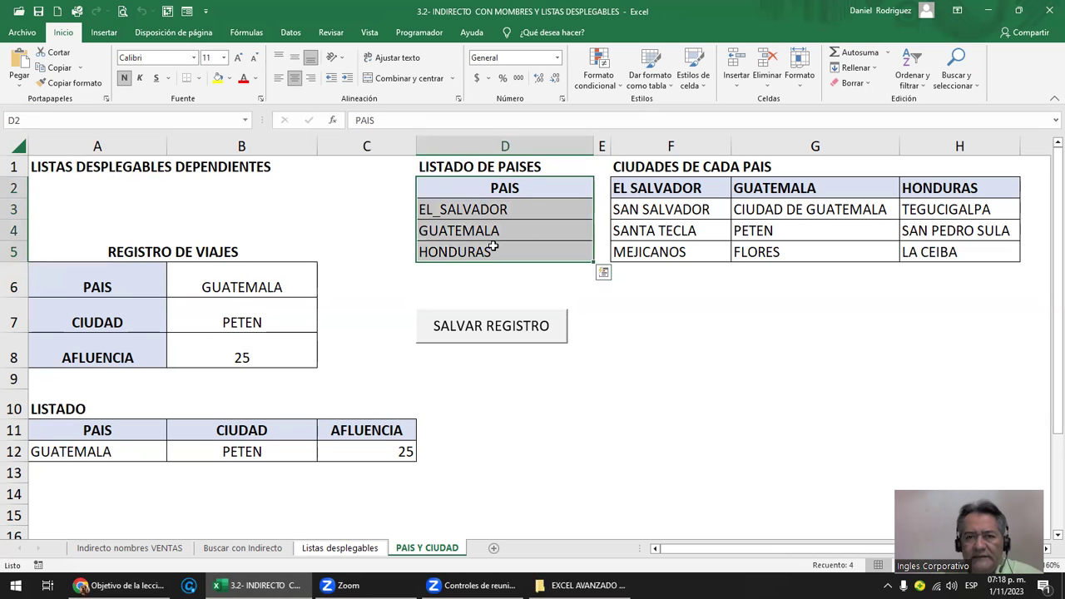
{"action": "left_click", "coordinate": [665, 190]}
{"action": "left_click_drag", "start_coordinate": [665, 191], "coordinate": [695, 252]}
{"action": "left_click_drag", "start_coordinate": [811, 190], "coordinate": [808, 249]}
{"action": "left_click_drag", "start_coordinate": [932, 191], "coordinate": [915, 257]}
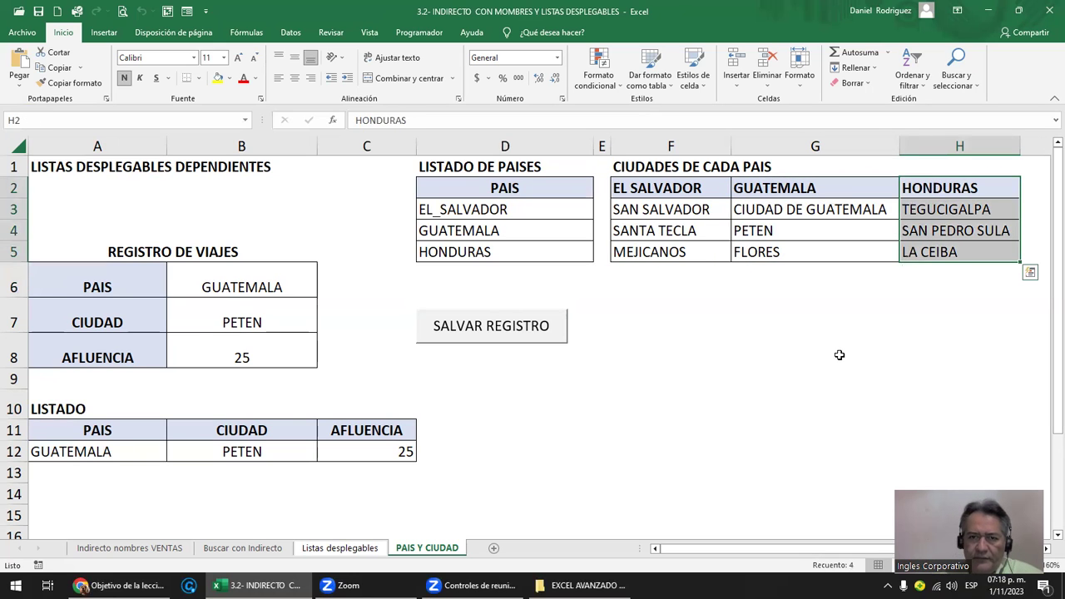
- Check the workbook for existing defined names and review the country entries in D3:D5
{"action": "left_click", "coordinate": [672, 210]}
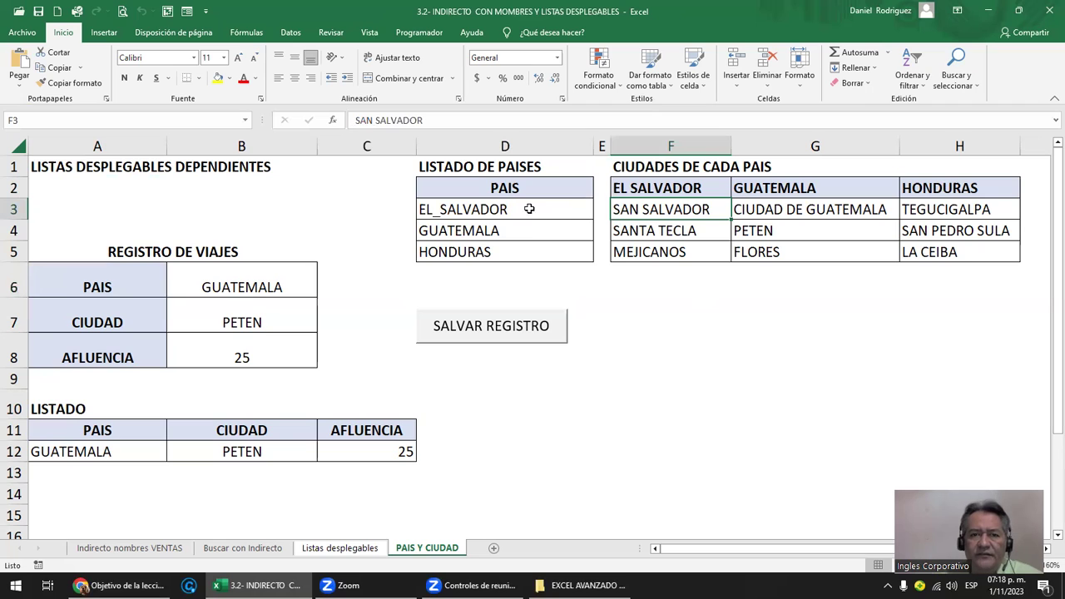
{"action": "left_click", "coordinate": [245, 122]}
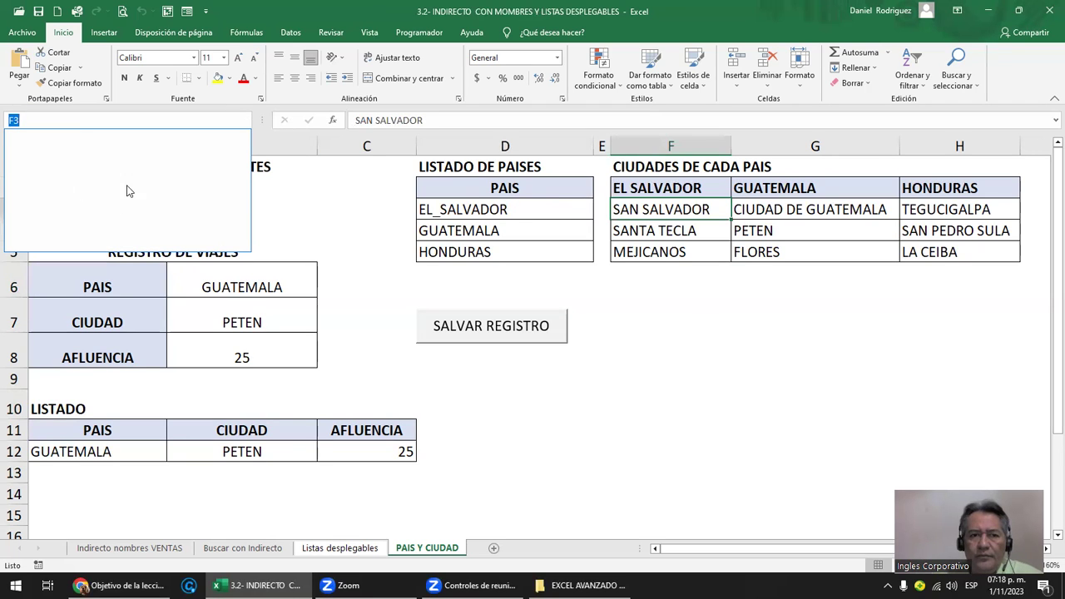
{"action": "left_click", "coordinate": [350, 218]}
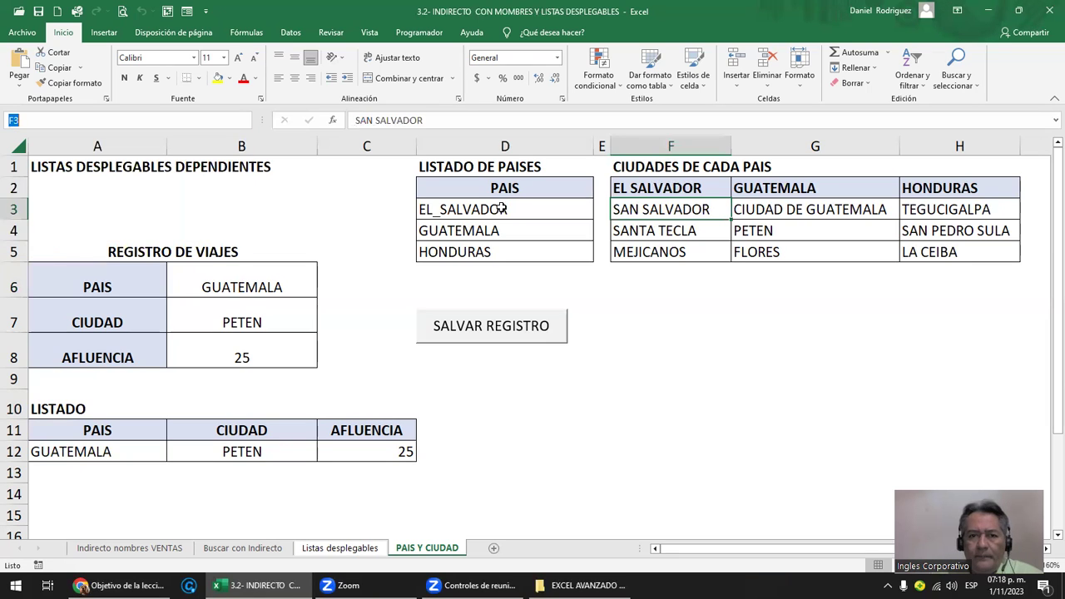
{"action": "left_click_drag", "start_coordinate": [504, 209], "coordinate": [520, 247]}
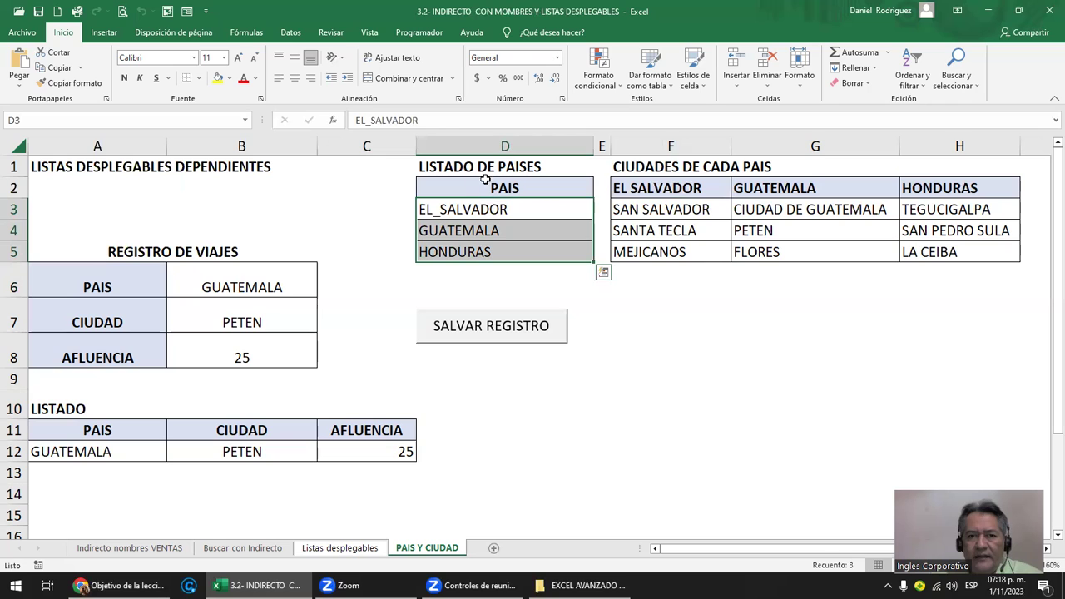
{"action": "left_click_drag", "start_coordinate": [467, 212], "coordinate": [468, 252]}
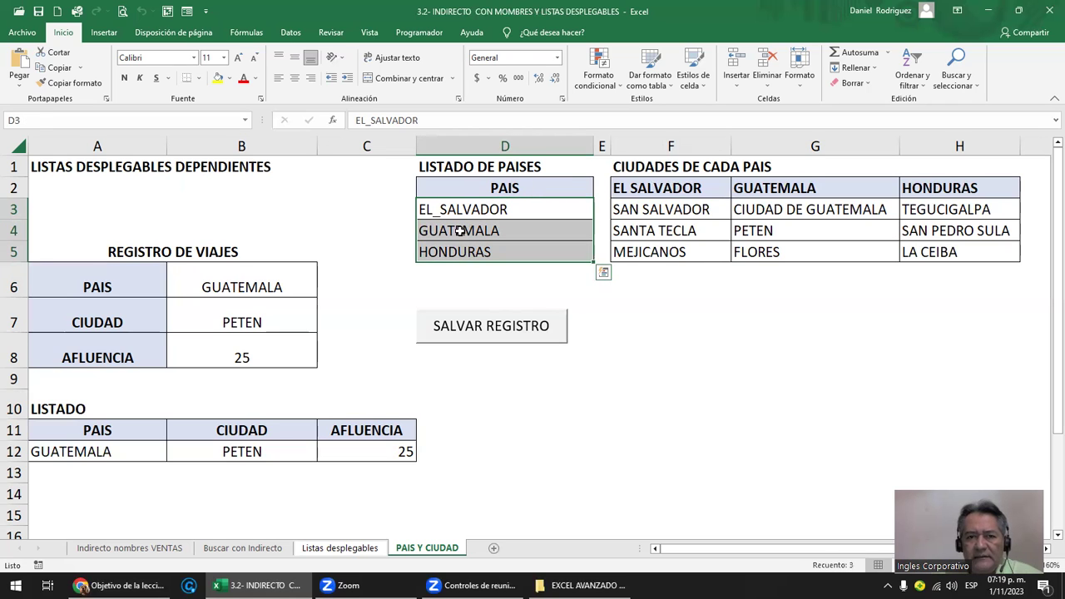
- Replace the countries in D3:D5 with the abbreviations SV, GT and HD
{"action": "left_click", "coordinate": [451, 215]}
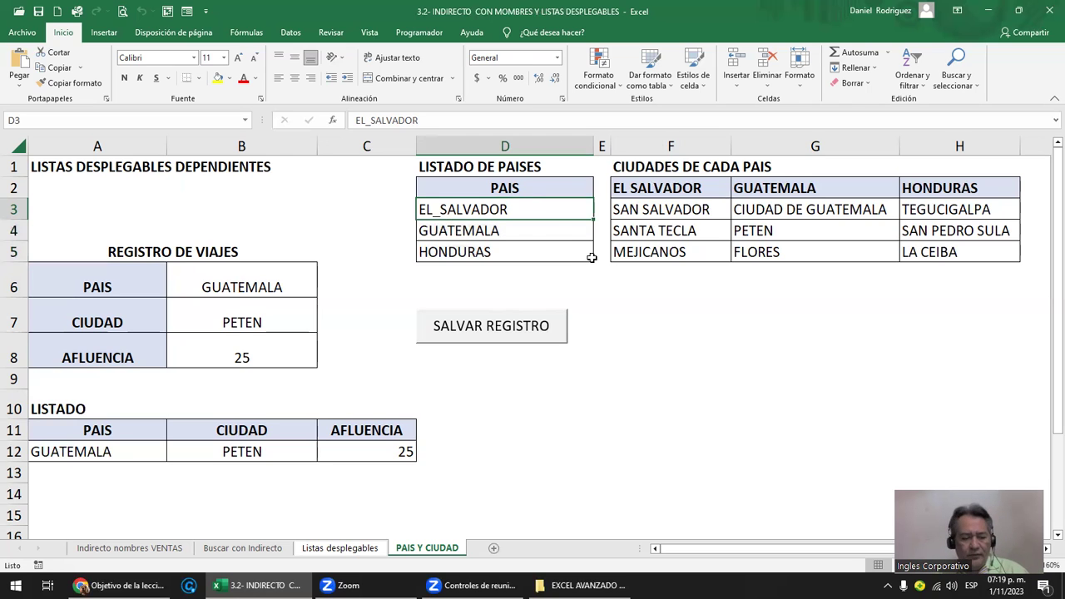
{"action": "type", "text": "sv"}
{"action": "key", "text": "BackSpace"}
{"action": "key", "text": "BackSpace"}
{"action": "type", "text": "SV"}
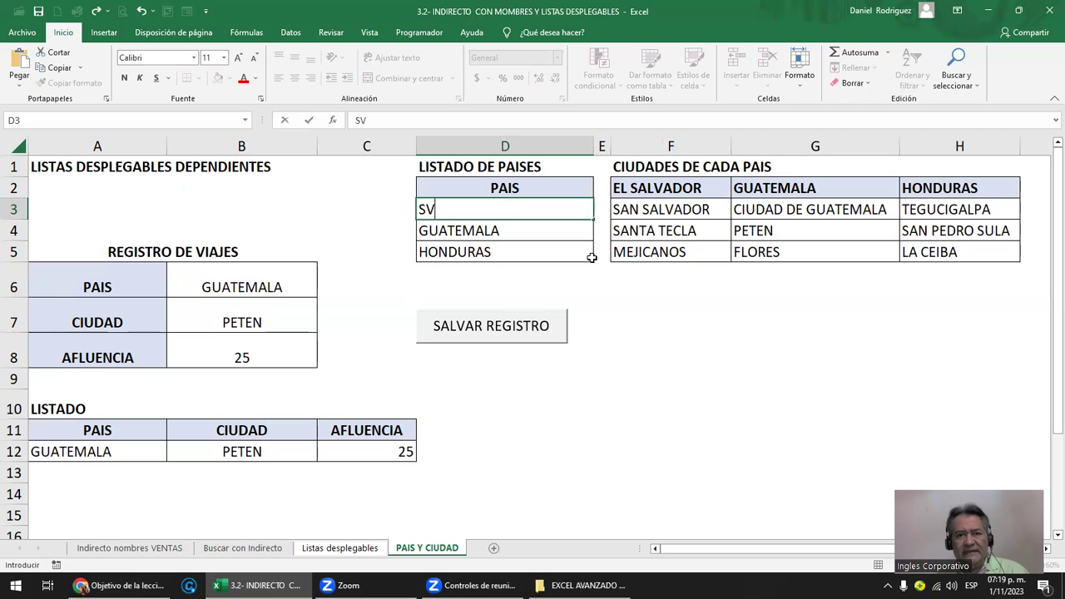
{"action": "key", "text": "Return"}
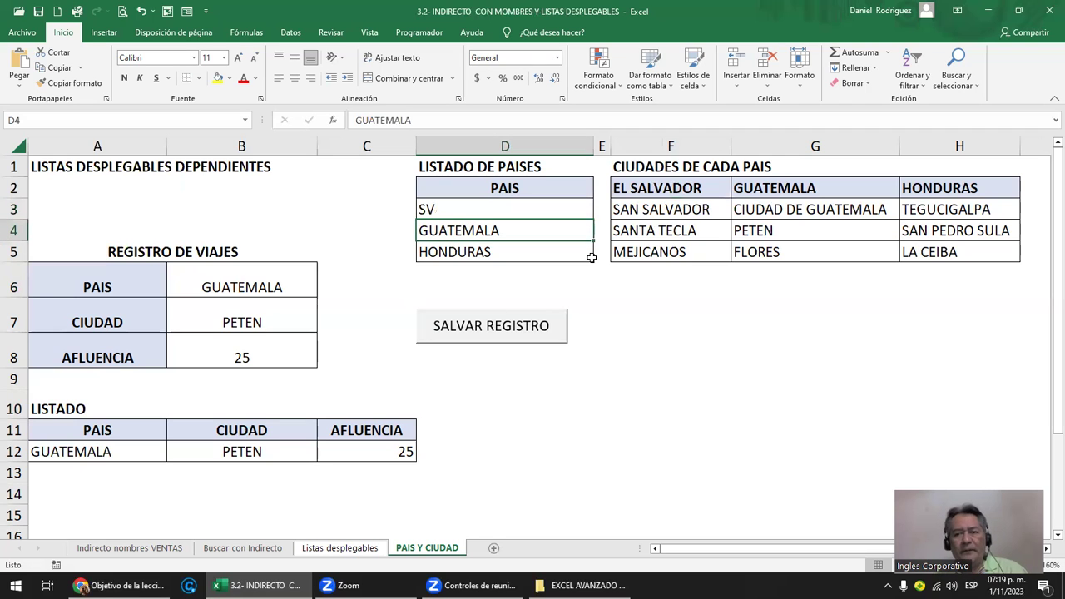
{"action": "type", "text": "GT"}
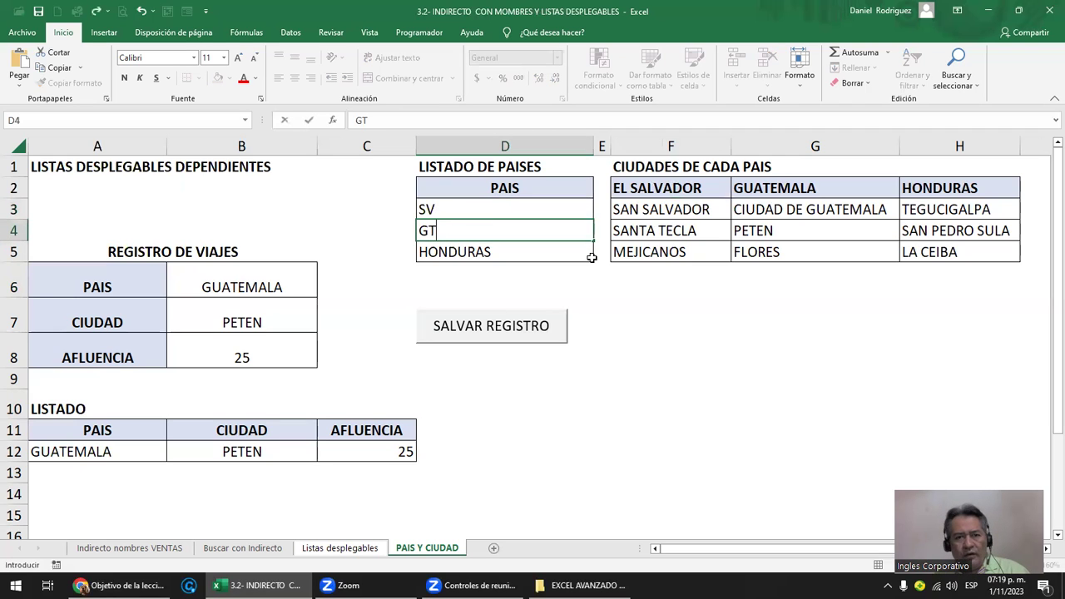
{"action": "key", "text": "Return"}
{"action": "type", "text": "H"}
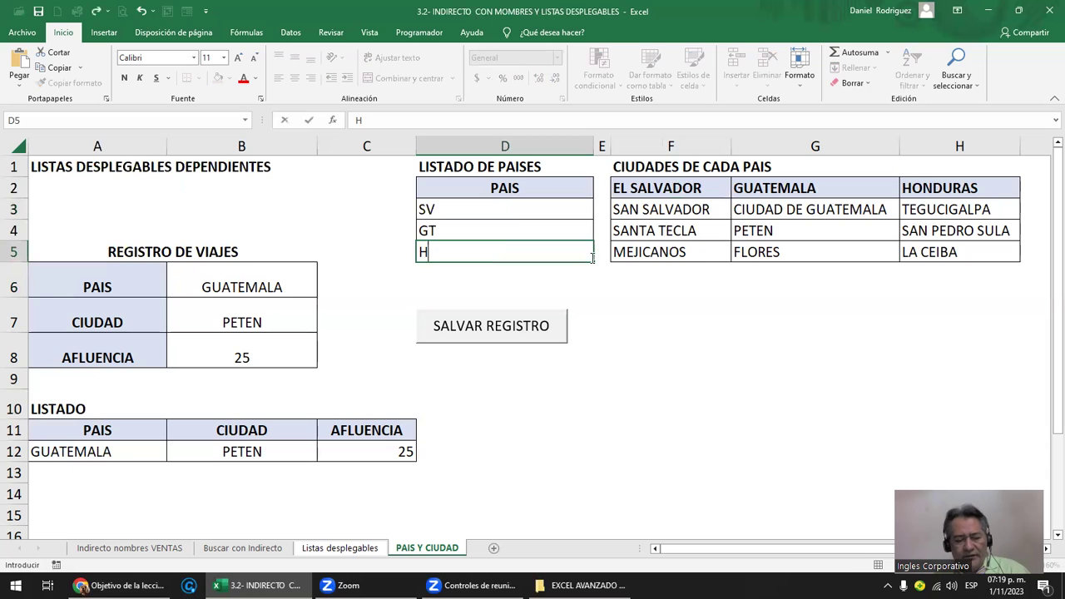
{"action": "type", "text": "D"}
{"action": "key", "text": "Return"}
{"action": "key", "text": "Up"}
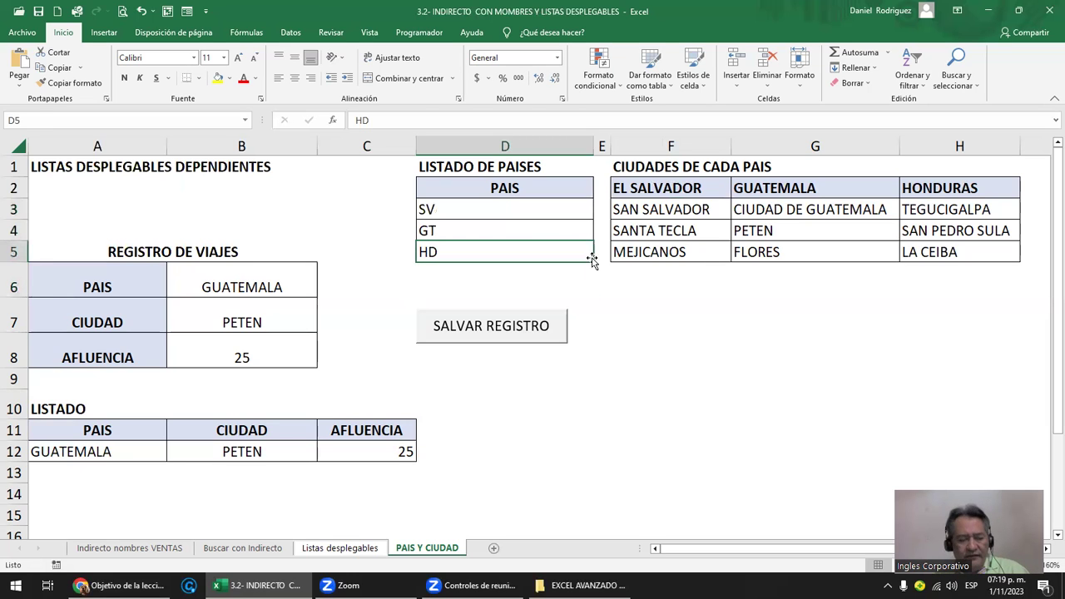
{"action": "key", "text": "shift+Up"}
{"action": "key", "text": "shift+Up"}
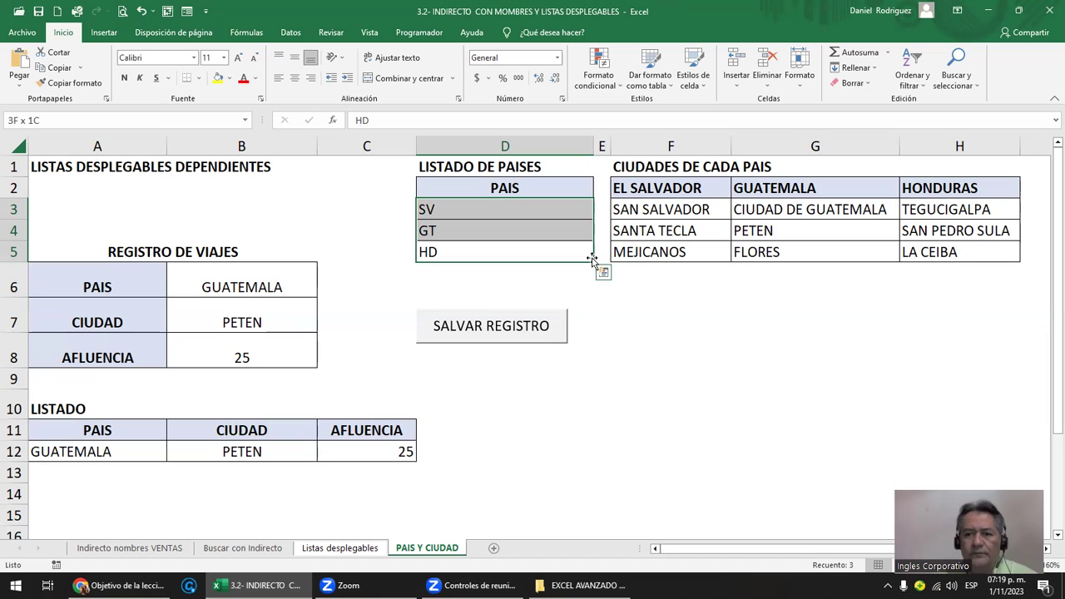
- Undo the three abbreviation entries in the country list
{"action": "left_click", "coordinate": [485, 211]}
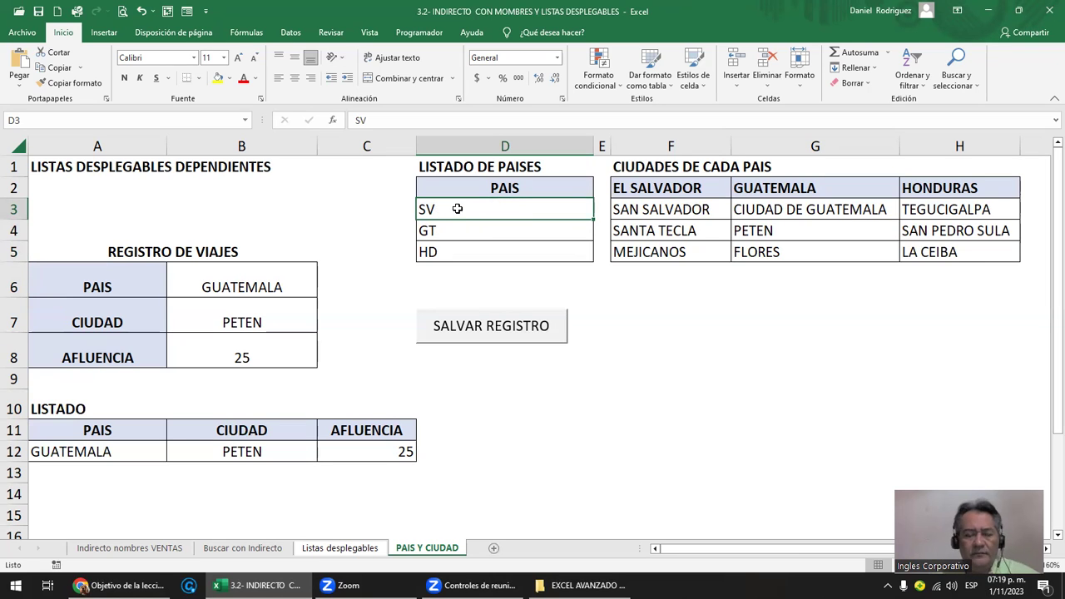
{"action": "key", "text": "ctrl+z"}
{"action": "key", "text": "ctrl+z"}
{"action": "key", "text": "ctrl+z"}
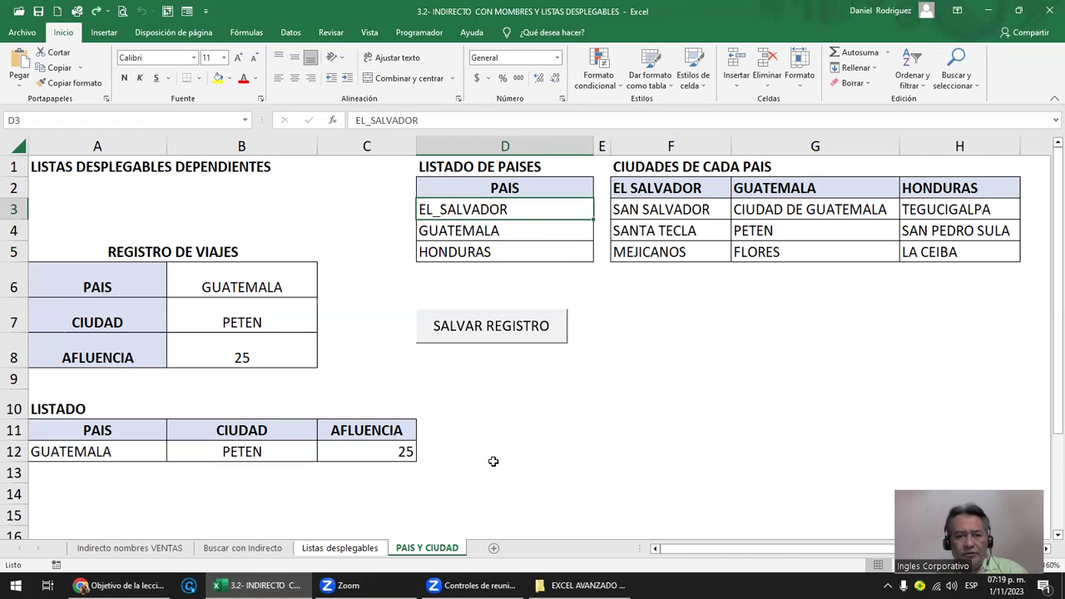
- Retype the separator in the first country entry in D3 so it reads EL_SALVADOR with an underscore
{"action": "double_click", "coordinate": [433, 211]}
{"action": "key", "text": "BackSpace"}
{"action": "key", "text": "Delete"}
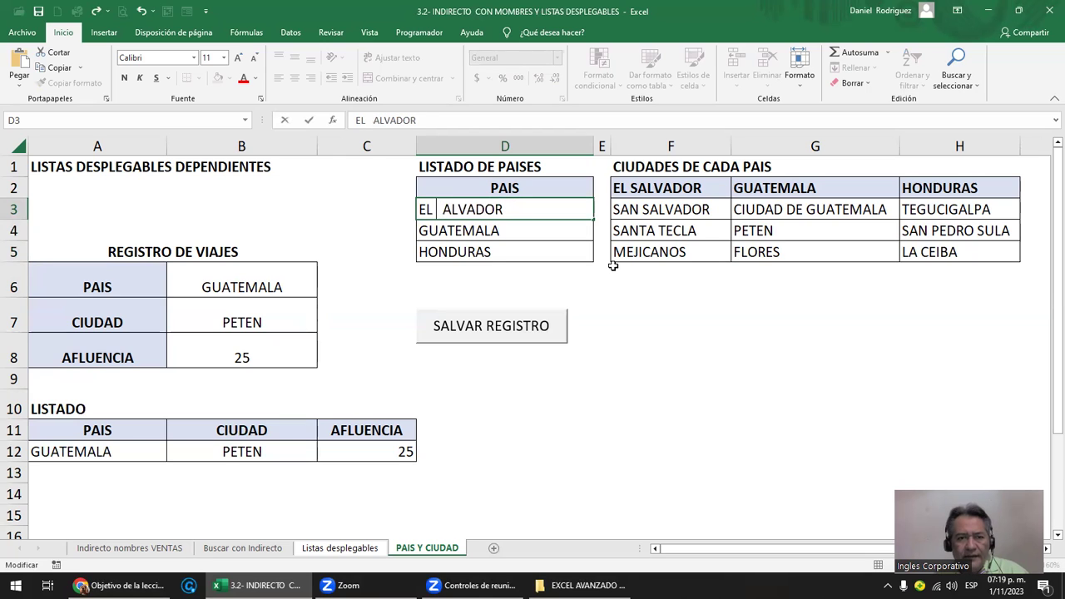
{"action": "type", "text": "_s"}
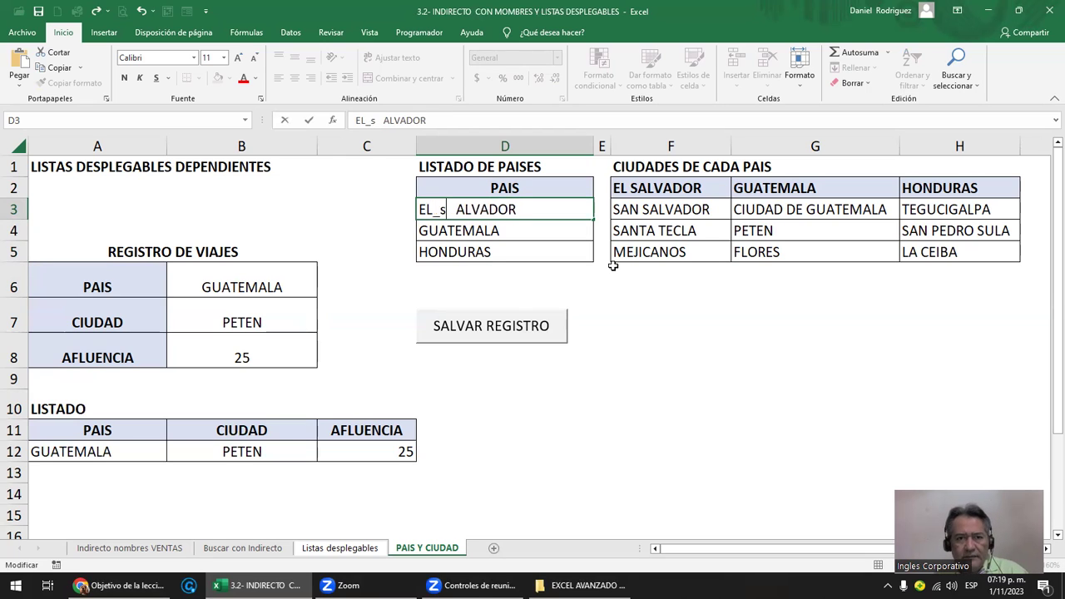
{"action": "key", "text": "BackSpace"}
{"action": "type", "text": "S"}
{"action": "key", "text": "Delete"}
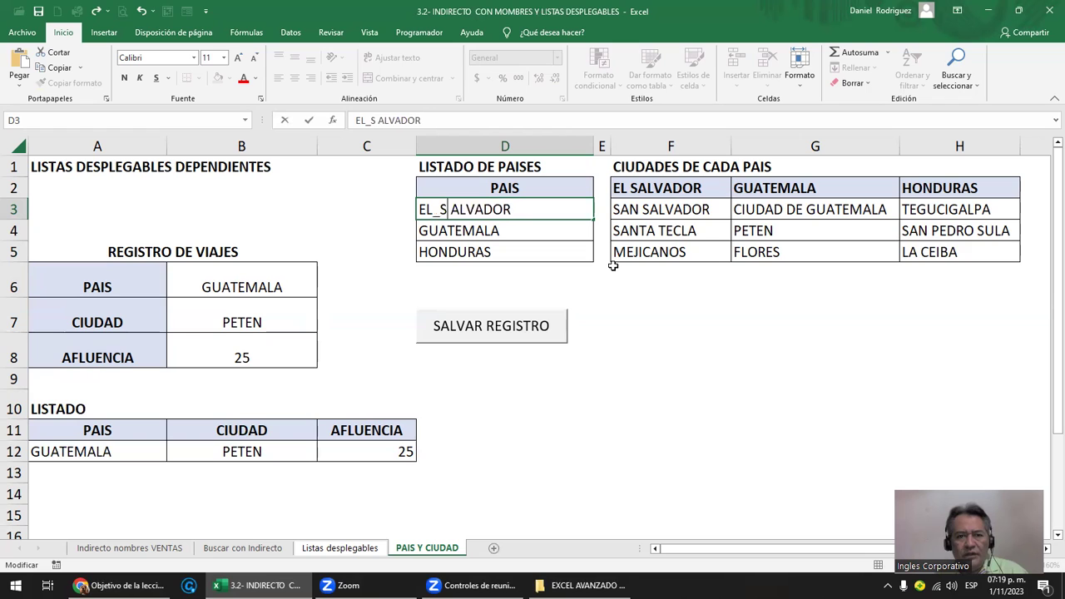
{"action": "key", "text": "Delete"}
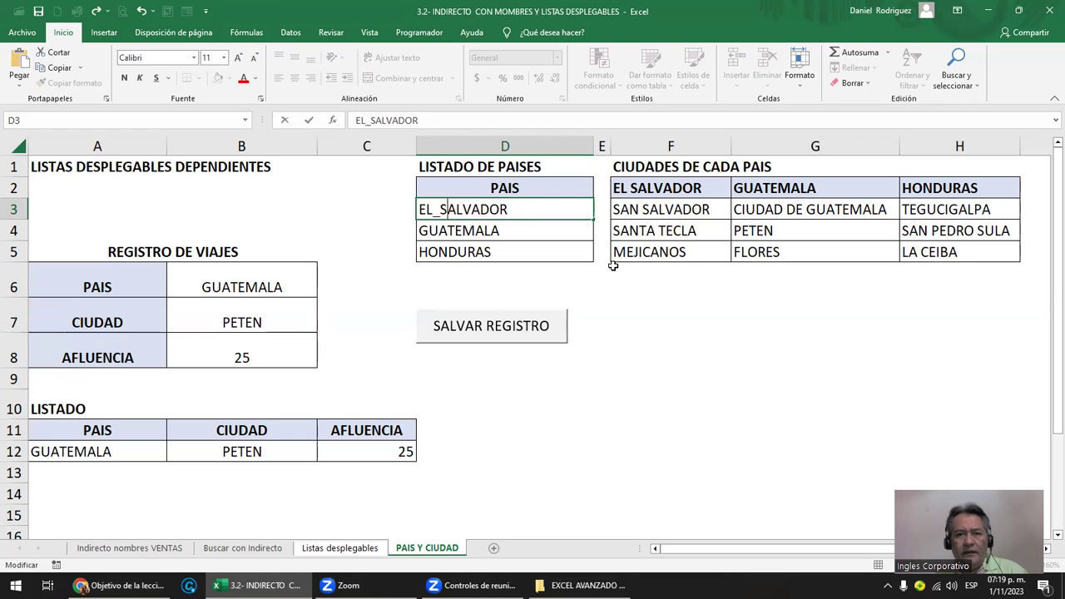
{"action": "key", "text": "Return"}
{"action": "left_click", "coordinate": [466, 212]}
- Change the city table header in F2 to EL_SALVADOR so the headers in F2:H2 match the country list
{"action": "left_click", "coordinate": [654, 190]}
{"action": "double_click", "coordinate": [654, 190]}
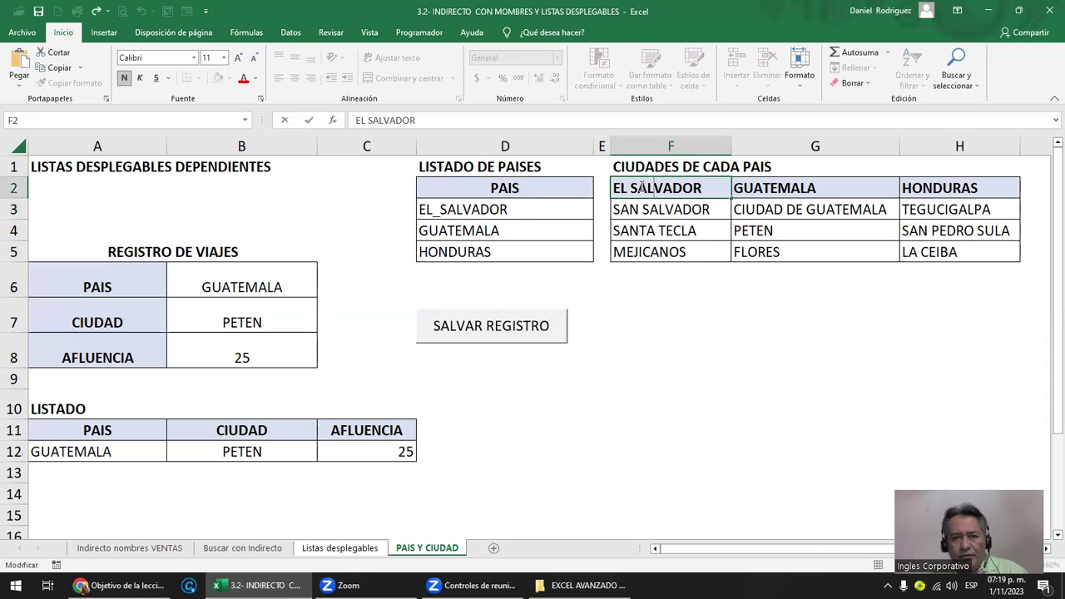
{"action": "left_click", "coordinate": [629, 189]}
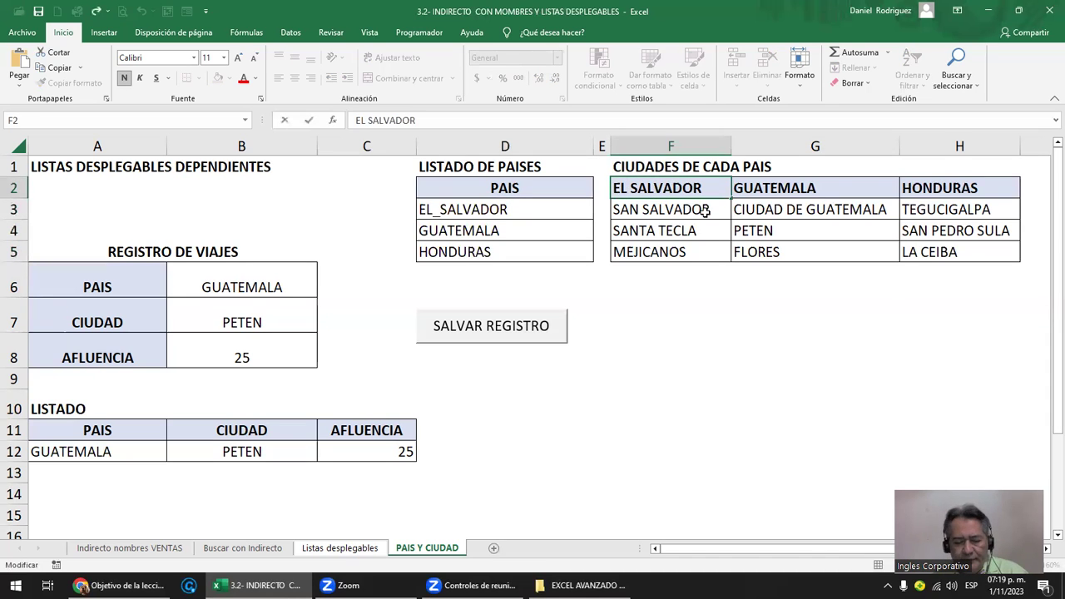
{"action": "type", "text": "_"}
{"action": "key", "text": "Delete"}
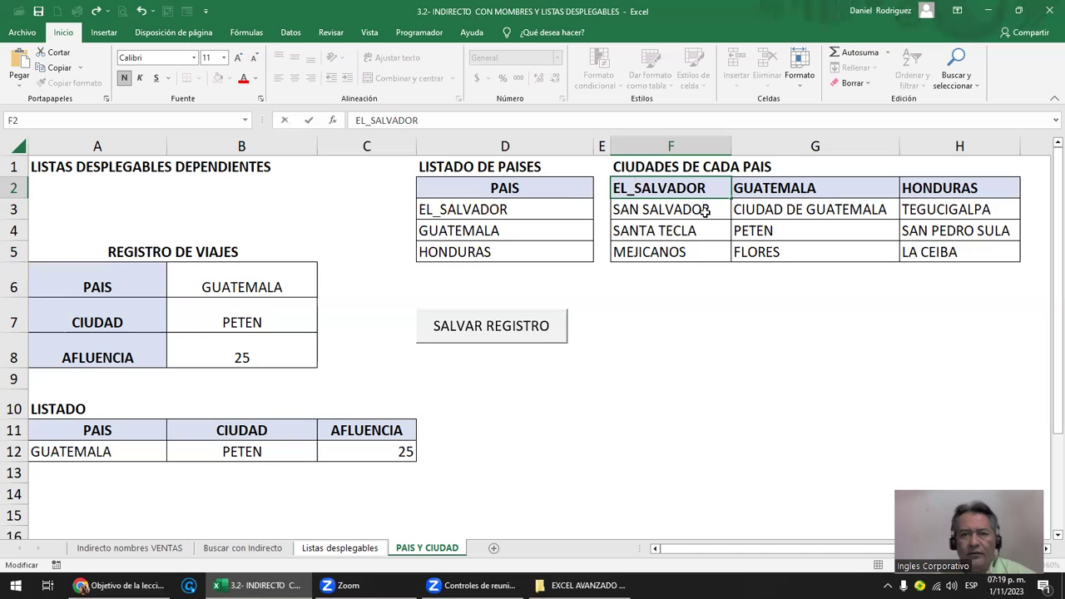
{"action": "key", "text": "Return"}
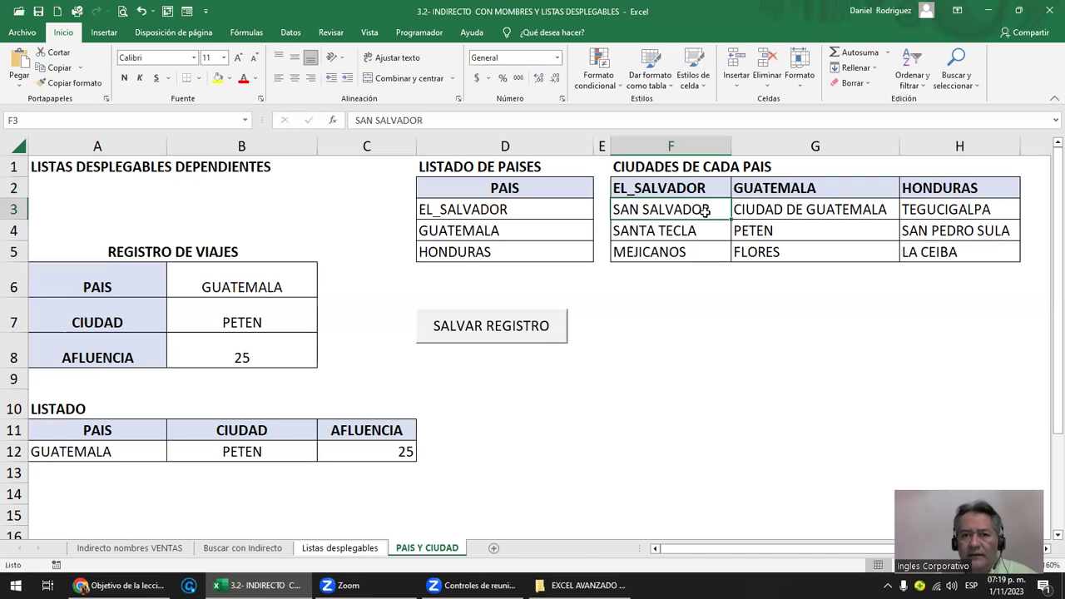
{"action": "left_click_drag", "start_coordinate": [483, 210], "coordinate": [483, 250]}
{"action": "left_click_drag", "start_coordinate": [650, 196], "coordinate": [942, 192]}
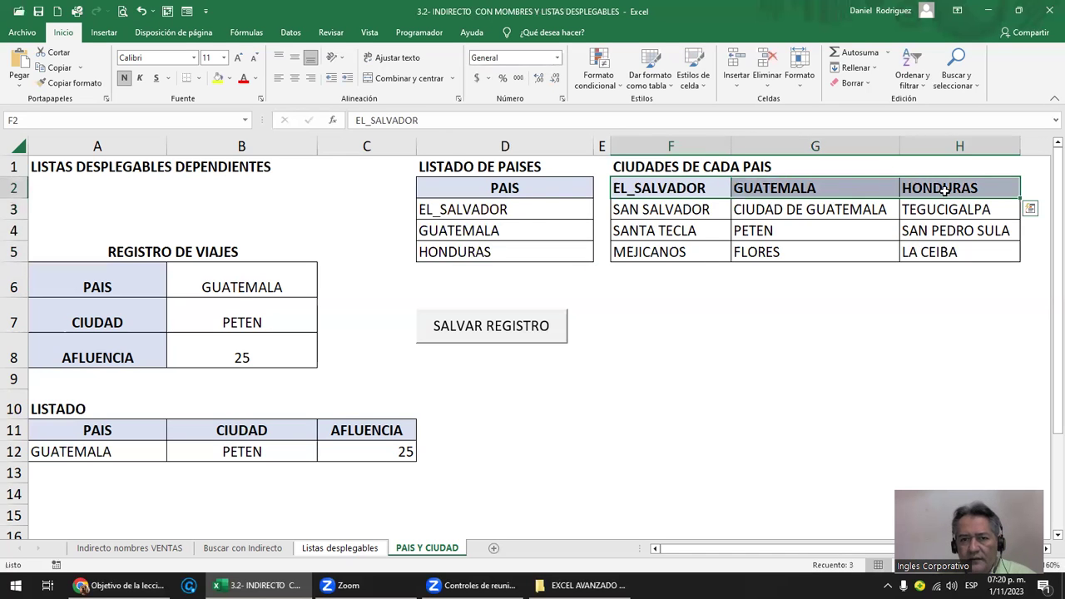
- Try the abbreviation SV for the country in D3 and undo the entry
{"action": "left_click", "coordinate": [503, 210]}
{"action": "type", "text": "SV"}
{"action": "key", "text": "Return"}
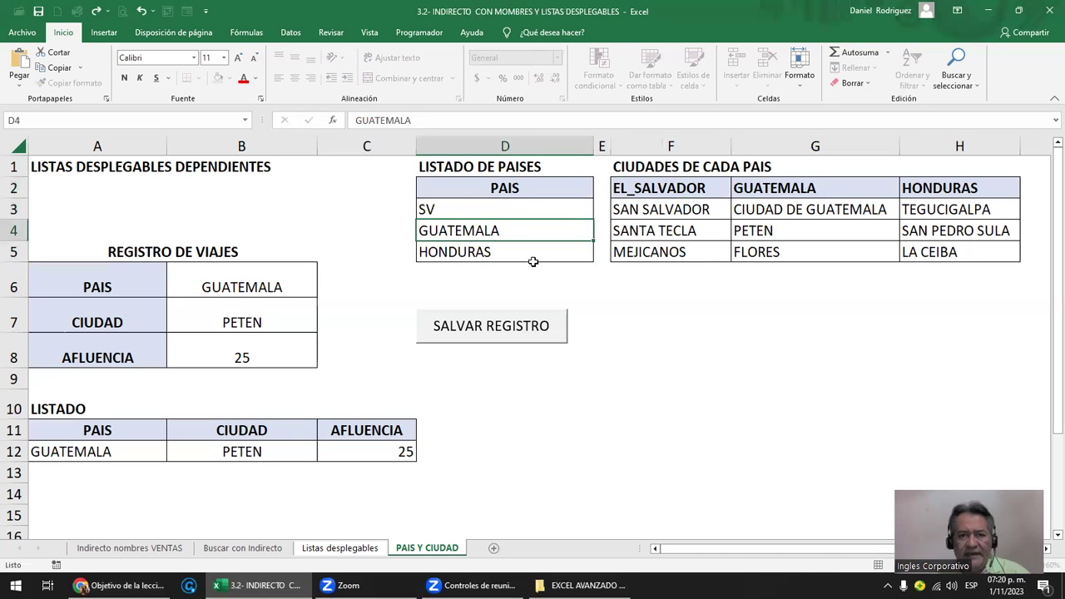
{"action": "key", "text": "ctrl+z"}
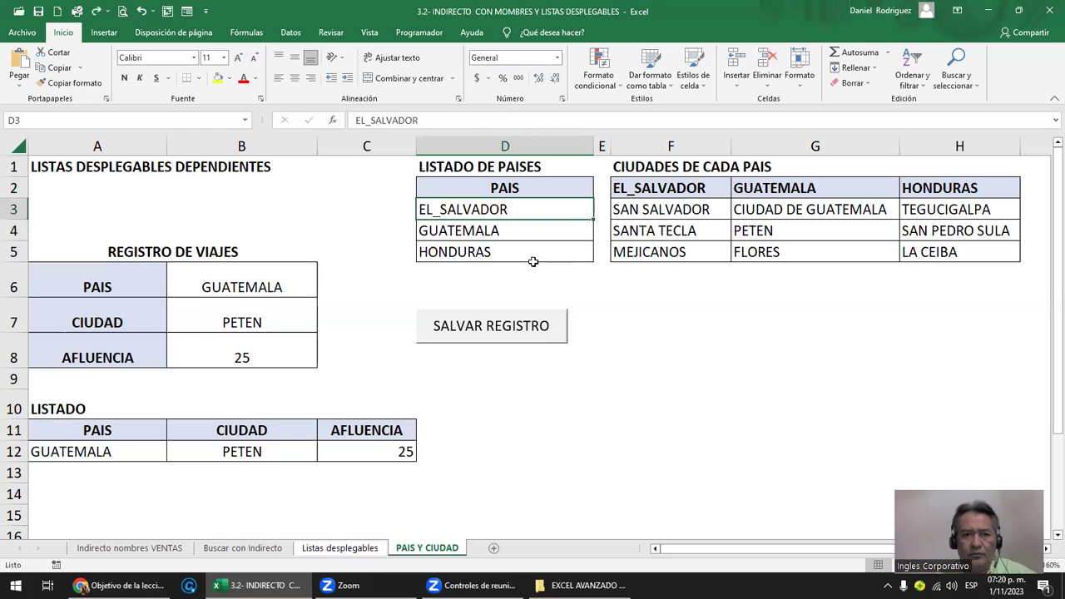
{"action": "left_click", "coordinate": [605, 352]}
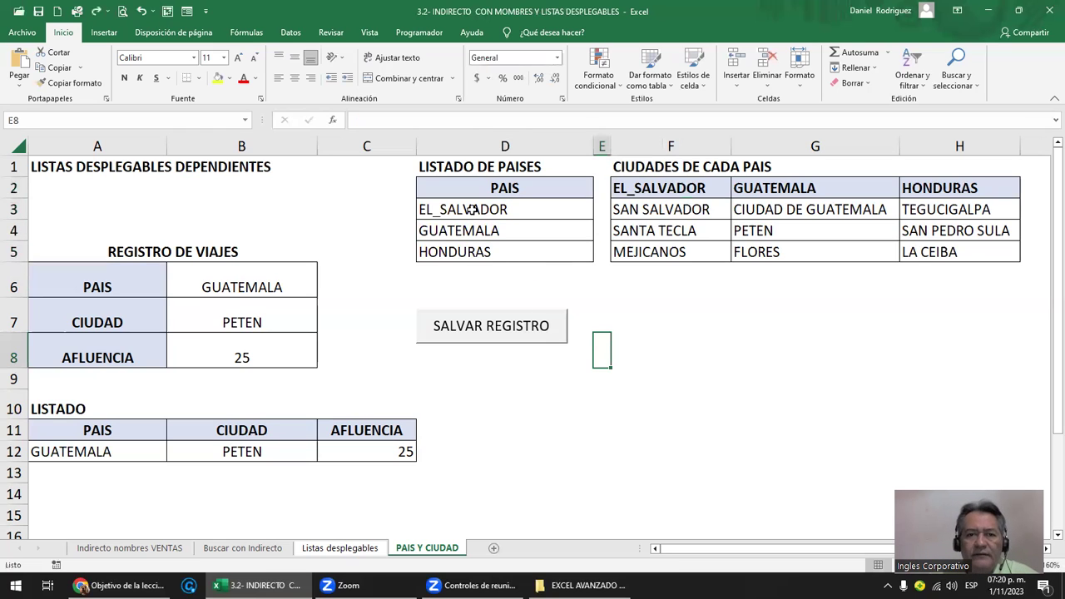
- Define the name PAIS for the country range D3:D5
{"action": "left_click_drag", "start_coordinate": [487, 209], "coordinate": [491, 250]}
{"action": "left_click", "coordinate": [147, 122]}
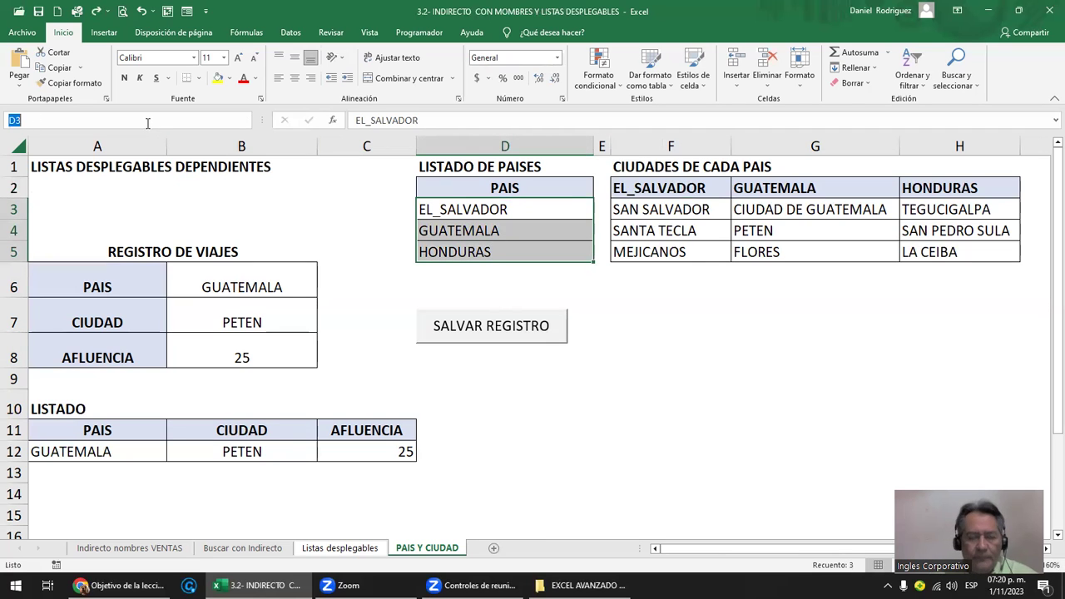
{"action": "type", "text": "PAIS"}
{"action": "key", "text": "Return"}
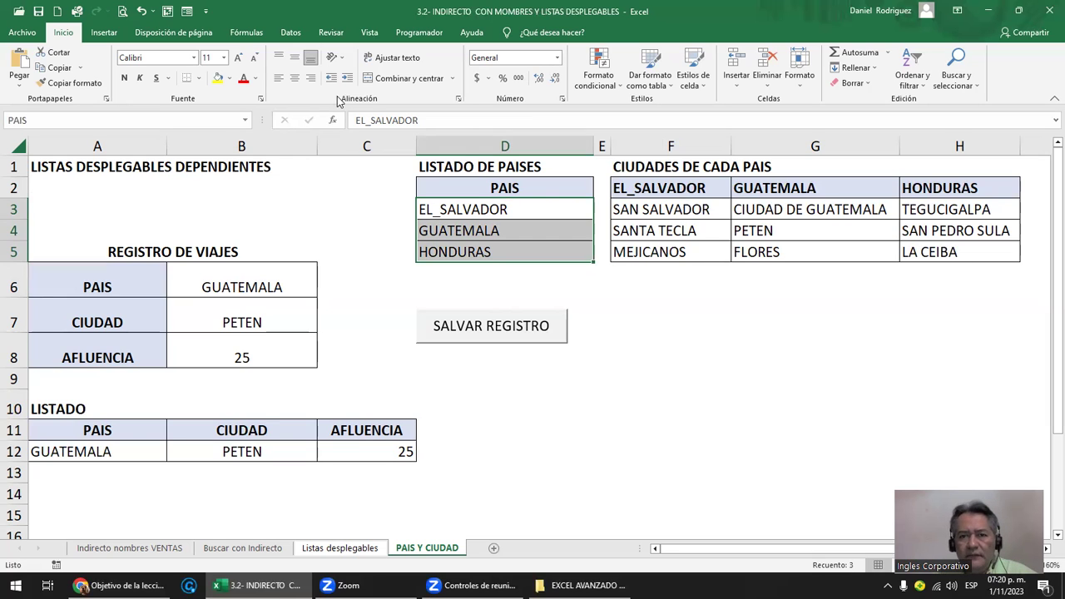
- Create named ranges from the city table F2:H5, using only the top row as the names
{"action": "left_click", "coordinate": [649, 186]}
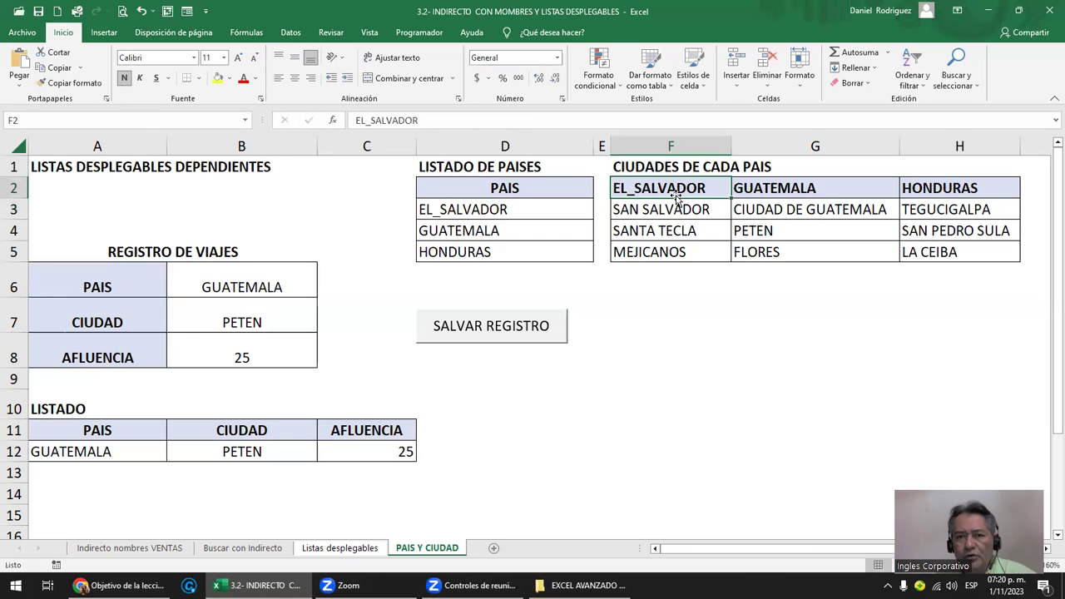
{"action": "key", "text": "shift+Right"}
{"action": "key", "text": "shift+Right"}
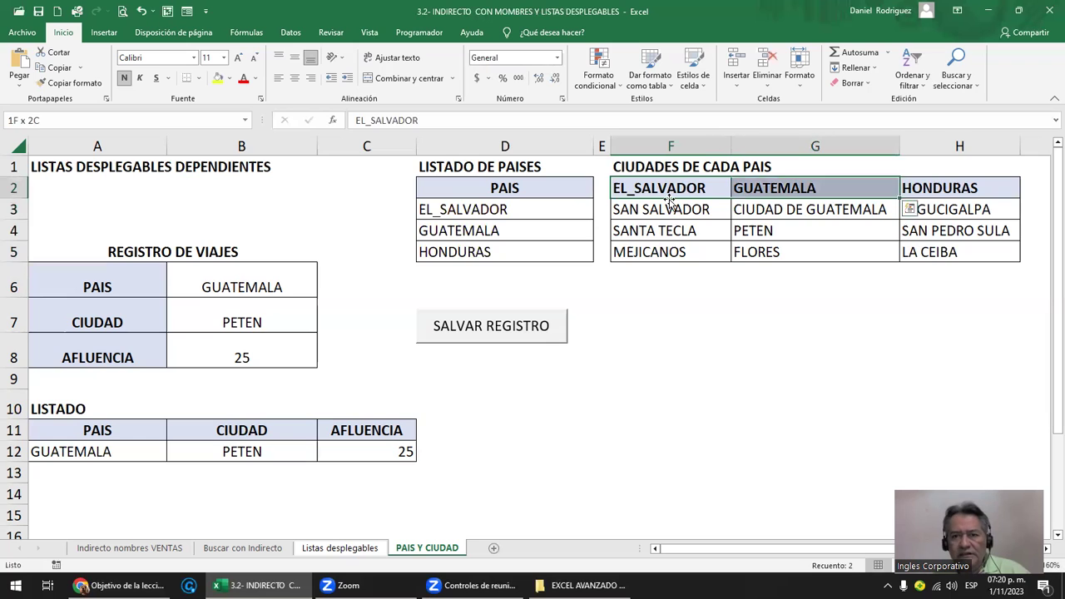
{"action": "key", "text": "shift+Down"}
{"action": "key", "text": "shift+Down"}
{"action": "key", "text": "shift+Down"}
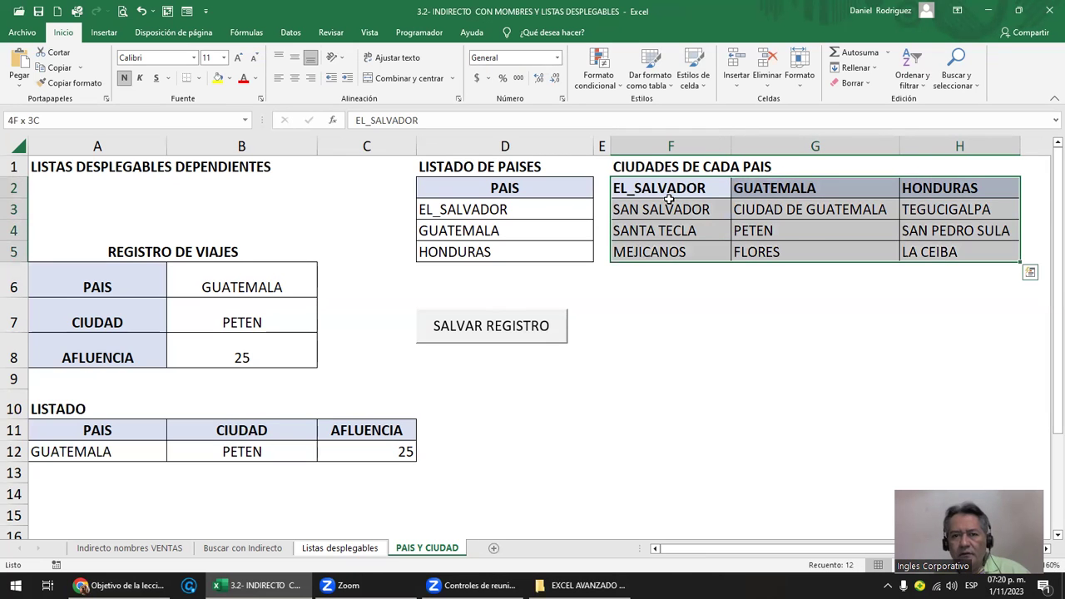
{"action": "left_click", "coordinate": [240, 37]}
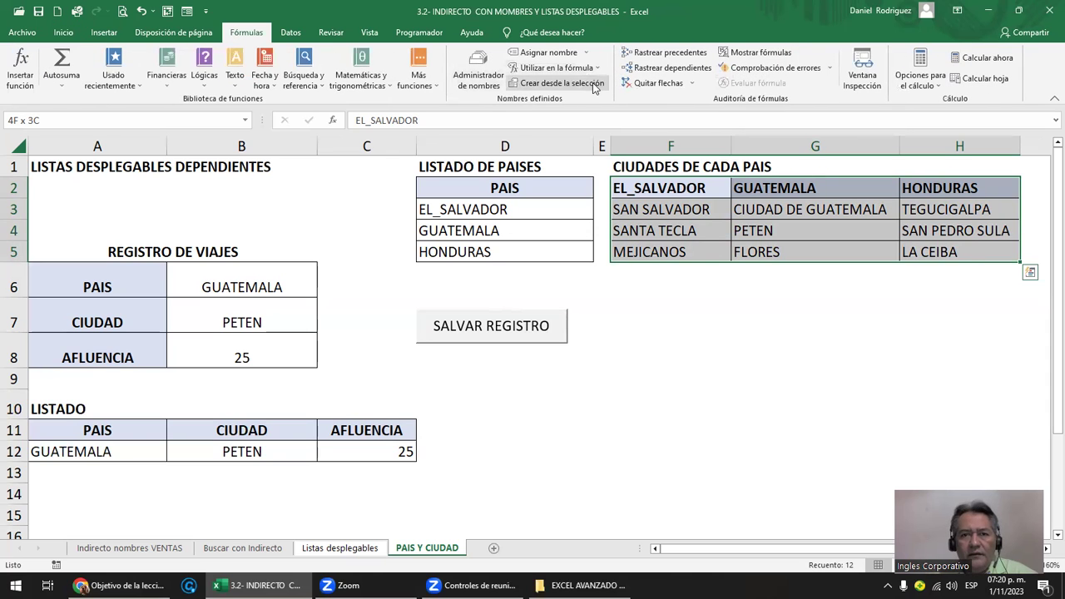
{"action": "left_click", "coordinate": [595, 86]}
{"action": "left_click", "coordinate": [822, 251]}
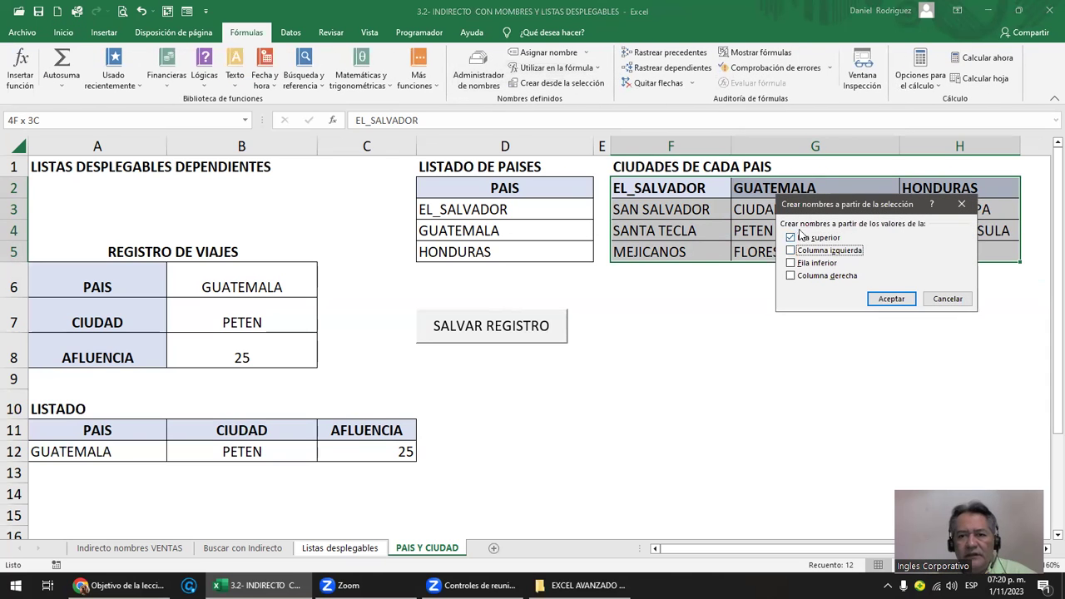
{"action": "left_click", "coordinate": [891, 299]}
{"action": "left_click", "coordinate": [743, 344]}
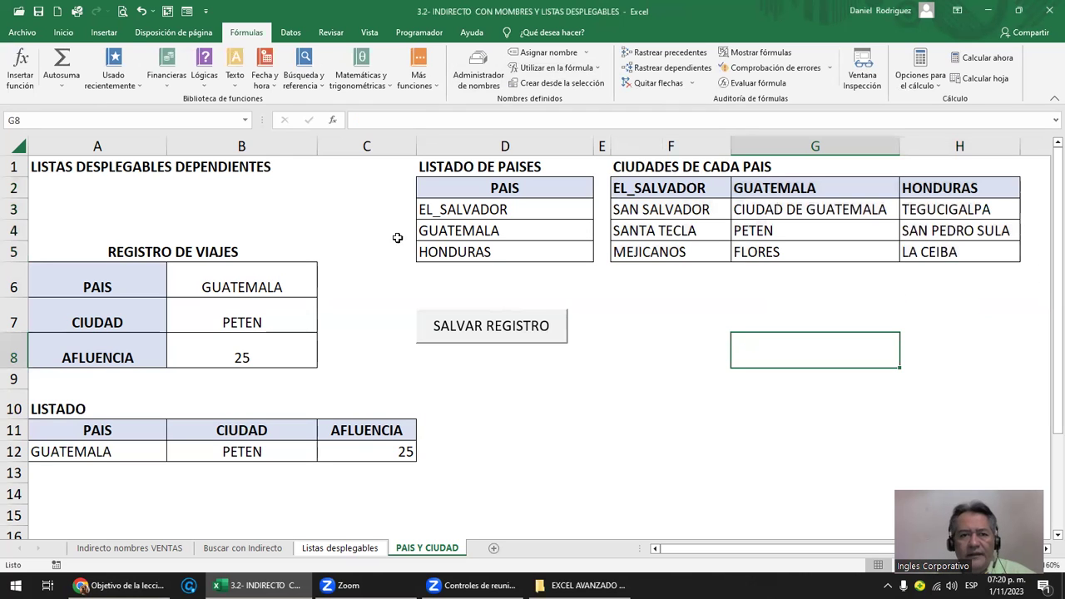
- Check which cells the named ranges PAIS, EL_SALVADOR, GUATEMALA and HONDURAS each refer to
{"action": "left_click", "coordinate": [245, 119]}
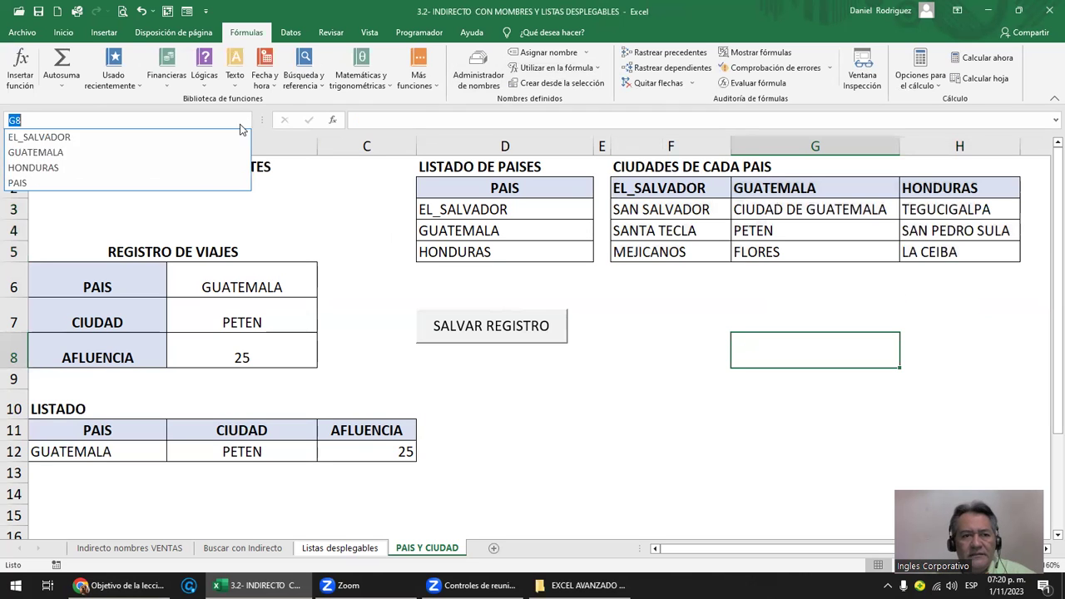
{"action": "left_click", "coordinate": [34, 183]}
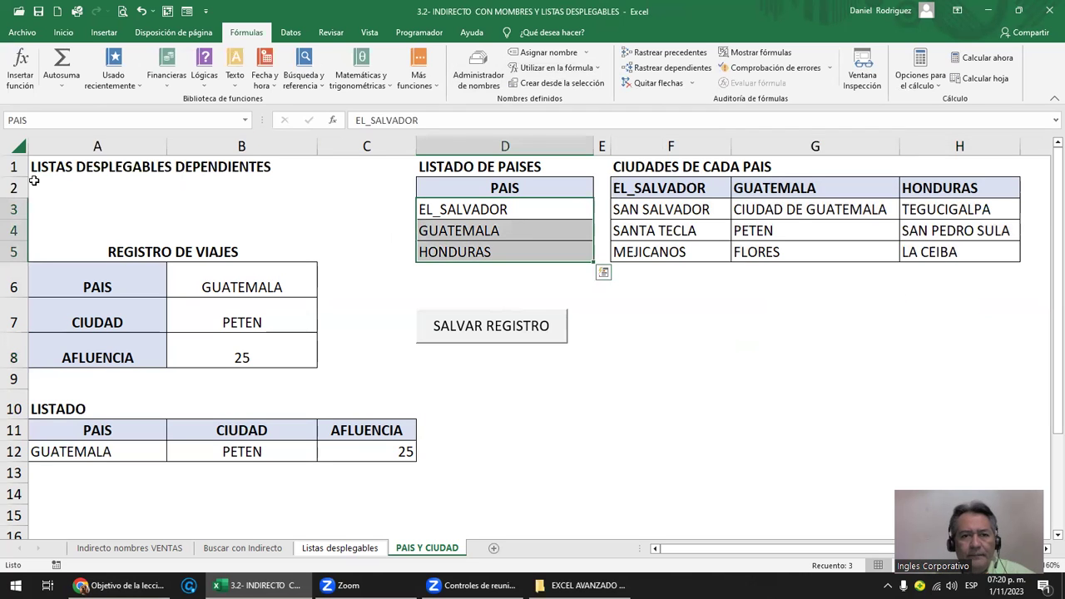
{"action": "left_click", "coordinate": [245, 120]}
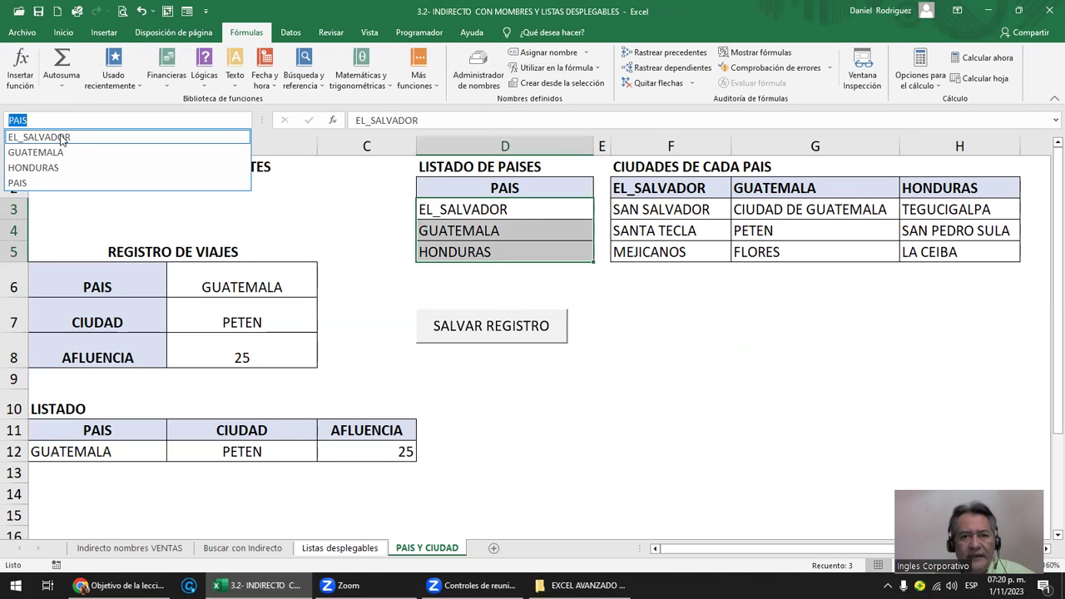
{"action": "left_click", "coordinate": [61, 138]}
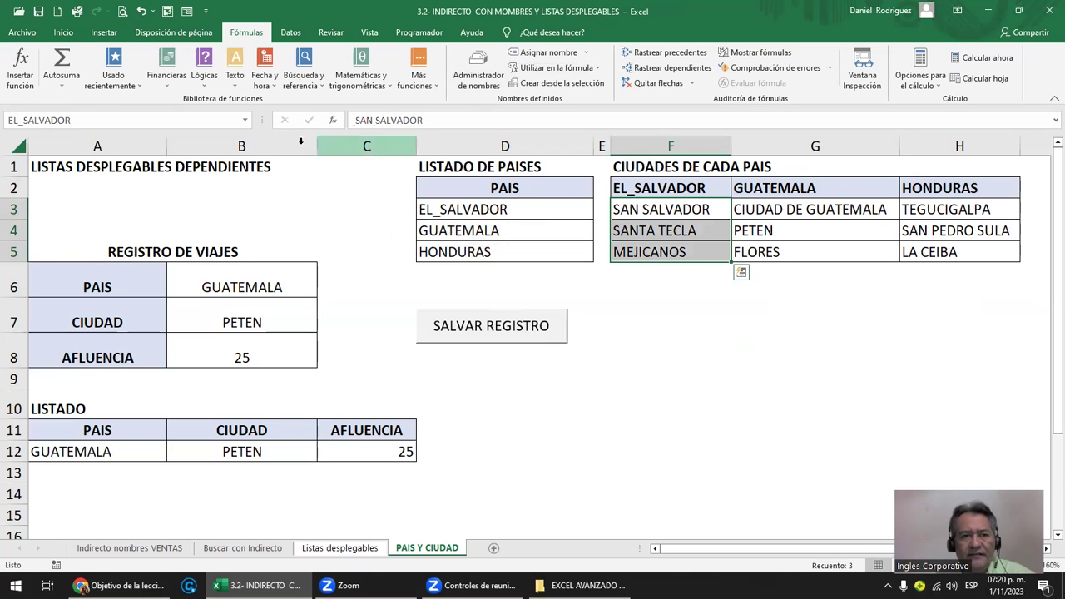
{"action": "left_click", "coordinate": [238, 123]}
{"action": "left_click", "coordinate": [233, 120]}
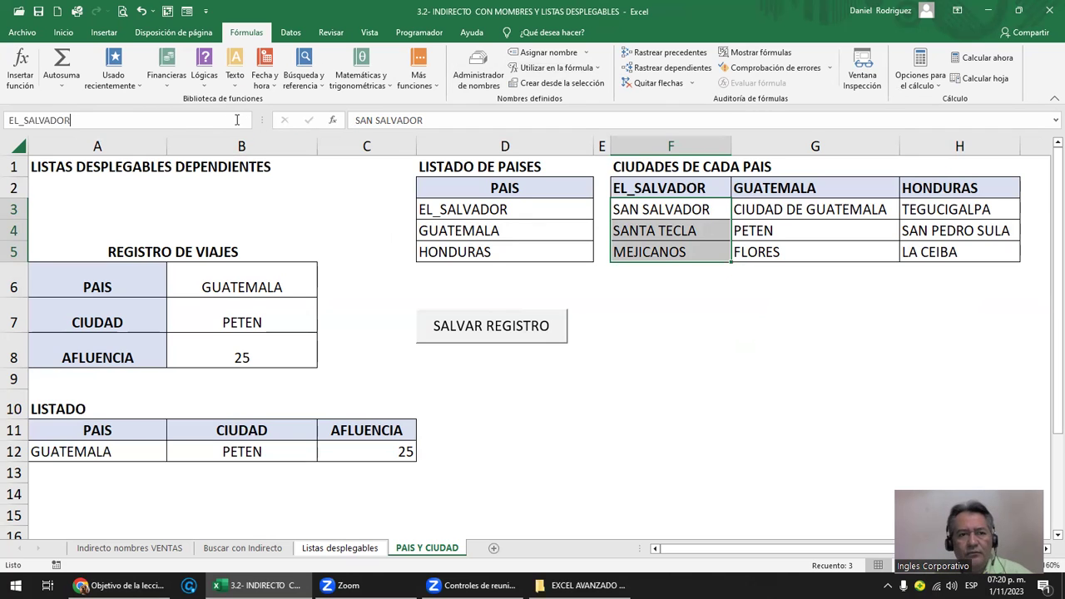
{"action": "left_click", "coordinate": [246, 120]}
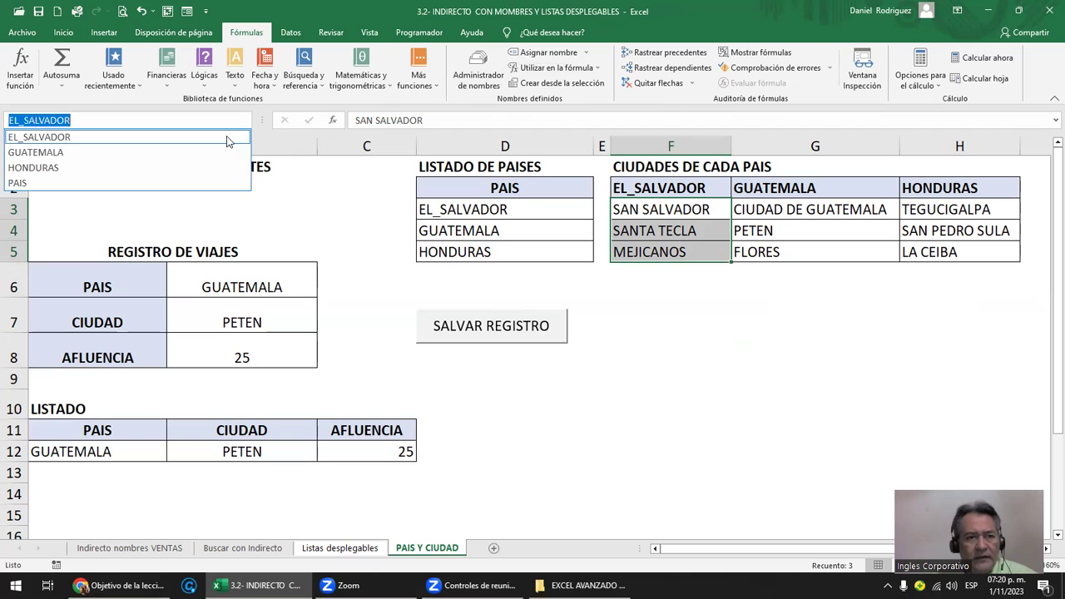
{"action": "left_click", "coordinate": [211, 149]}
{"action": "left_click", "coordinate": [246, 122]}
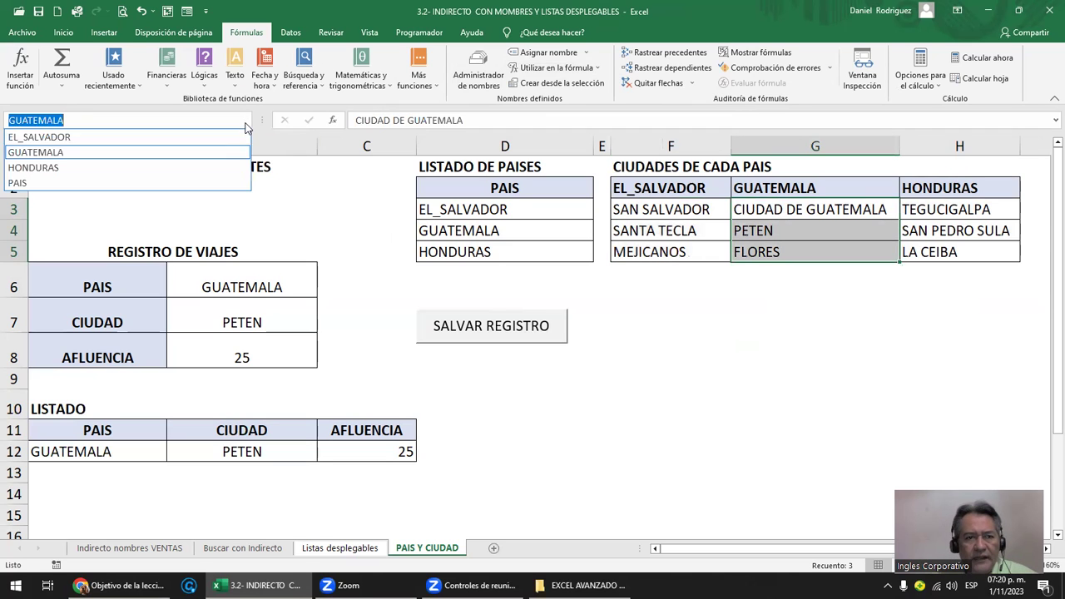
{"action": "left_click", "coordinate": [177, 166]}
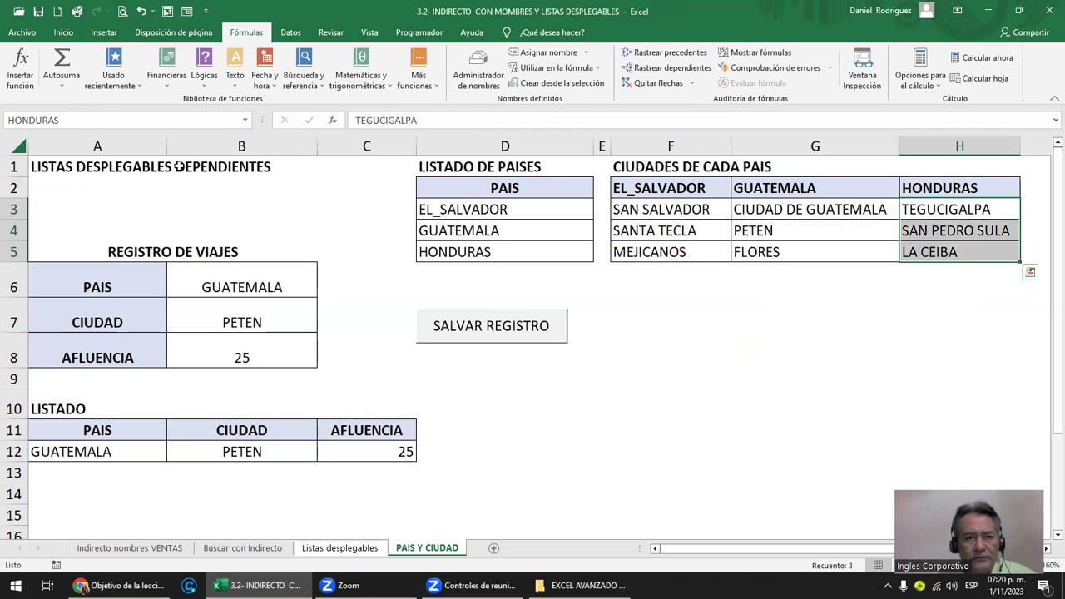
{"action": "left_click", "coordinate": [641, 351]}
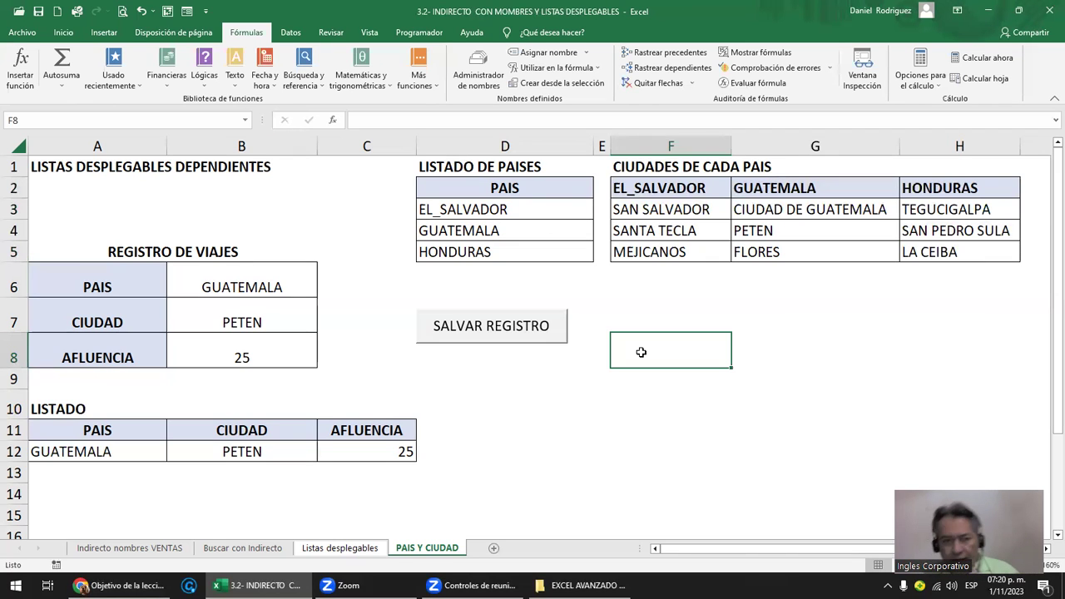
- Review the PAIS, CIUDAD and AFLUENCIA fields of the travel form, the SALVAR REGISTRO button and the LISTADO record in A12:C12
{"action": "left_click", "coordinate": [94, 273]}
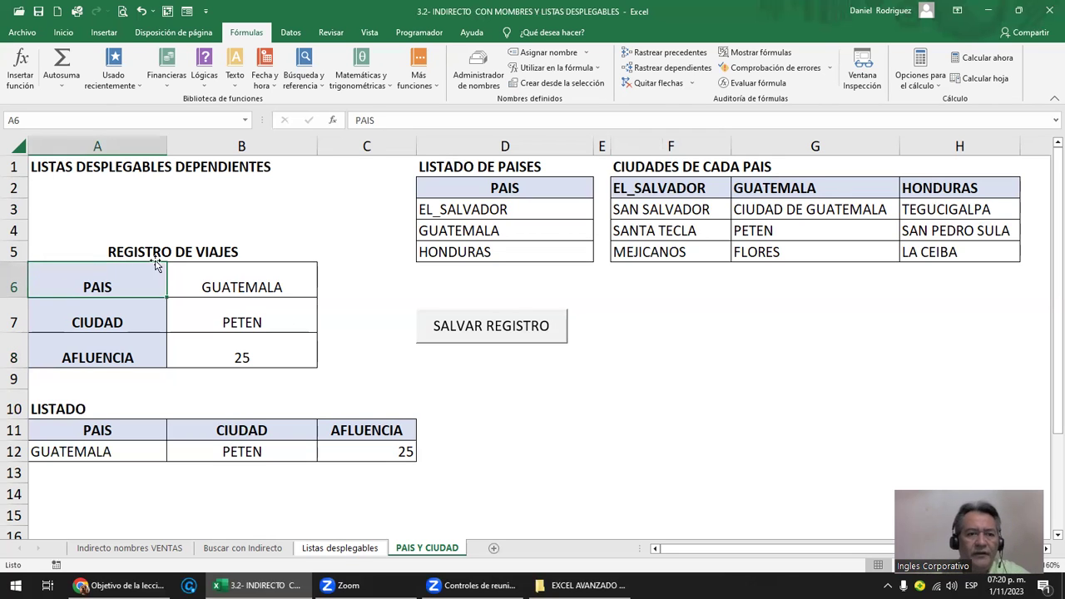
{"action": "left_click", "coordinate": [234, 280]}
{"action": "left_click", "coordinate": [133, 311]}
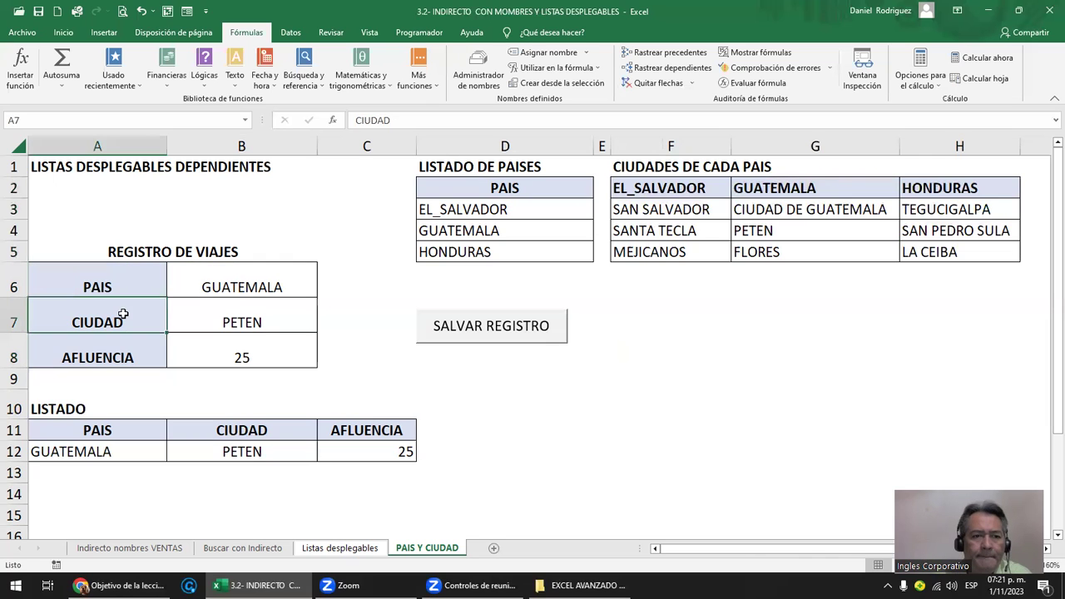
{"action": "left_click", "coordinate": [259, 327]}
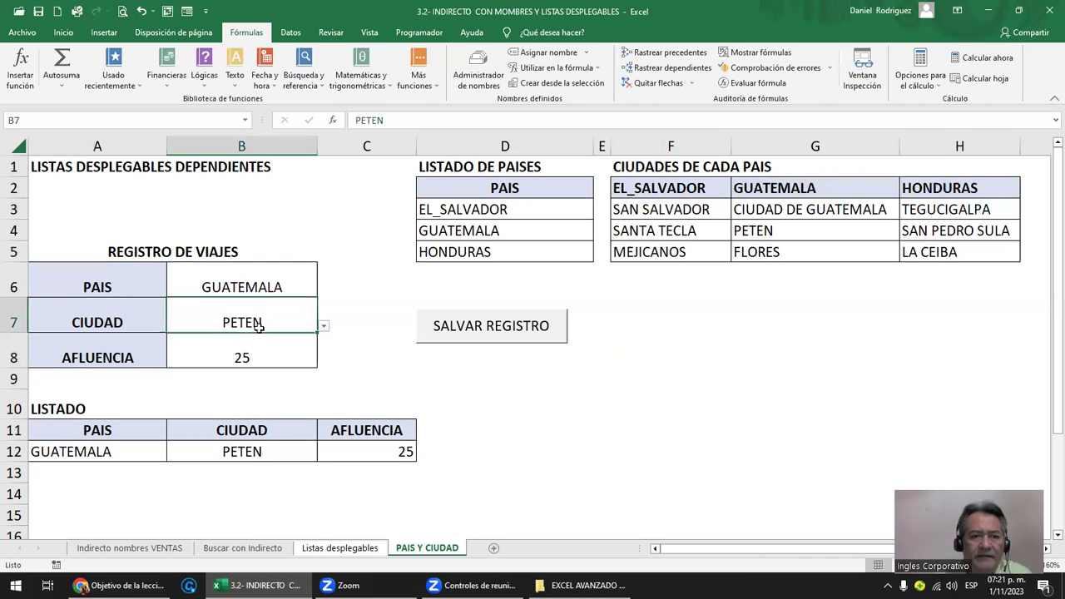
{"action": "left_click", "coordinate": [121, 351]}
{"action": "left_click", "coordinate": [237, 348]}
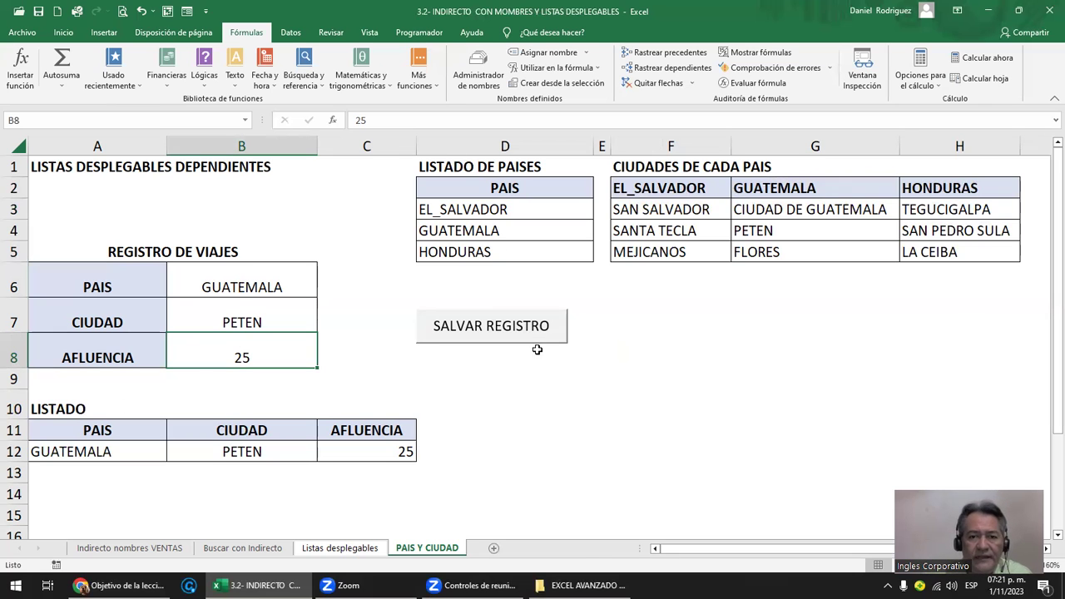
{"action": "left_click", "coordinate": [460, 330], "text": "ctrl"}
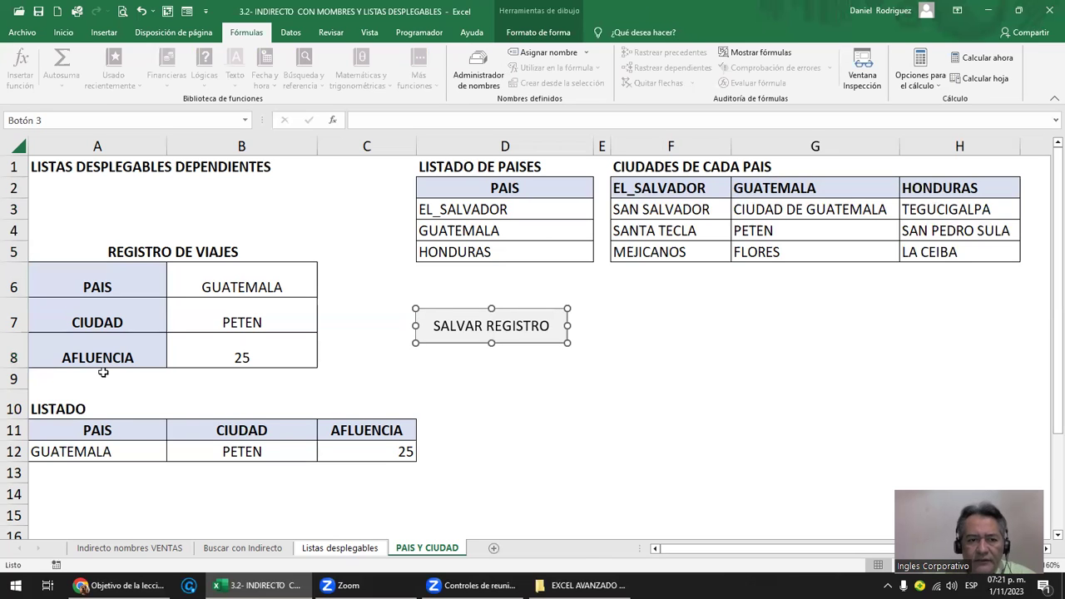
{"action": "left_click_drag", "start_coordinate": [194, 285], "coordinate": [225, 357]}
{"action": "left_click_drag", "start_coordinate": [75, 451], "coordinate": [380, 448]}
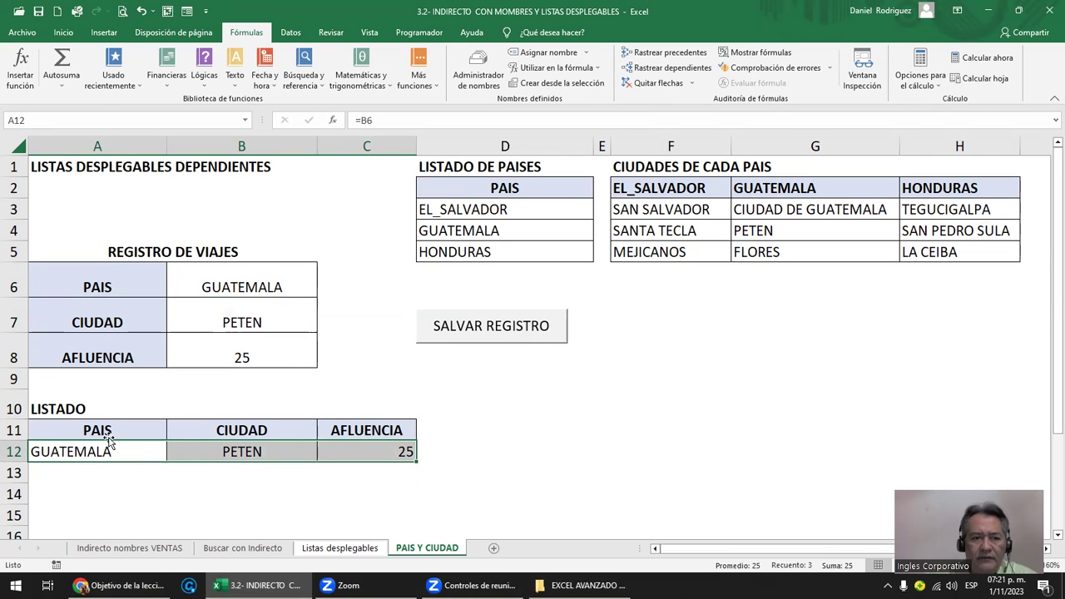
- Compare the form block A6:B8 with the LISTADO record in A12:C12 and the empty rows A13:C15 below it
{"action": "left_click_drag", "start_coordinate": [33, 471], "coordinate": [365, 516]}
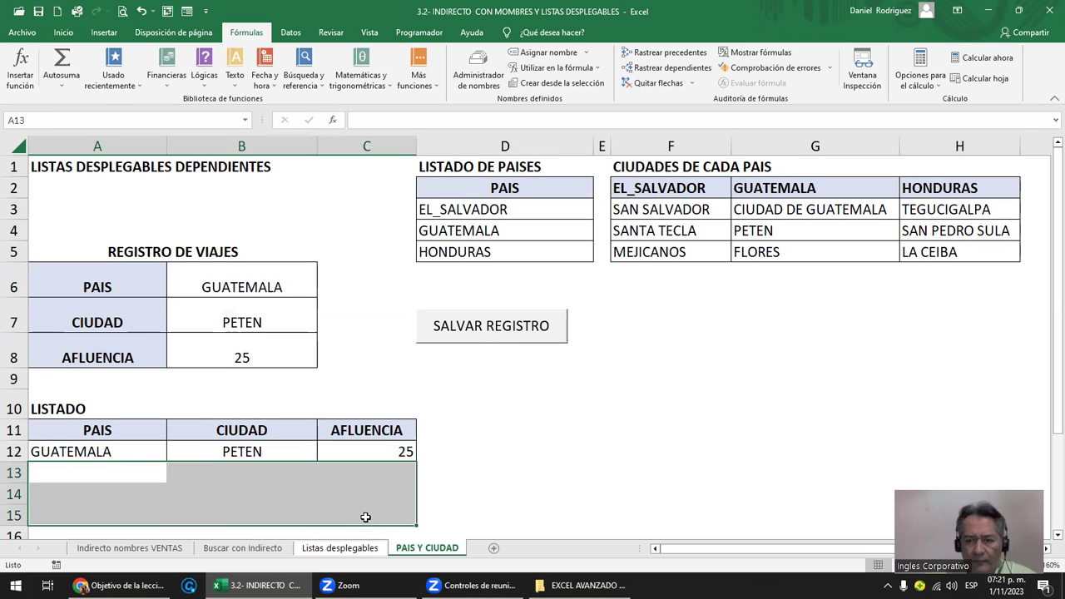
{"action": "left_click", "coordinate": [347, 315]}
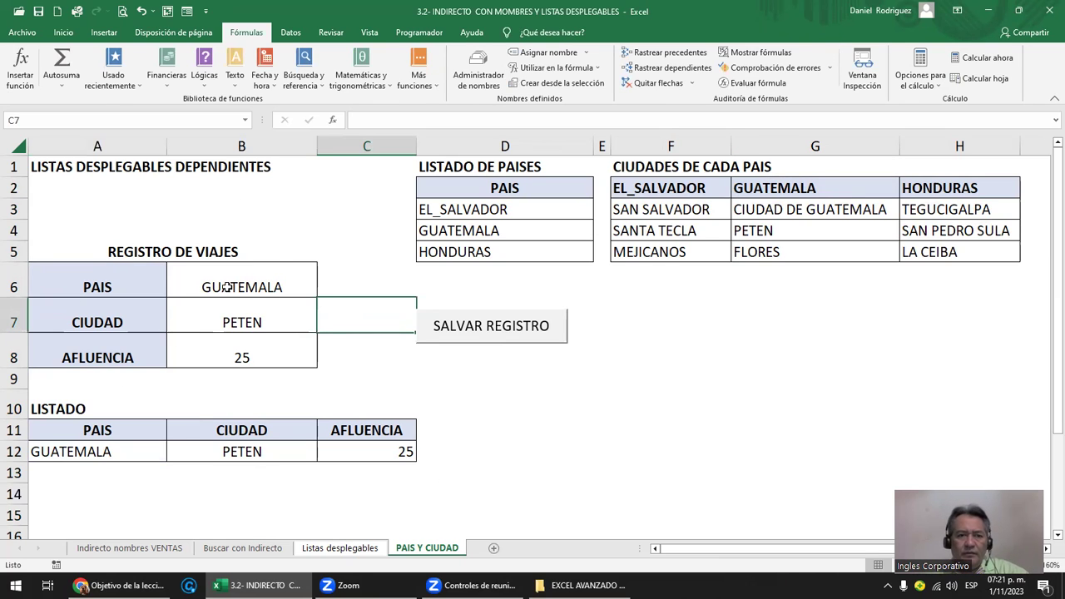
{"action": "left_click_drag", "start_coordinate": [148, 285], "coordinate": [244, 344]}
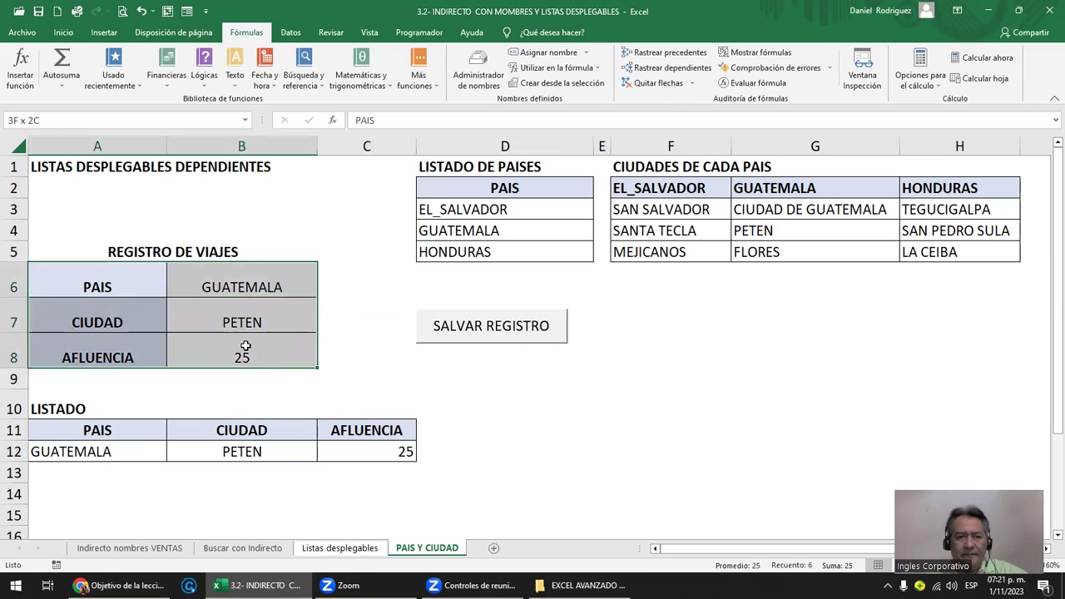
{"action": "left_click_drag", "start_coordinate": [117, 451], "coordinate": [361, 447]}
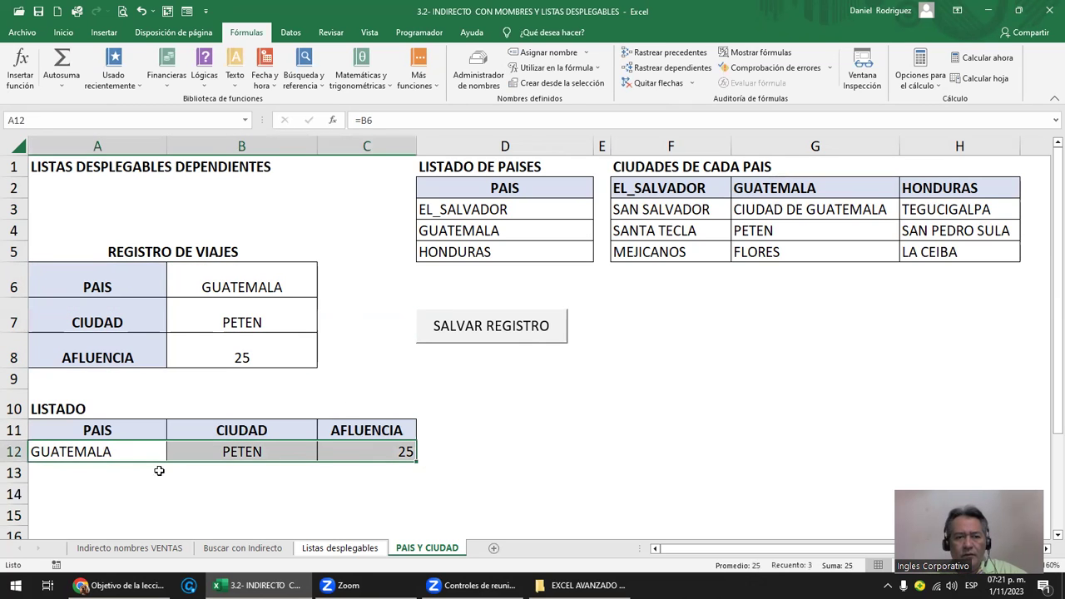
- Clear all contents, formatting and data validation from the form entry cells B6:B8
{"action": "left_click", "coordinate": [260, 291]}
{"action": "left_click_drag", "start_coordinate": [267, 277], "coordinate": [257, 352]}
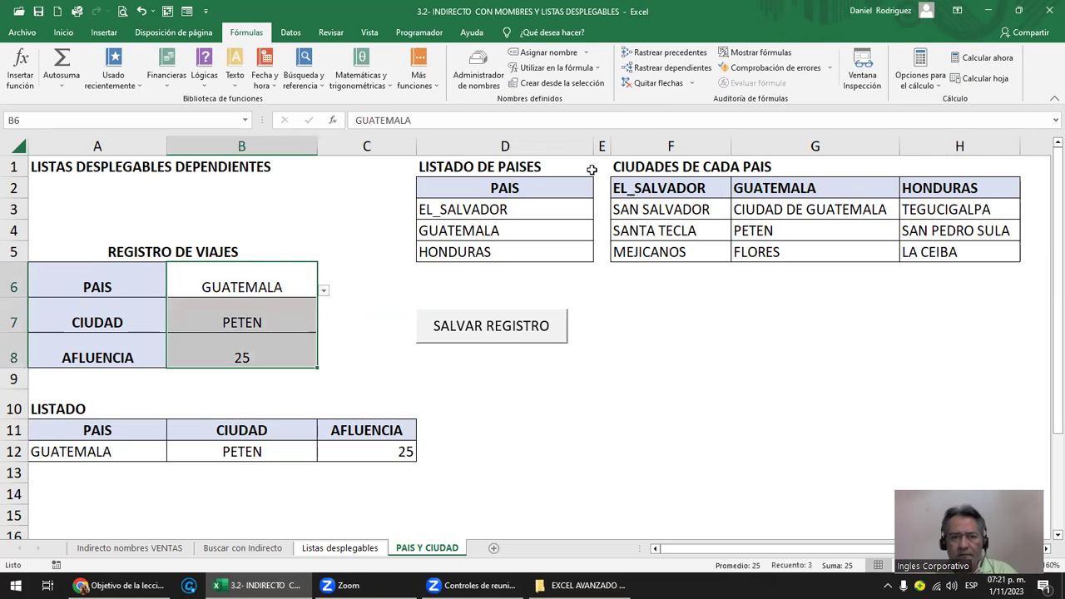
{"action": "key", "text": "Delete"}
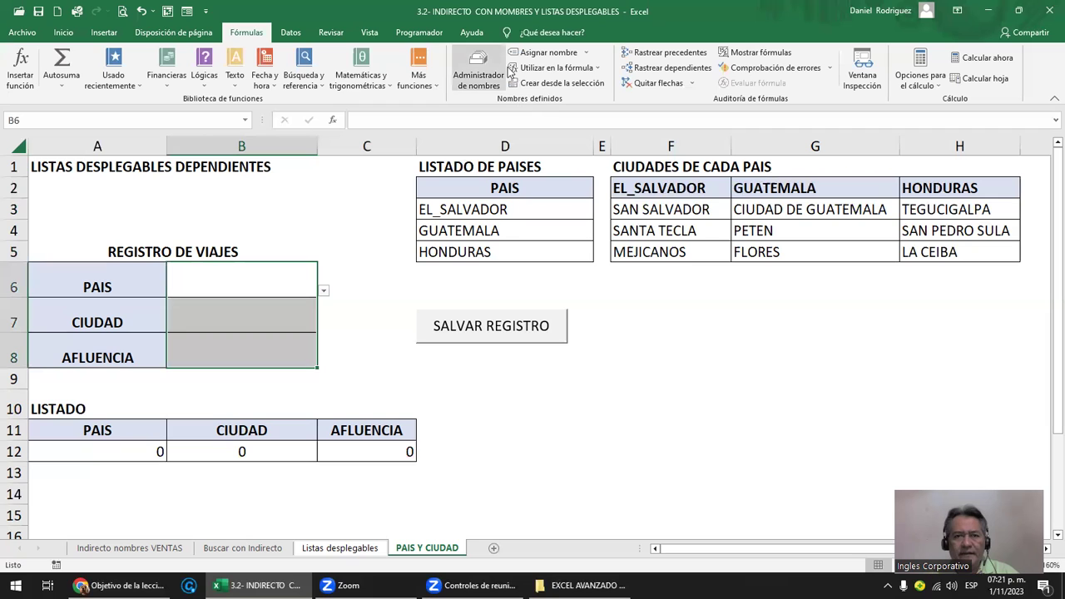
{"action": "left_click", "coordinate": [64, 33]}
{"action": "left_click", "coordinate": [852, 82]}
{"action": "left_click", "coordinate": [852, 82]}
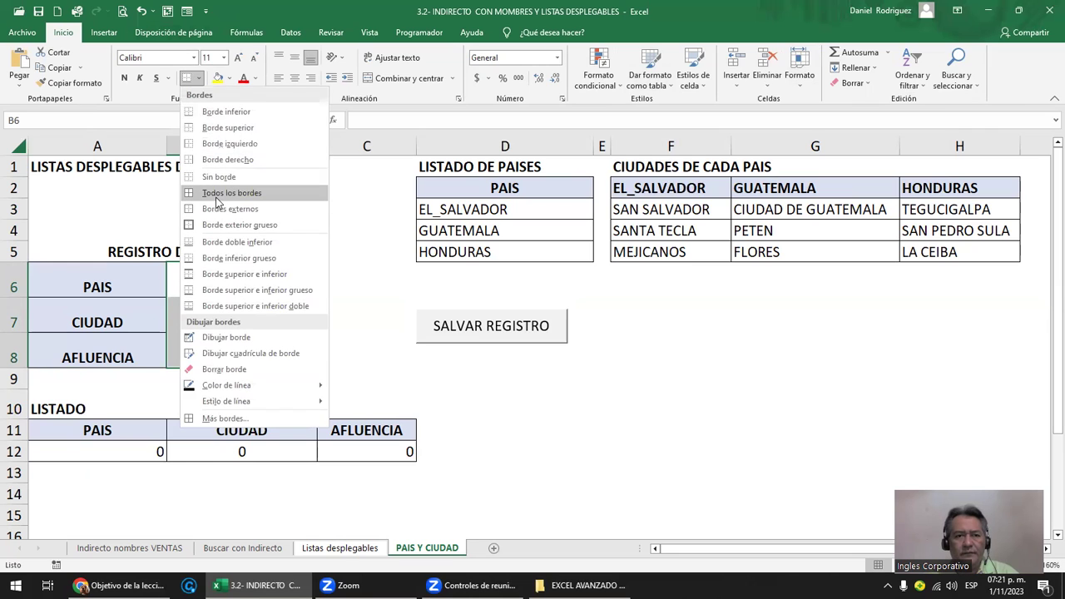
- Apply all borders to the form entry cells B6:B8
{"action": "left_click", "coordinate": [210, 196]}
{"action": "left_click", "coordinate": [287, 291]}
{"action": "left_click", "coordinate": [362, 252]}
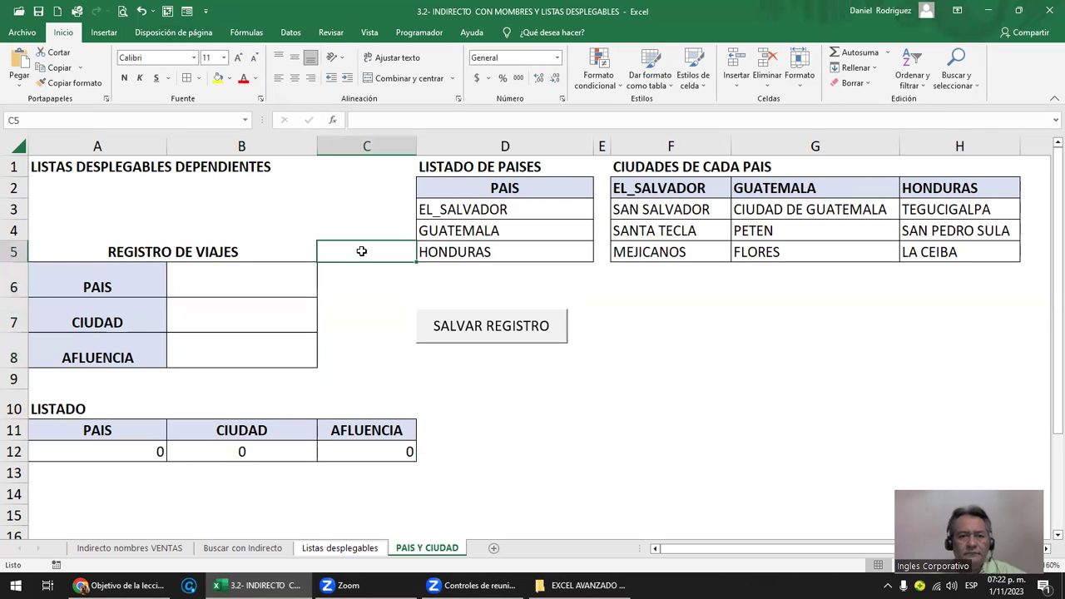
- Add list data validation to the country cell B6, using =PAIS (D3:D5) as the source
{"action": "left_click", "coordinate": [247, 291]}
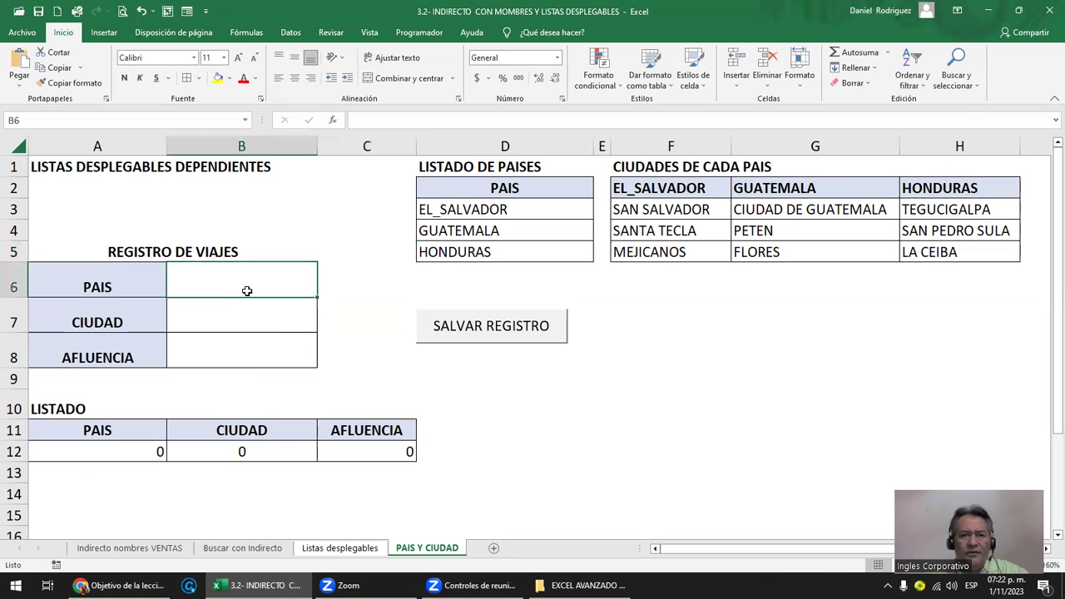
{"action": "left_click_drag", "start_coordinate": [489, 209], "coordinate": [487, 252]}
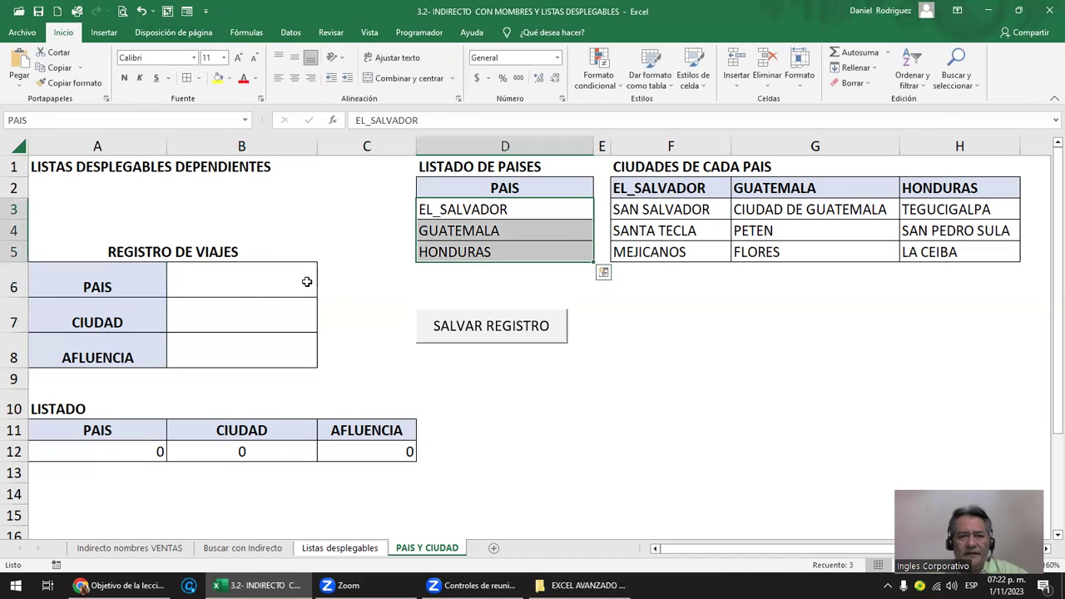
{"action": "left_click", "coordinate": [259, 288]}
{"action": "left_click", "coordinate": [290, 32]}
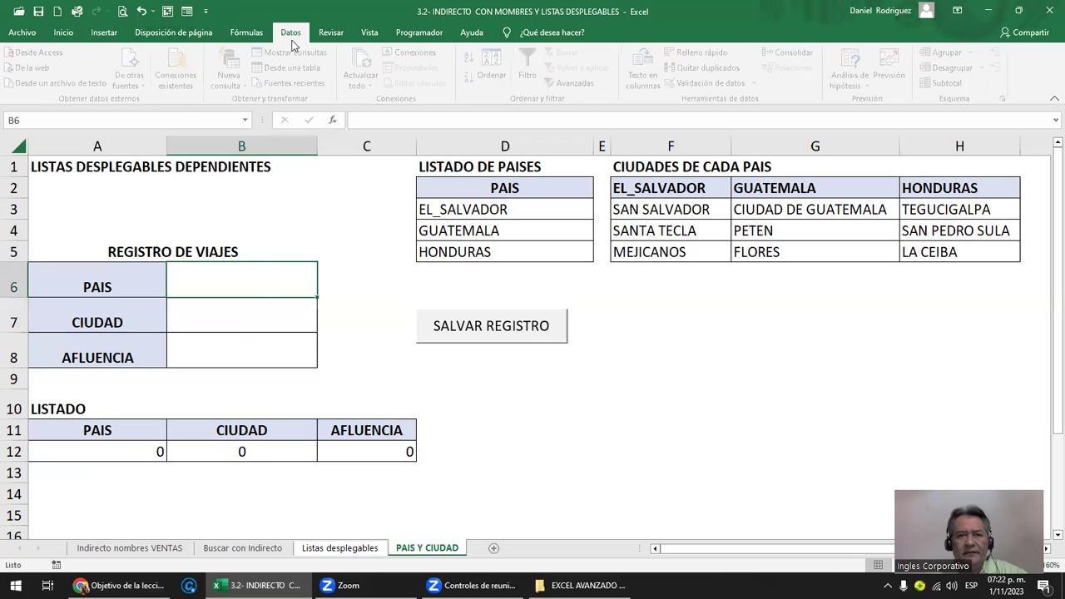
{"action": "left_click", "coordinate": [705, 83]}
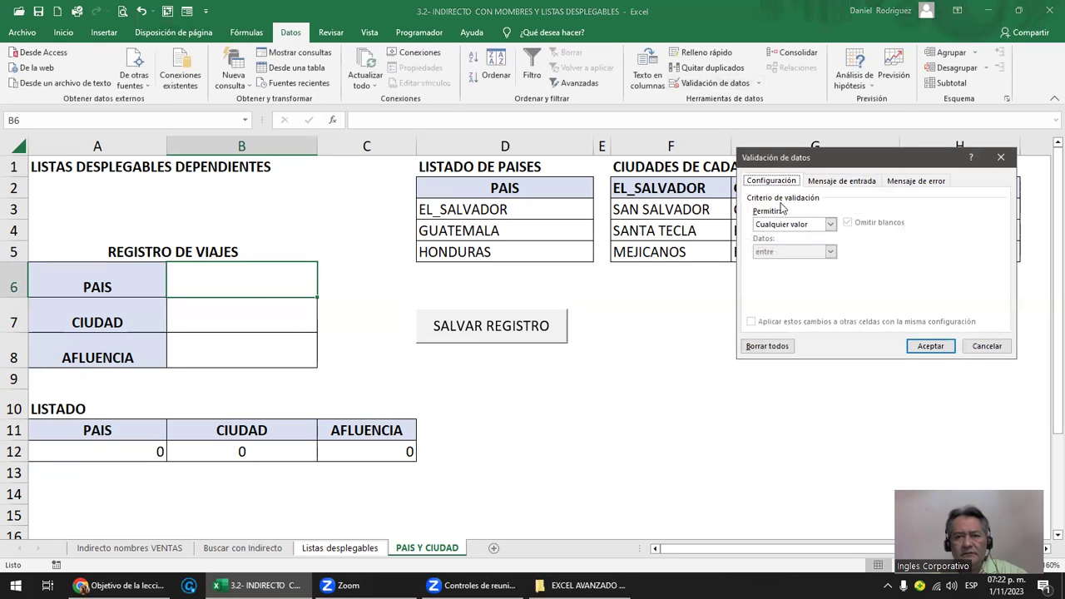
{"action": "left_click", "coordinate": [796, 224]}
{"action": "left_click", "coordinate": [774, 263]}
{"action": "left_click", "coordinate": [767, 279]}
{"action": "left_click_drag", "start_coordinate": [524, 212], "coordinate": [573, 254]}
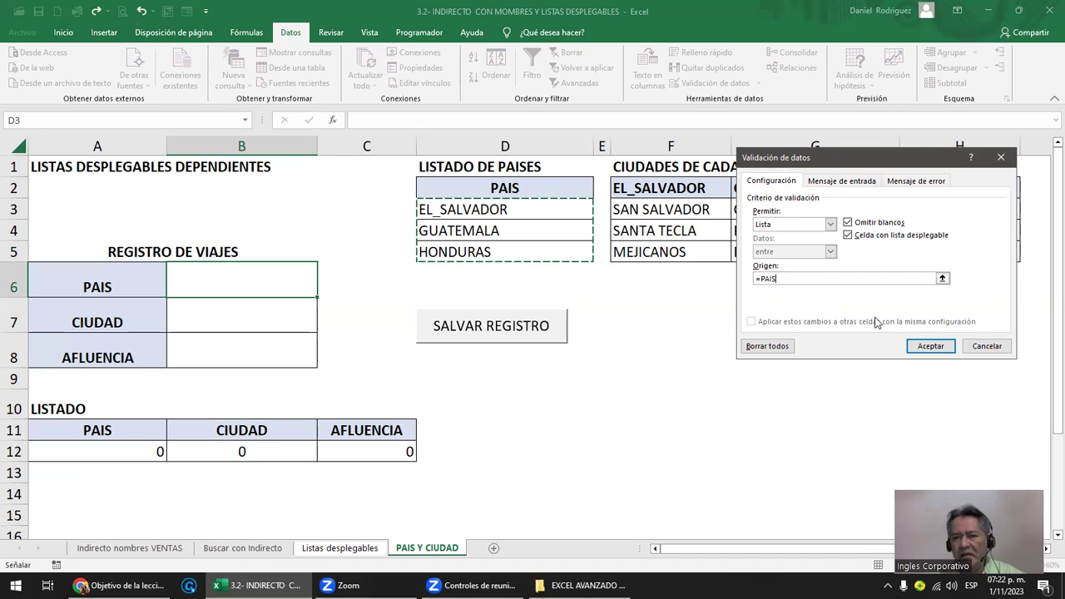
{"action": "left_click", "coordinate": [919, 344]}
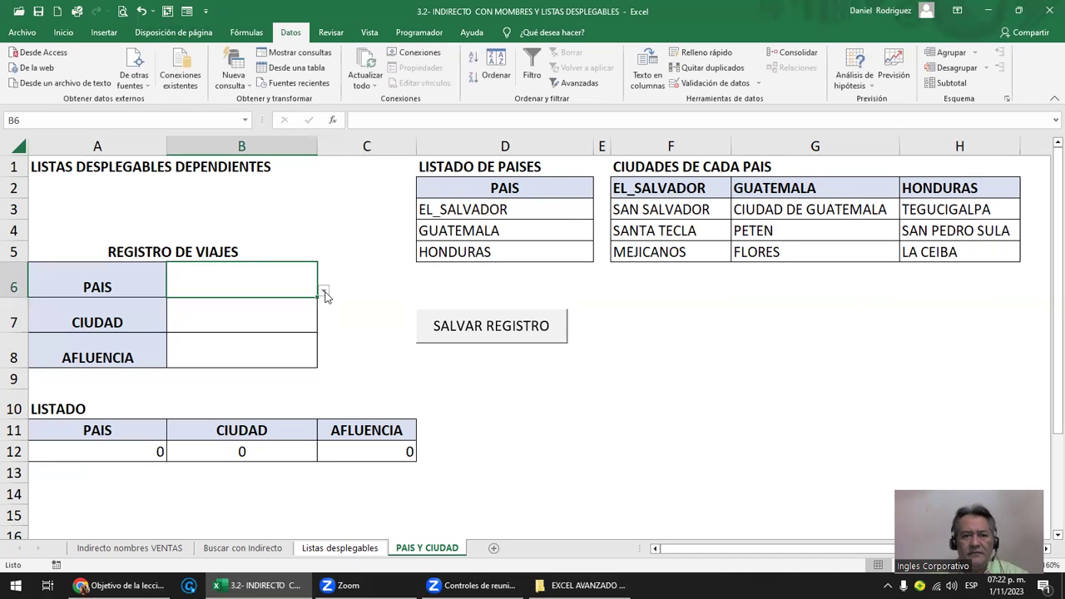
- Choose EL_SALVADOR from the country dropdown in B6 and locate its matching header in the city table
{"action": "left_click", "coordinate": [324, 293]}
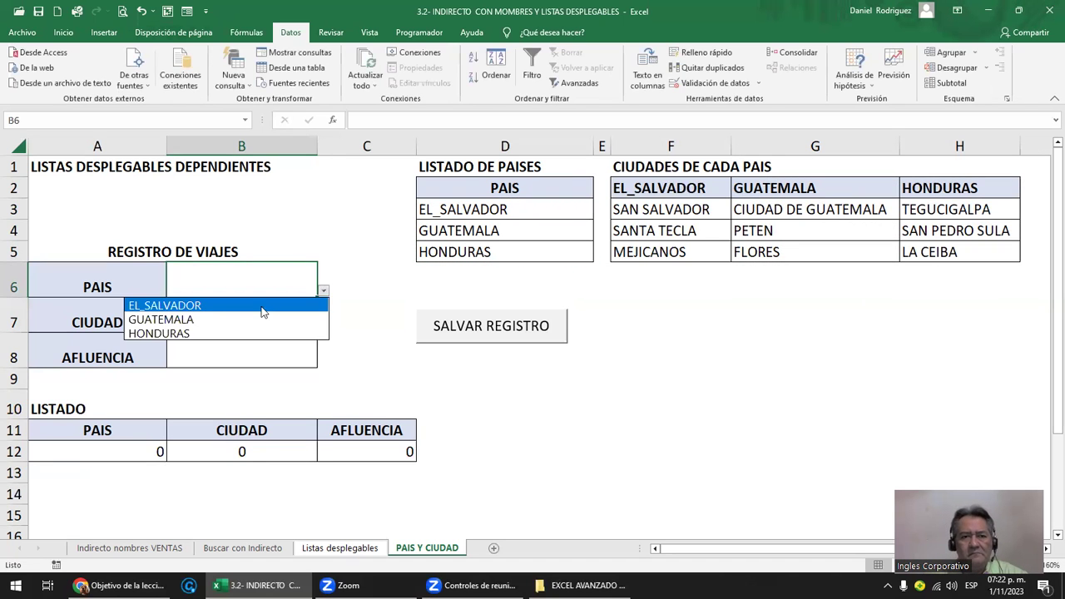
{"action": "left_click", "coordinate": [171, 308]}
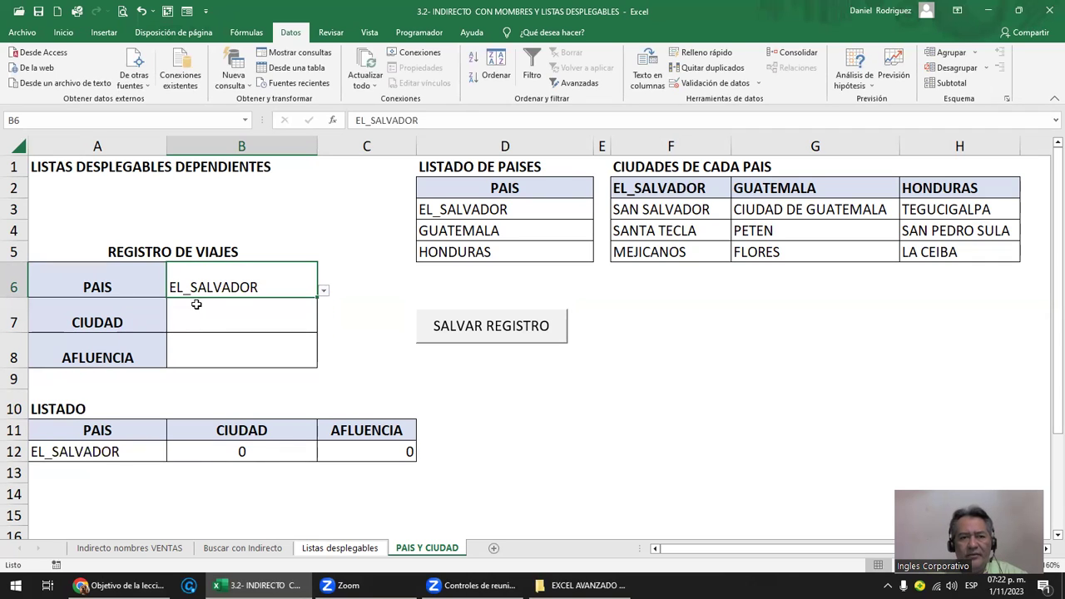
{"action": "left_click", "coordinate": [658, 190]}
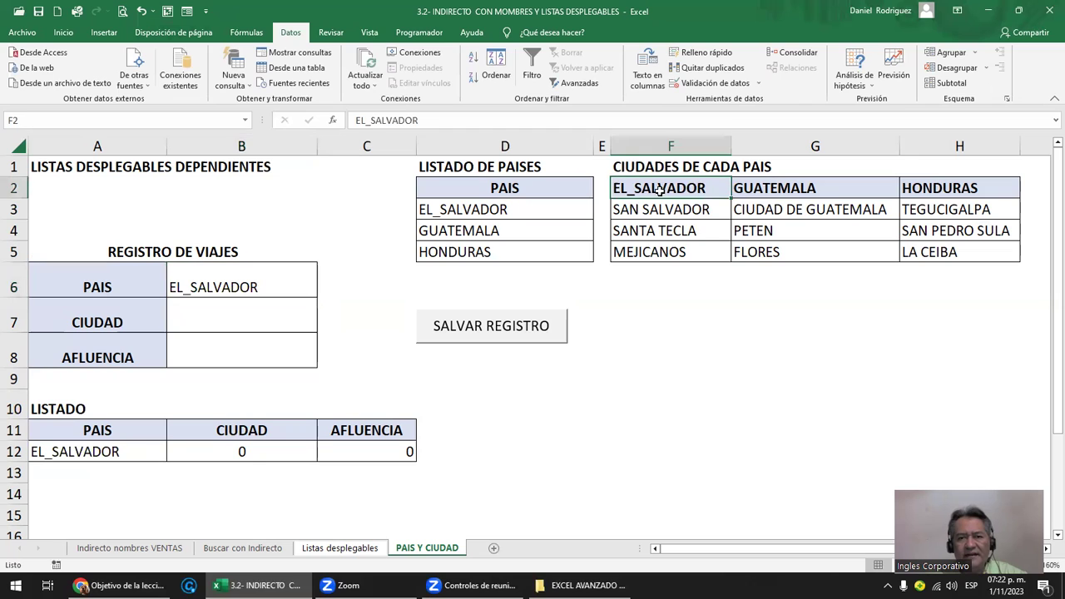
- Add list data validation to the city cell B7, with =INDIRECTO($B$6) as the source
{"action": "left_click", "coordinate": [238, 328]}
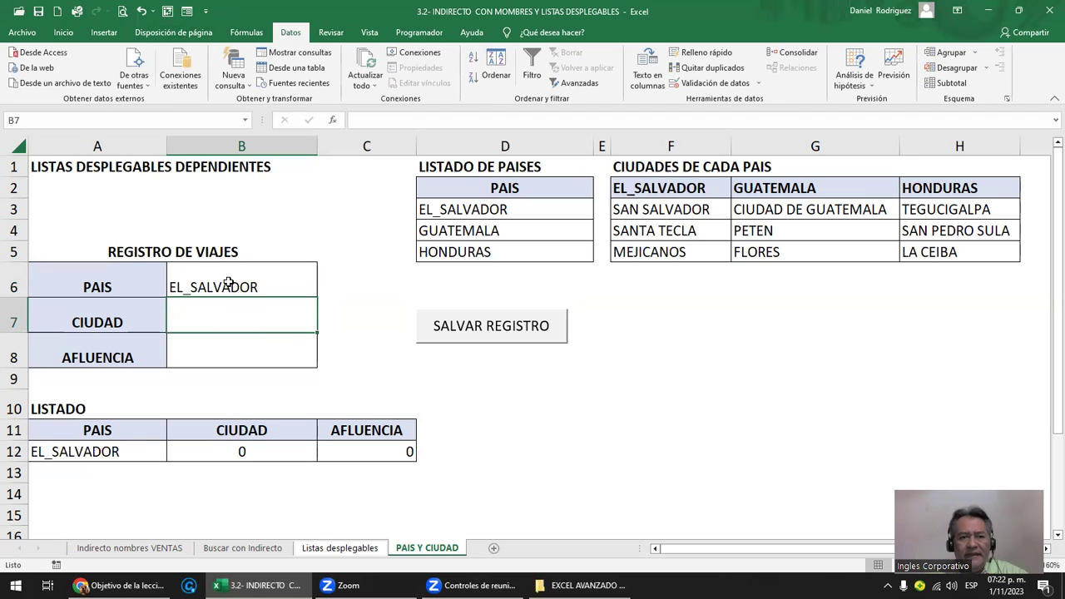
{"action": "right_click", "coordinate": [240, 318]}
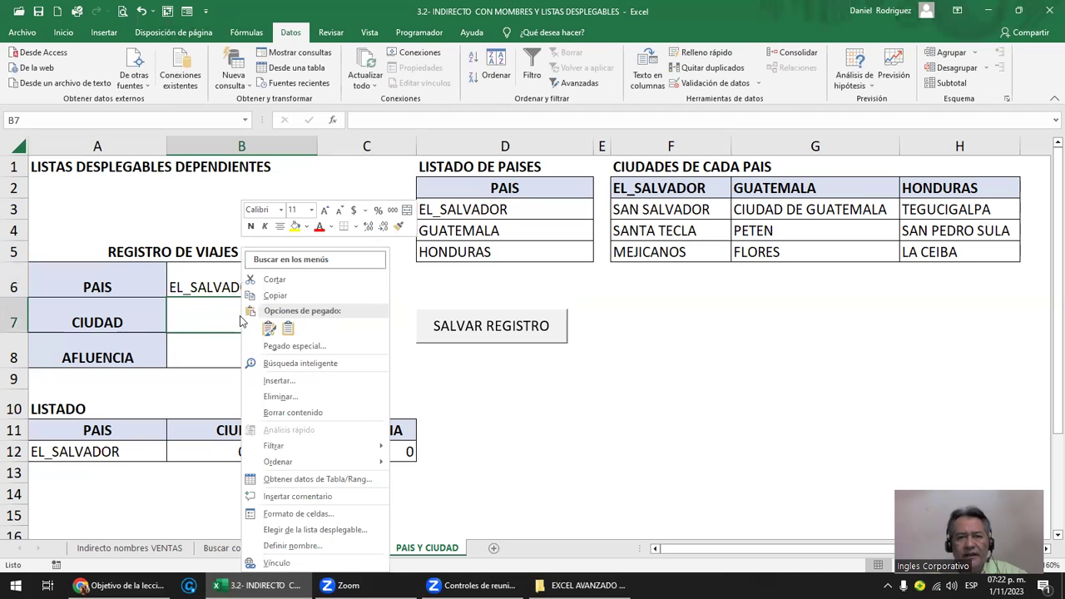
{"action": "left_click", "coordinate": [727, 84]}
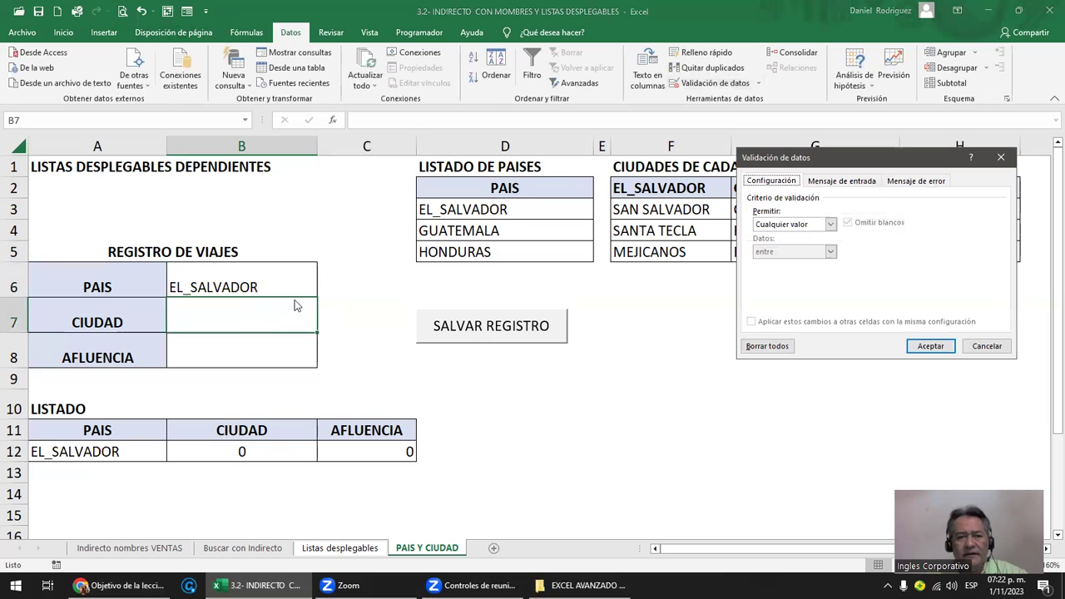
{"action": "key", "text": "Escape"}
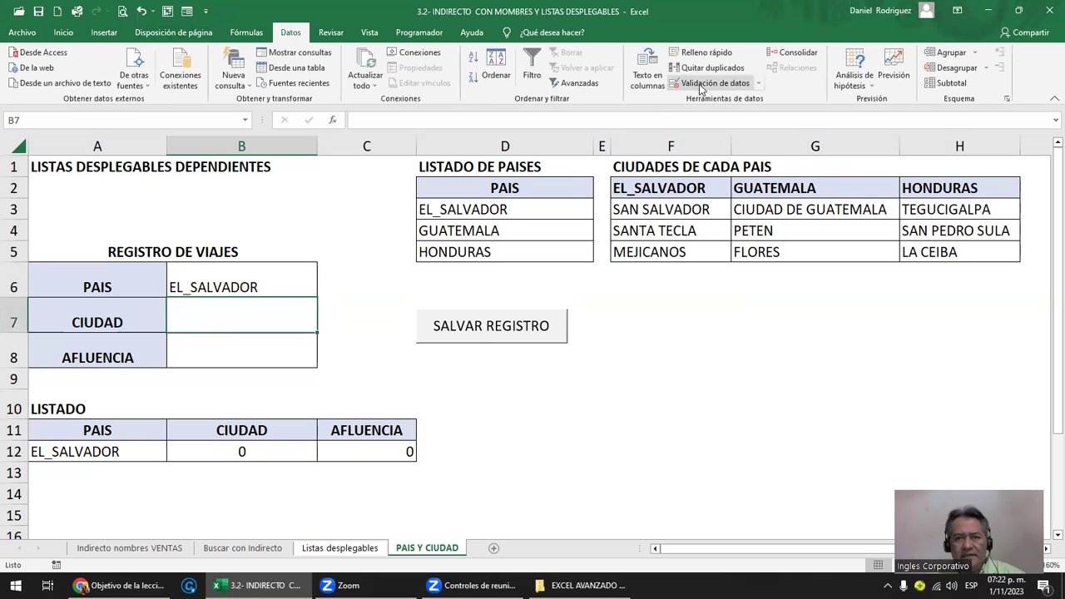
{"action": "left_click", "coordinate": [715, 83]}
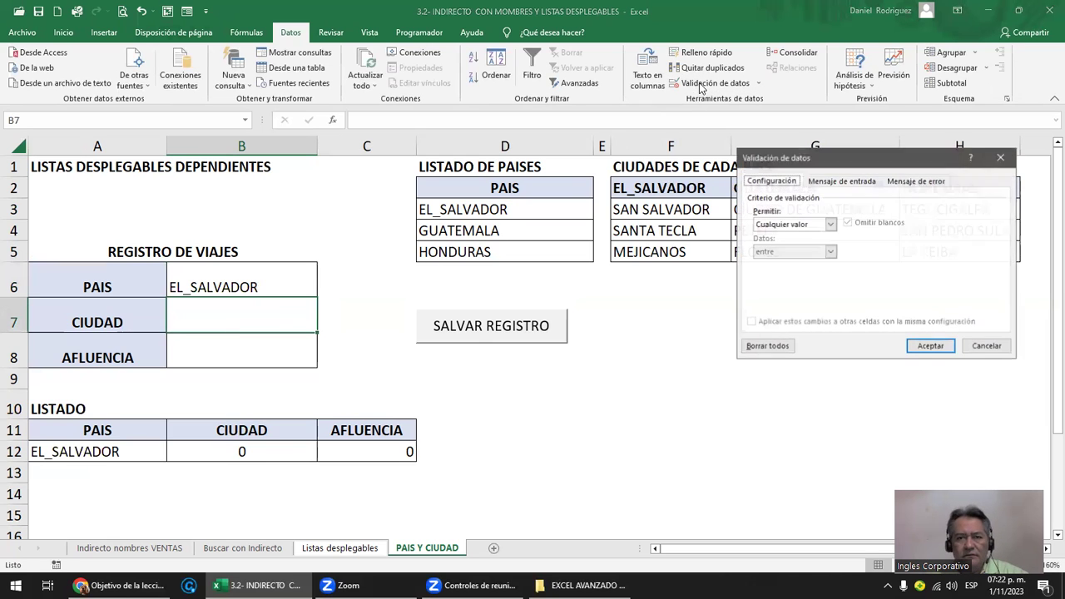
{"action": "left_click", "coordinate": [822, 225]}
{"action": "left_click", "coordinate": [786, 263]}
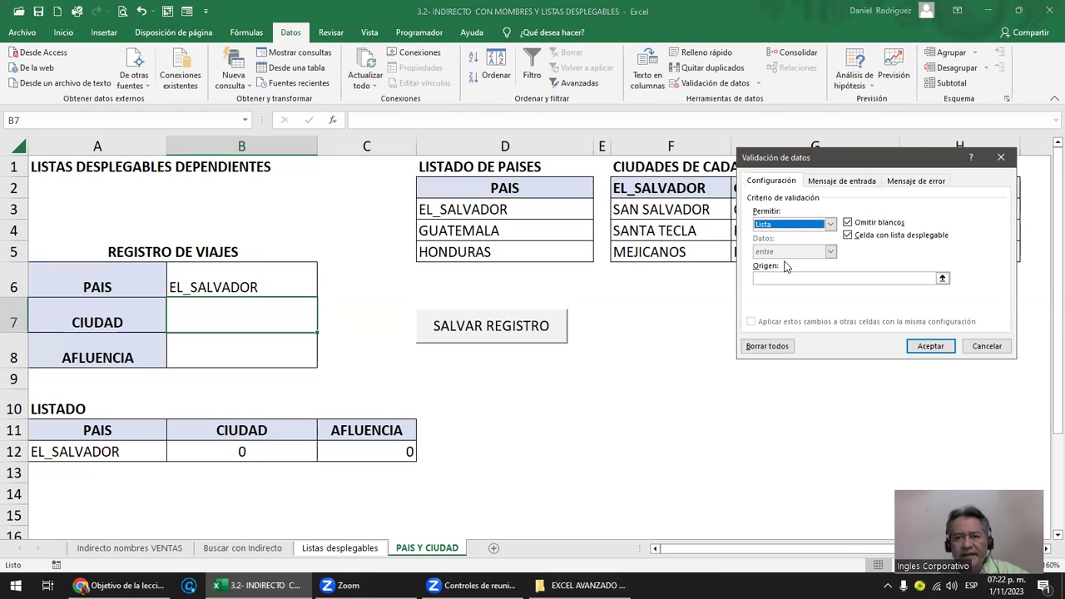
{"action": "left_click", "coordinate": [770, 278]}
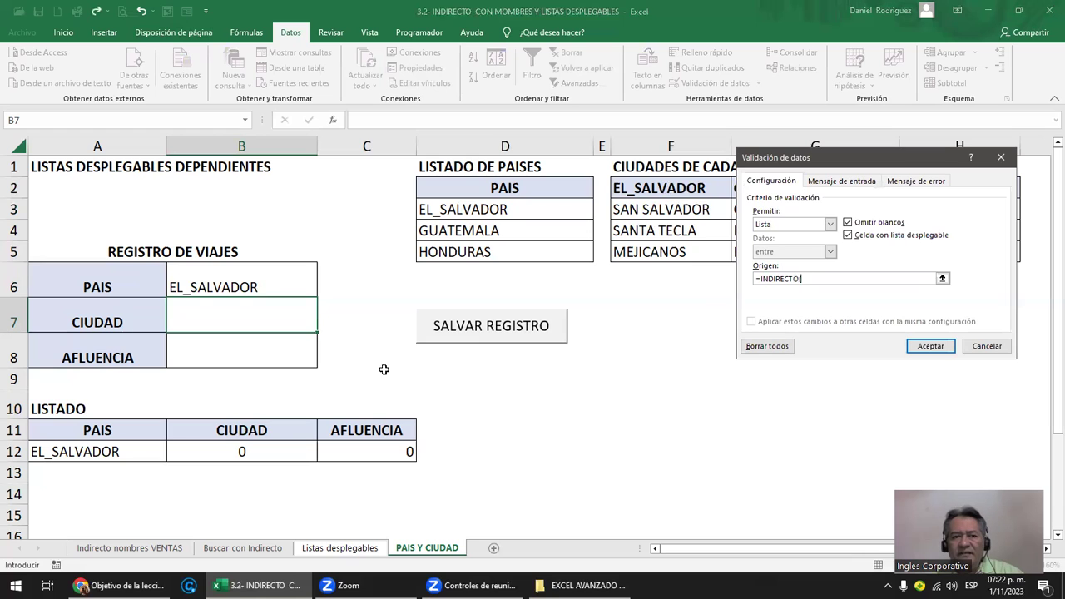
{"action": "left_click", "coordinate": [228, 284]}
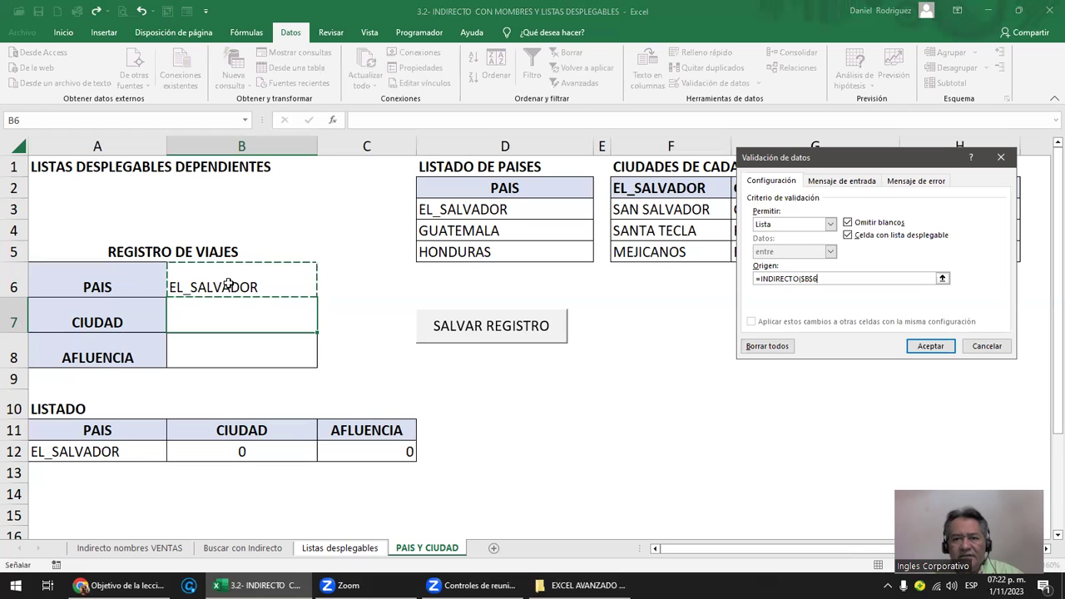
{"action": "type", "text": ")"}
{"action": "key", "text": "Return"}
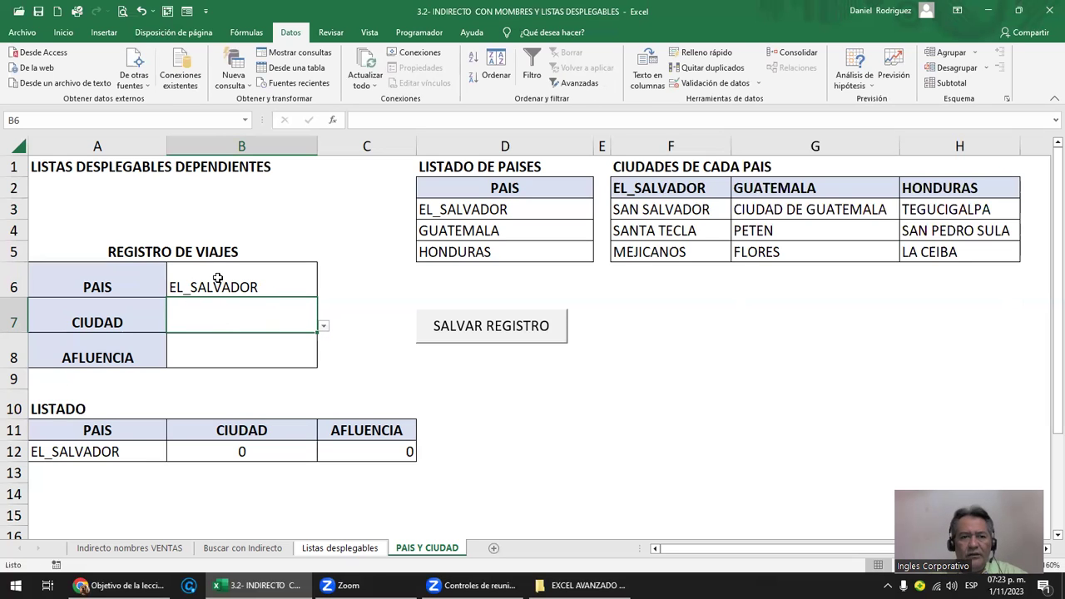
- Check the cities offered by the dropdown in B7 for EL_SALVADOR and compare the country with the defined names
{"action": "left_click", "coordinate": [333, 322]}
{"action": "left_click", "coordinate": [307, 336]}
{"action": "left_click", "coordinate": [321, 328]}
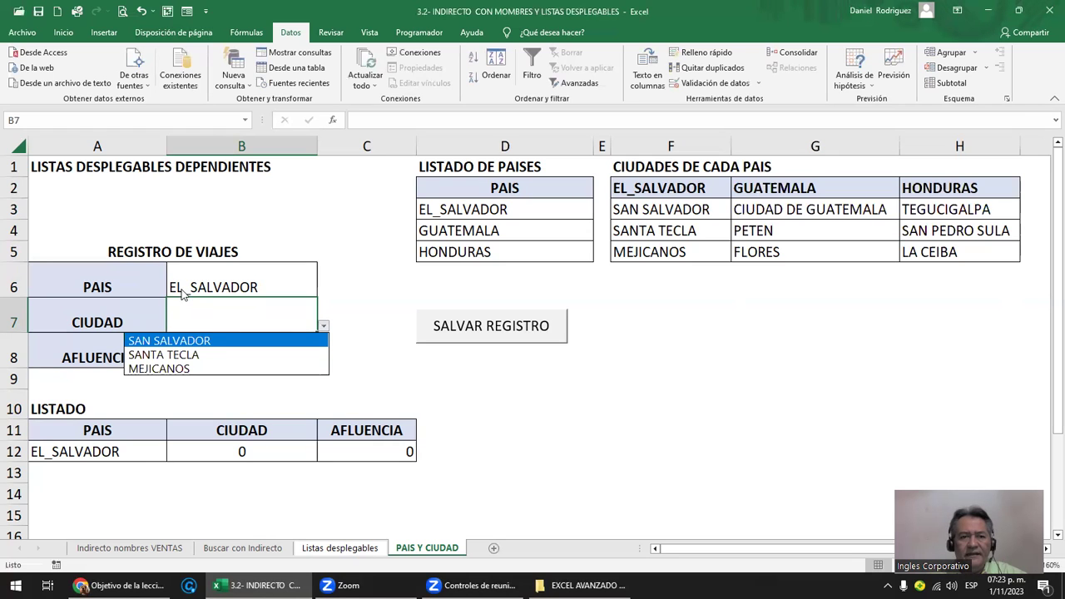
{"action": "left_click", "coordinate": [244, 120]}
{"action": "left_click", "coordinate": [244, 120]}
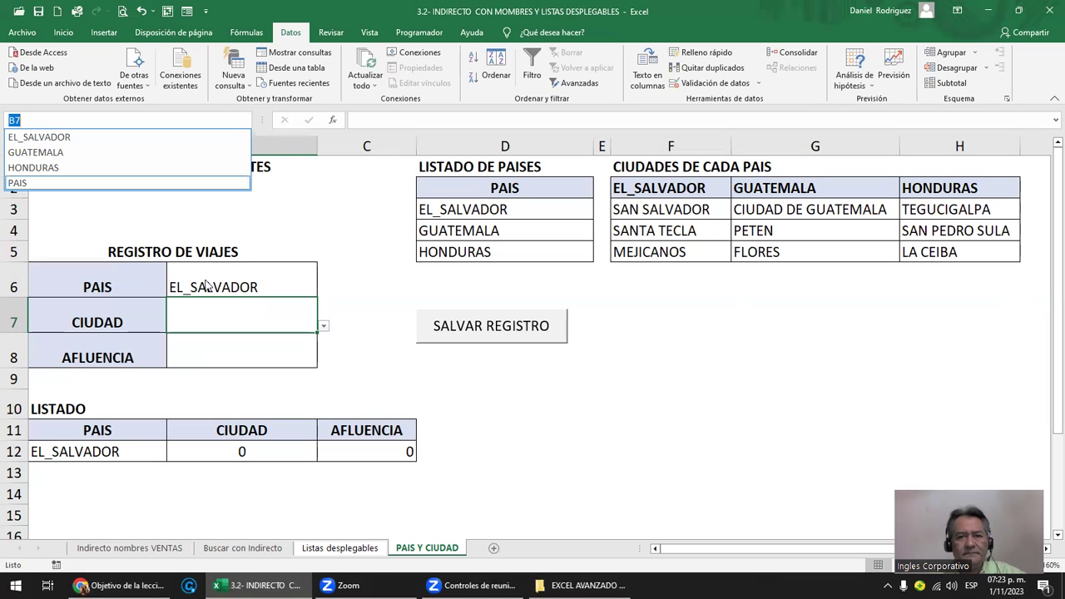
{"action": "left_click", "coordinate": [324, 327]}
{"action": "left_click", "coordinate": [323, 327]}
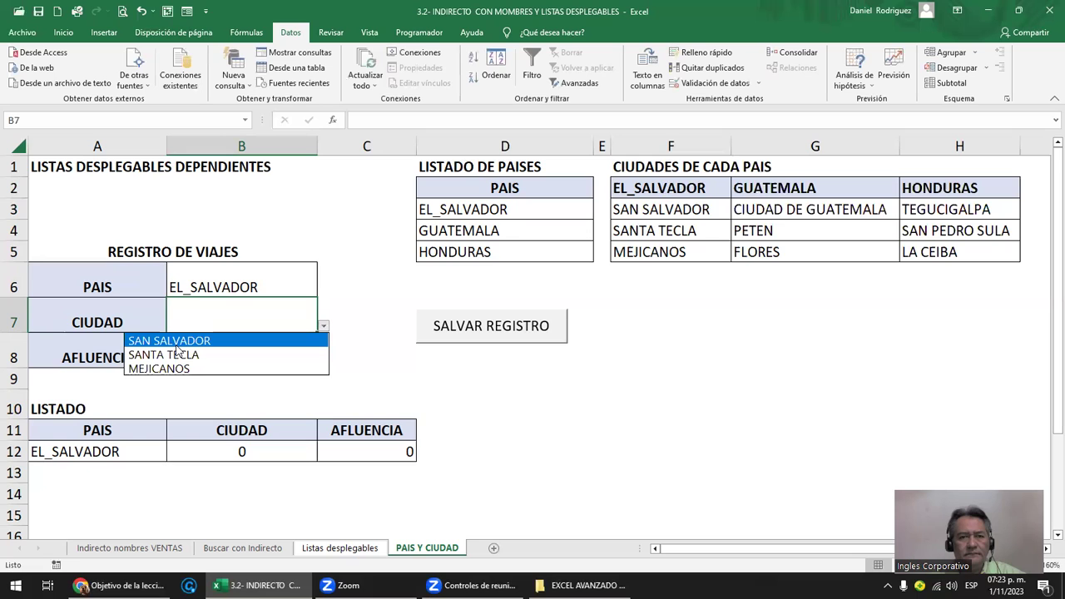
- Replace the first country in the LISTADO DE PAISES, cell D3, with SV
{"action": "left_click", "coordinate": [465, 208]}
{"action": "left_click", "coordinate": [473, 215]}
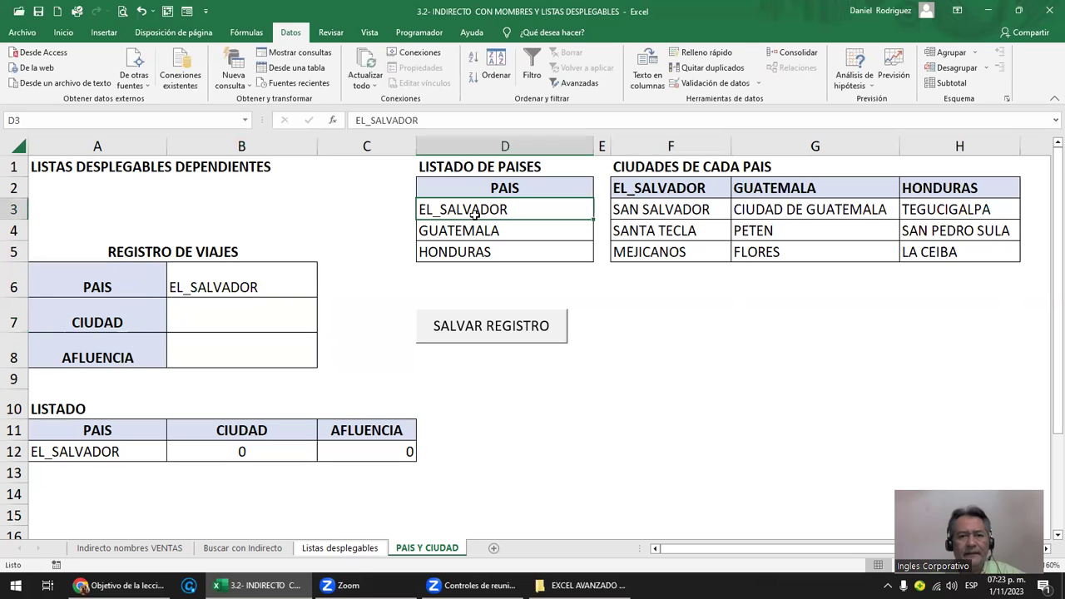
{"action": "type", "text": "SV"}
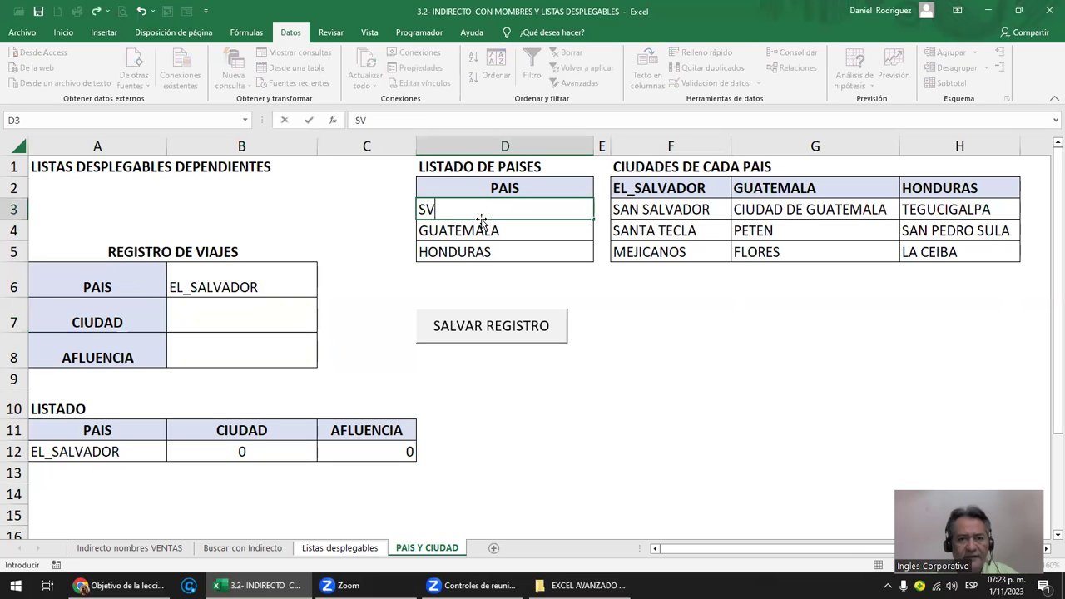
{"action": "key", "text": "Return"}
- Choose SV as the country in B6 and check whether a defined name matches it for the city dropdown
{"action": "left_click", "coordinate": [272, 289]}
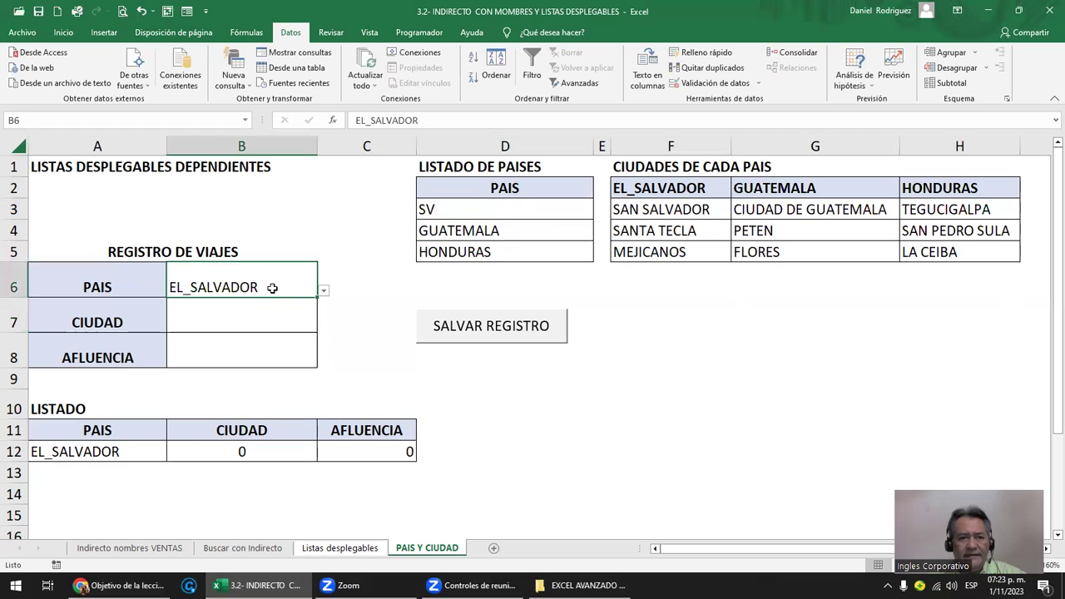
{"action": "left_click", "coordinate": [323, 293]}
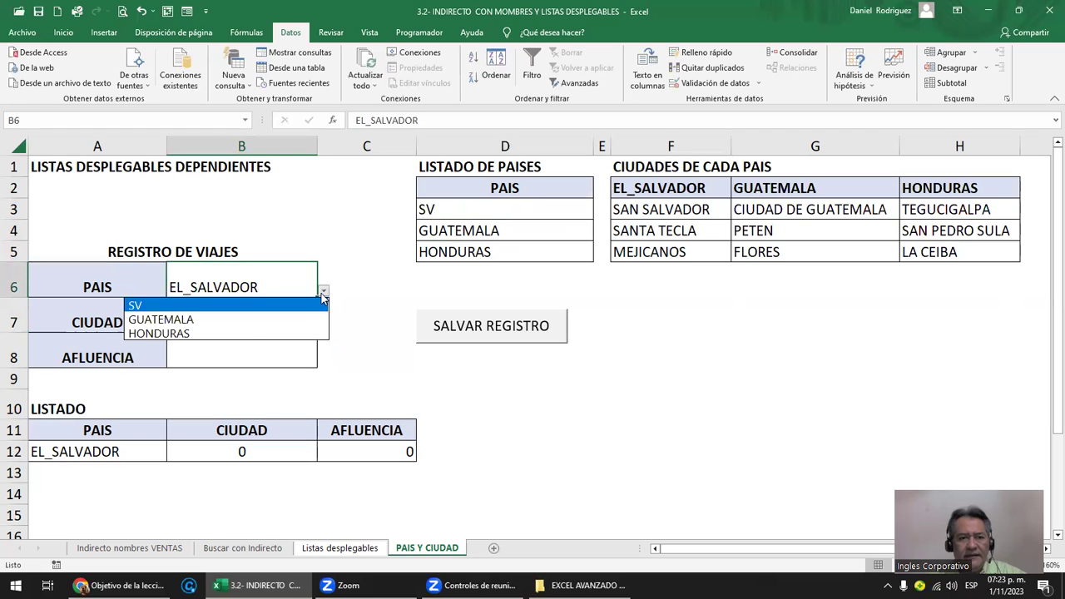
{"action": "left_click", "coordinate": [190, 303]}
{"action": "left_click", "coordinate": [214, 330]}
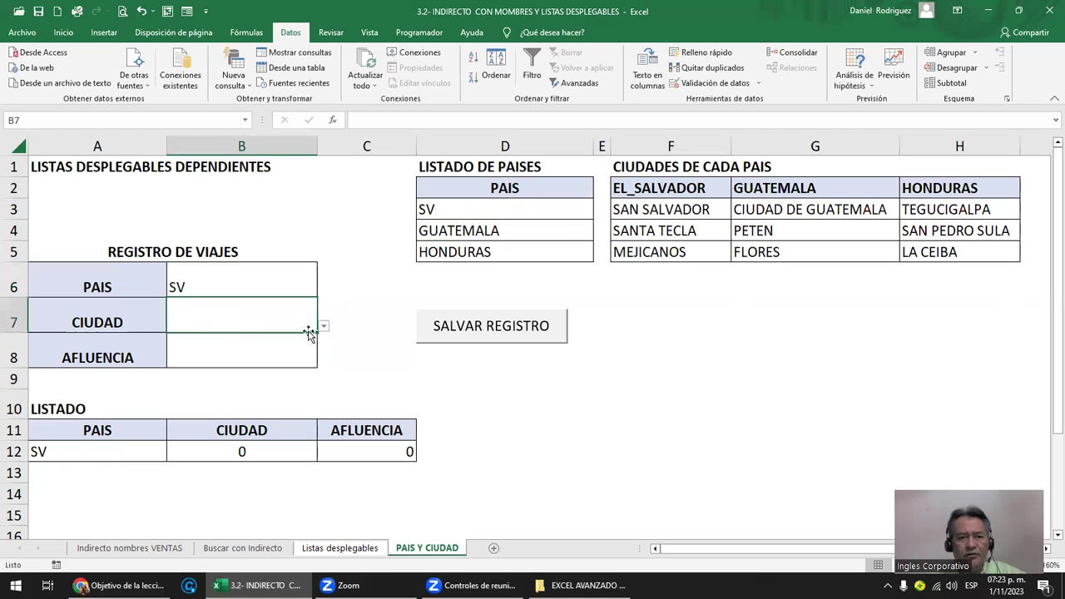
{"action": "left_click", "coordinate": [246, 121]}
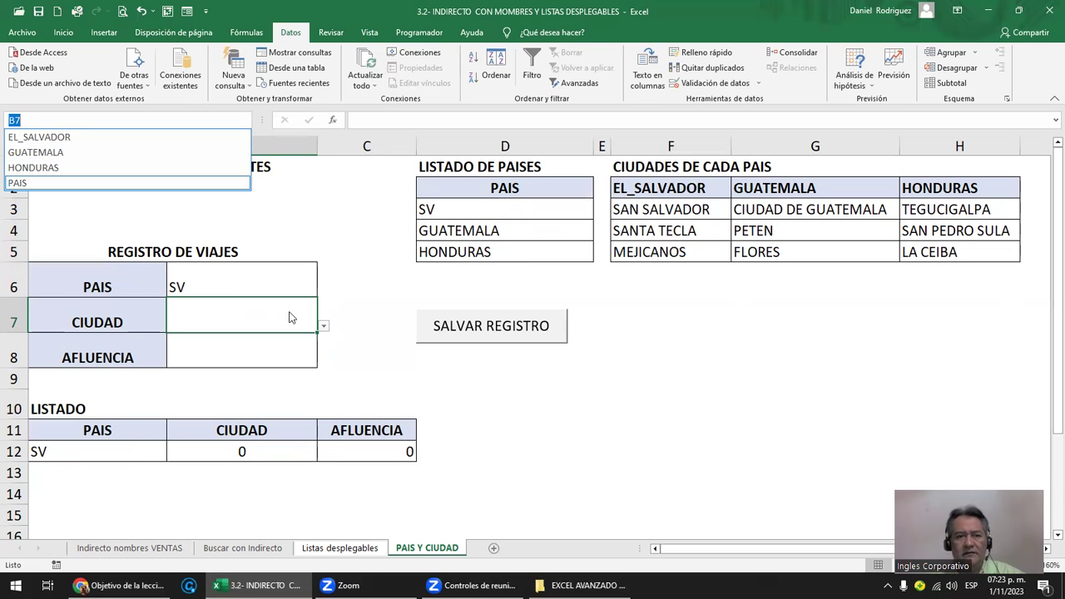
- Fill the trip form with EL_SALVADOR as the country in B6, SANTA TECLA as the city in B7 and 25 as the AFLUENCIA
{"action": "left_click", "coordinate": [241, 267]}
{"action": "left_click", "coordinate": [479, 213]}
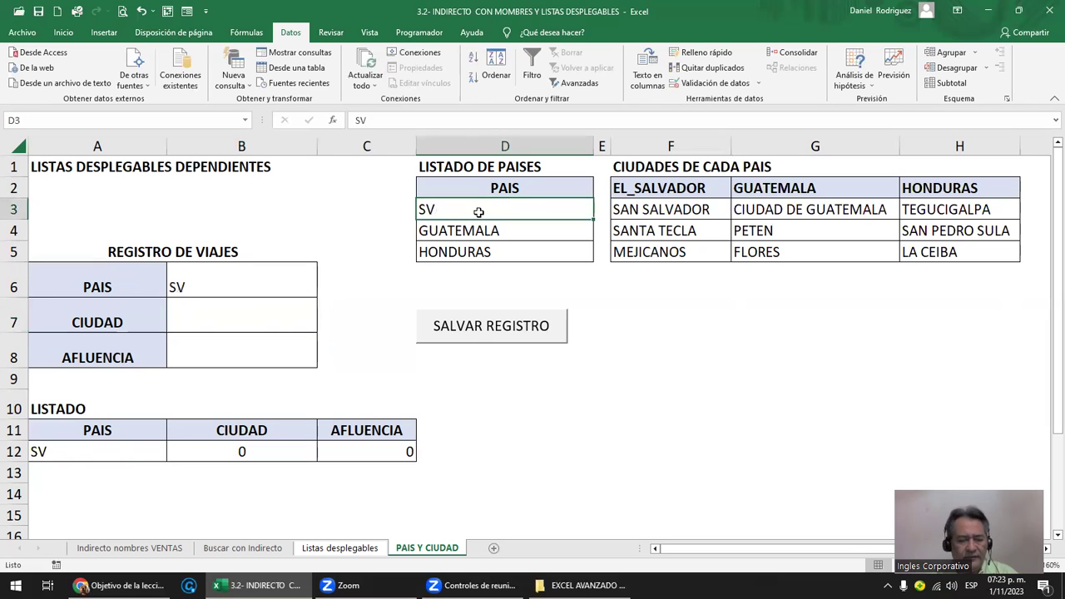
{"action": "left_click", "coordinate": [309, 320]}
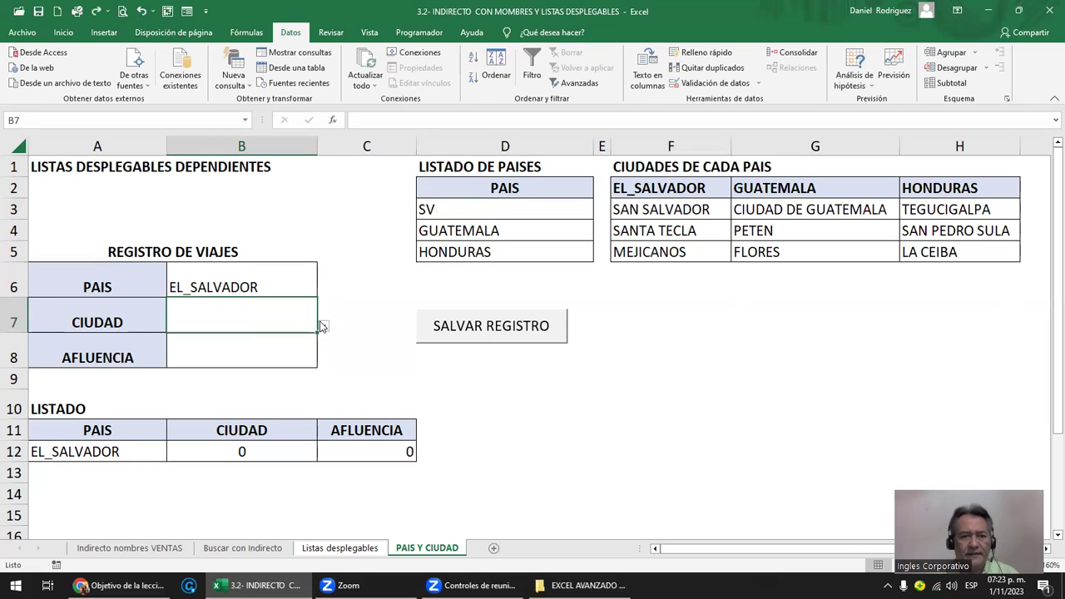
{"action": "left_click", "coordinate": [323, 325]}
{"action": "left_click", "coordinate": [239, 357]}
{"action": "left_click", "coordinate": [213, 354]}
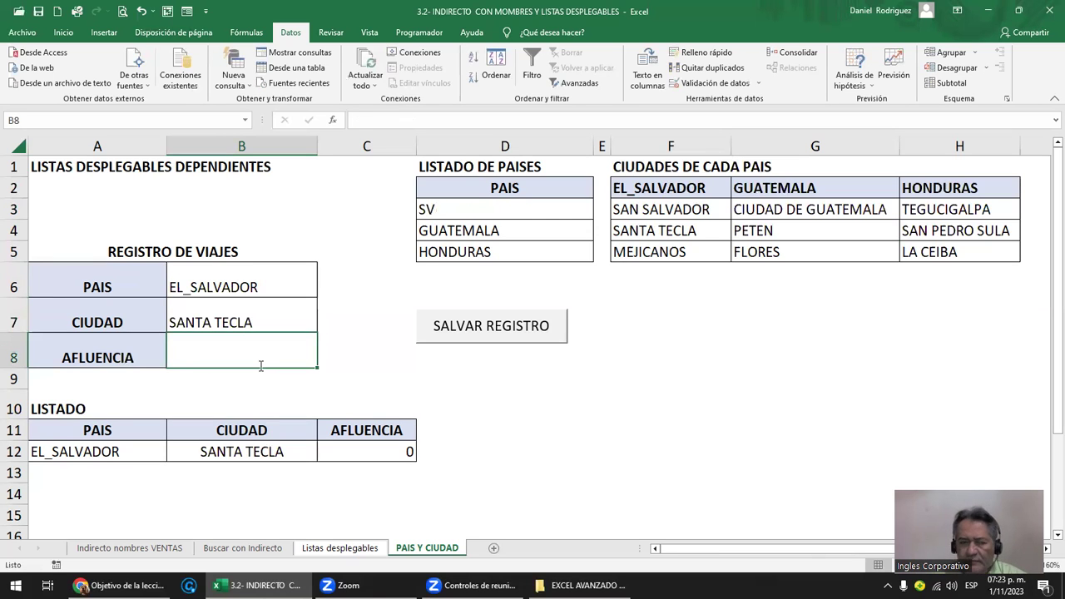
{"action": "type", "text": "25"}
{"action": "key", "text": "Return"}
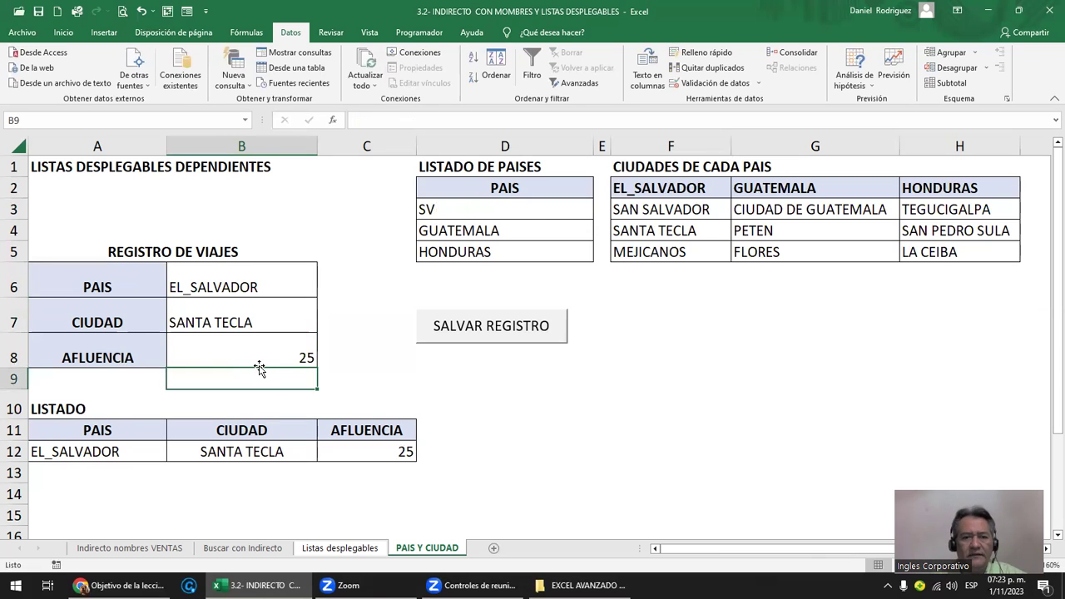
- Compare the first LISTADO row, A12:C12, with the REGISTRO DE VIAJES entries in B6:B8
{"action": "left_click_drag", "start_coordinate": [67, 456], "coordinate": [329, 457]}
{"action": "left_click_drag", "start_coordinate": [253, 287], "coordinate": [271, 356]}
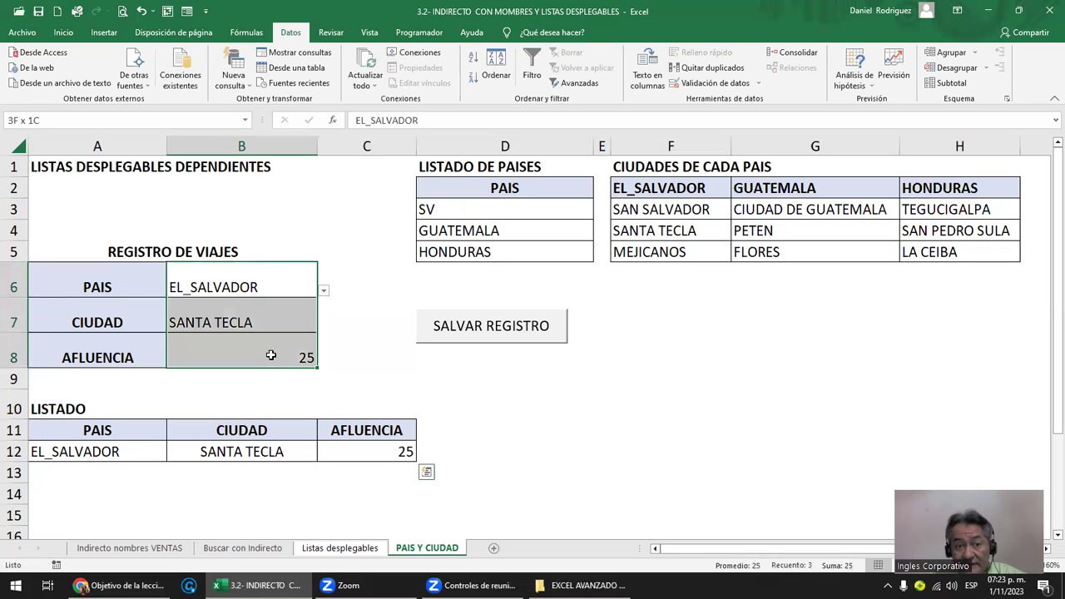
{"action": "left_click_drag", "start_coordinate": [260, 288], "coordinate": [272, 356]}
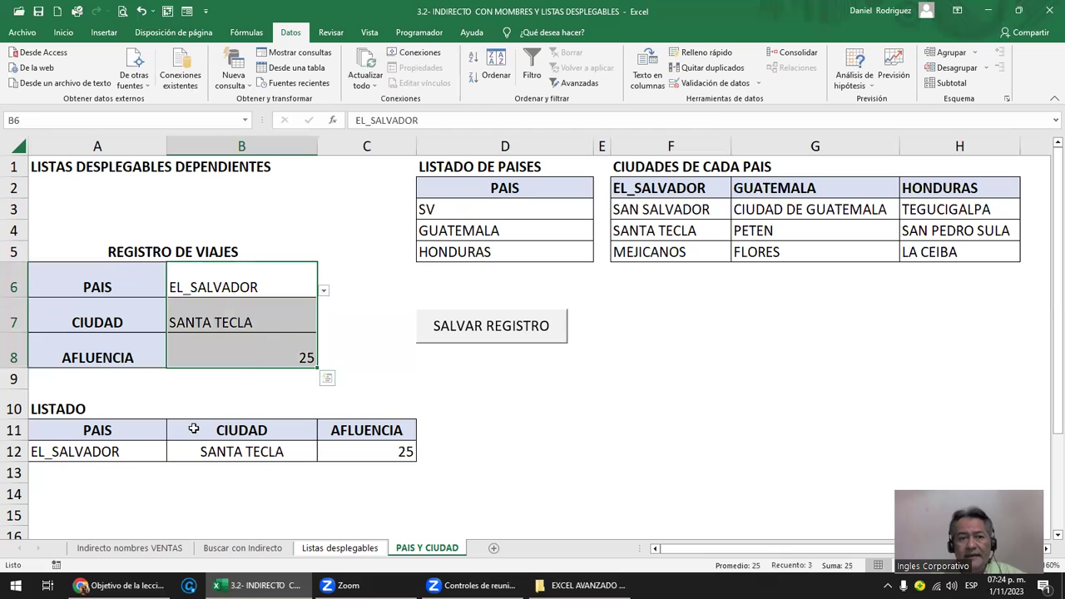
{"action": "left_click_drag", "start_coordinate": [96, 459], "coordinate": [350, 466]}
{"action": "key", "text": "ctrl+c"}
{"action": "key", "text": "Down"}
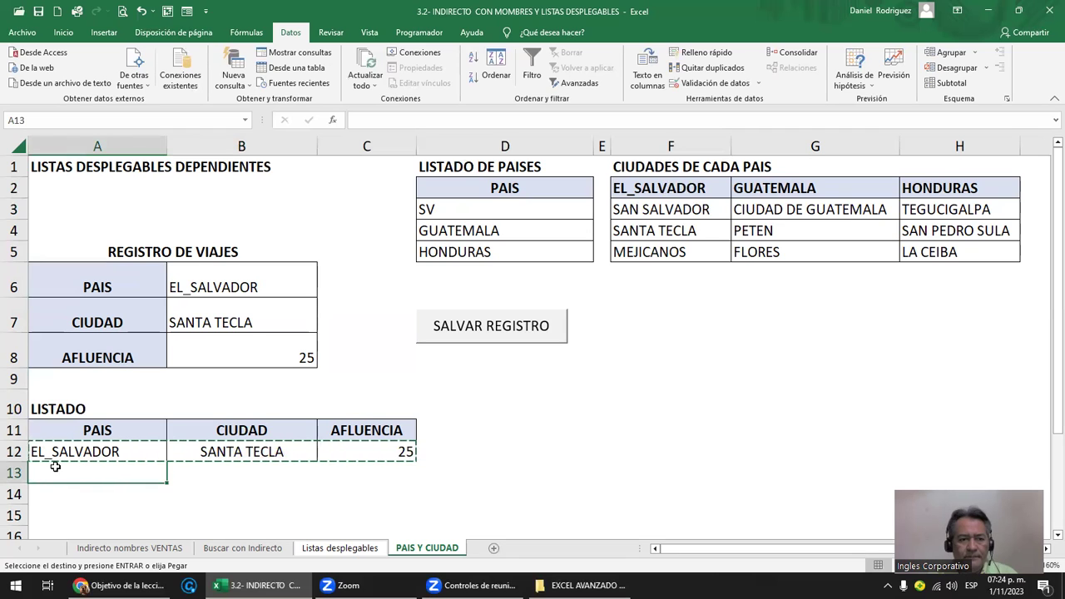
{"action": "key", "text": "Escape"}
- Copy the LISTADO row A12:C12 and try to paste it into row 13, checking the paste options offered there
{"action": "left_click_drag", "start_coordinate": [46, 453], "coordinate": [343, 445]}
{"action": "key", "text": "ctrl+c"}
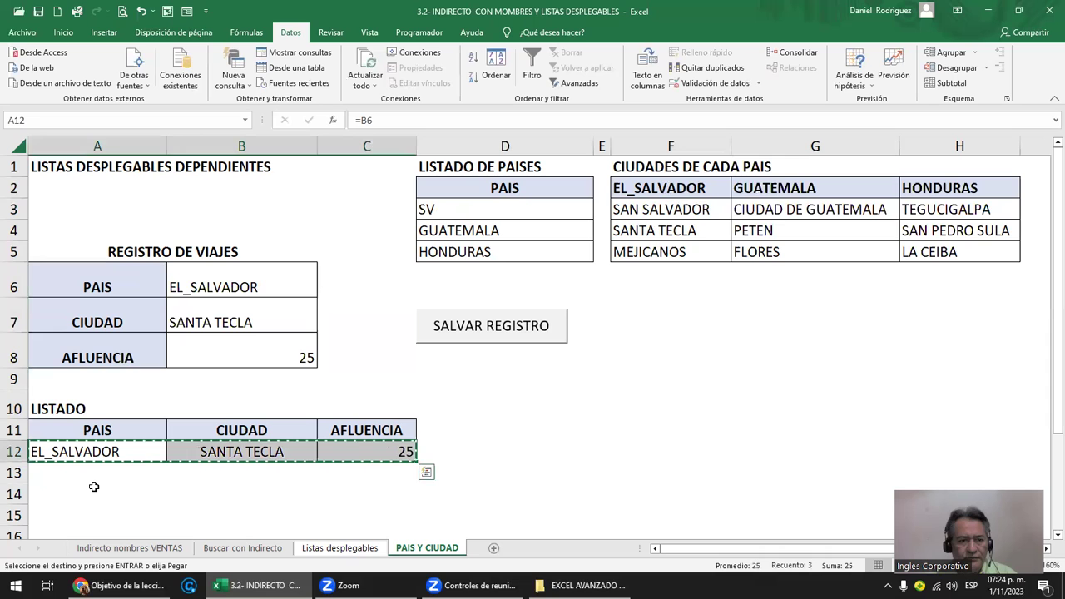
{"action": "right_click", "coordinate": [77, 472]}
{"action": "left_click", "coordinate": [109, 231]}
{"action": "left_click", "coordinate": [54, 470]}
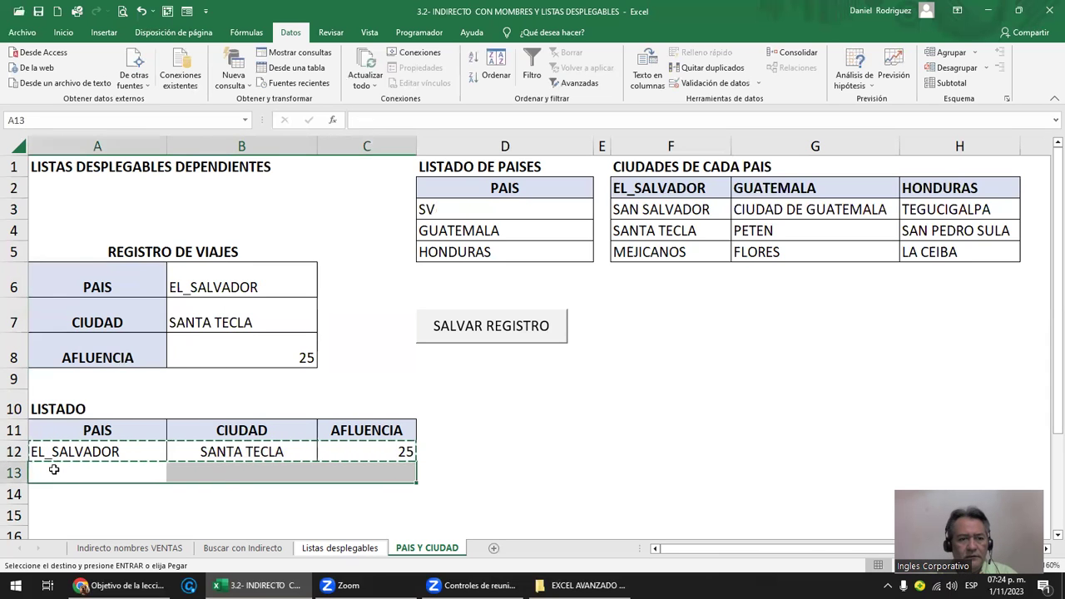
{"action": "right_click", "coordinate": [54, 469]}
{"action": "mouse_move", "coordinate": [199, 250]}
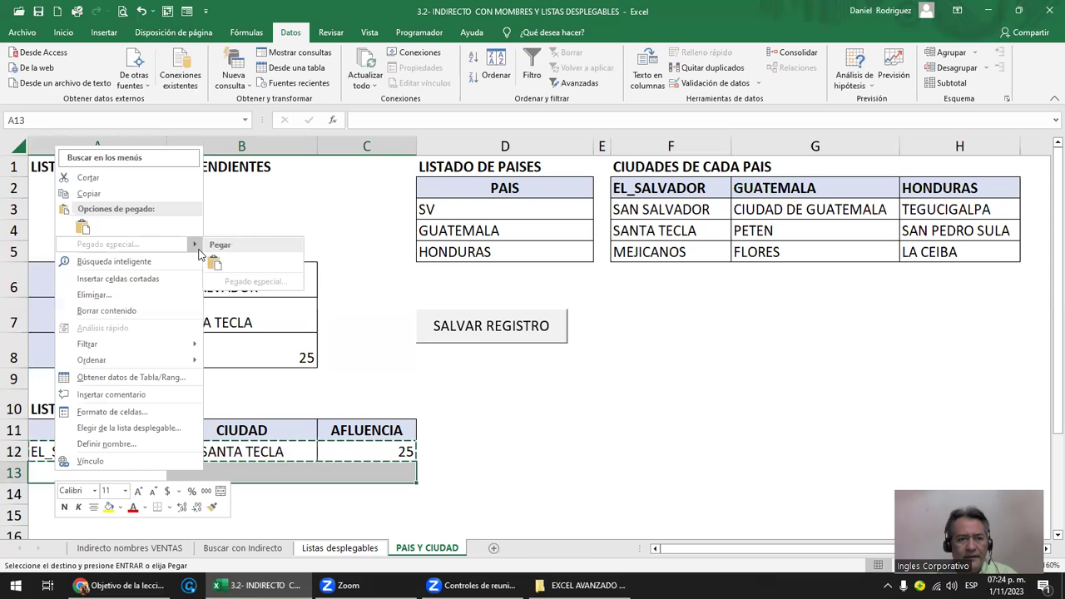
{"action": "left_click", "coordinate": [41, 451]}
- Paste the copied LISTADO row A12:C12 as values only into row 13 and undo the paste
{"action": "left_click_drag", "start_coordinate": [42, 451], "coordinate": [399, 454]}
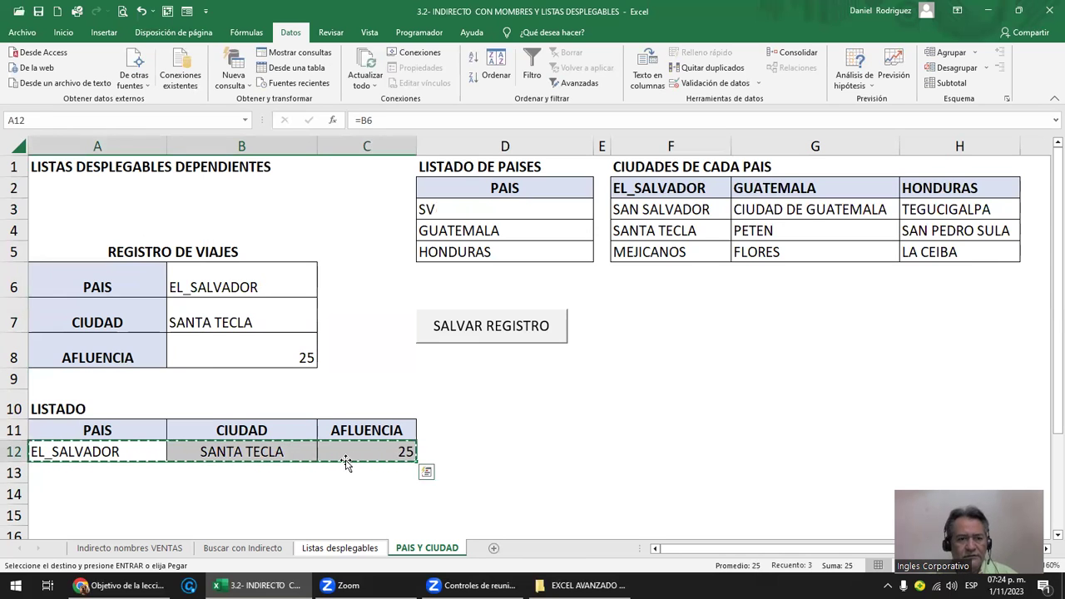
{"action": "key", "text": "Down"}
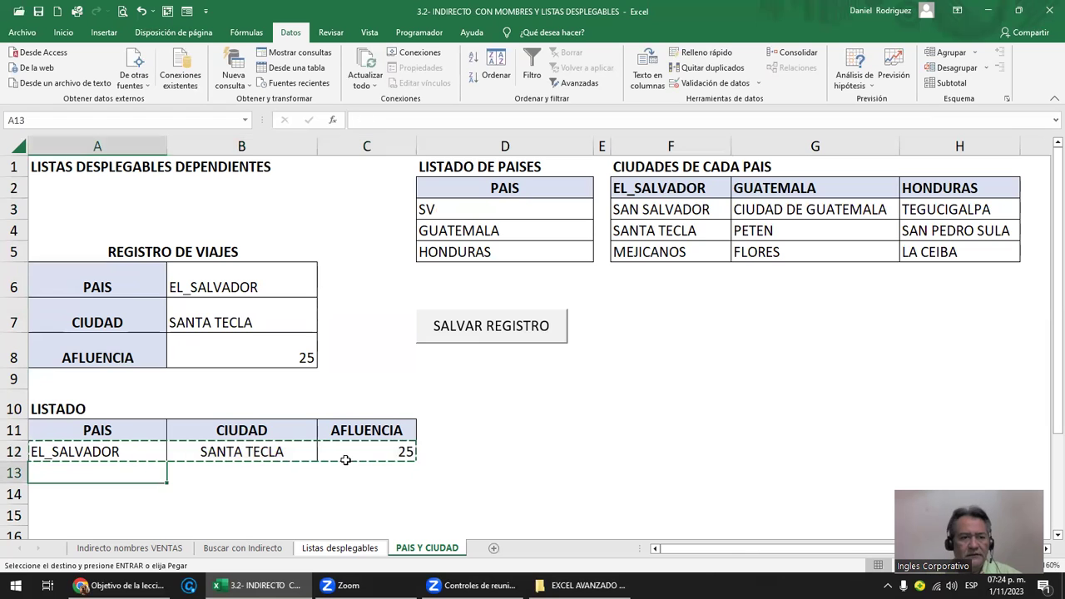
{"action": "left_click", "coordinate": [60, 33]}
{"action": "left_click", "coordinate": [20, 81]}
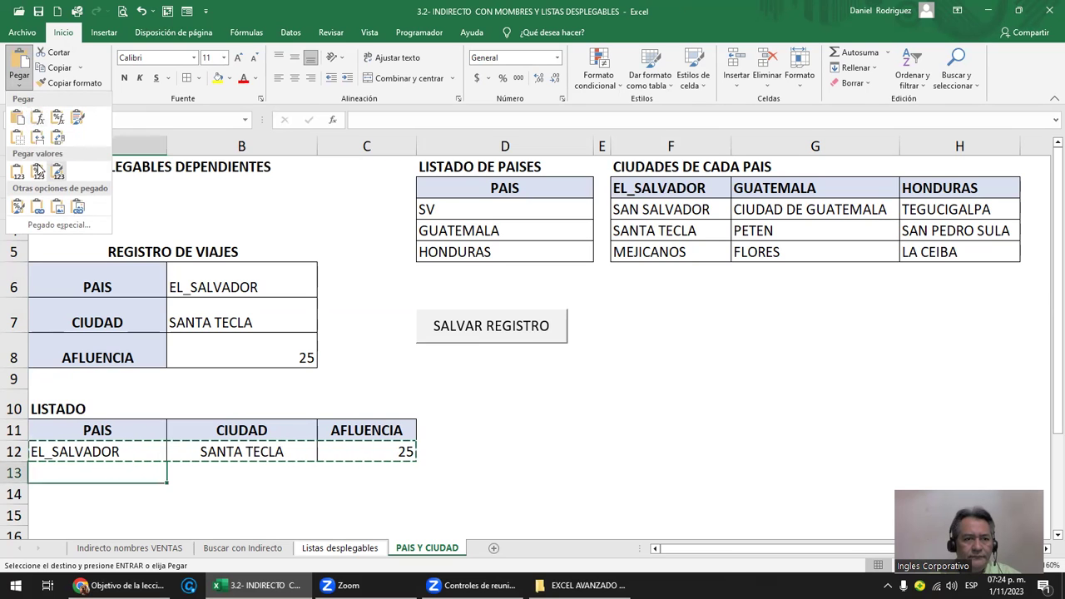
{"action": "left_click", "coordinate": [18, 173]}
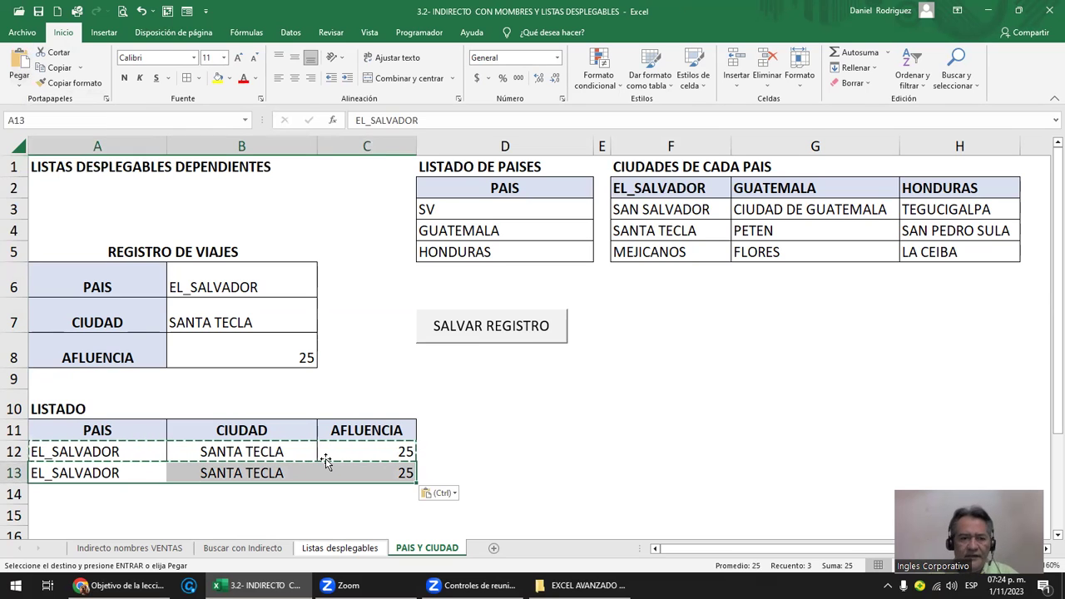
{"action": "key", "text": "ctrl+z"}
- Copy the LISTADO row A12:C12 with its formulas into row 13
{"action": "key", "text": "Up"}
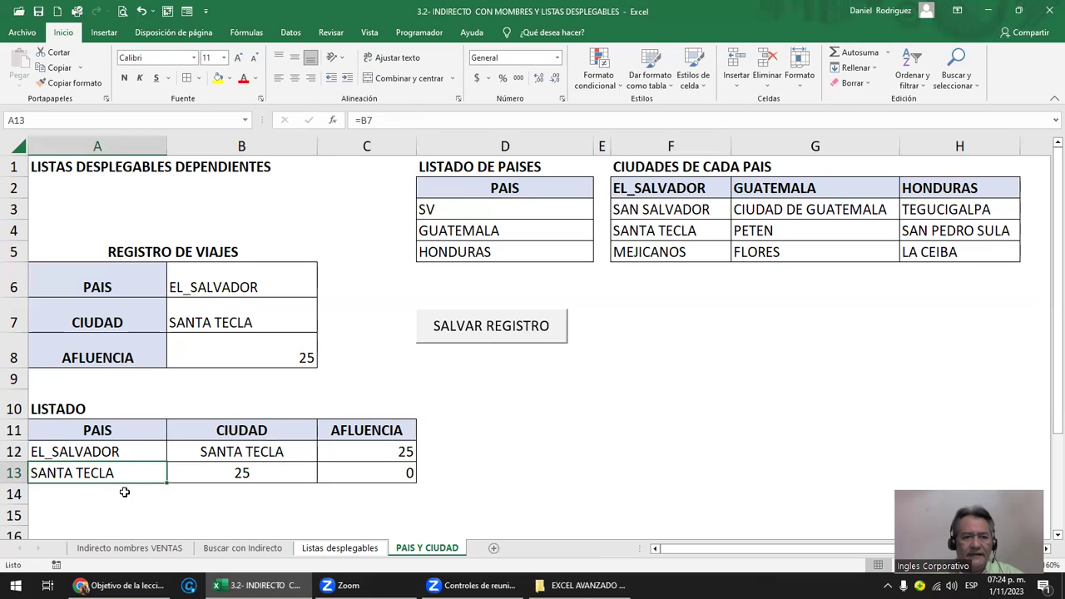
{"action": "left_click", "coordinate": [119, 453]}
{"action": "left_click", "coordinate": [83, 473]}
{"action": "key", "text": "Up"}
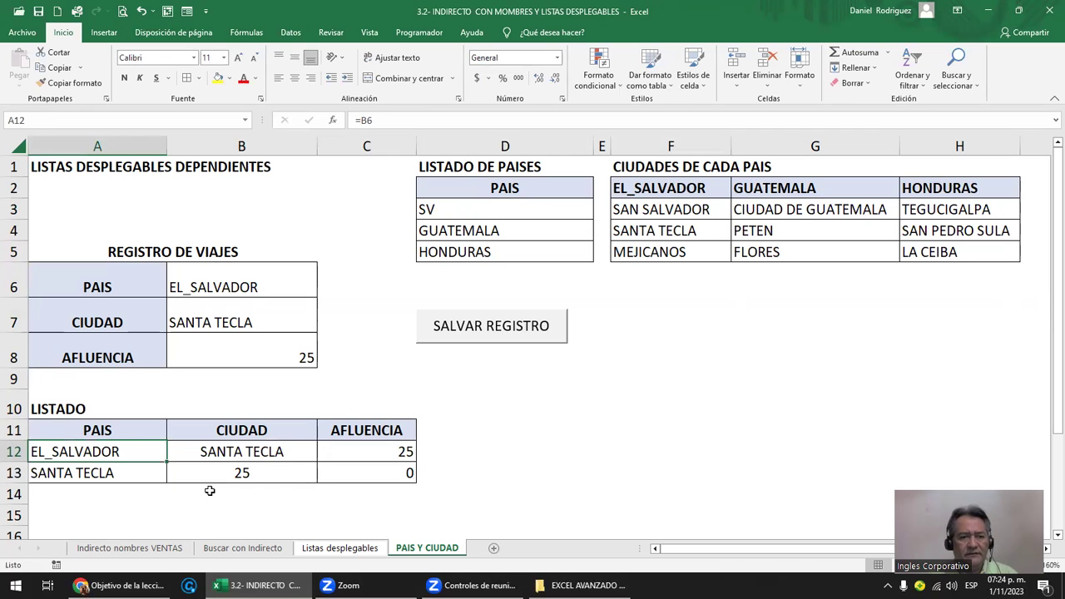
{"action": "key", "text": "shift+Right"}
{"action": "key", "text": "shift+Right"}
{"action": "key", "text": "ctrl+c"}
{"action": "key", "text": "Down"}
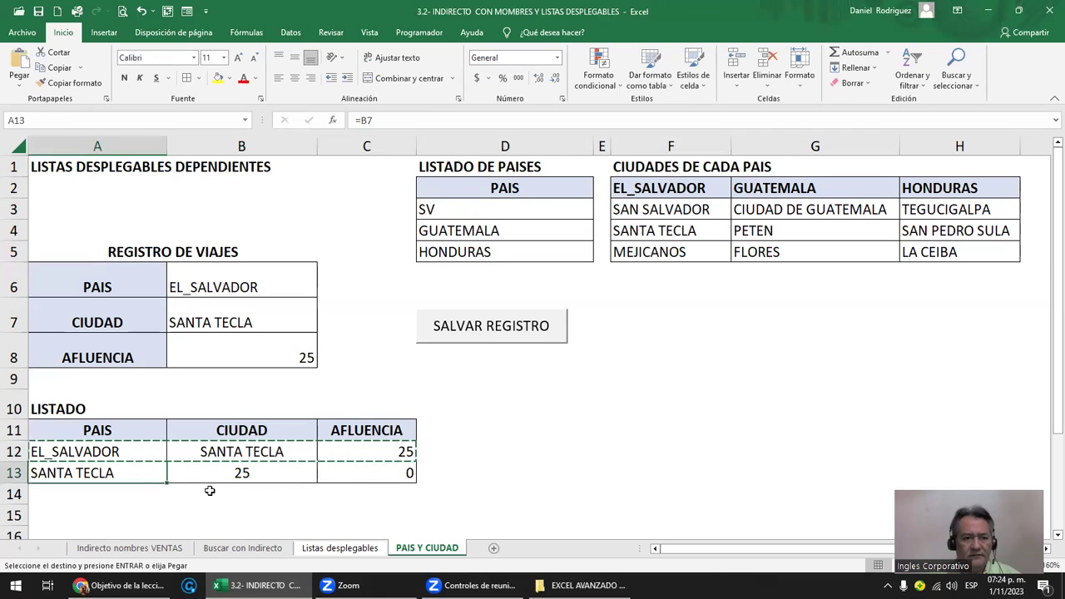
{"action": "key", "text": "Return"}
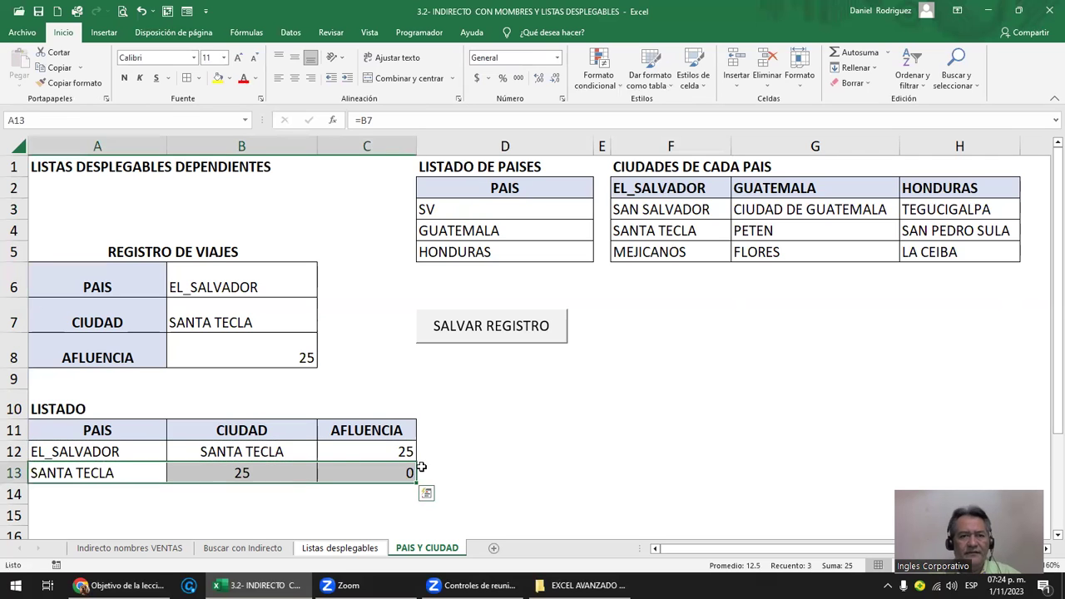
- Choose GUATEMALA as the country in B6 and PETEN as the city in B7
{"action": "left_click", "coordinate": [493, 460]}
{"action": "left_click", "coordinate": [227, 289]}
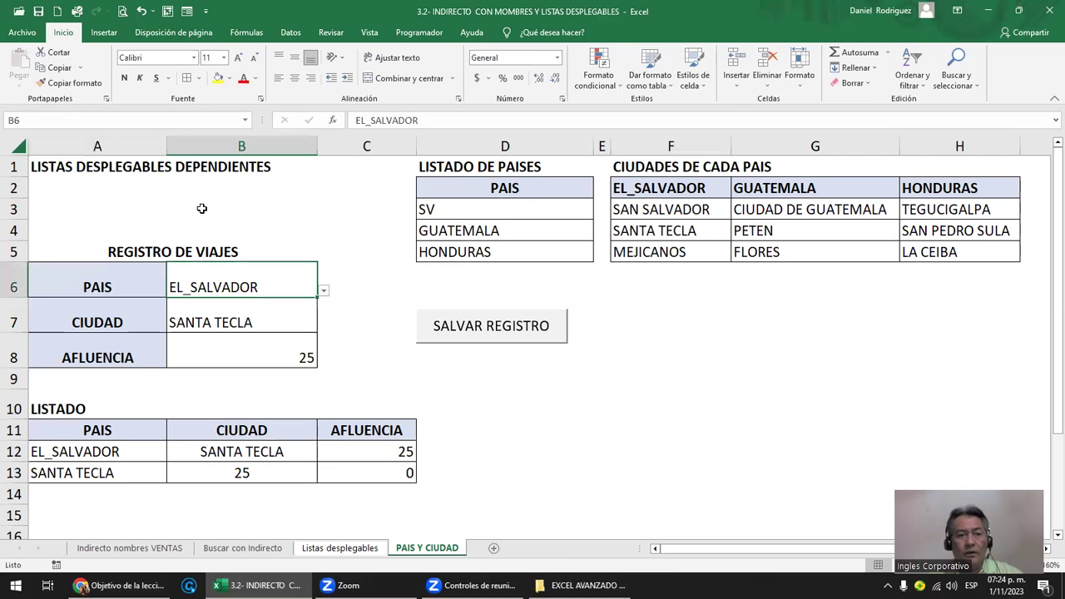
{"action": "left_click", "coordinate": [325, 291]}
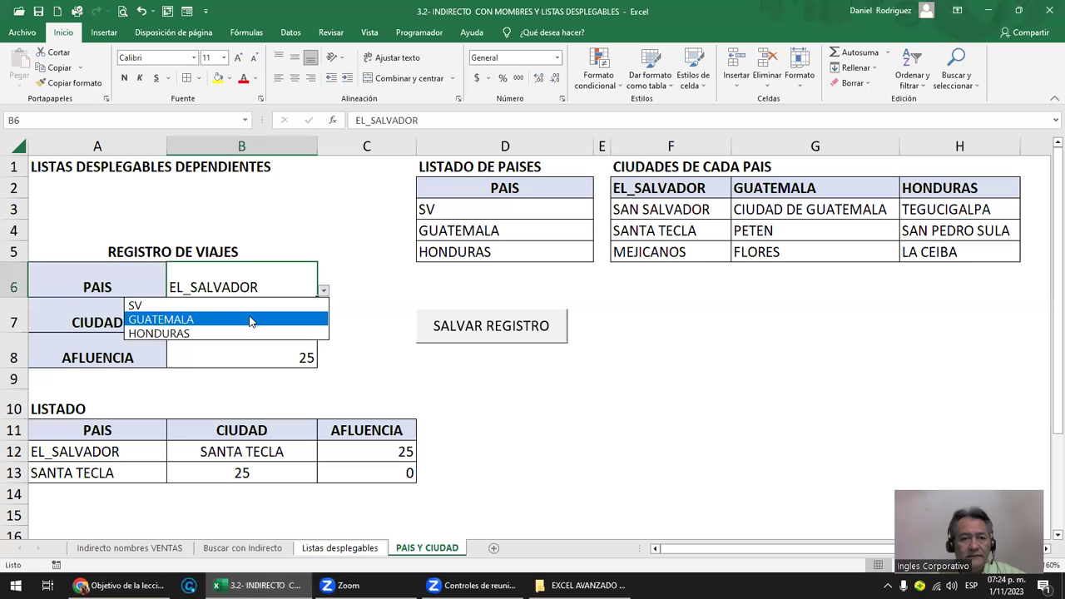
{"action": "left_click", "coordinate": [292, 311]}
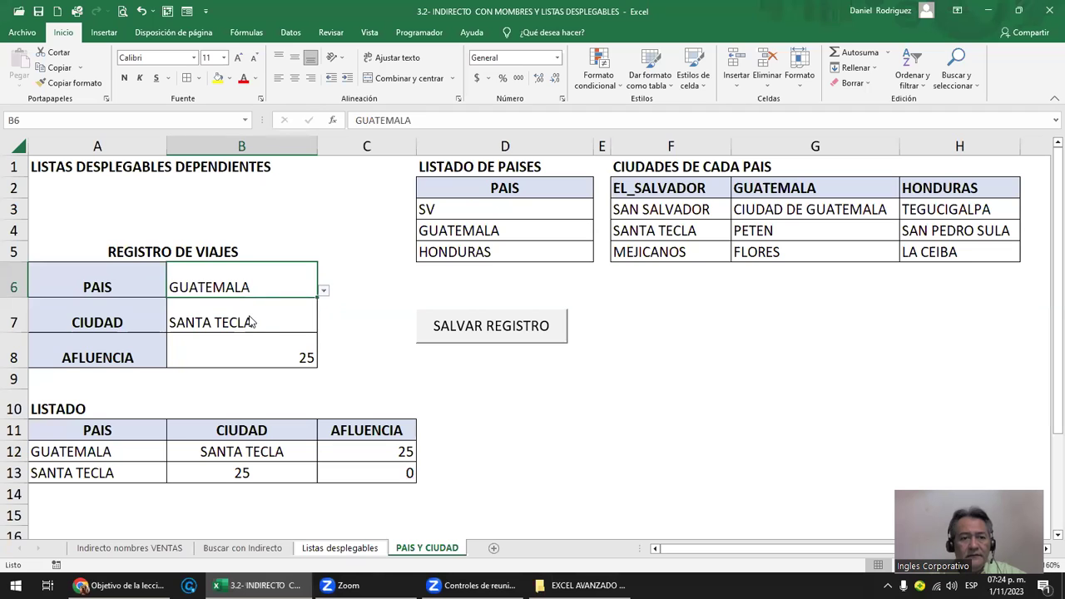
{"action": "left_click", "coordinate": [297, 322]}
{"action": "left_click", "coordinate": [323, 326]}
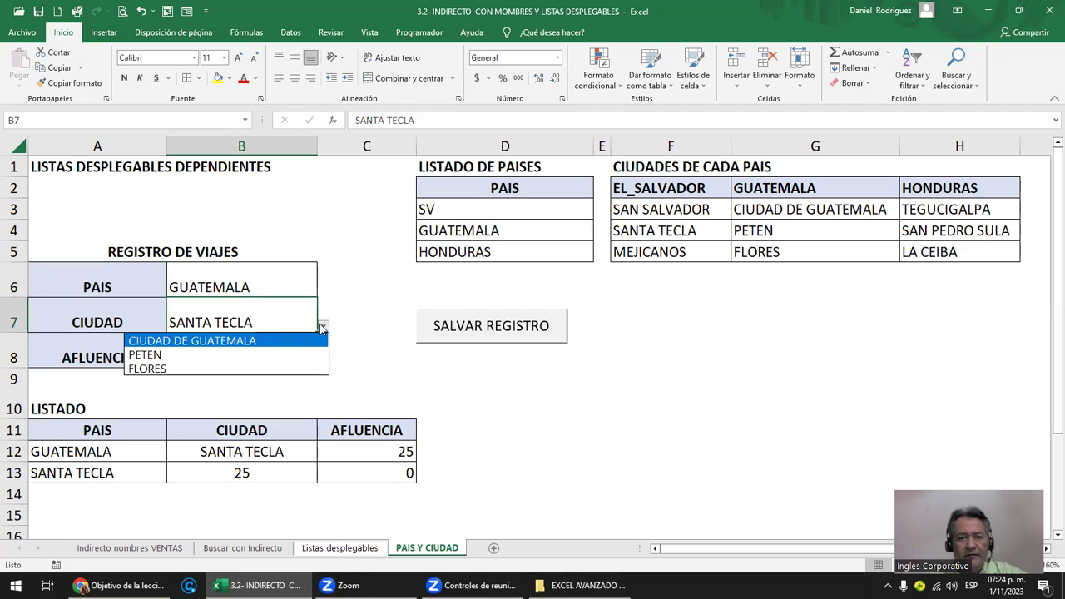
{"action": "left_click", "coordinate": [159, 355]}
- Set the AFLUENCIA in B8 to 50
{"action": "left_click", "coordinate": [224, 345]}
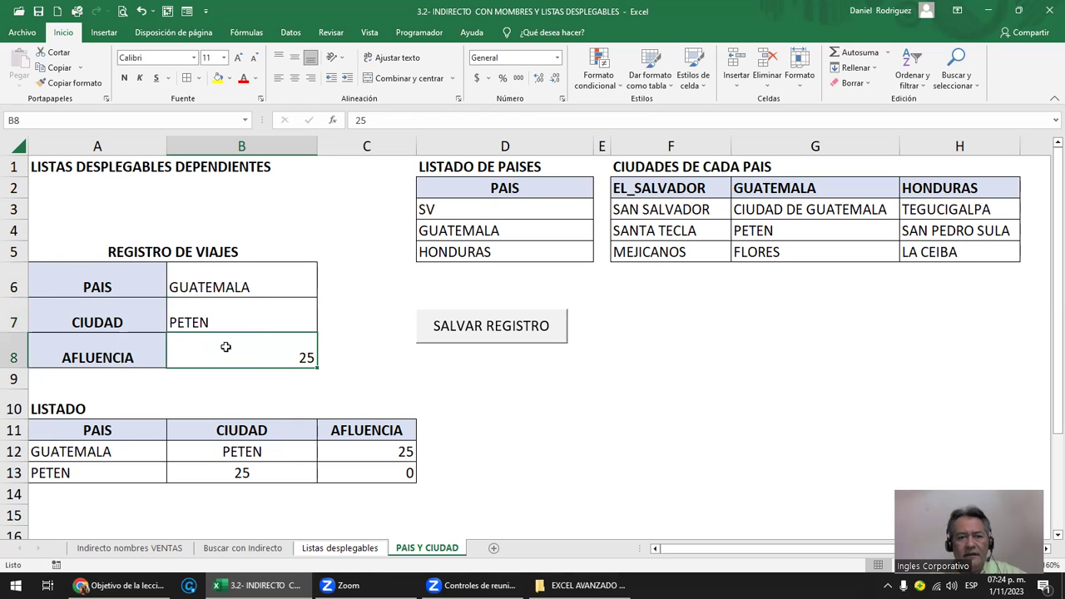
{"action": "type", "text": "50"}
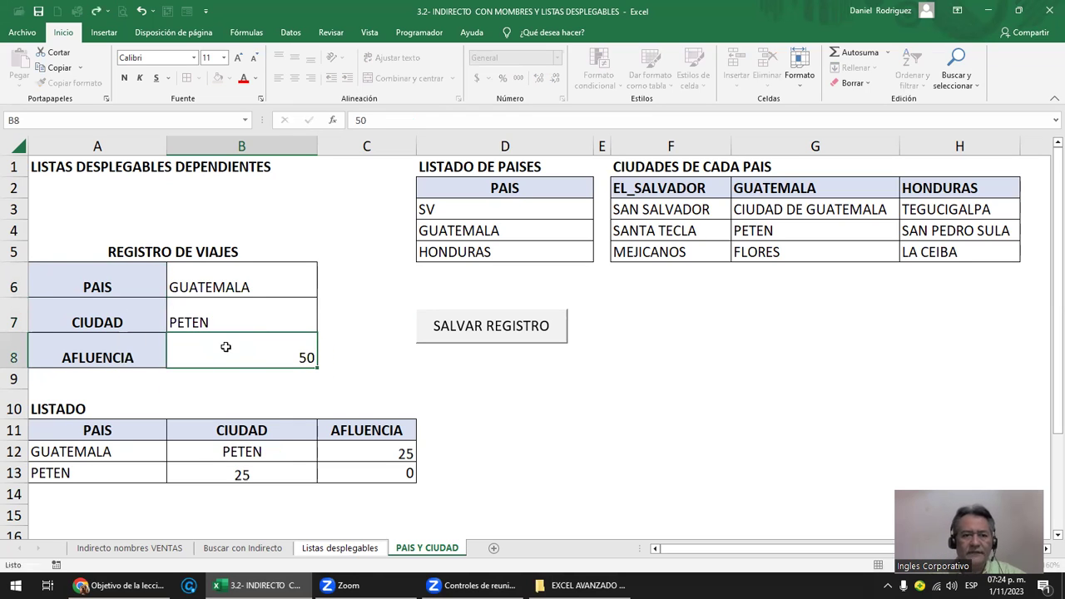
{"action": "key", "text": "Return"}
- Compare the LISTADO rows in A11:C13 with the trip form entries in B6:B8
{"action": "left_click_drag", "start_coordinate": [92, 457], "coordinate": [341, 445]}
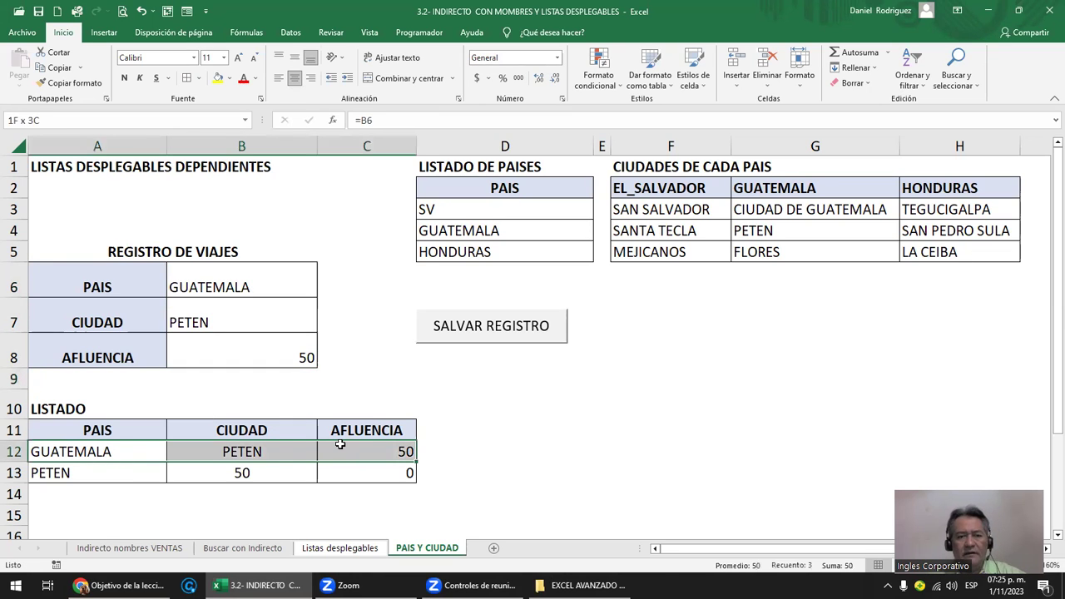
{"action": "left_click_drag", "start_coordinate": [88, 427], "coordinate": [365, 467]}
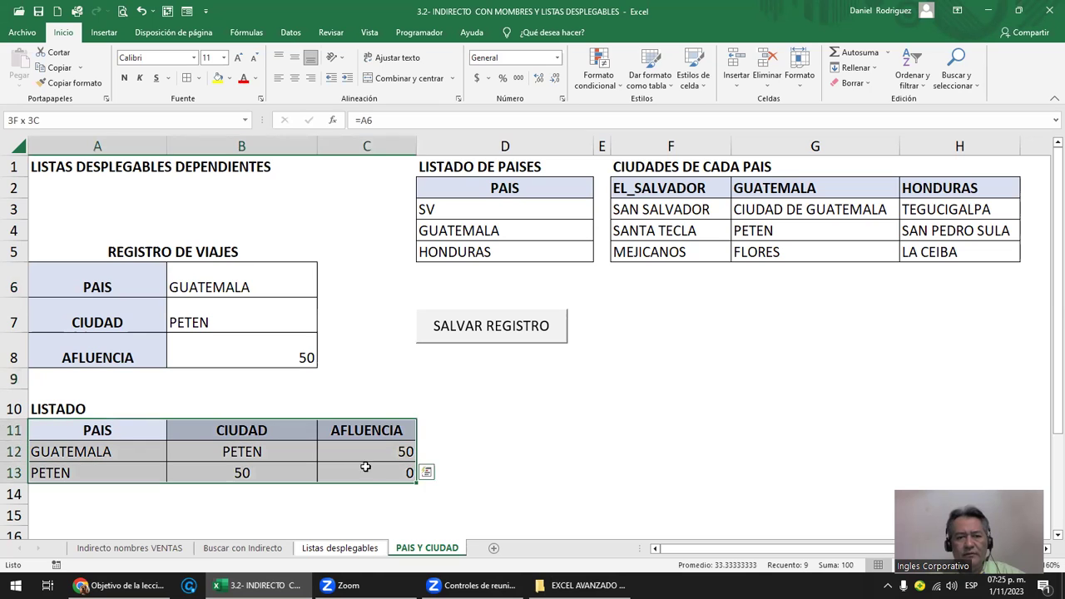
{"action": "left_click_drag", "start_coordinate": [229, 279], "coordinate": [245, 351]}
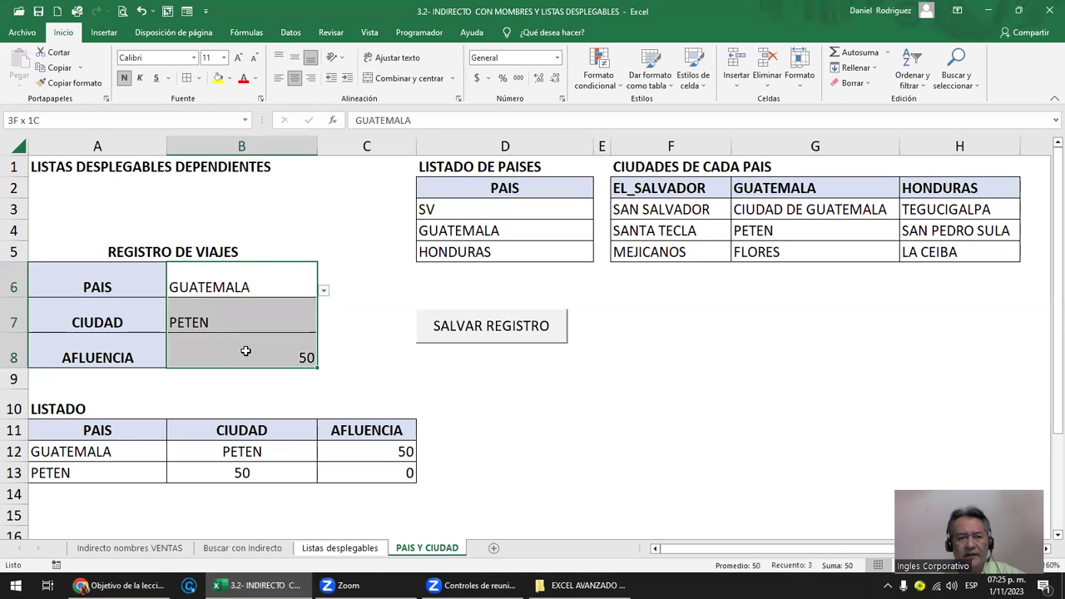
{"action": "left_click", "coordinate": [361, 278]}
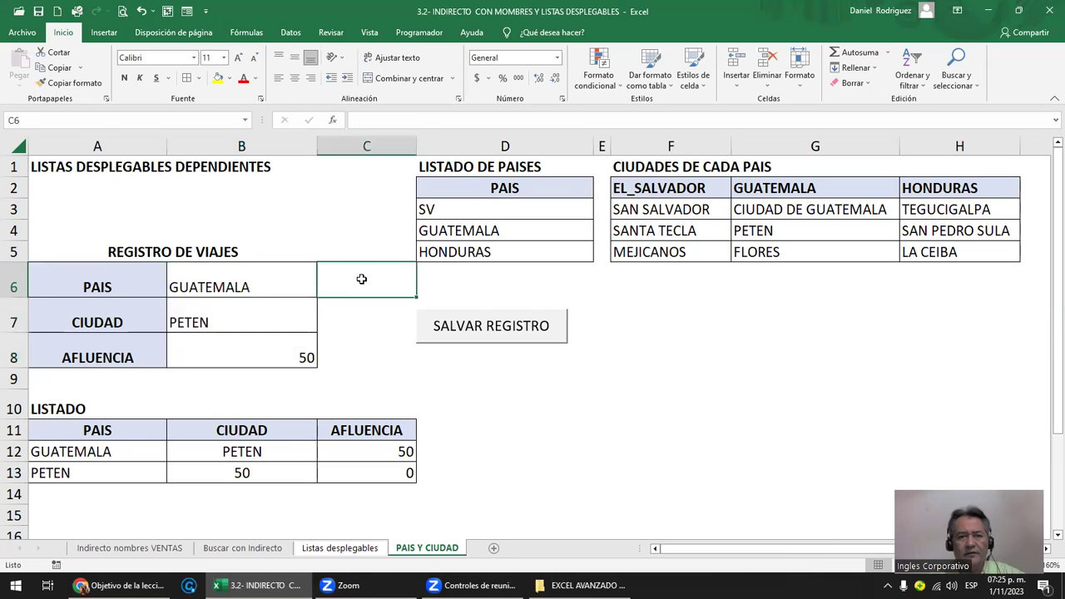
{"action": "left_click", "coordinate": [254, 274]}
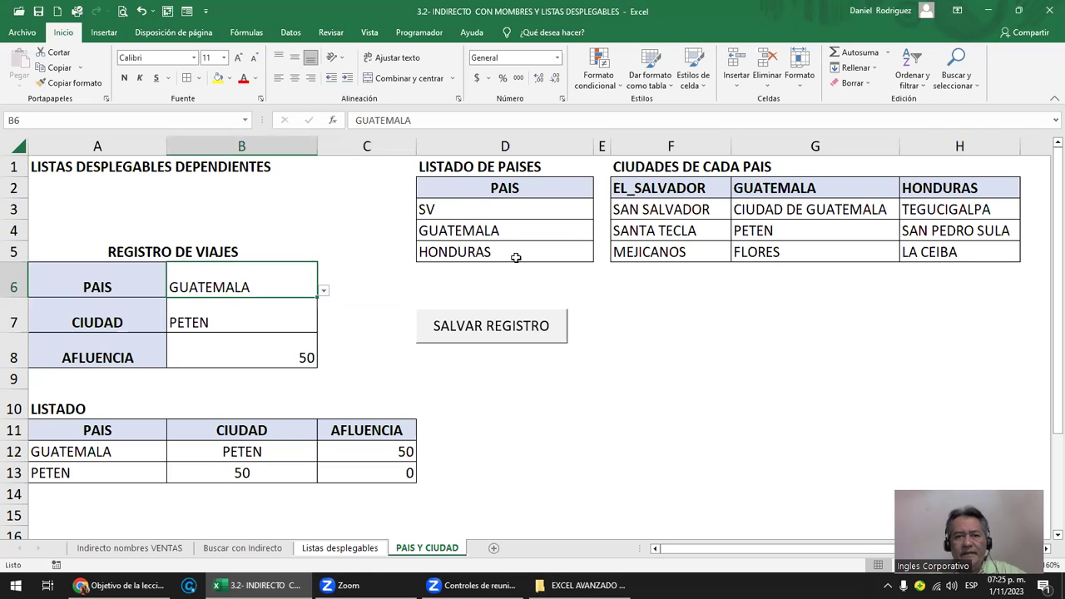
- Review the country list D3:D5 and the three city ranges, and compare SV in D3 with the workbook's defined names
{"action": "left_click", "coordinate": [448, 208]}
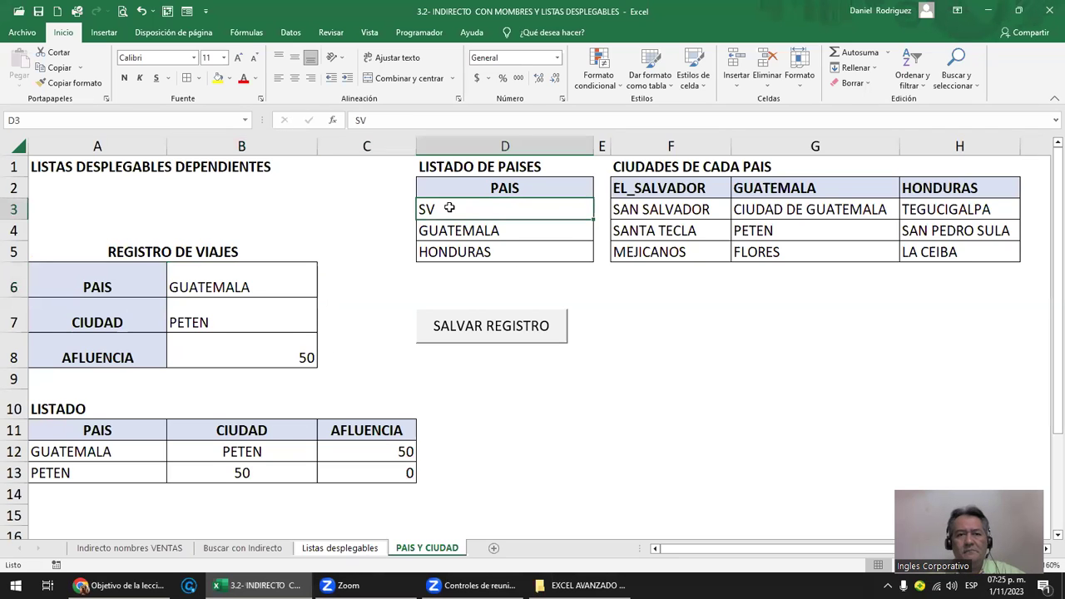
{"action": "left_click_drag", "start_coordinate": [514, 203], "coordinate": [532, 254]}
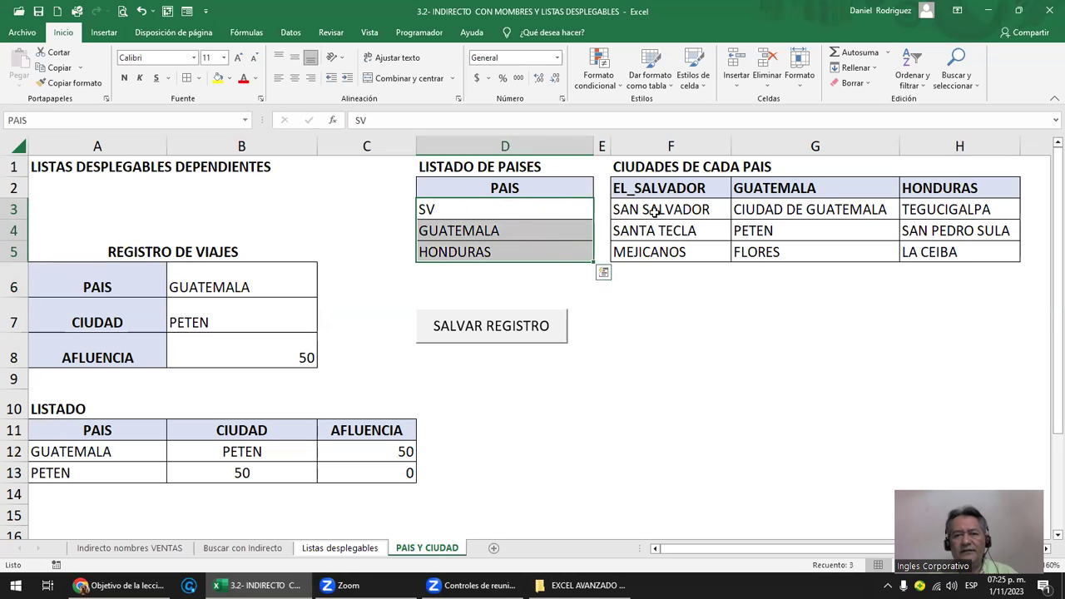
{"action": "left_click_drag", "start_coordinate": [649, 210], "coordinate": [657, 249], "text": "ctrl"}
{"action": "left_click_drag", "start_coordinate": [782, 210], "coordinate": [839, 244], "text": "ctrl"}
{"action": "left_click_drag", "start_coordinate": [969, 218], "coordinate": [974, 246], "text": "ctrl"}
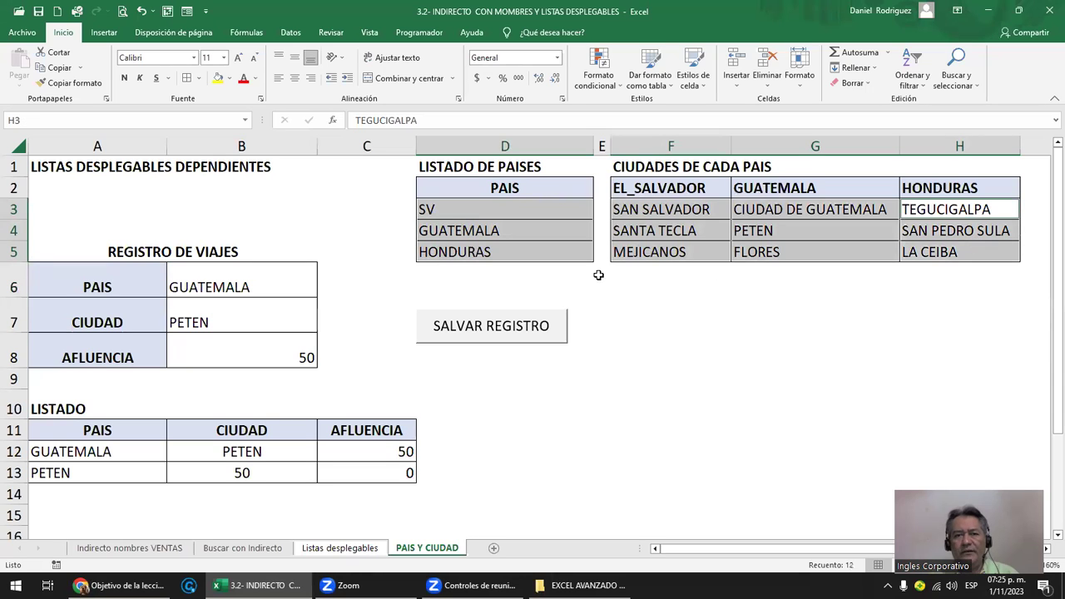
{"action": "left_click", "coordinate": [545, 230]}
{"action": "left_click", "coordinate": [465, 209]}
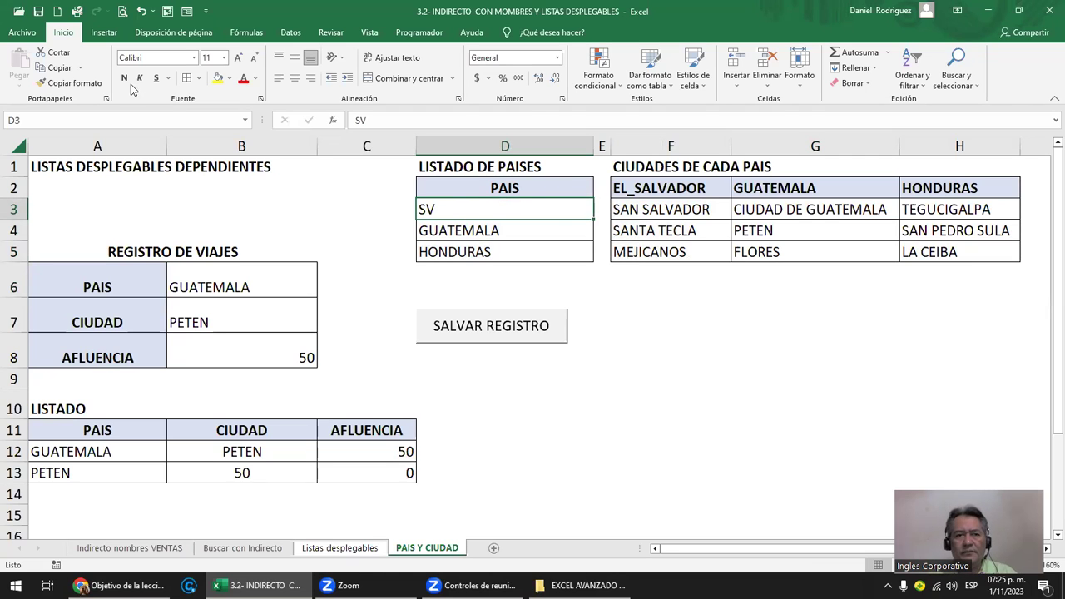
{"action": "left_click", "coordinate": [247, 119]}
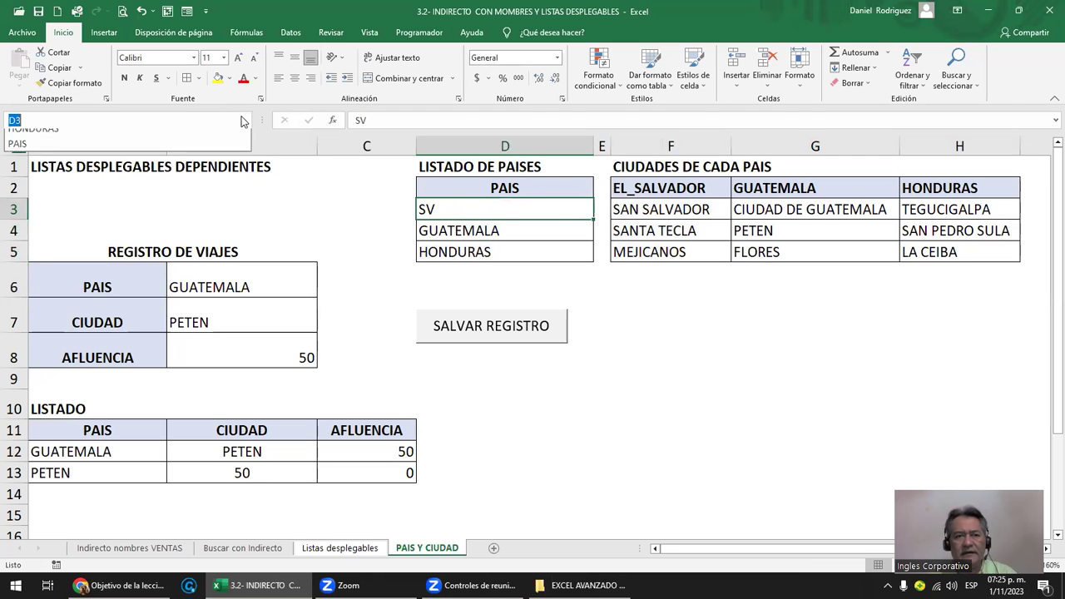
{"action": "left_click", "coordinate": [314, 239]}
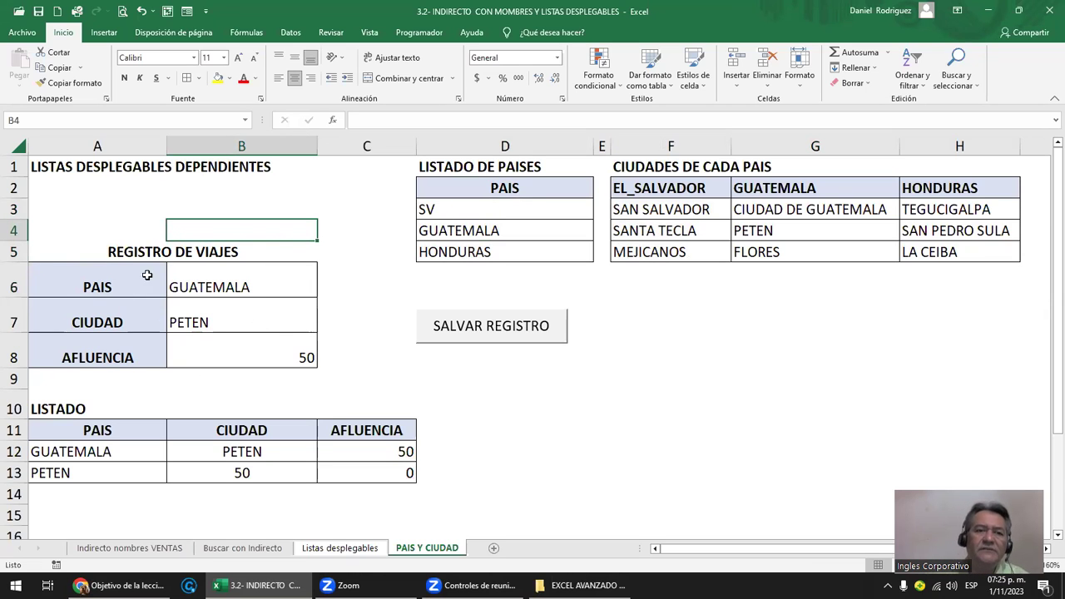
- Choose HONDURAS as the country in B6 and SAN PEDRO SULA as the city in B7
{"action": "left_click_drag", "start_coordinate": [92, 431], "coordinate": [370, 472]}
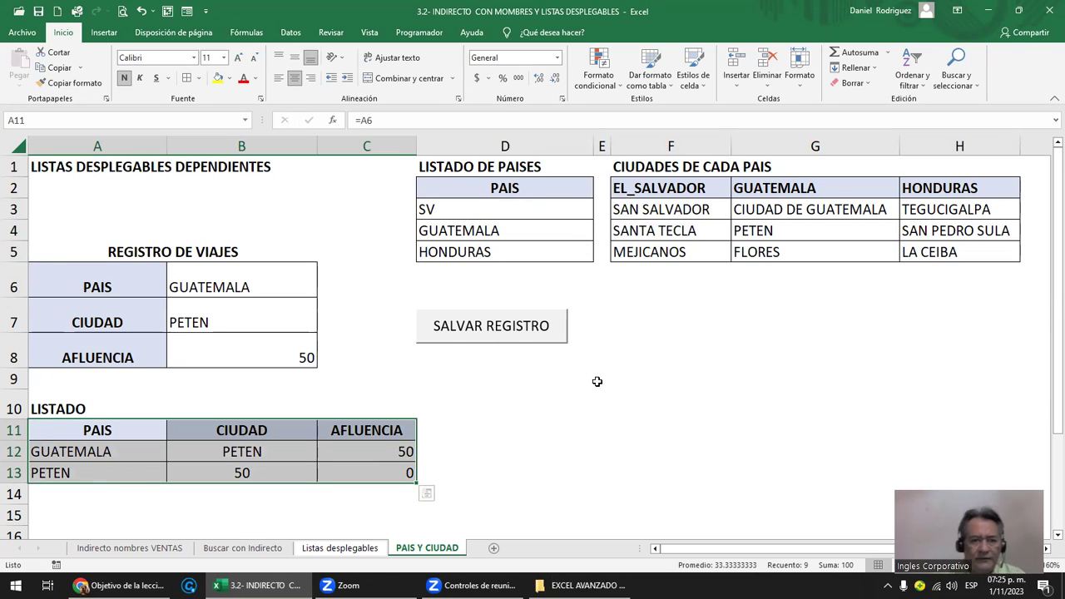
{"action": "left_click", "coordinate": [255, 385]}
{"action": "left_click", "coordinate": [293, 358]}
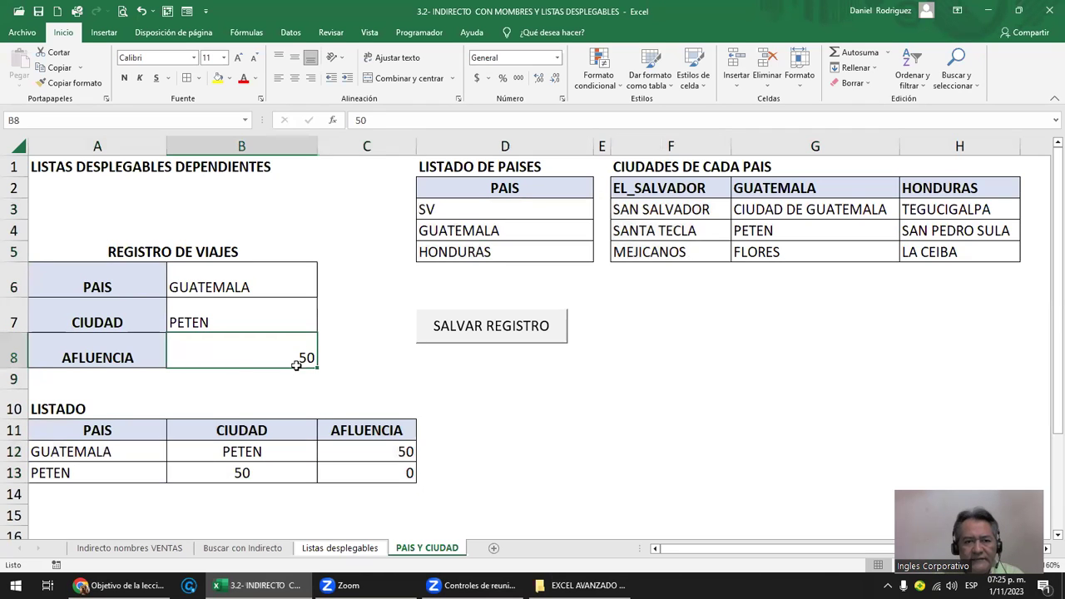
{"action": "left_click", "coordinate": [245, 310]}
{"action": "left_click", "coordinate": [265, 288]}
{"action": "left_click", "coordinate": [292, 312]}
{"action": "left_click", "coordinate": [293, 287]}
{"action": "left_click", "coordinate": [323, 290]}
{"action": "left_click", "coordinate": [233, 332]}
{"action": "left_click", "coordinate": [283, 323]}
{"action": "left_click", "coordinate": [323, 325]}
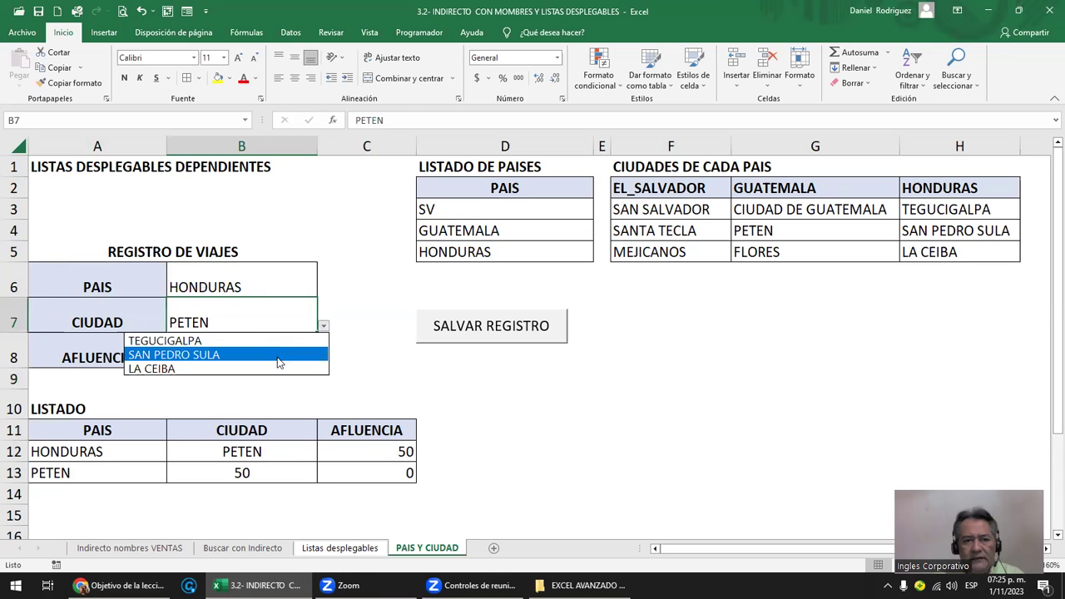
{"action": "left_click", "coordinate": [280, 356]}
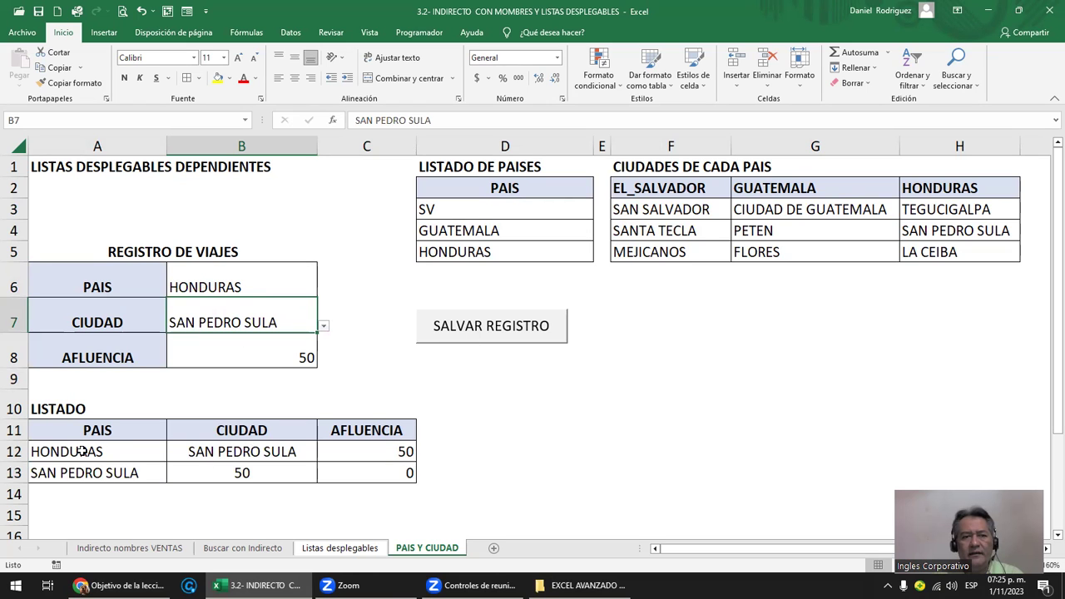
- Try inserting a blank row above the first LISTADO record at row 12, and undo the insertion
{"action": "left_click", "coordinate": [17, 456]}
{"action": "right_click", "coordinate": [17, 456]}
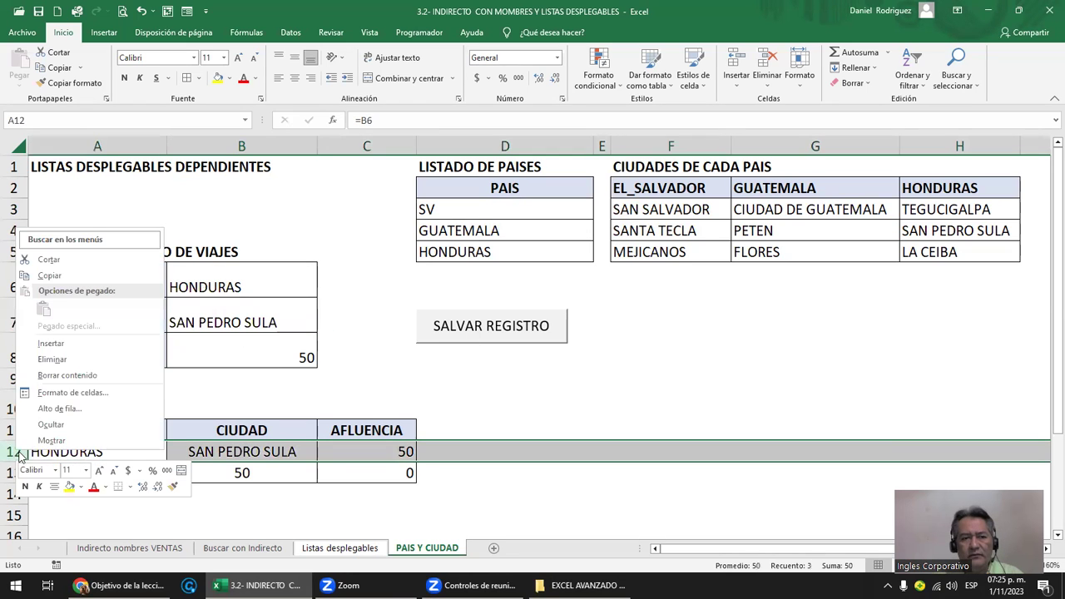
{"action": "left_click", "coordinate": [100, 343]}
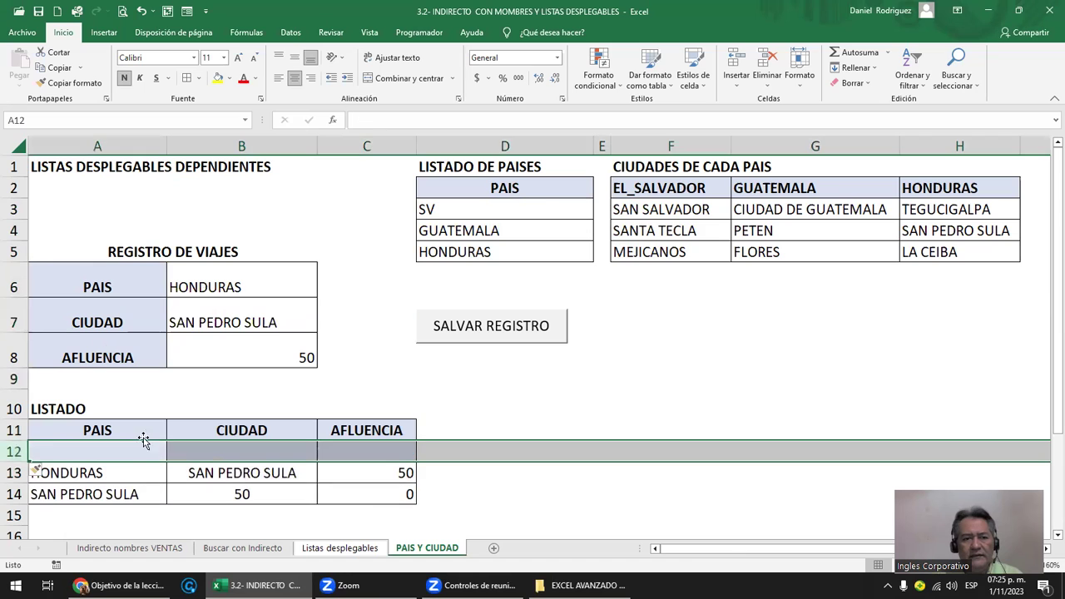
{"action": "left_click", "coordinate": [99, 452]}
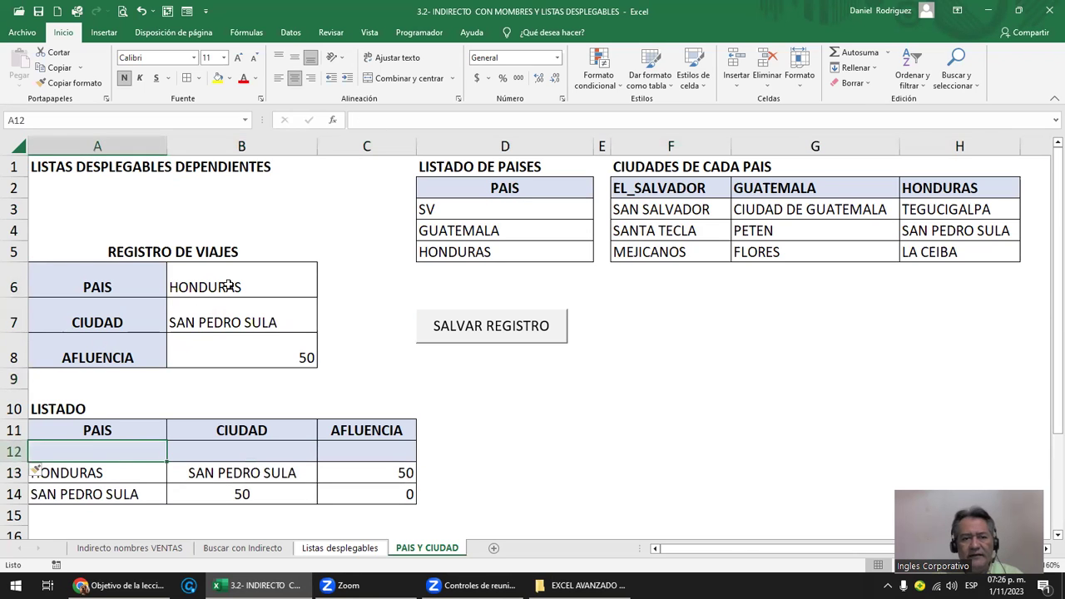
{"action": "key", "text": "ctrl+z"}
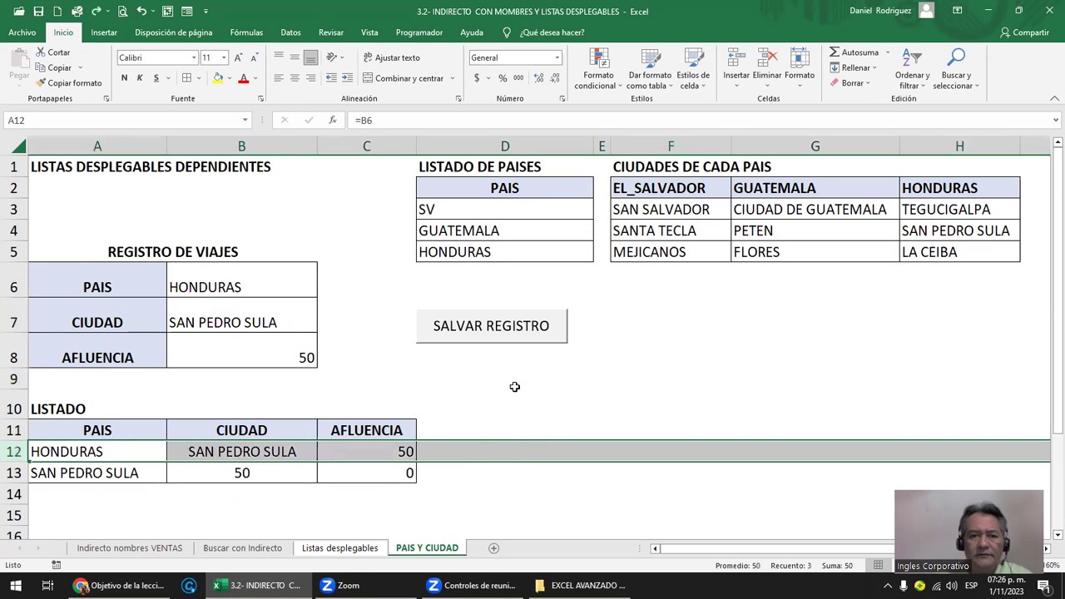
{"action": "left_click", "coordinate": [514, 383]}
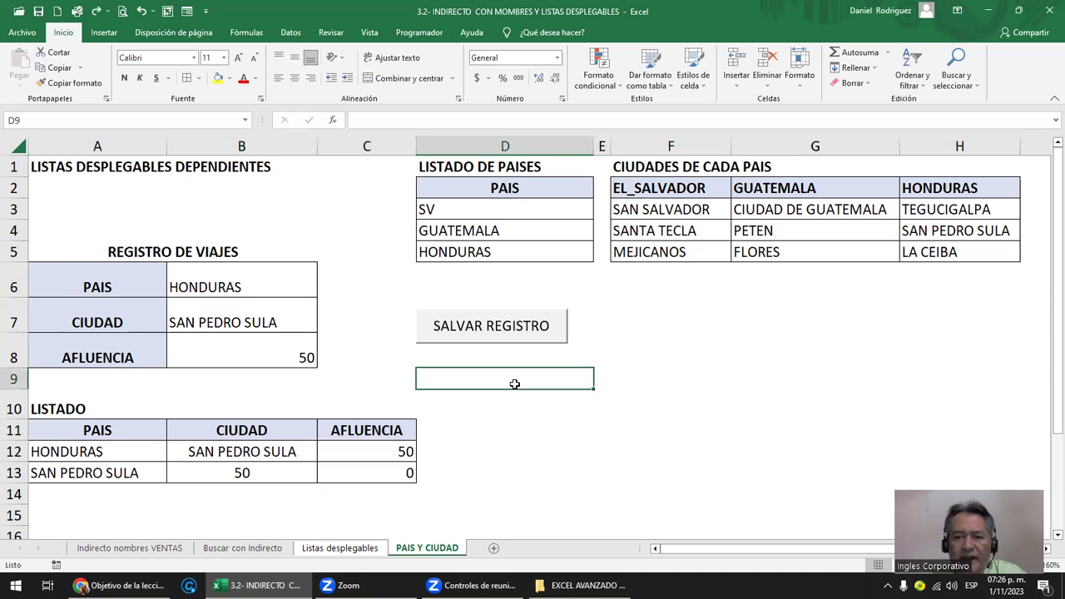
- Set the first country in D3 to EL_SALVADOR and save the workbook
{"action": "left_click_drag", "start_coordinate": [490, 207], "coordinate": [483, 247]}
{"action": "left_click", "coordinate": [508, 210]}
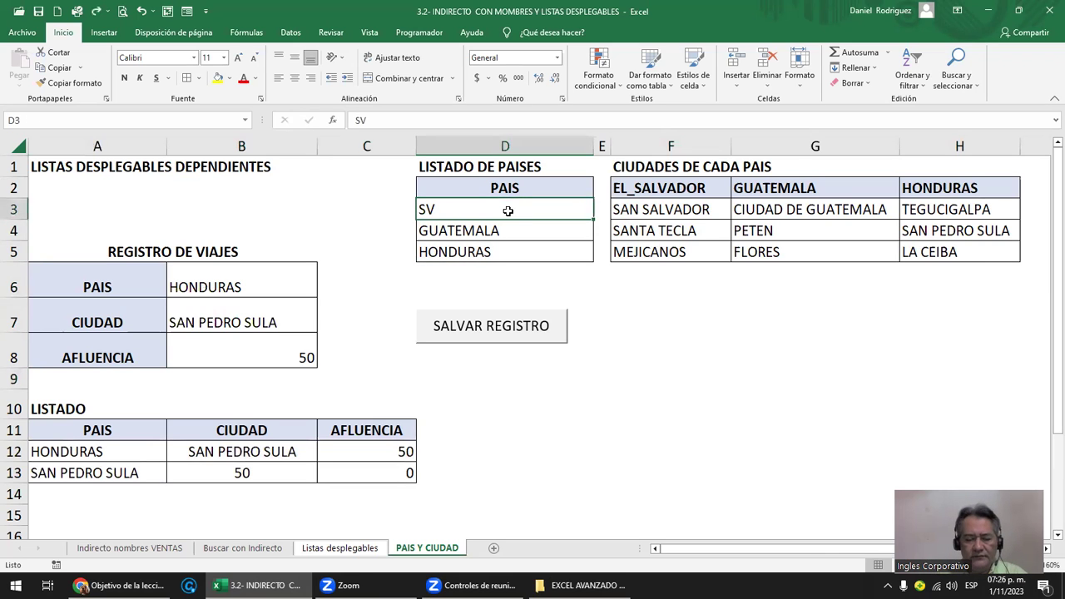
{"action": "type", "text": "eL"}
{"action": "key", "text": "BackSpace"}
{"action": "type", "text": "EL"}
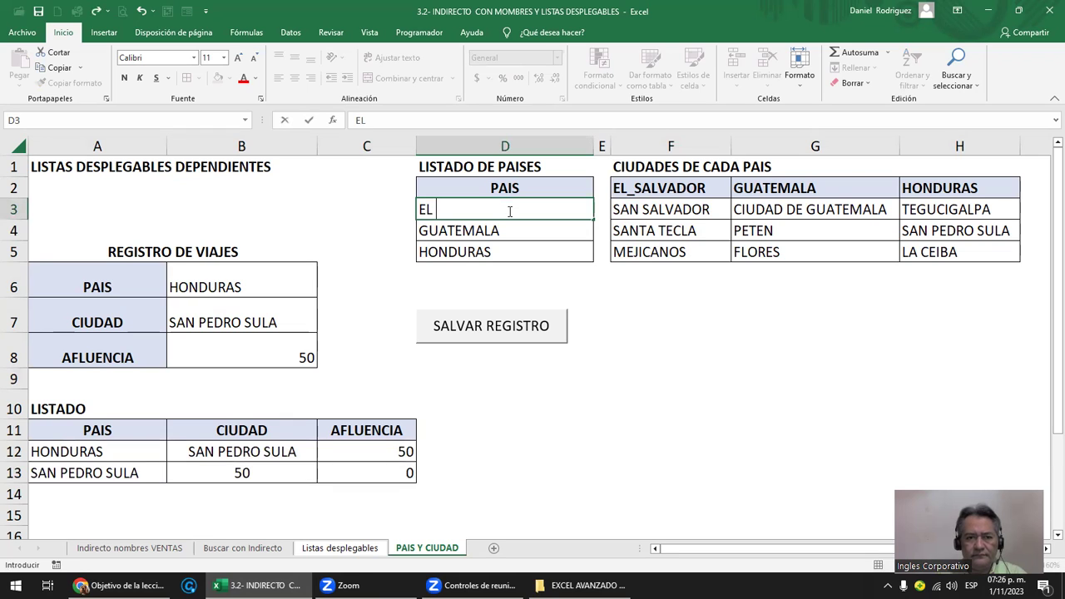
{"action": "type", "text": "_SALVADOR"}
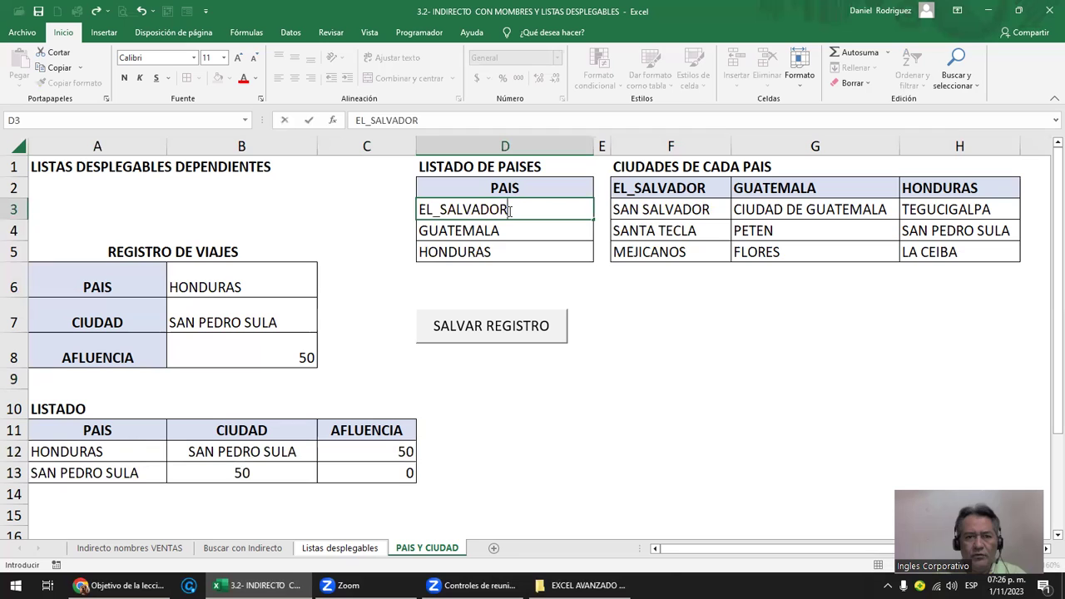
{"action": "key", "text": "Return"}
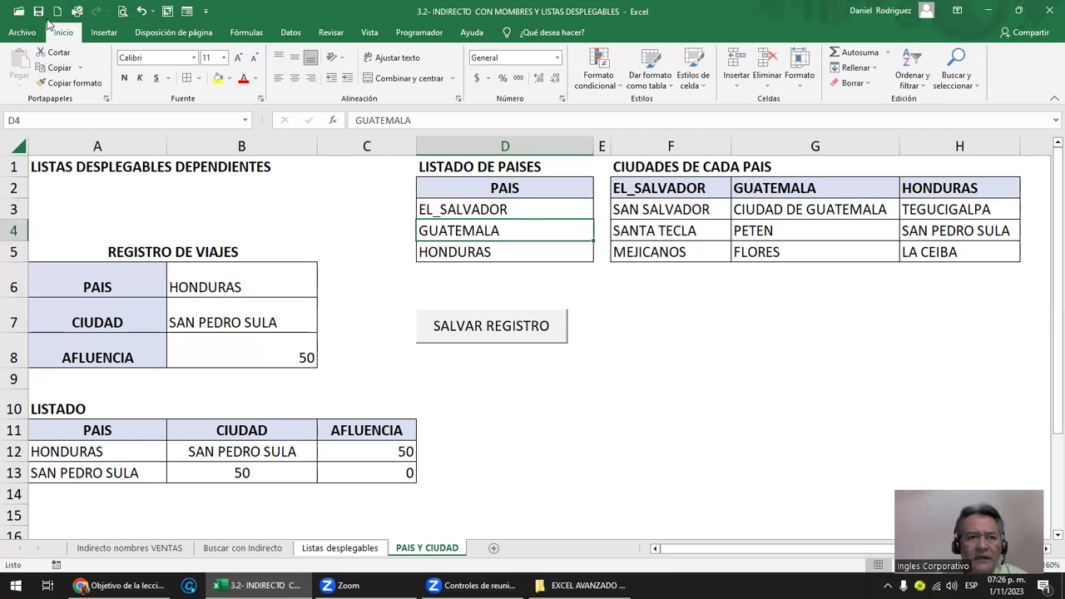
{"action": "left_click", "coordinate": [38, 12]}
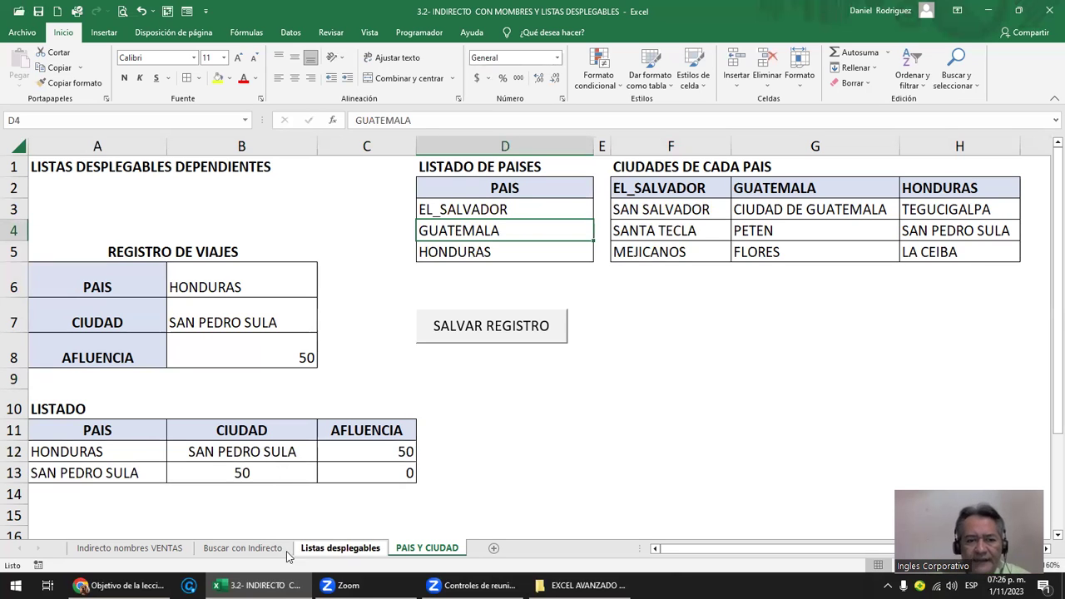
- On the Listas desplegables sheet, add a VENTA label in A8 and the value 250 in B8
{"action": "left_click", "coordinate": [260, 551]}
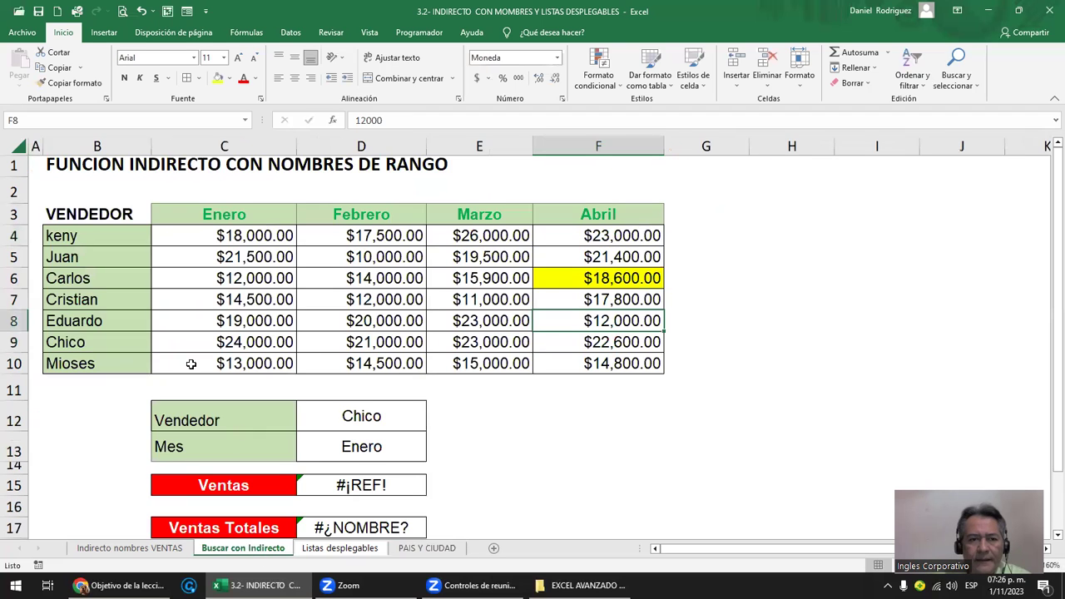
{"action": "left_click", "coordinate": [372, 554]}
{"action": "left_click_drag", "start_coordinate": [199, 240], "coordinate": [202, 291]}
{"action": "left_click", "coordinate": [63, 312]}
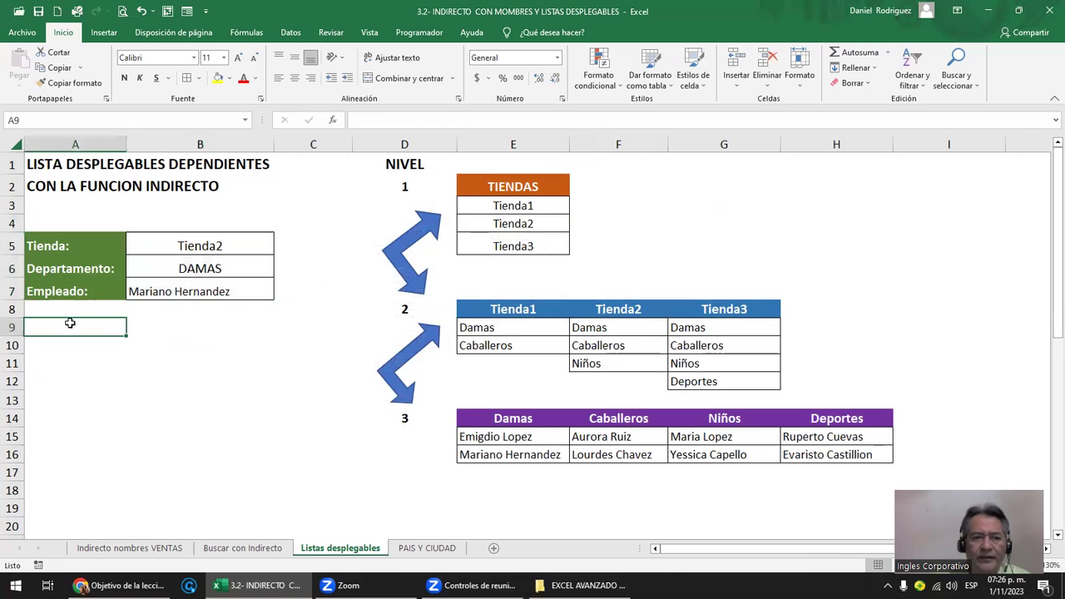
{"action": "type", "text": "VENTAS"}
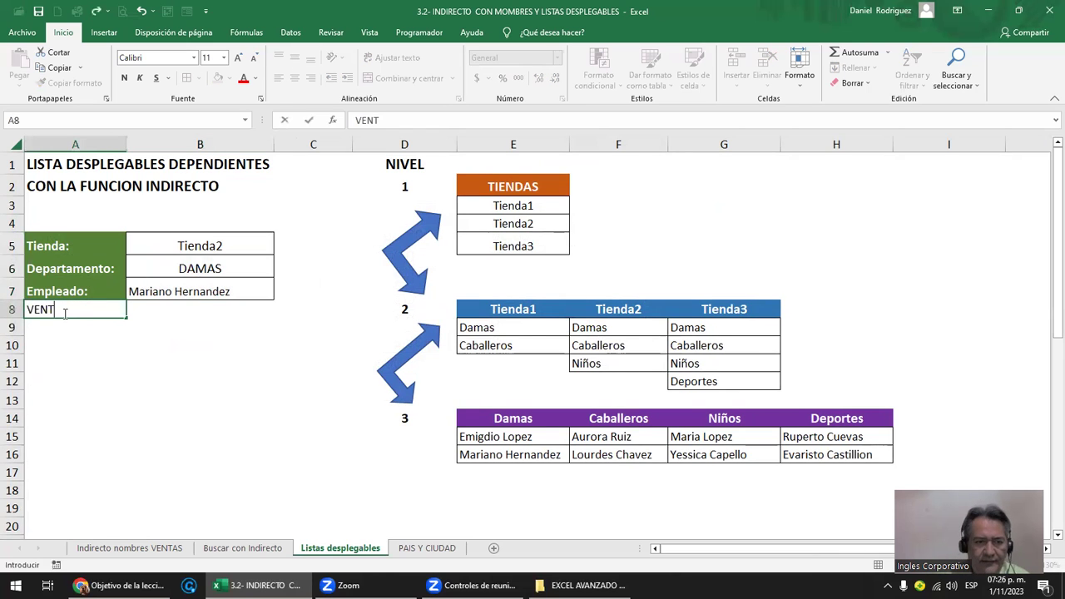
{"action": "key", "text": "Tab"}
{"action": "type", "text": "2"}
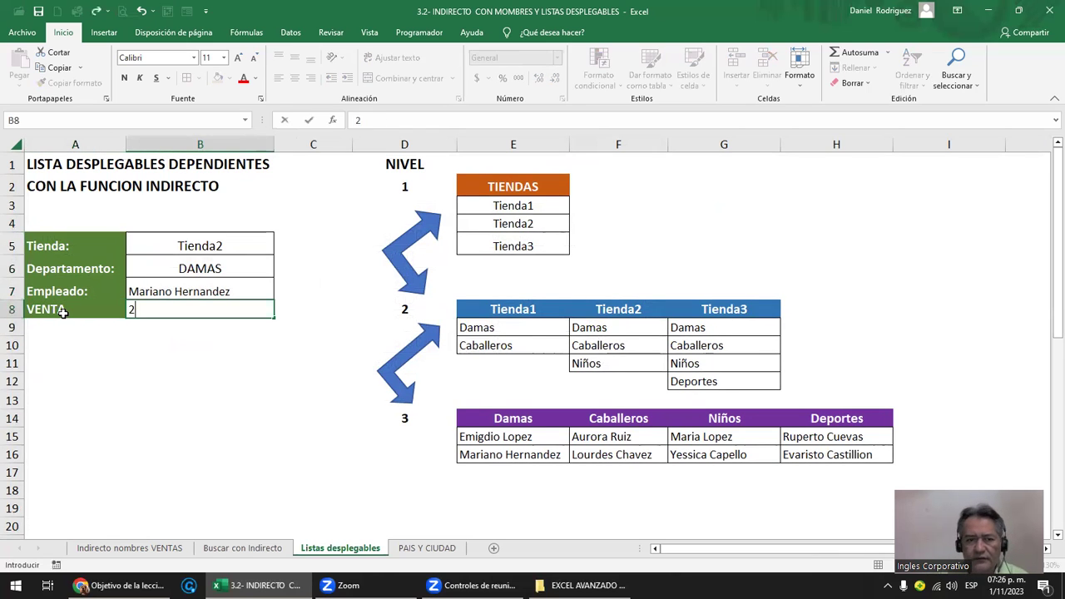
{"action": "key", "text": "Return"}
{"action": "left_click_drag", "start_coordinate": [181, 244], "coordinate": [195, 308]}
{"action": "left_click", "coordinate": [53, 383]}
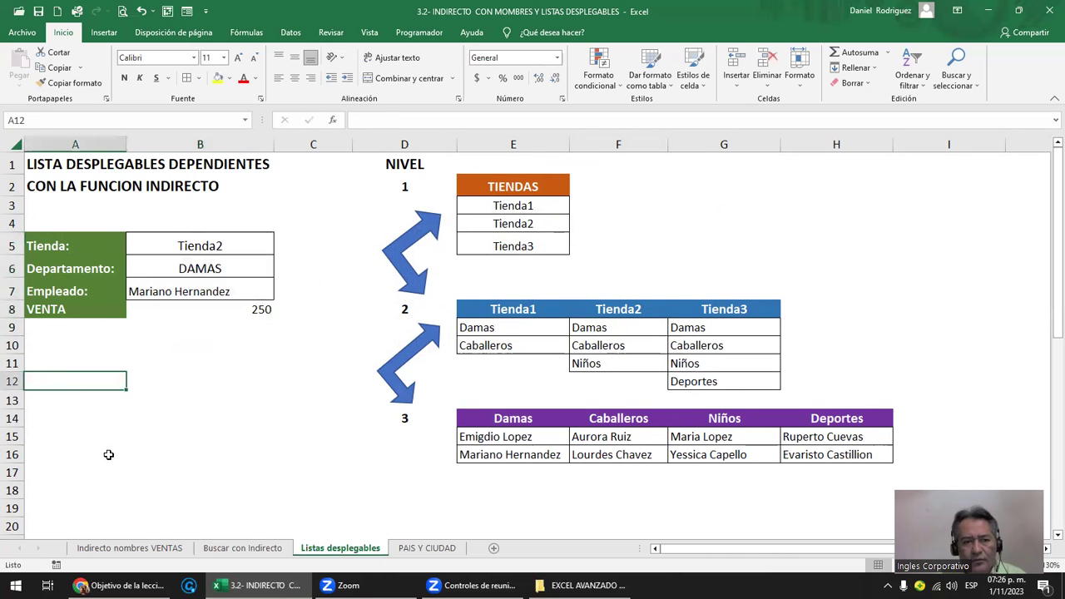
- Review the LISTADO table A11:C13 on the PAIS Y CIUDAD sheet and close the workbook
{"action": "left_click", "coordinate": [427, 548]}
{"action": "left_click_drag", "start_coordinate": [106, 433], "coordinate": [370, 474]}
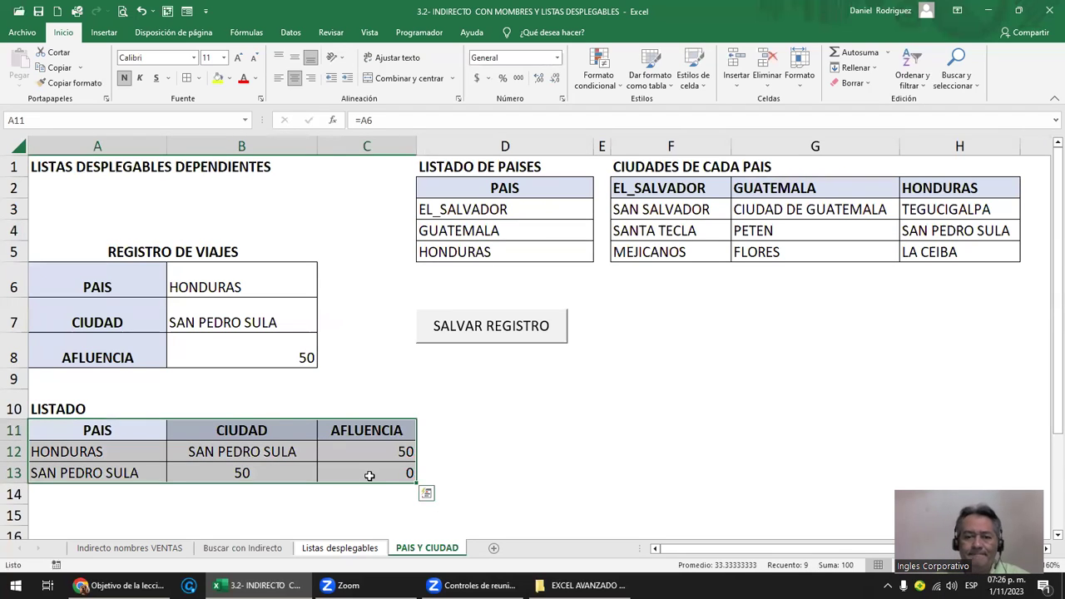
{"action": "left_click", "coordinate": [723, 453]}
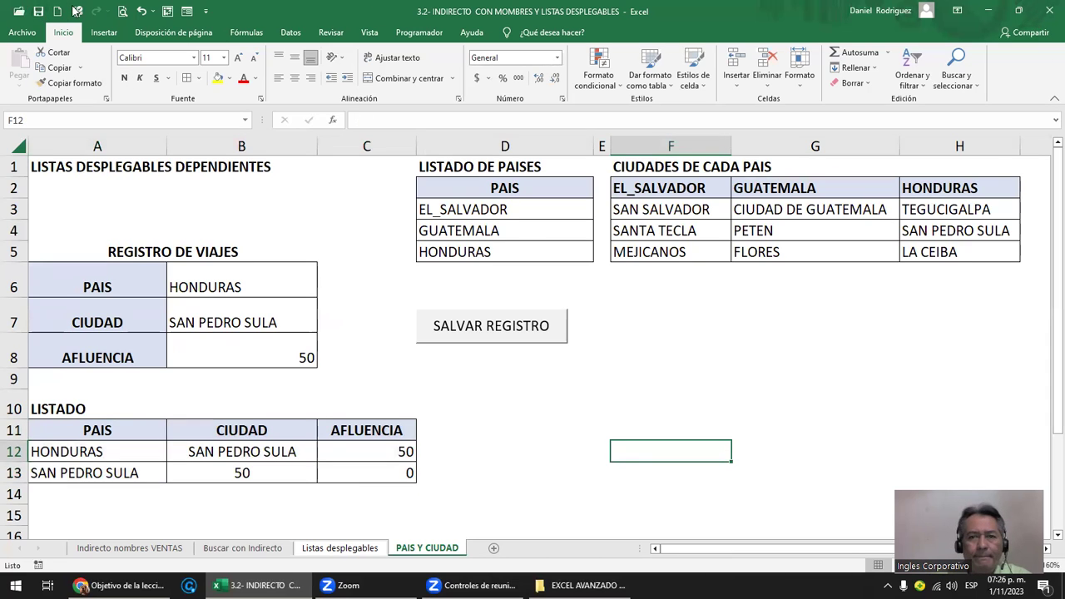
{"action": "left_click", "coordinate": [1046, 11]}
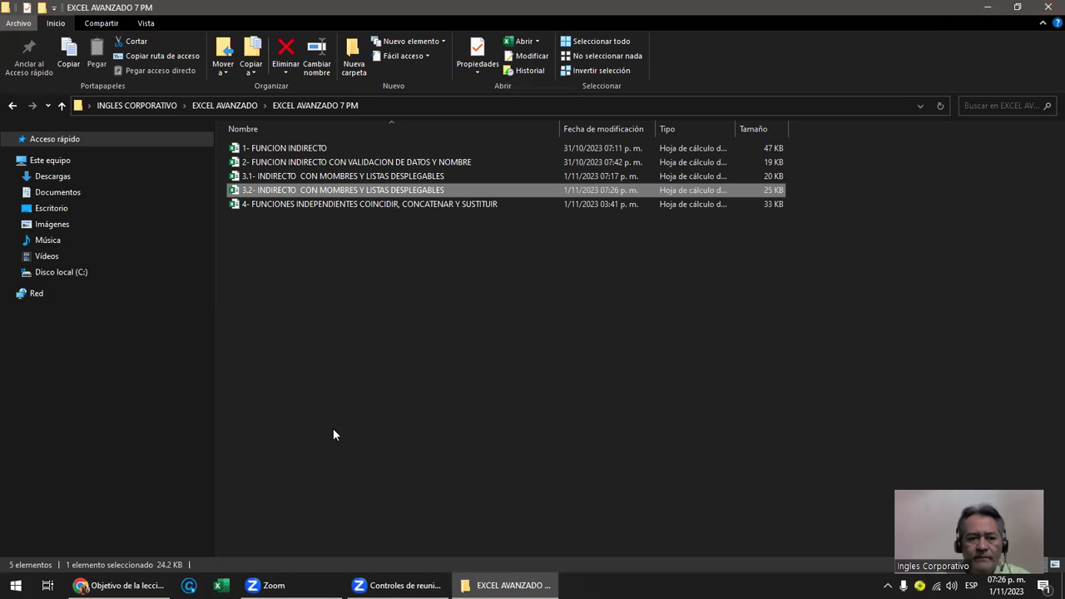
- Open the workbook "4- FUNCIONES INDEPENDIENTES COINCIDIR, CONCATENAR Y SUSTITUIR" and go to its COINCIDIR sheet
{"action": "double_click", "coordinate": [331, 207]}
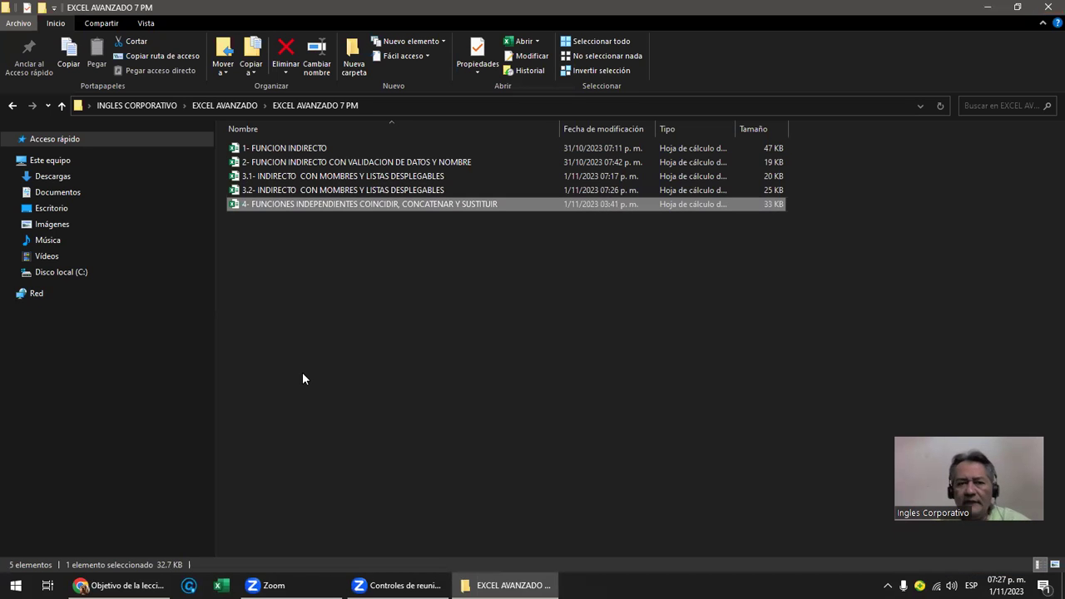
{"action": "mouse_move", "coordinate": [262, 584]}
{"action": "left_click", "coordinate": [262, 531]}
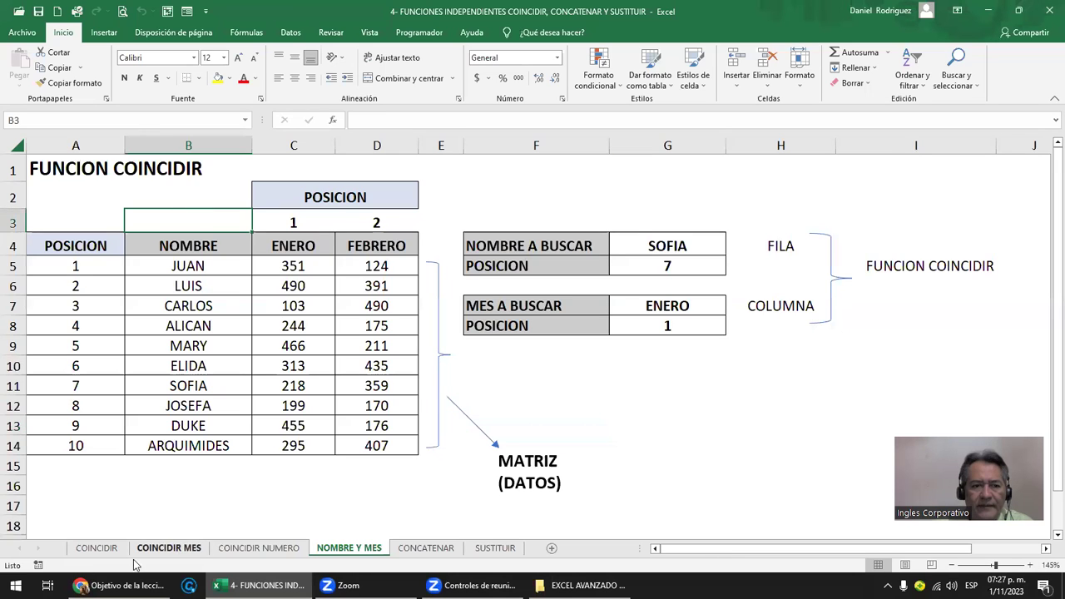
{"action": "left_click", "coordinate": [95, 548]}
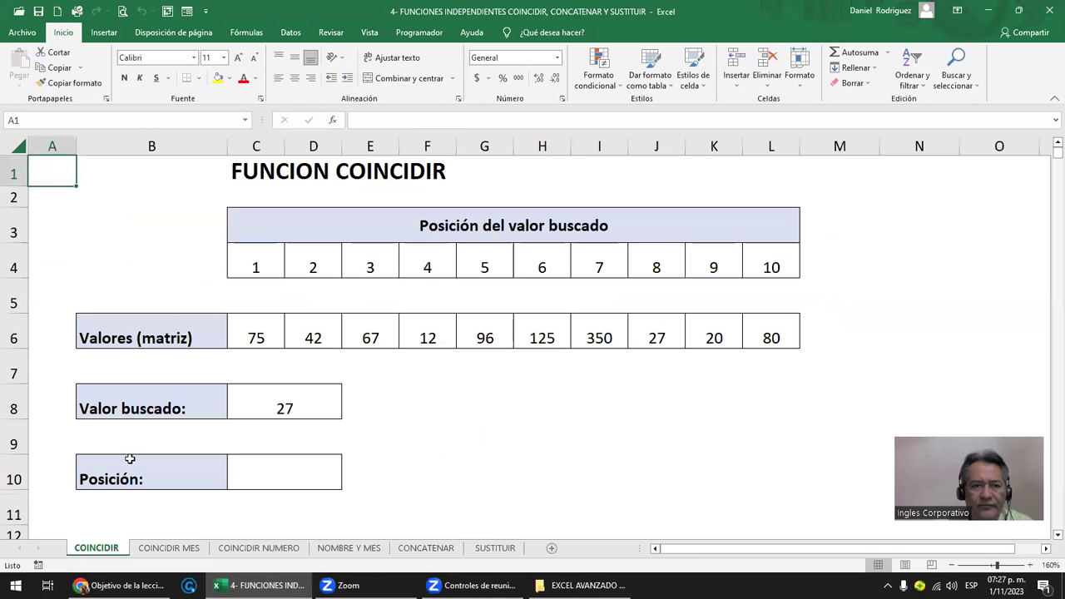
{"action": "left_click", "coordinate": [254, 173]}
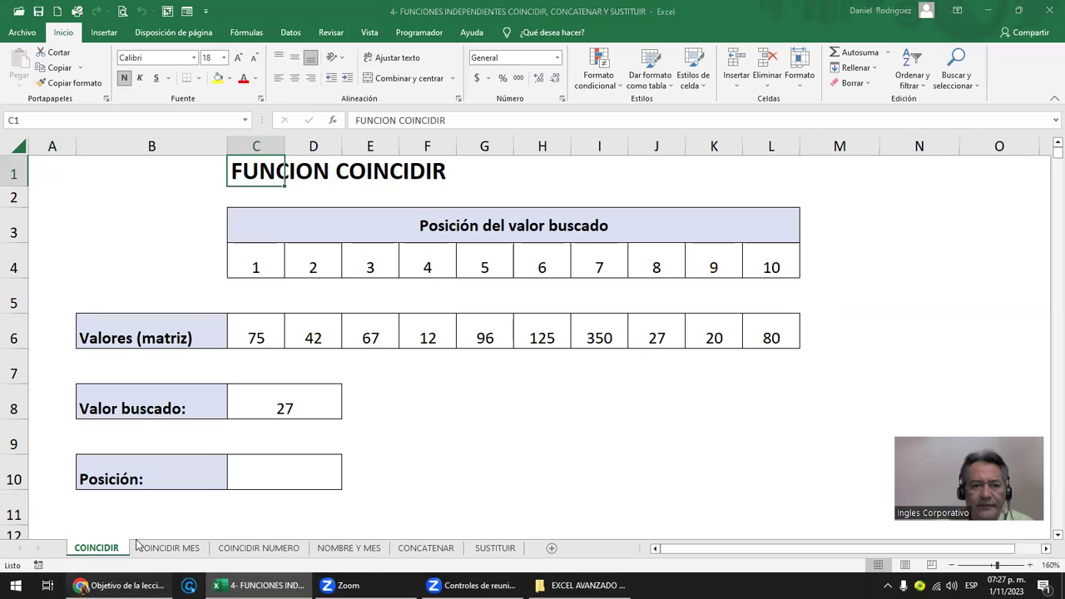
- Switch to Chrome and read the lesson 1.3 objective and the COINCIDIR function's syntax and arguments
{"action": "left_click", "coordinate": [125, 585]}
{"action": "scroll", "coordinate": [285, 280], "scroll_direction": "down", "scroll_amount": 2}
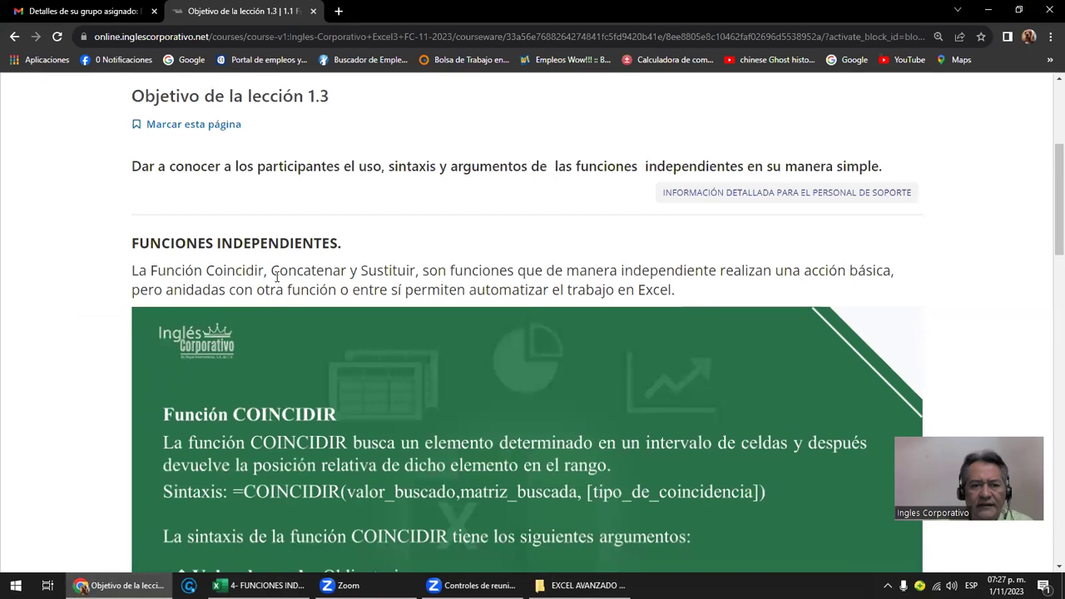
{"action": "scroll", "coordinate": [331, 262], "scroll_direction": "up", "scroll_amount": 3}
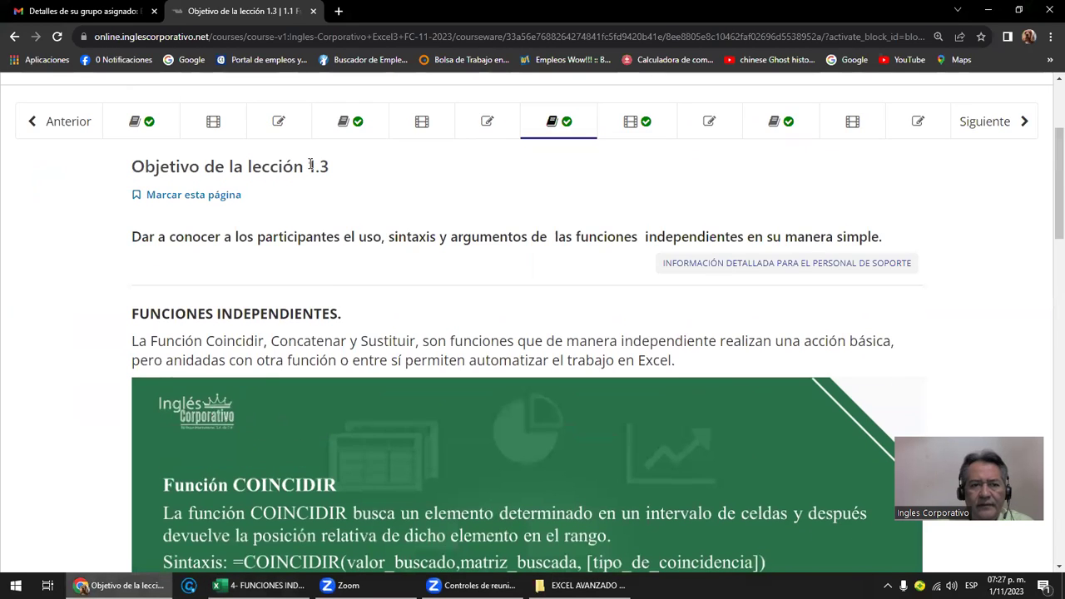
{"action": "scroll", "coordinate": [331, 214], "scroll_direction": "down", "scroll_amount": 2}
{"action": "scroll", "coordinate": [331, 215], "scroll_direction": "down", "scroll_amount": 2}
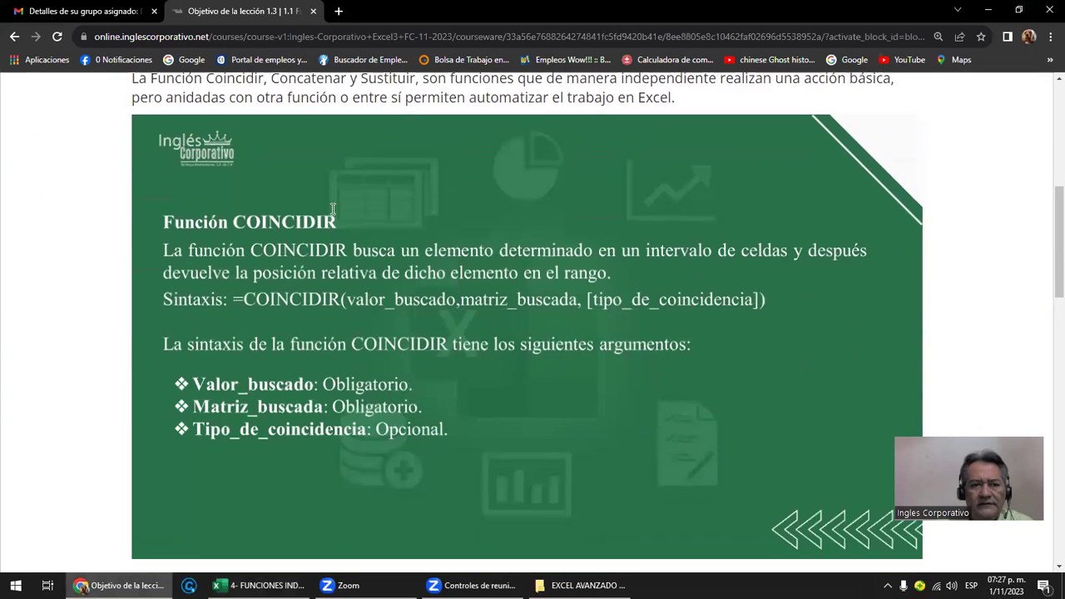
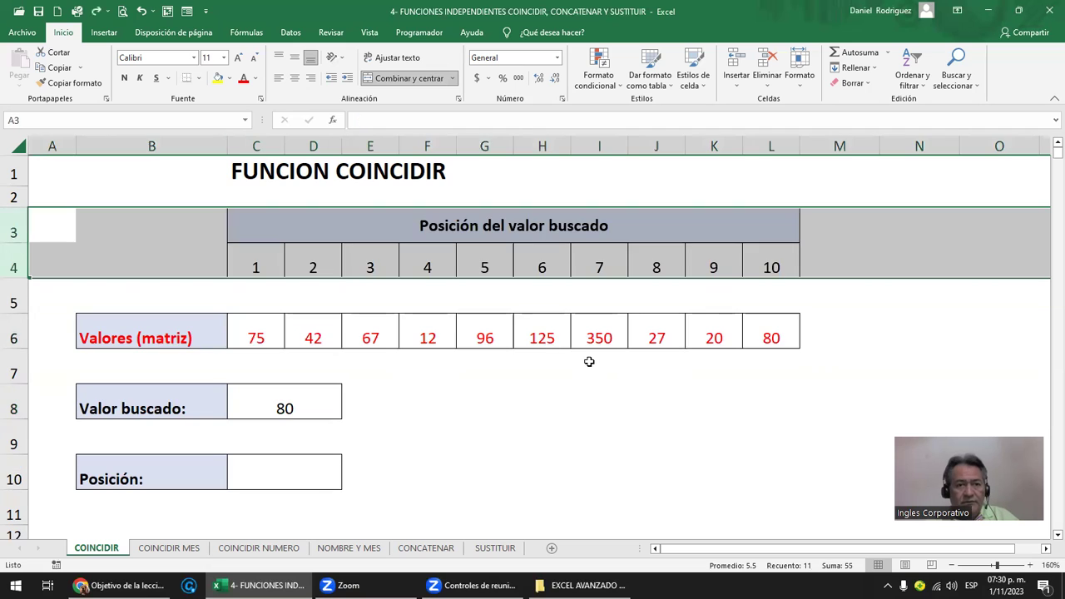
- Examine the position numbers in C4:L4, the matrix values in C6:L6, the searched value and the empty Posición cell
{"action": "left_click", "coordinate": [283, 218]}
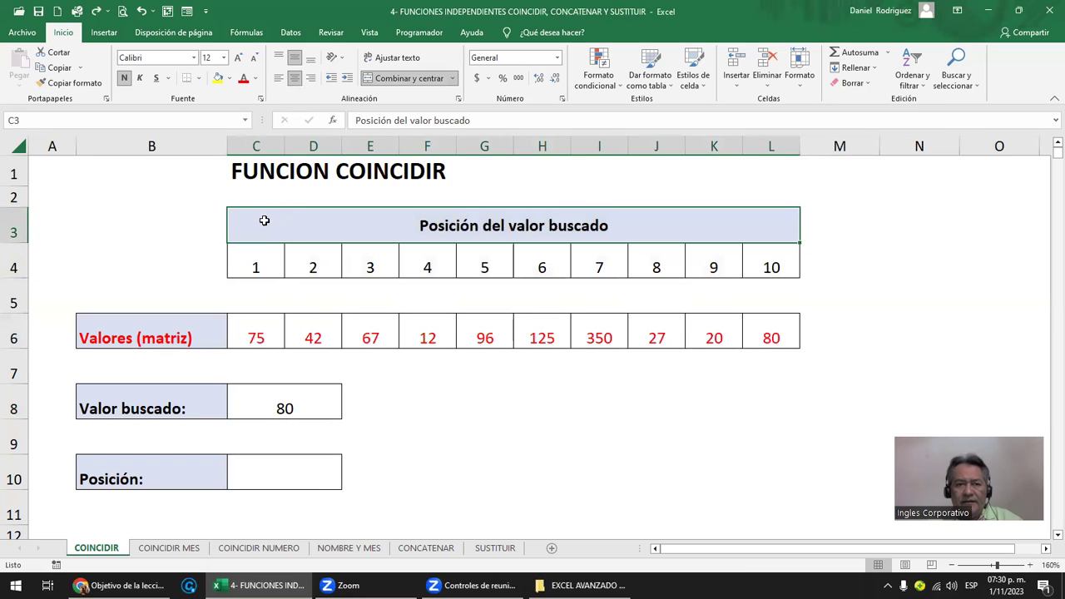
{"action": "left_click_drag", "start_coordinate": [270, 269], "coordinate": [774, 339]}
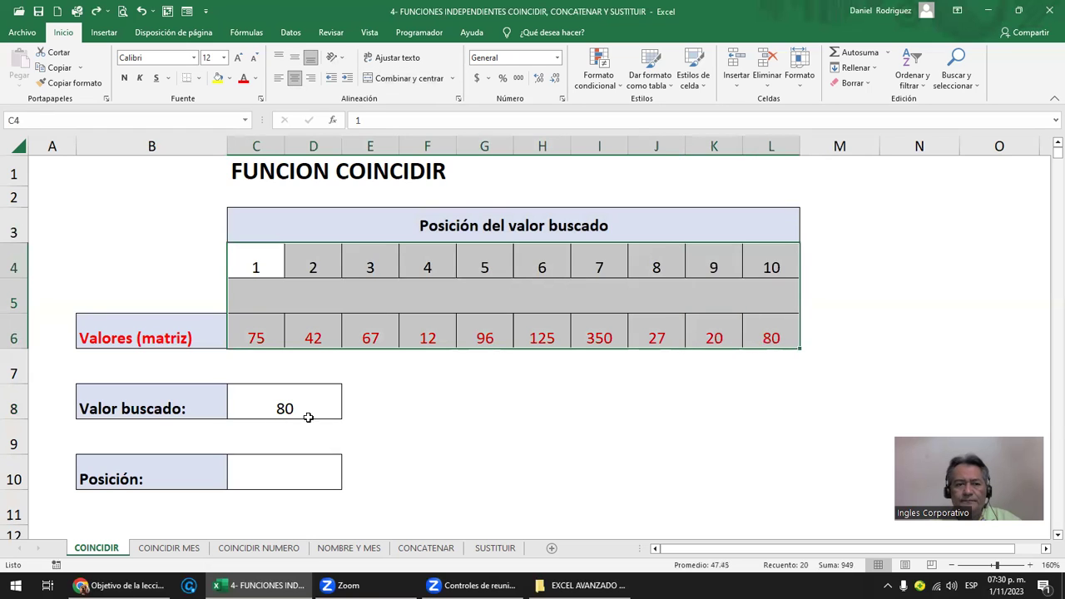
{"action": "left_click", "coordinate": [296, 410]}
{"action": "left_click", "coordinate": [282, 480]}
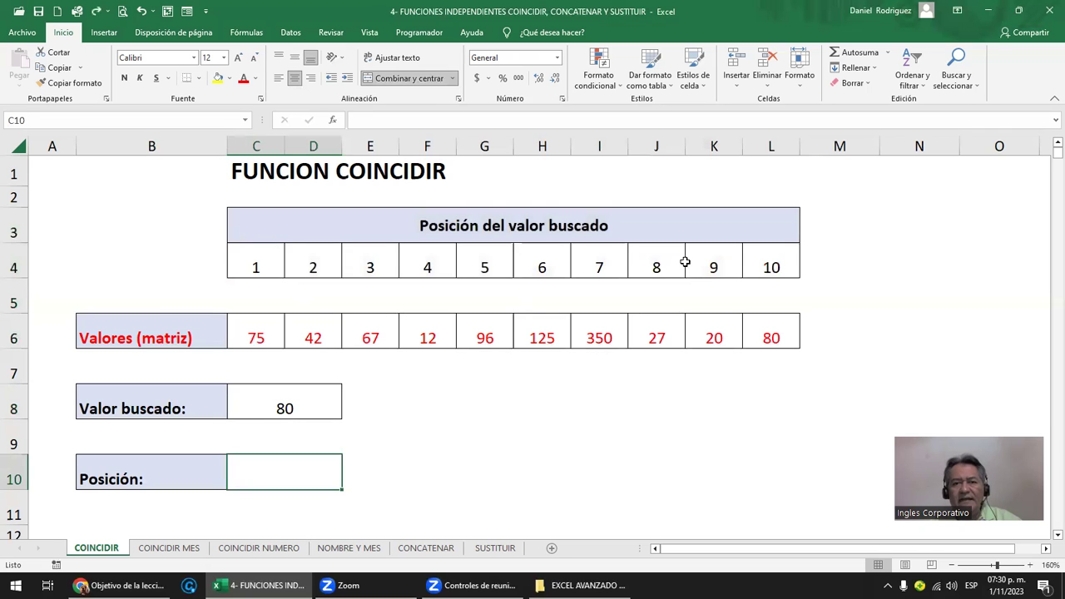
{"action": "left_click", "coordinate": [11, 333]}
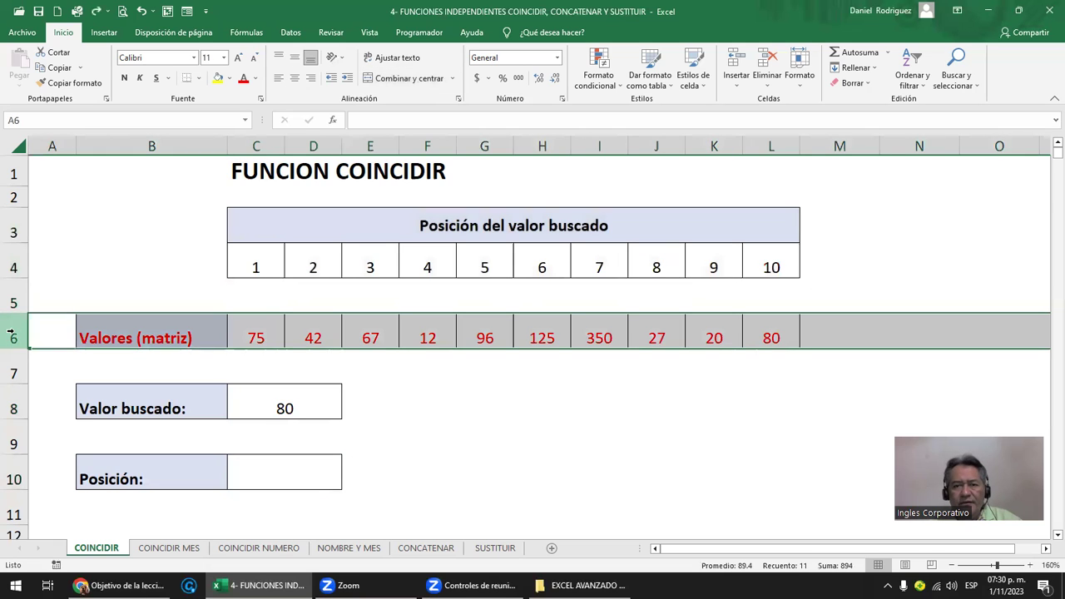
{"action": "left_click", "coordinate": [248, 147]}
{"action": "left_click", "coordinate": [313, 147]}
{"action": "left_click", "coordinate": [370, 143]}
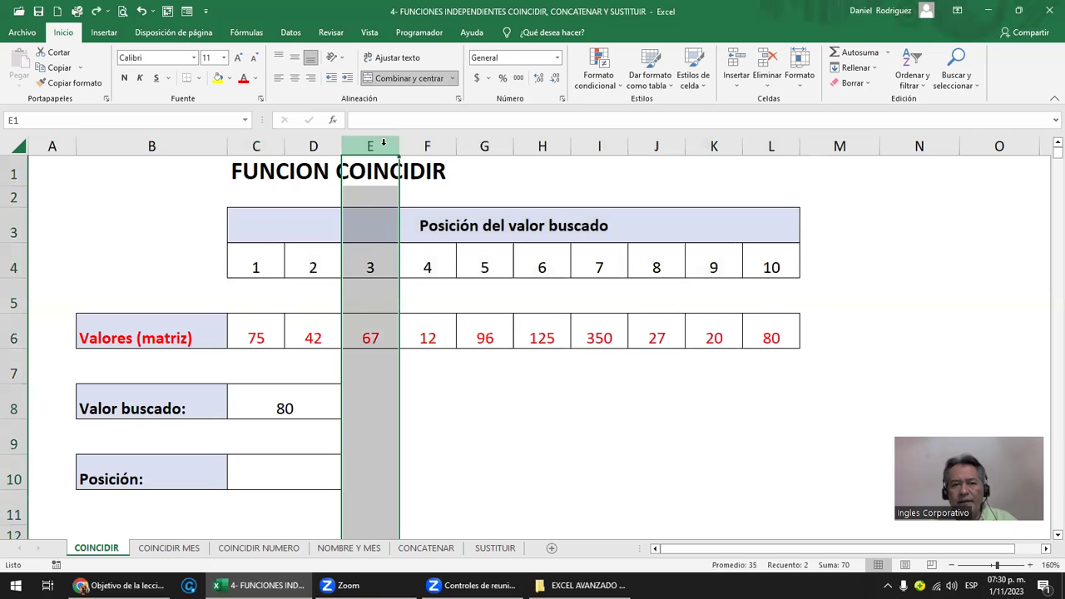
{"action": "left_click", "coordinate": [772, 265]}
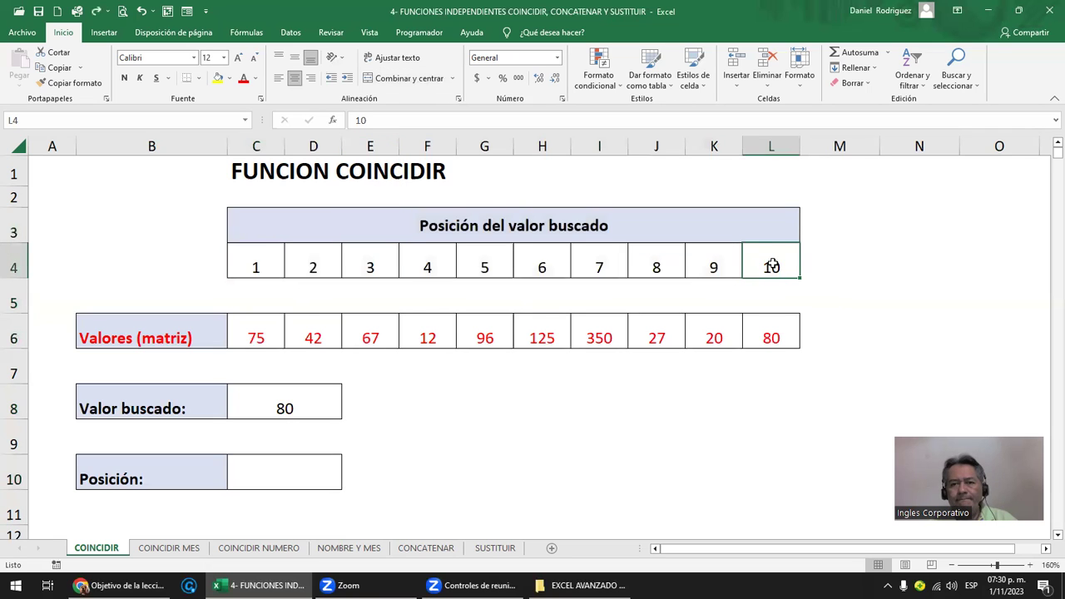
{"action": "left_click", "coordinate": [770, 148]}
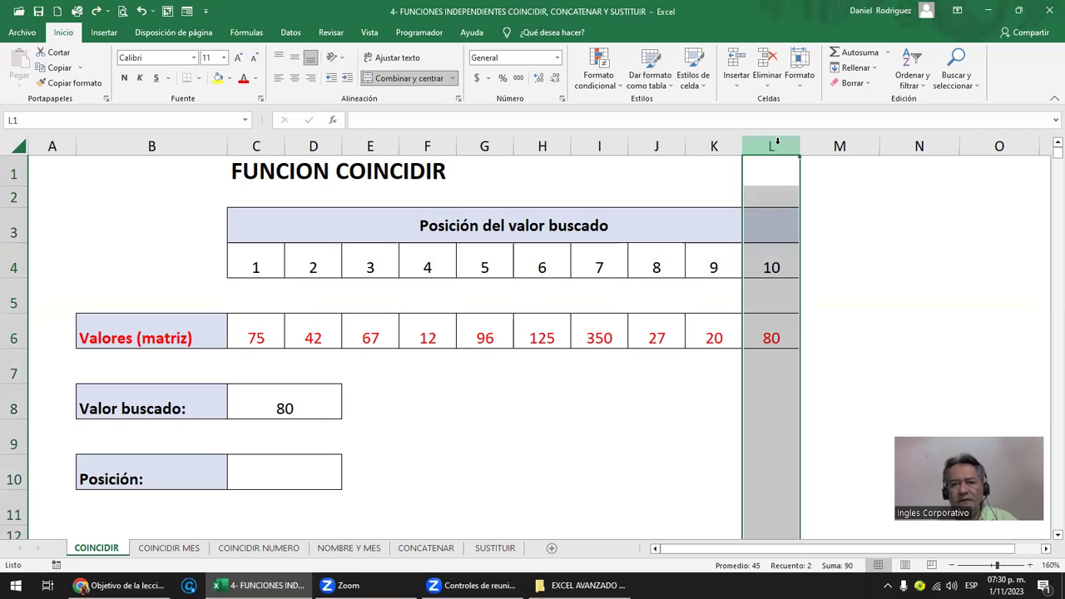
{"action": "left_click_drag", "start_coordinate": [776, 143], "coordinate": [66, 147]}
{"action": "left_click", "coordinate": [840, 171]}
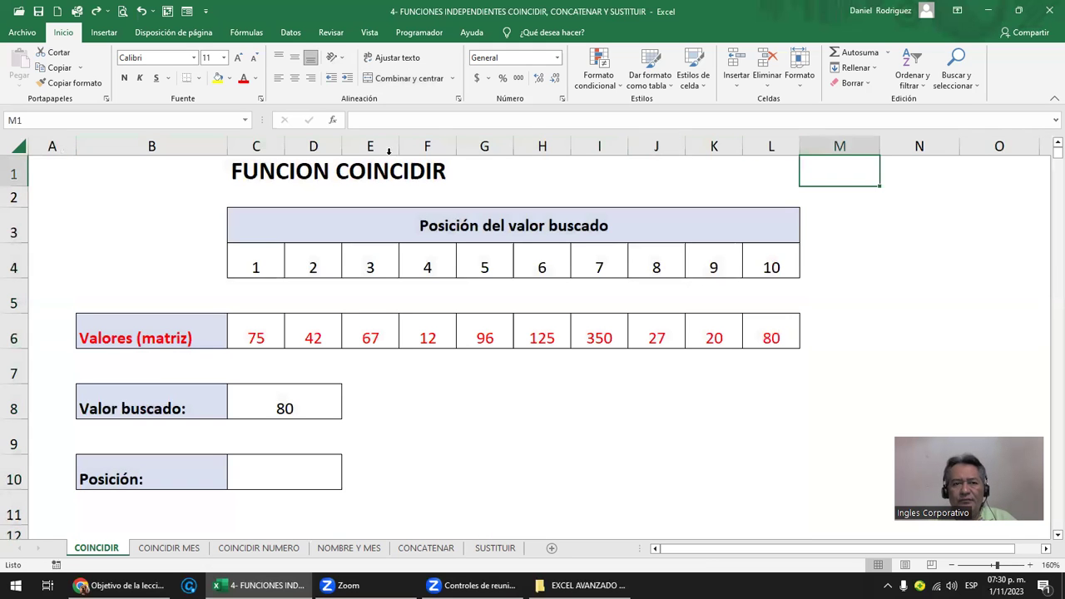
{"action": "left_click_drag", "start_coordinate": [274, 148], "coordinate": [761, 116]}
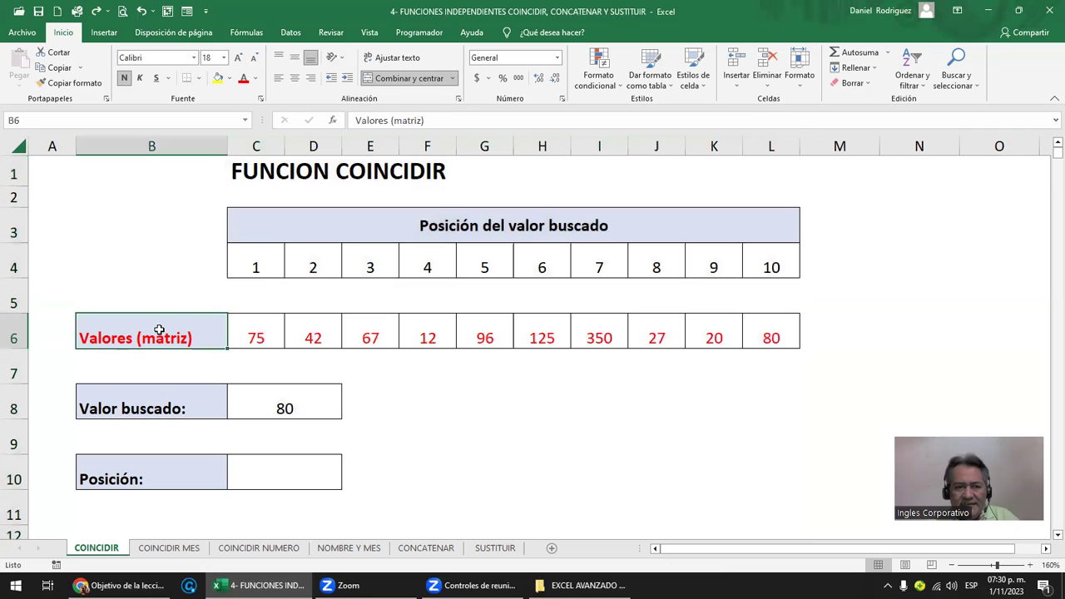
- Copy the Valores (matriz) row B6:L6 and paste it transposed as a vertical list starting at N6
{"action": "left_click", "coordinate": [160, 335]}
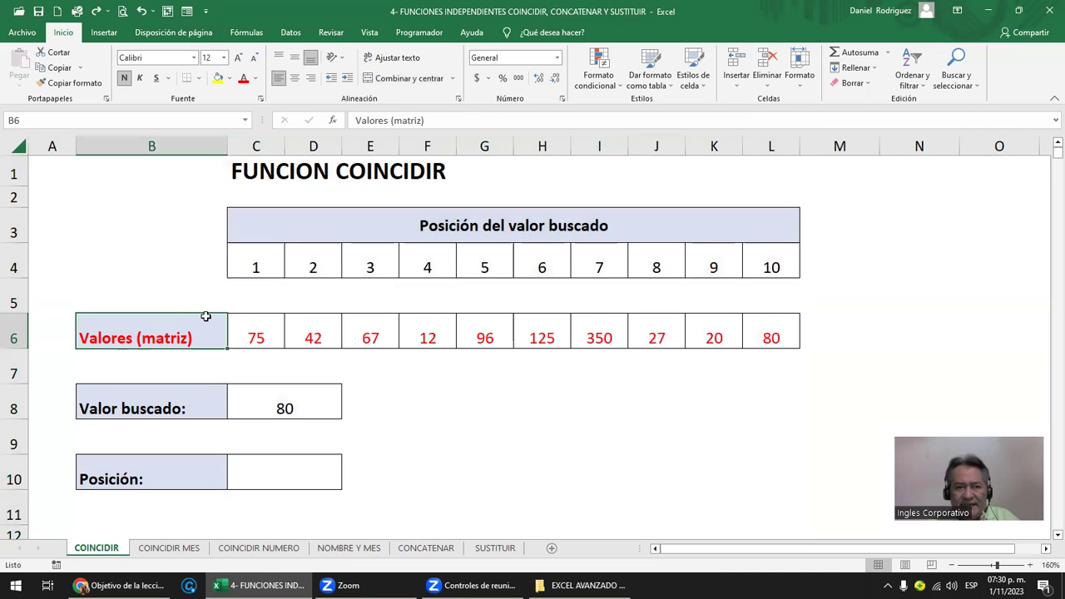
{"action": "left_click_drag", "start_coordinate": [159, 333], "coordinate": [770, 330]}
{"action": "key", "text": "ctrl+c"}
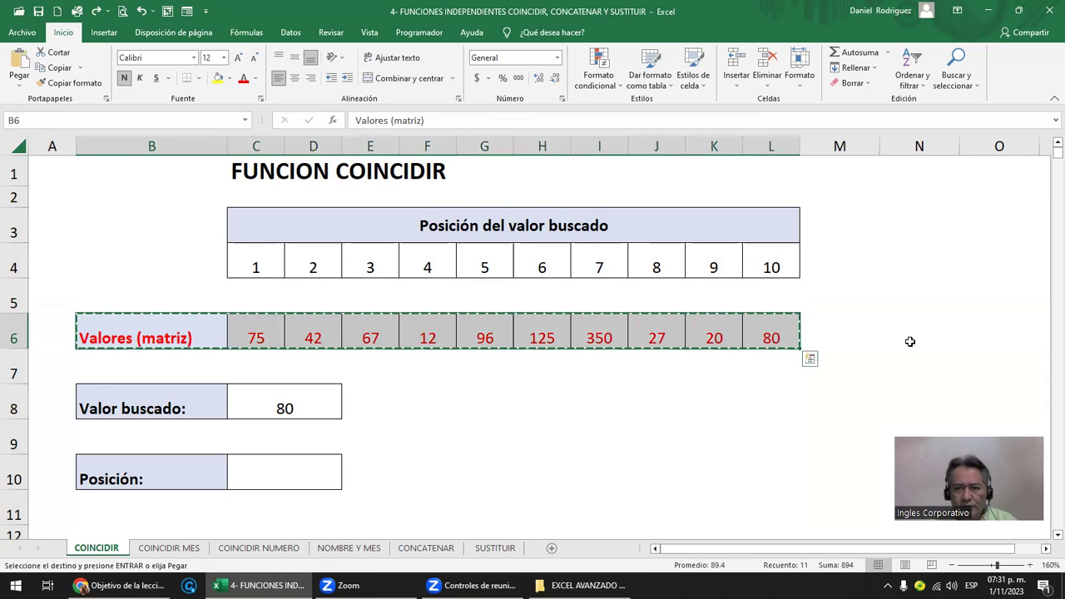
{"action": "left_click", "coordinate": [907, 339]}
{"action": "right_click", "coordinate": [906, 338]}
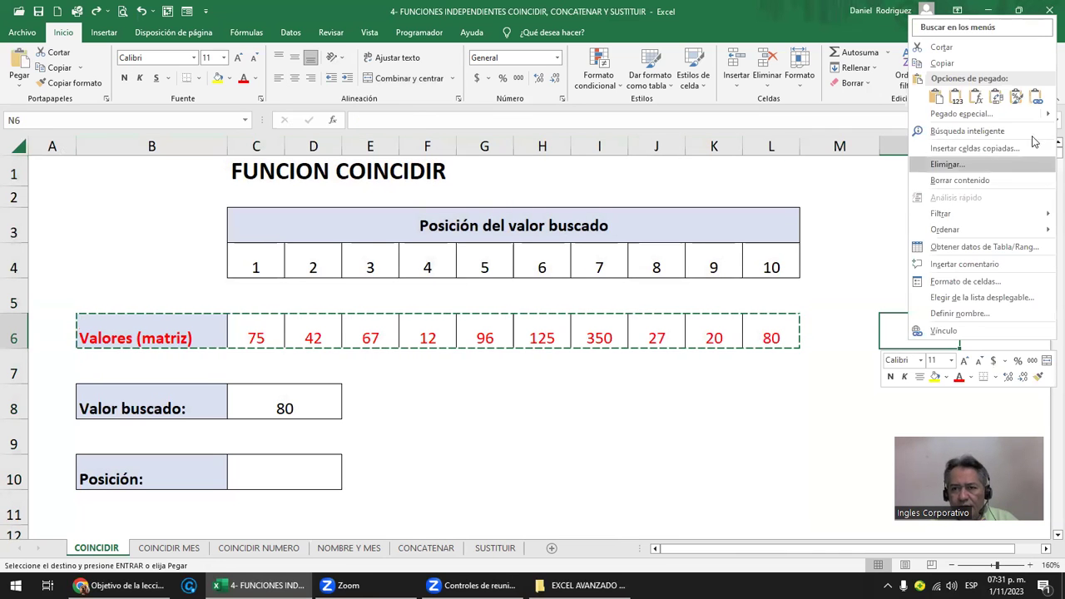
{"action": "mouse_move", "coordinate": [1046, 116]}
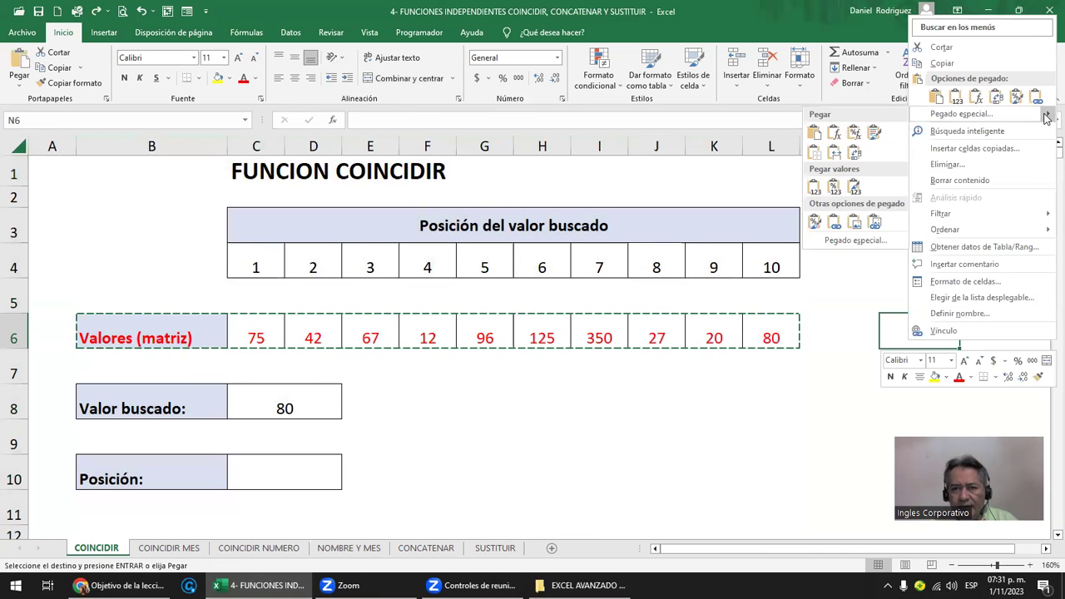
{"action": "left_click", "coordinate": [876, 238]}
{"action": "left_click", "coordinate": [887, 325]}
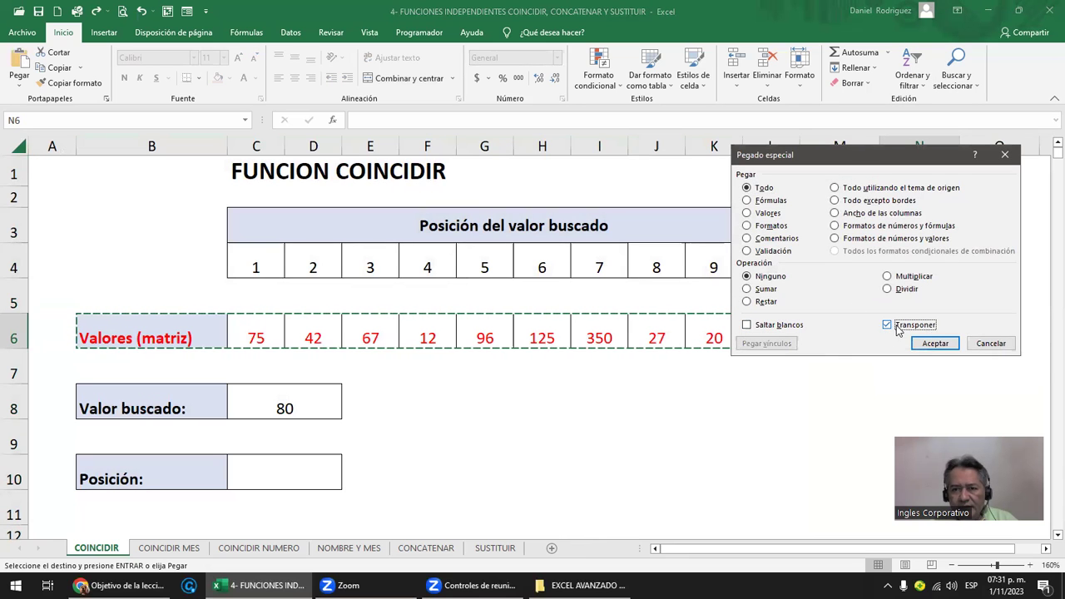
{"action": "left_click", "coordinate": [936, 343]}
- Autofit the width of column N to the Valores (matriz) heading
{"action": "left_click", "coordinate": [869, 378]}
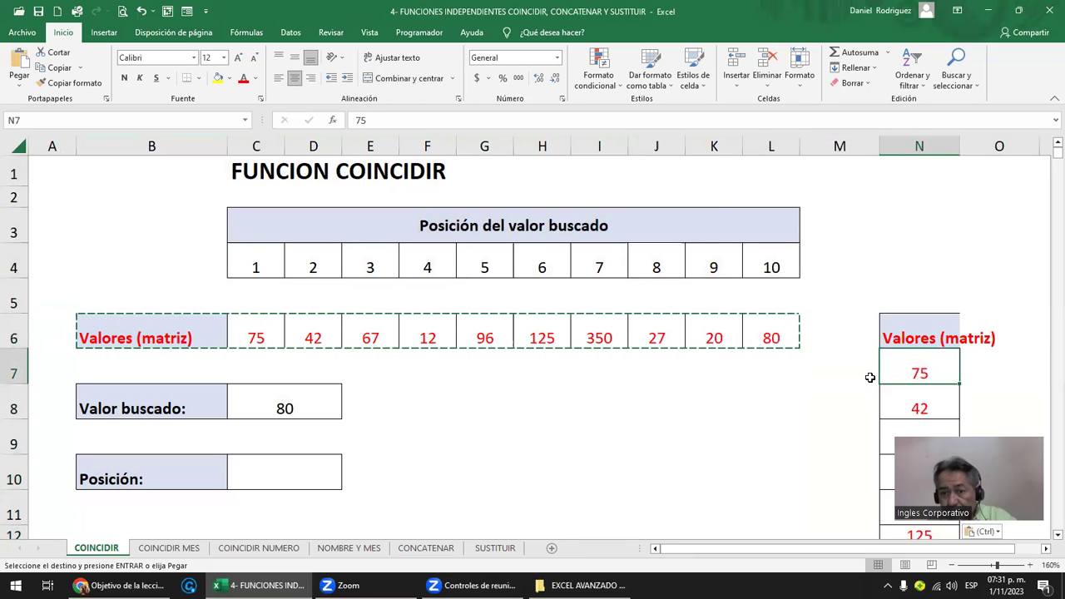
{"action": "key", "text": "Right"}
{"action": "key", "text": "Right"}
{"action": "key", "text": "Right"}
{"action": "key", "text": "Right"}
{"action": "key", "text": "Right"}
{"action": "key", "text": "ctrl+Left"}
{"action": "key", "text": "Up"}
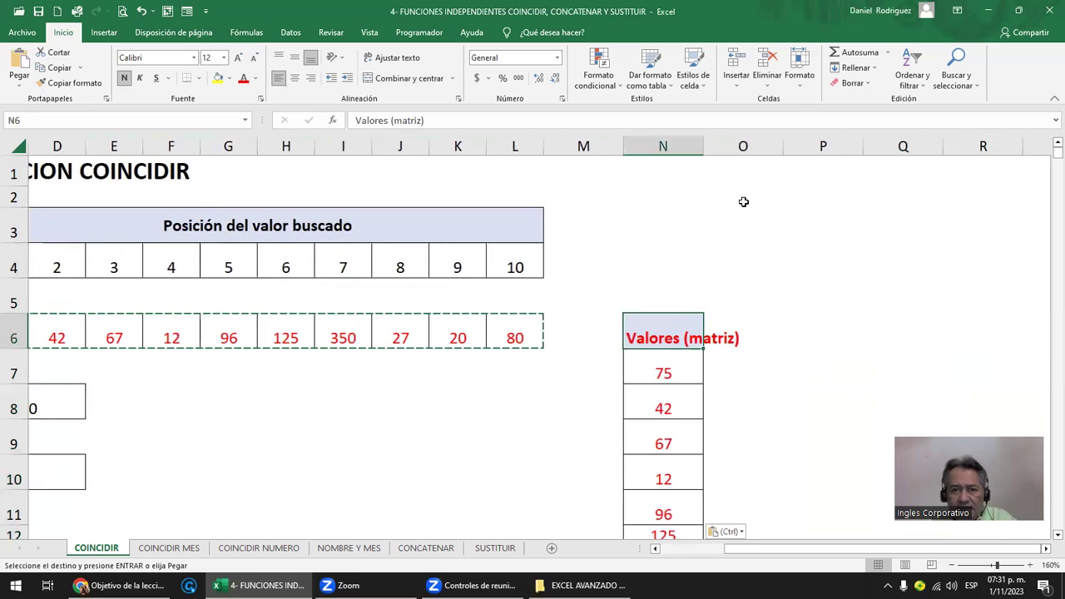
{"action": "double_click", "coordinate": [702, 143]}
- Review the transposed values in column N row by row and clear the pending copy selection
{"action": "left_click_drag", "start_coordinate": [690, 324], "coordinate": [712, 545]}
{"action": "left_click", "coordinate": [683, 339]}
{"action": "left_click_drag", "start_coordinate": [593, 343], "coordinate": [790, 337]}
{"action": "left_click_drag", "start_coordinate": [586, 371], "coordinate": [794, 370]}
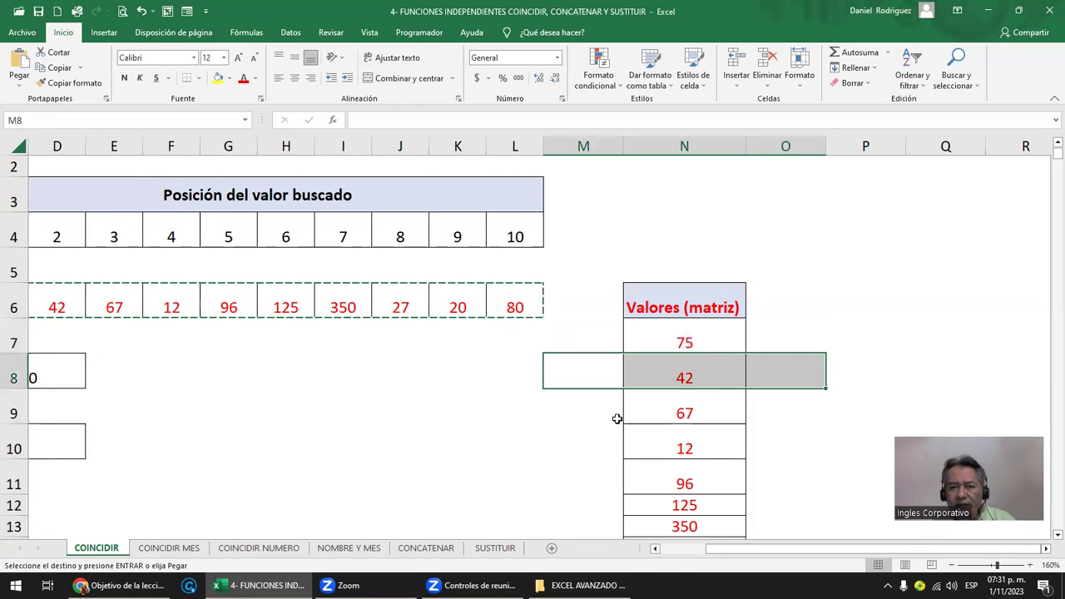
{"action": "left_click_drag", "start_coordinate": [617, 418], "coordinate": [754, 399]}
{"action": "left_click", "coordinate": [575, 285]}
{"action": "key", "text": "Escape"}
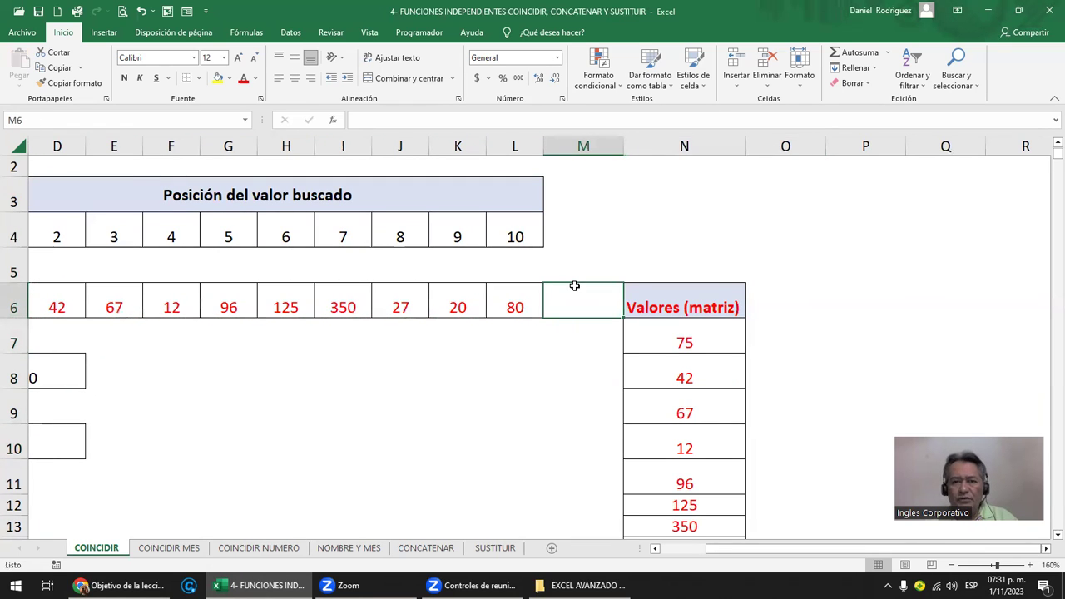
- Compare the horizontal matrix across row 6 with the vertical matrix down column N
{"action": "key", "text": "Left"}
{"action": "key", "text": "Left"}
{"action": "key", "text": "Left"}
{"action": "key", "text": "Left"}
{"action": "key", "text": "Left"}
{"action": "key", "text": "Left"}
{"action": "key", "text": "Left"}
{"action": "key", "text": "Left"}
{"action": "key", "text": "Left"}
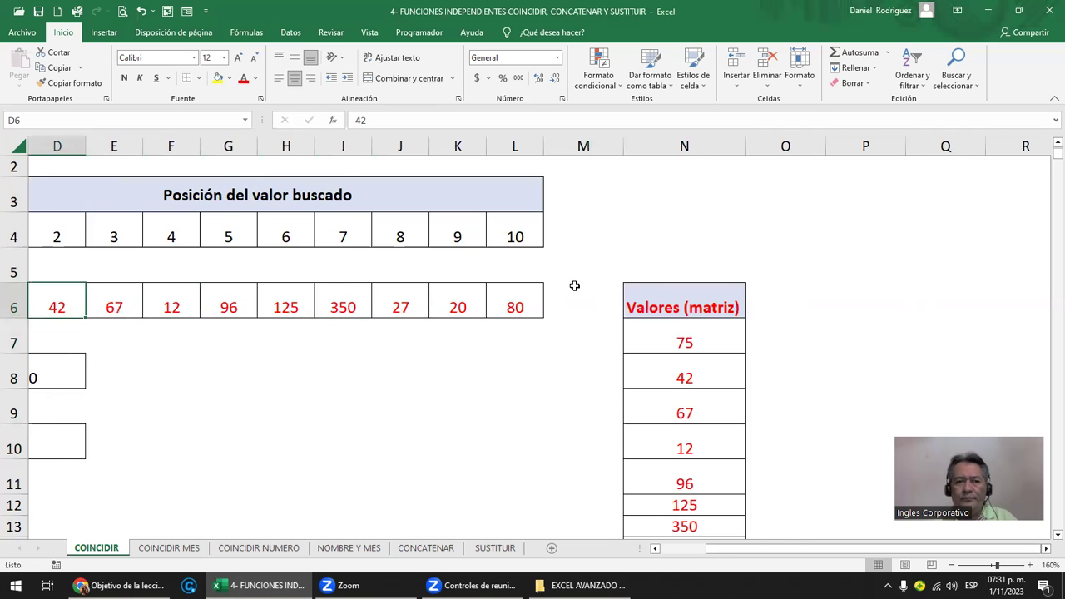
{"action": "key", "text": "Left"}
{"action": "key", "text": "Left"}
{"action": "key", "text": "Left"}
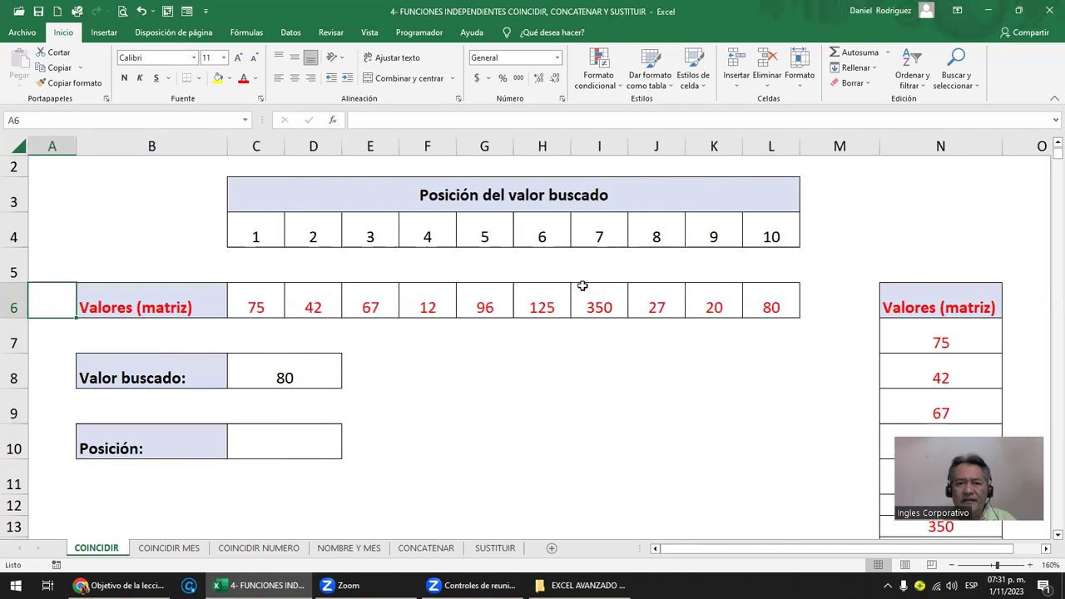
{"action": "scroll", "coordinate": [594, 284], "scroll_direction": "down", "scroll_amount": 2}
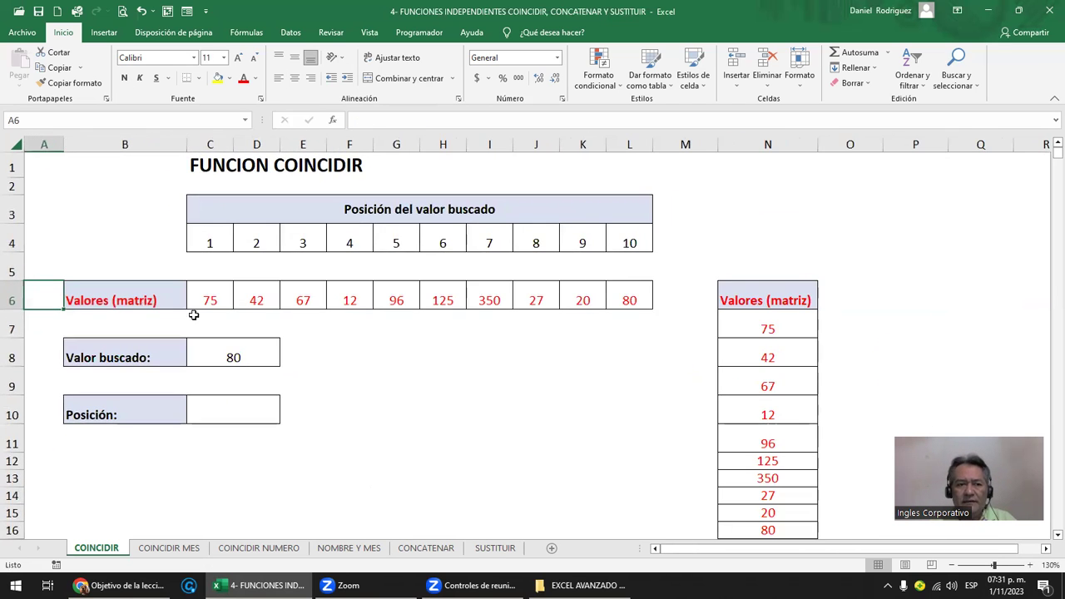
{"action": "left_click", "coordinate": [207, 145]}
{"action": "left_click_drag", "start_coordinate": [206, 146], "coordinate": [449, 148]}
{"action": "left_click_drag", "start_coordinate": [11, 297], "coordinate": [546, 291]}
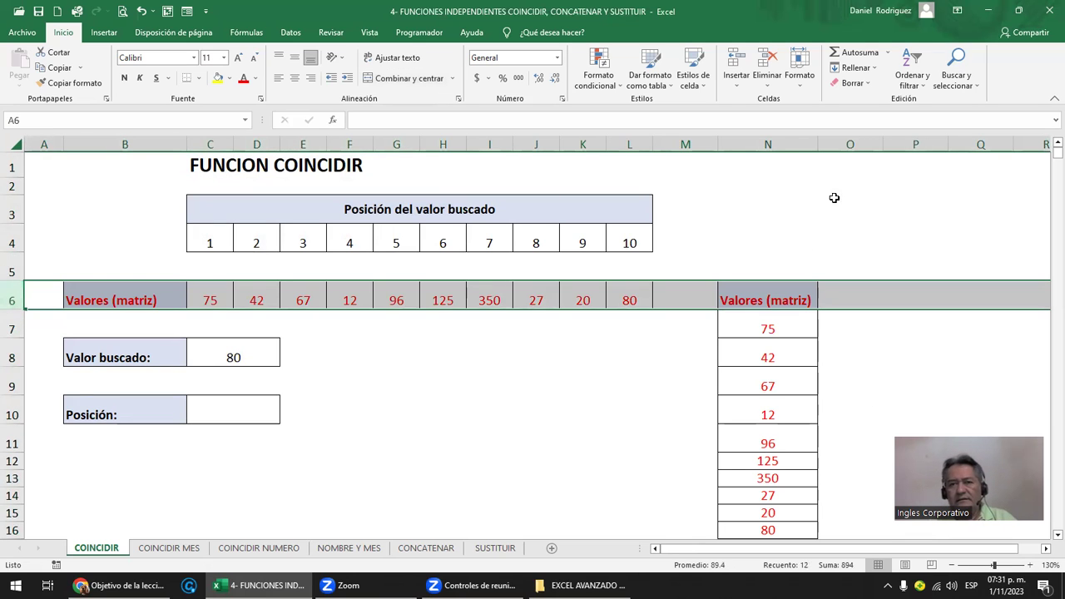
{"action": "left_click", "coordinate": [766, 146]}
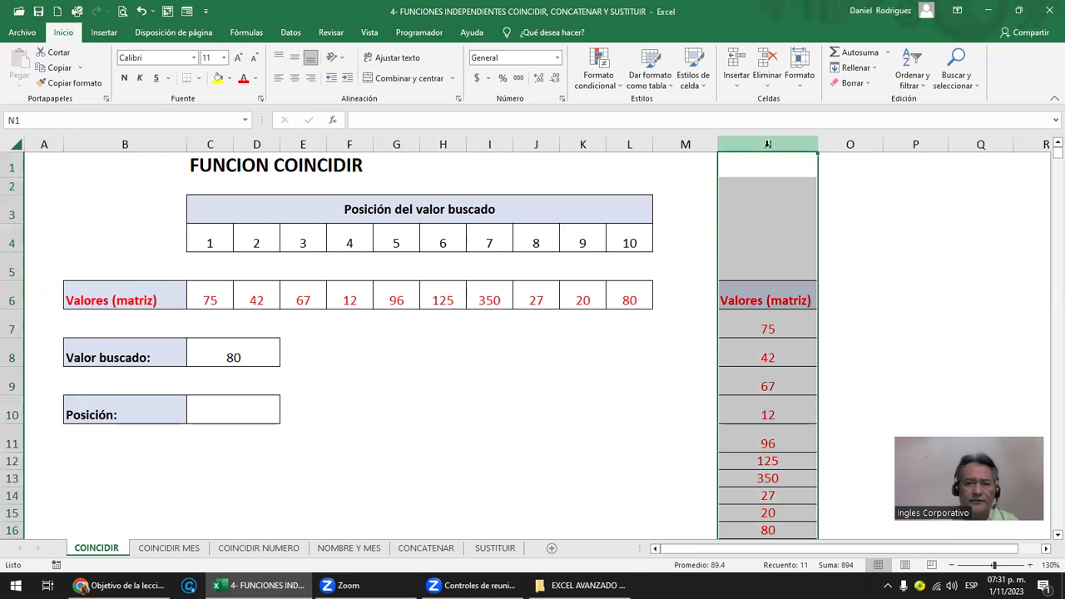
{"action": "left_click", "coordinate": [442, 345]}
{"action": "scroll", "coordinate": [443, 341], "scroll_direction": "up", "scroll_amount": 1}
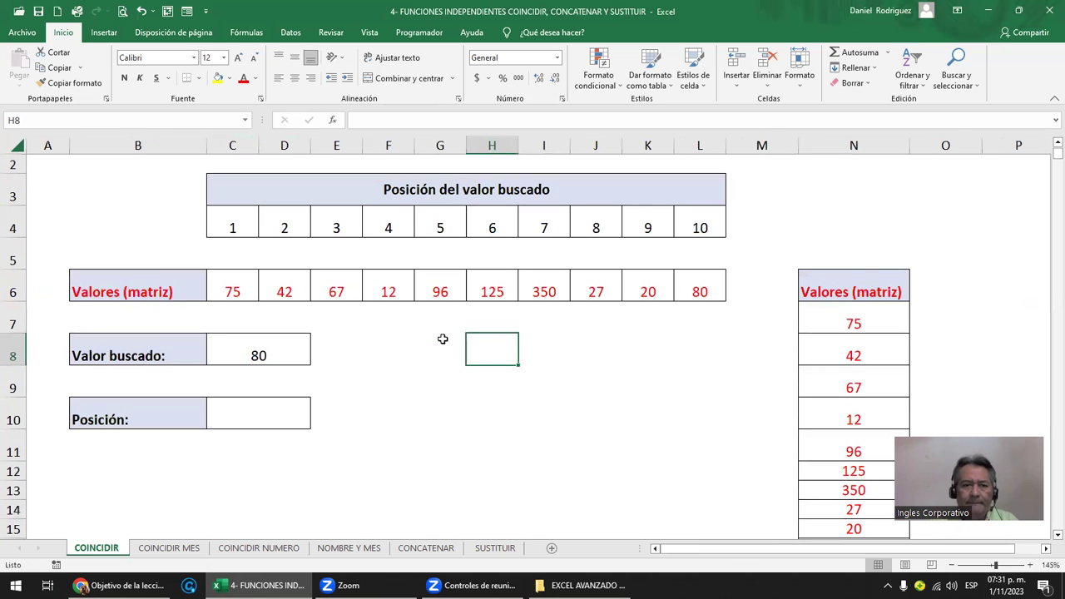
- In the Posición cell C10, enter =COINCIDIR(C8;C6:L6;) to find the searched value's position in the matrix row
{"action": "left_click", "coordinate": [245, 347]}
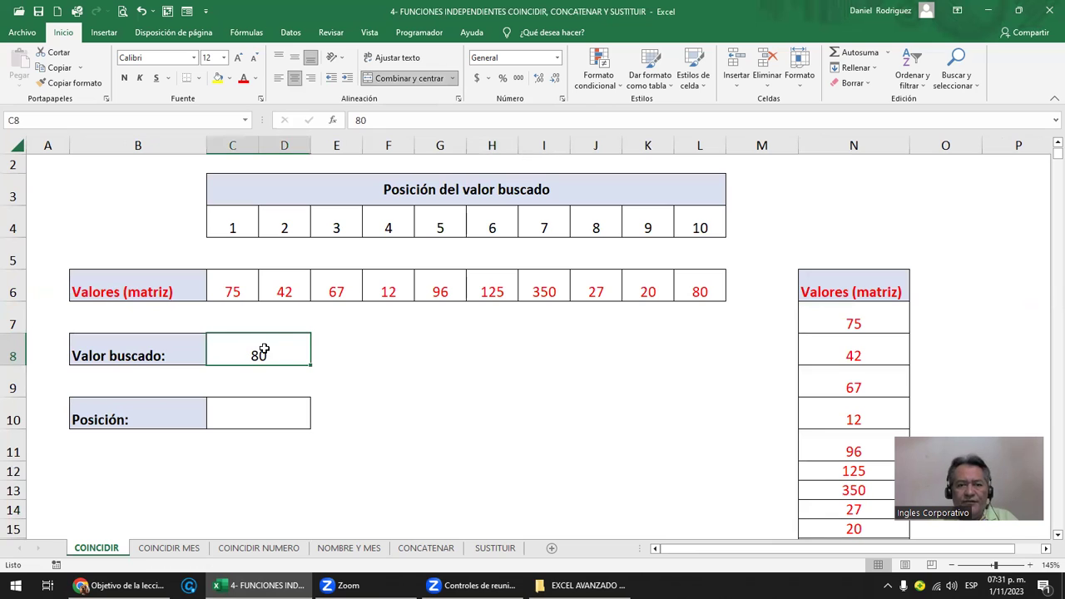
{"action": "left_click", "coordinate": [258, 412]}
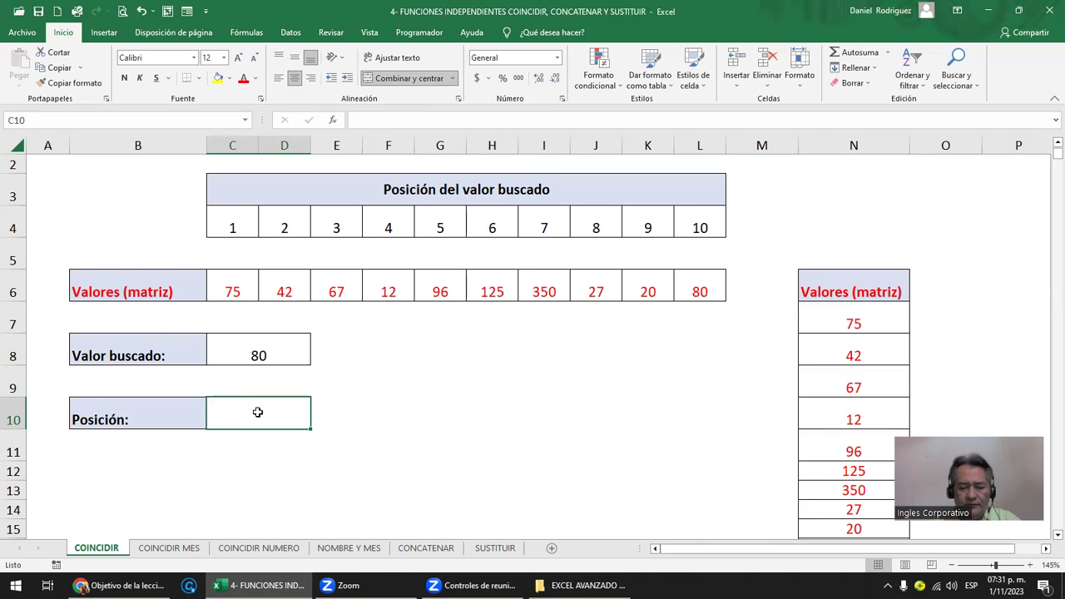
{"action": "type", "text": "="}
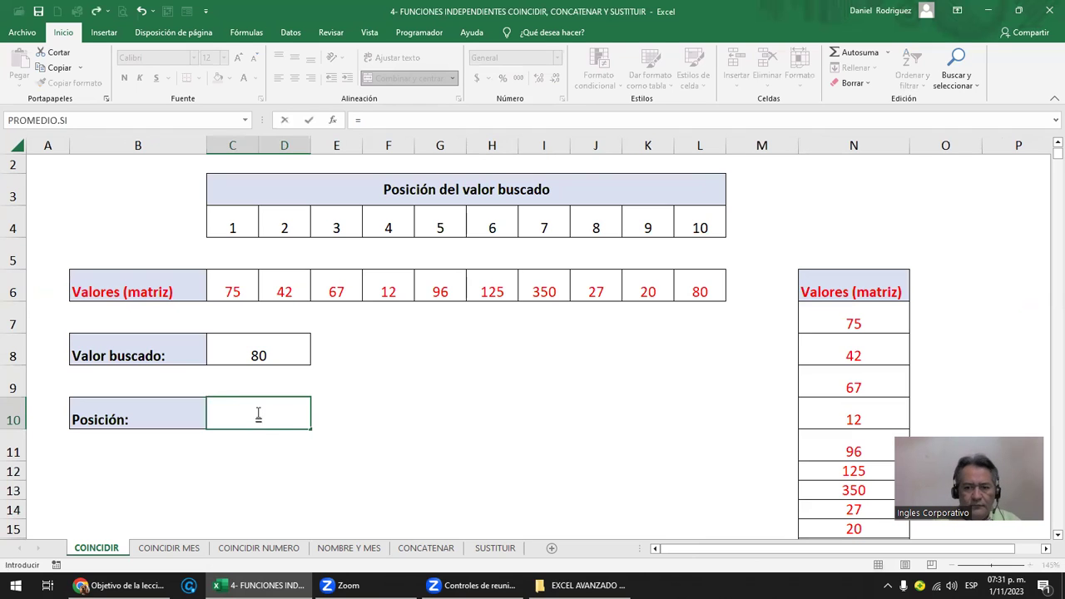
{"action": "type", "text": "COIN"}
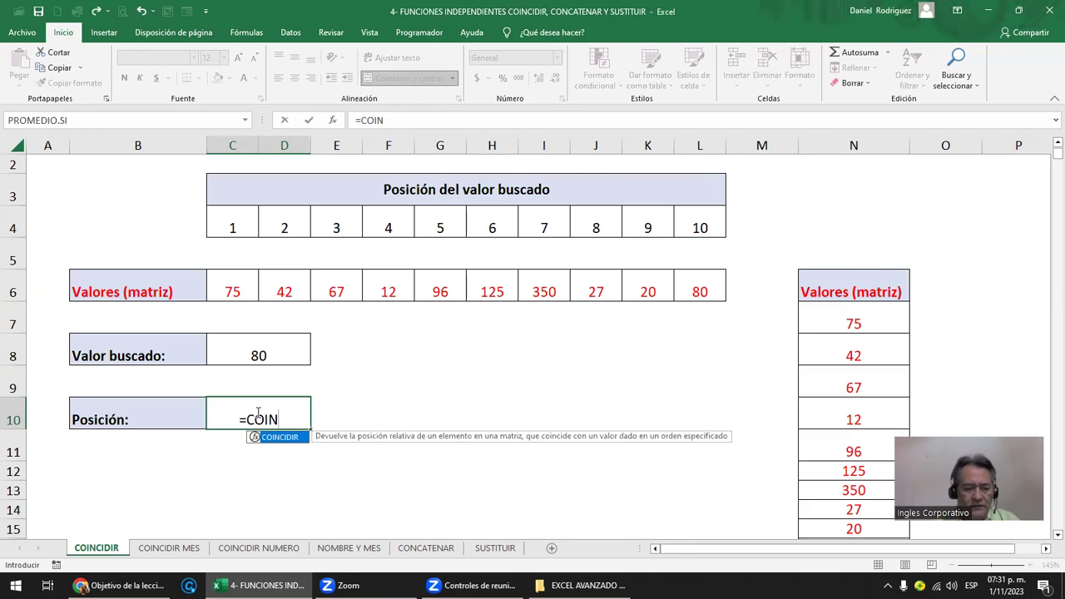
{"action": "key", "text": "Tab"}
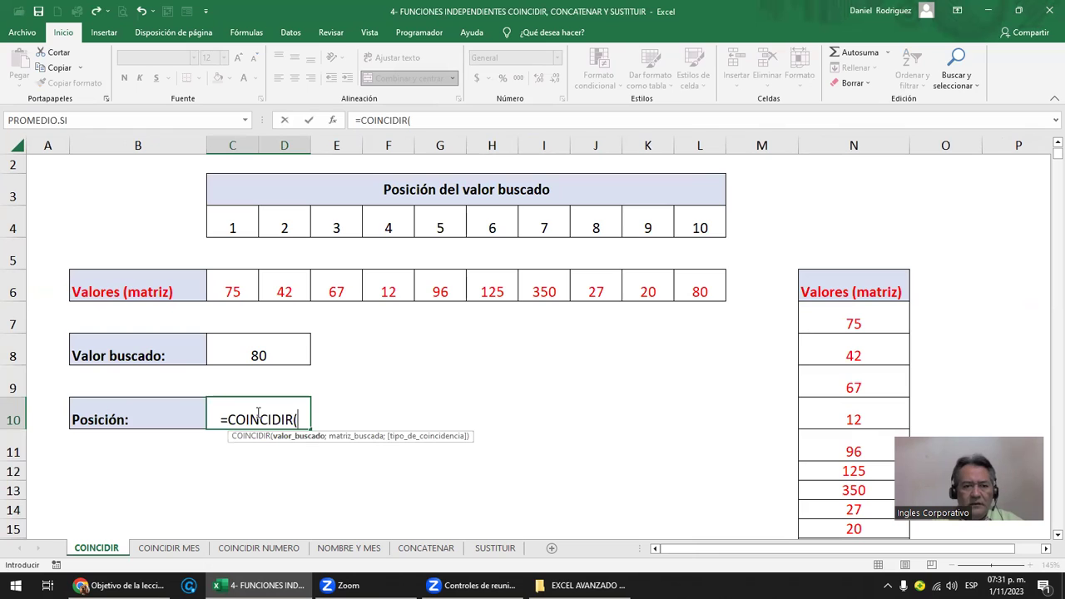
{"action": "left_click", "coordinate": [263, 356]}
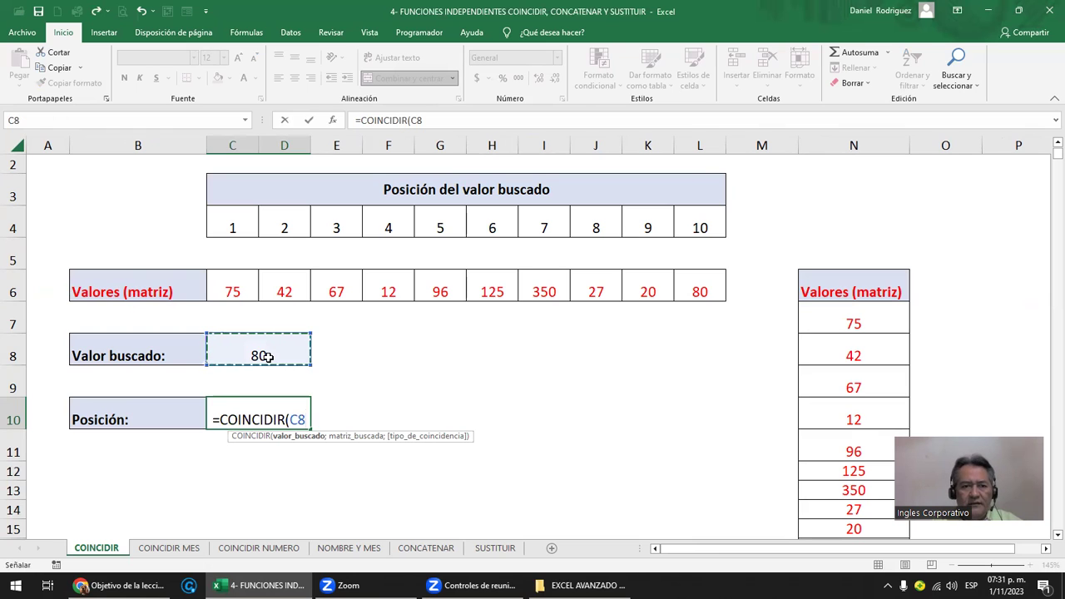
{"action": "type", "text": ";"}
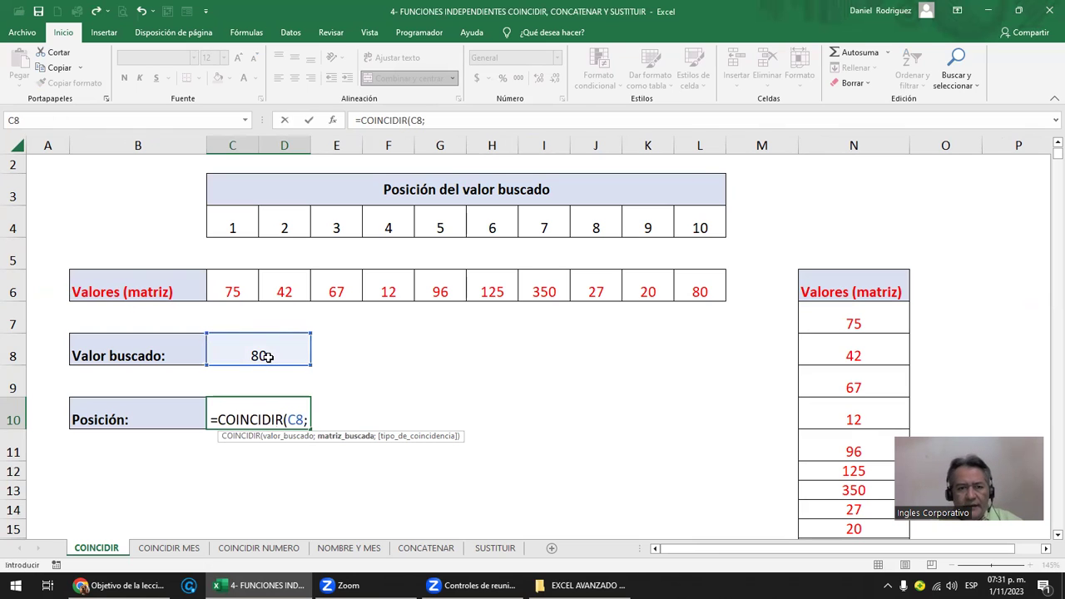
{"action": "left_click_drag", "start_coordinate": [225, 286], "coordinate": [684, 280]}
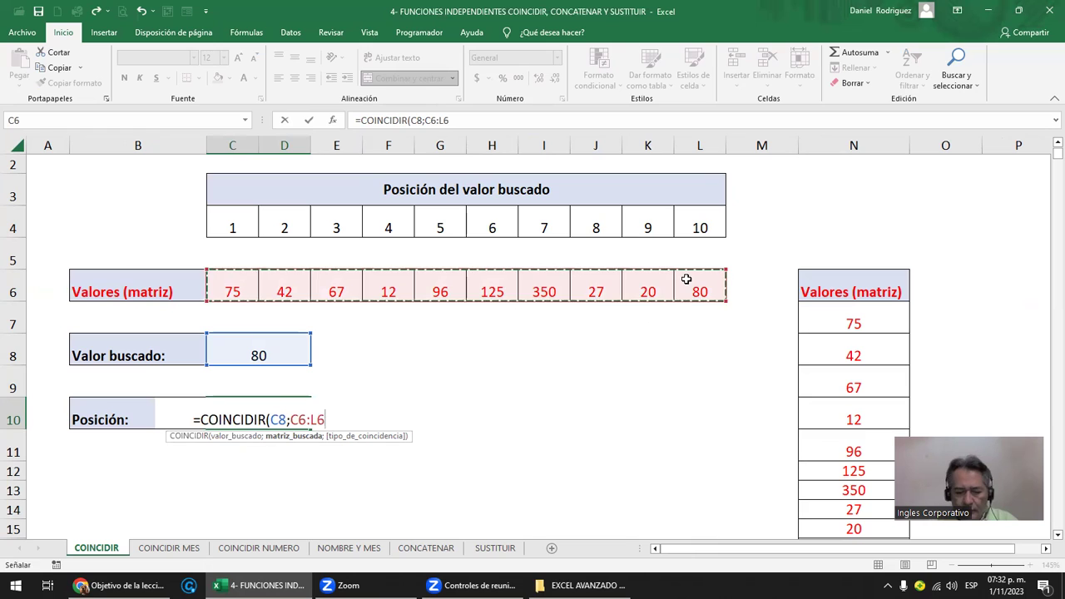
{"action": "type", "text": ";"}
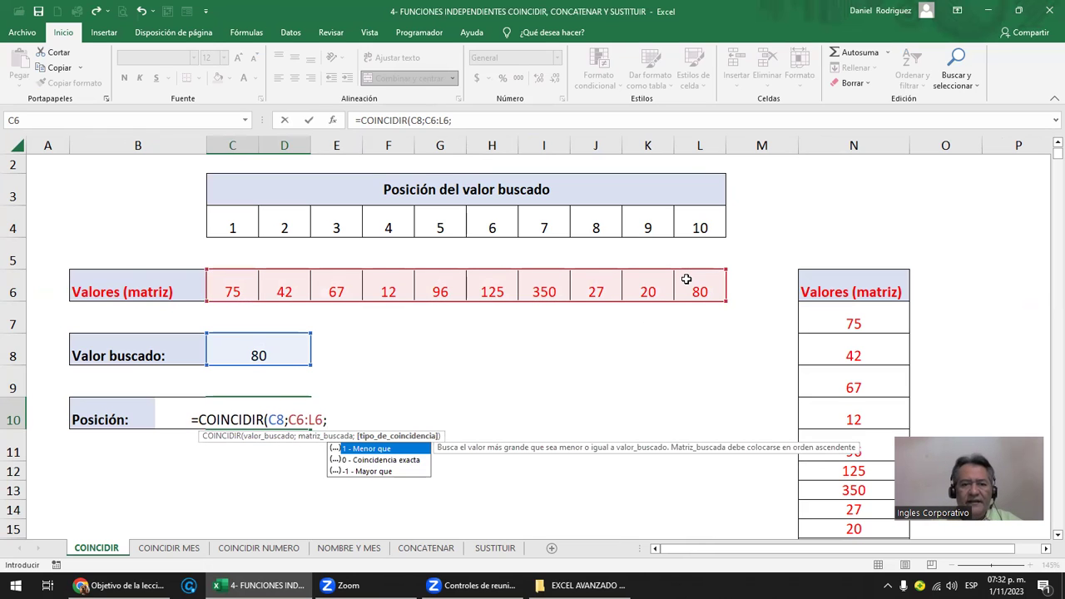
{"action": "key", "text": "Down"}
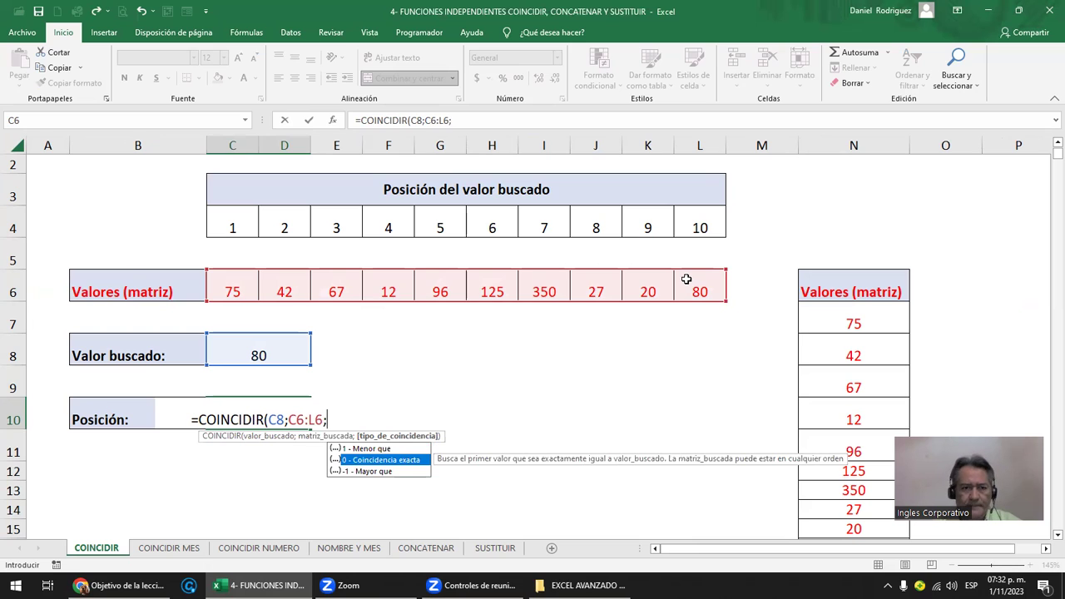
{"action": "key", "text": "Return"}
{"action": "key", "text": "Up"}
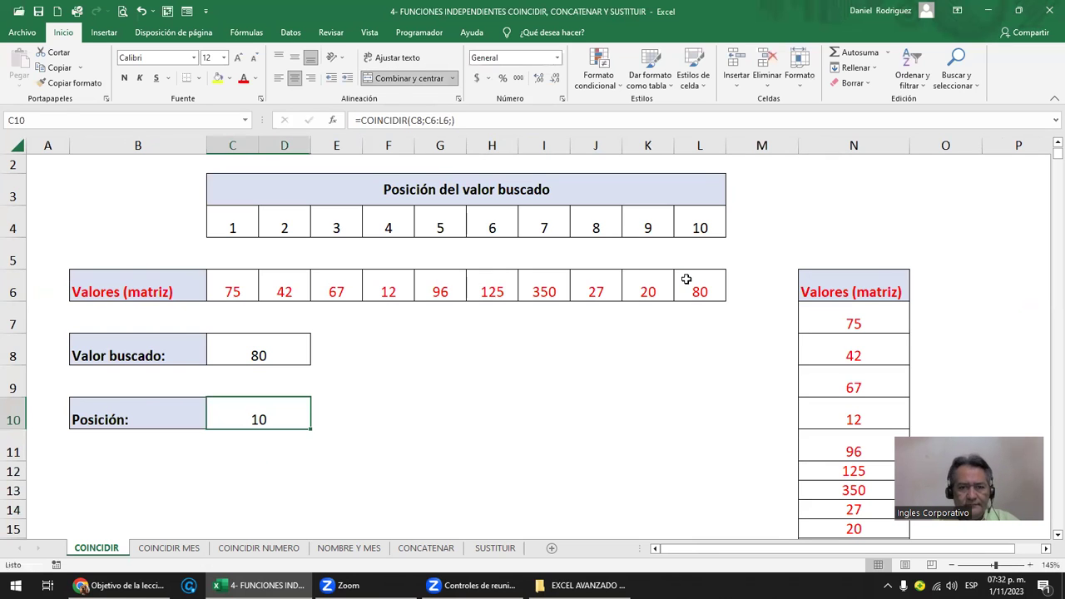
- Add match type 0 to the COINCIDIR formula in C10, making it =COINCIDIR(C8;C6:L6;0), and check the result against cells L4:L6
{"action": "key", "text": "F2"}
{"action": "key", "text": "BackSpace"}
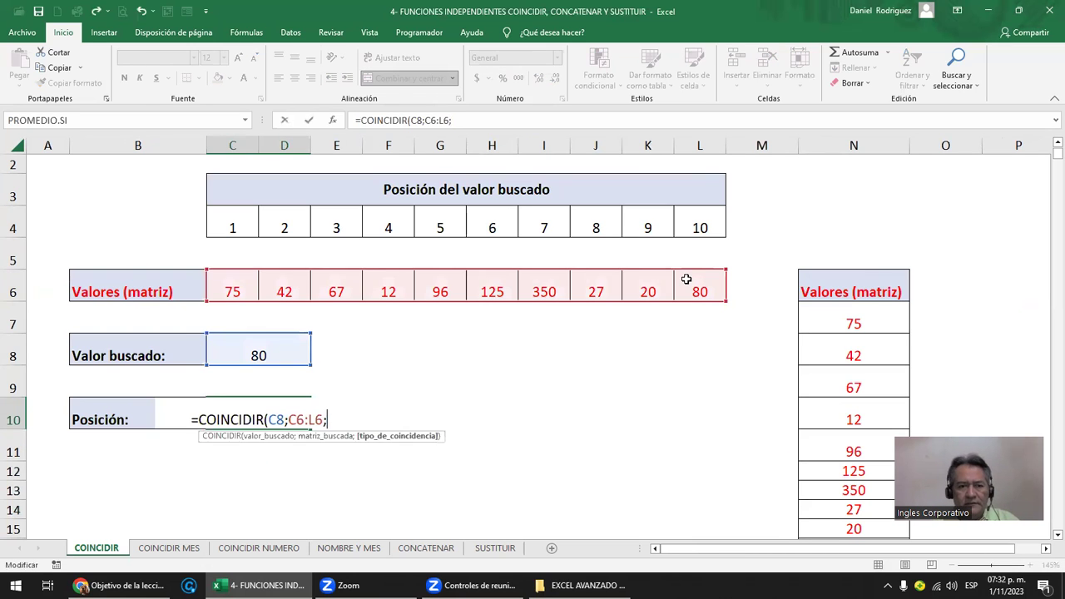
{"action": "type", "text": "0"}
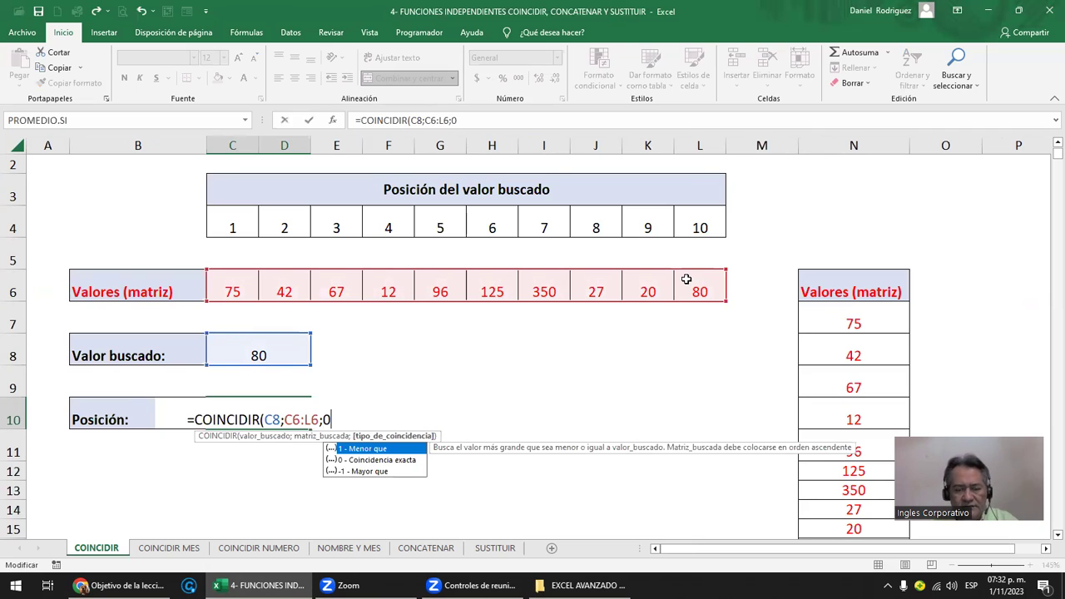
{"action": "type", "text": ")"}
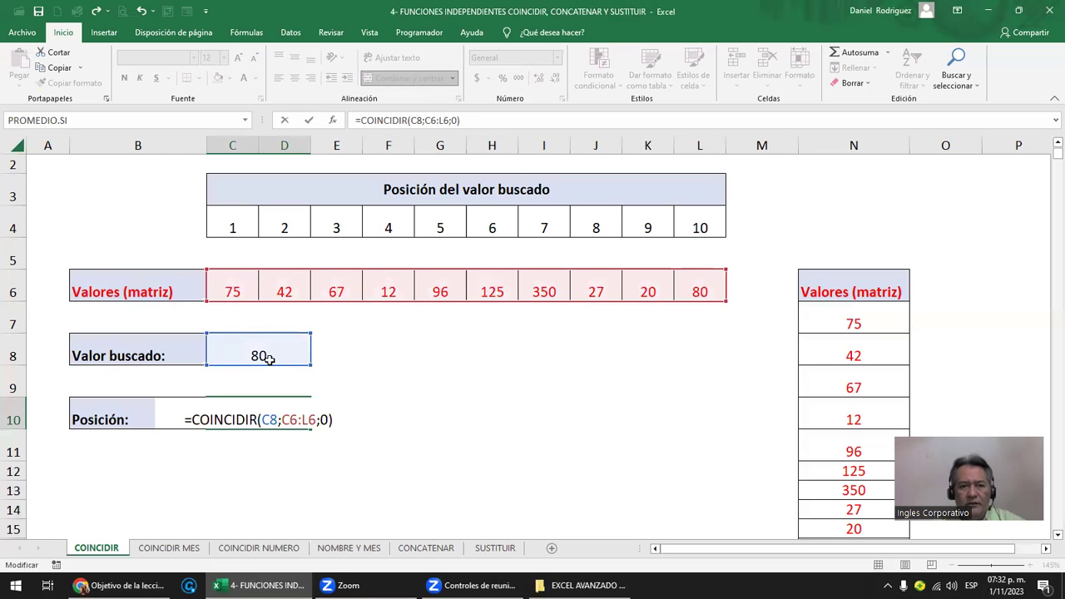
{"action": "key", "text": "Return"}
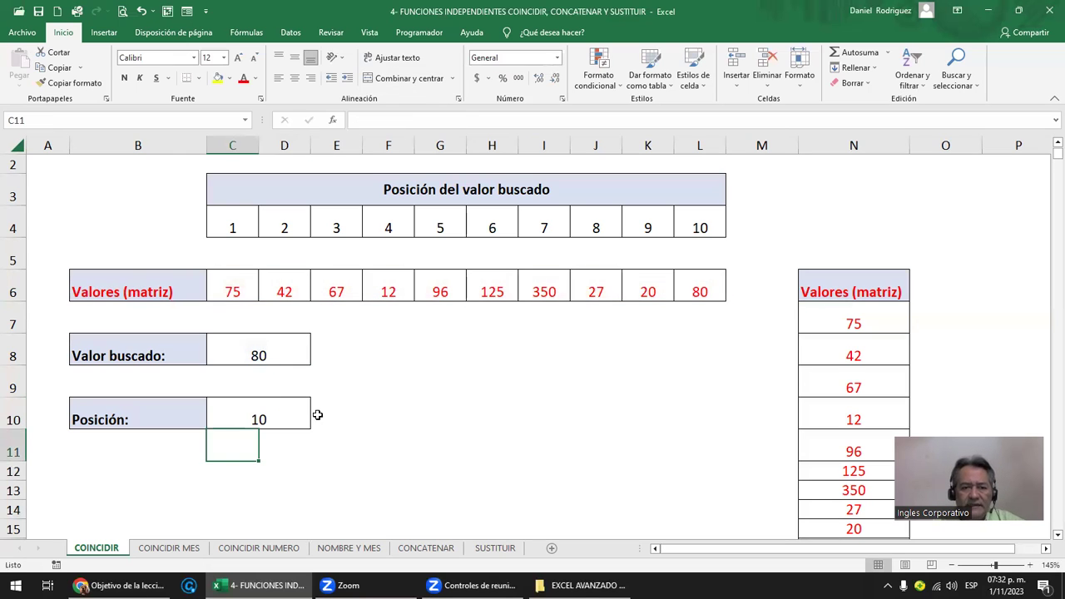
{"action": "left_click_drag", "start_coordinate": [696, 215], "coordinate": [700, 288]}
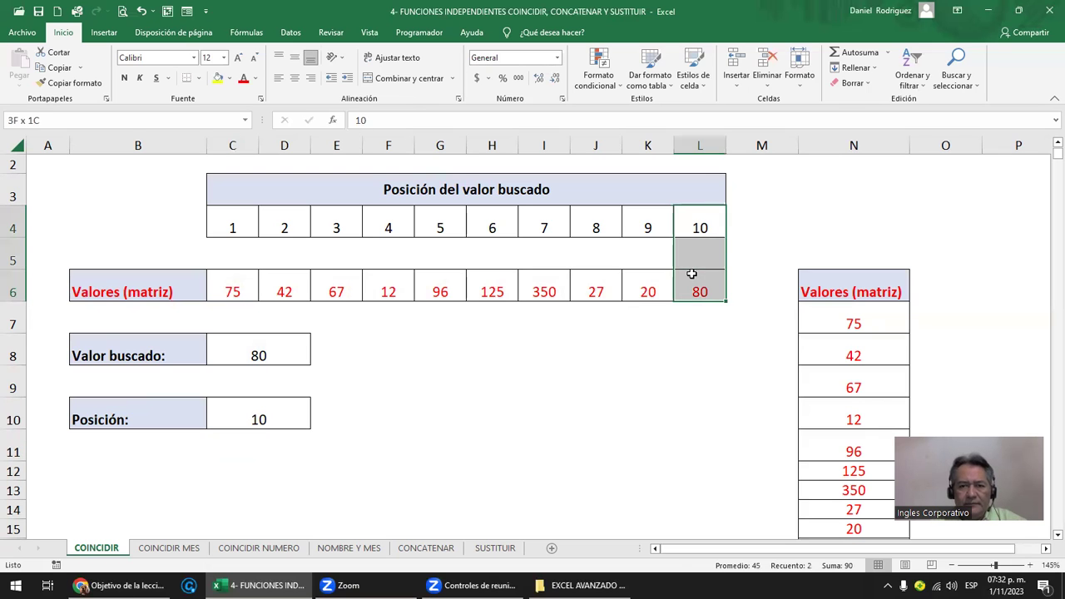
- Set the Valor buscado in C8 to 42 and check that value's place in the matrix row
{"action": "left_click", "coordinate": [262, 341]}
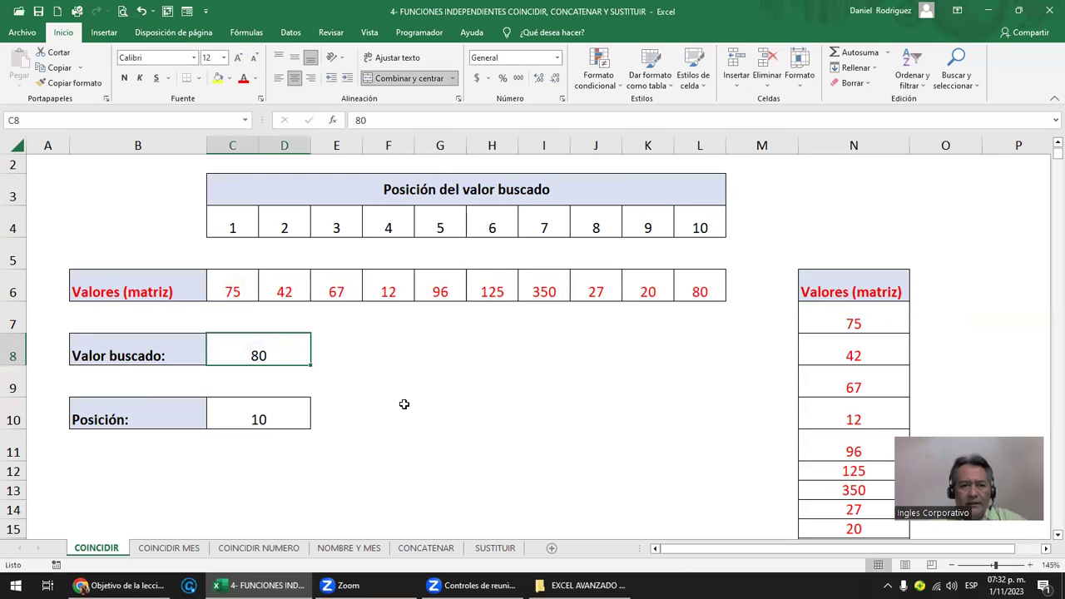
{"action": "type", "text": "42"}
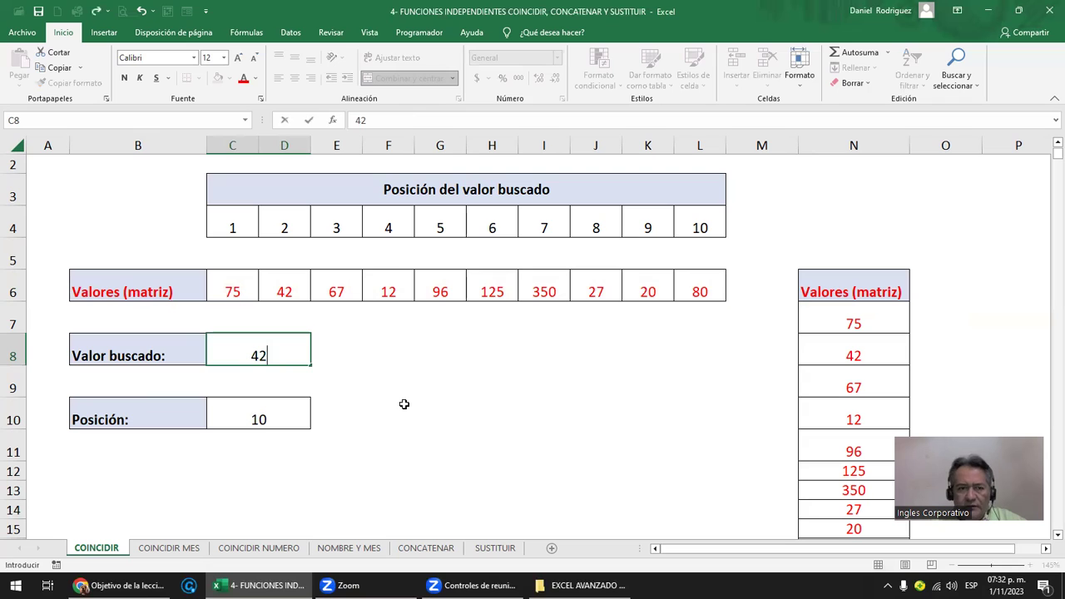
{"action": "key", "text": "Return"}
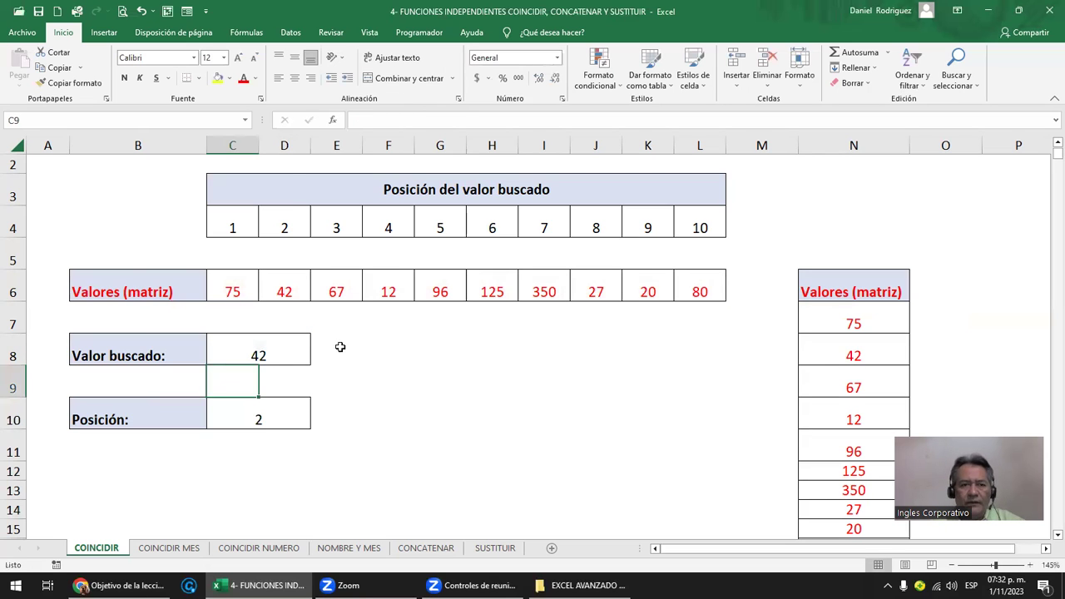
{"action": "left_click", "coordinate": [287, 145]}
{"action": "left_click", "coordinate": [285, 291]}
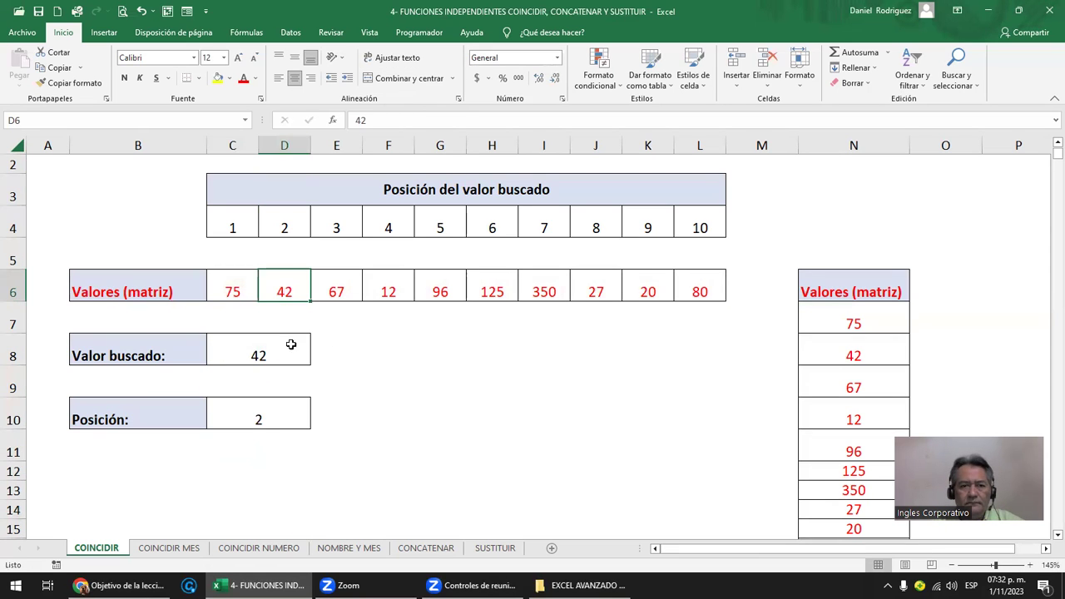
- Review the arguments of the COINCIDIR formula in the Posición cell C10 and leave it as is
{"action": "left_click", "coordinate": [266, 421]}
{"action": "double_click", "coordinate": [266, 421]}
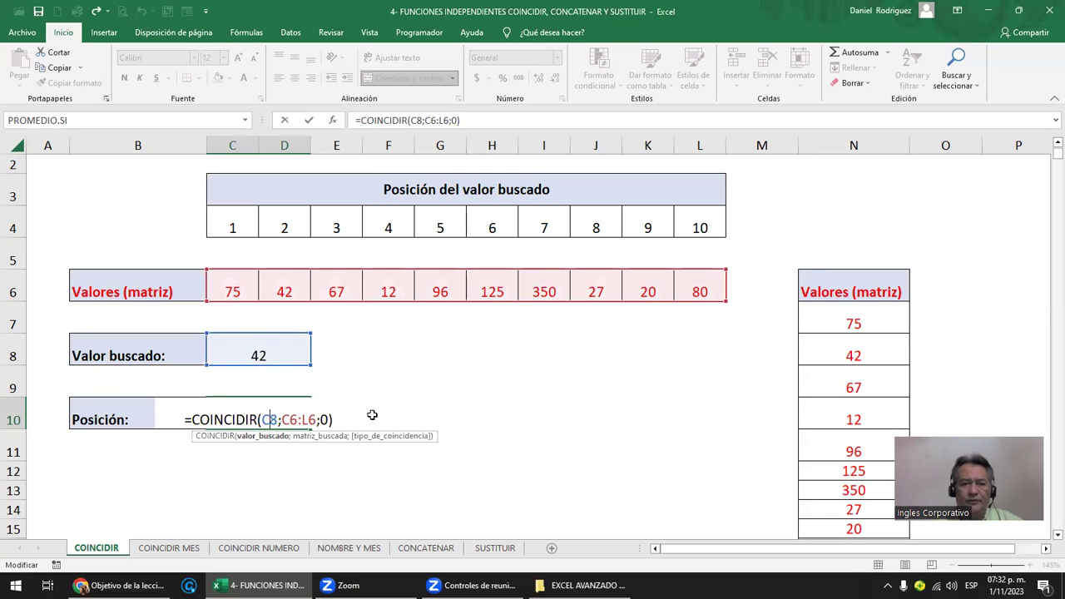
{"action": "key", "text": "Return"}
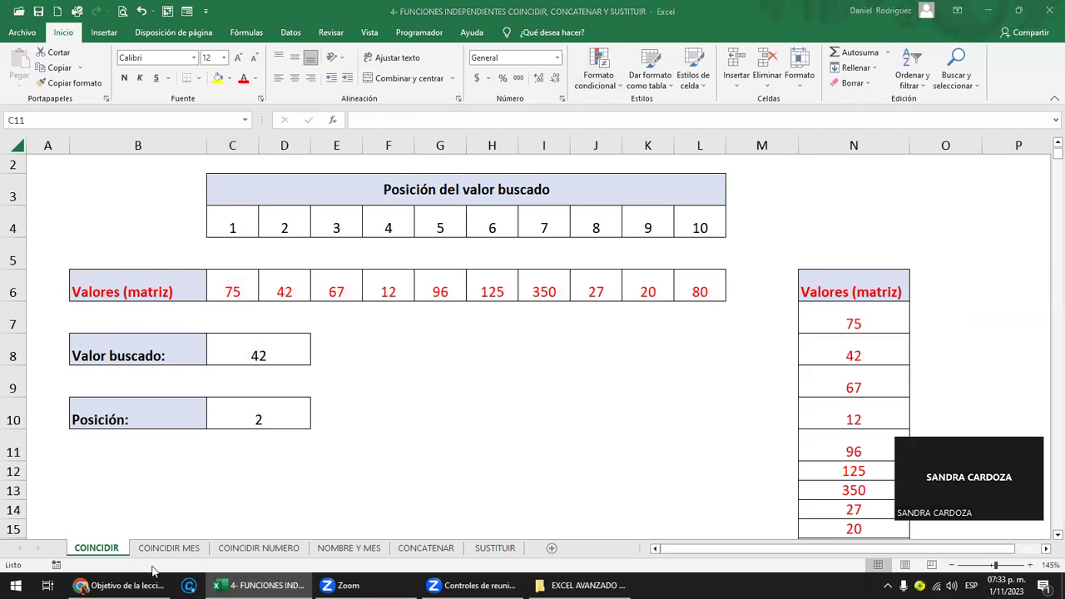
- Go to the COINCIDIR MES sheet and select the month names in B4:B15 to examine the data matrix
{"action": "left_click", "coordinate": [170, 547]}
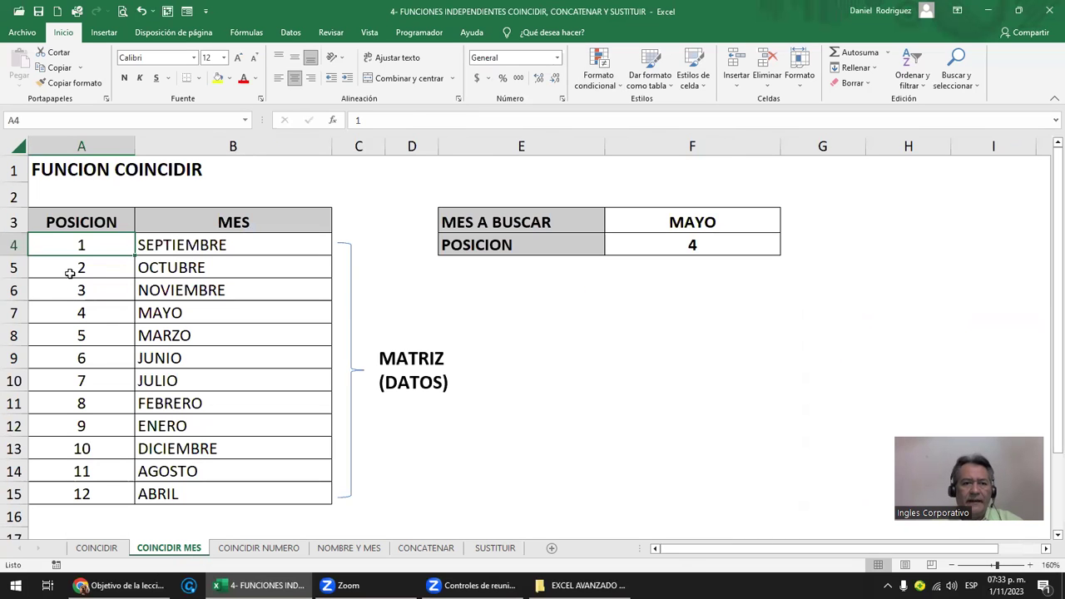
{"action": "left_click", "coordinate": [189, 239]}
{"action": "left_click_drag", "start_coordinate": [190, 240], "coordinate": [232, 487]}
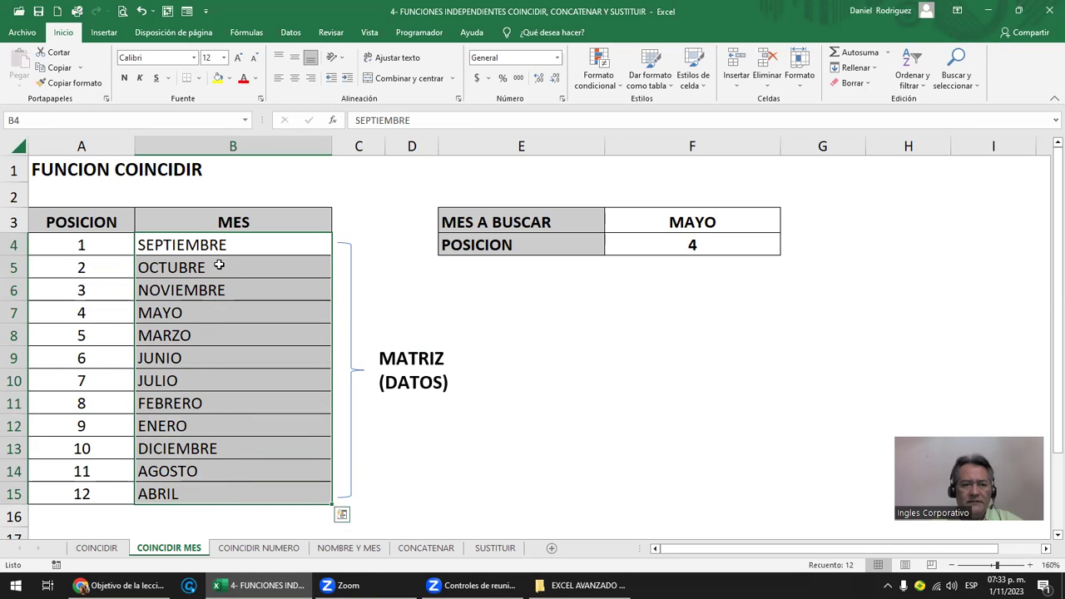
{"action": "left_click", "coordinate": [97, 496]}
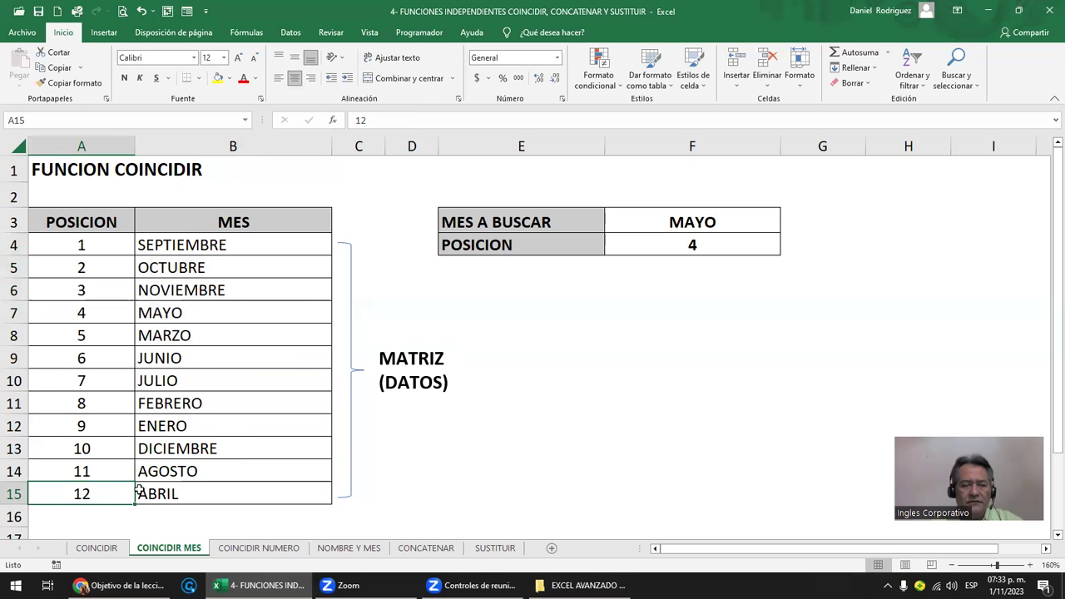
{"action": "left_click", "coordinate": [259, 144]}
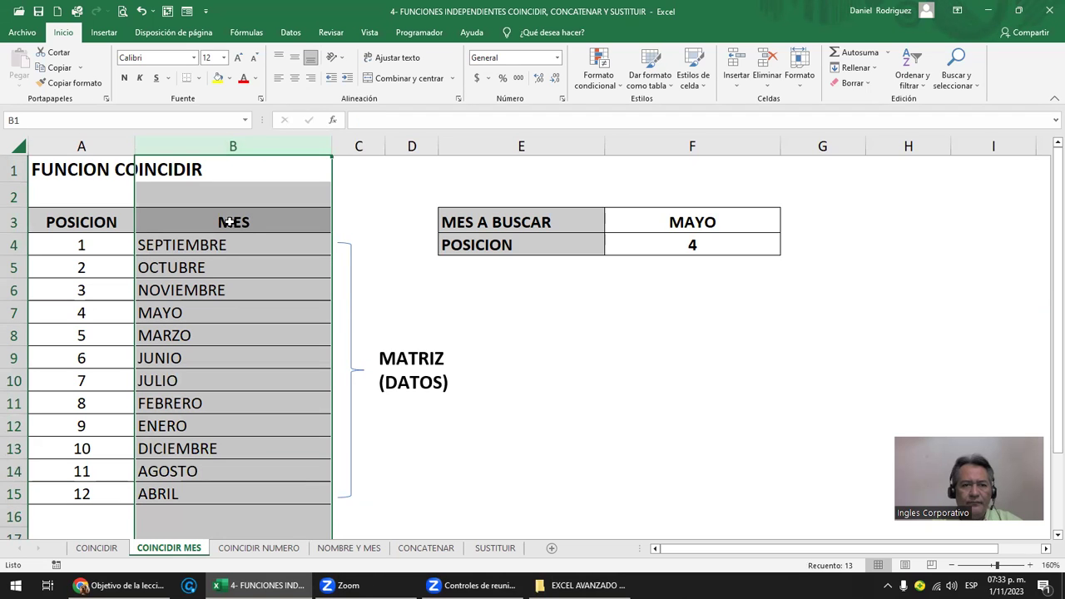
{"action": "left_click_drag", "start_coordinate": [230, 243], "coordinate": [241, 491]}
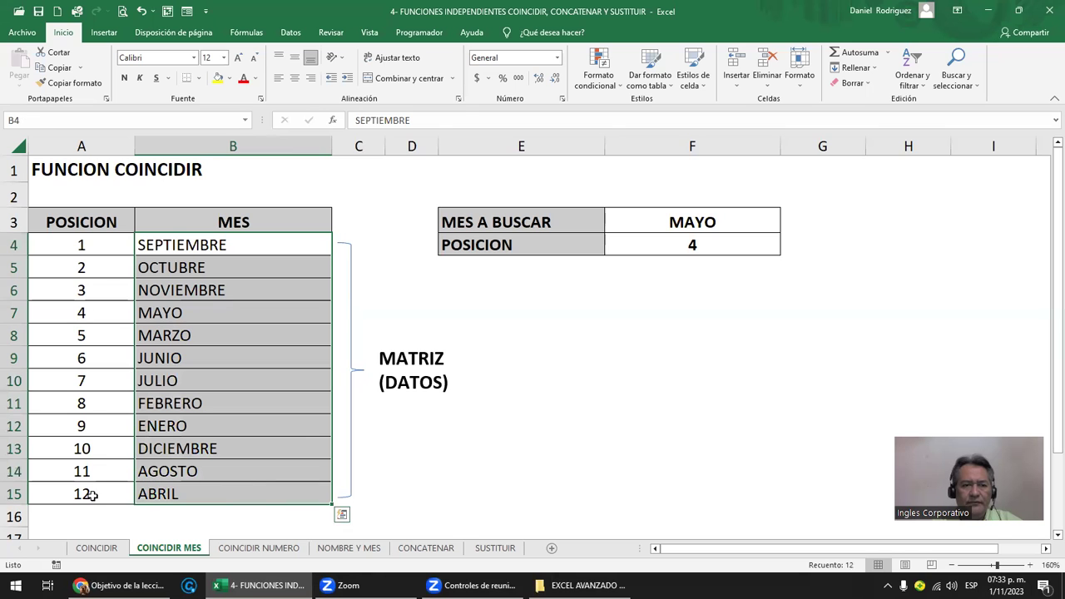
- Clear the position numbers in A4:A15 and undo the deletion
{"action": "left_click_drag", "start_coordinate": [91, 244], "coordinate": [112, 488]}
{"action": "key", "text": "Delete"}
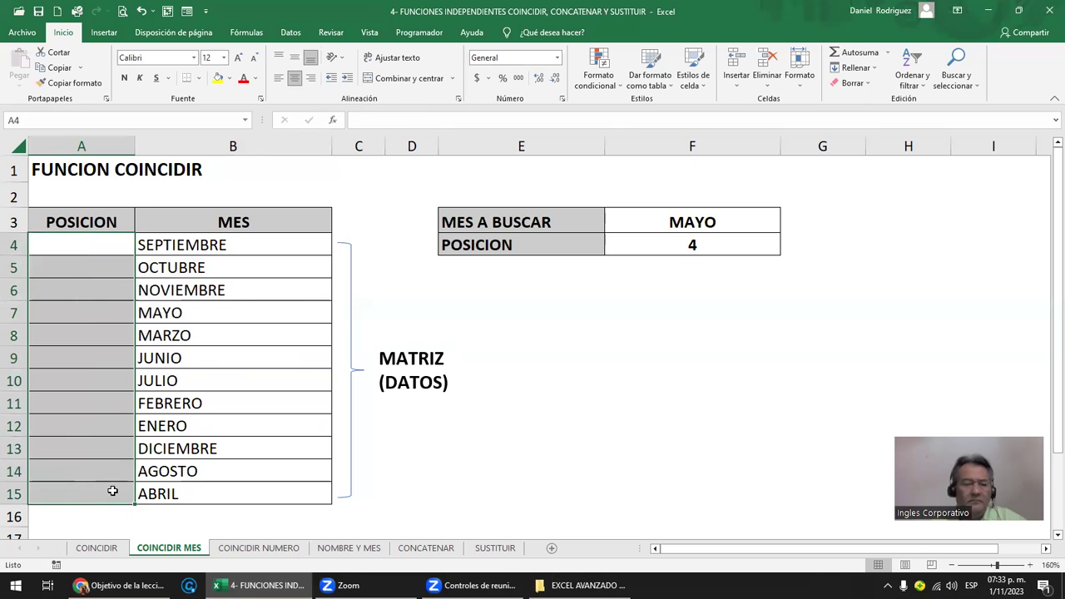
{"action": "key", "text": "ctrl+z"}
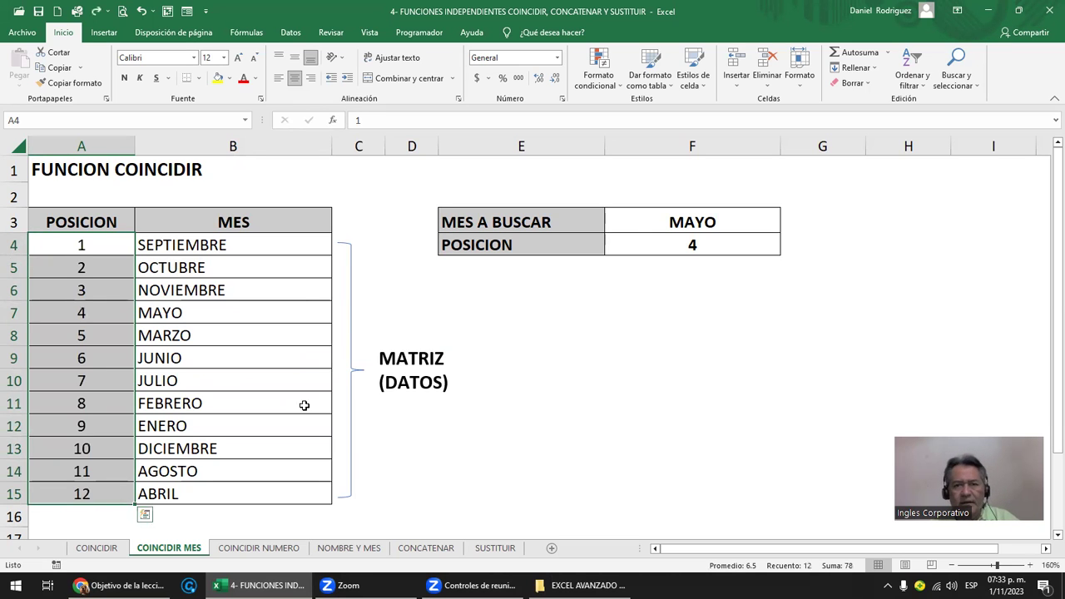
- Inspect the month position formula in F4 and clear it from the cell
{"action": "left_click", "coordinate": [673, 222]}
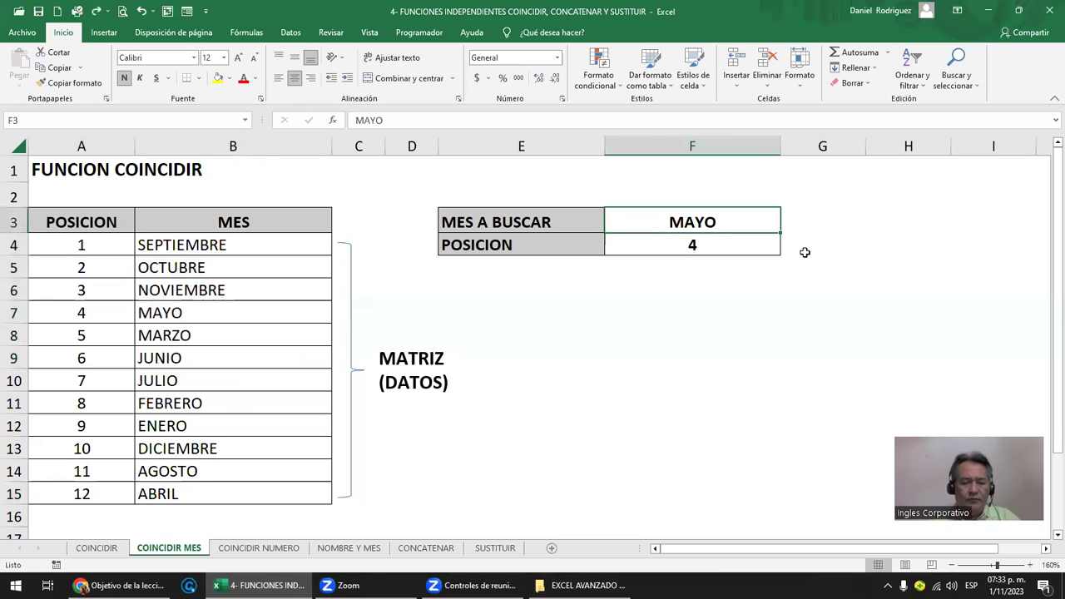
{"action": "key", "text": "F2"}
{"action": "key", "text": "Return"}
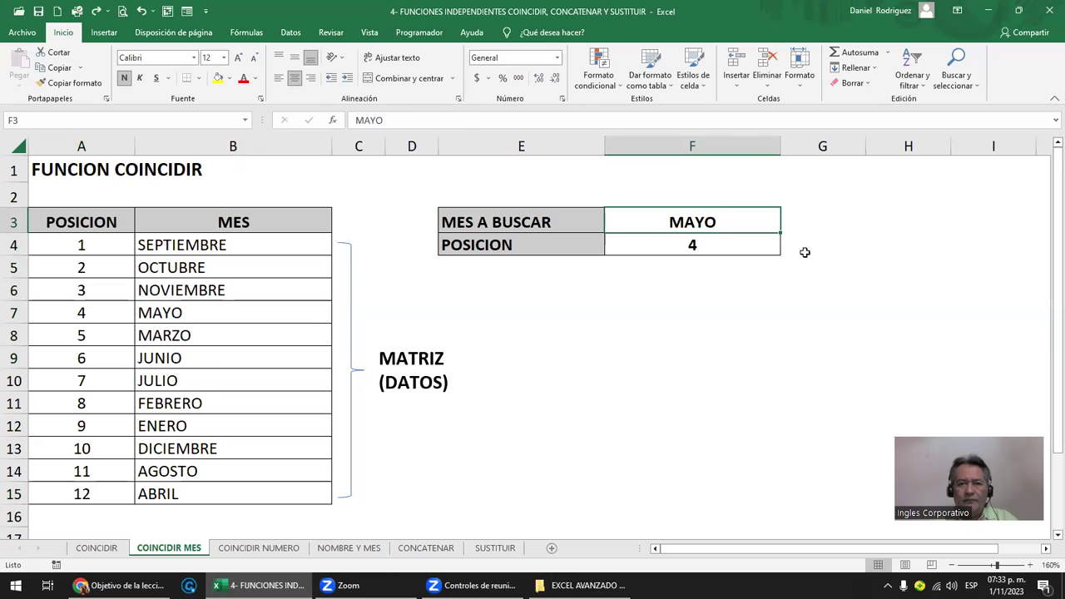
{"action": "key", "text": "F2"}
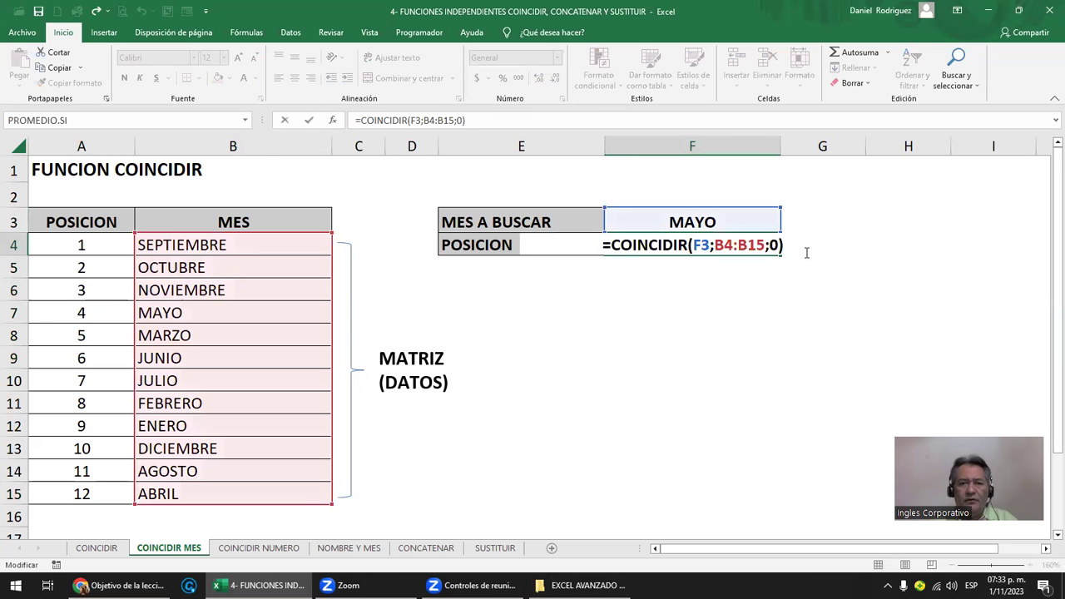
{"action": "key", "text": "ctrl+Return"}
{"action": "key", "text": "Delete"}
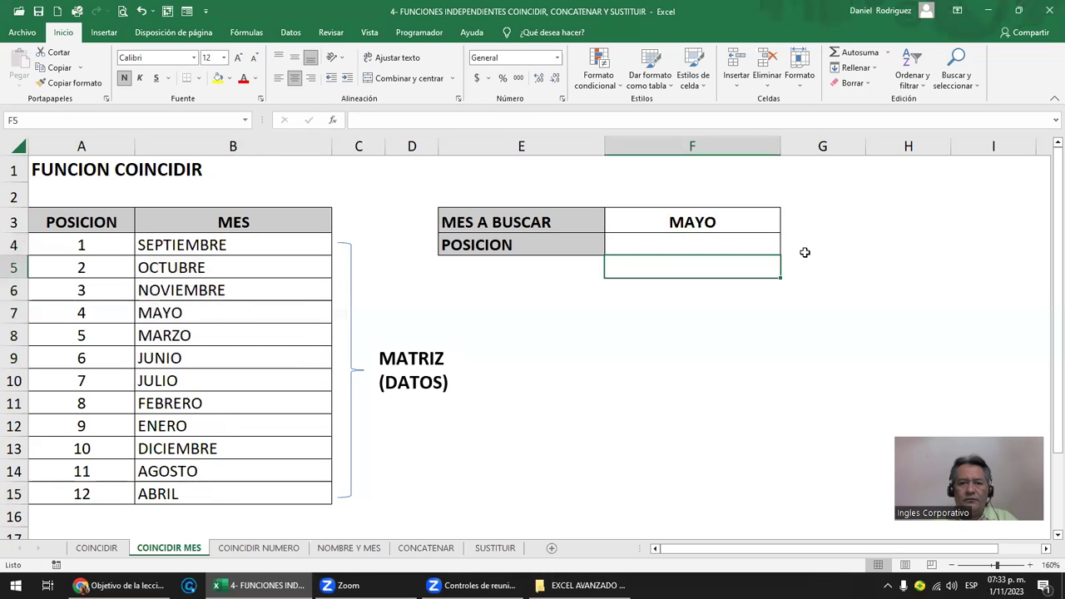
- Enter =COINCIDIR(F3;B4:B15;0) in F4 to return the searched month's exact-match position in the month list
{"action": "type", "text": "="}
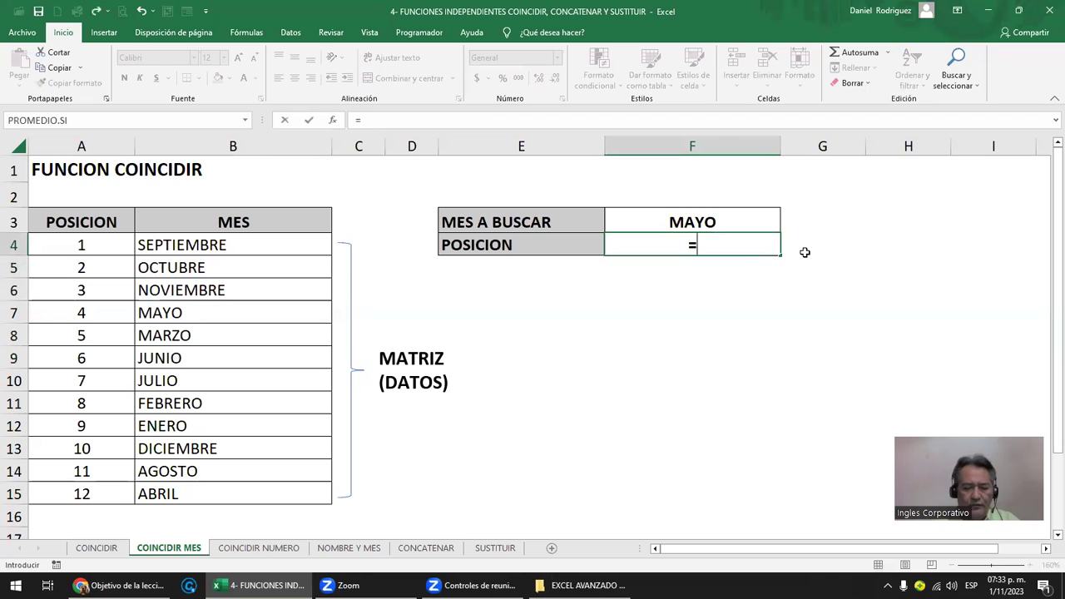
{"action": "type", "text": "COI"}
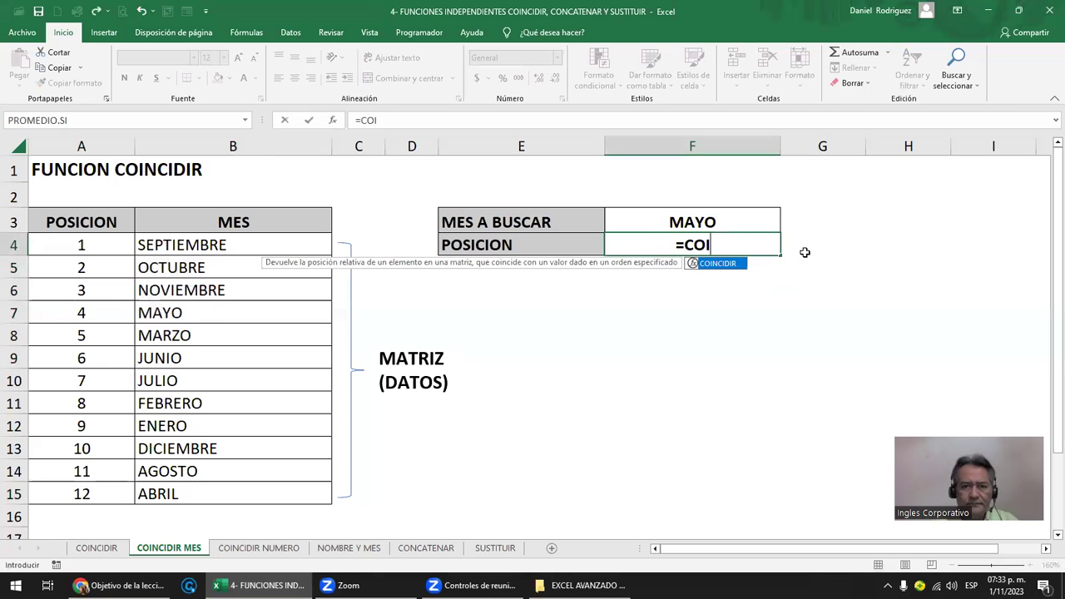
{"action": "key", "text": "Tab"}
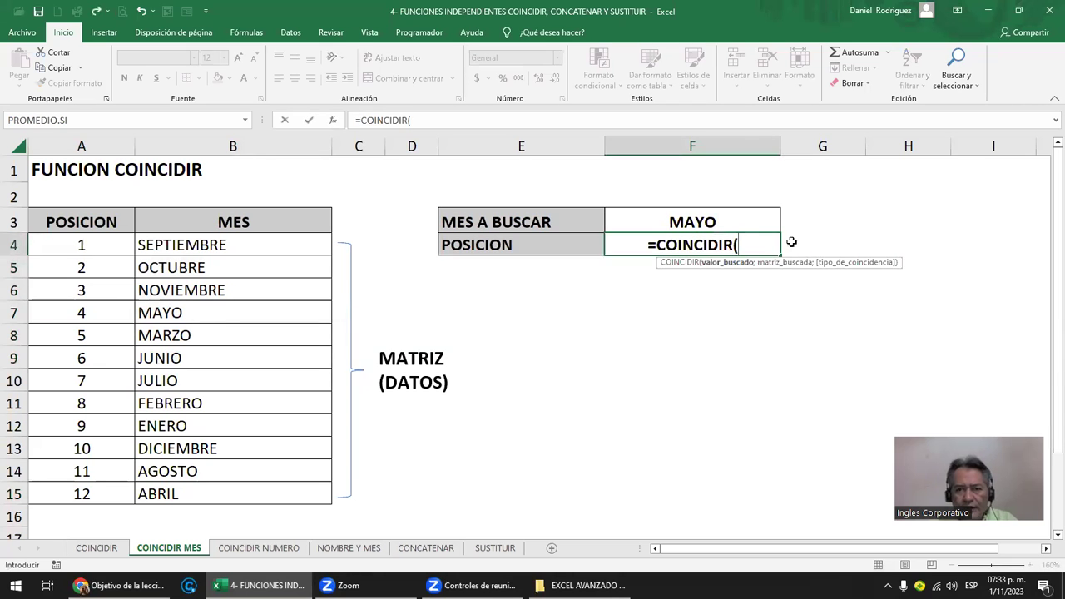
{"action": "left_click", "coordinate": [698, 219]}
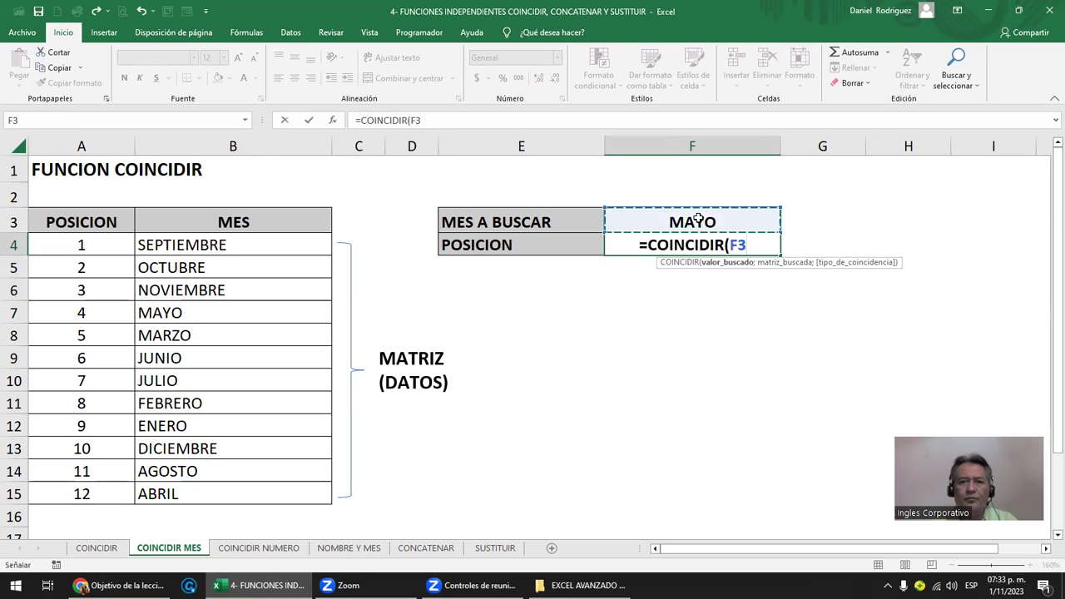
{"action": "type", "text": ";"}
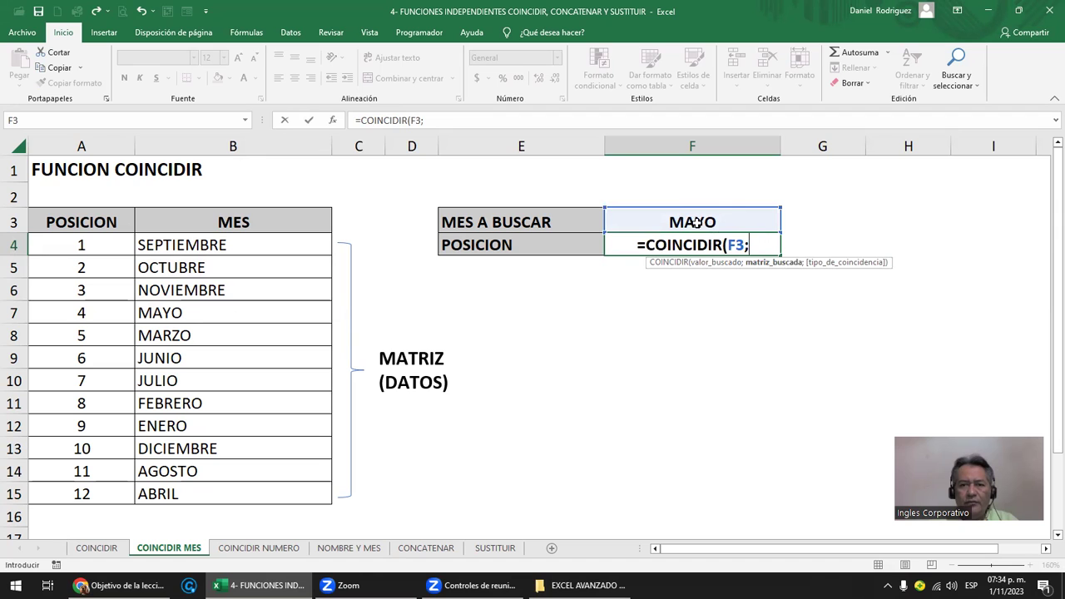
{"action": "left_click_drag", "start_coordinate": [256, 242], "coordinate": [261, 482]}
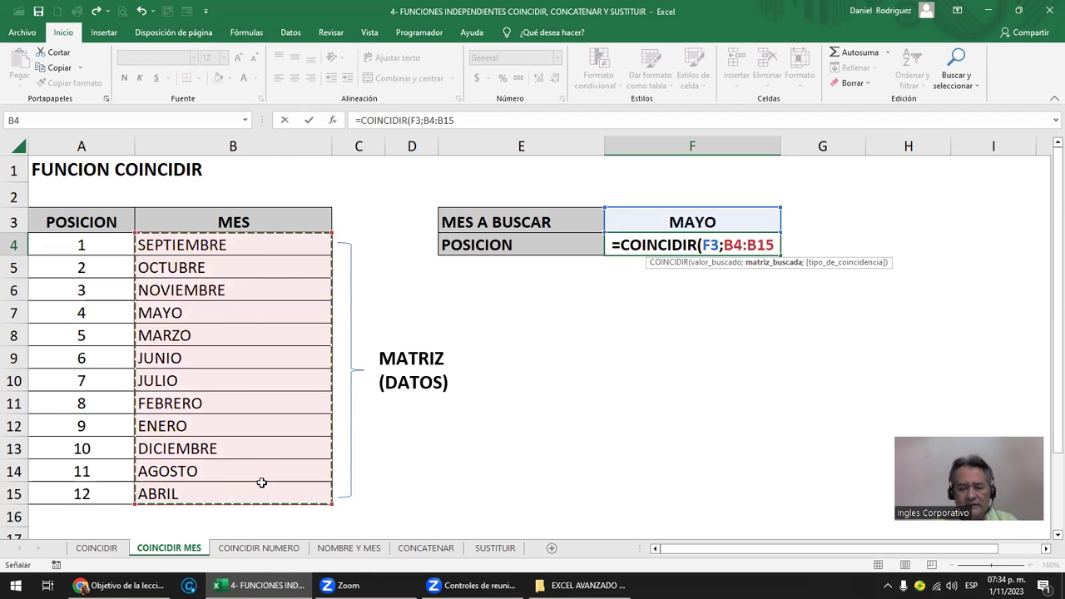
{"action": "type", "text": ";"}
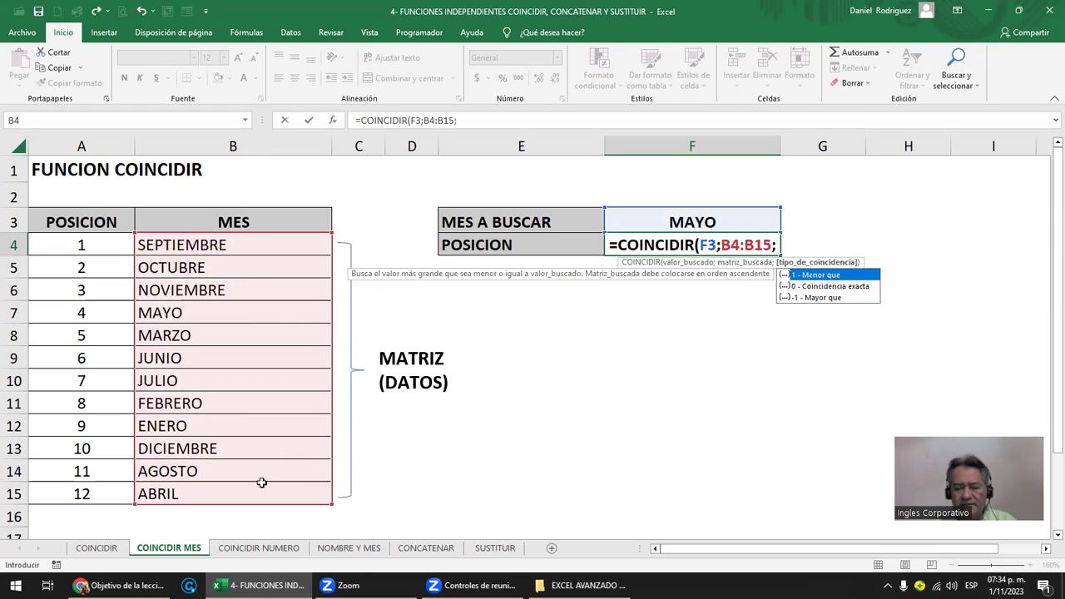
{"action": "type", "text": "0"}
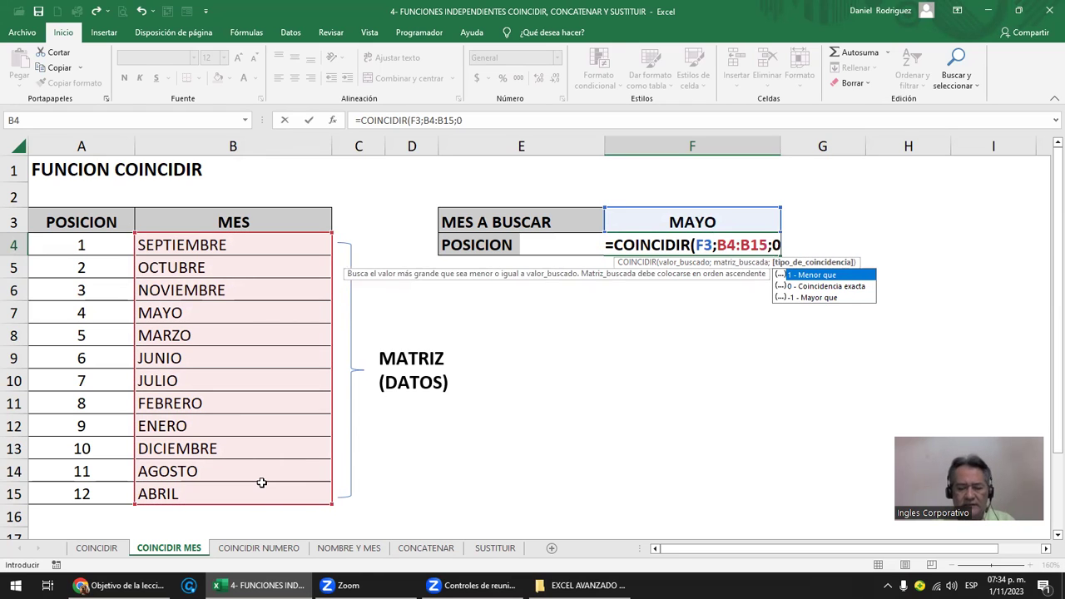
{"action": "type", "text": ")"}
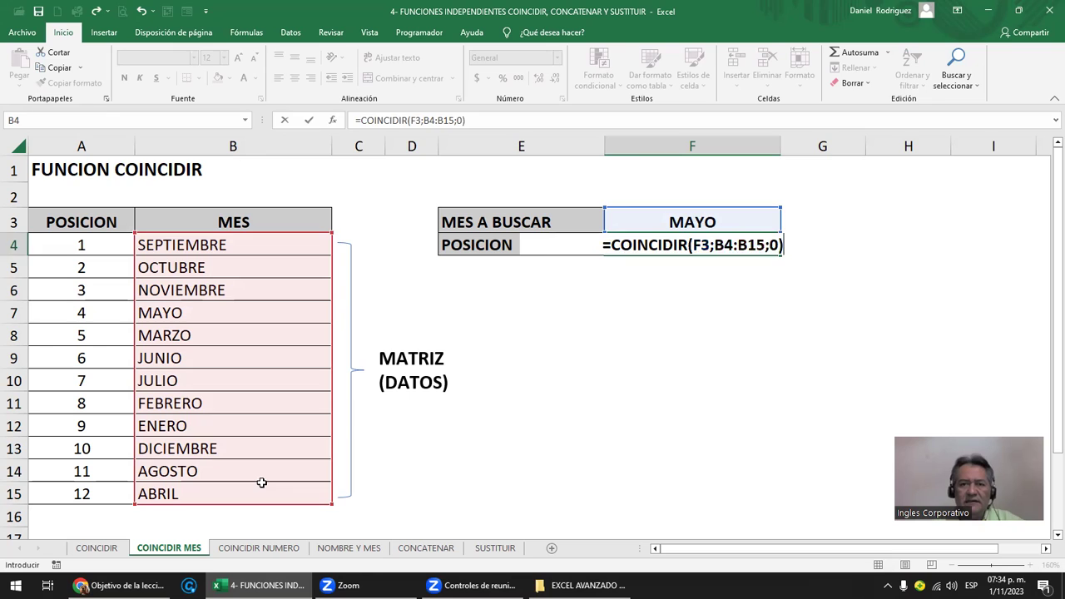
{"action": "key", "text": "Return"}
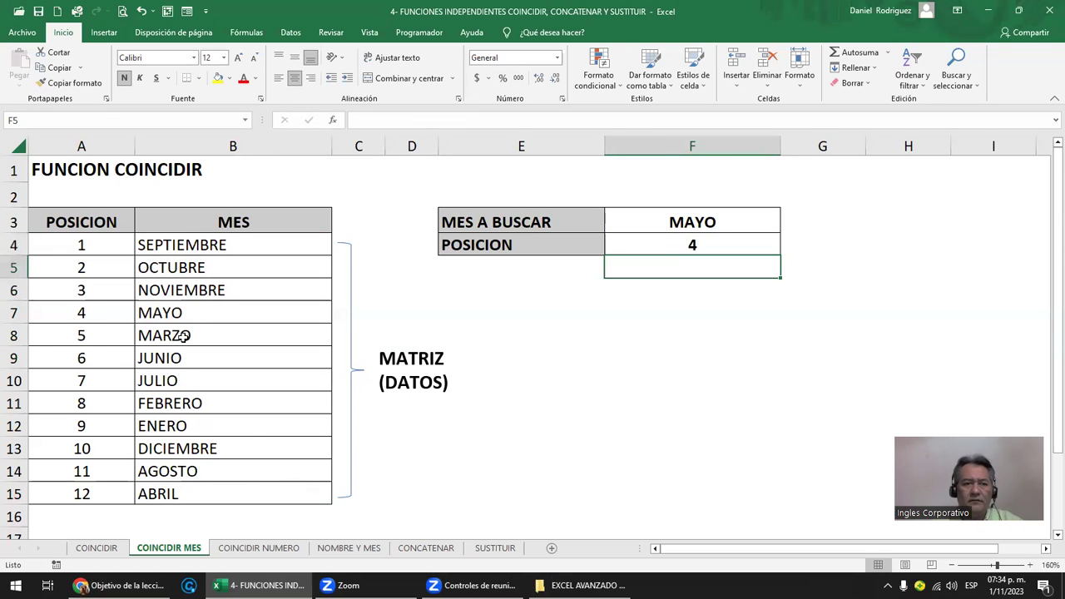
{"action": "left_click_drag", "start_coordinate": [99, 317], "coordinate": [203, 311]}
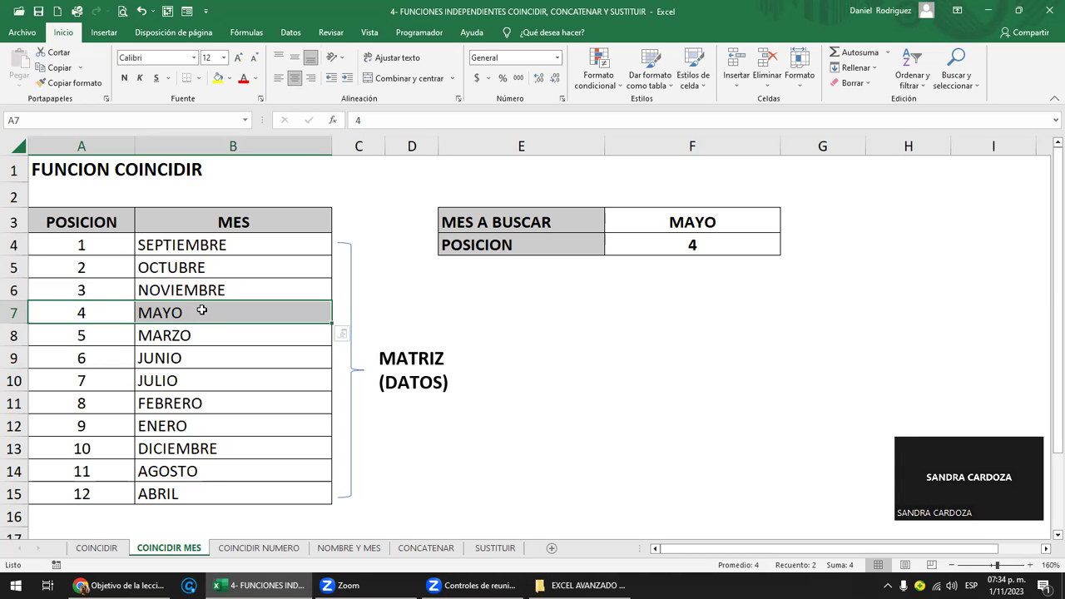
{"action": "left_click_drag", "start_coordinate": [195, 244], "coordinate": [212, 495]}
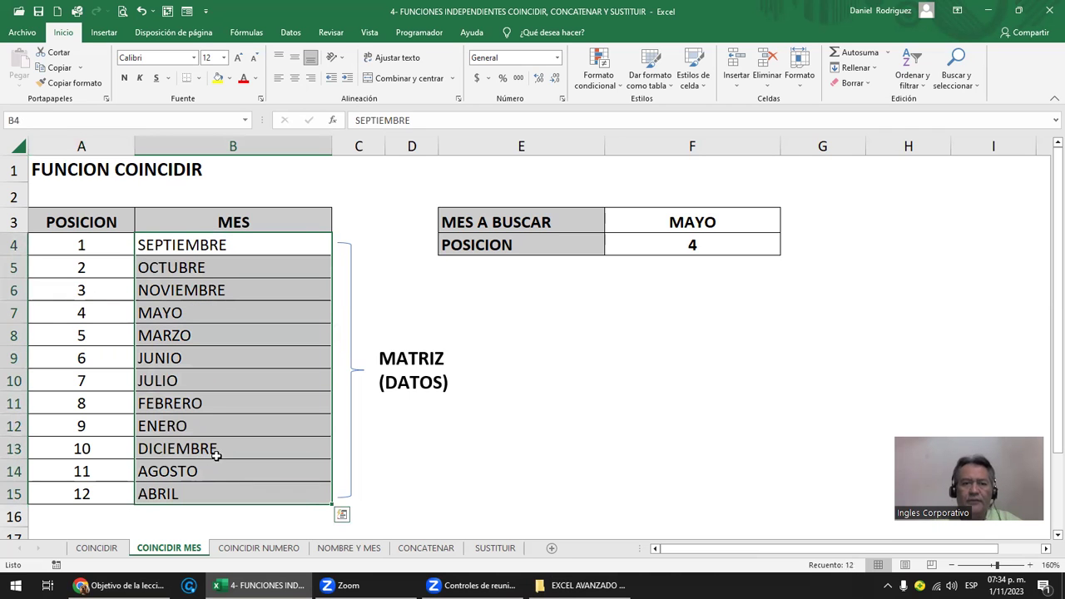
{"action": "left_click", "coordinate": [406, 285]}
- Extend the label in E4 so it reads POSICION FILA
{"action": "left_click", "coordinate": [474, 249]}
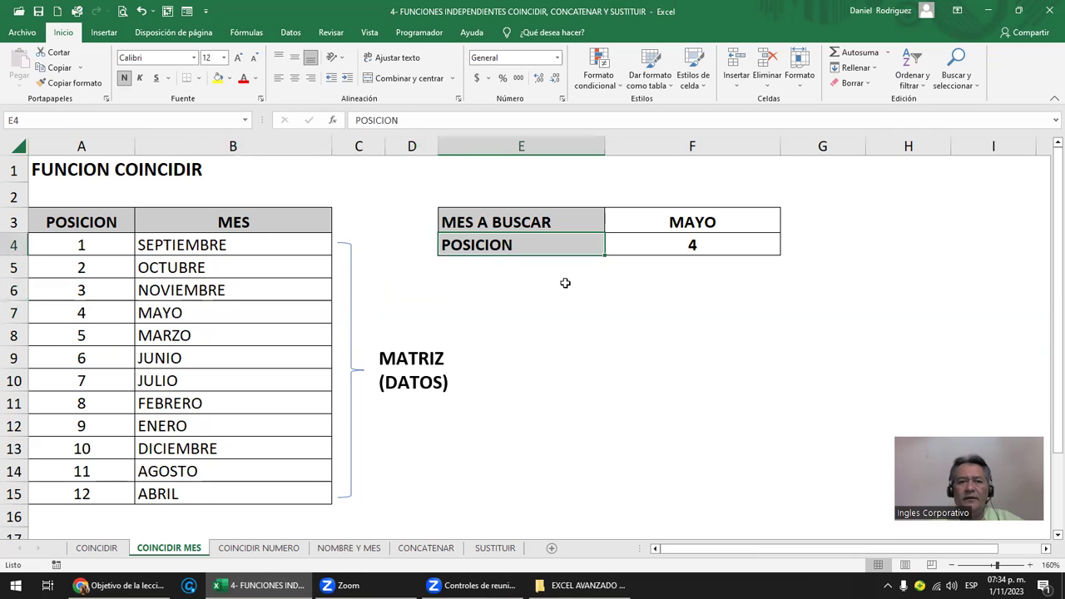
{"action": "key", "text": "F2"}
{"action": "type", "text": "FILA"}
{"action": "key", "text": "Return"}
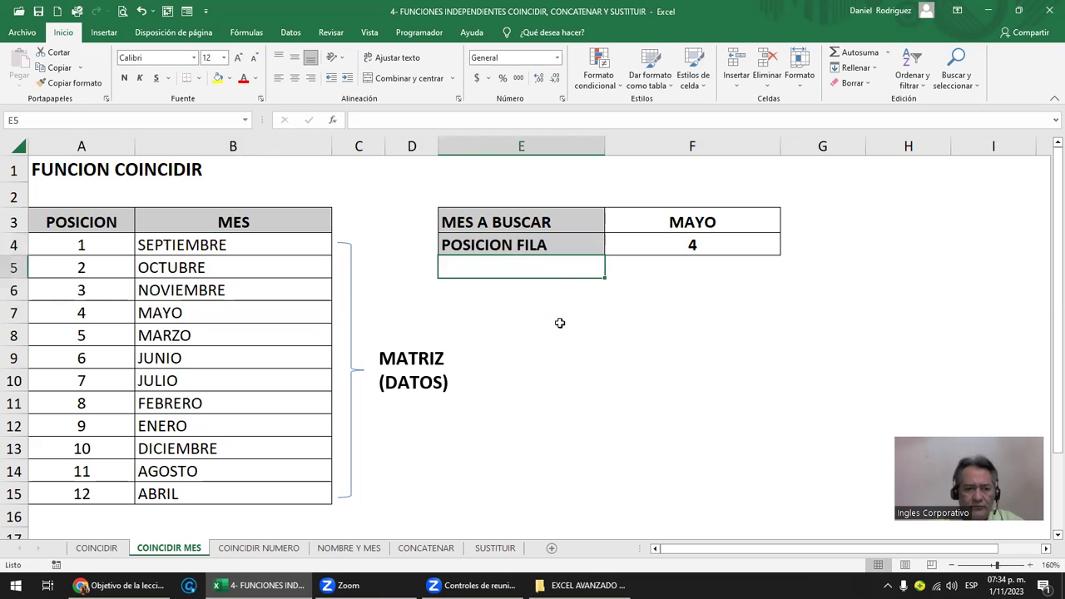
- Switch to the COINCIDIR NUMERO sheet and clear the position result in E4
{"action": "left_click", "coordinate": [292, 549]}
{"action": "left_click", "coordinate": [259, 249]}
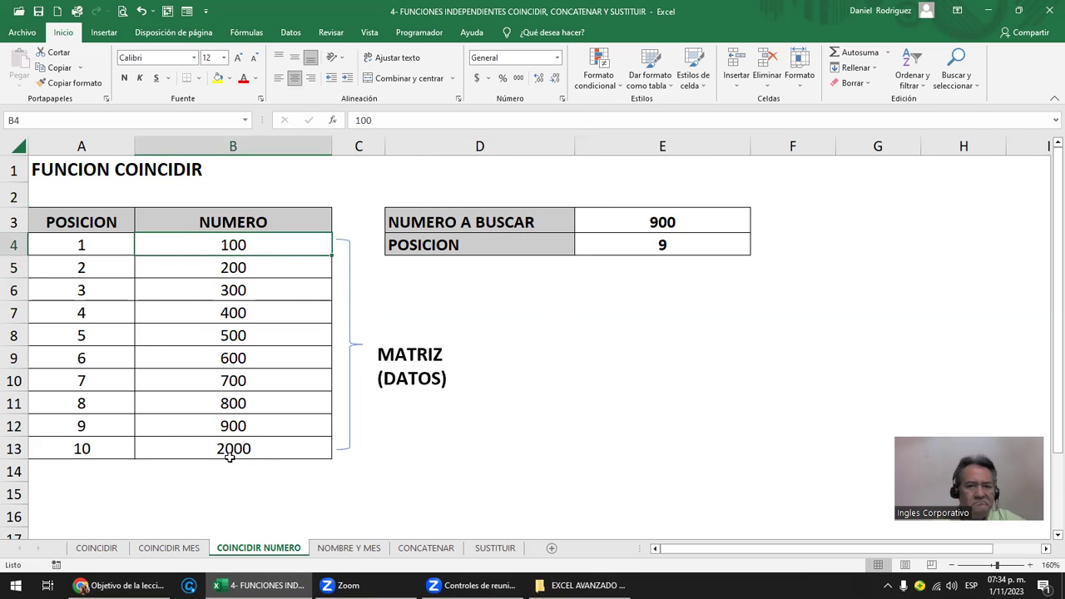
{"action": "left_click", "coordinate": [639, 244]}
{"action": "key", "text": "Delete"}
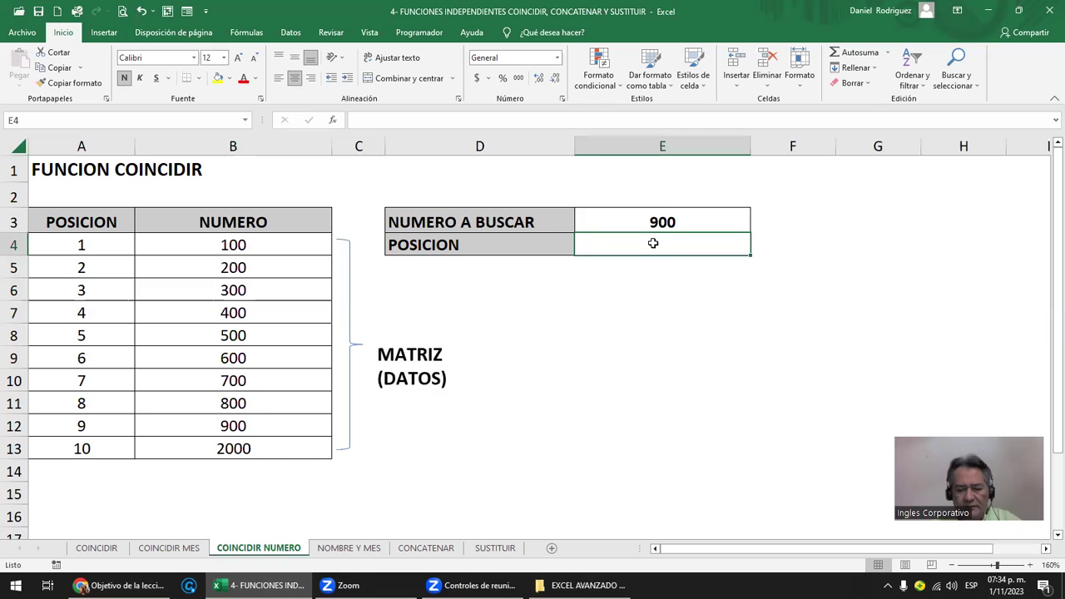
- Enter =COINCIDIR(E3;B4:B13;0) in E4 to return the searched number's exact-match position in the number list
{"action": "type", "text": "="}
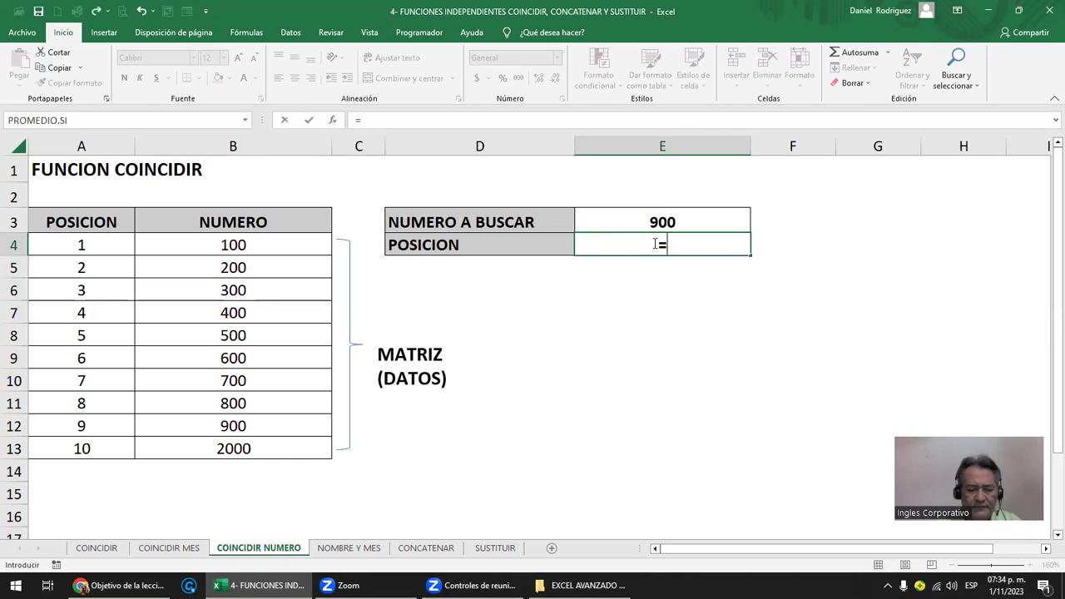
{"action": "type", "text": "COIN"}
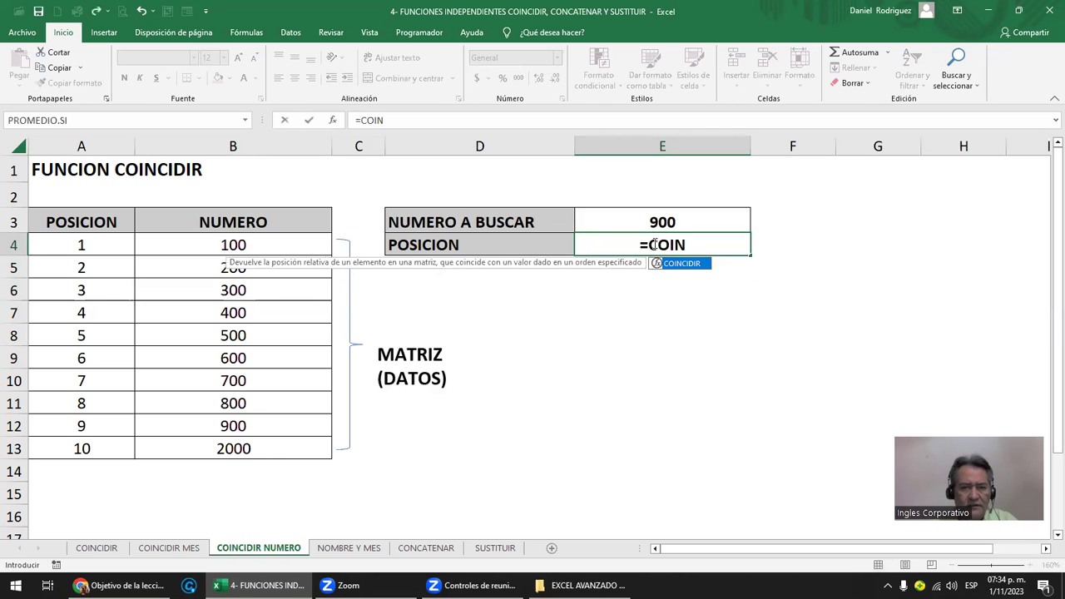
{"action": "key", "text": "Tab"}
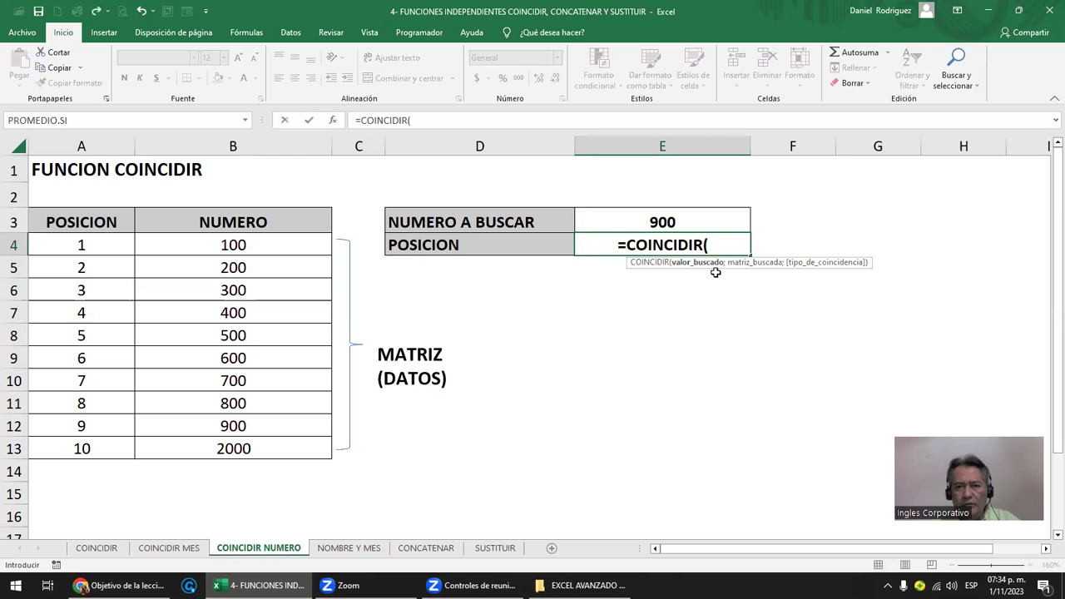
{"action": "left_click", "coordinate": [668, 222]}
{"action": "type", "text": ";"}
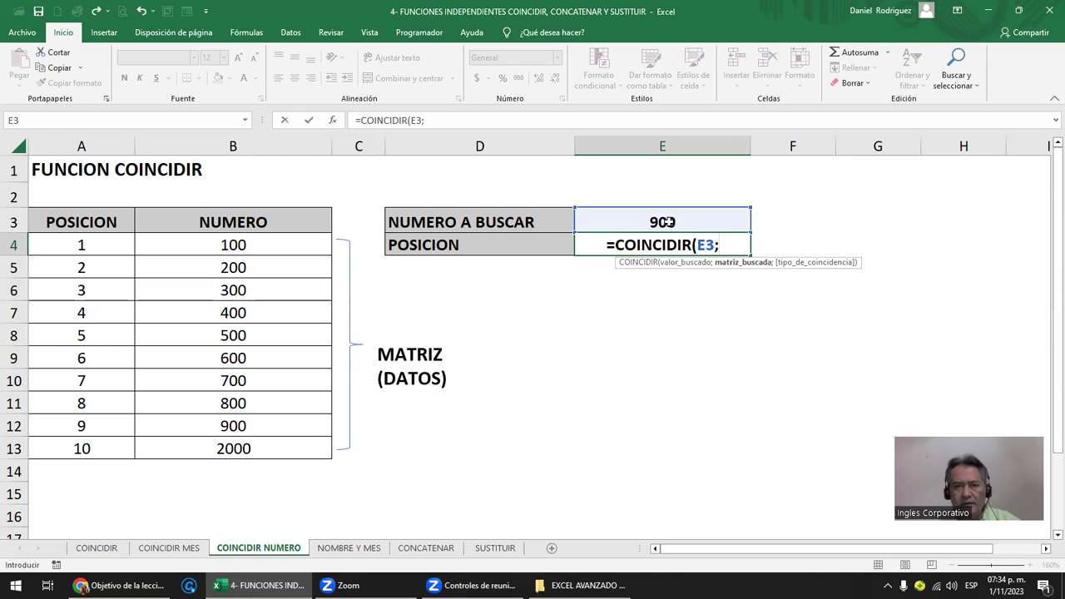
{"action": "left_click_drag", "start_coordinate": [263, 245], "coordinate": [258, 449]}
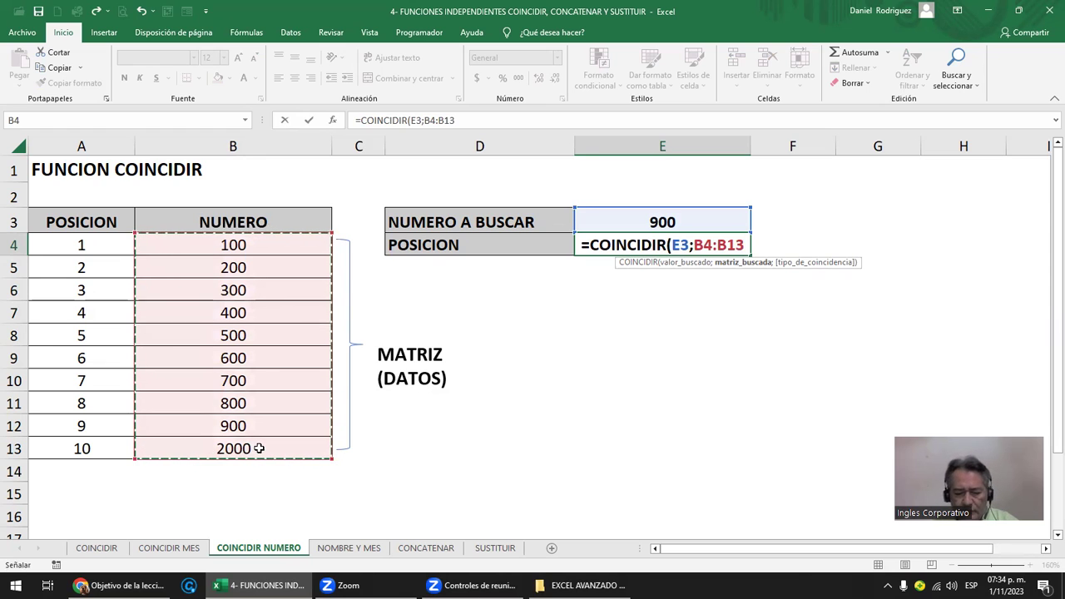
{"action": "type", "text": ";0"}
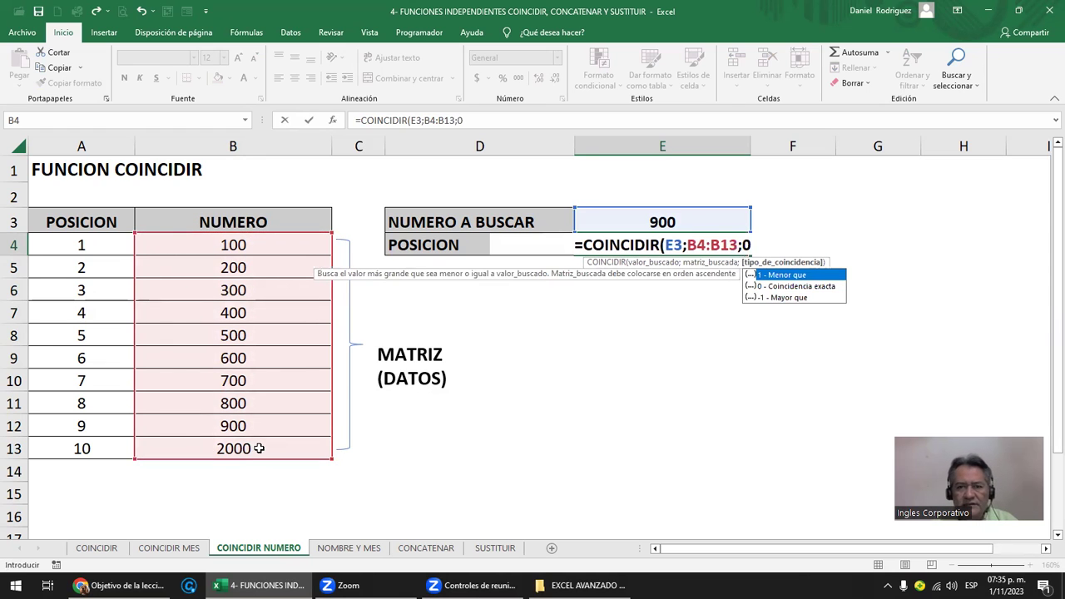
{"action": "type", "text": ")"}
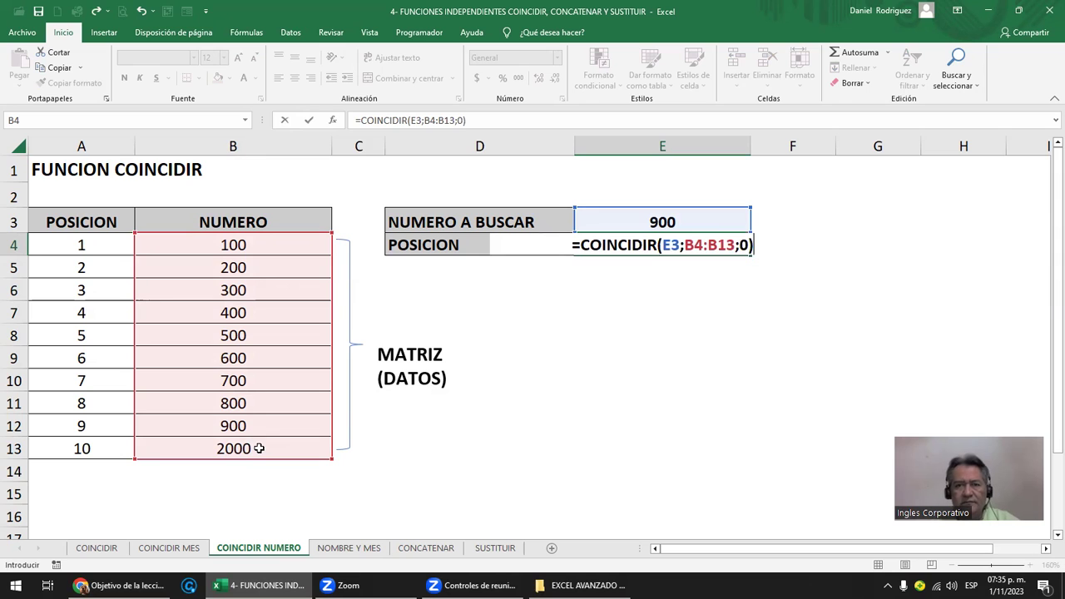
{"action": "key", "text": "Return"}
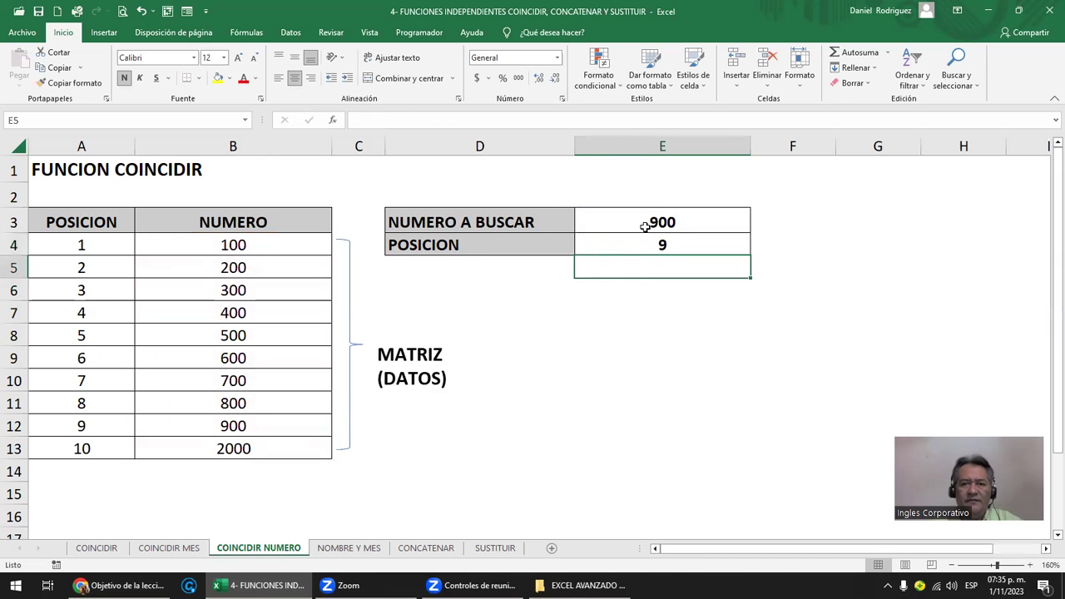
- Set the number to search for in E3 to 500
{"action": "left_click", "coordinate": [239, 430]}
{"action": "left_click", "coordinate": [668, 223]}
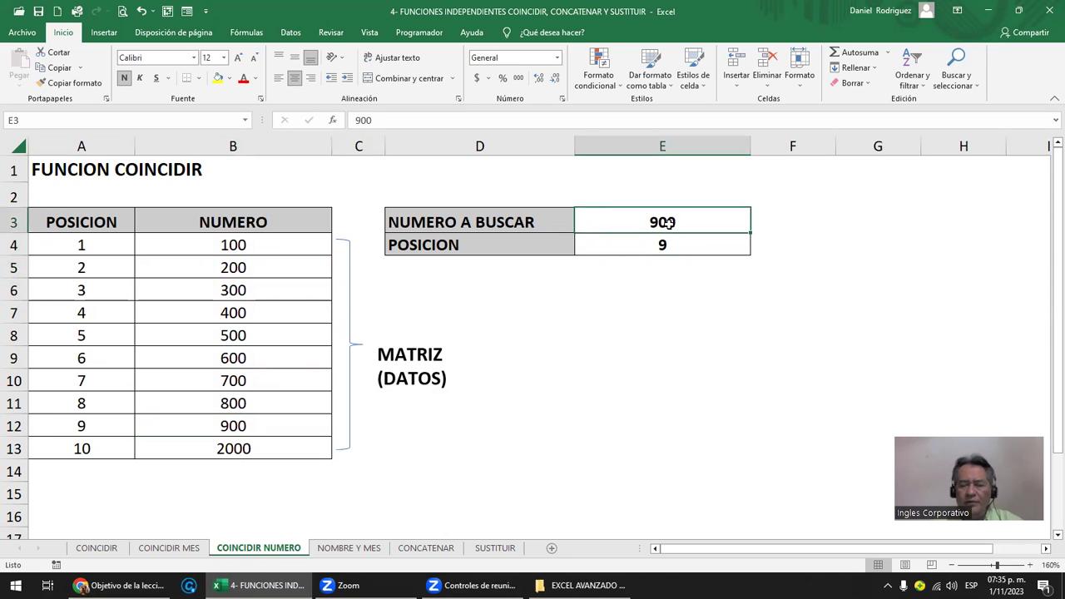
{"action": "type", "text": "500"}
{"action": "key", "text": "Return"}
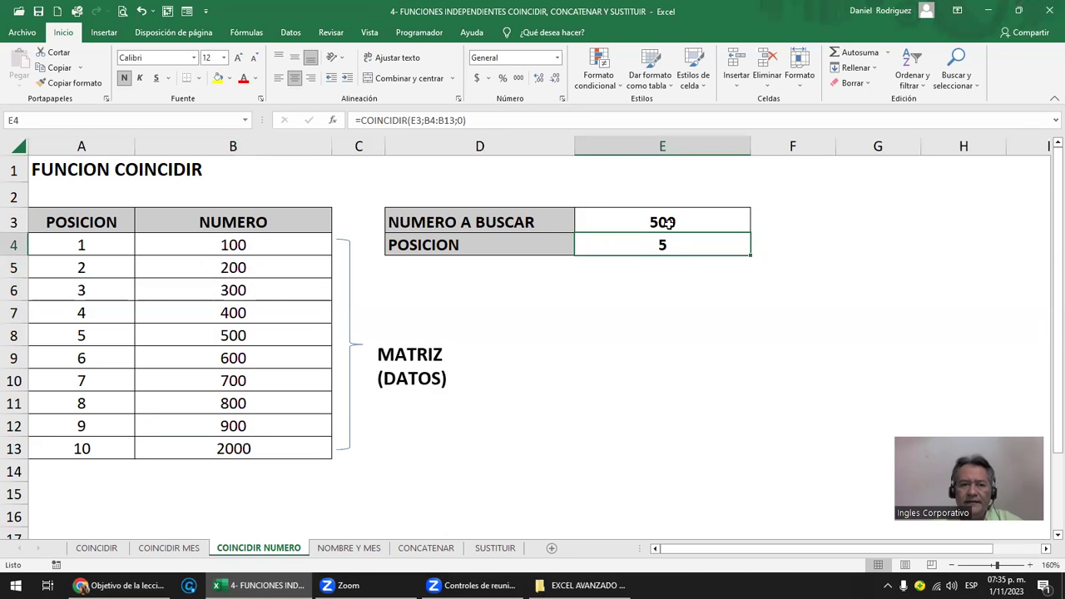
- Extend the label in D4 so it reads POSICION FILA
{"action": "left_click", "coordinate": [203, 336]}
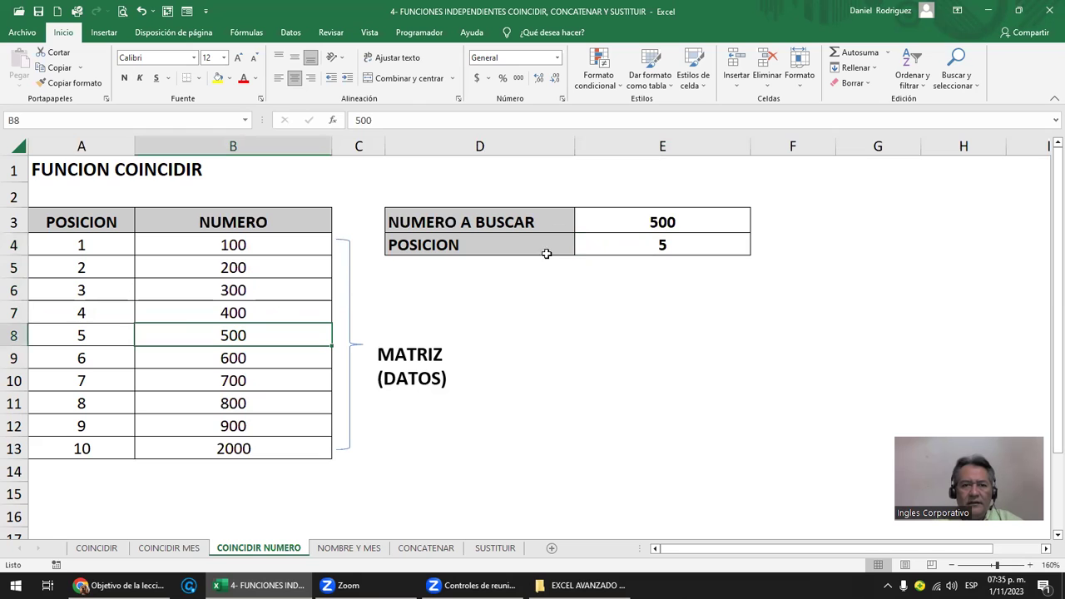
{"action": "double_click", "coordinate": [473, 245]}
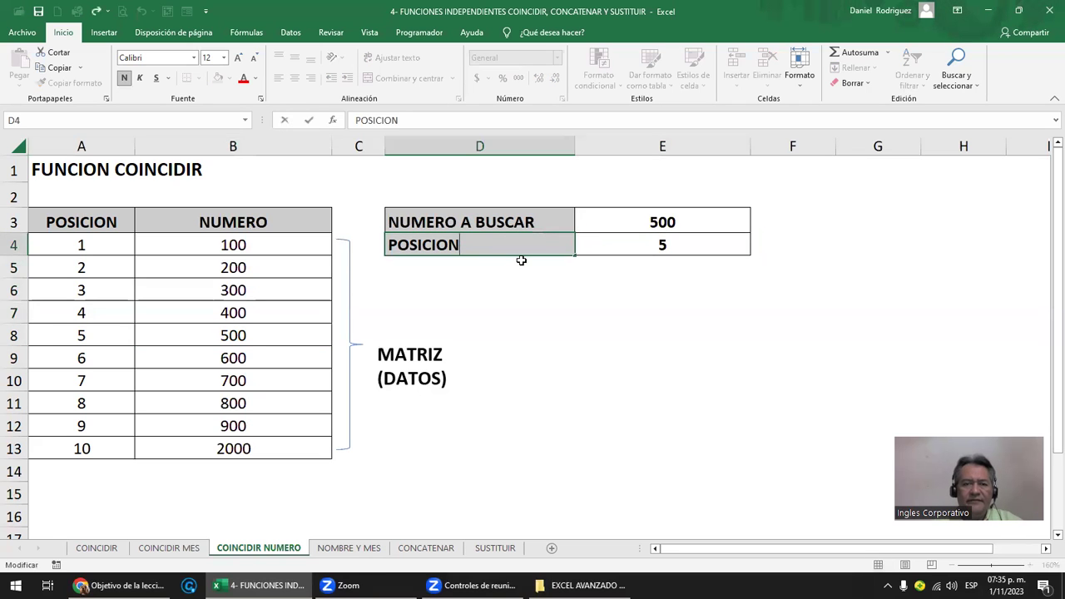
{"action": "type", "text": "FILA"}
{"action": "key", "text": "Return"}
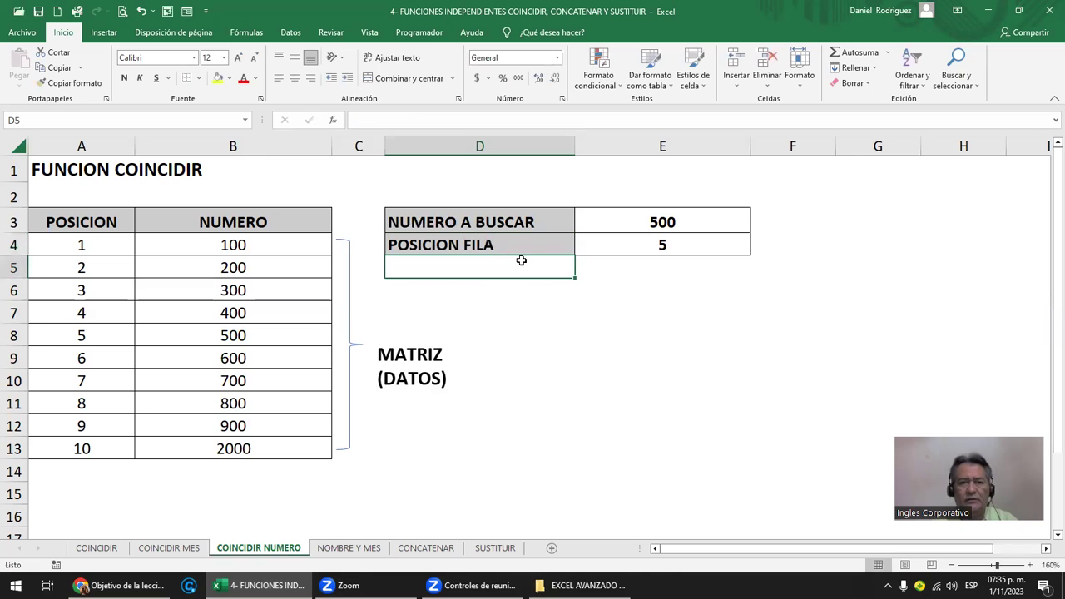
{"action": "left_click", "coordinate": [629, 234]}
{"action": "left_click", "coordinate": [248, 146]}
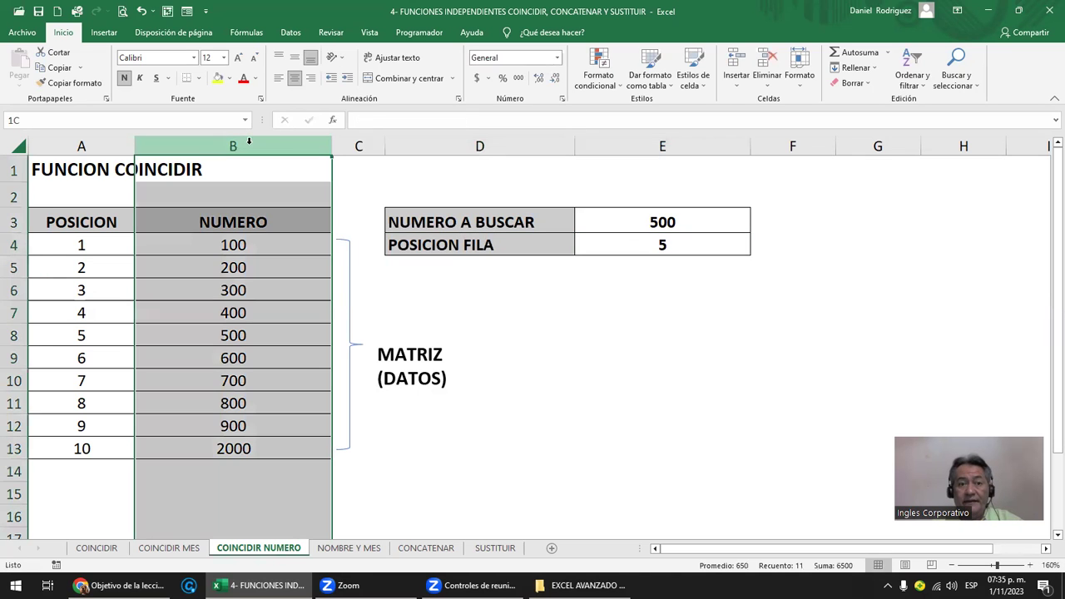
{"action": "left_click", "coordinate": [354, 226]}
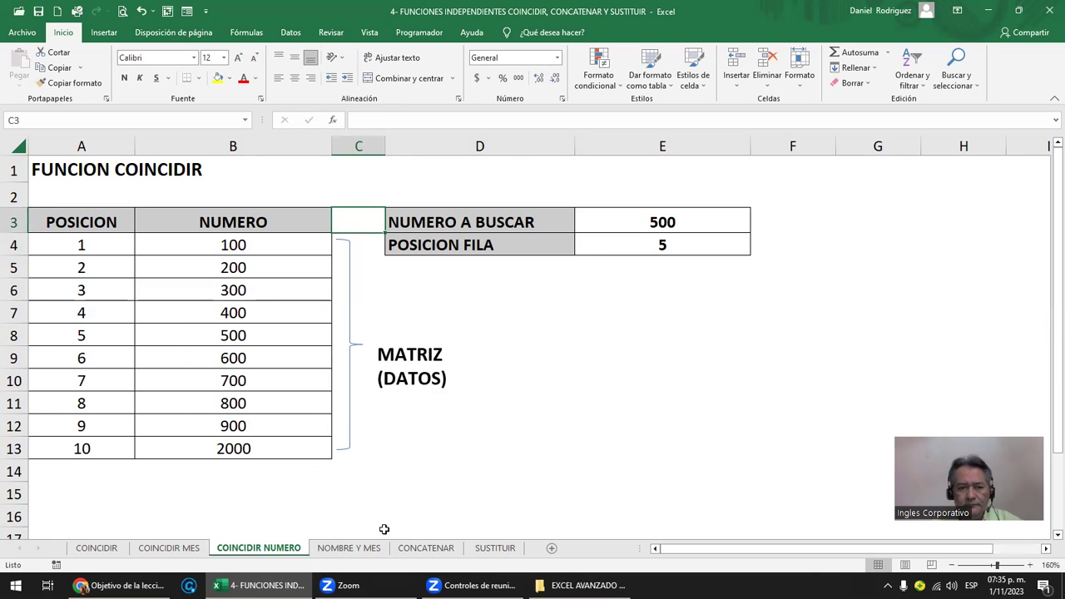
- Switch to the NOMBRE Y MES sheet and colour the NOMBRE column B4:B14 and the month headers C4:D4 red
{"action": "left_click", "coordinate": [349, 550]}
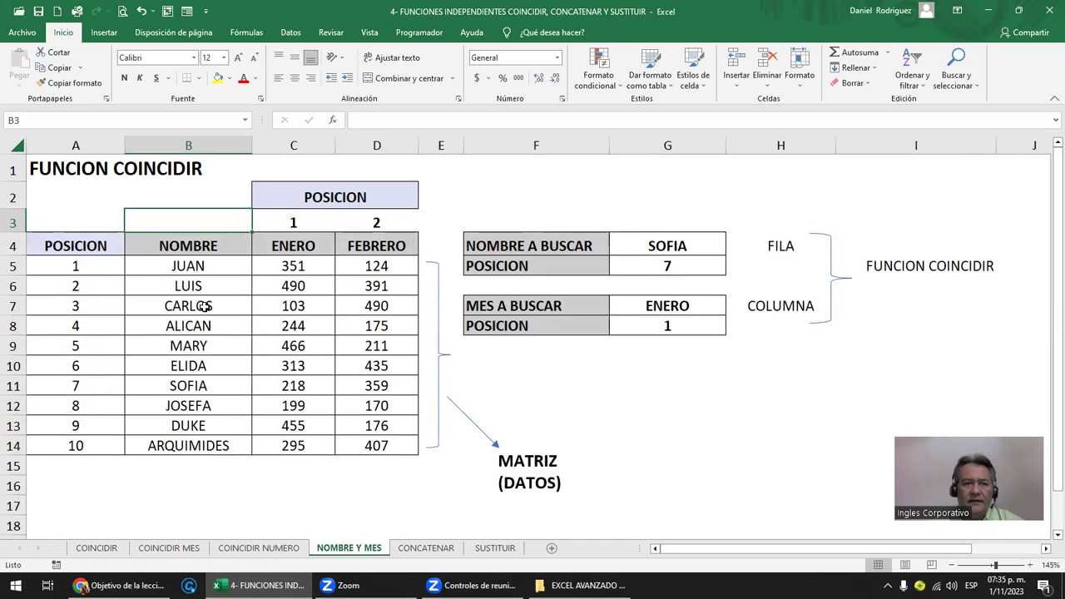
{"action": "left_click_drag", "start_coordinate": [182, 248], "coordinate": [187, 445]}
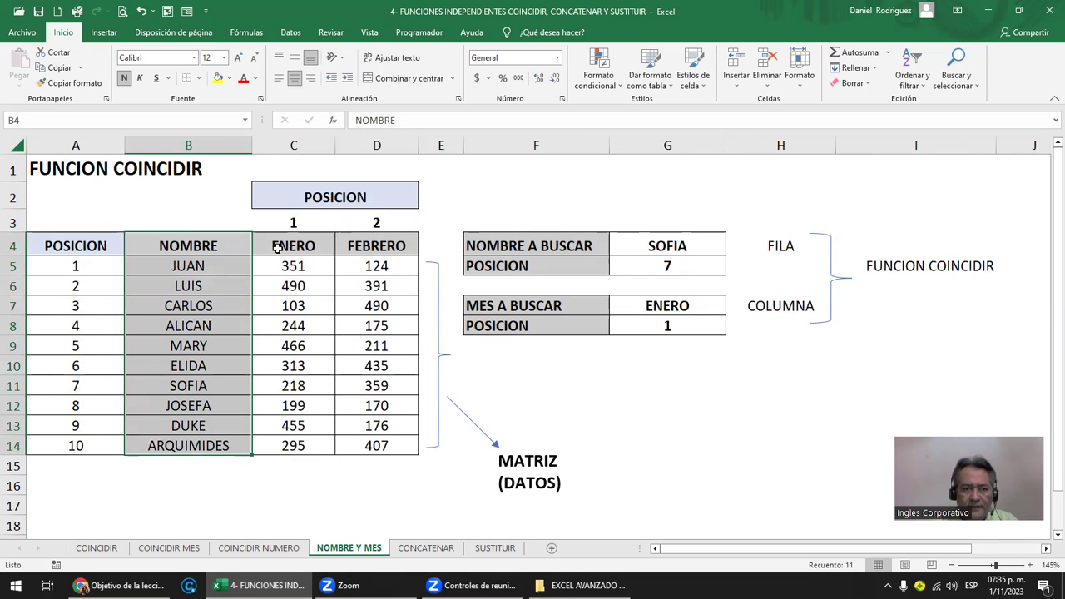
{"action": "left_click_drag", "start_coordinate": [277, 248], "coordinate": [387, 247]}
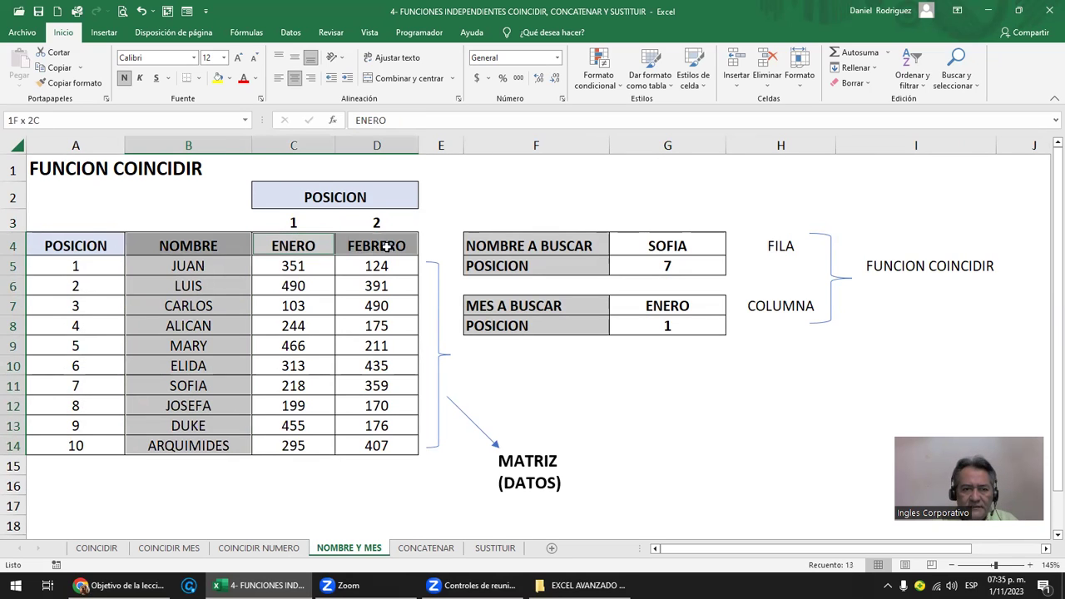
{"action": "left_click", "coordinate": [243, 81]}
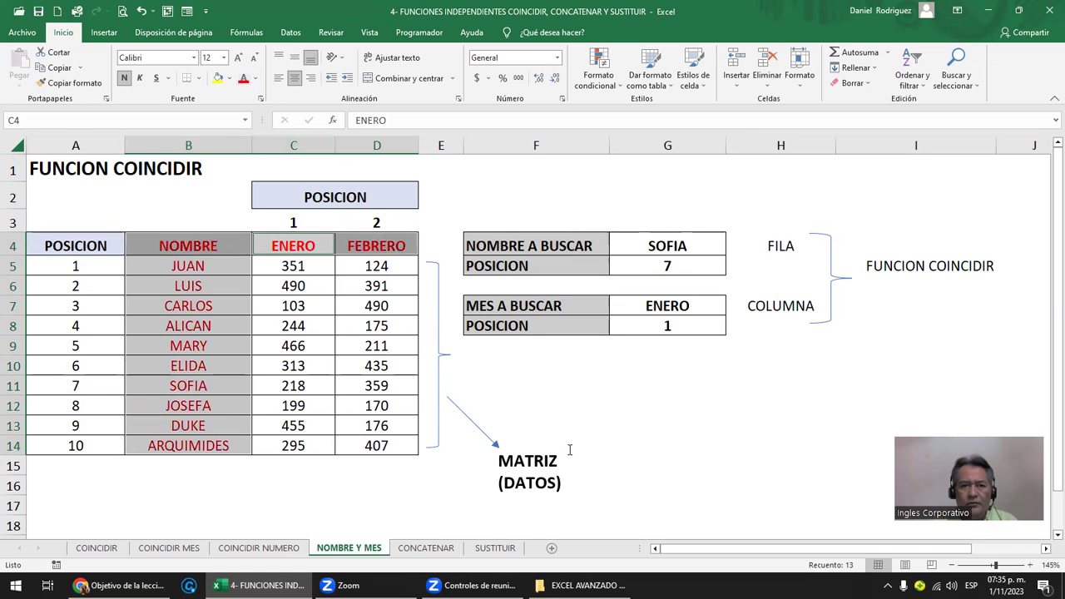
{"action": "left_click", "coordinate": [583, 399]}
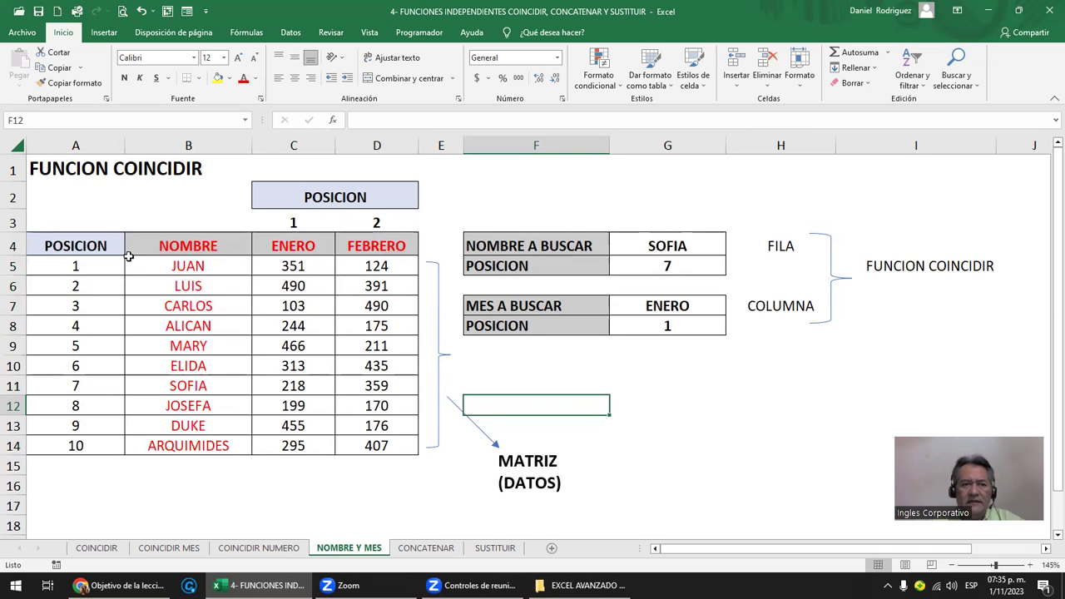
- Examine the row positions, the month headers and the two search blocks for name and month
{"action": "left_click", "coordinate": [181, 271]}
{"action": "left_click_drag", "start_coordinate": [91, 268], "coordinate": [96, 444]}
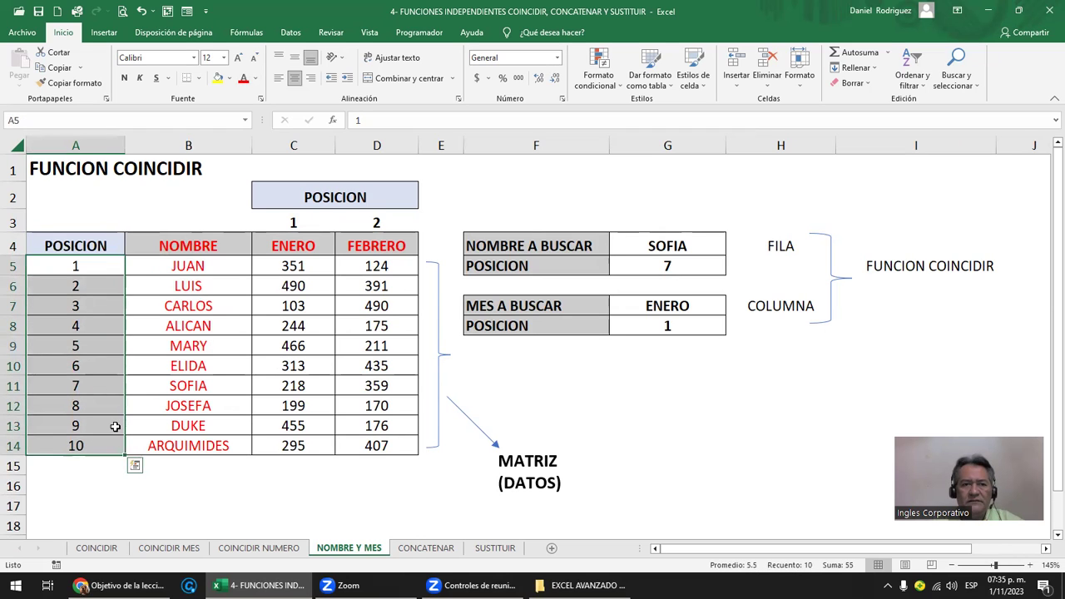
{"action": "left_click", "coordinate": [201, 273]}
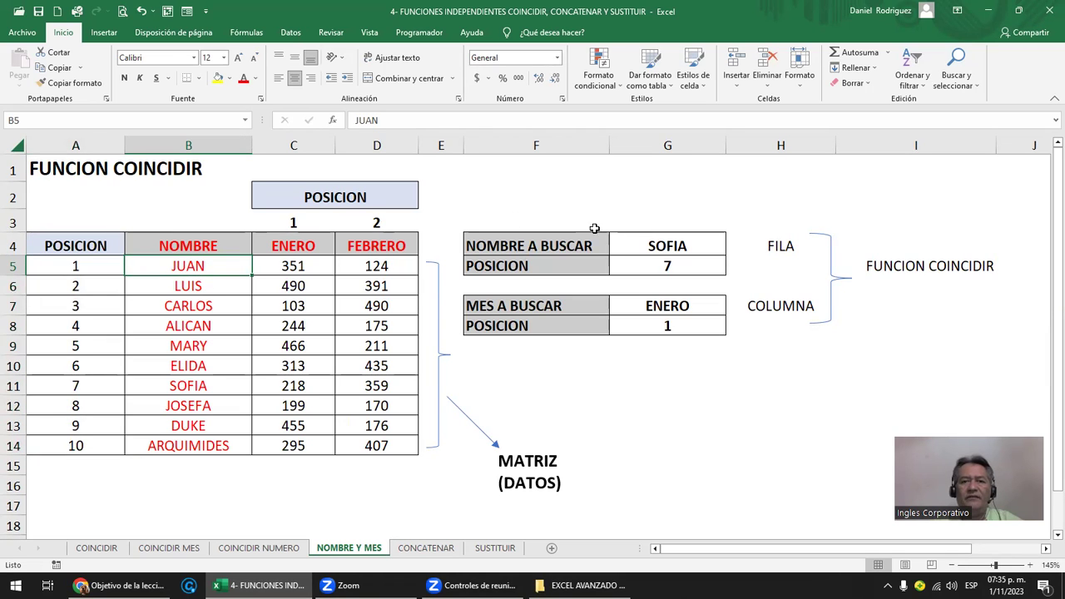
{"action": "left_click_drag", "start_coordinate": [299, 246], "coordinate": [367, 248]}
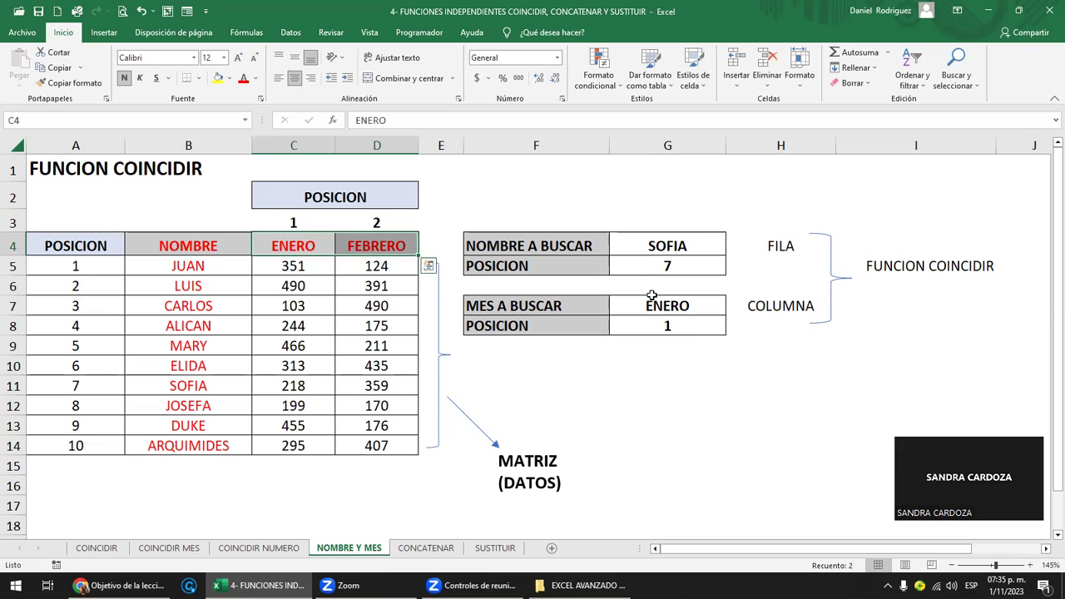
{"action": "left_click", "coordinate": [670, 329]}
{"action": "left_click_drag", "start_coordinate": [493, 247], "coordinate": [641, 266]}
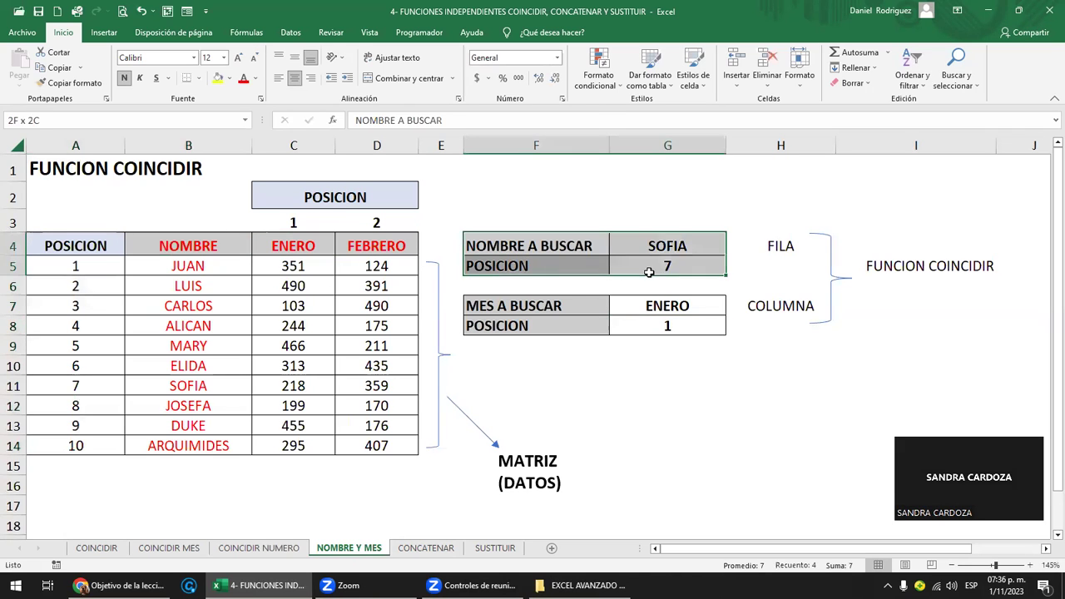
{"action": "left_click_drag", "start_coordinate": [544, 306], "coordinate": [668, 326]}
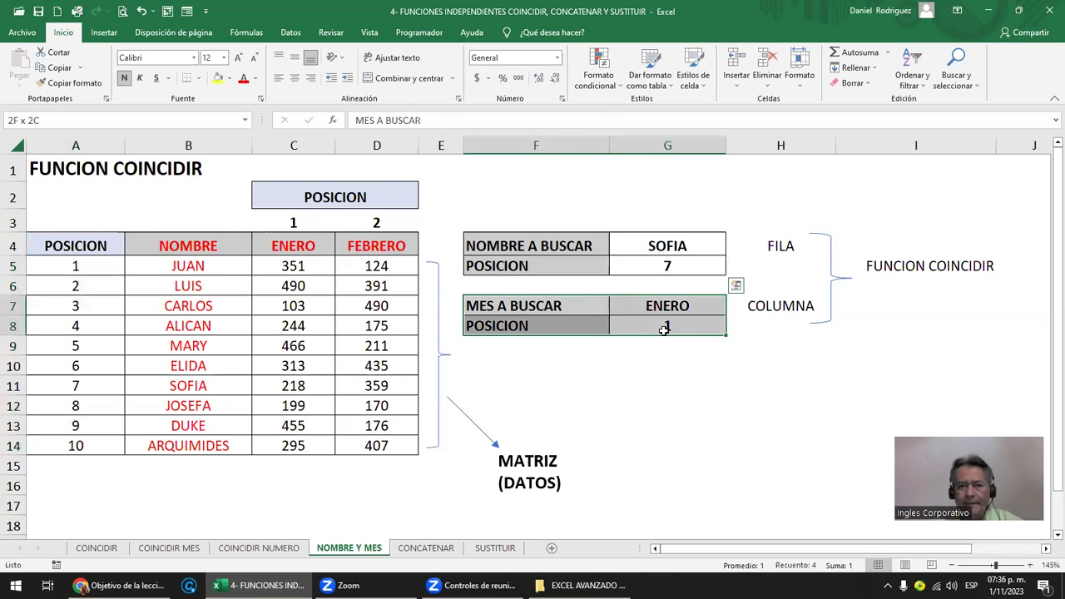
- Clear the position results in G5 and G8 of the name and month search blocks
{"action": "left_click", "coordinate": [669, 266]}
{"action": "key", "text": "Delete"}
{"action": "key", "text": "Down"}
{"action": "key", "text": "Down"}
{"action": "key", "text": "Down"}
{"action": "key", "text": "Delete"}
{"action": "key", "text": "Up"}
{"action": "key", "text": "Up"}
{"action": "key", "text": "Up"}
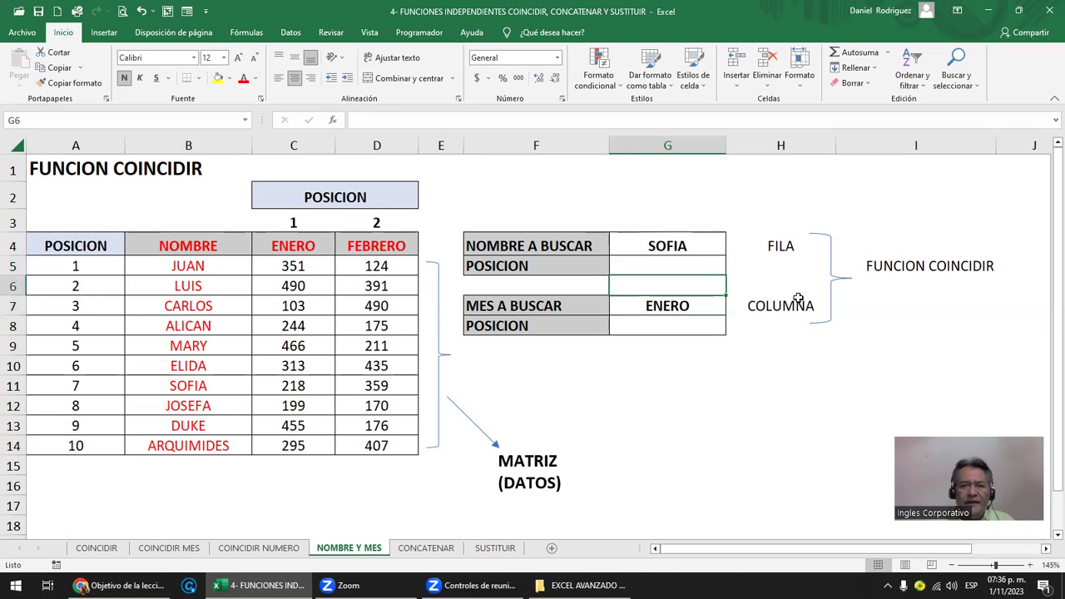
{"action": "key", "text": "Up"}
{"action": "key", "text": "Down"}
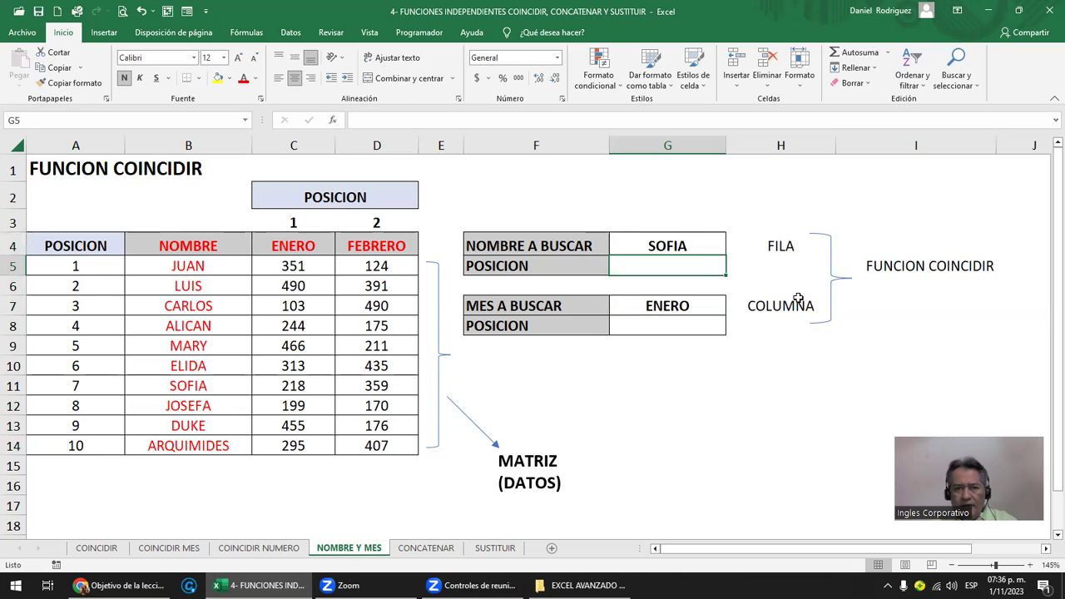
- Extend the label in F5, under NOMBRE A BUSCAR, so it reads POSICION FILA
{"action": "type", "text": "="}
{"action": "key", "text": "Escape"}
{"action": "key", "text": "Left"}
{"action": "key", "text": "F2"}
{"action": "type", "text": "FILA"}
{"action": "key", "text": "Return"}
- Open the POSICION label in F8, under MES A BUSCAR, for editing
{"action": "key", "text": "Down"}
{"action": "key", "text": "Down"}
{"action": "key", "text": "F2"}
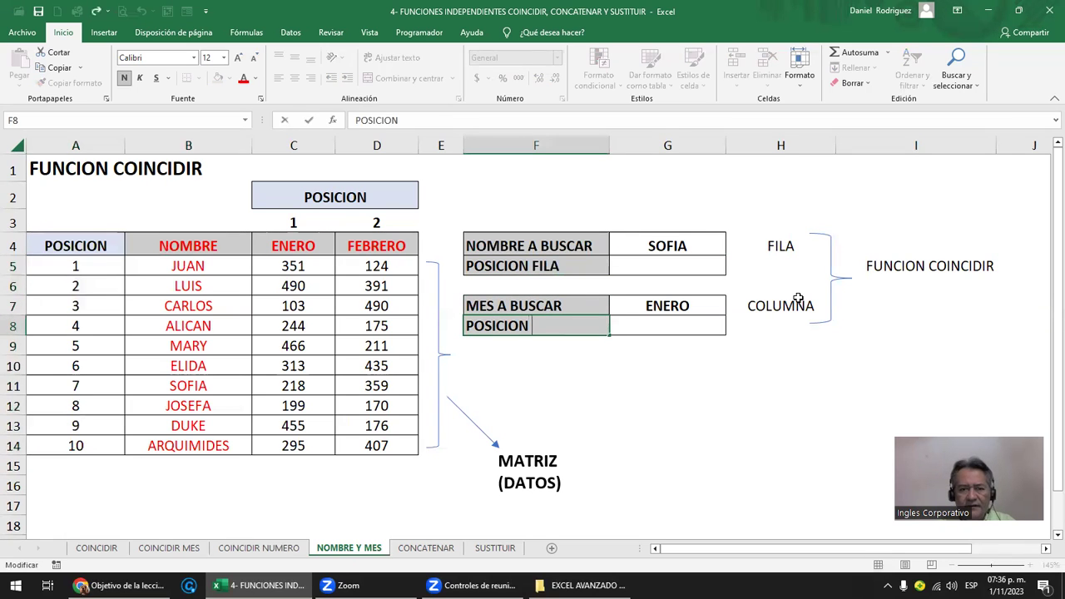
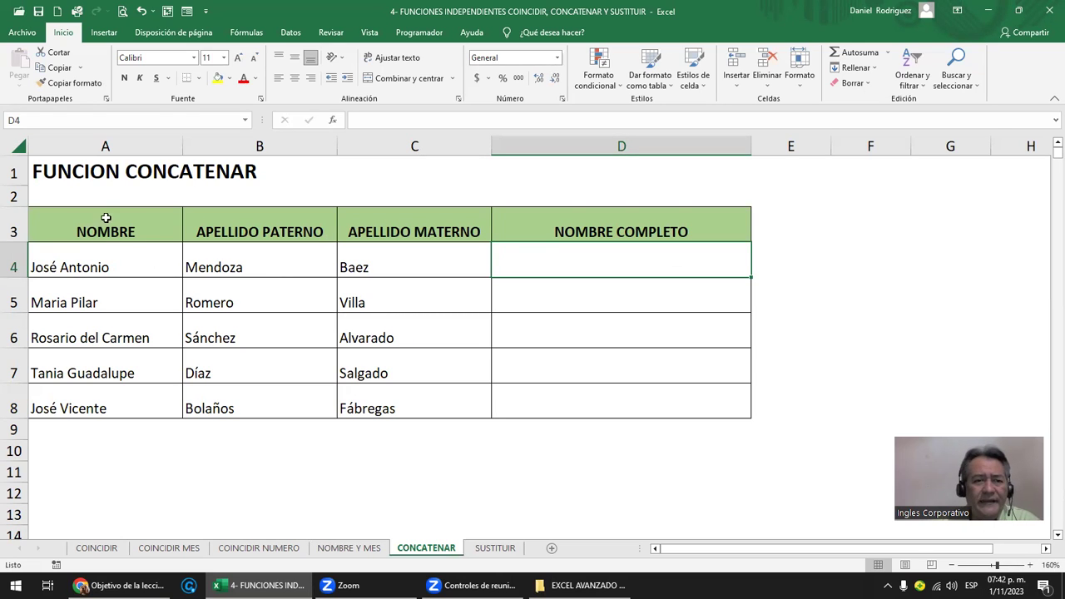
- Examine the first-name and two surname columns in row 4 and the empty NOMBRE COMPLETO cell on the CONCATENAR sheet
{"action": "left_click", "coordinate": [104, 147]}
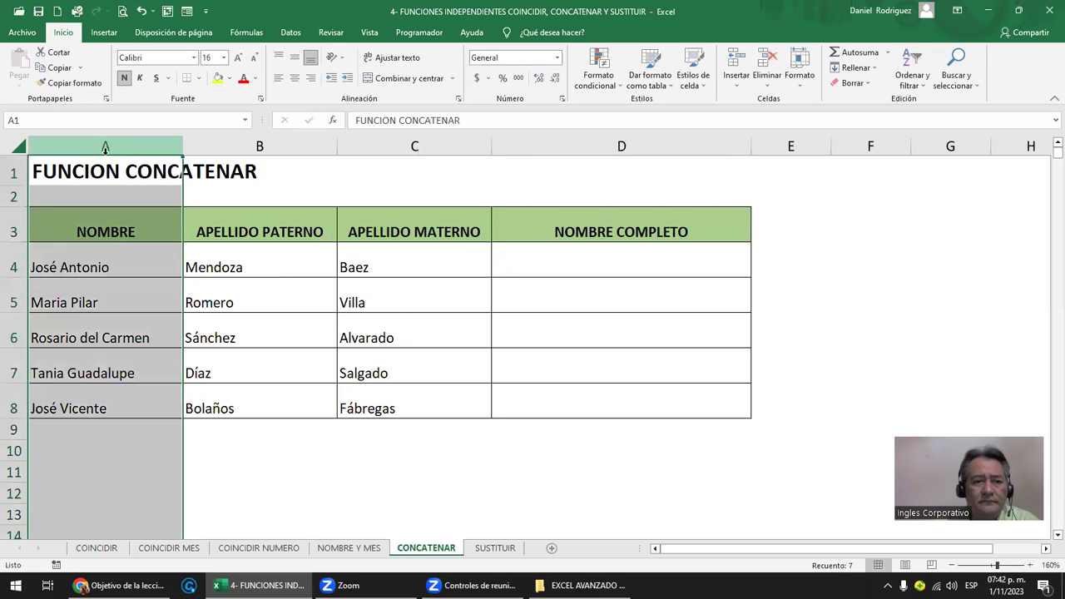
{"action": "left_click", "coordinate": [82, 261]}
{"action": "left_click", "coordinate": [245, 263]}
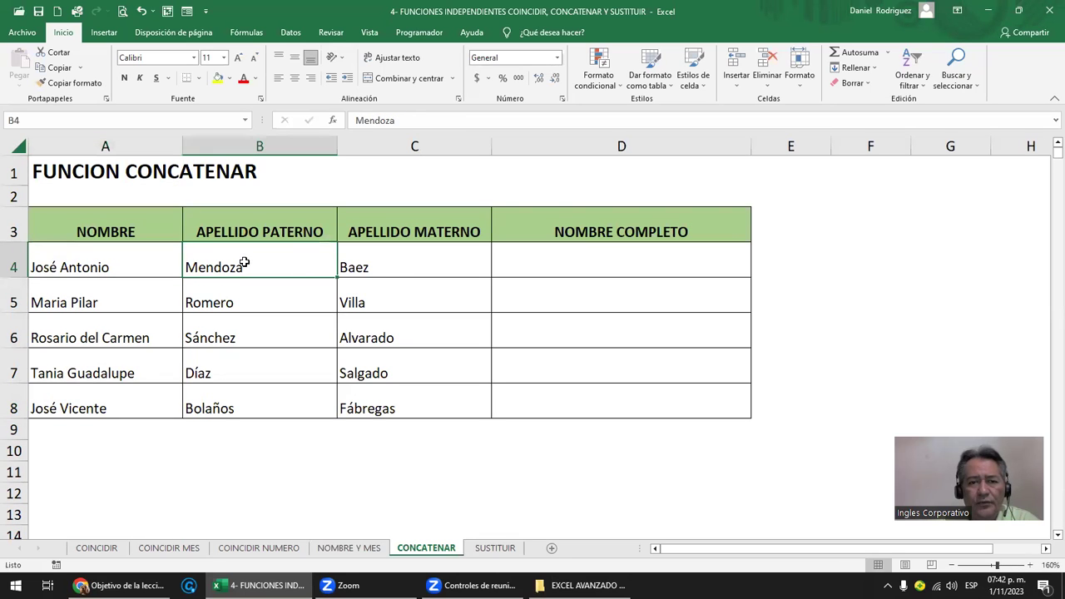
{"action": "left_click", "coordinate": [387, 264]}
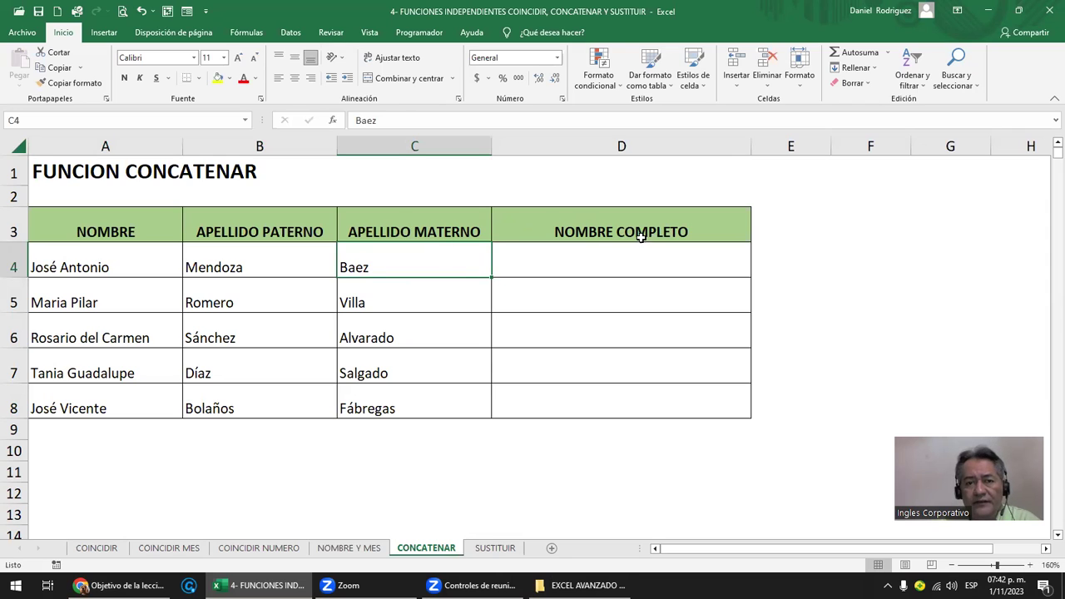
{"action": "left_click", "coordinate": [594, 263]}
{"action": "left_click_drag", "start_coordinate": [109, 267], "coordinate": [371, 267]}
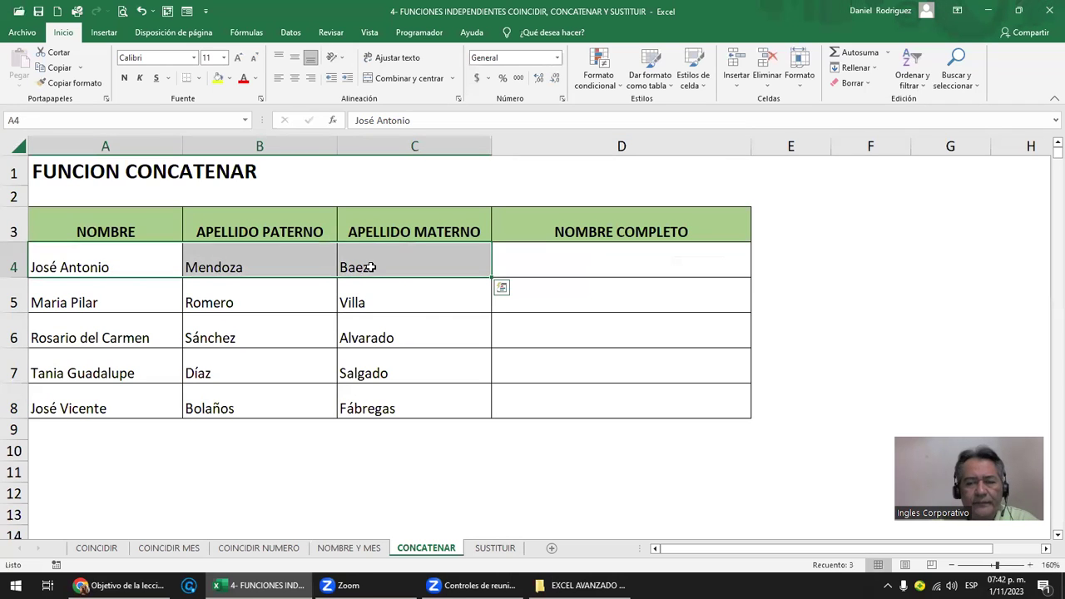
- Enter =CONCATENAR(A4;B4;C4) in D4 to join the name and both surnames
{"action": "left_click", "coordinate": [585, 259]}
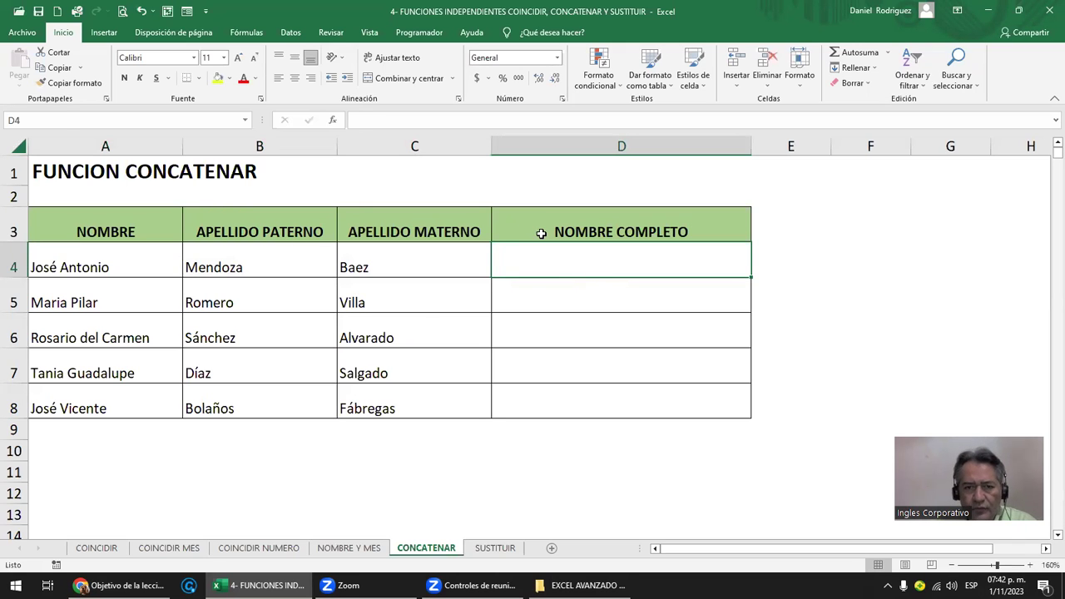
{"action": "type", "text": "=CON"}
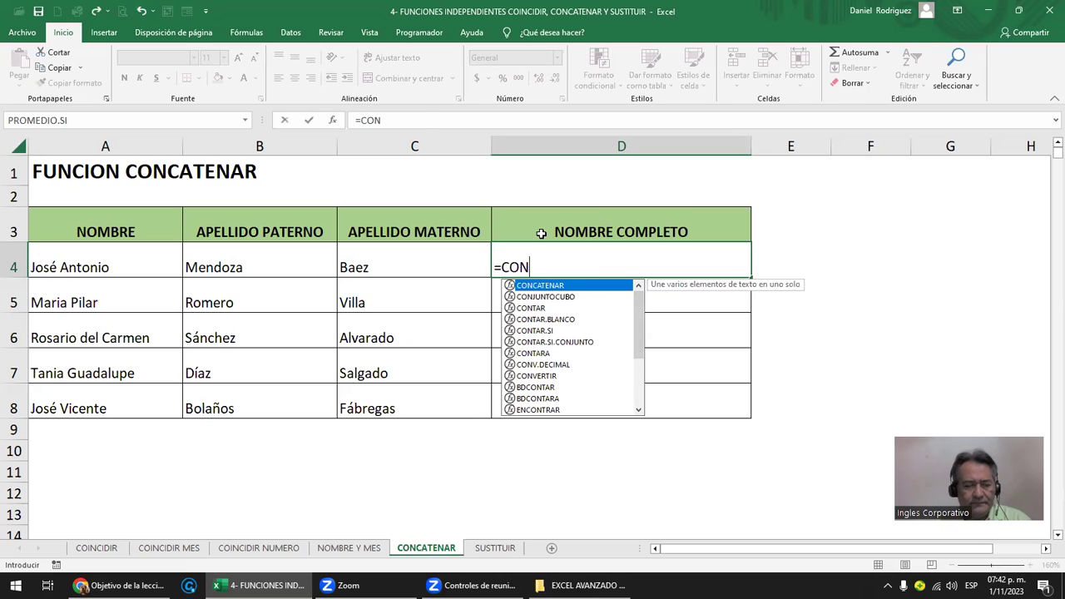
{"action": "key", "text": "Tab"}
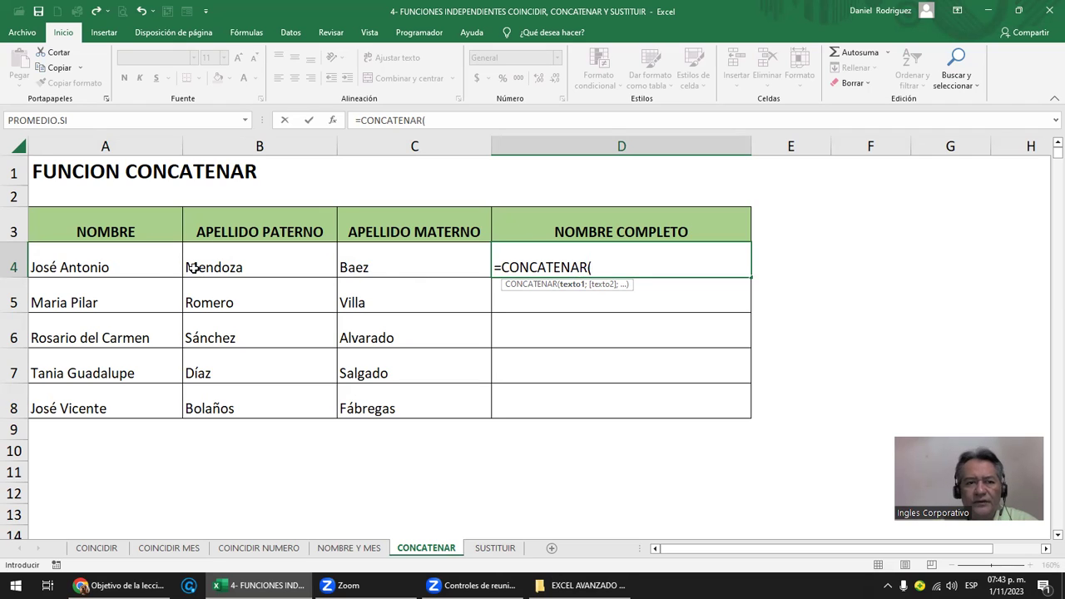
{"action": "left_click", "coordinate": [102, 258]}
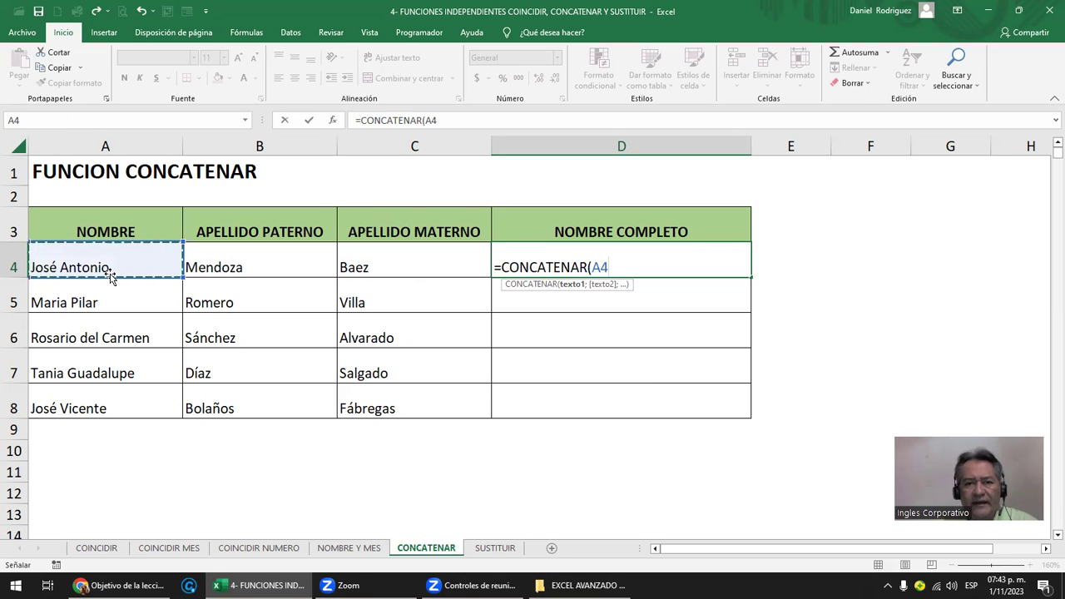
{"action": "type", "text": ";"}
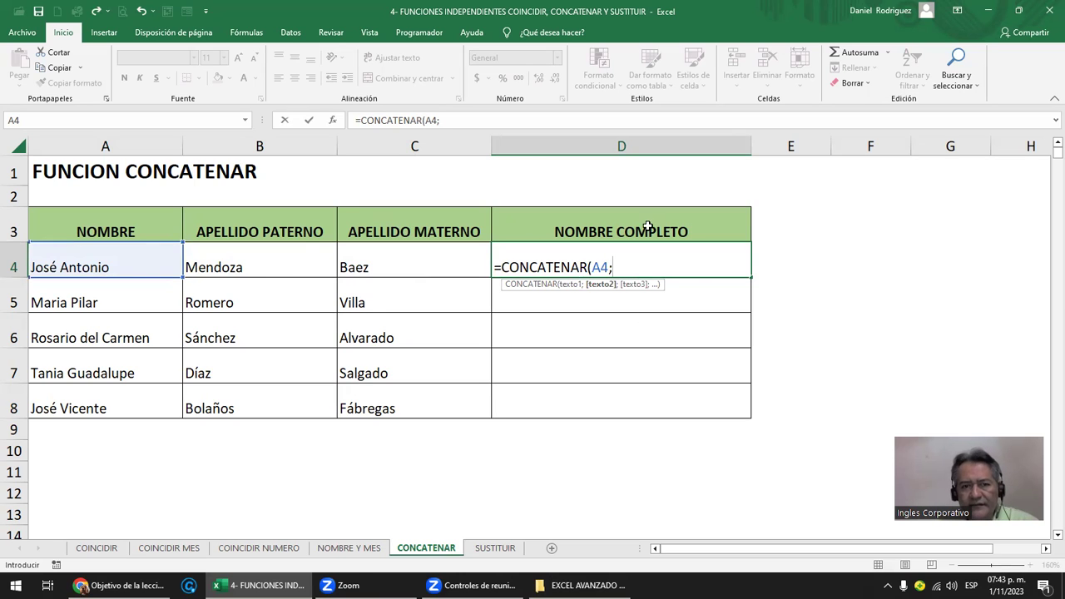
{"action": "left_click", "coordinate": [247, 267]}
{"action": "type", "text": ";"}
{"action": "left_click", "coordinate": [406, 267]}
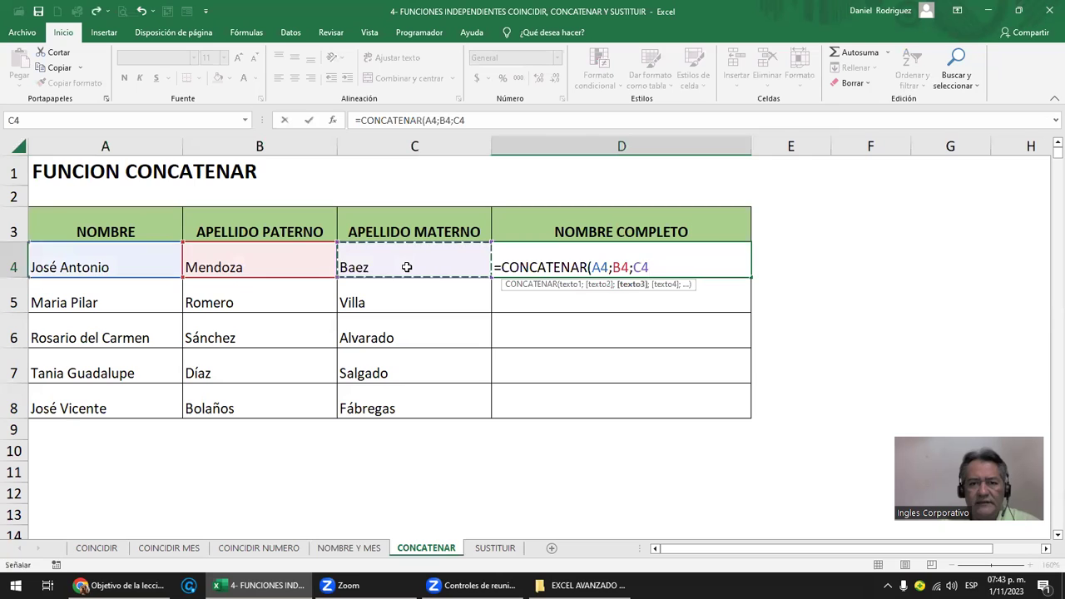
{"action": "type", "text": ")"}
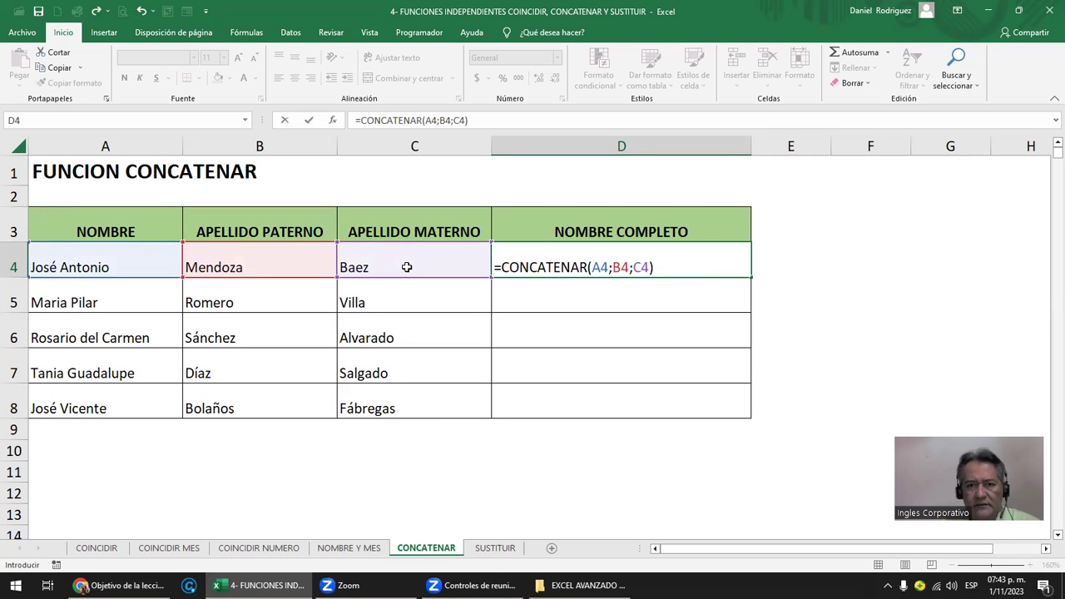
{"action": "key", "text": "ctrl+Return"}
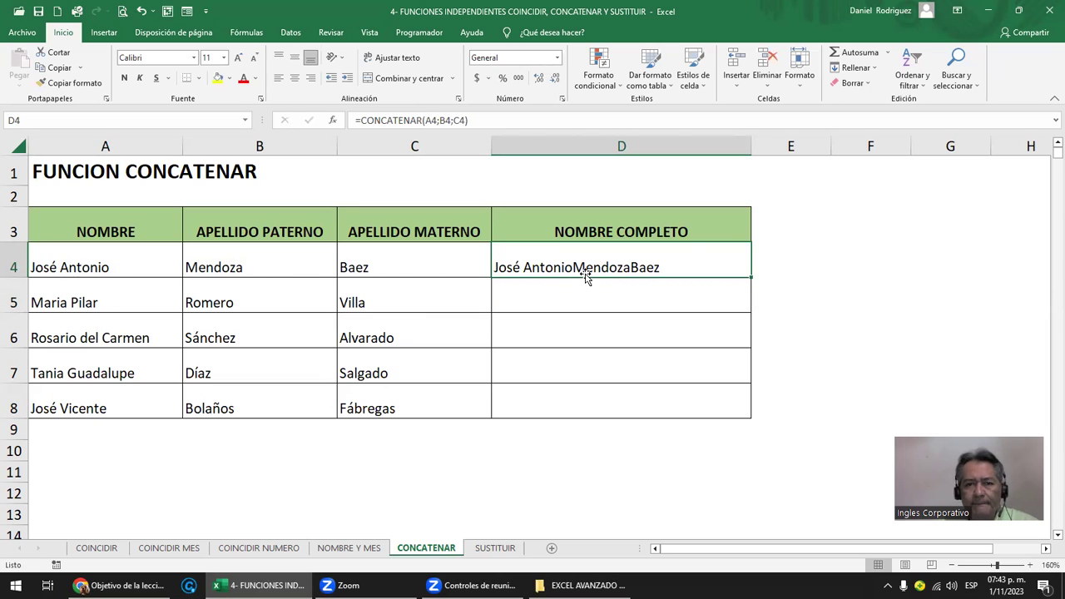
- Remove the first of the two given names from A4 and review the CONCATENAR formula in D4
{"action": "double_click", "coordinate": [98, 264]}
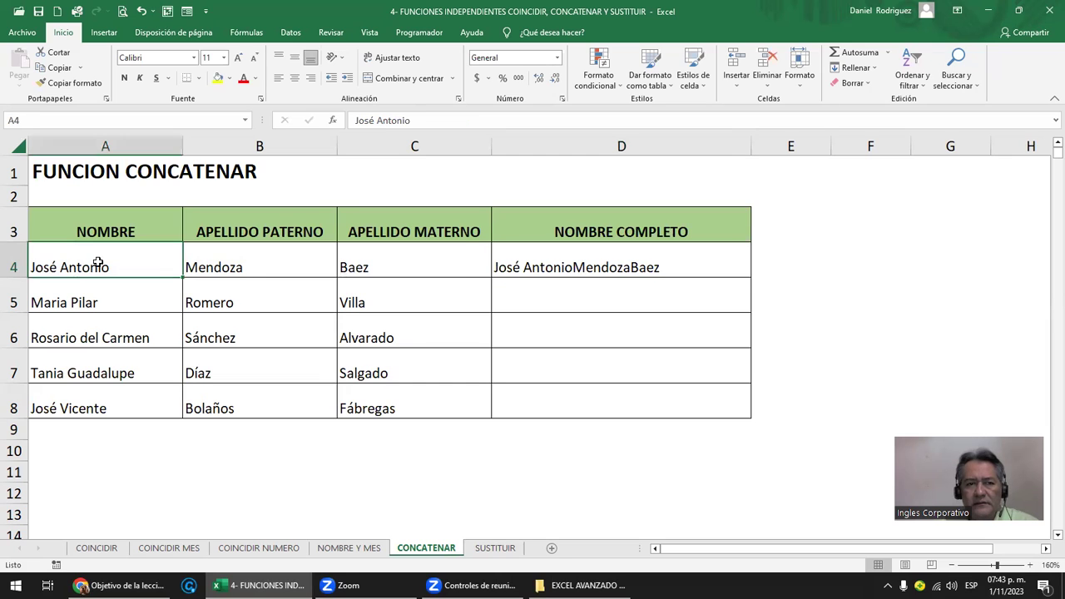
{"action": "key", "text": "Delete"}
{"action": "key", "text": "Delete"}
{"action": "key", "text": "Delete"}
{"action": "key", "text": "Delete"}
{"action": "key", "text": "Delete"}
{"action": "key", "text": "Return"}
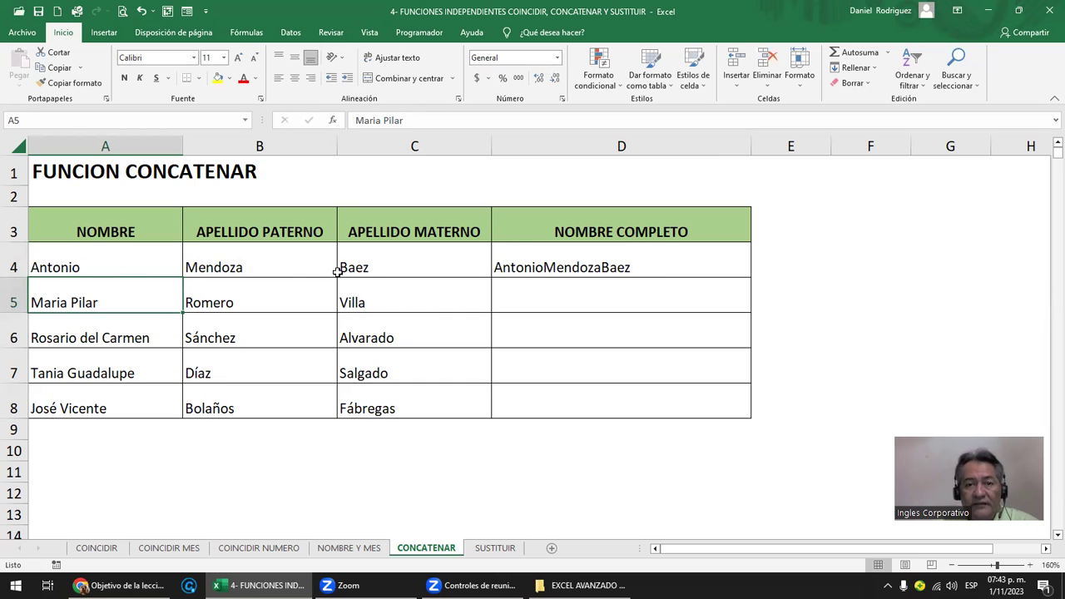
{"action": "double_click", "coordinate": [529, 266]}
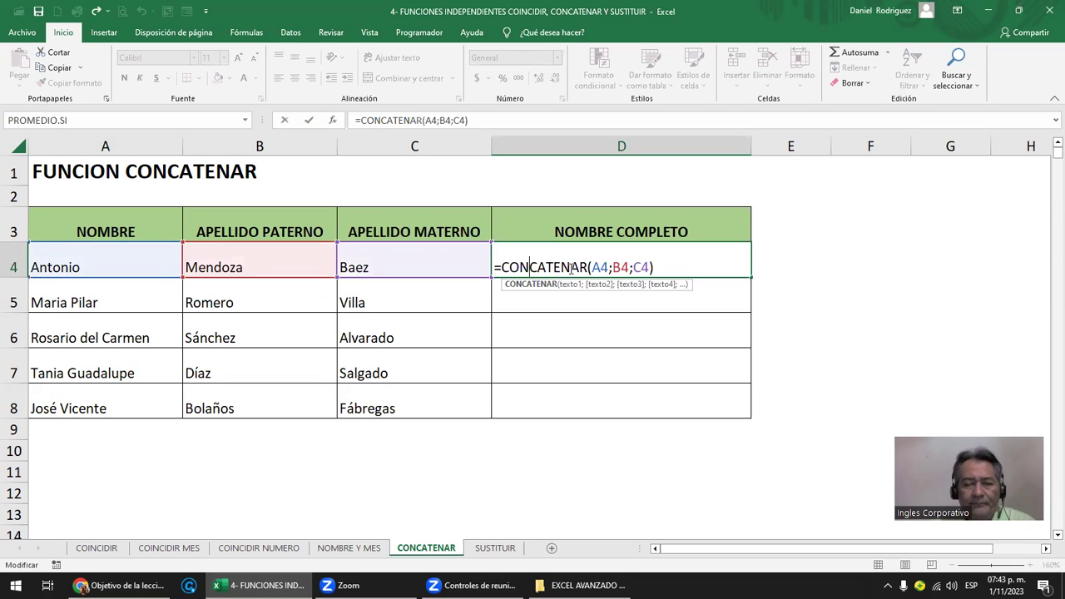
{"action": "key", "text": "ctrl+Return"}
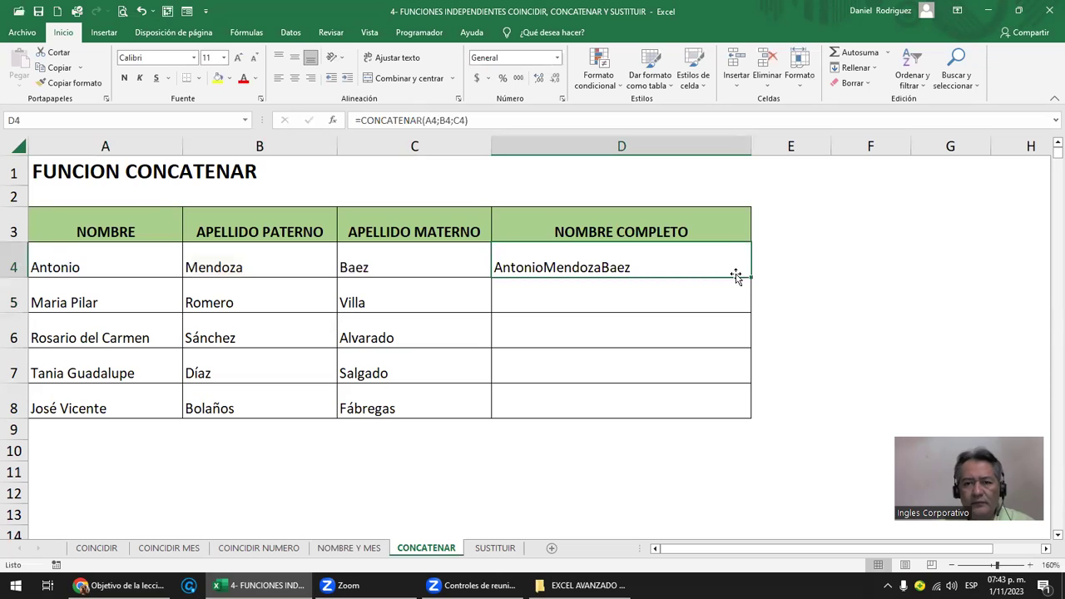
- Copy the CONCATENAR formula from D4 into D5:D8 and check its references in D6
{"action": "key", "text": "ctrl+c"}
{"action": "key", "text": "Down"}
{"action": "key", "text": "shift+Down"}
{"action": "key", "text": "shift+Down"}
{"action": "key", "text": "shift+Down"}
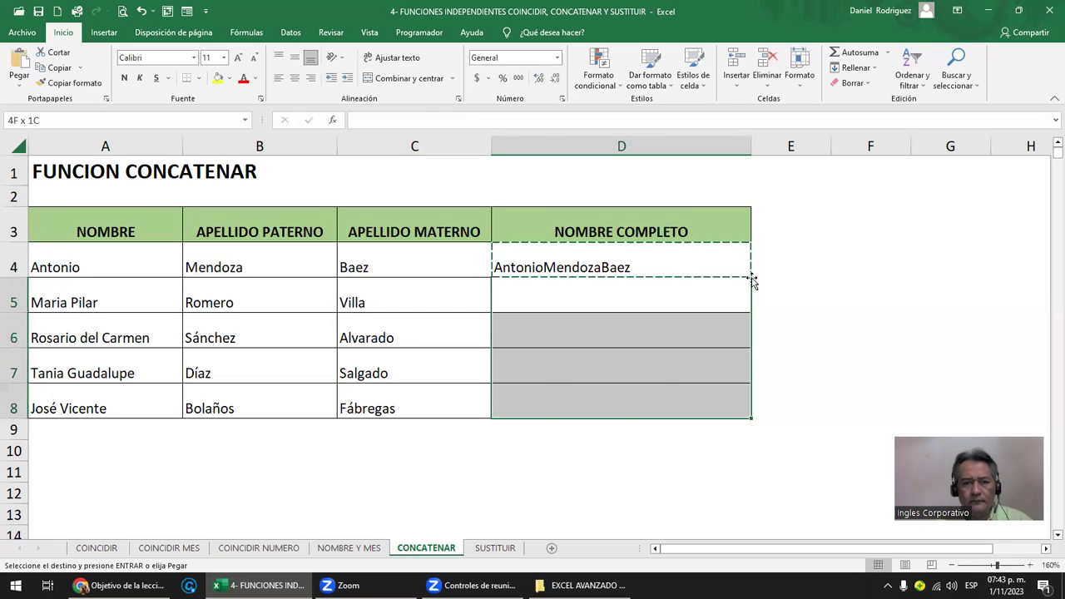
{"action": "key", "text": "ctrl+v"}
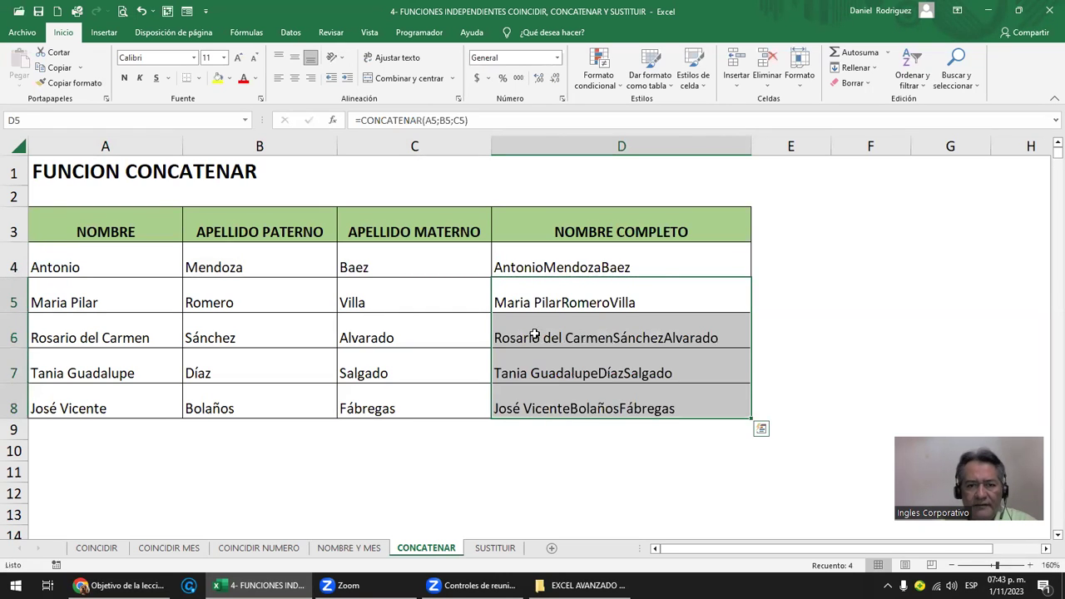
{"action": "double_click", "coordinate": [563, 334]}
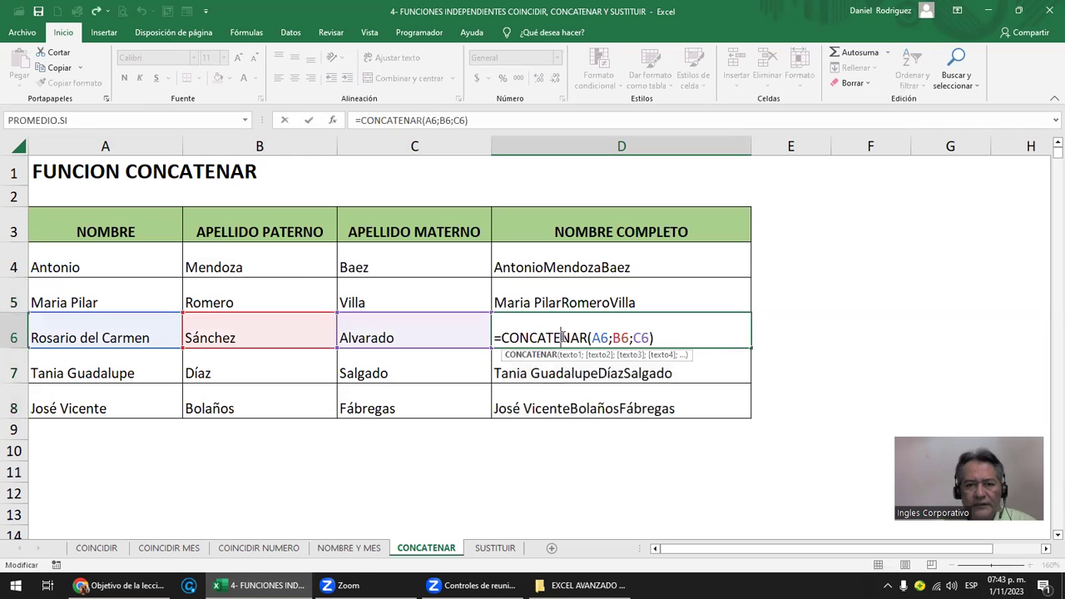
- Shorten the entry in A5 to its first given name
{"action": "left_click", "coordinate": [107, 301]}
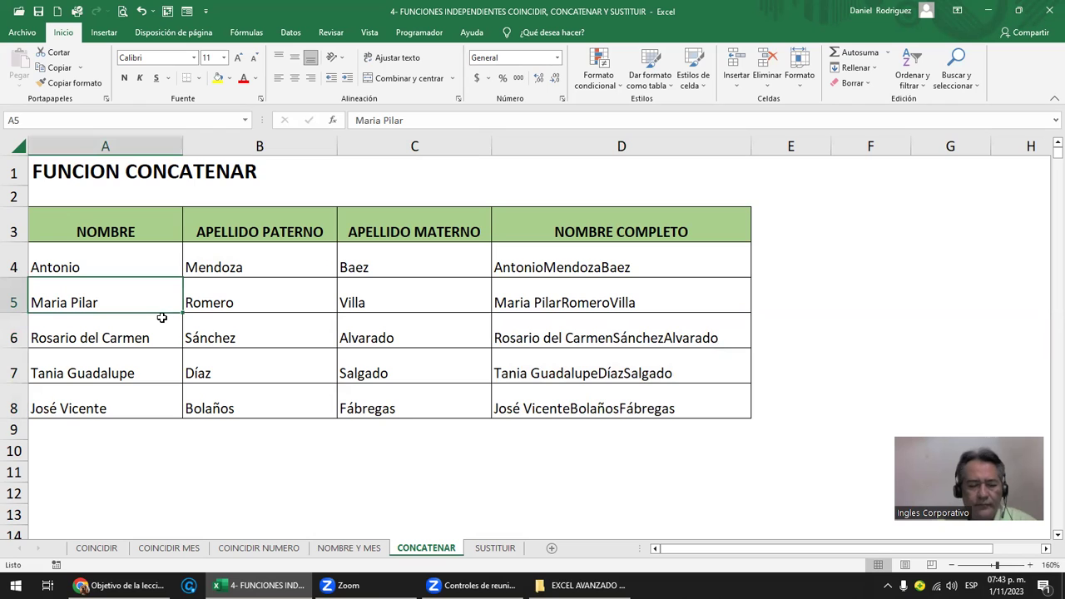
{"action": "key", "text": "F2"}
{"action": "key", "text": "Delete"}
{"action": "key", "text": "Delete"}
{"action": "key", "text": "Delete"}
{"action": "key", "text": "Delete"}
{"action": "key", "text": "Delete"}
{"action": "key", "text": "Delete"}
{"action": "key", "text": "Return"}
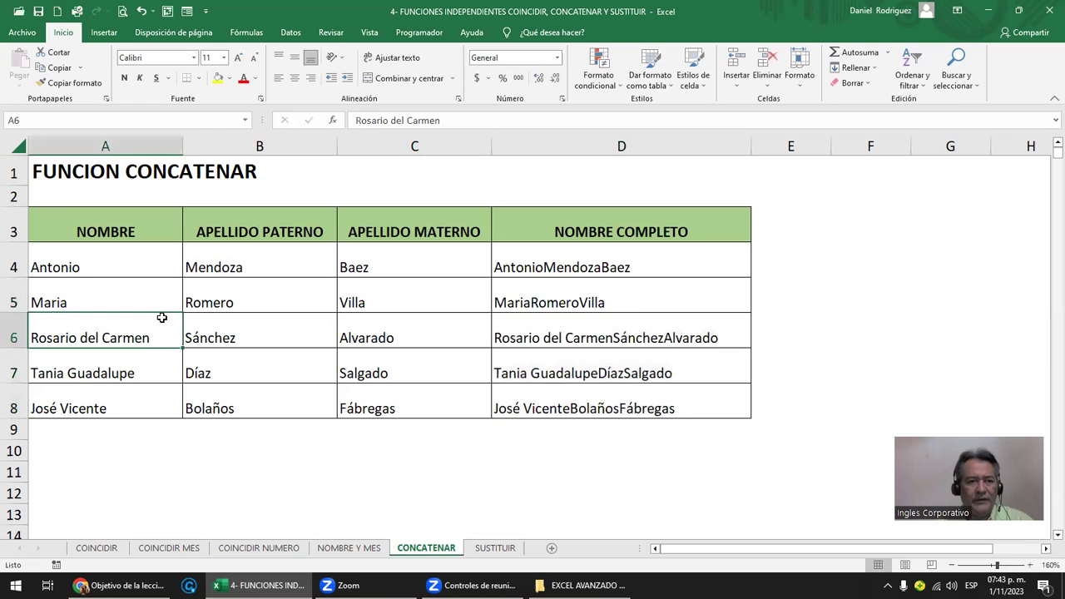
- Delete everything after the first given name in A6
{"action": "key", "text": "F2"}
{"action": "key", "text": "Delete"}
{"action": "key", "text": "Delete"}
{"action": "key", "text": "Delete"}
{"action": "key", "text": "Delete"}
{"action": "key", "text": "Delete"}
{"action": "key", "text": "Delete"}
{"action": "key", "text": "Delete"}
{"action": "key", "text": "Delete"}
{"action": "key", "text": "Delete"}
{"action": "key", "text": "Delete"}
{"action": "key", "text": "Delete"}
{"action": "key", "text": "Return"}
- Remove the second given name from A7, keeping only the first one
{"action": "key", "text": "Return"}
{"action": "key", "text": "Up"}
{"action": "key", "text": "F2"}
{"action": "key", "text": "BackSpace"}
{"action": "key", "text": "BackSpace"}
{"action": "key", "text": "BackSpace"}
{"action": "key", "text": "BackSpace"}
{"action": "key", "text": "BackSpace"}
{"action": "key", "text": "BackSpace"}
{"action": "key", "text": "BackSpace"}
{"action": "key", "text": "BackSpace"}
{"action": "key", "text": "BackSpace"}
{"action": "key", "text": "BackSpace"}
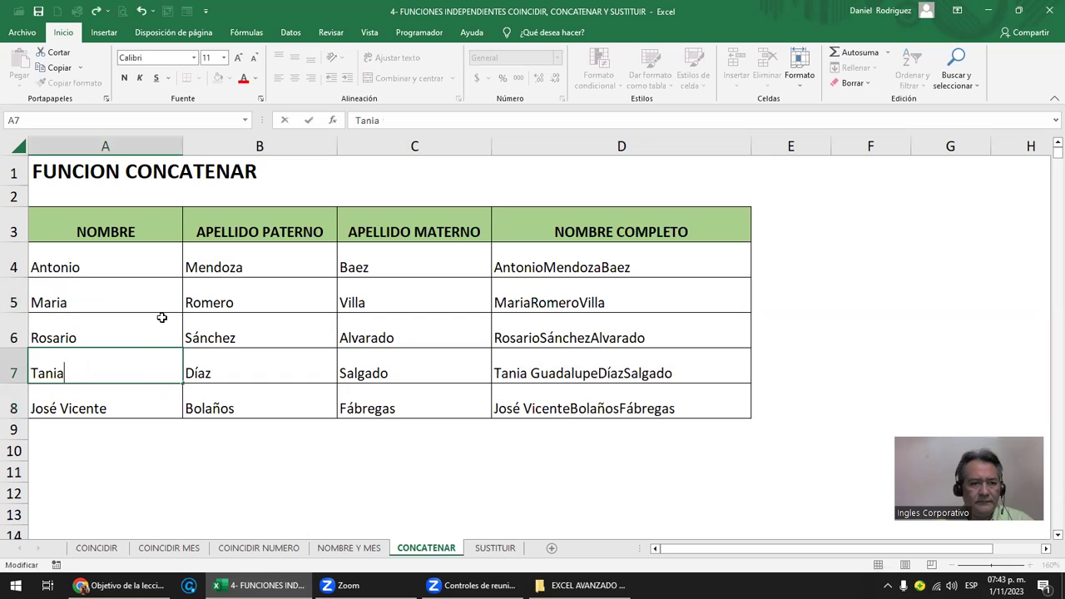
{"action": "key", "text": "Return"}
- Remove the first of the two given names from A8, keeping the second one
{"action": "key", "text": "F2"}
{"action": "key", "text": "BackSpace"}
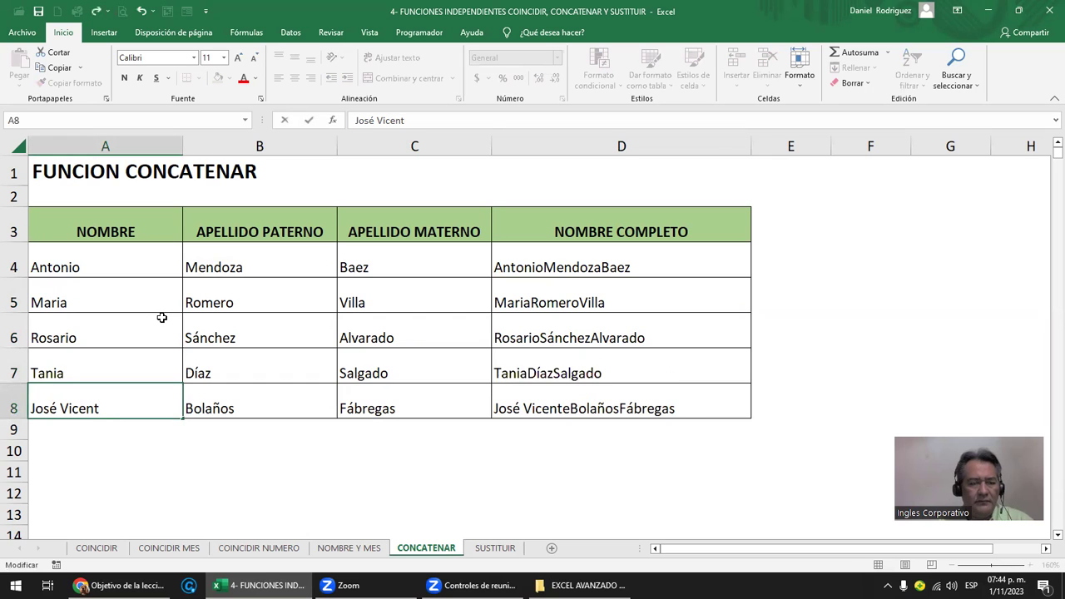
{"action": "type", "text": "e"}
{"action": "key", "text": "Home"}
{"action": "key", "text": "Delete"}
{"action": "key", "text": "Delete"}
{"action": "key", "text": "Delete"}
{"action": "key", "text": "Delete"}
{"action": "key", "text": "Delete"}
{"action": "key", "text": "Return"}
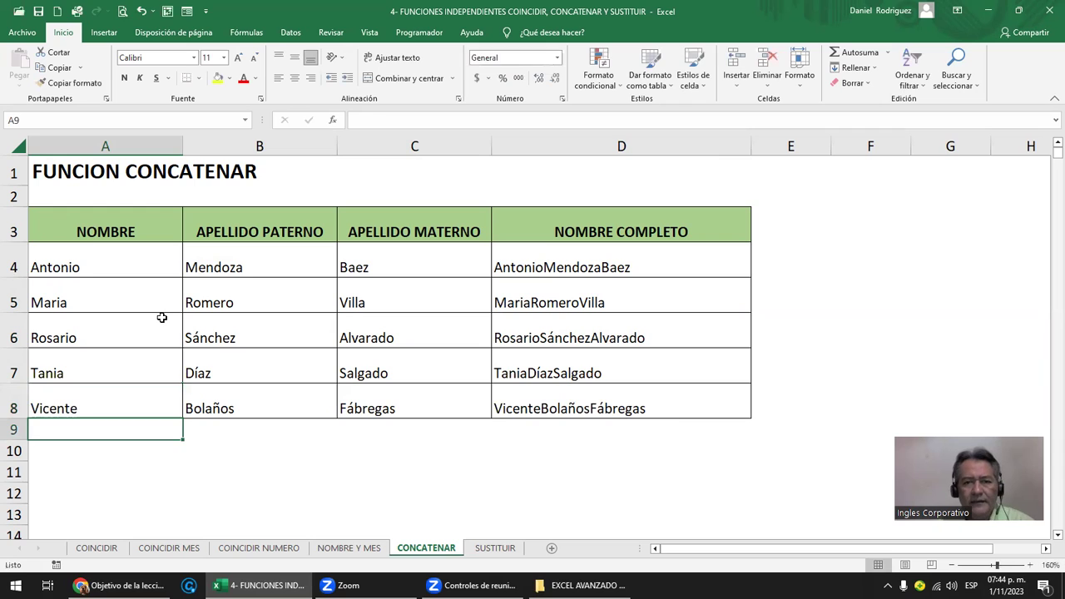
- Duplicate the NOMBRE COMPLETO column D3:D8 into E3:E8 and fit column E's width to its contents
{"action": "left_click", "coordinate": [565, 260]}
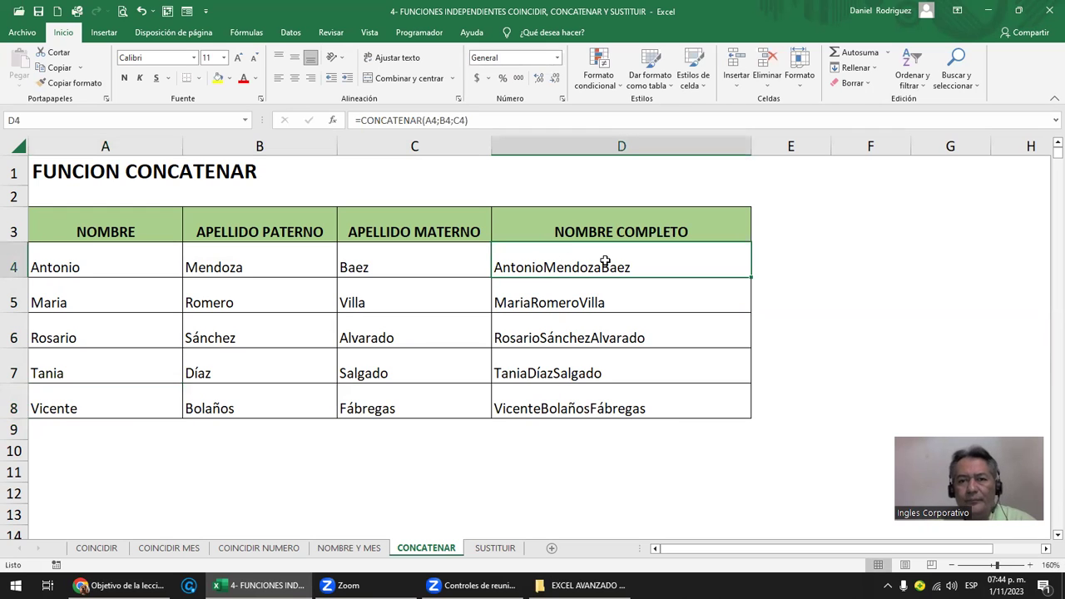
{"action": "key", "text": "Up"}
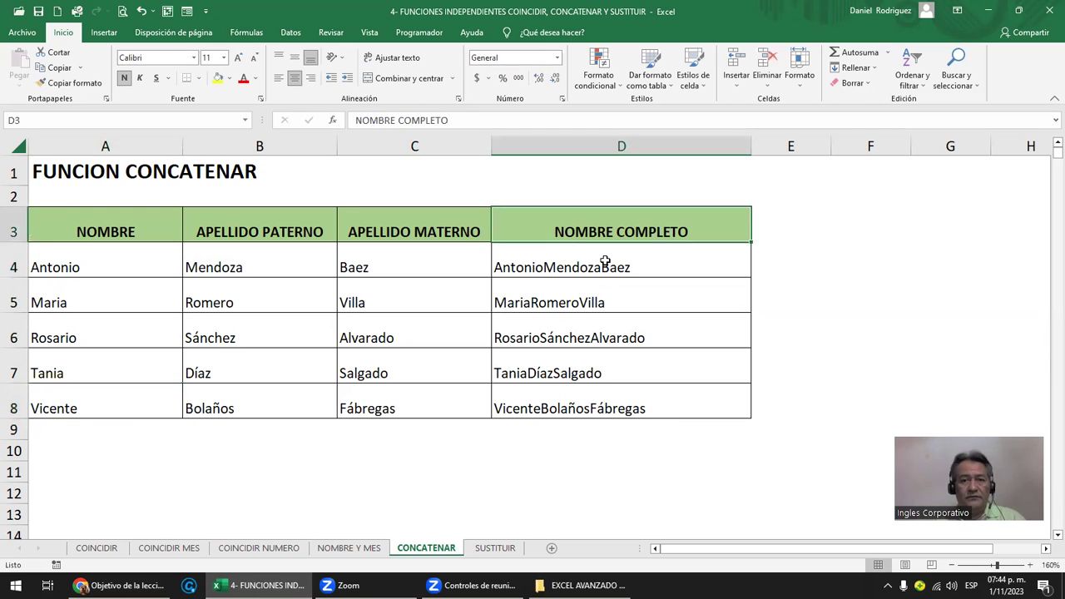
{"action": "key", "text": "shift+Down"}
{"action": "key", "text": "shift+Down"}
{"action": "key", "text": "shift+Down"}
{"action": "key", "text": "shift+Down"}
{"action": "key", "text": "shift+Down"}
{"action": "key", "text": "ctrl+c"}
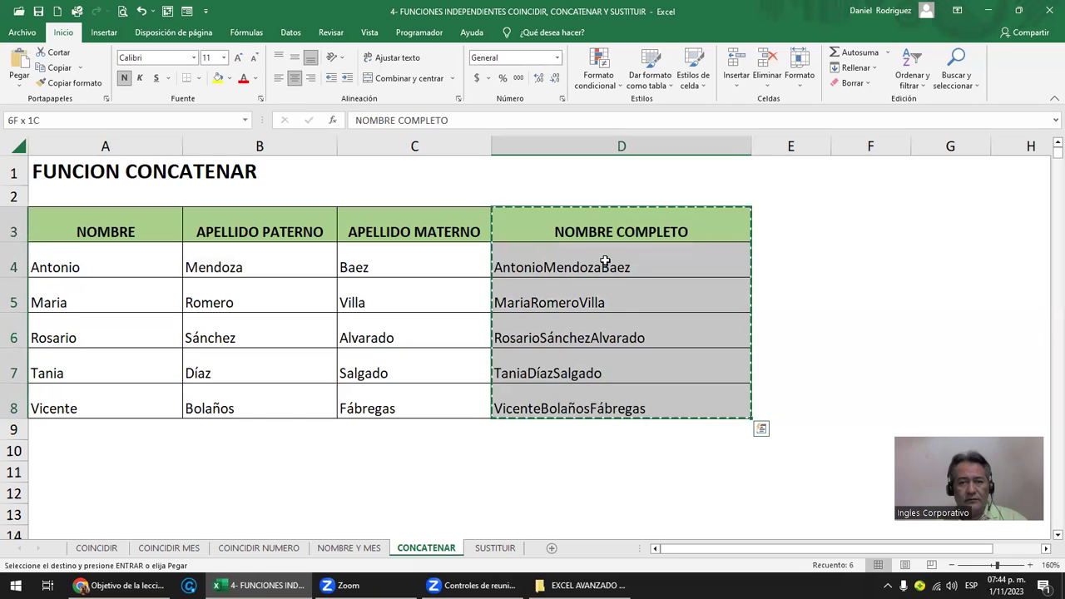
{"action": "key", "text": "Right"}
{"action": "key", "text": "ctrl+v"}
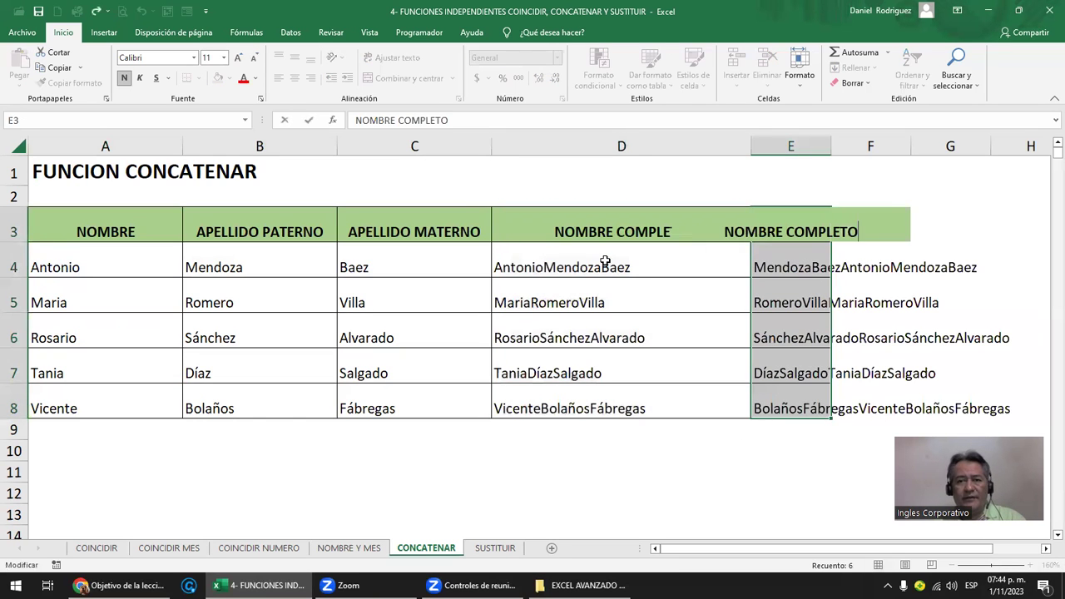
{"action": "double_click", "coordinate": [829, 148]}
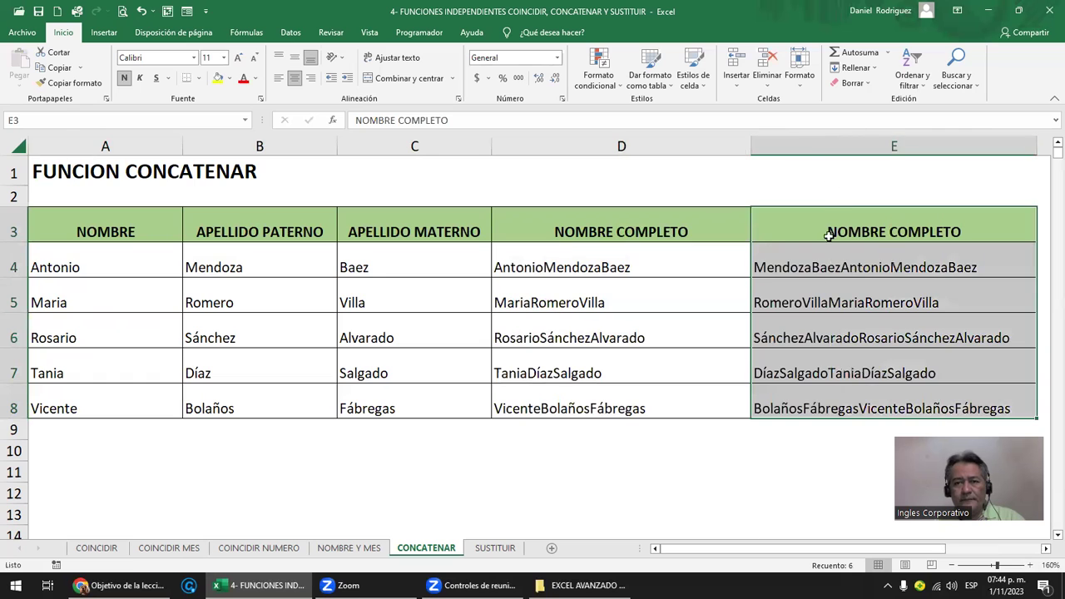
- Correct the references of the copied formula in E4 so it reads =CONCATENAR(A4;B4;C4)
{"action": "left_click", "coordinate": [821, 267]}
{"action": "double_click", "coordinate": [821, 267]}
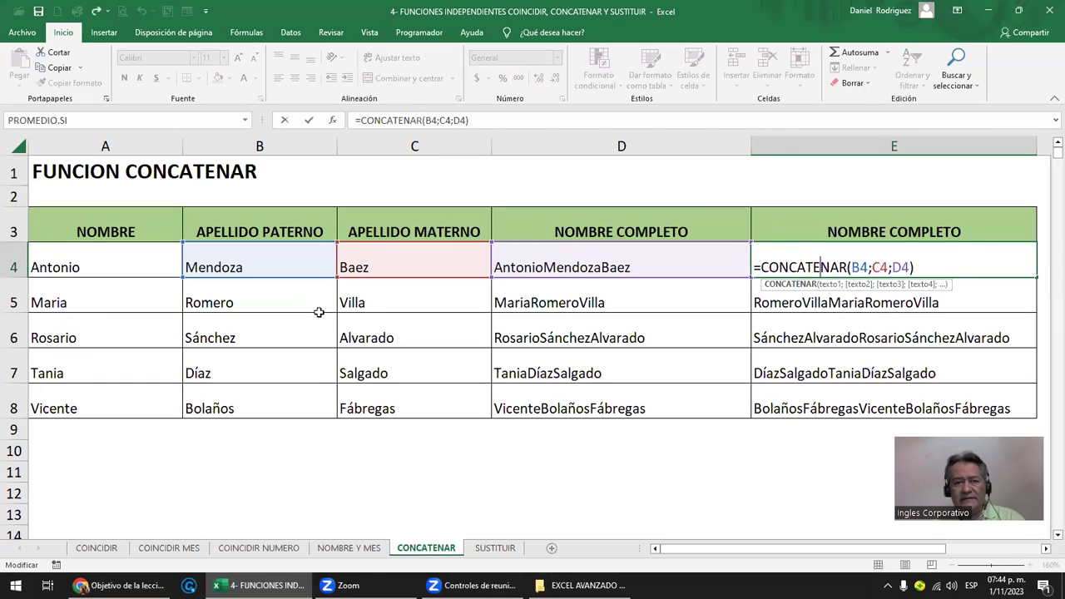
{"action": "left_click_drag", "start_coordinate": [281, 277], "coordinate": [150, 282]}
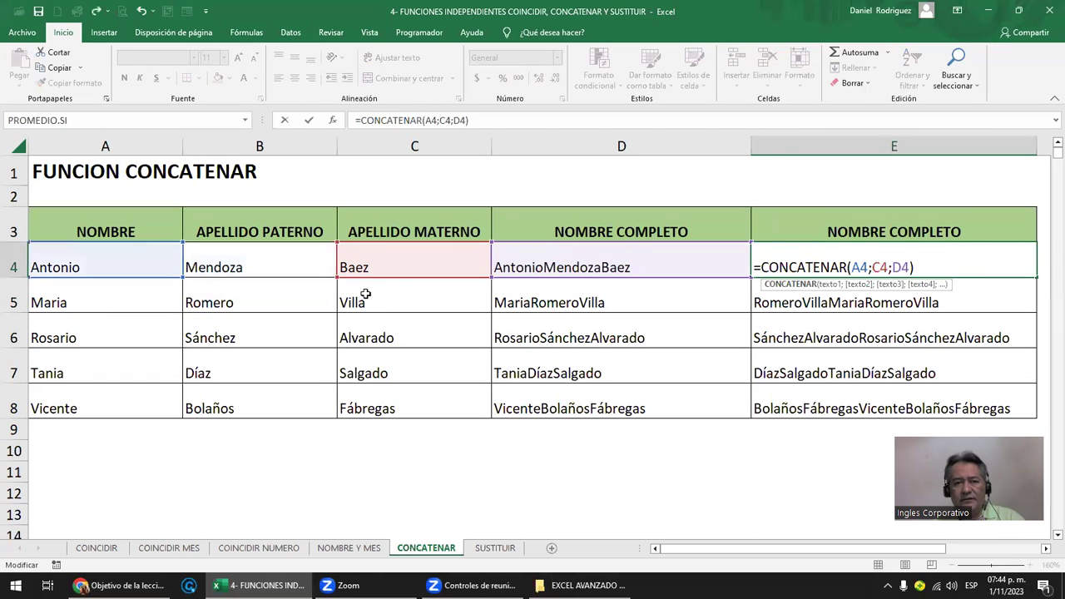
{"action": "left_click_drag", "start_coordinate": [400, 279], "coordinate": [302, 276]}
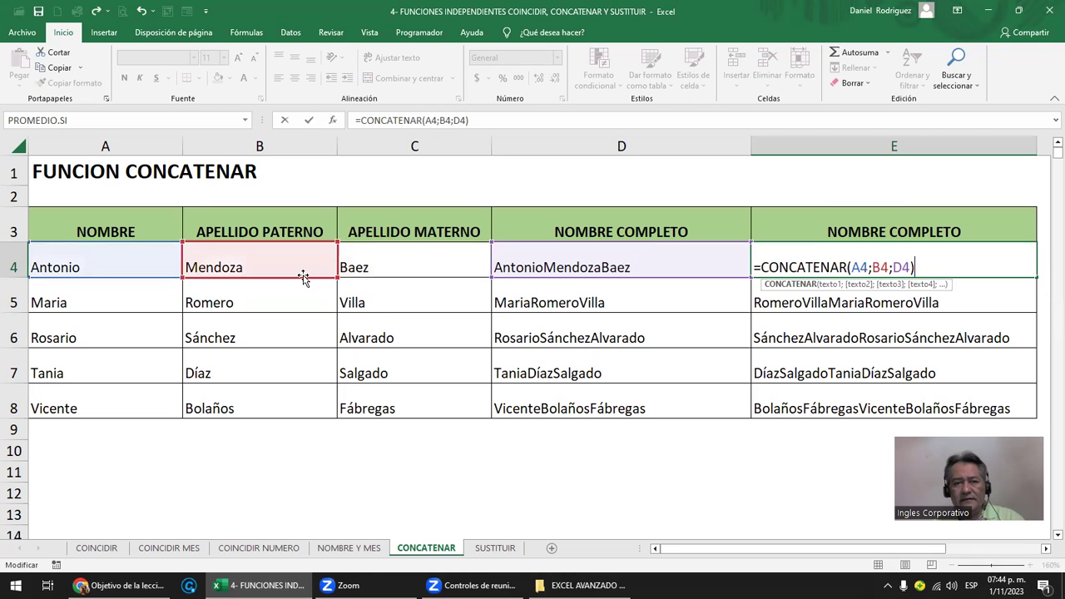
{"action": "left_click", "coordinate": [544, 272]}
{"action": "key", "text": "F2"}
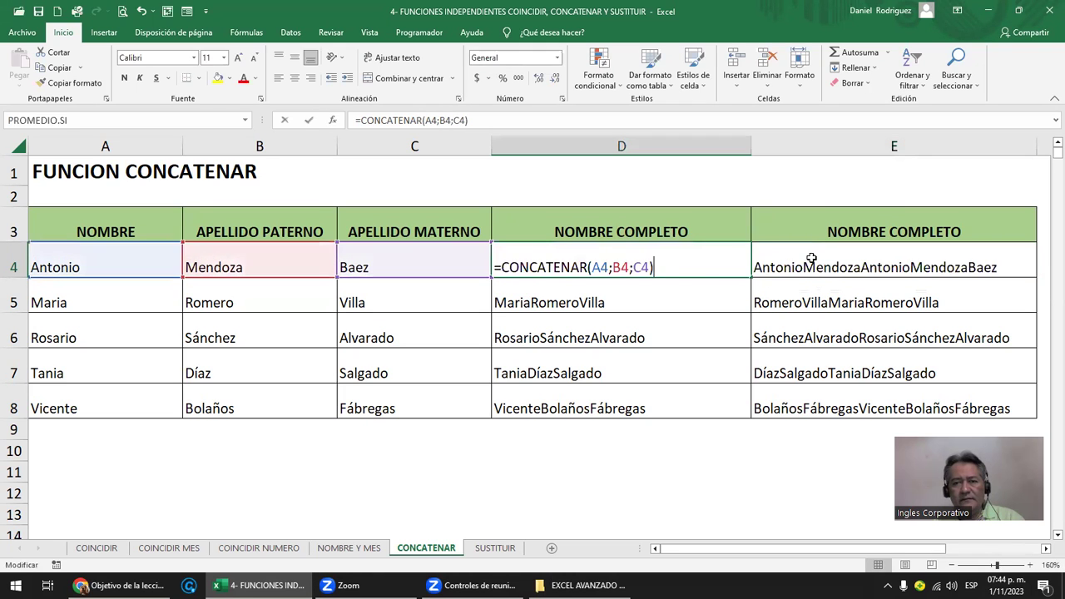
{"action": "double_click", "coordinate": [810, 259]}
{"action": "left_click_drag", "start_coordinate": [611, 270], "coordinate": [476, 280]}
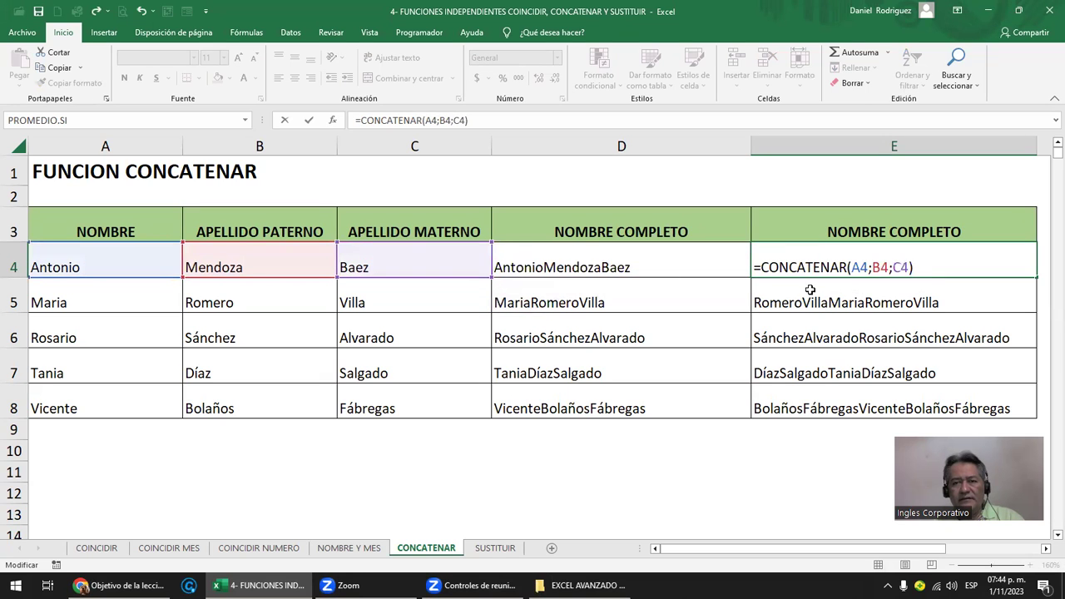
{"action": "key", "text": "Return"}
- Copy the corrected CONCATENAR formula from E4 into E5:E8
{"action": "left_click", "coordinate": [824, 268]}
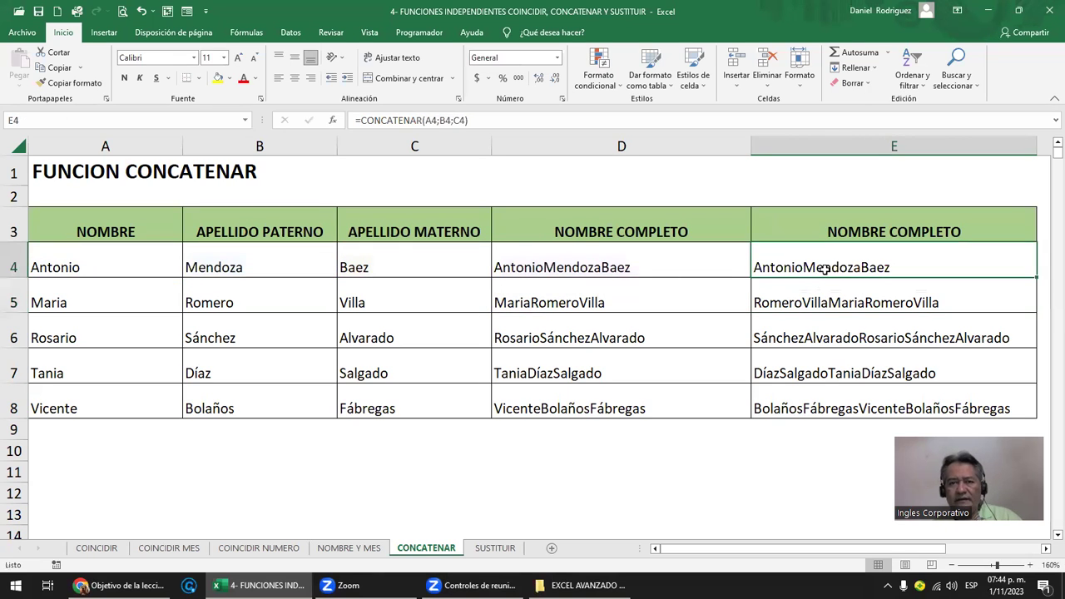
{"action": "key", "text": "ctrl+c"}
{"action": "key", "text": "Down"}
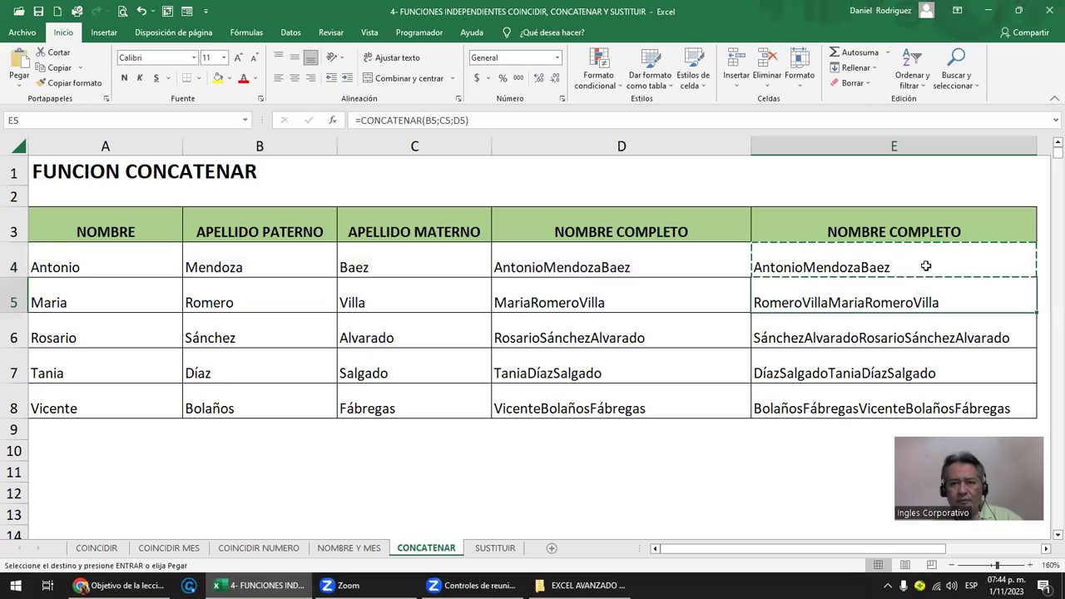
{"action": "key", "text": "shift+Down"}
{"action": "key", "text": "shift+Down"}
{"action": "key", "text": "shift+Down"}
{"action": "key", "text": "ctrl+v"}
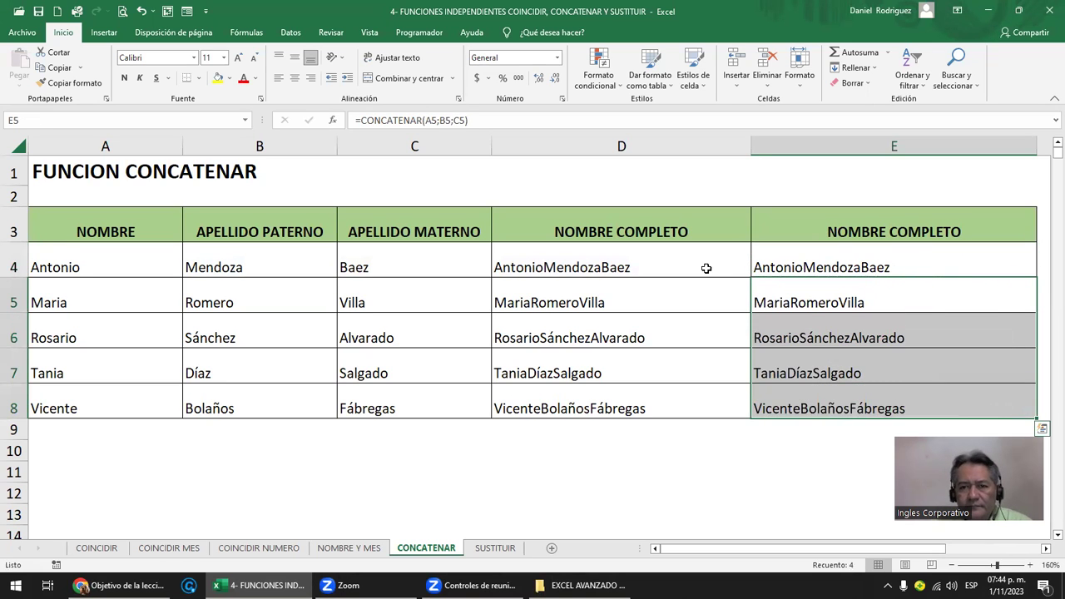
- Insert a quoted space " " as a separate argument between A4 and B4 in the E4 CONCATENAR formula
{"action": "left_click", "coordinate": [822, 260]}
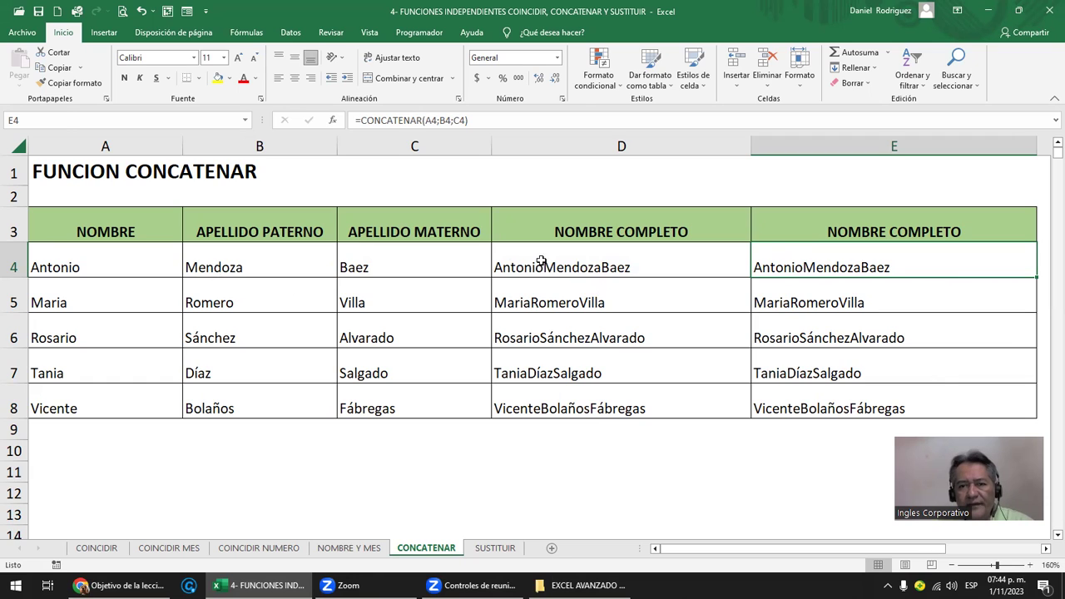
{"action": "double_click", "coordinate": [791, 266]}
{"action": "left_click", "coordinate": [870, 267]}
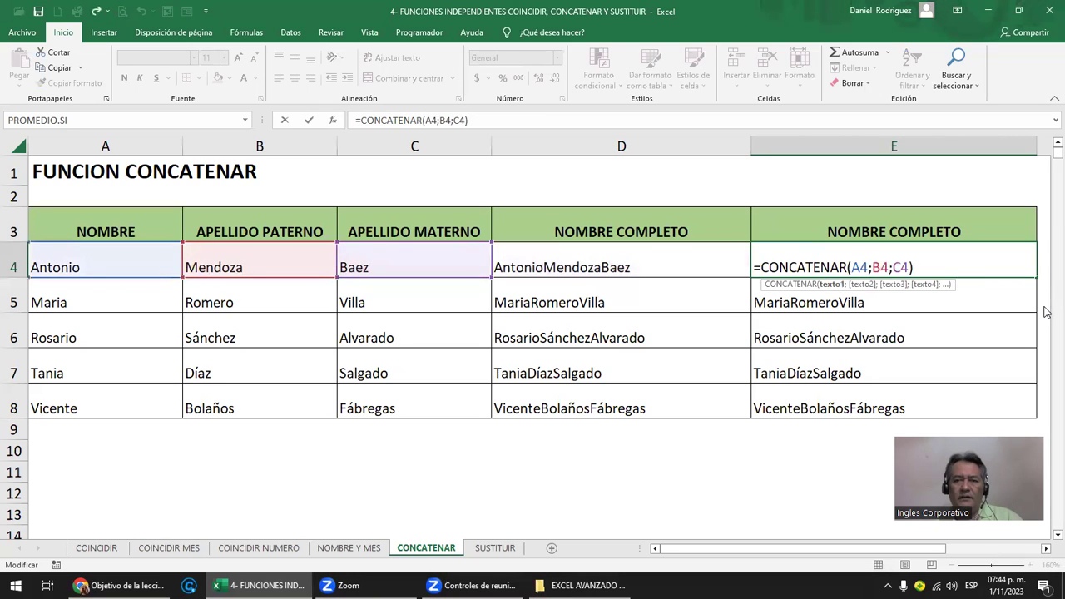
{"action": "key", "text": "Right"}
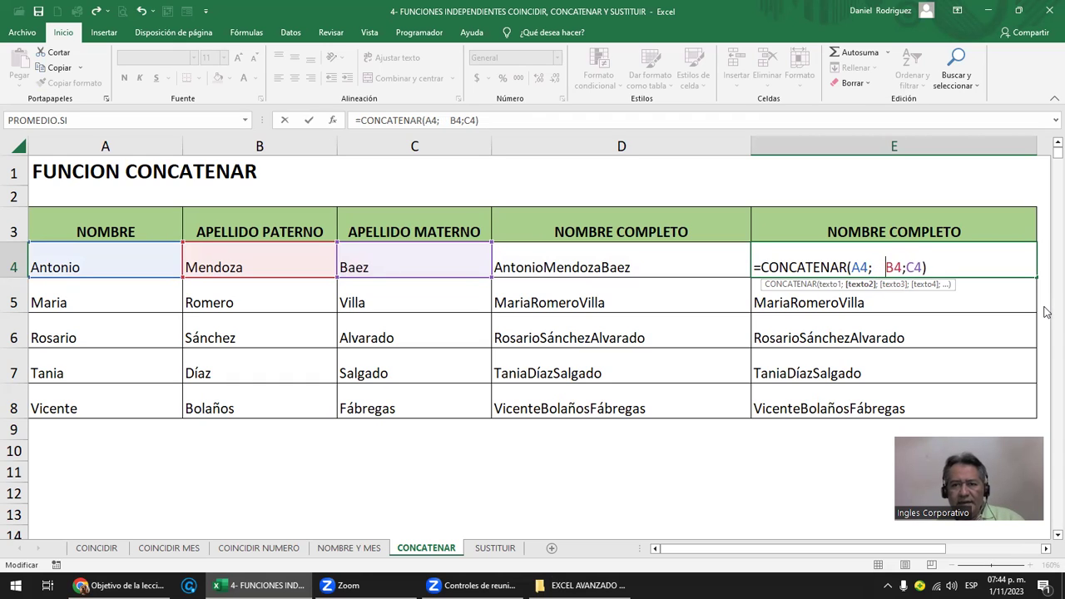
{"action": "key", "text": "Left"}
{"action": "key", "text": "Left"}
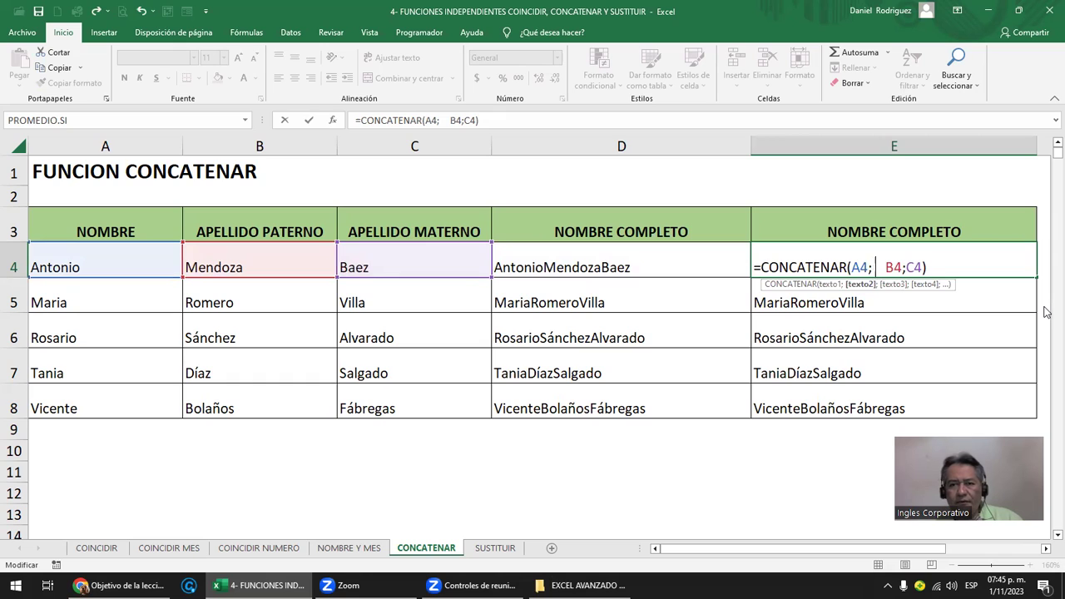
{"action": "type", "text": "\""}
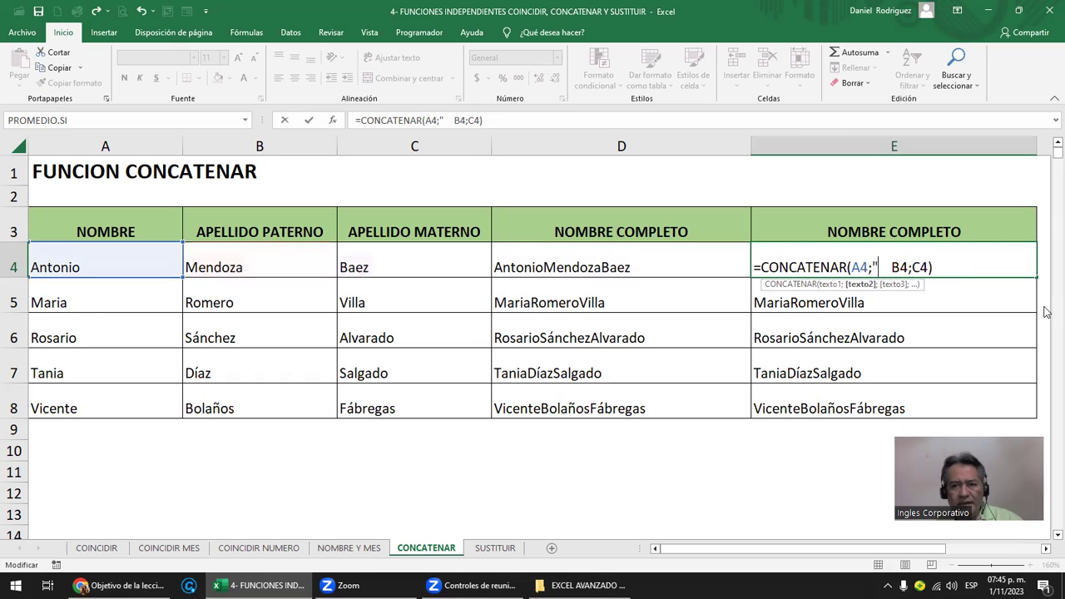
{"action": "key", "text": "Right"}
{"action": "type", "text": "\""}
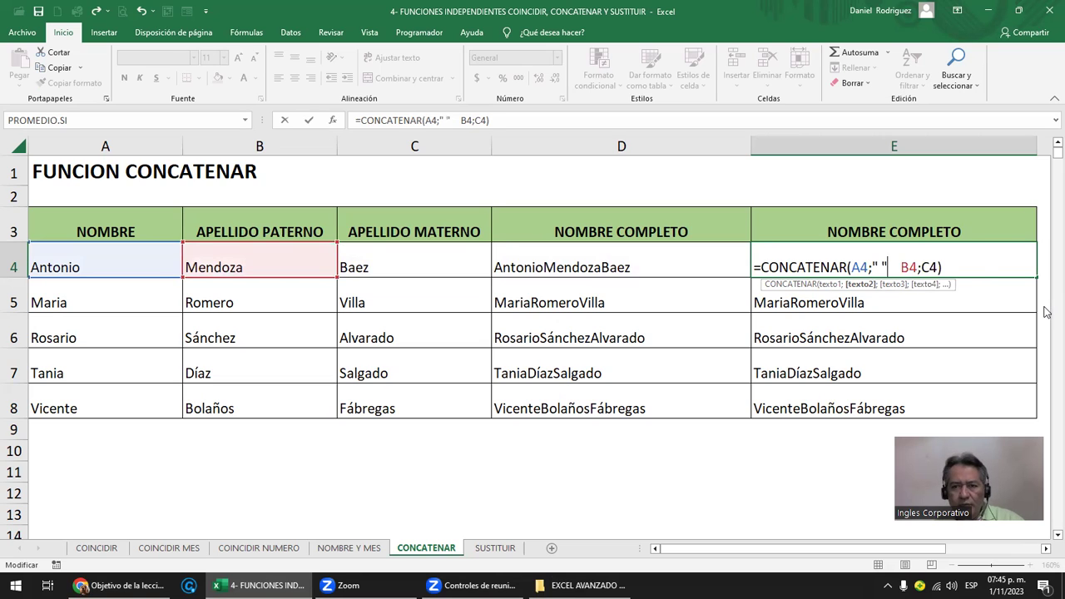
{"action": "type", "text": ";"}
{"action": "key", "text": "Delete"}
{"action": "key", "text": "Delete"}
{"action": "key", "text": "Delete"}
{"action": "key", "text": "Left"}
{"action": "key", "text": "Left"}
{"action": "key", "text": "Left"}
{"action": "key", "text": "Left"}
{"action": "key", "text": "Right"}
{"action": "key", "text": "Right"}
{"action": "key", "text": "Right"}
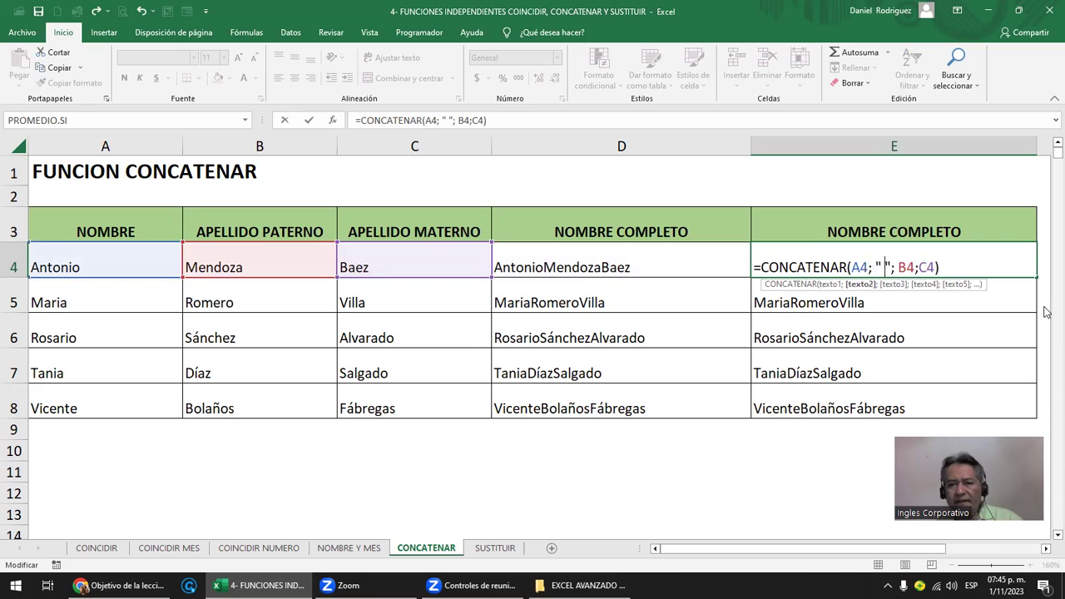
- Go through the arguments of the E4 formula, commit it as =CONCATENAR(A4; " "; B4;C4) and recheck it
{"action": "key", "text": "Left"}
{"action": "key", "text": "Left"}
{"action": "key", "text": "shift+Right"}
{"action": "key", "text": "shift+Right"}
{"action": "key", "text": "shift+Right"}
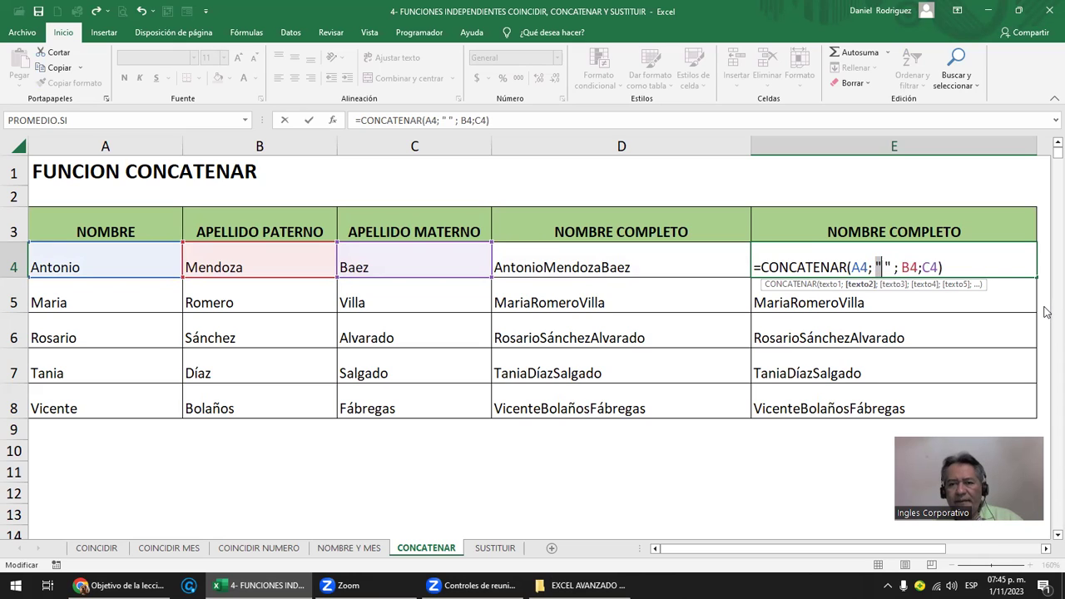
{"action": "key", "text": "Right"}
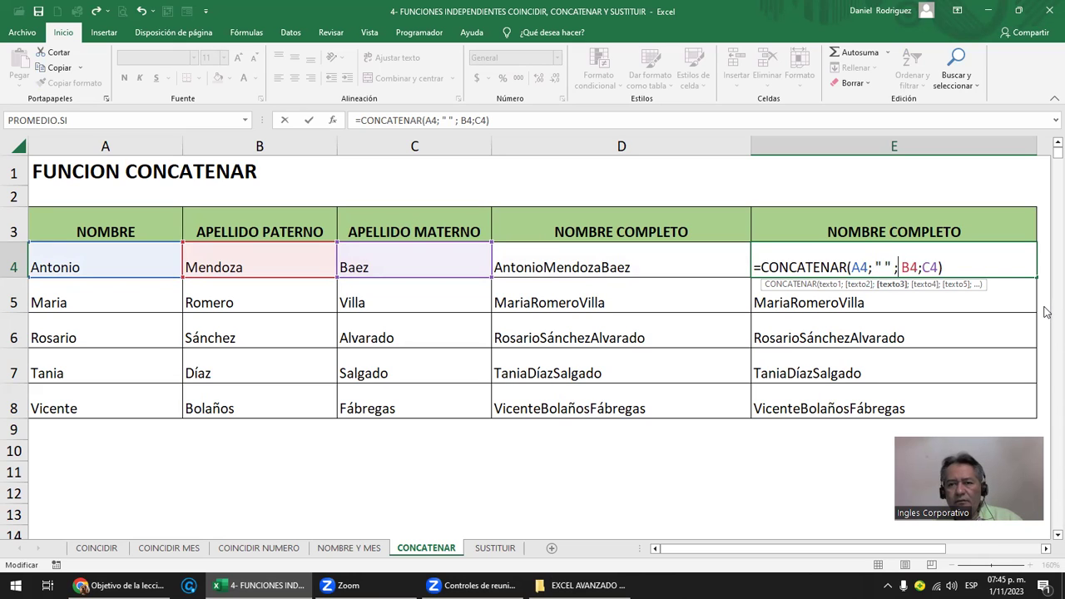
{"action": "key", "text": "Left"}
{"action": "key", "text": "Left"}
{"action": "key", "text": "Left"}
{"action": "key", "text": "Left"}
{"action": "key", "text": "Left"}
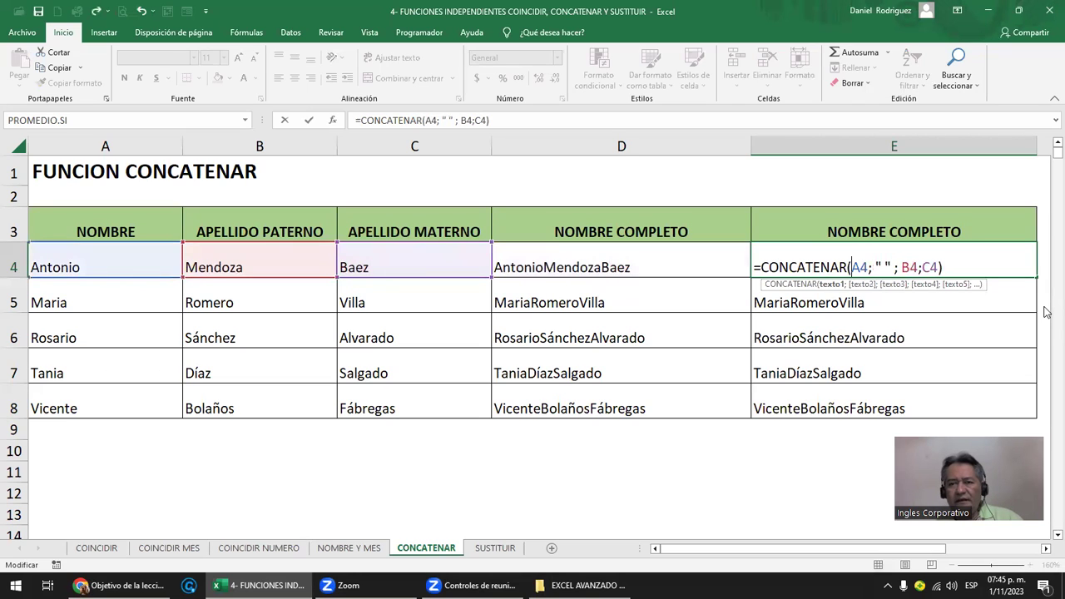
{"action": "key", "text": "Right"}
{"action": "key", "text": "Right"}
{"action": "key", "text": "shift+Right"}
{"action": "key", "text": "shift+Right"}
{"action": "key", "text": "shift+Right"}
{"action": "key", "text": "Right"}
{"action": "key", "text": "Right"}
{"action": "key", "text": "Right"}
{"action": "key", "text": "Right"}
{"action": "key", "text": "shift+Right"}
{"action": "key", "text": "shift+Right"}
{"action": "key", "text": "shift+Right"}
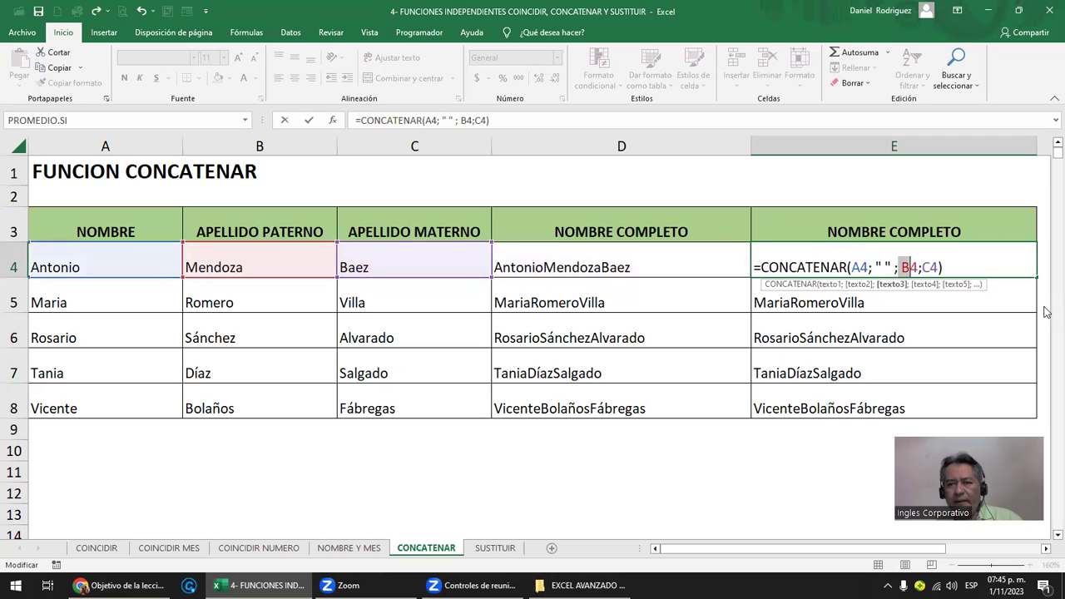
{"action": "key", "text": "Escape"}
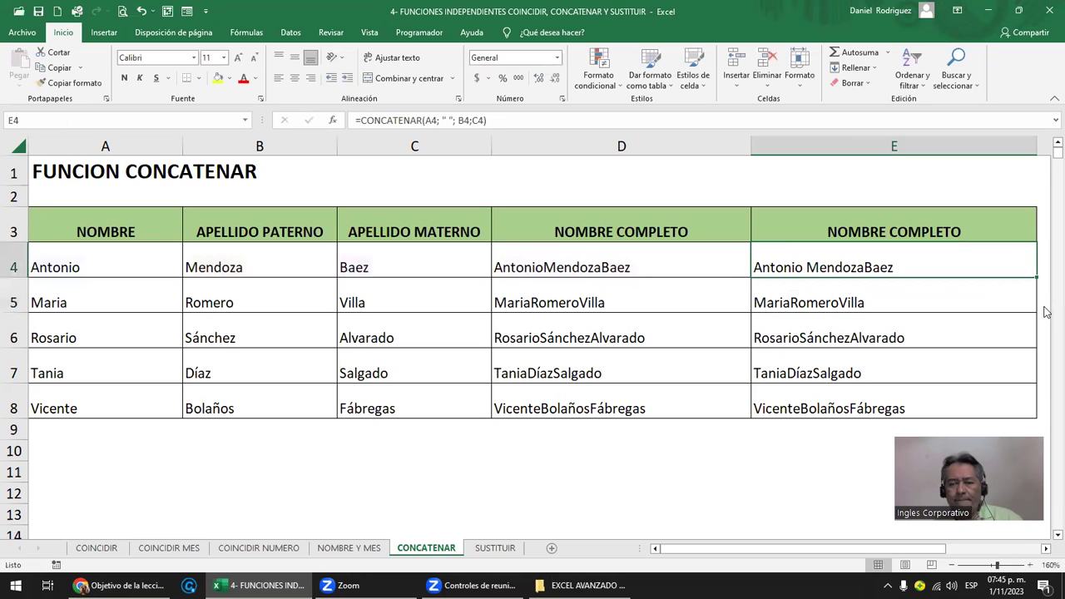
{"action": "double_click", "coordinate": [811, 269]}
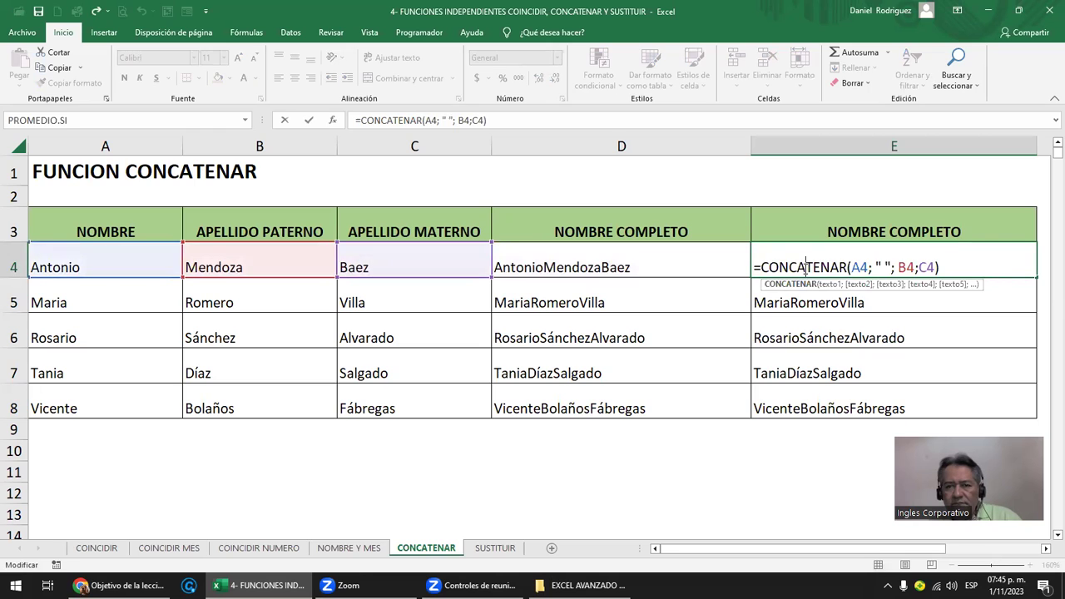
{"action": "key", "text": "Escape"}
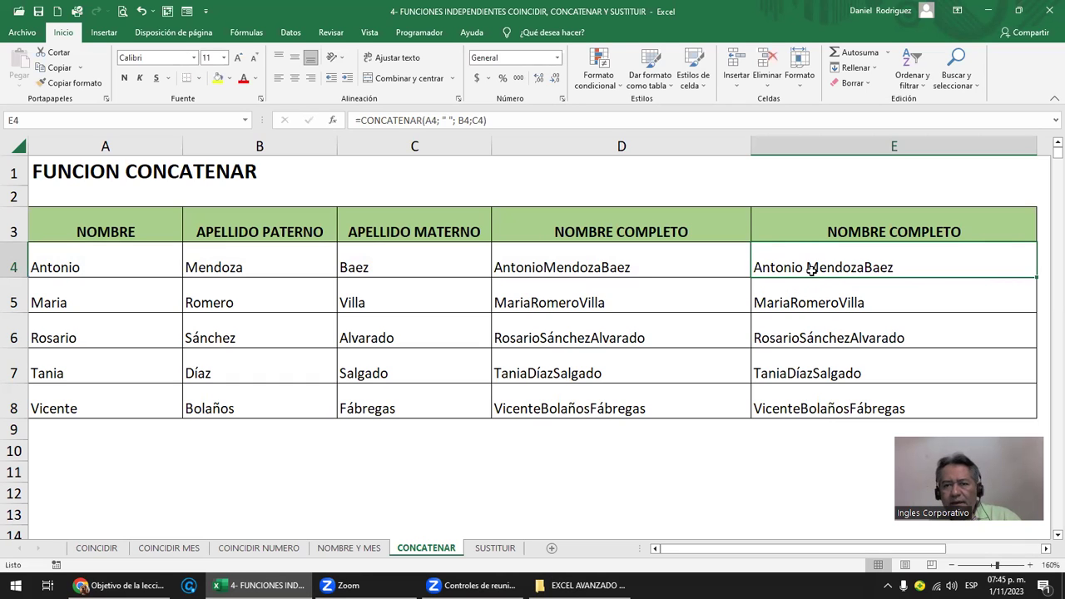
- Insert a quoted space " " as a separate argument between B4 and C4 in the E4 CONCATENAR formula
{"action": "double_click", "coordinate": [811, 269]}
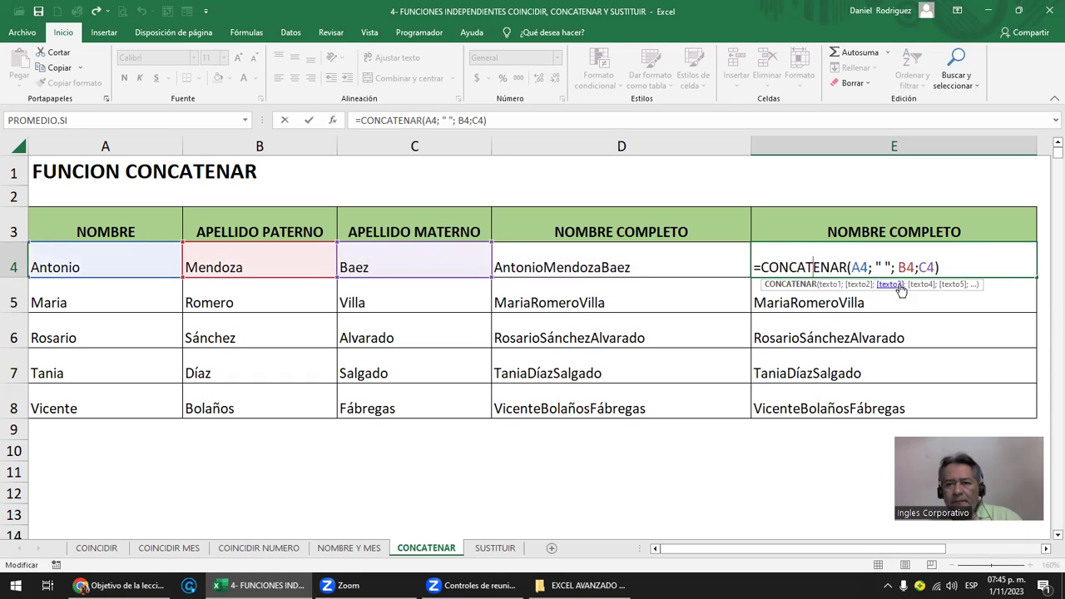
{"action": "double_click", "coordinate": [874, 267]}
{"action": "left_click", "coordinate": [917, 267]}
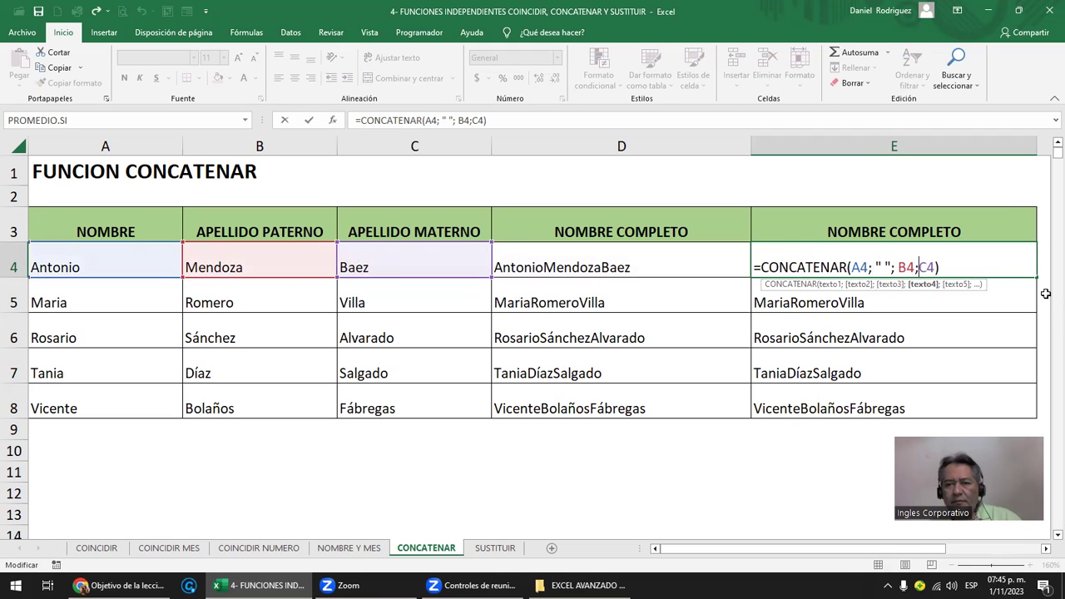
{"action": "key", "text": "Left"}
{"action": "key", "text": "Right"}
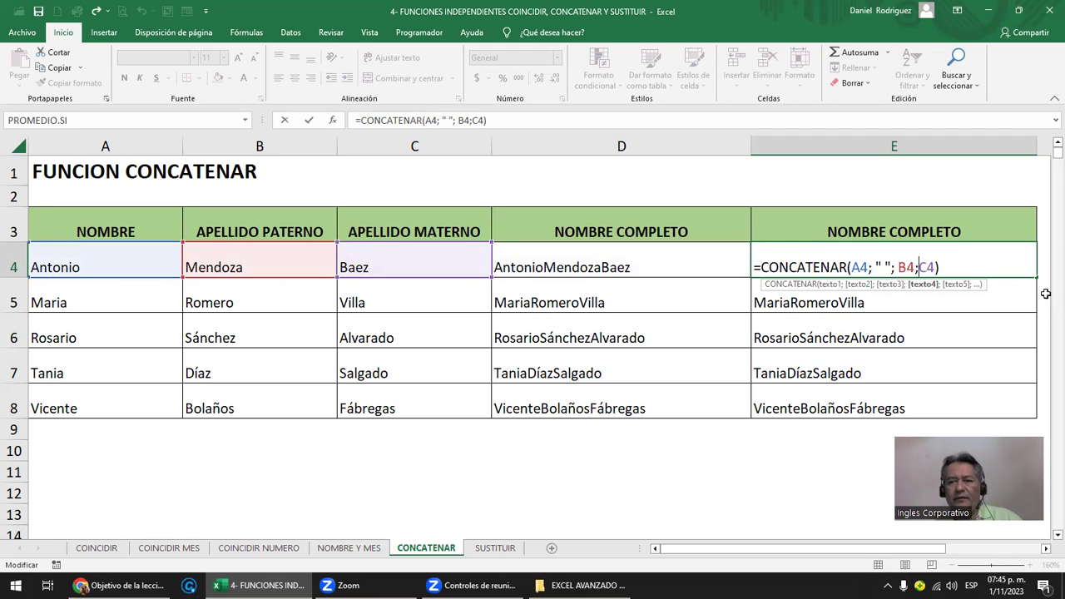
{"action": "type", "text": "\""}
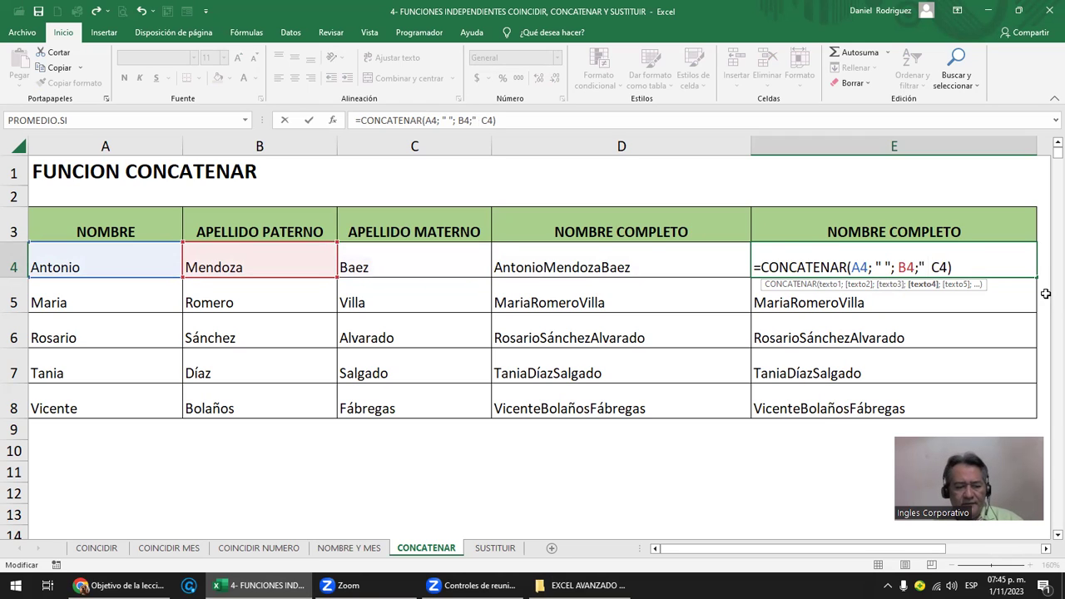
{"action": "type", "text": " \";"}
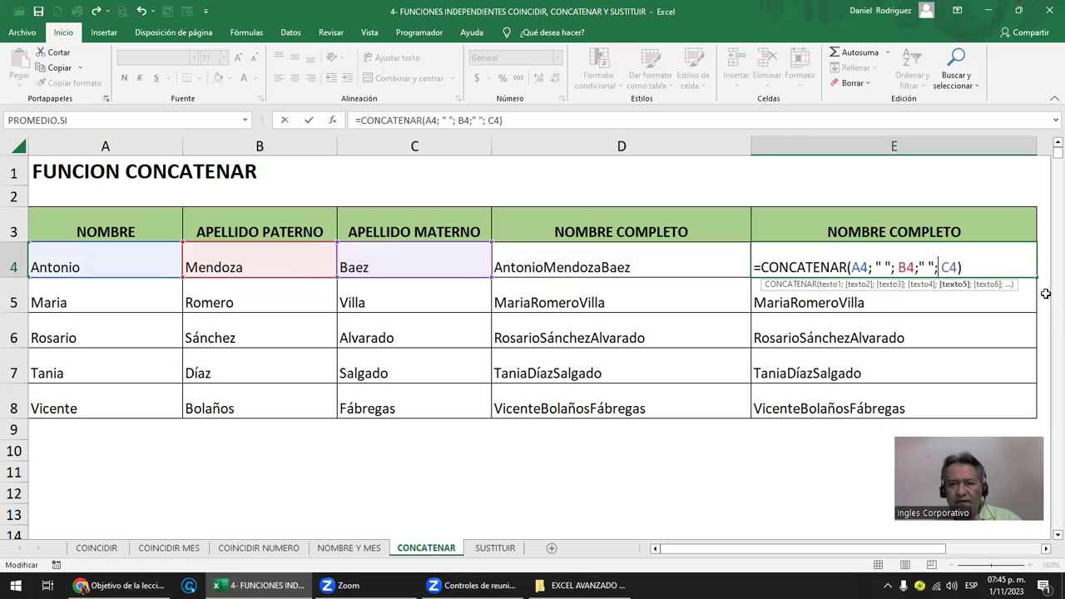
{"action": "key", "text": "Delete"}
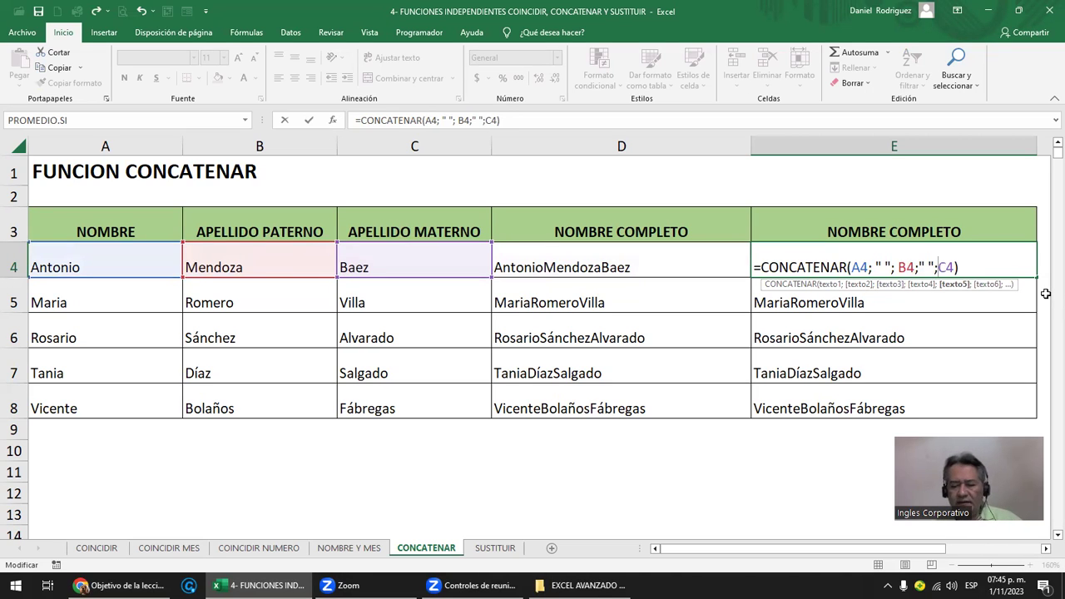
{"action": "key", "text": "ctrl+Return"}
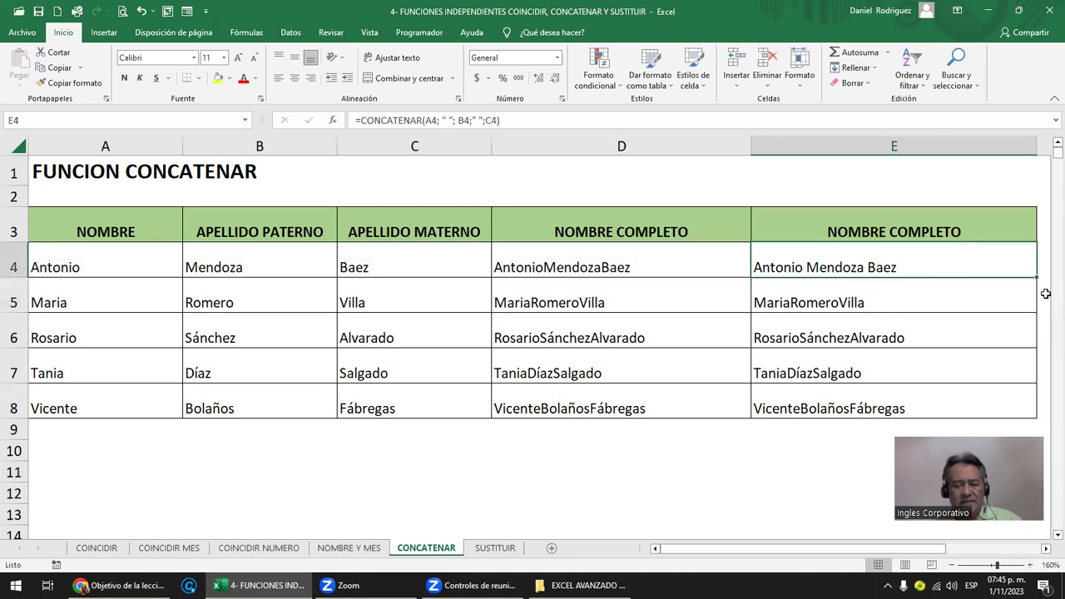
- Copy the space-separated CONCATENAR formula from E4 into E5:E8
{"action": "key", "text": "ctrl+c"}
{"action": "key", "text": "Down"}
{"action": "key", "text": "shift+Down"}
{"action": "key", "text": "shift+Down"}
{"action": "key", "text": "shift+Down"}
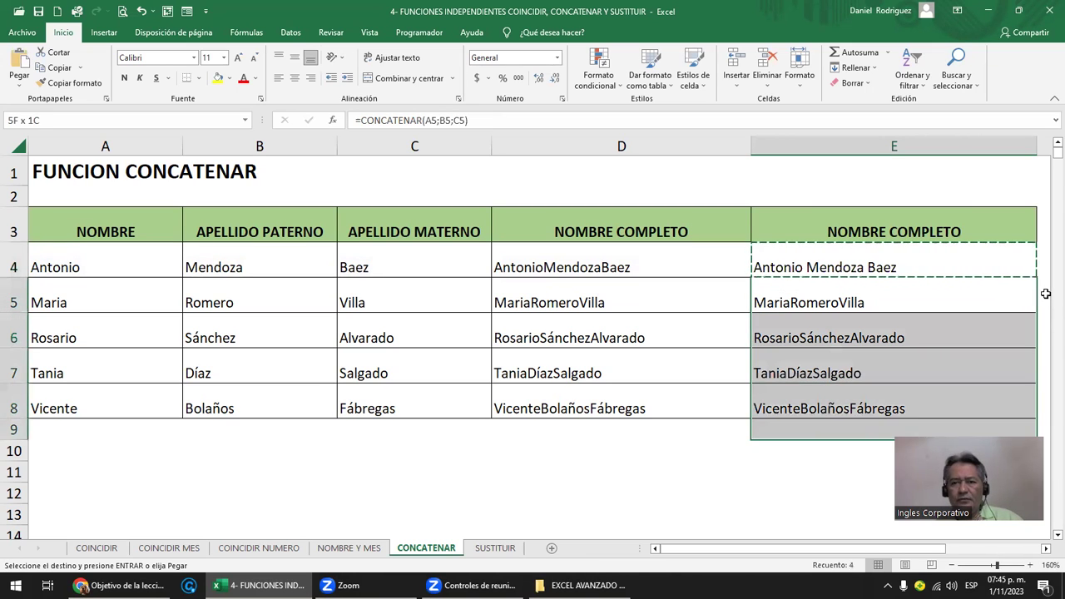
{"action": "key", "text": "ctrl+v"}
{"action": "key", "text": "Escape"}
{"action": "key", "text": "Up"}
{"action": "key", "text": "Up"}
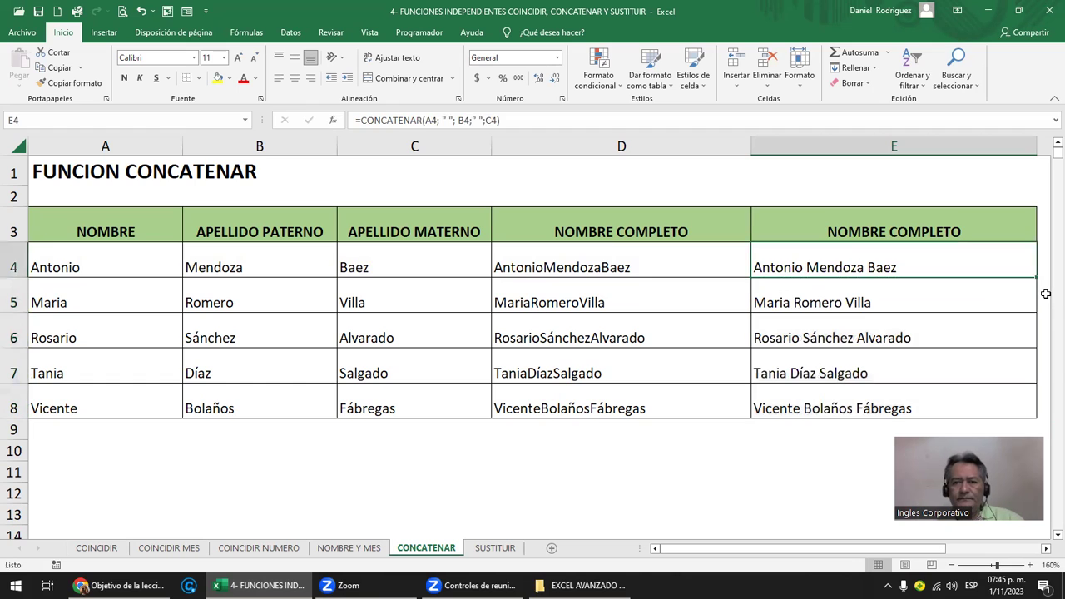
- Replace both space separators in the E4 formula with hyphens so it reads =CONCATENAR(A4; "-"; B4;"-";C4)
{"action": "key", "text": "Down"}
{"action": "key", "text": "F2"}
{"action": "key", "text": "Left"}
{"action": "key", "text": "Left"}
{"action": "key", "text": "Left"}
{"action": "key", "text": "Left"}
{"action": "key", "text": "Left"}
{"action": "key", "text": "Left"}
{"action": "key", "text": "Left"}
{"action": "key", "text": "Left"}
{"action": "key", "text": "Left"}
{"action": "key", "text": "Left"}
{"action": "key", "text": "Left"}
{"action": "key", "text": "Left"}
{"action": "key", "text": "Left"}
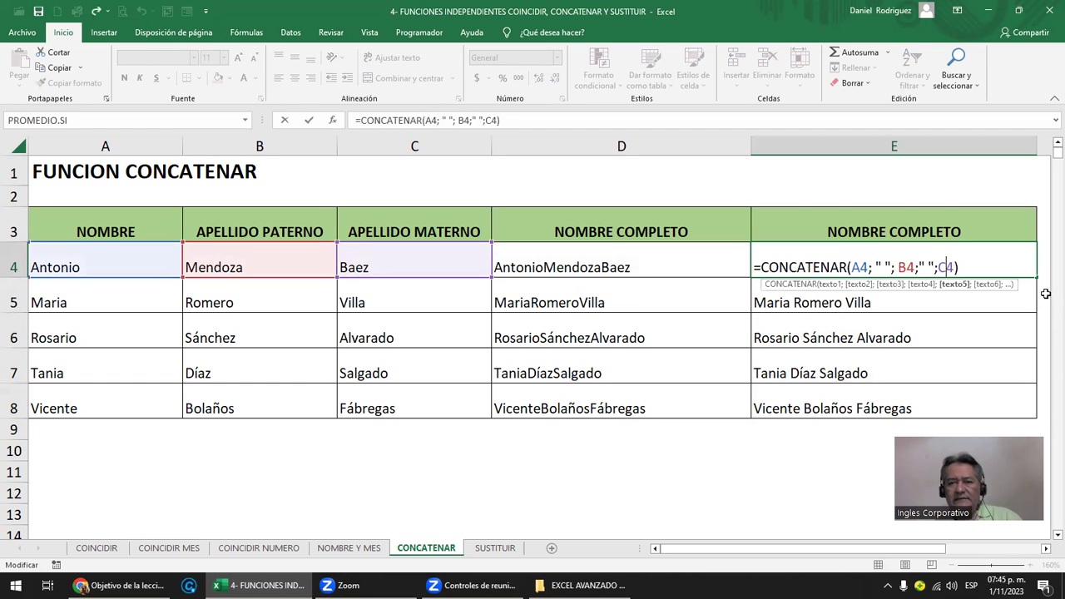
{"action": "key", "text": "Left"}
{"action": "key", "text": "Left"}
{"action": "key", "text": "shift+Right"}
{"action": "key", "text": "shift+Right"}
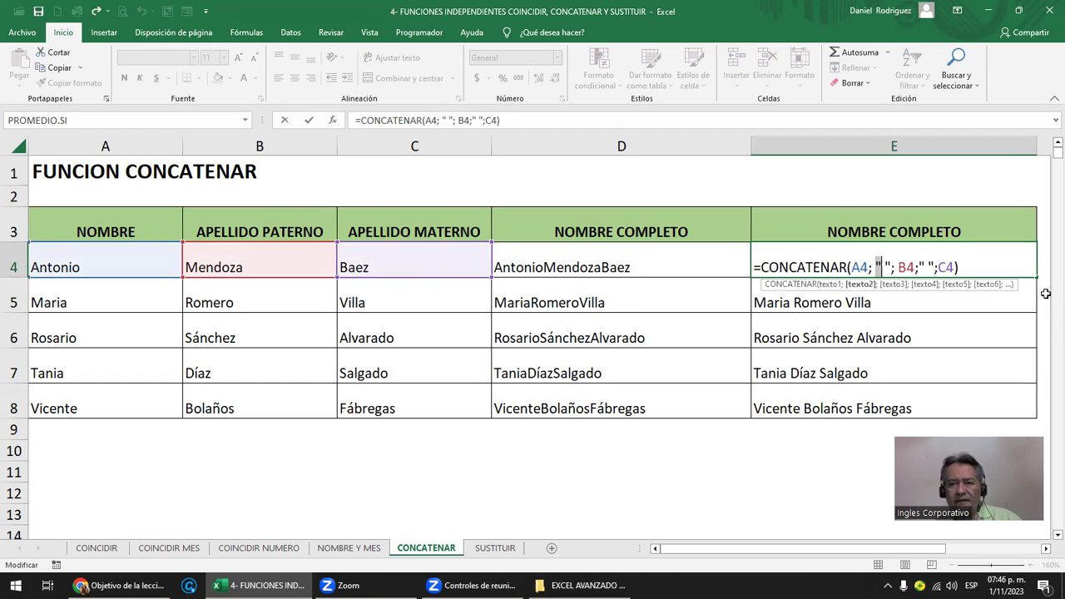
{"action": "key", "text": "Right"}
{"action": "key", "text": "Left"}
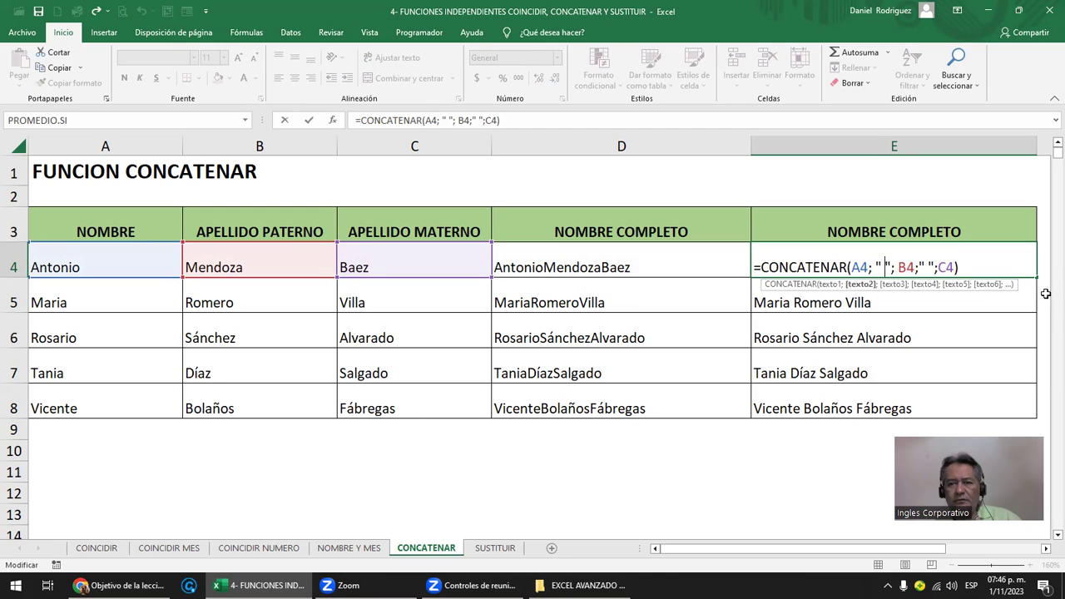
{"action": "type", "text": "-"}
{"action": "key", "text": "Delete"}
{"action": "key", "text": "Right"}
{"action": "key", "text": "Right"}
{"action": "key", "text": "Right"}
{"action": "key", "text": "Right"}
{"action": "key", "text": "Right"}
{"action": "key", "text": "Right"}
{"action": "key", "text": "Right"}
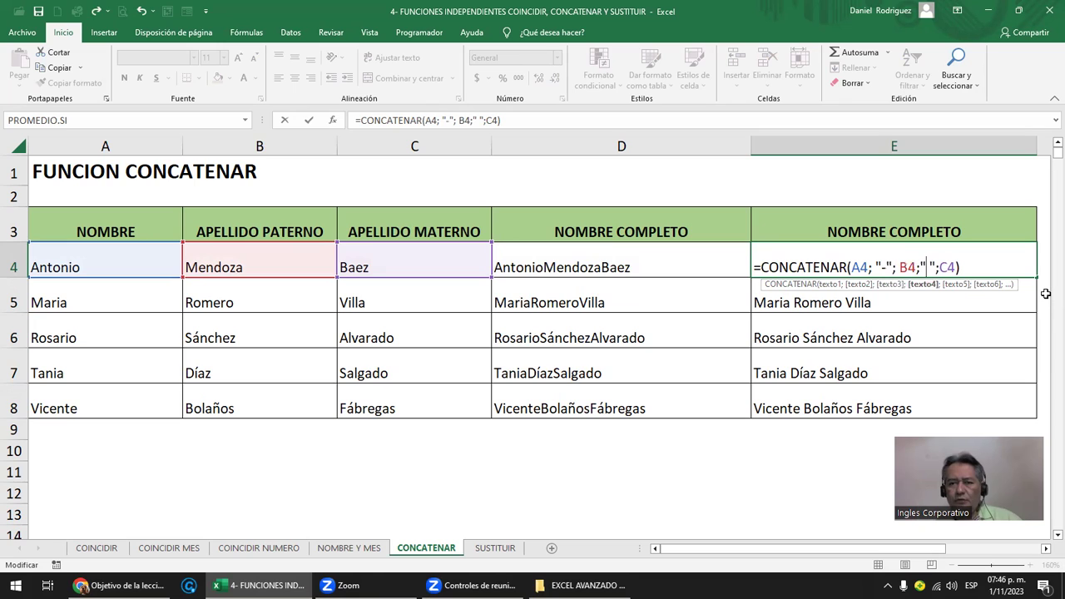
{"action": "type", "text": "-"}
{"action": "key", "text": "Delete"}
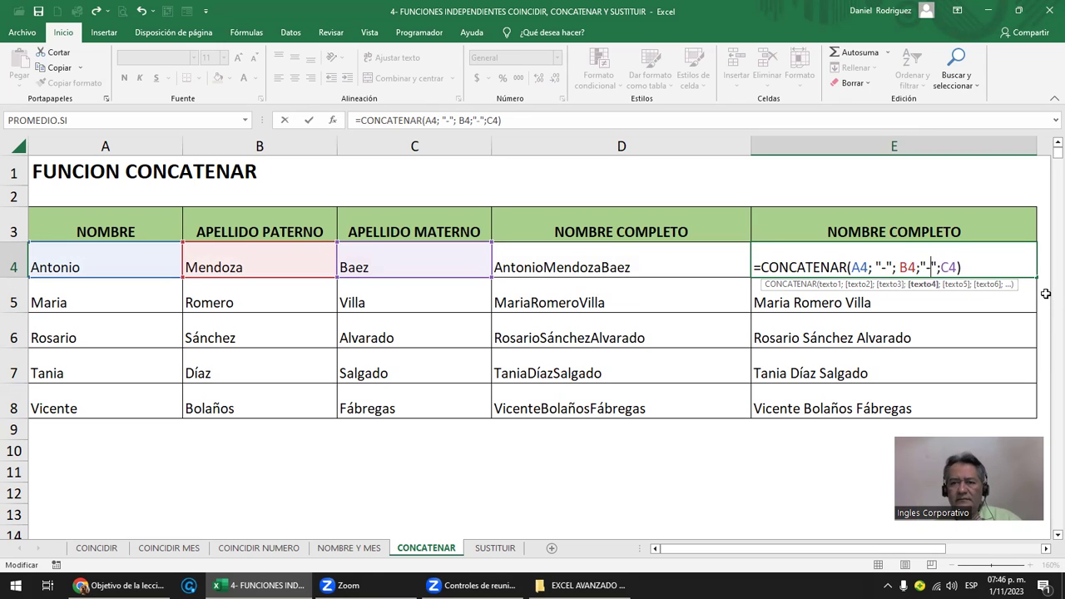
{"action": "key", "text": "Return"}
{"action": "key", "text": "Up"}
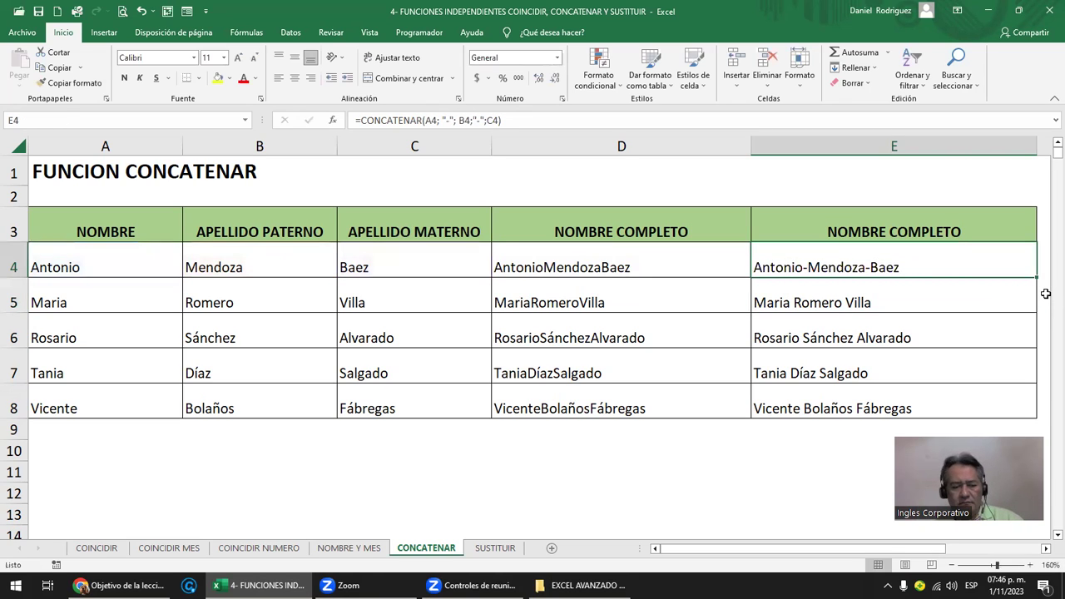
- Lengthen the separator between A4 and B4 in the E4 formula to three hyphens, "---"
{"action": "key", "text": "F2"}
{"action": "key", "text": "Left"}
{"action": "key", "text": "Left"}
{"action": "key", "text": "Left"}
{"action": "key", "text": "Left"}
{"action": "key", "text": "Left"}
{"action": "key", "text": "Left"}
{"action": "key", "text": "Left"}
{"action": "key", "text": "Left"}
{"action": "key", "text": "Left"}
{"action": "key", "text": "Left"}
{"action": "key", "text": "Left"}
{"action": "key", "text": "Left"}
{"action": "key", "text": "Left"}
{"action": "key", "text": "Left"}
{"action": "key", "text": "Left"}
{"action": "key", "text": "Right"}
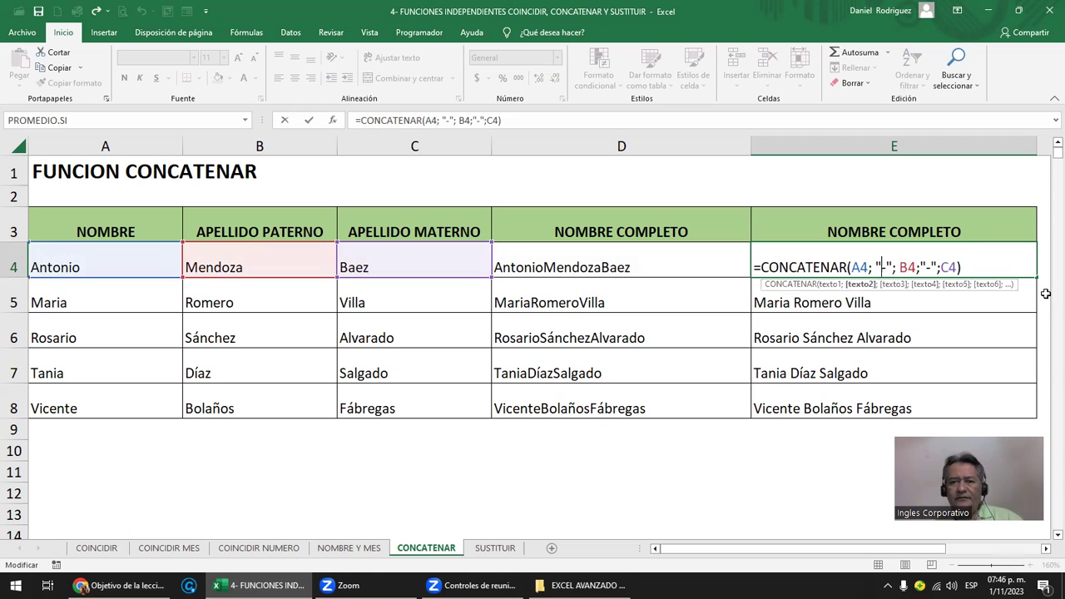
{"action": "type", "text": "---Mendoza-Baez"}
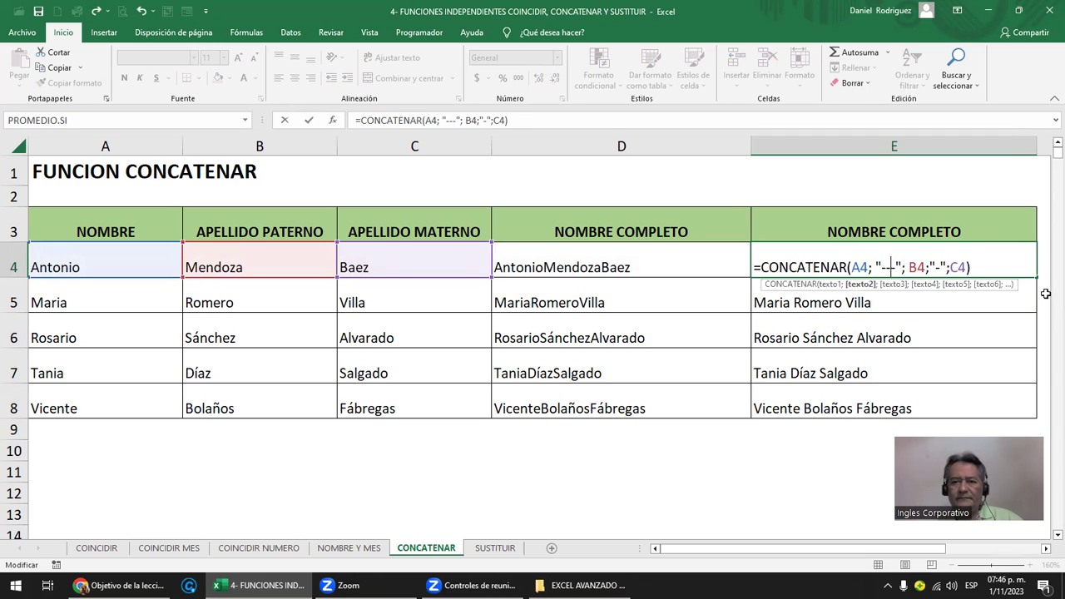
{"action": "key", "text": "Return"}
{"action": "key", "text": "Up"}
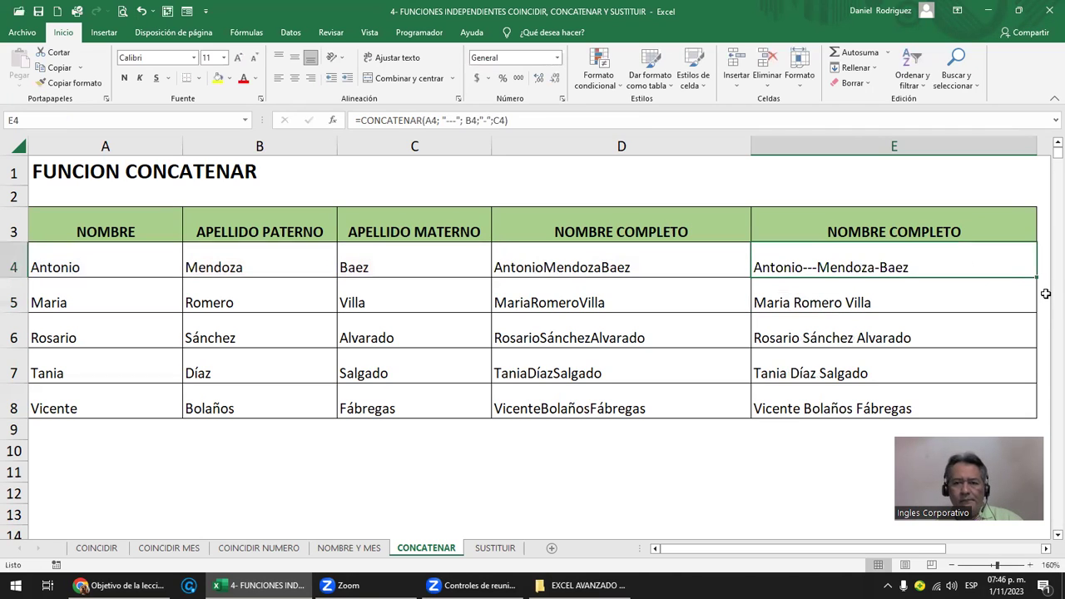
- Compare the source cells A4, B4 and C4 with the concatenated text in E4
{"action": "key", "text": "F2"}
{"action": "key", "text": "Escape"}
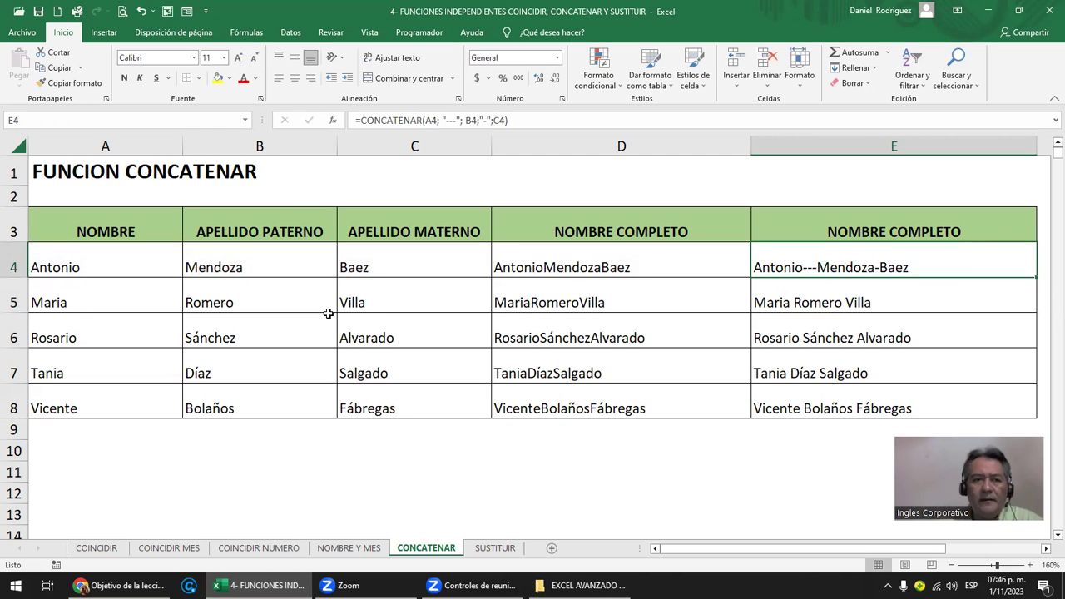
{"action": "left_click", "coordinate": [136, 269]}
{"action": "left_click", "coordinate": [244, 266]}
{"action": "left_click", "coordinate": [343, 251]}
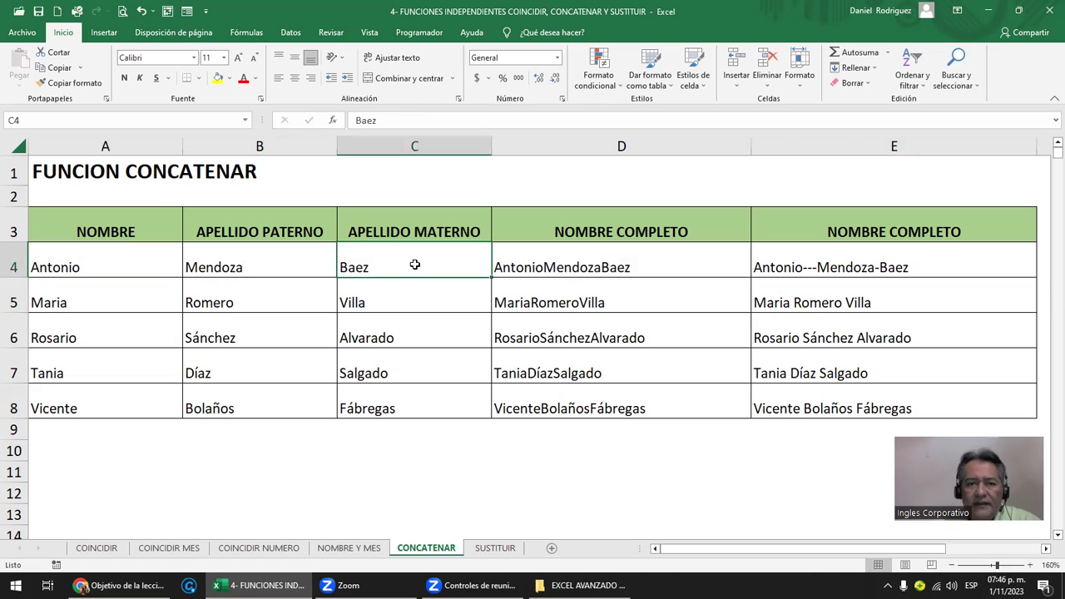
{"action": "left_click", "coordinate": [872, 270]}
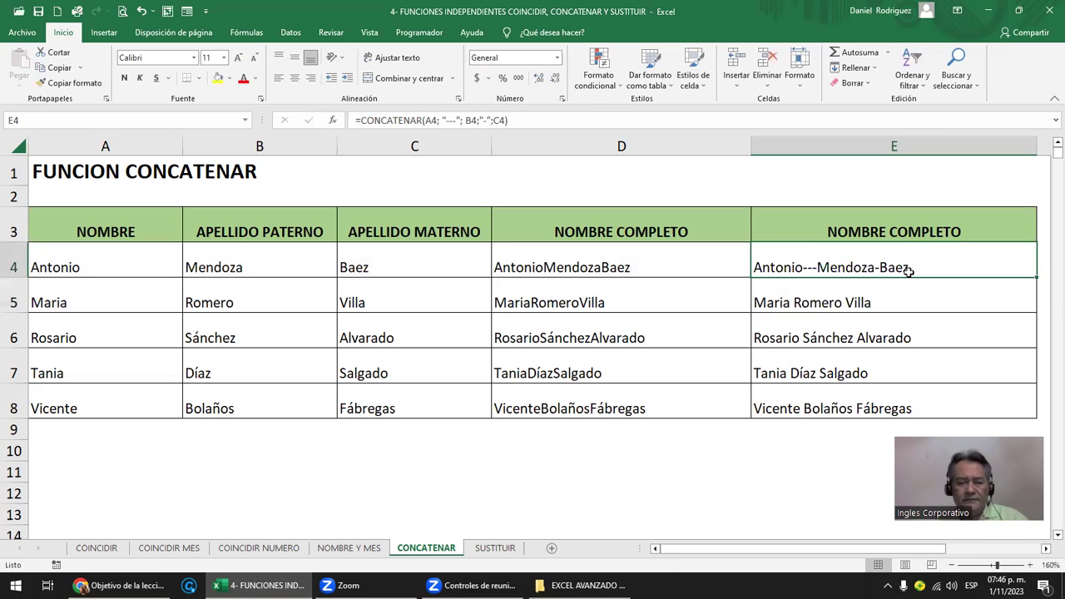
- Restore the space-separated formula in E4 by copying the formula from E5 into it
{"action": "left_click", "coordinate": [890, 301]}
{"action": "key", "text": "ctrl+c"}
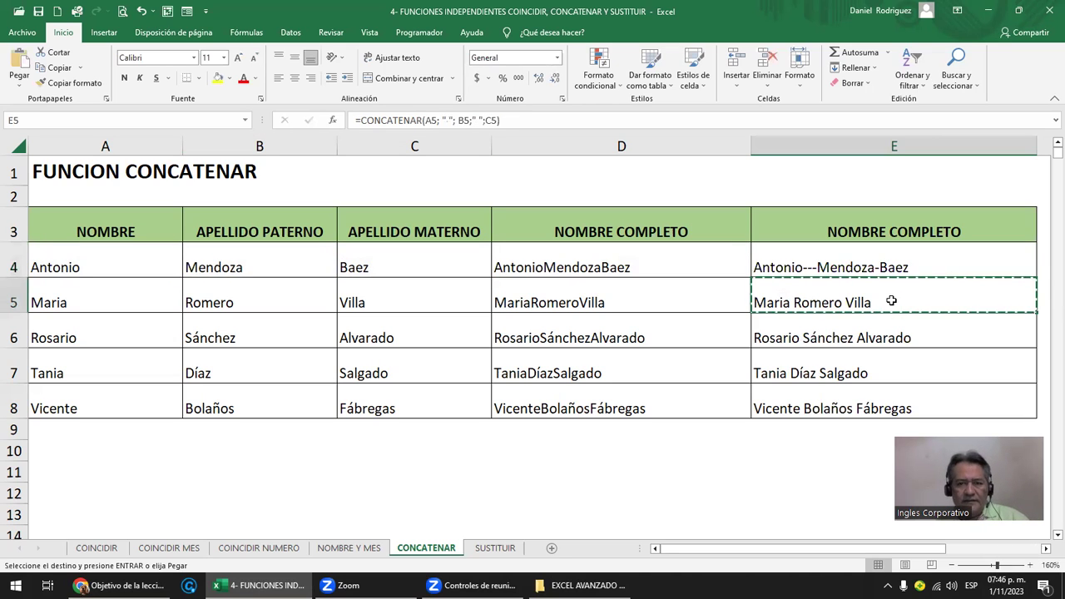
{"action": "key", "text": "Up"}
{"action": "key", "text": "Return"}
- Clear all arguments from the E4 formula, leaving only =CONCATENAR( for re-entry
{"action": "key", "text": "F2"}
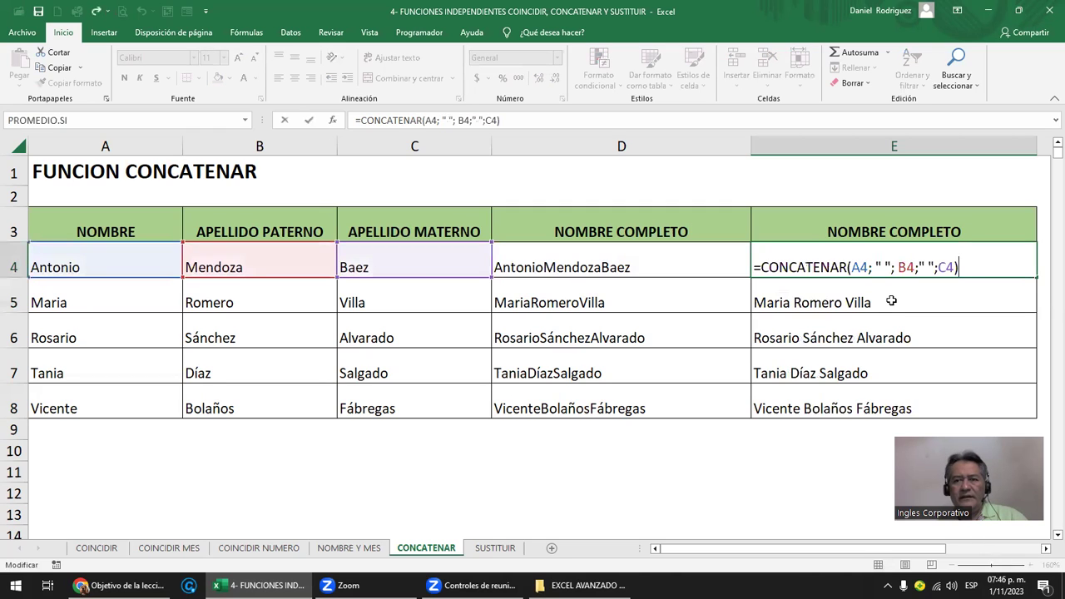
{"action": "key", "text": "Left"}
{"action": "key", "text": "Left"}
{"action": "key", "text": "Left"}
{"action": "key", "text": "Left"}
{"action": "key", "text": "Left"}
{"action": "key", "text": "Left"}
{"action": "key", "text": "Left"}
{"action": "key", "text": "Left"}
{"action": "key", "text": "Left"}
{"action": "key", "text": "Left"}
{"action": "key", "text": "Left"}
{"action": "key", "text": "Left"}
{"action": "key", "text": "Left"}
{"action": "key", "text": "Left"}
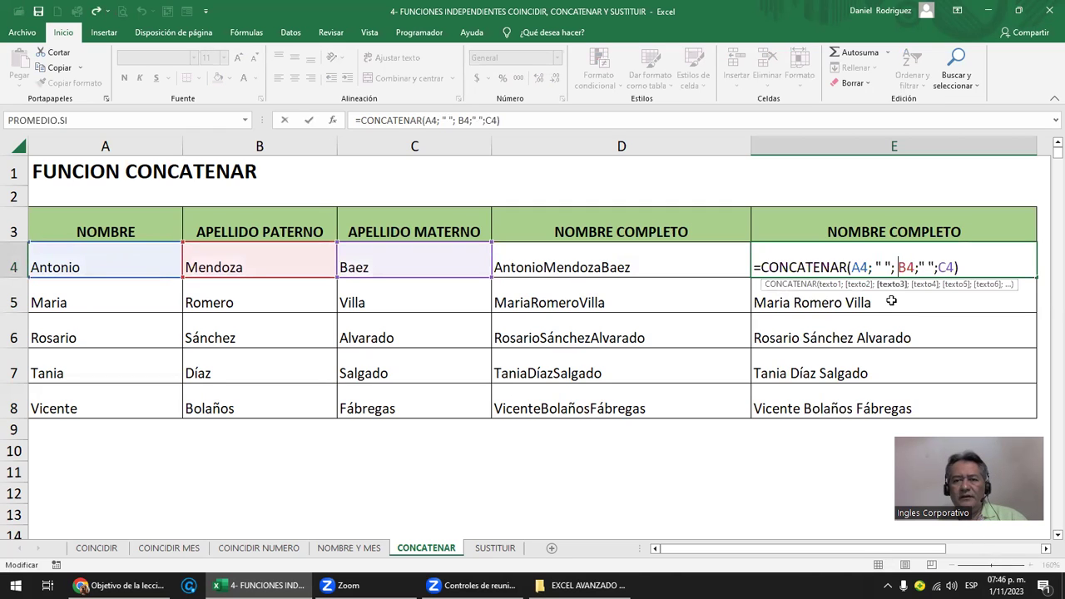
{"action": "key", "text": "Left"}
{"action": "key", "text": "Left"}
{"action": "key", "text": "Left"}
{"action": "key", "text": "Left"}
{"action": "key", "text": "Left"}
{"action": "key", "text": "Delete"}
{"action": "key", "text": "Delete"}
{"action": "key", "text": "Delete"}
{"action": "key", "text": "Delete"}
{"action": "key", "text": "Delete"}
{"action": "key", "text": "Delete"}
{"action": "key", "text": "Delete"}
{"action": "key", "text": "Delete"}
{"action": "key", "text": "Delete"}
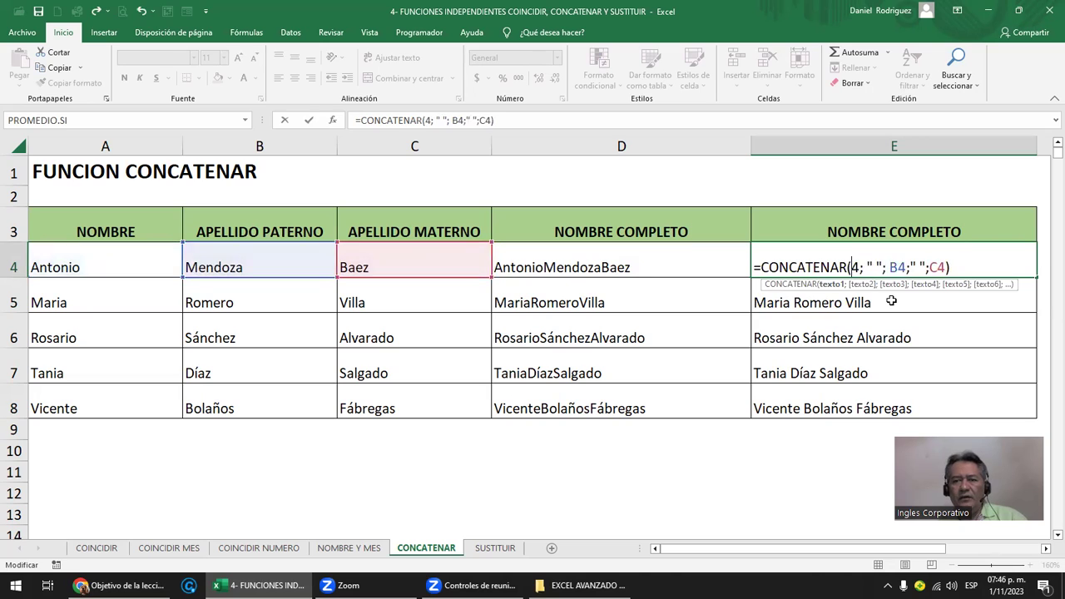
{"action": "key", "text": "Delete"}
{"action": "key", "text": "Delete"}
{"action": "key", "text": "Delete"}
{"action": "key", "text": "Delete"}
{"action": "key", "text": "Delete"}
{"action": "key", "text": "Delete"}
{"action": "key", "text": "Delete"}
{"action": "key", "text": "Delete"}
{"action": "key", "text": "Delete"}
{"action": "key", "text": "Delete"}
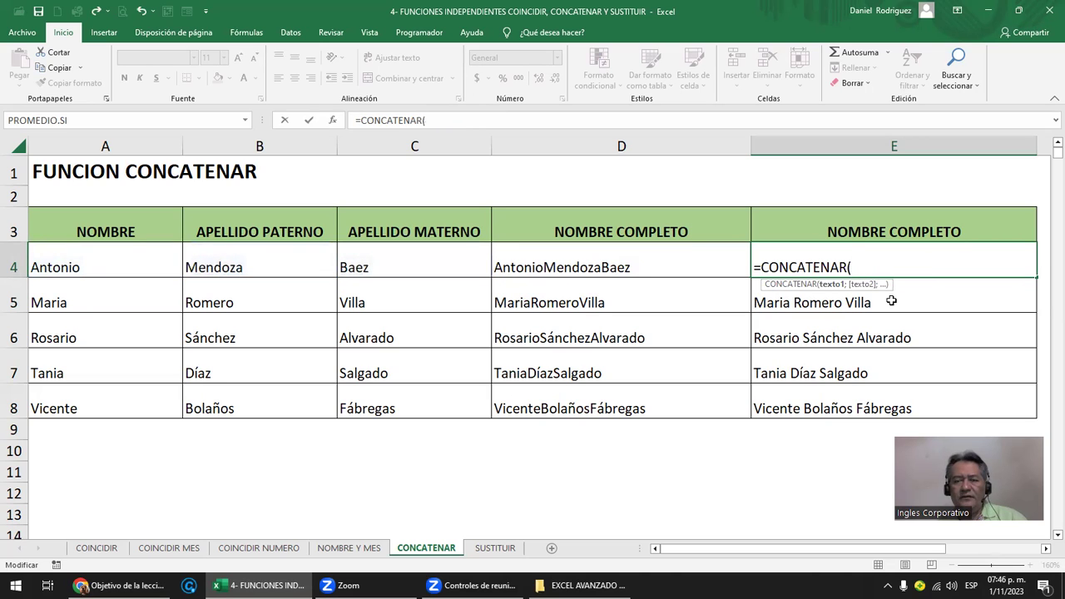
- Try the range A4:C4 as the single CONCATENAR argument in E4 and undo the change
{"action": "left_click", "coordinate": [112, 255]}
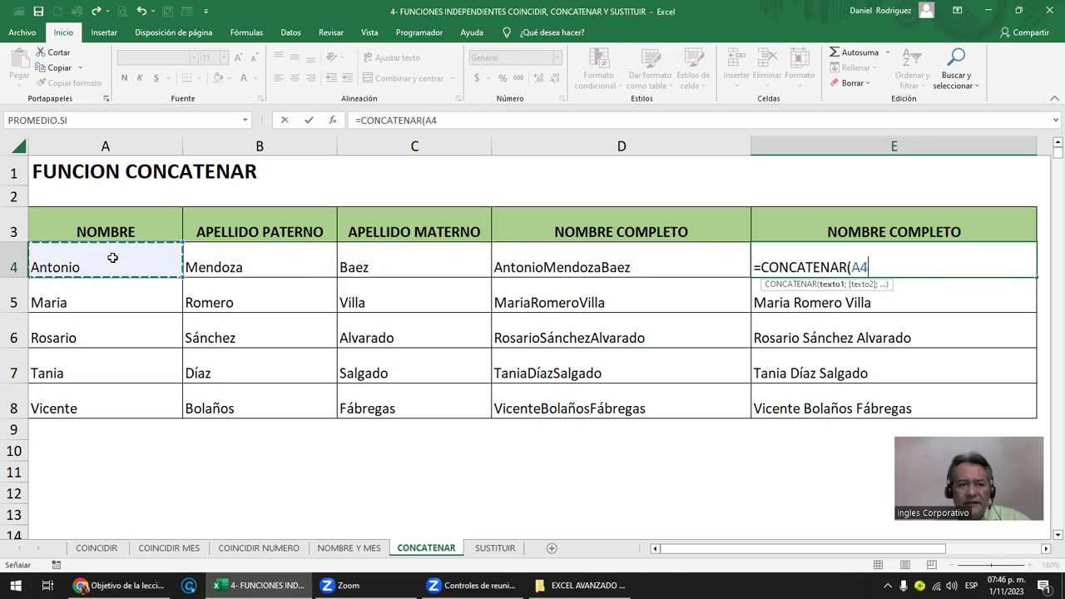
{"action": "left_click_drag", "start_coordinate": [114, 258], "coordinate": [396, 266]}
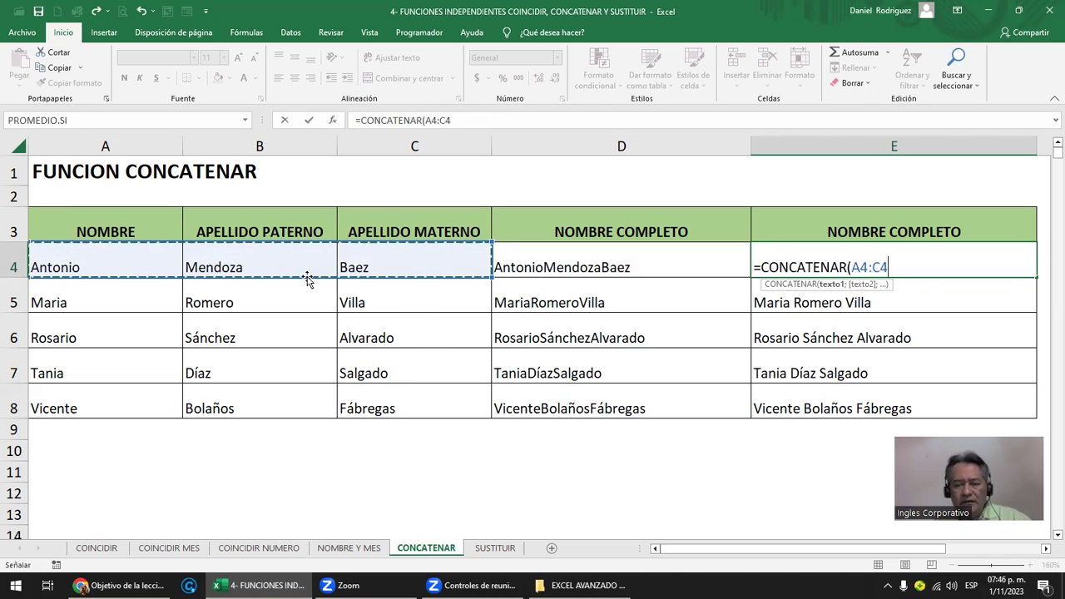
{"action": "key", "text": "Return"}
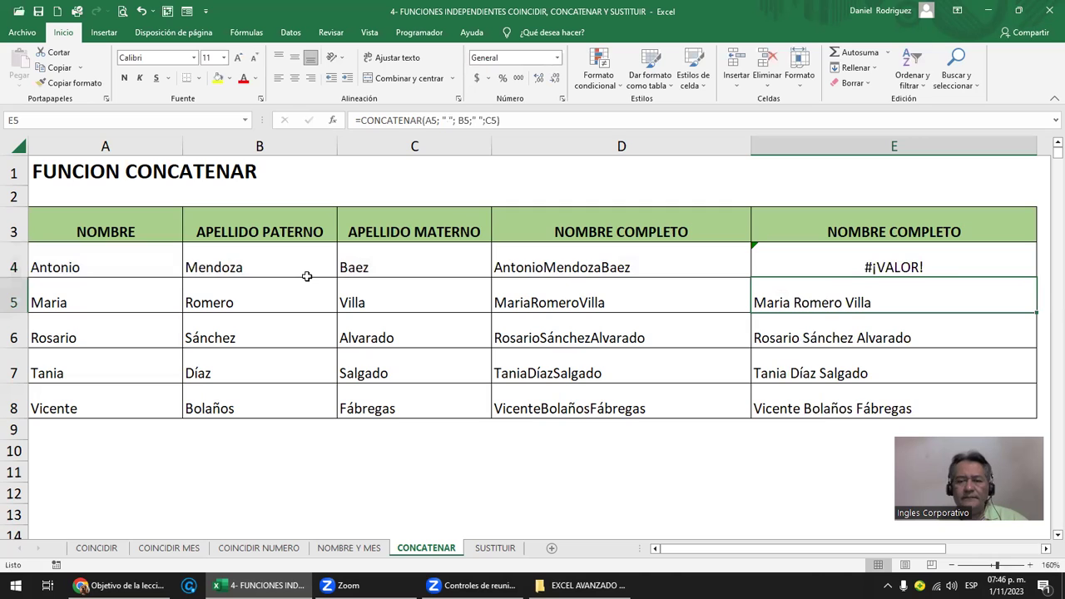
{"action": "key", "text": "Up"}
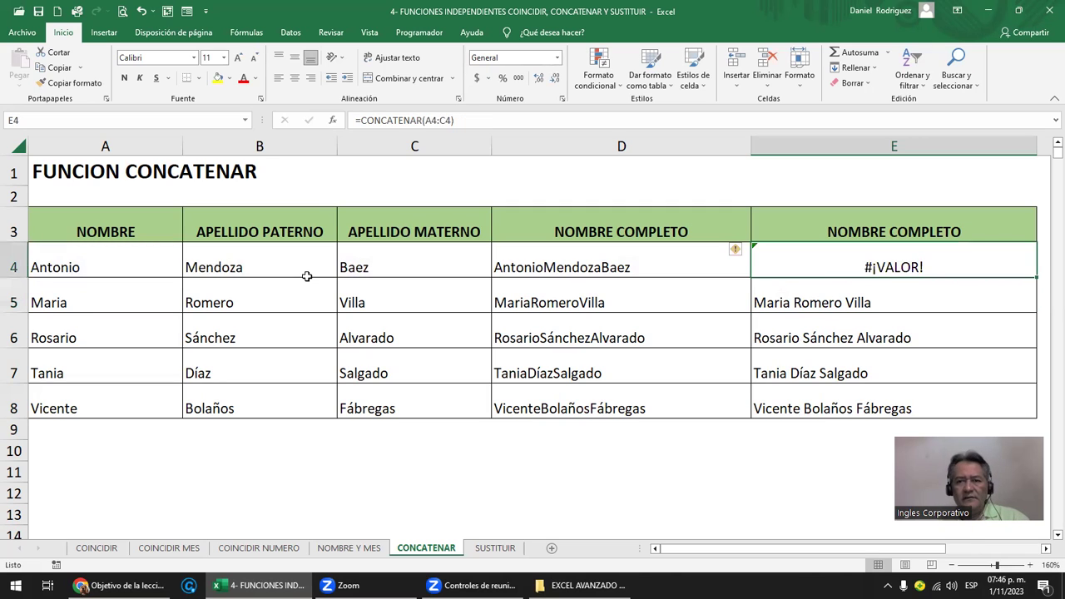
{"action": "key", "text": "ctrl+z"}
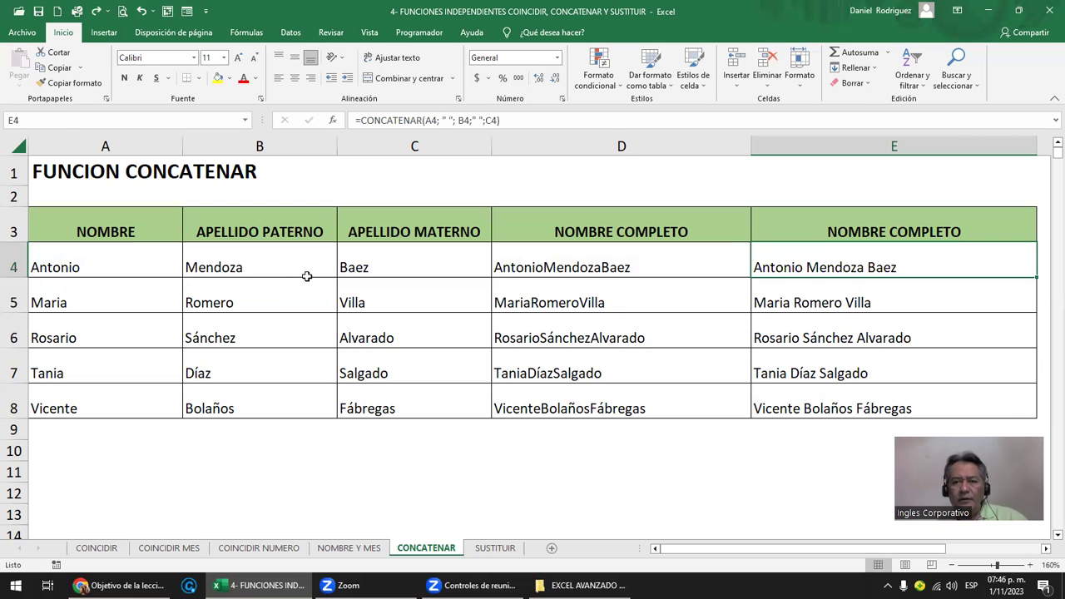
- Replace the formula in E5 with =A5&B5&C5 to join the first name and both surnames without CONCATENAR
{"action": "key", "text": "Down"}
{"action": "key", "text": "F2"}
{"action": "key", "text": "Escape"}
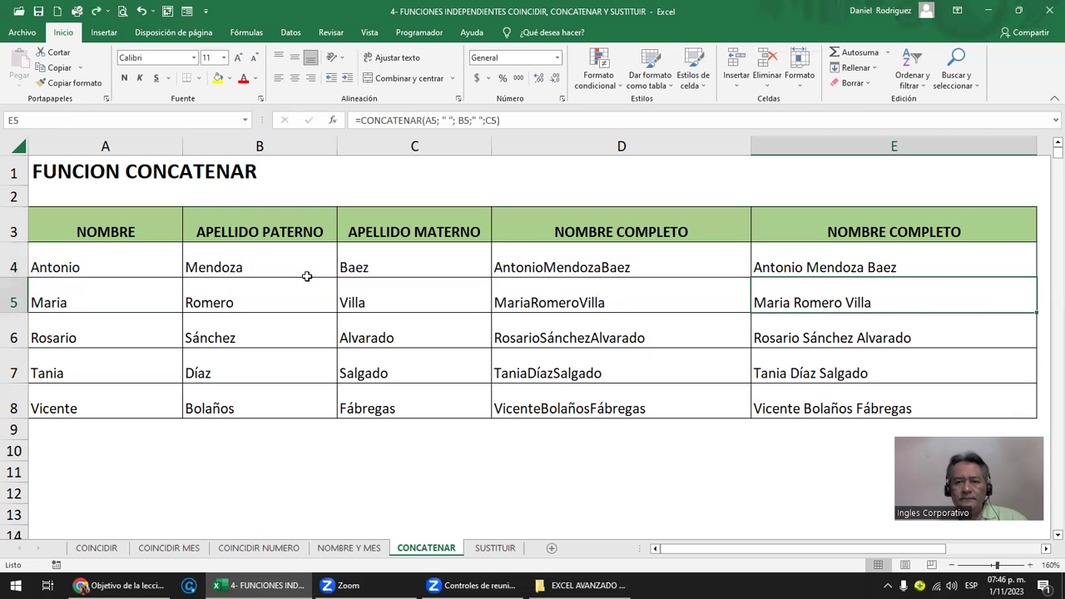
{"action": "type", "text": "="}
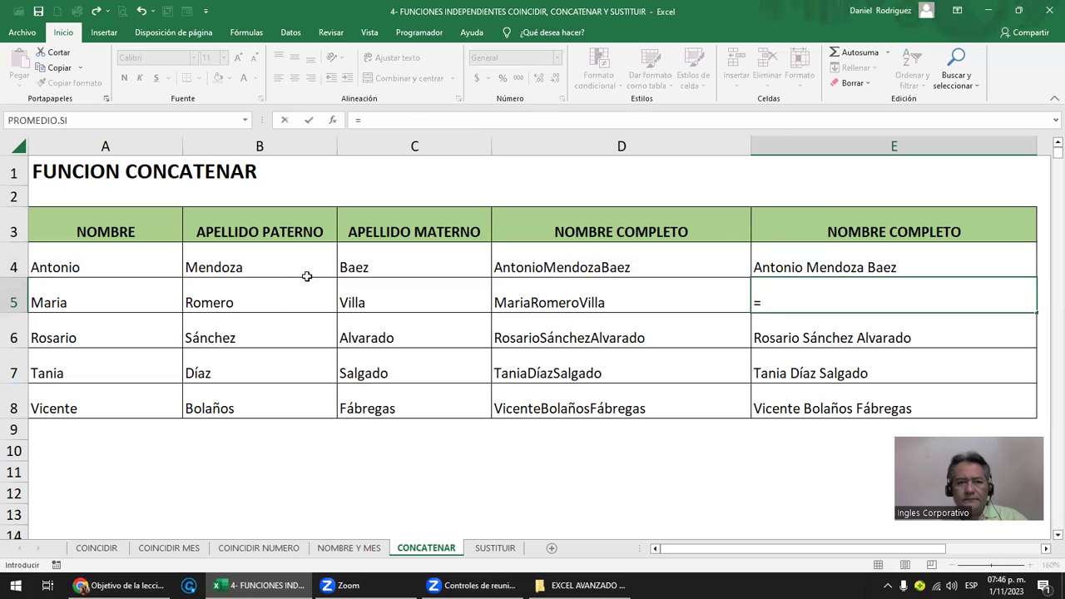
{"action": "left_click", "coordinate": [81, 300]}
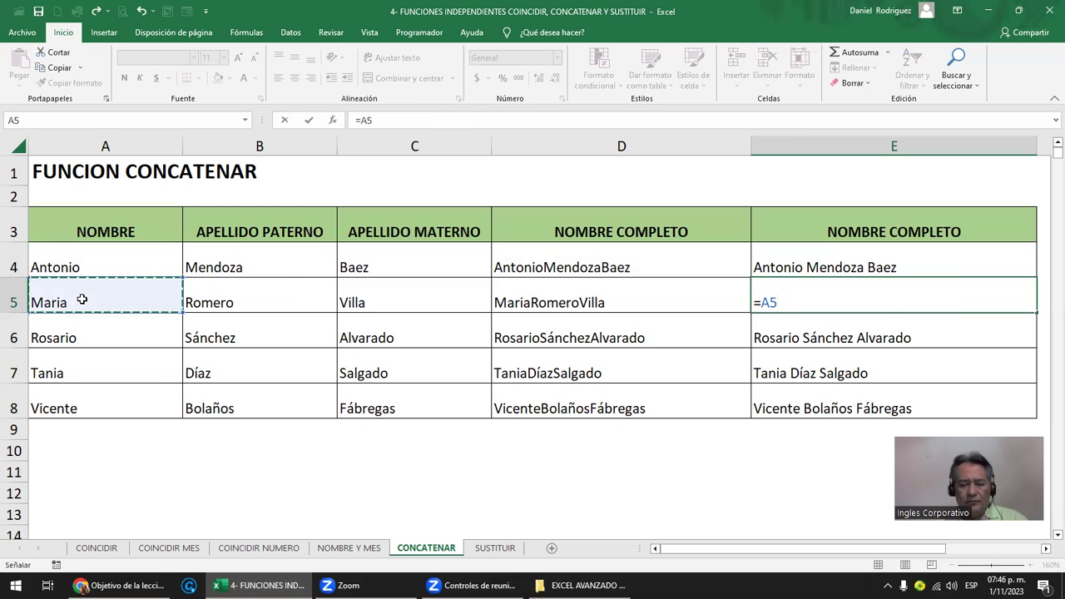
{"action": "type", "text": "&"}
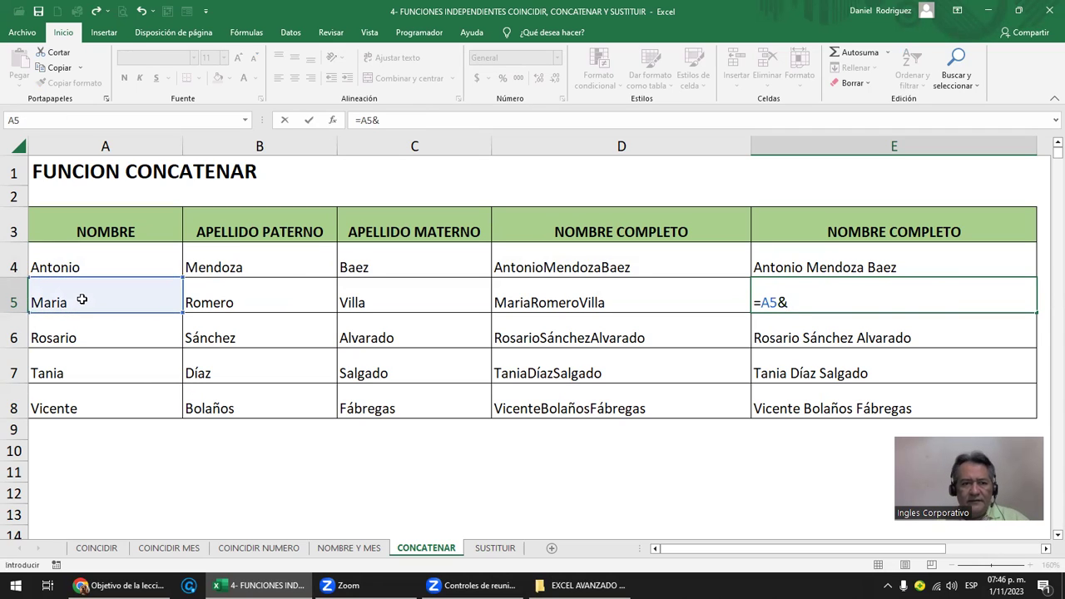
{"action": "left_click", "coordinate": [230, 301]}
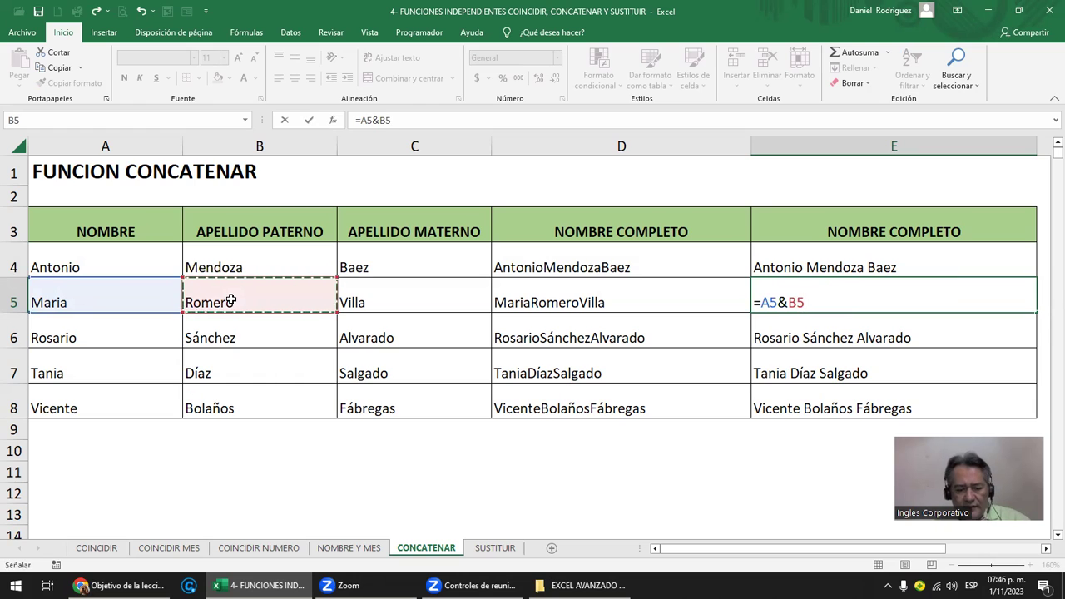
{"action": "type", "text": "&"}
{"action": "left_click", "coordinate": [389, 295]}
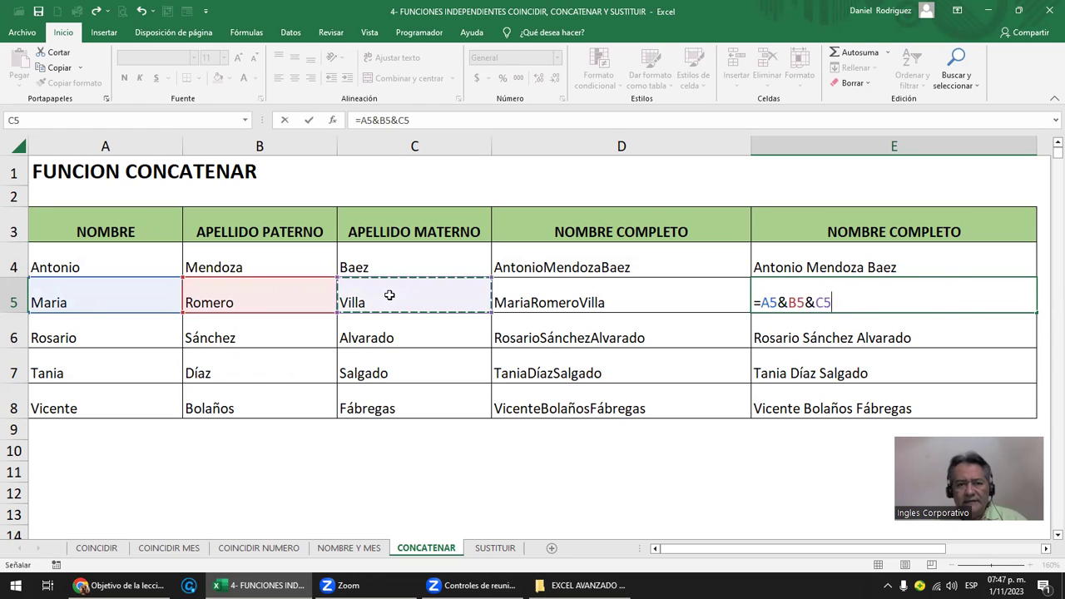
{"action": "key", "text": "Return"}
{"action": "key", "text": "Up"}
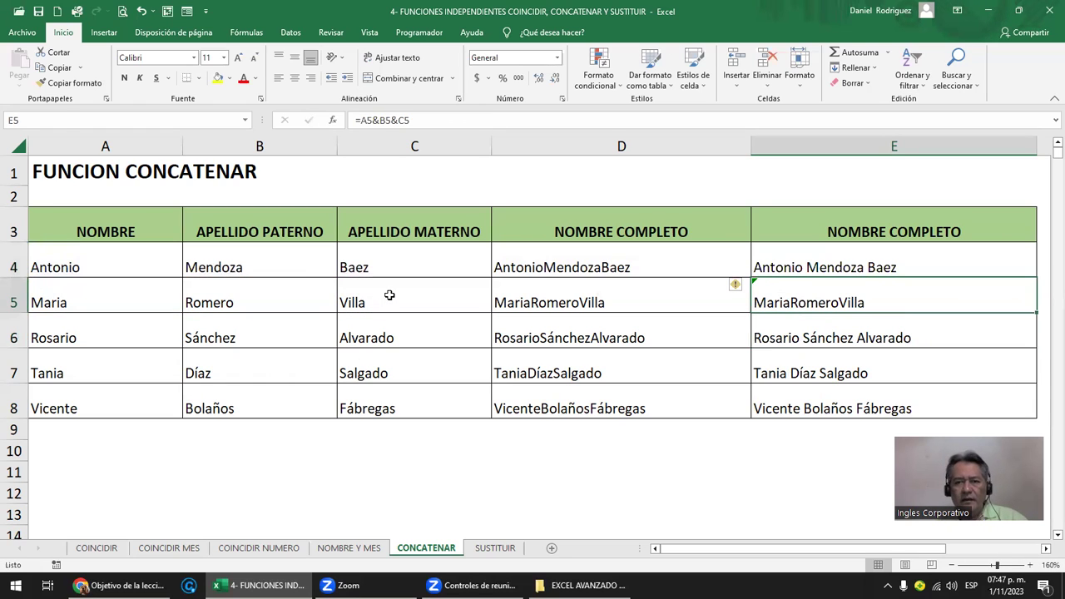
- Add blank spacing after each & in the E5 formula to make room for separators before B5 and C5
{"action": "key", "text": "F2"}
{"action": "key", "text": "Left"}
{"action": "key", "text": "Left"}
{"action": "key", "text": "Left"}
{"action": "key", "text": "Left"}
{"action": "key", "text": "Left"}
{"action": "key", "text": "Right"}
{"action": "key", "text": "Right"}
{"action": "key", "text": "Right"}
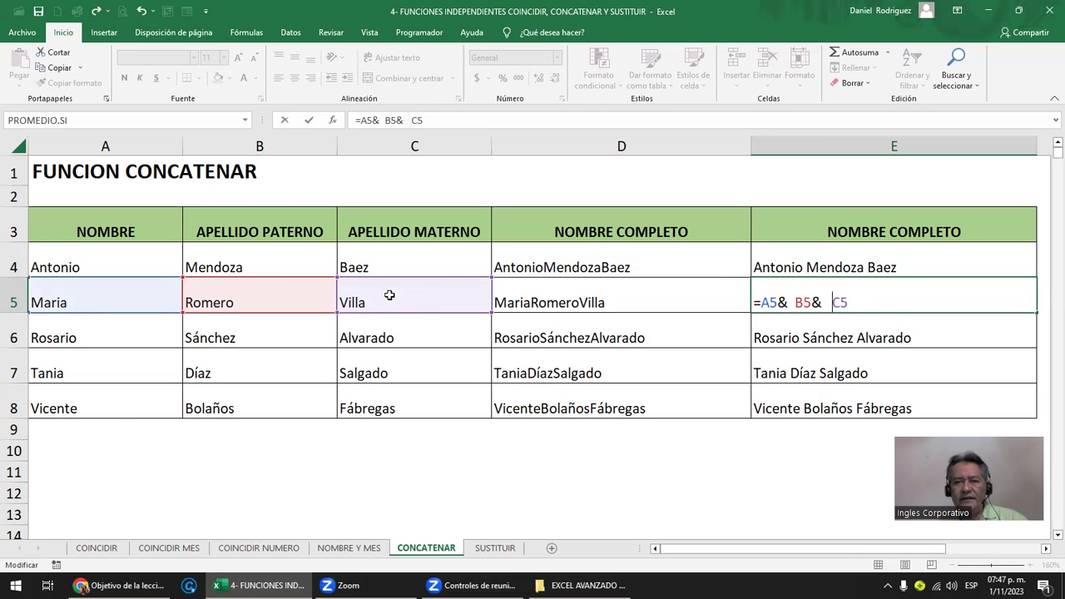
{"action": "key", "text": "ctrl+Left"}
{"action": "key", "text": "ctrl+Left"}
{"action": "key", "text": "Right"}
{"action": "key", "text": "Right"}
{"action": "key", "text": "Right"}
{"action": "key", "text": "Right"}
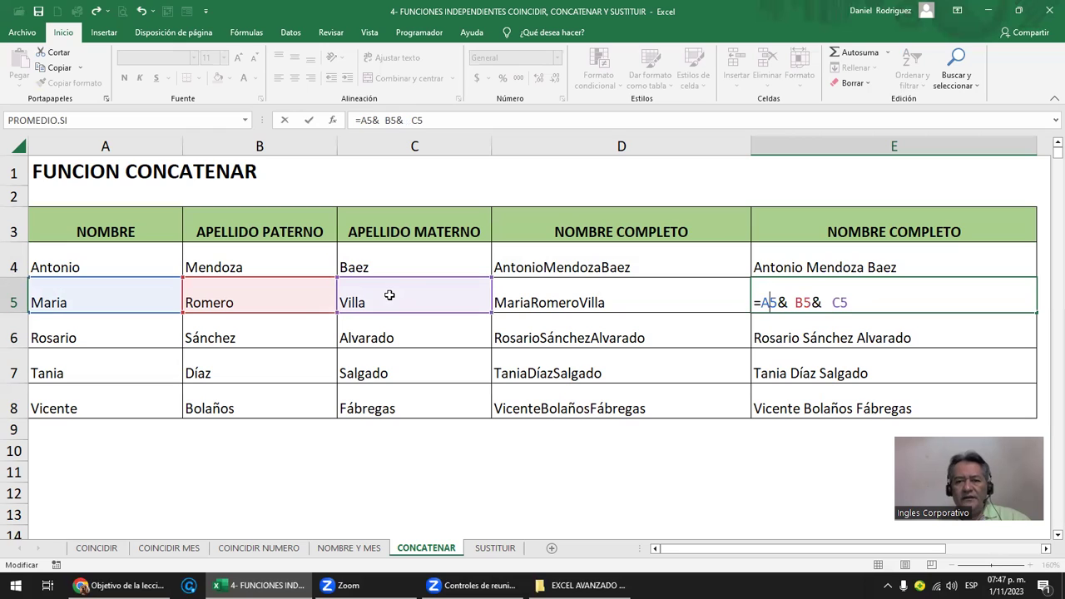
{"action": "key", "text": "Left"}
{"action": "key", "text": "Right"}
{"action": "key", "text": "Left"}
{"action": "key", "text": "Right"}
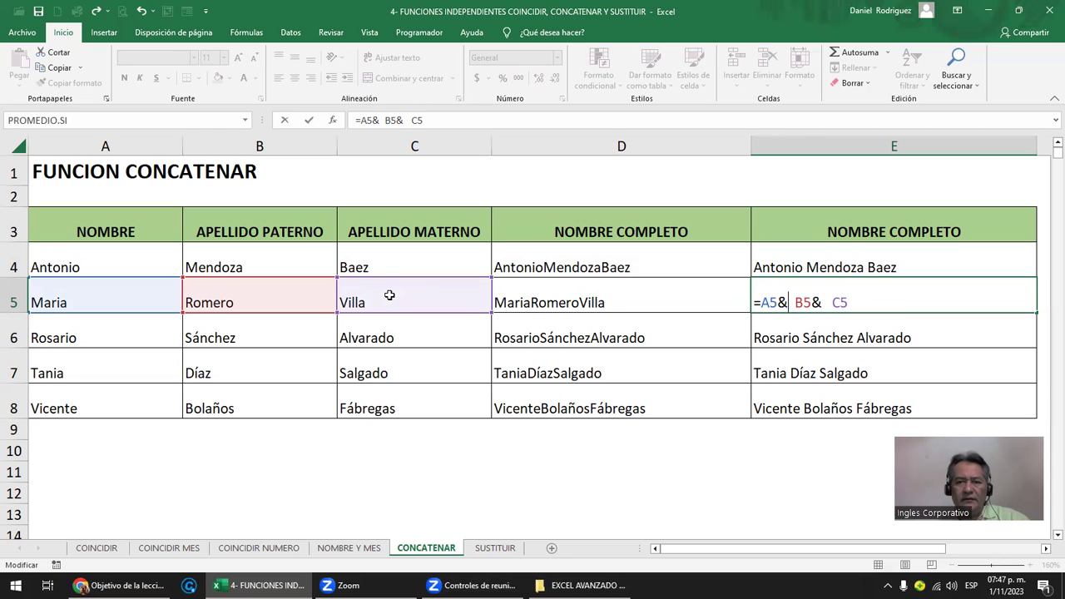
- Insert the separator " "& between A5 and B5 in the E5 formula and commit it
{"action": "type", "text": "\" \""}
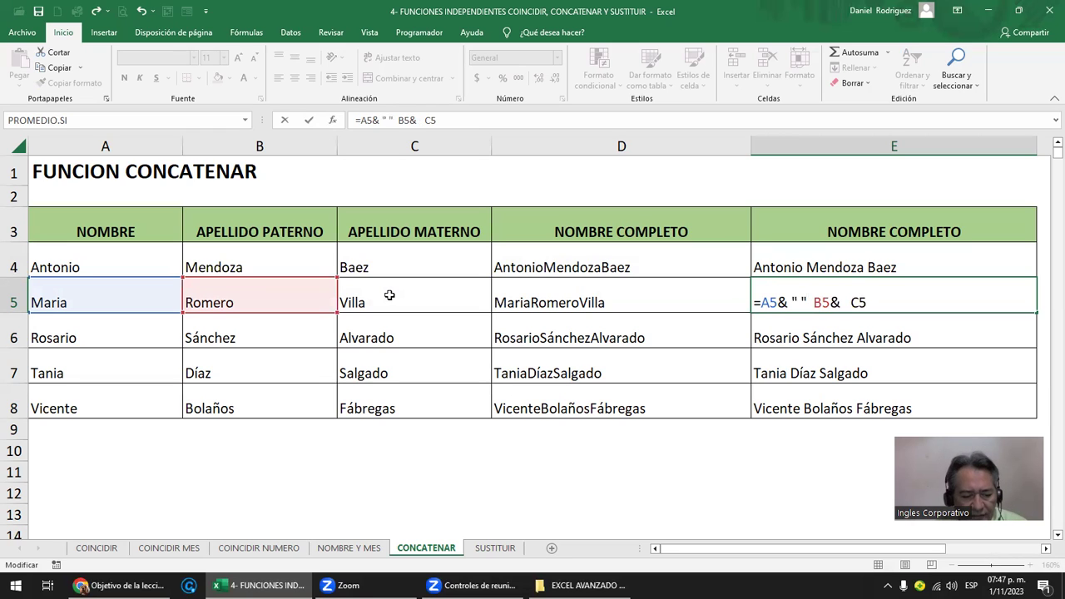
{"action": "type", "text": "&"}
{"action": "key", "text": "Left"}
{"action": "key", "text": "Left"}
{"action": "key", "text": "Left"}
{"action": "key", "text": "Left"}
{"action": "key", "text": "Left"}
{"action": "key", "text": "Left"}
{"action": "key", "text": "Left"}
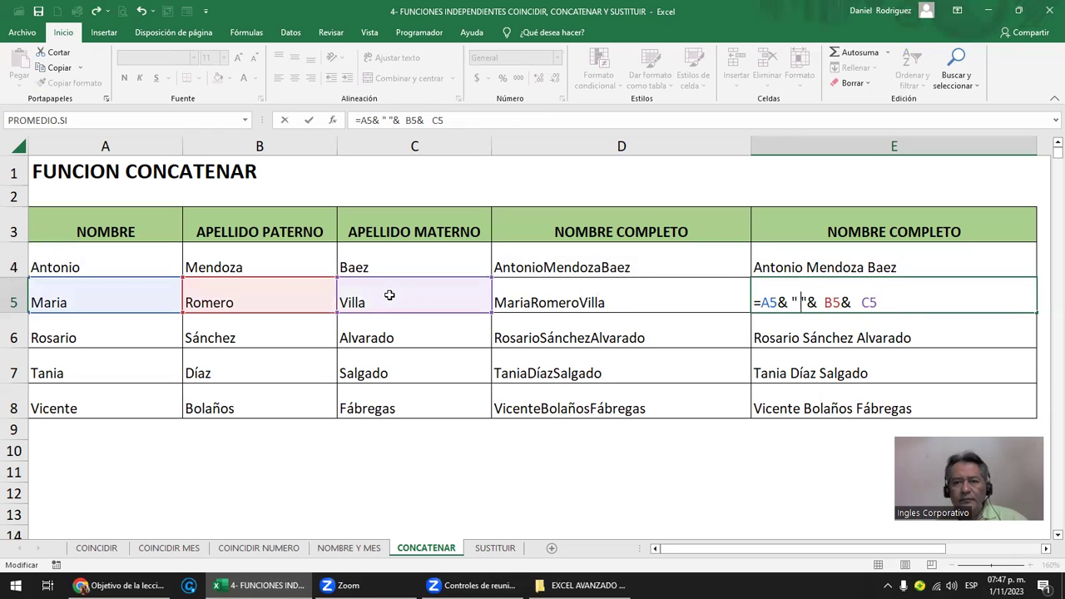
{"action": "key", "text": "Right"}
{"action": "key", "text": "Right"}
{"action": "key", "text": "Delete"}
{"action": "key", "text": "Right"}
{"action": "key", "text": "Right"}
{"action": "key", "text": "Right"}
{"action": "key", "text": "Right"}
{"action": "key", "text": "Return"}
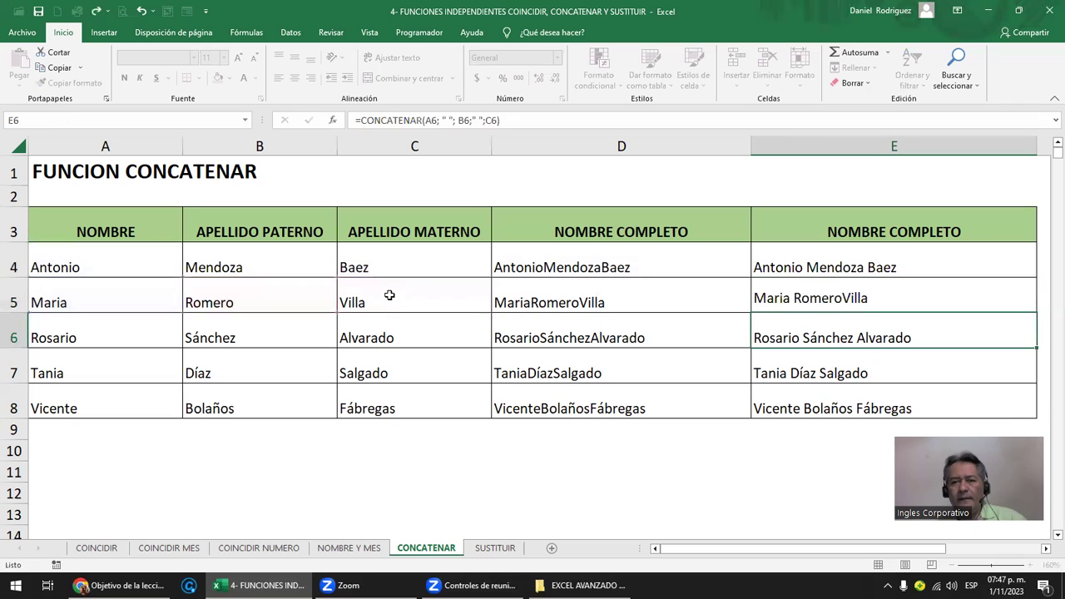
- Insert the separator " "& between B5 and C5 in the E5 formula
{"action": "key", "text": "Up"}
{"action": "key", "text": "F2"}
{"action": "key", "text": "Left"}
{"action": "key", "text": "Left"}
{"action": "key", "text": "Left"}
{"action": "key", "text": "Left"}
{"action": "key", "text": "Left"}
{"action": "key", "text": "Left"}
{"action": "key", "text": "Left"}
{"action": "key", "text": "Left"}
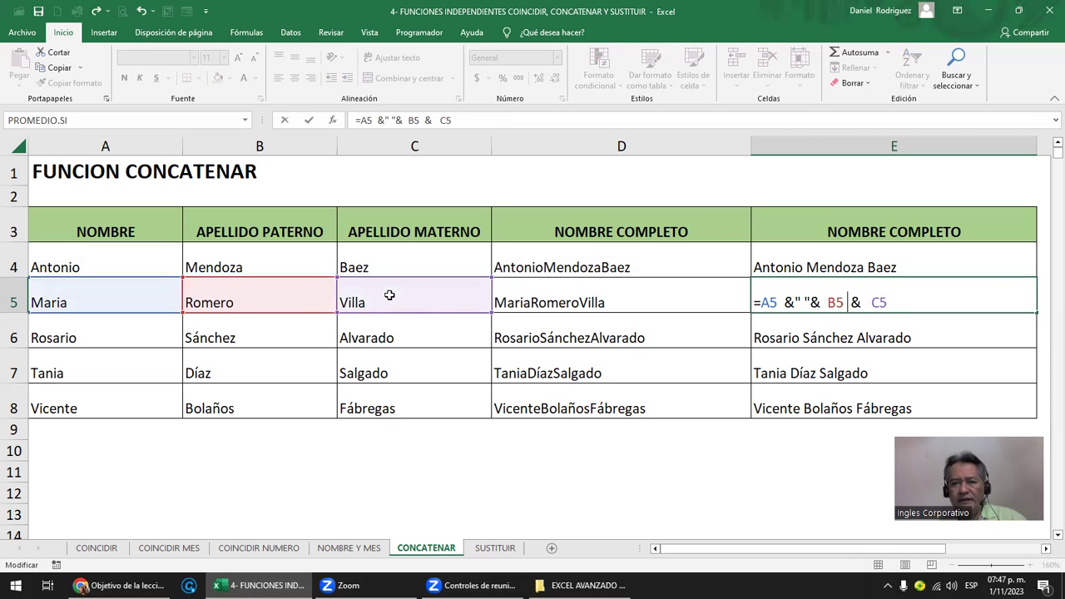
{"action": "key", "text": "Right"}
{"action": "key", "text": "Right"}
{"action": "key", "text": "Right"}
{"action": "key", "text": "Right"}
{"action": "type", "text": "\" \""}
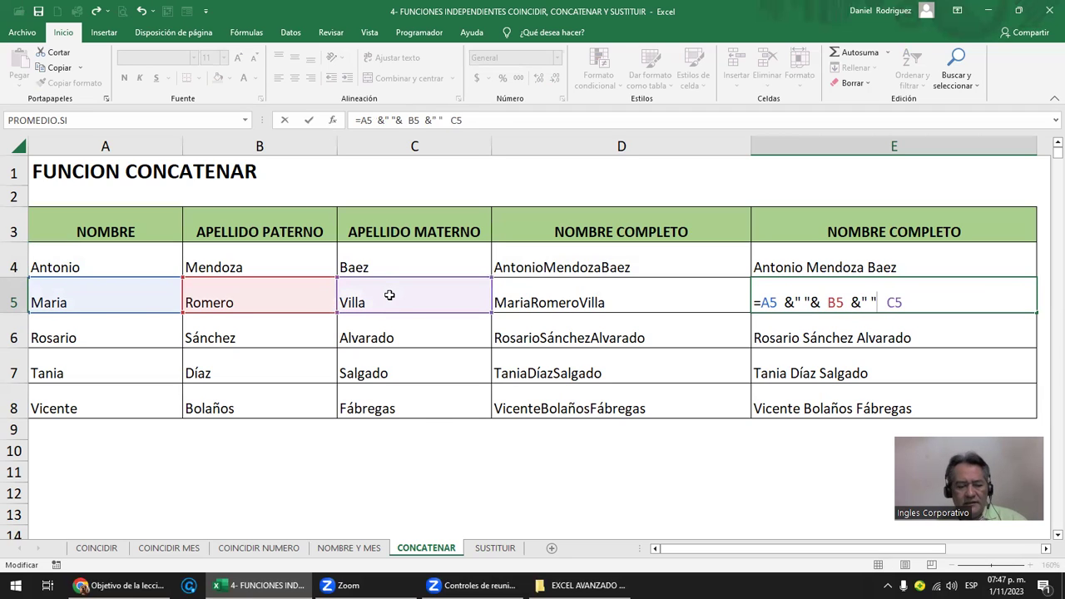
{"action": "type", "text": "&"}
- Highlight the &" "& segment between B5 and C5 for review, and commit the E5 formula
{"action": "key", "text": "shift+Left"}
{"action": "key", "text": "shift+Left"}
{"action": "key", "text": "shift+Left"}
{"action": "key", "text": "shift+Left"}
{"action": "key", "text": "shift+Left"}
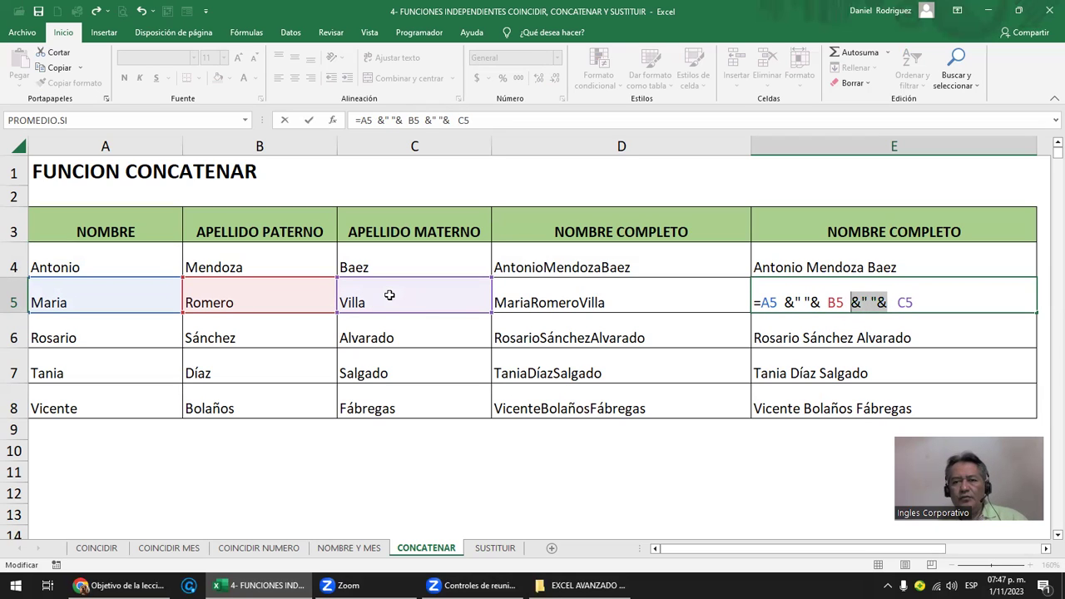
{"action": "key", "text": "Left"}
{"action": "key", "text": "Right"}
{"action": "key", "text": "Right"}
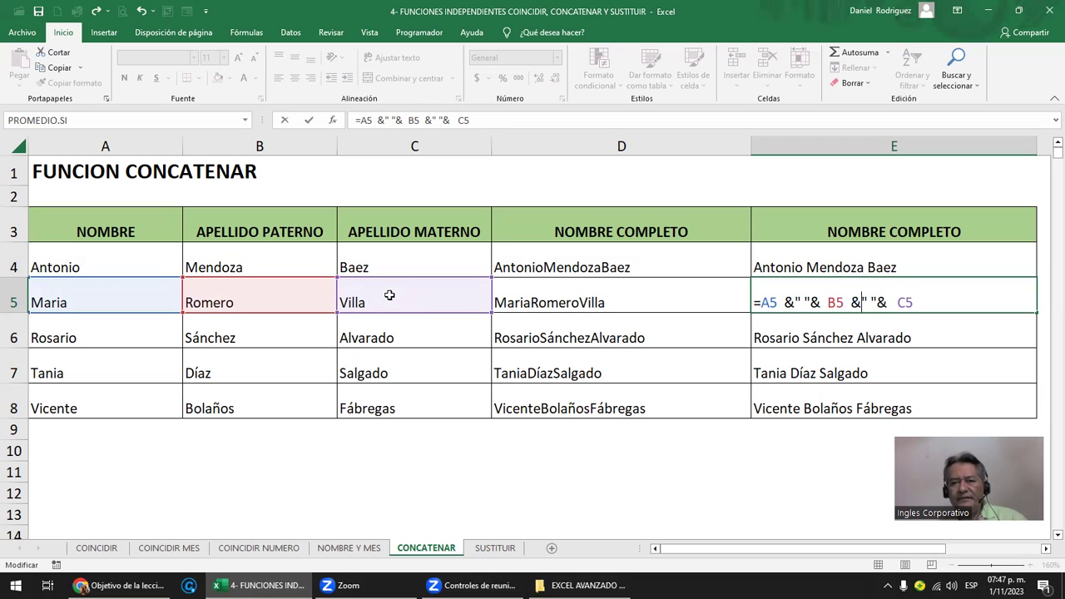
{"action": "key", "text": "shift+Right"}
{"action": "key", "text": "shift+Right"}
{"action": "key", "text": "shift+Right"}
{"action": "key", "text": "shift+Right"}
{"action": "key", "text": "shift+Right"}
{"action": "key", "text": "Return"}
{"action": "key", "text": "Up"}
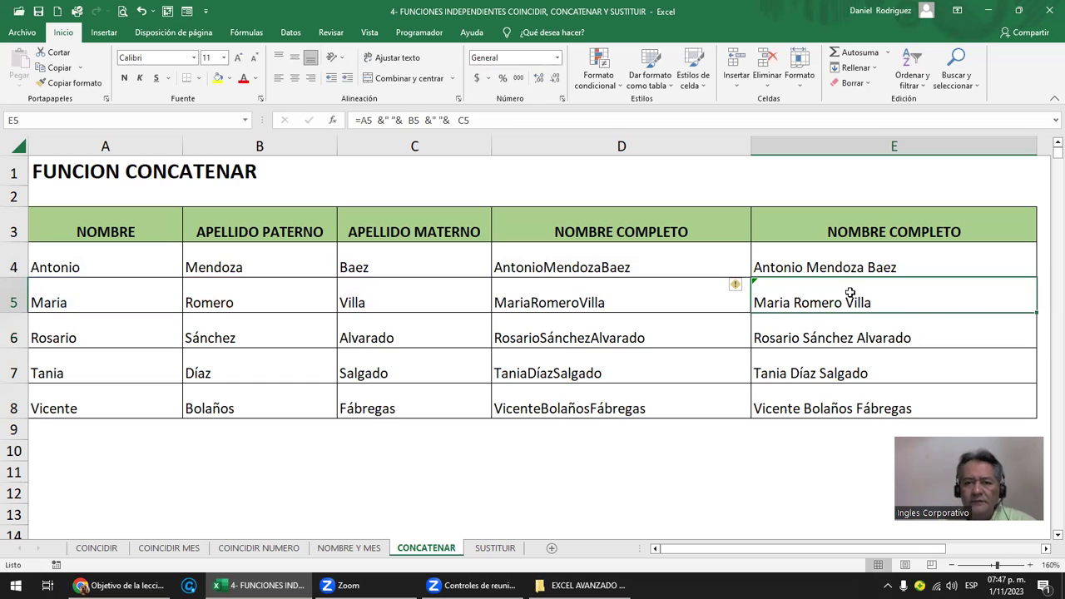
- Examine the arguments of the CONCATENAR formula in E4 against the & formula in E5
{"action": "double_click", "coordinate": [822, 268]}
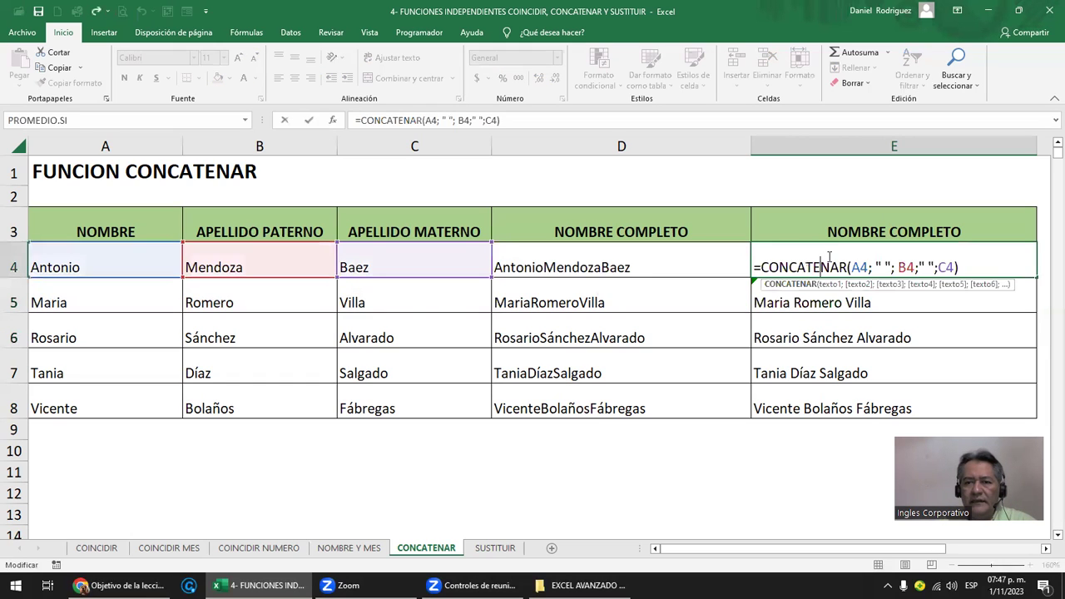
{"action": "left_click", "coordinate": [880, 266]}
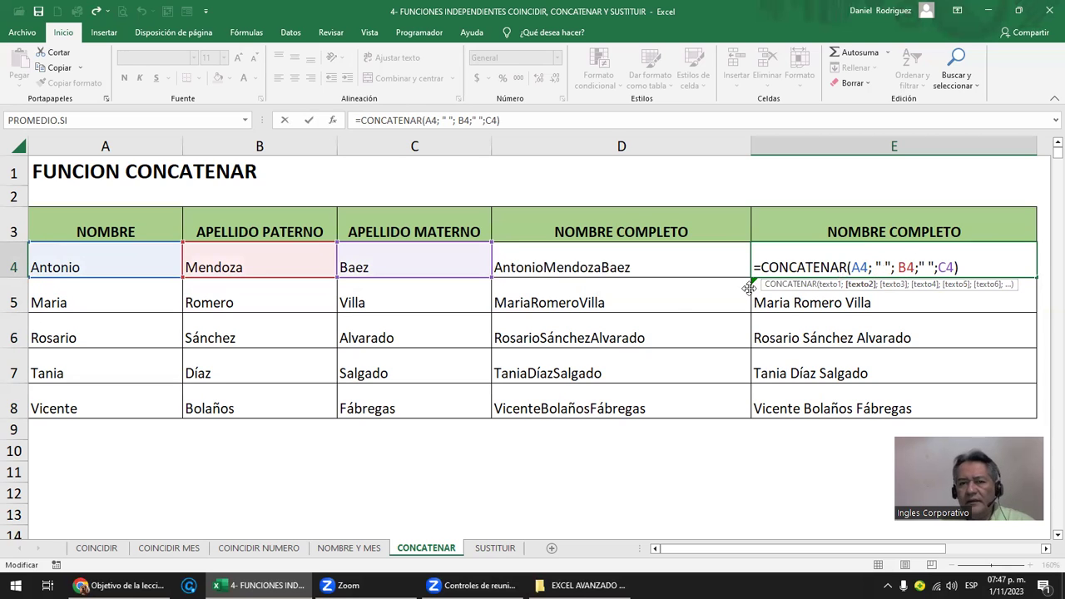
{"action": "key", "text": "Return"}
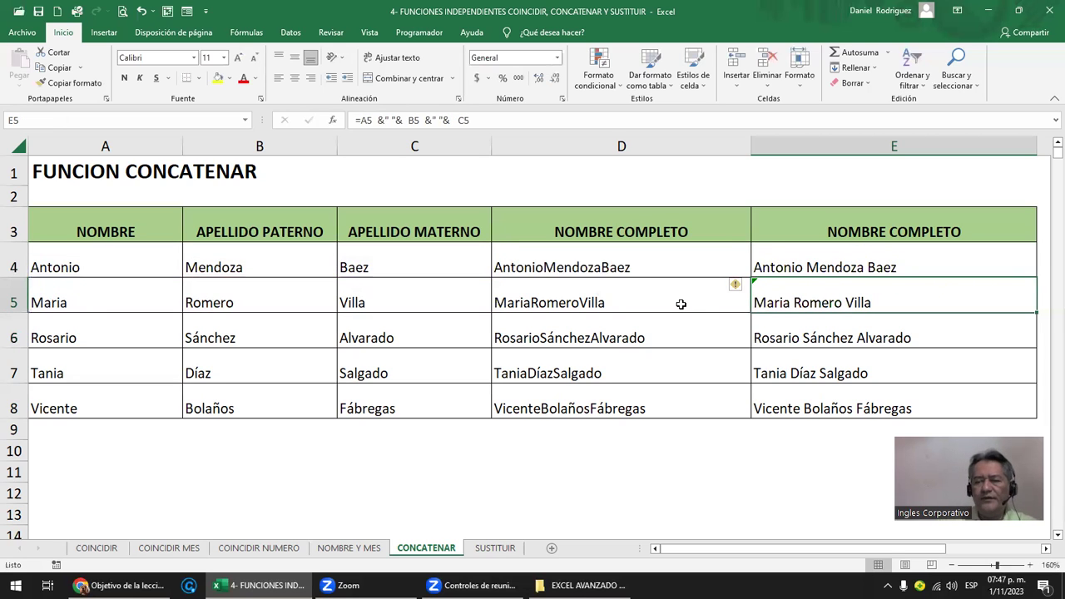
{"action": "double_click", "coordinate": [812, 266]}
{"action": "key", "text": "Escape"}
- Start a CONCATENAR formula in B10 with the literal text "SEÑOR: " as its first argument
{"action": "left_click", "coordinate": [193, 452]}
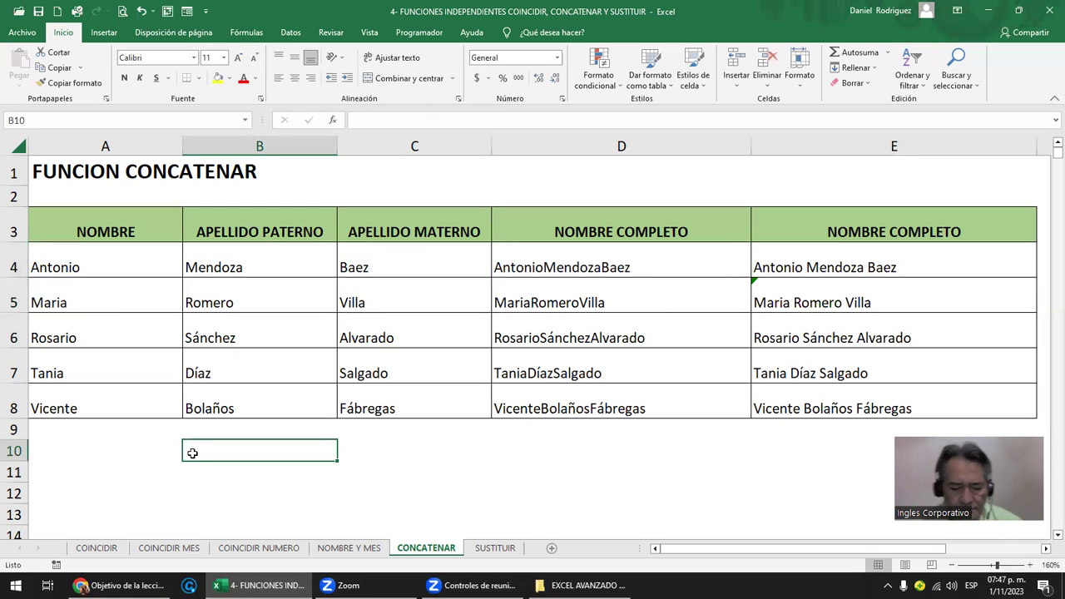
{"action": "type", "text": "=CON"}
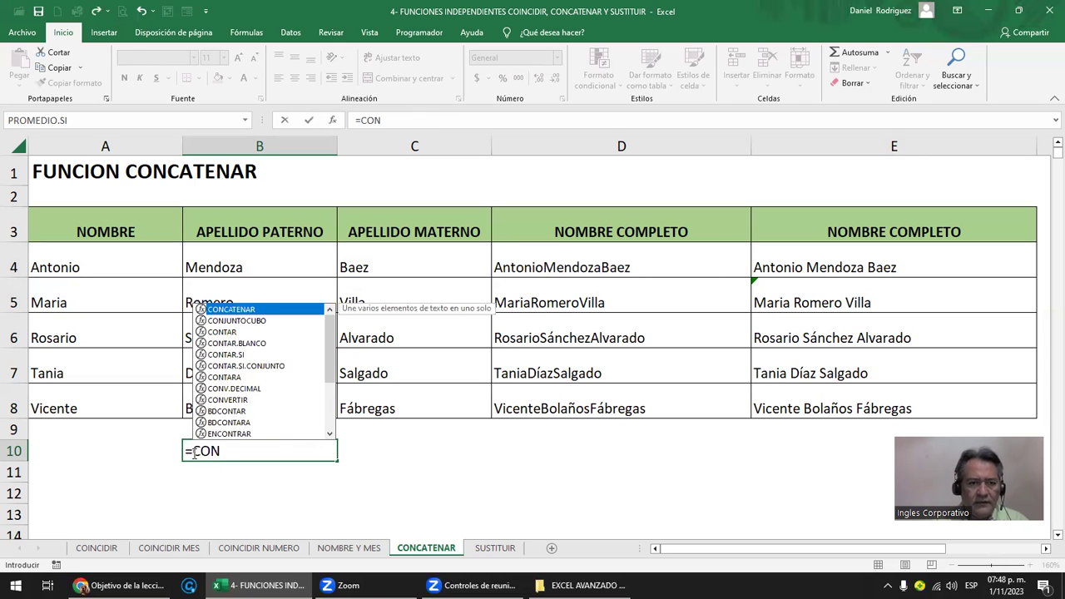
{"action": "key", "text": "Tab"}
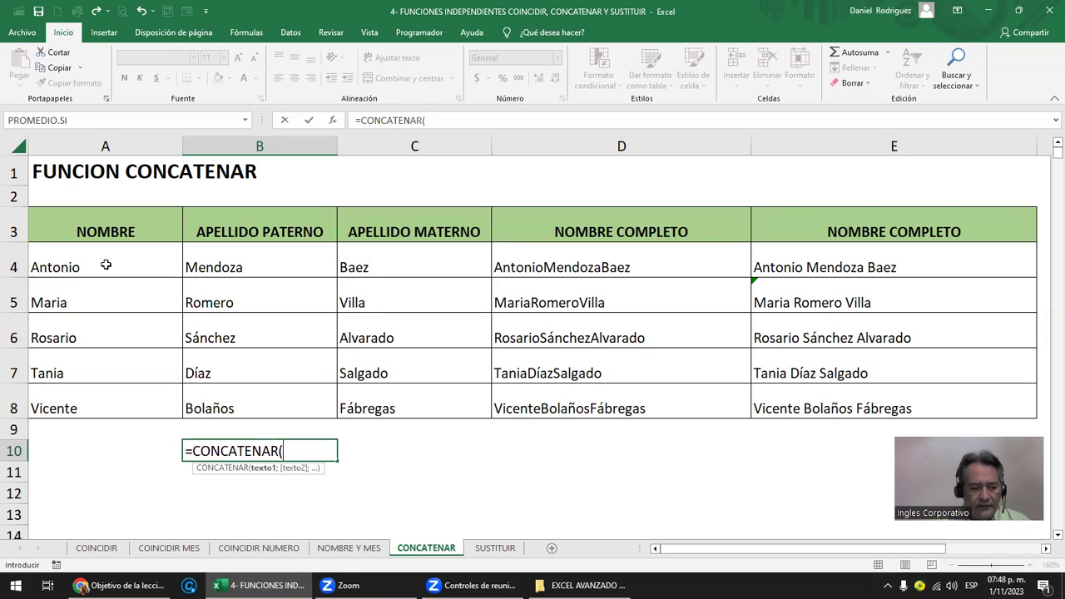
{"action": "type", "text": "\"SEÑOR"}
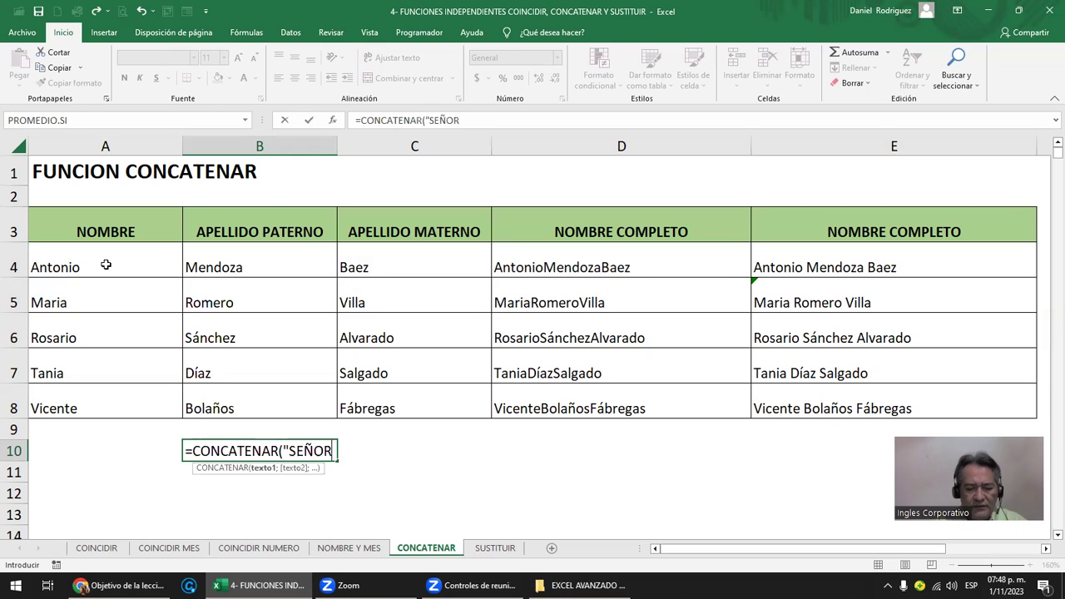
{"action": "type", "text": ":"}
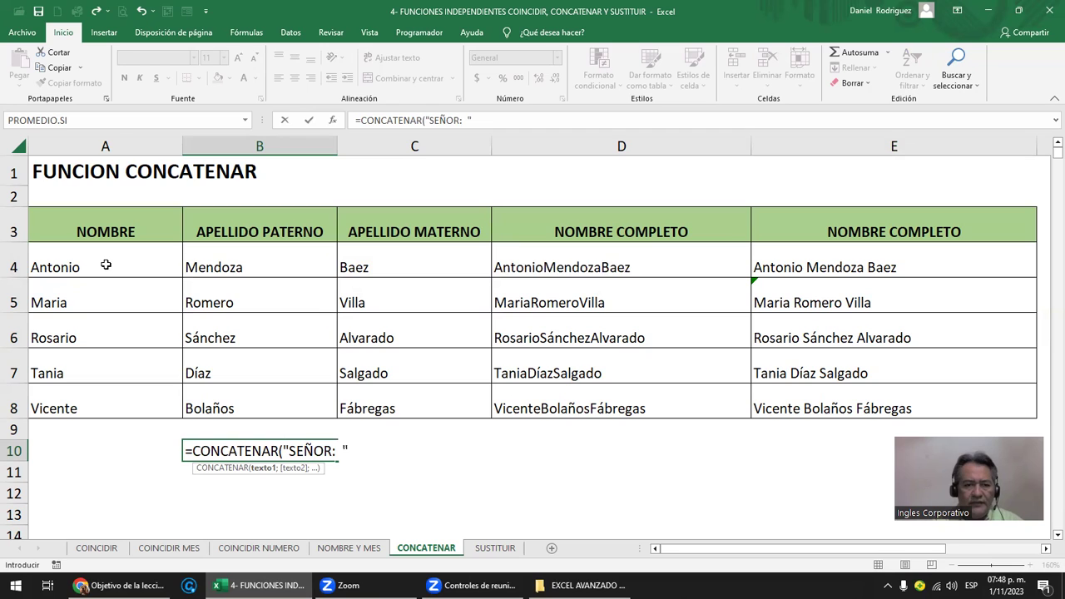
{"action": "type", "text": " \";"}
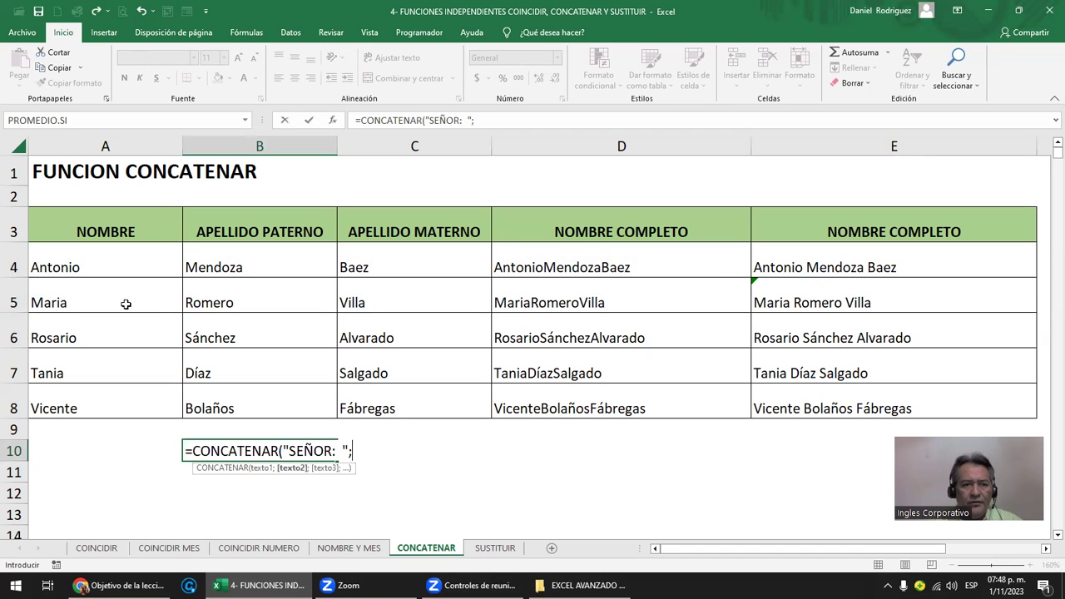
- Add A4, B4 and C4 as the remaining arguments of the B10 formula and commit it
{"action": "left_click", "coordinate": [83, 267]}
{"action": "type", "text": ";"}
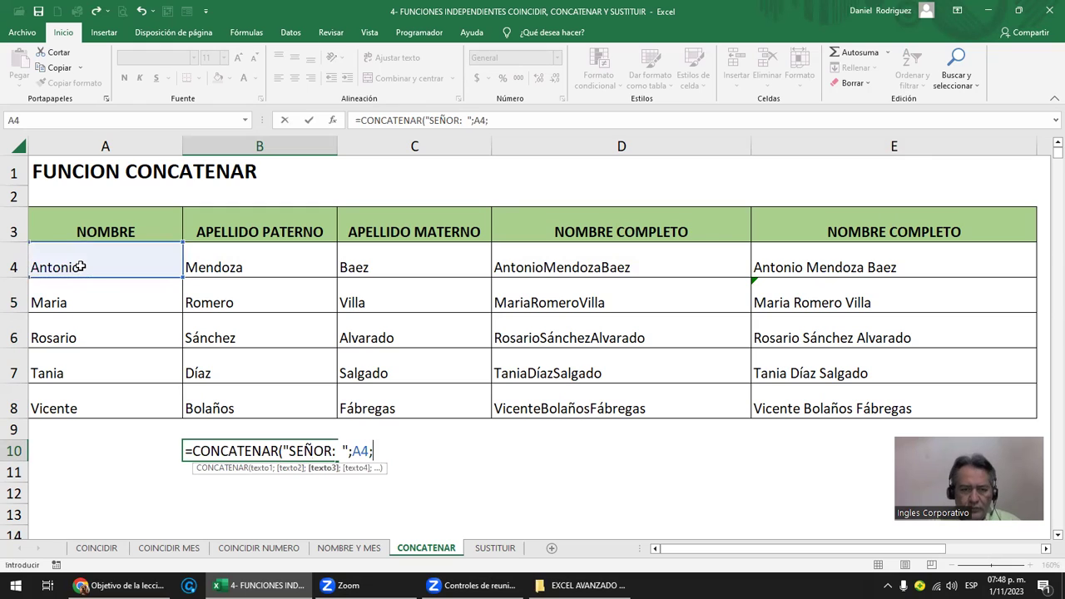
{"action": "left_click", "coordinate": [220, 266]}
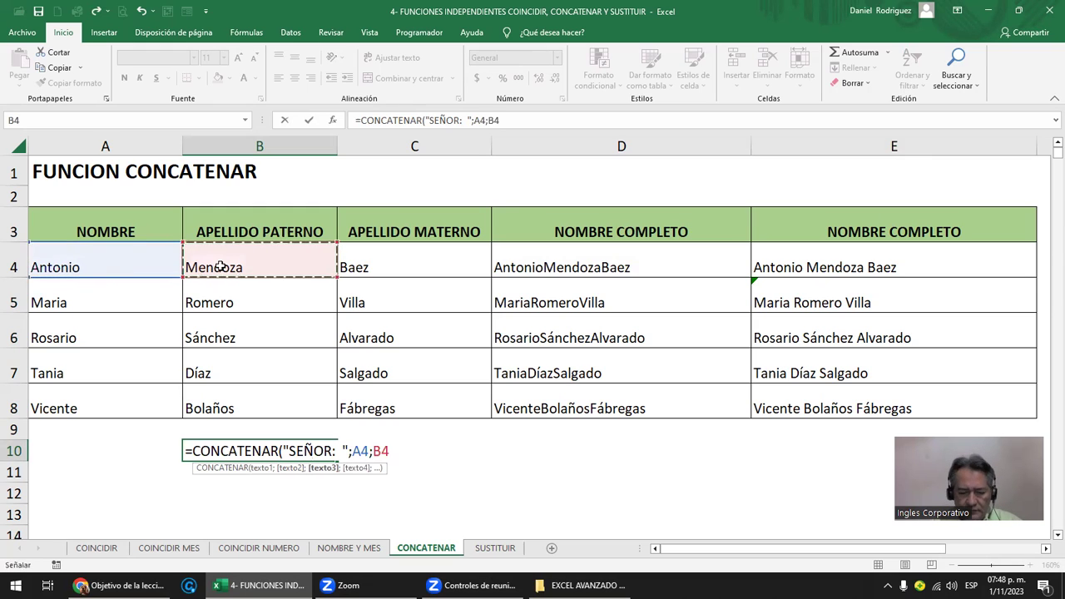
{"action": "type", "text": ";"}
{"action": "left_click", "coordinate": [416, 267]}
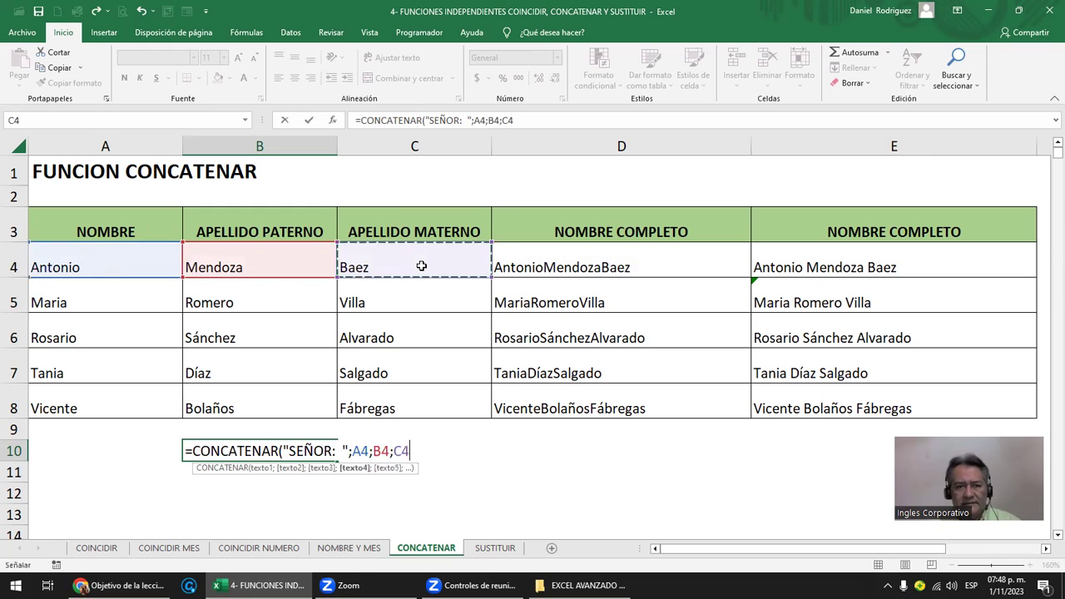
{"action": "type", "text": ")"}
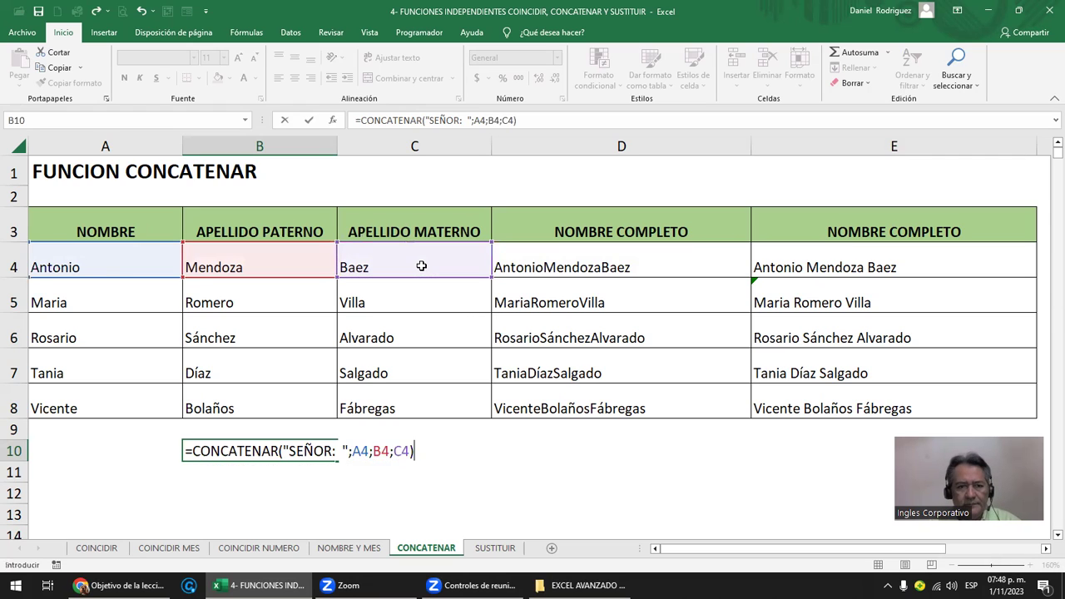
{"action": "key", "text": "Return"}
{"action": "key", "text": "Up"}
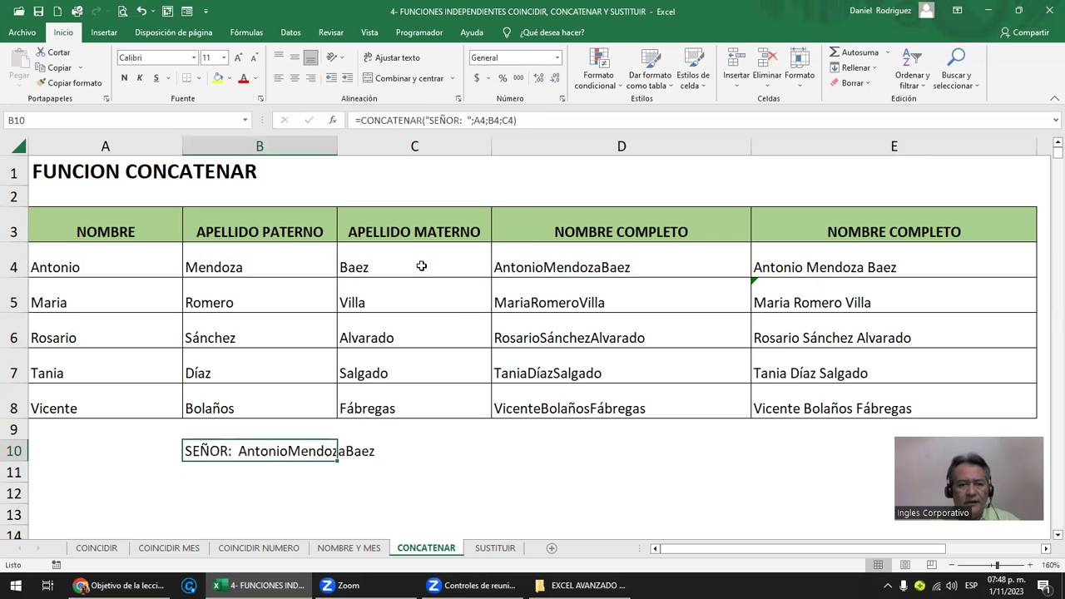
- Insert a " " argument between A4 and B4 in the B10 CONCATENAR formula and commit it
{"action": "key", "text": "F2"}
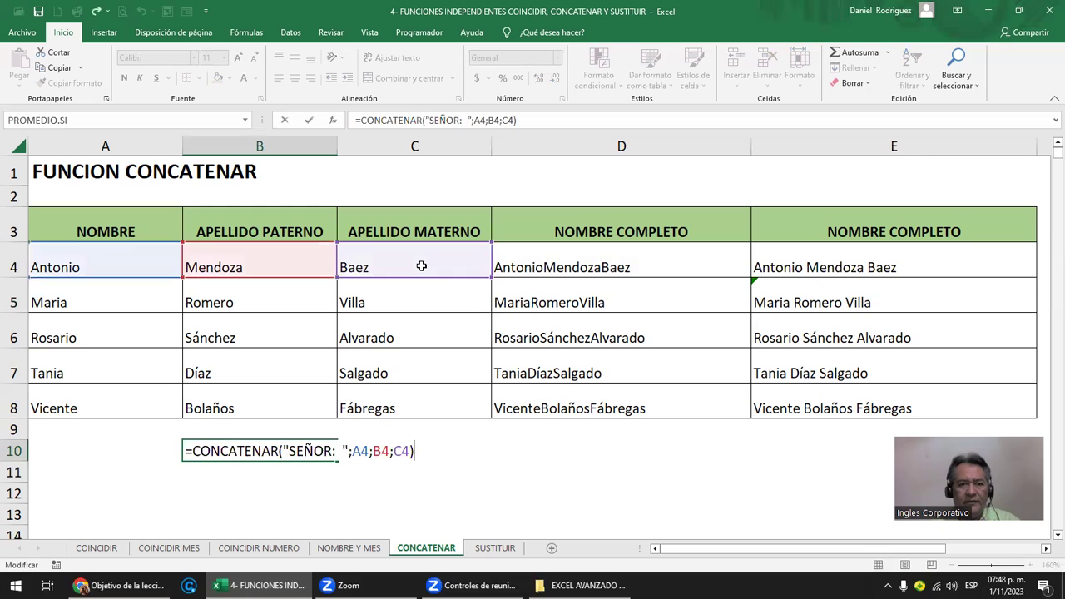
{"action": "key", "text": "Left"}
{"action": "key", "text": "Left"}
{"action": "key", "text": "Left"}
{"action": "key", "text": "Left"}
{"action": "key", "text": "Left"}
{"action": "key", "text": "Left"}
{"action": "key", "text": "Left"}
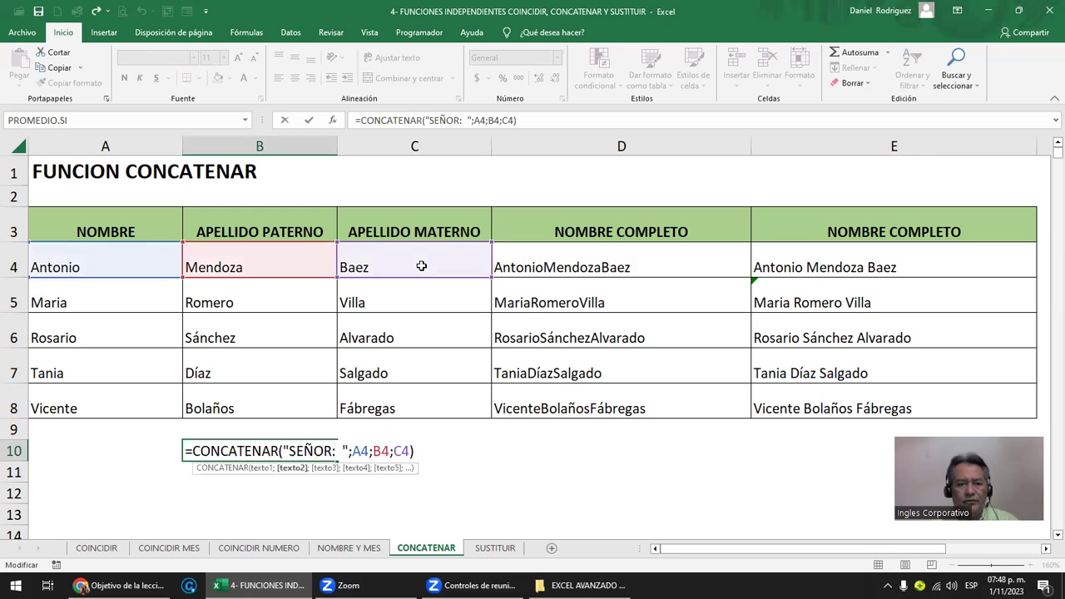
{"action": "key", "text": "Left"}
{"action": "key", "text": "Left"}
{"action": "key", "text": "Left"}
{"action": "key", "text": "Right"}
{"action": "key", "text": "Right"}
{"action": "key", "text": "Right"}
{"action": "key", "text": "Right"}
{"action": "key", "text": "Right"}
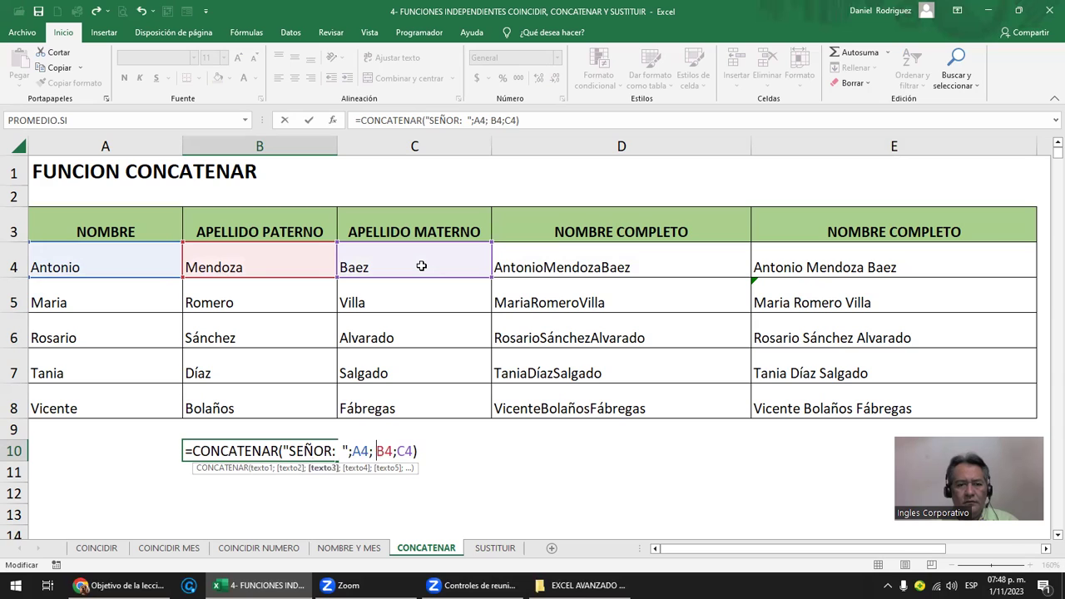
{"action": "type", "text": "\" \""}
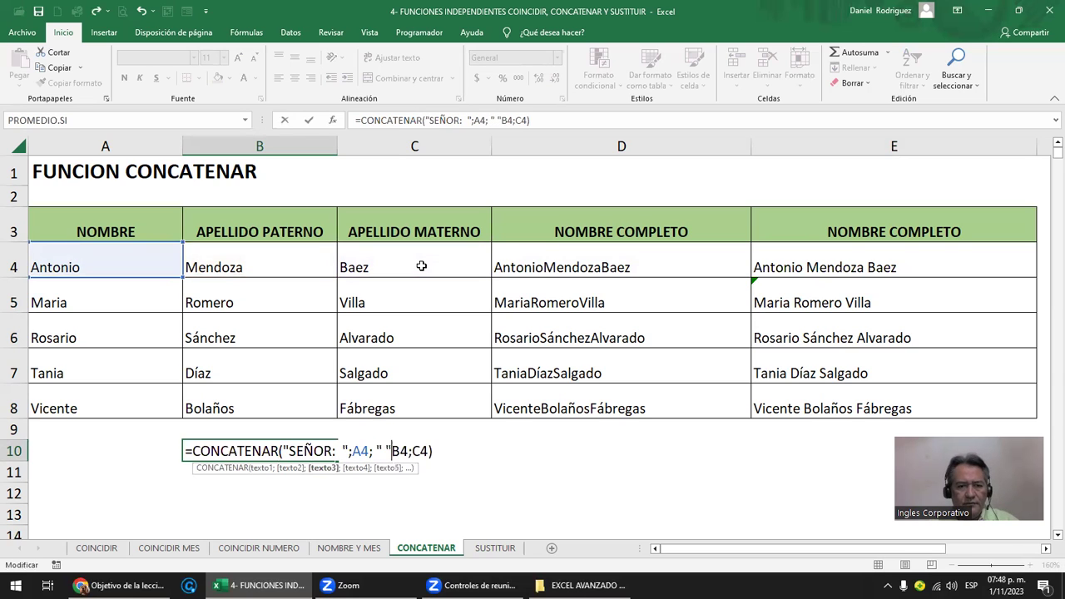
{"action": "type", "text": ";"}
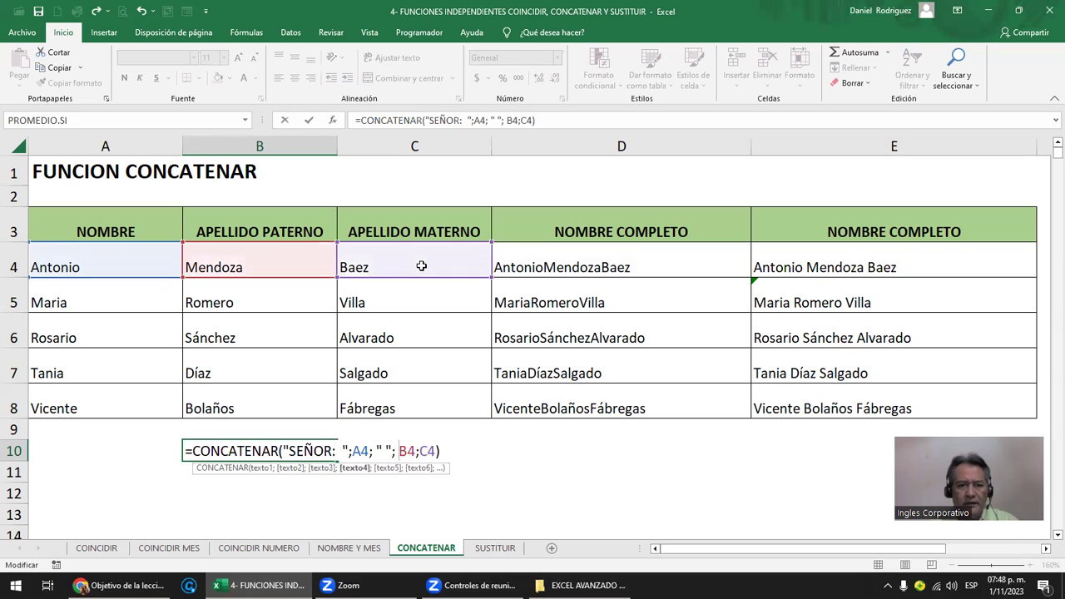
{"action": "key", "text": "ctrl+Return"}
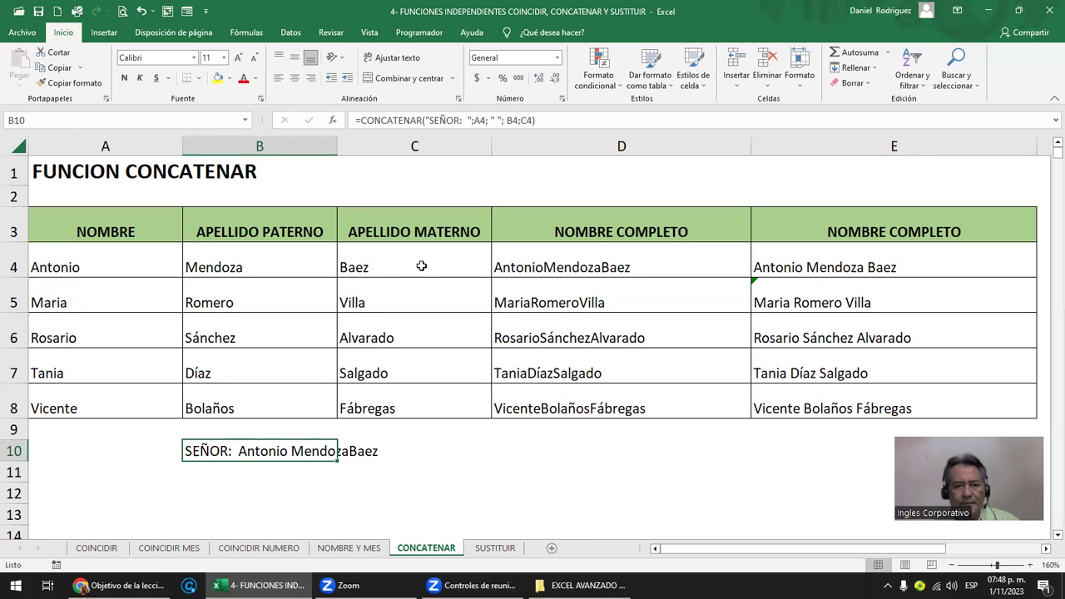
- Insert another " " argument between B4 and C4 in the B10 formula and commit it
{"action": "key", "text": "F2"}
{"action": "key", "text": "Left"}
{"action": "key", "text": "Left"}
{"action": "key", "text": "Left"}
{"action": "key", "text": "Left"}
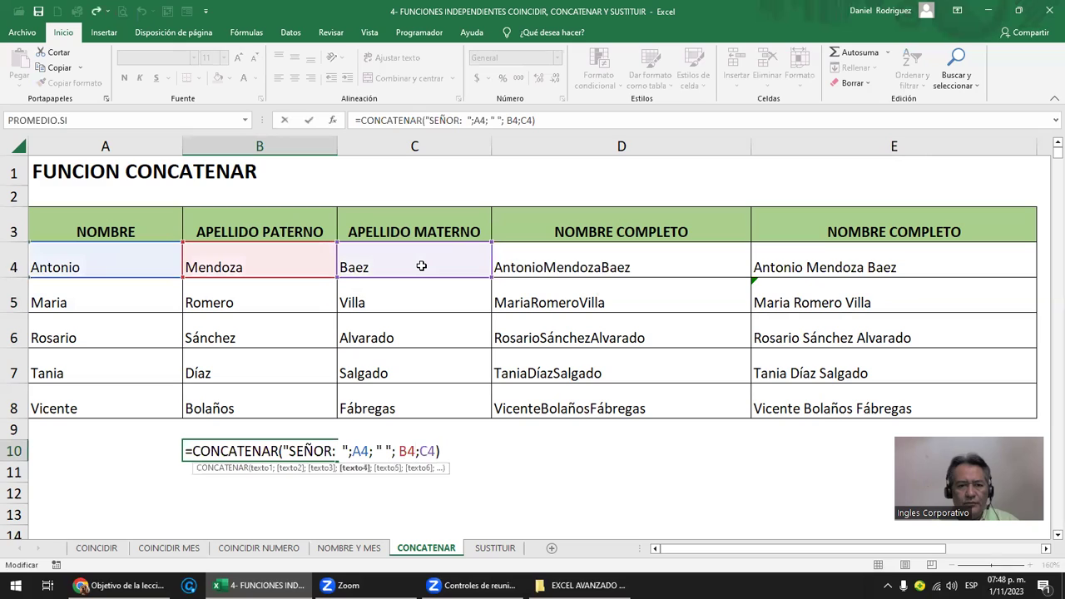
{"action": "key", "text": "Right"}
{"action": "key", "text": "Right"}
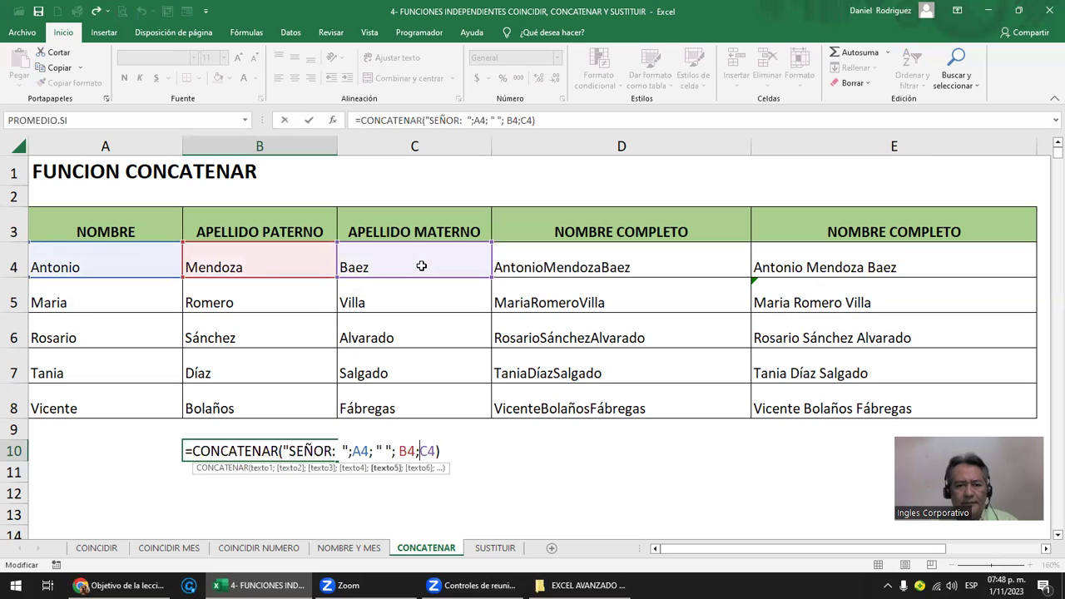
{"action": "type", "text": "\" \""}
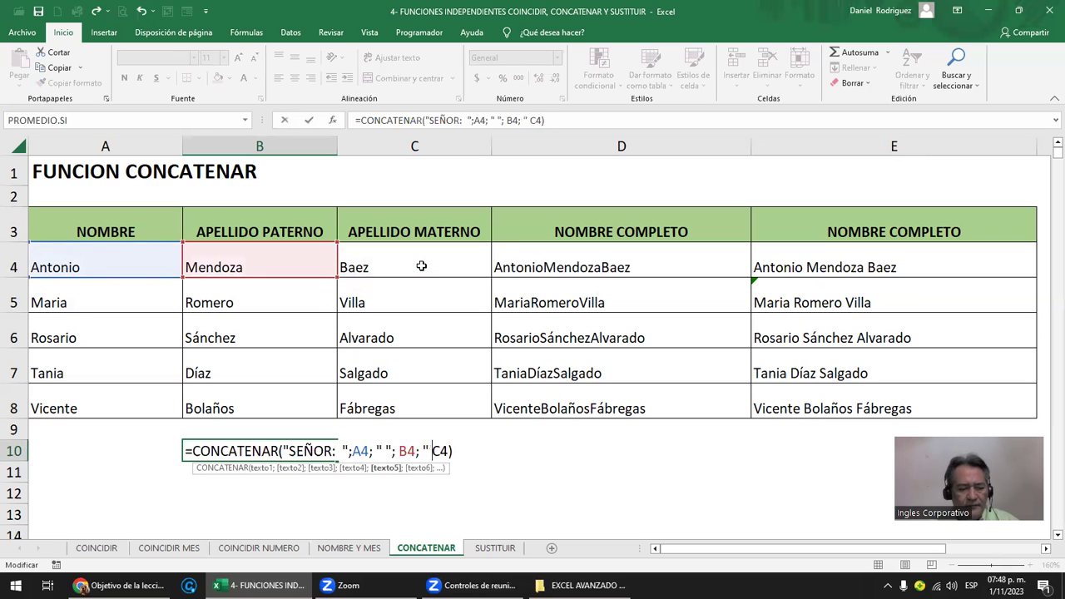
{"action": "type", "text": ";"}
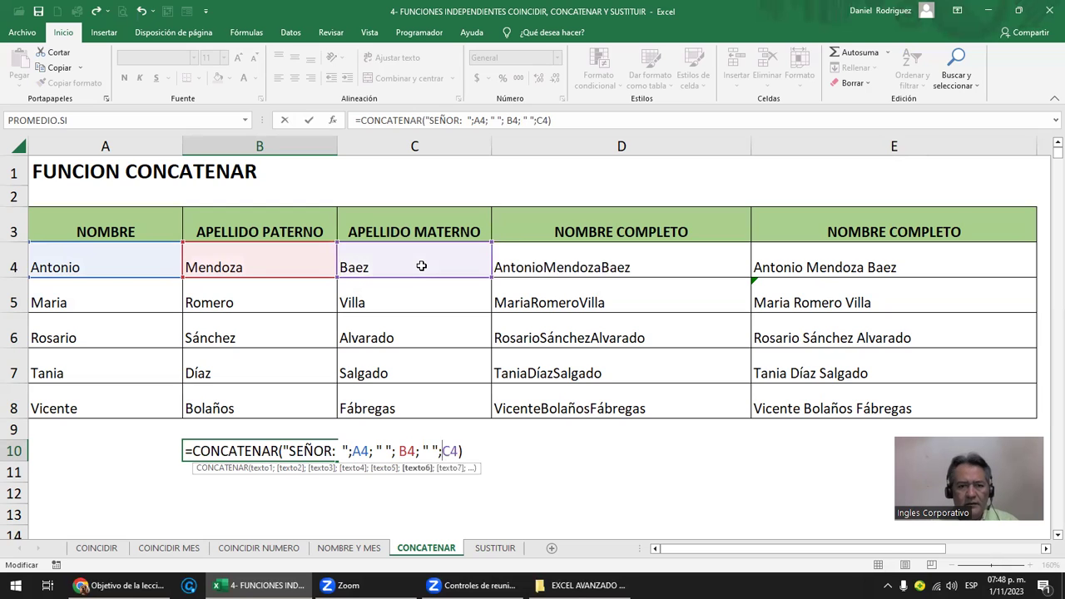
{"action": "key", "text": "Return"}
{"action": "key", "text": "Up"}
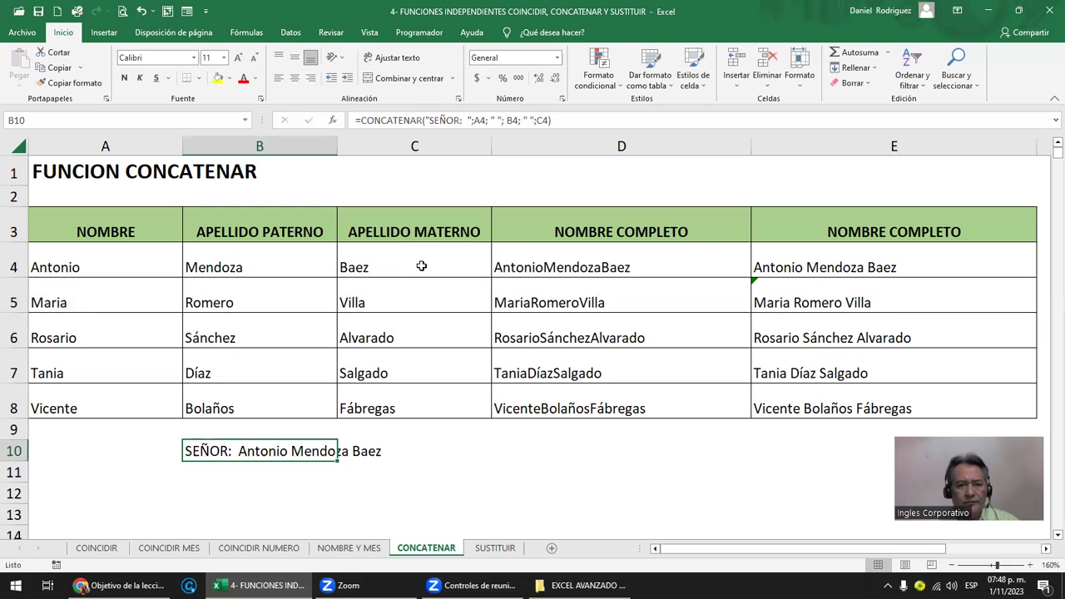
- Append the literal text "SE LE COMUNICA QUE :" as the last argument of the B10 formula and commit it
{"action": "key", "text": "F2"}
{"action": "key", "text": "Left"}
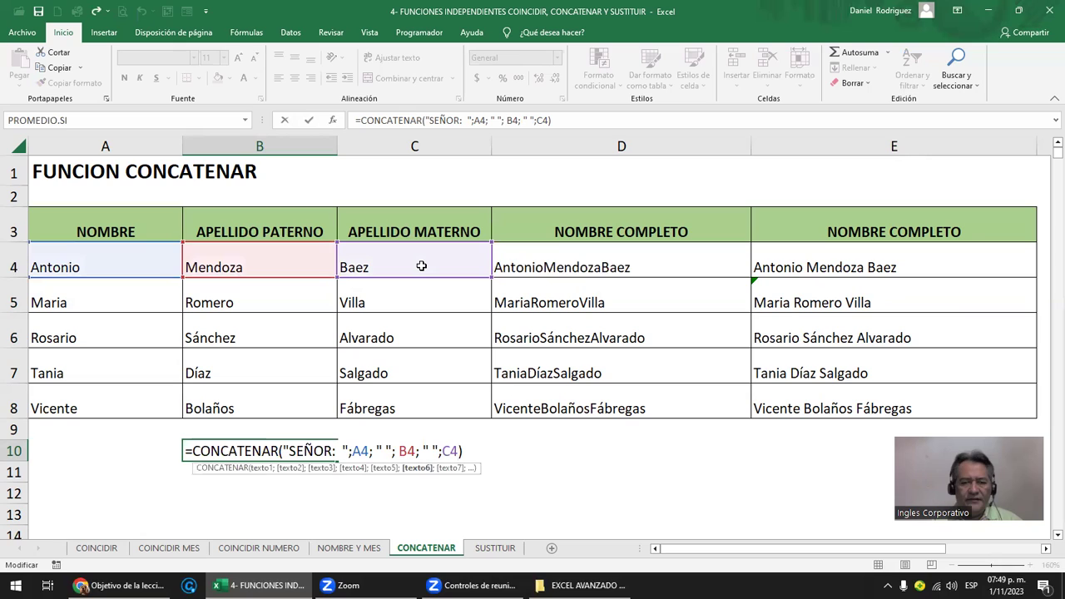
{"action": "type", "text": ";"}
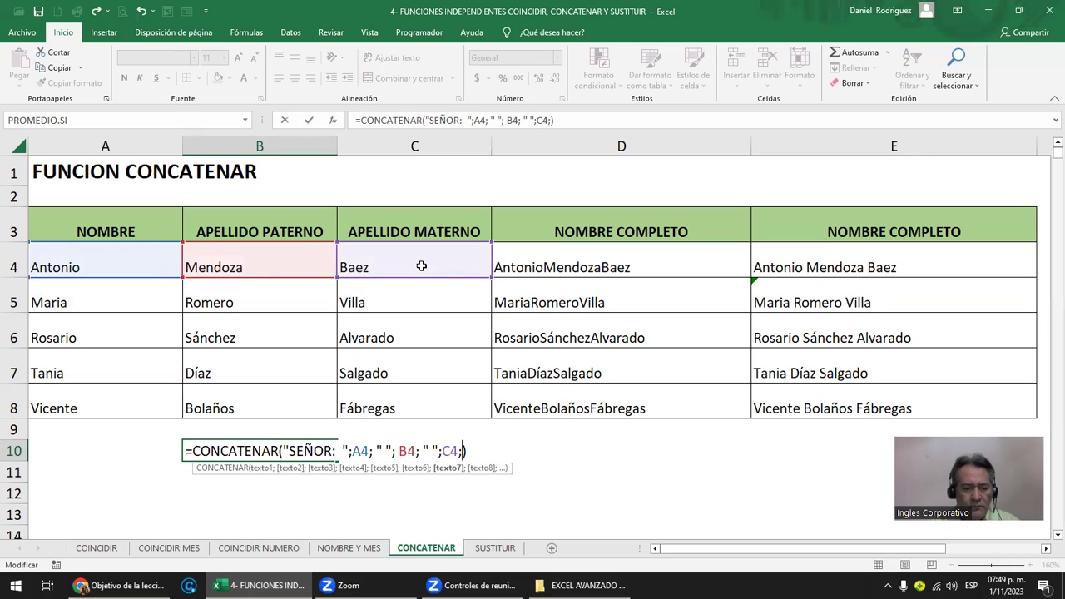
{"action": "type", "text": " \""}
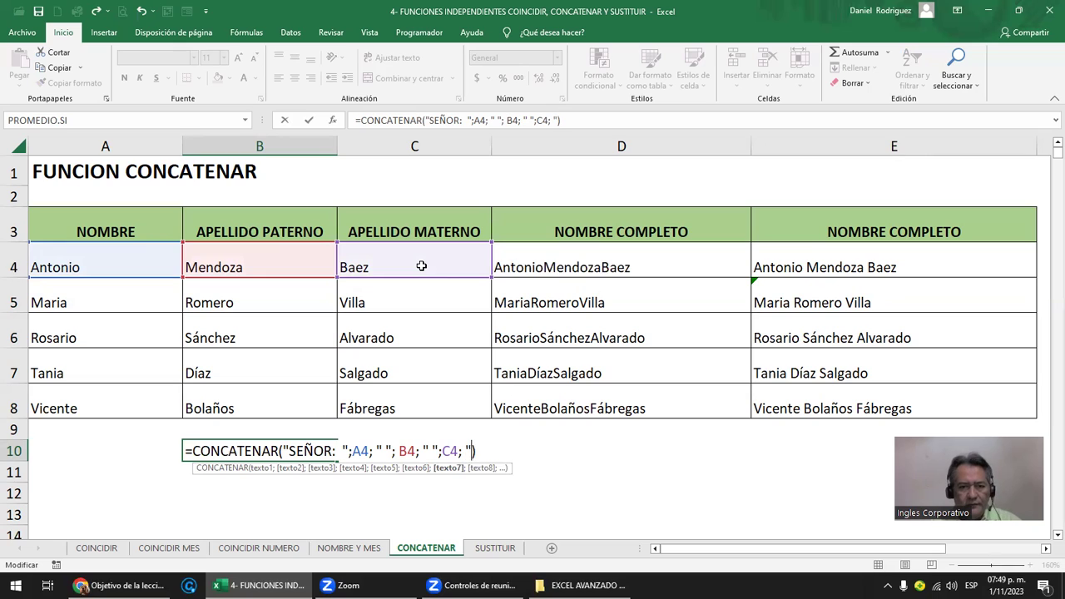
{"action": "type", "text": "SE L"}
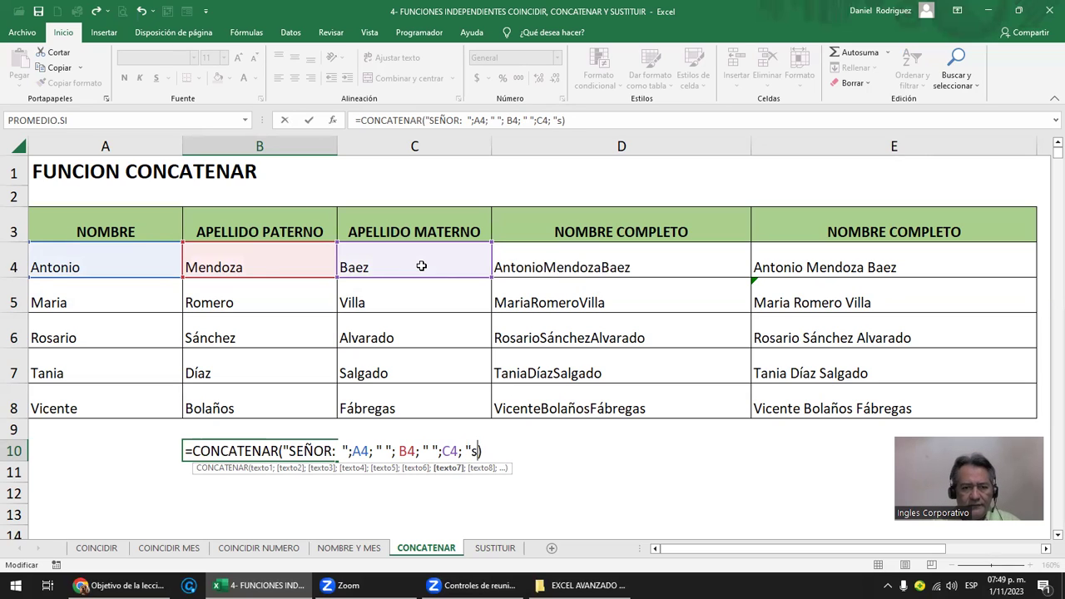
{"action": "type", "text": "E COMUNI"}
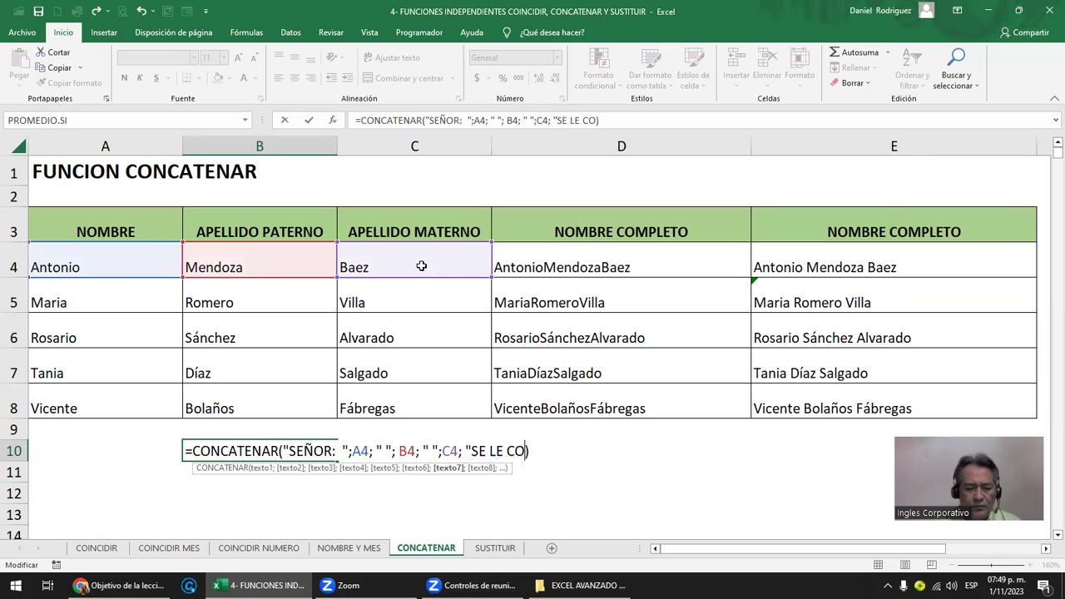
{"action": "type", "text": "CA Q"}
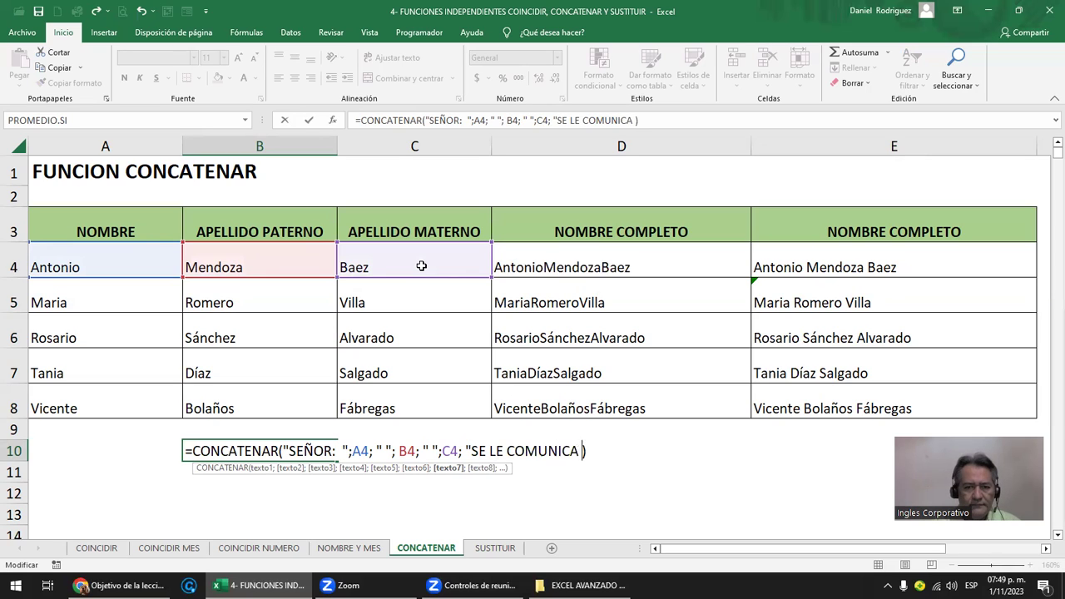
{"action": "type", "text": "UE"}
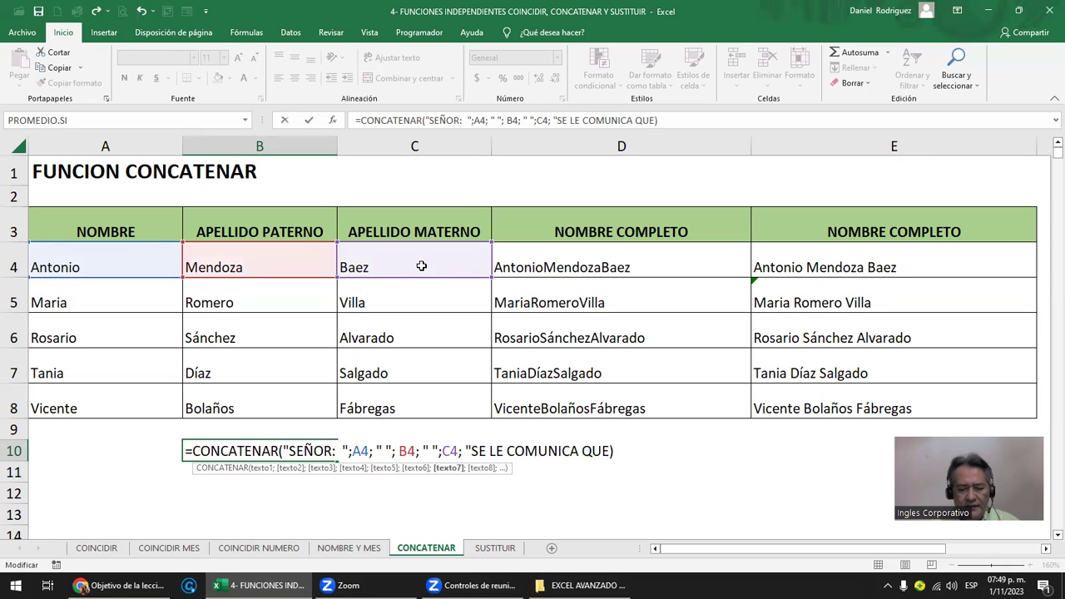
{"action": "type", "text": " :\""}
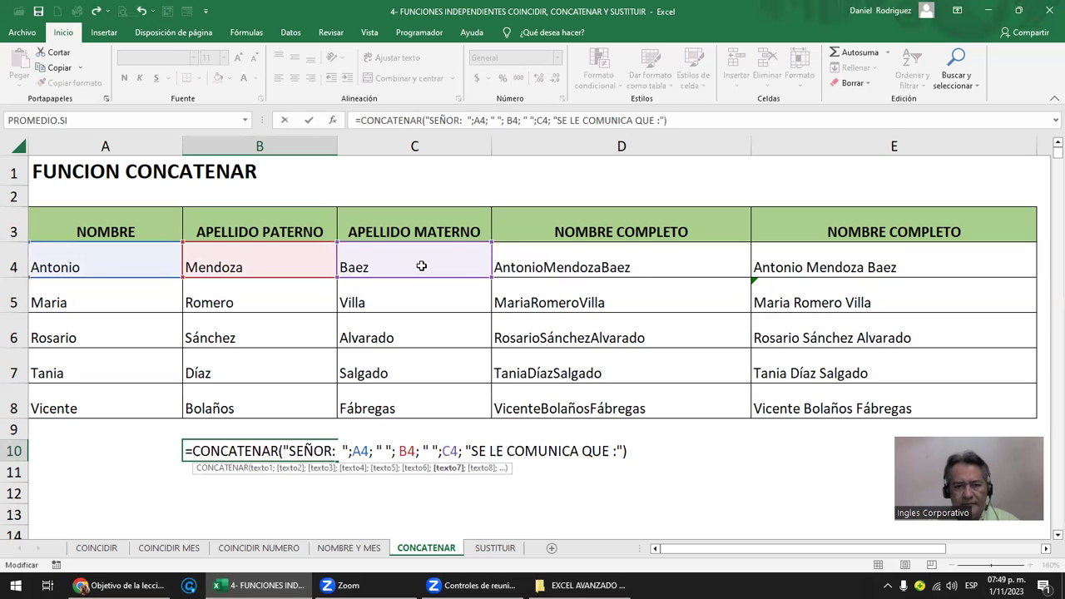
{"action": "key", "text": "Return"}
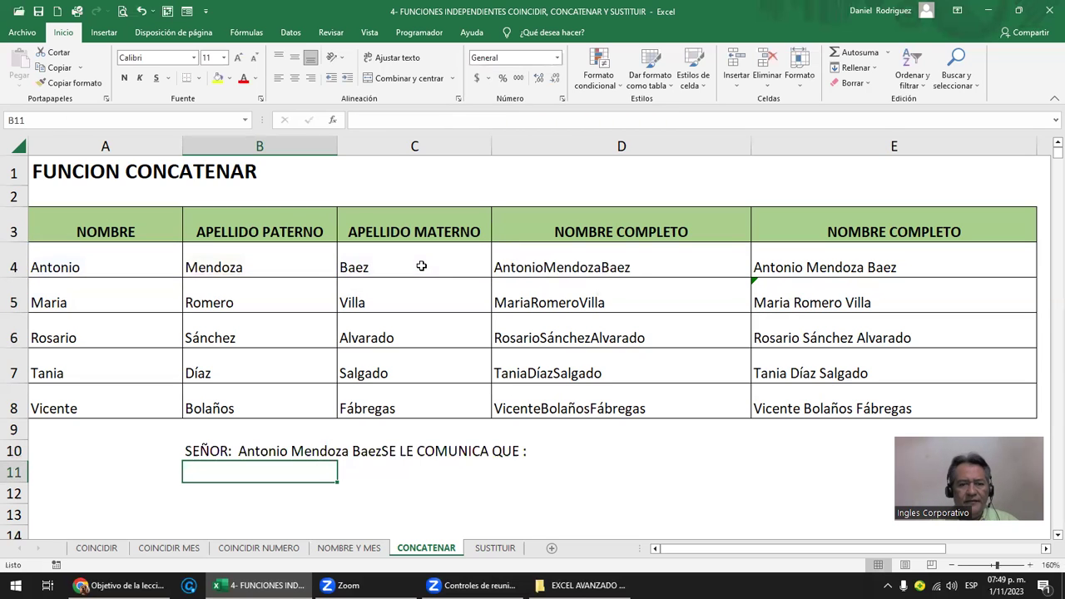
- Add two leading spaces inside the "SE LE COMUNICA QUE :" text of the B10 formula and commit the change
{"action": "key", "text": "Up"}
{"action": "key", "text": "F2"}
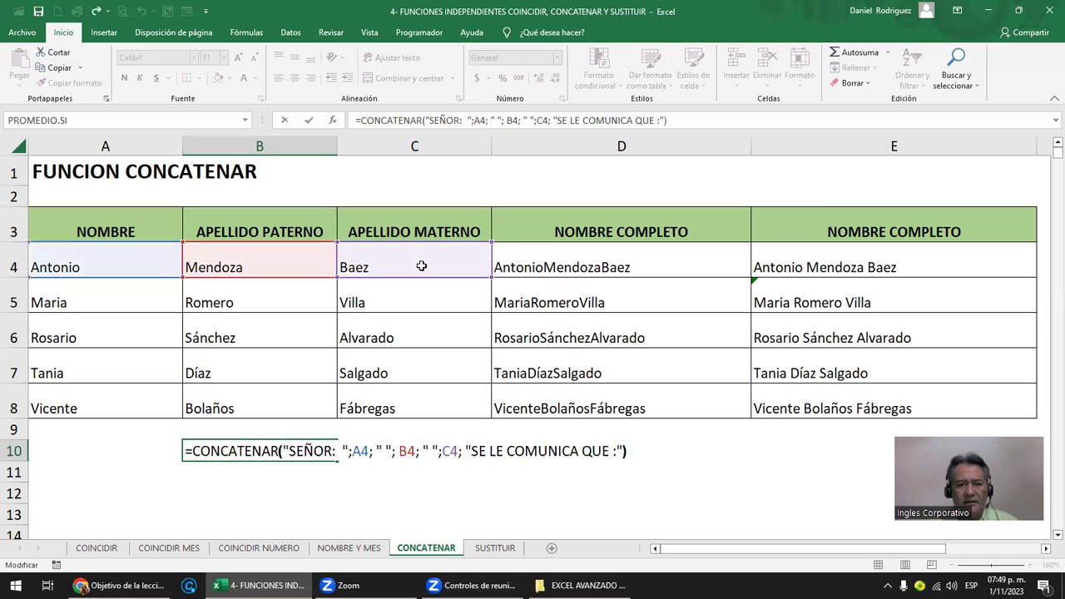
{"action": "key", "text": "Left"}
{"action": "key", "text": "Left"}
{"action": "key", "text": "Left"}
{"action": "key", "text": "Left"}
{"action": "key", "text": "Left"}
{"action": "key", "text": "Left"}
{"action": "key", "text": "Left"}
{"action": "key", "text": "Left"}
{"action": "key", "text": "Left"}
{"action": "key", "text": "Left"}
{"action": "key", "text": "Left"}
{"action": "key", "text": "Left"}
{"action": "key", "text": "Left"}
{"action": "key", "text": "Left"}
{"action": "key", "text": "Left"}
{"action": "key", "text": "Left"}
{"action": "key", "text": "Left"}
{"action": "key", "text": "Left"}
{"action": "key", "text": "Left"}
{"action": "key", "text": "Left"}
{"action": "key", "text": "Left"}
{"action": "key", "text": "Left"}
{"action": "key", "text": "Left"}
{"action": "key", "text": "Left"}
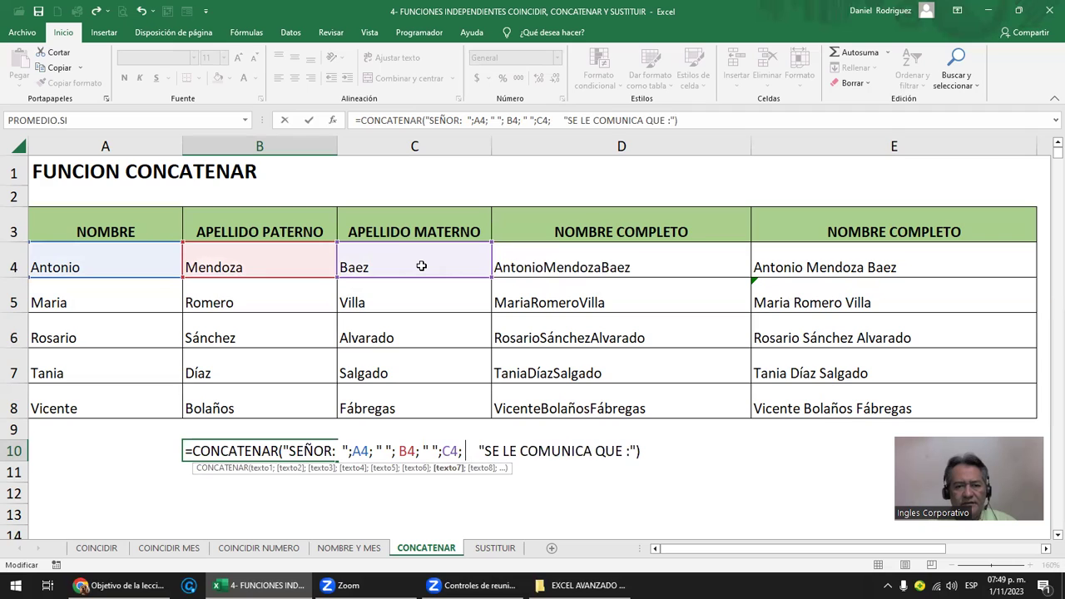
{"action": "key", "text": "Delete"}
{"action": "key", "text": "Delete"}
{"action": "key", "text": "Delete"}
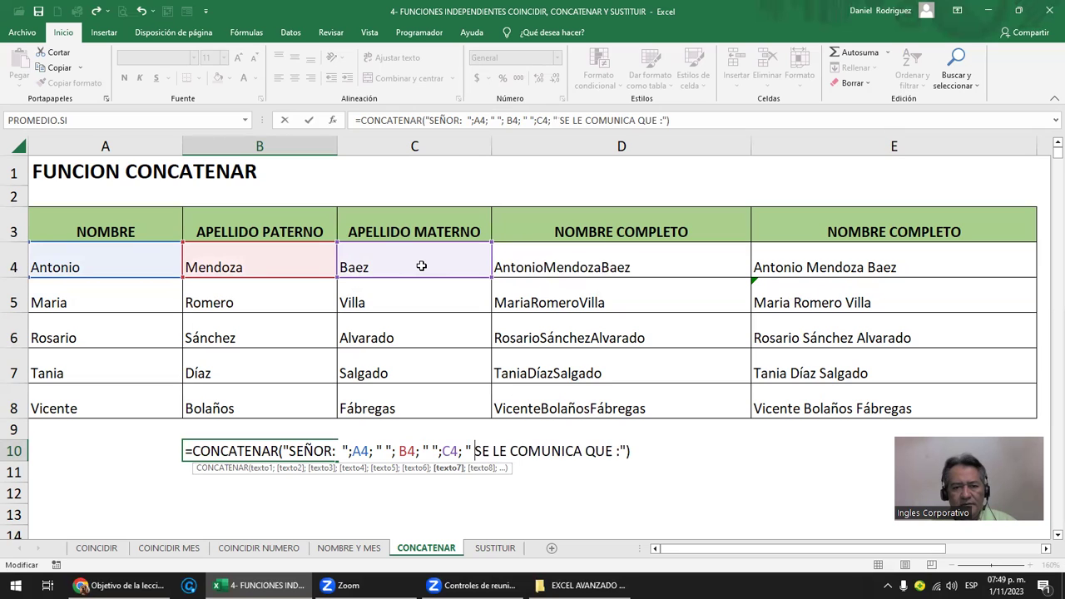
{"action": "key", "text": "Return"}
{"action": "key", "text": "Up"}
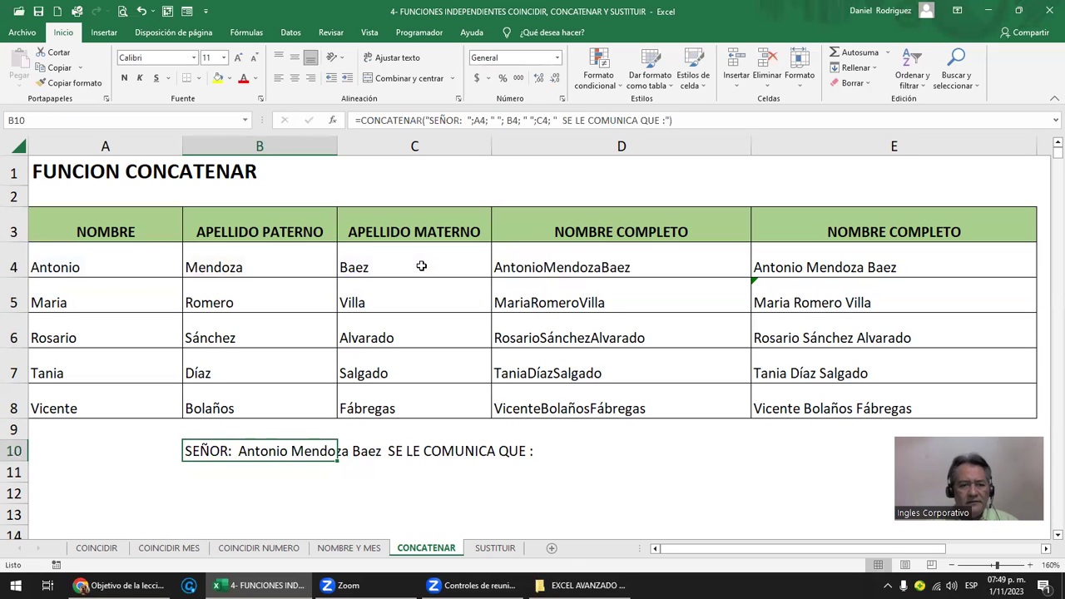
- Put a comma at the start of the last text argument in the B10 formula, before its leading spaces, and commit it
{"action": "left_click", "coordinate": [253, 492]}
{"action": "scroll", "coordinate": [254, 492], "scroll_direction": "up", "scroll_amount": 3}
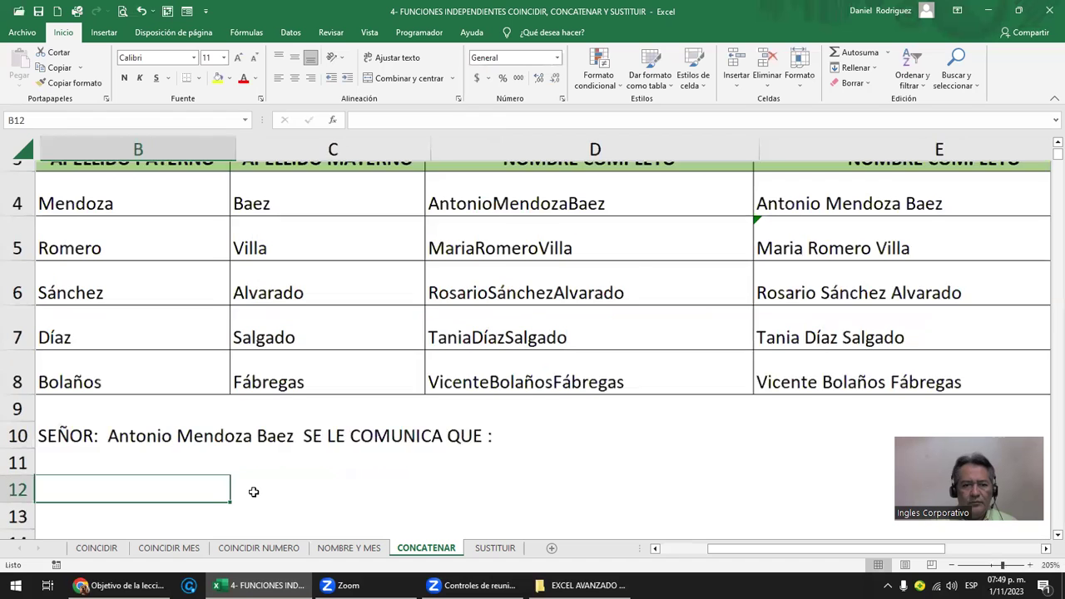
{"action": "key", "text": "Left"}
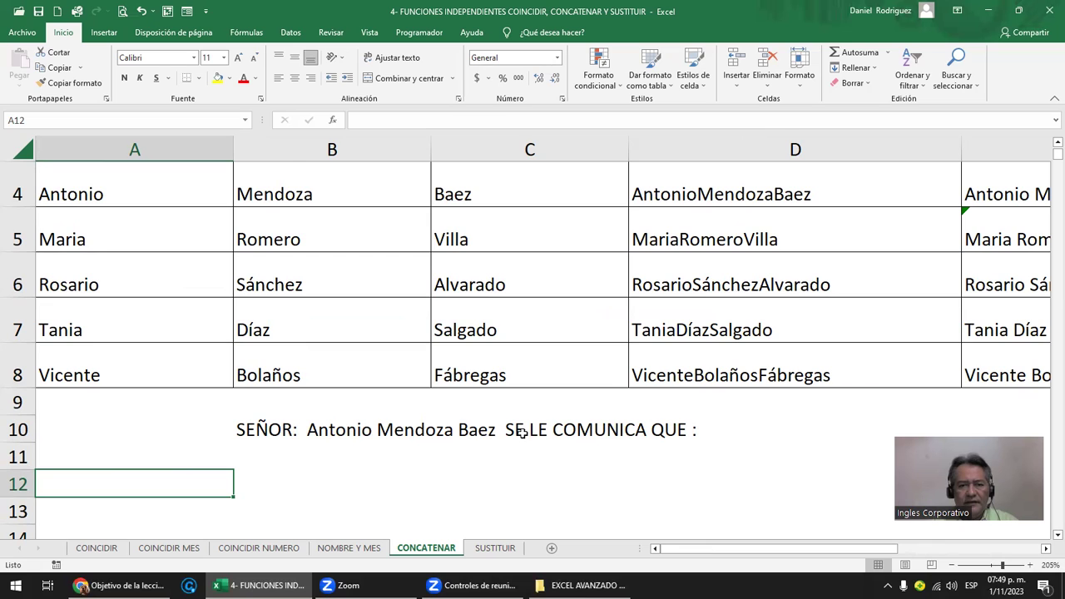
{"action": "left_click", "coordinate": [304, 431]}
{"action": "key", "text": "F2"}
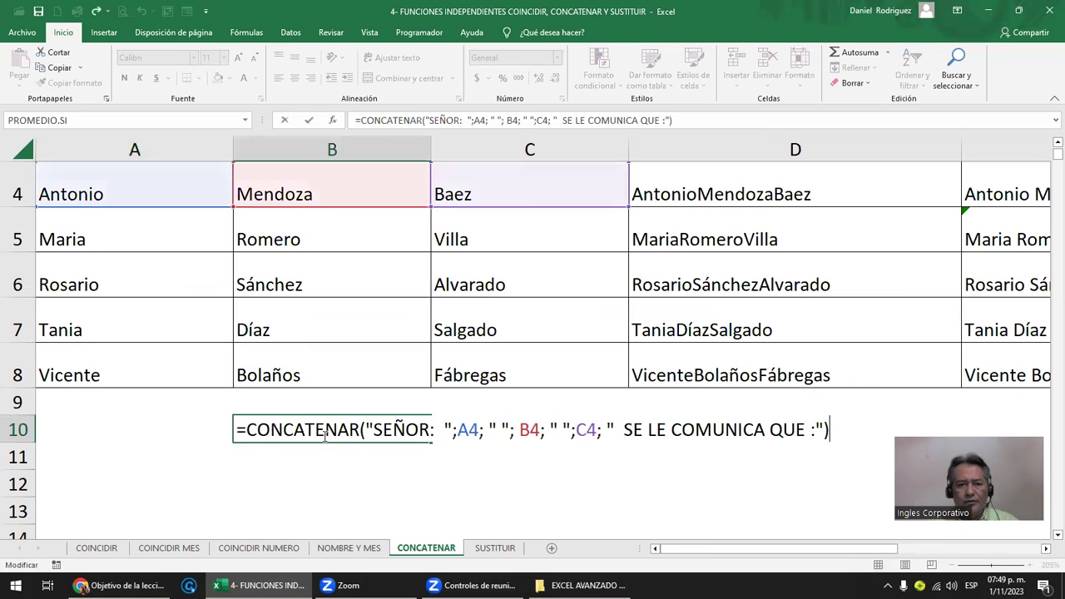
{"action": "left_click", "coordinate": [617, 433]}
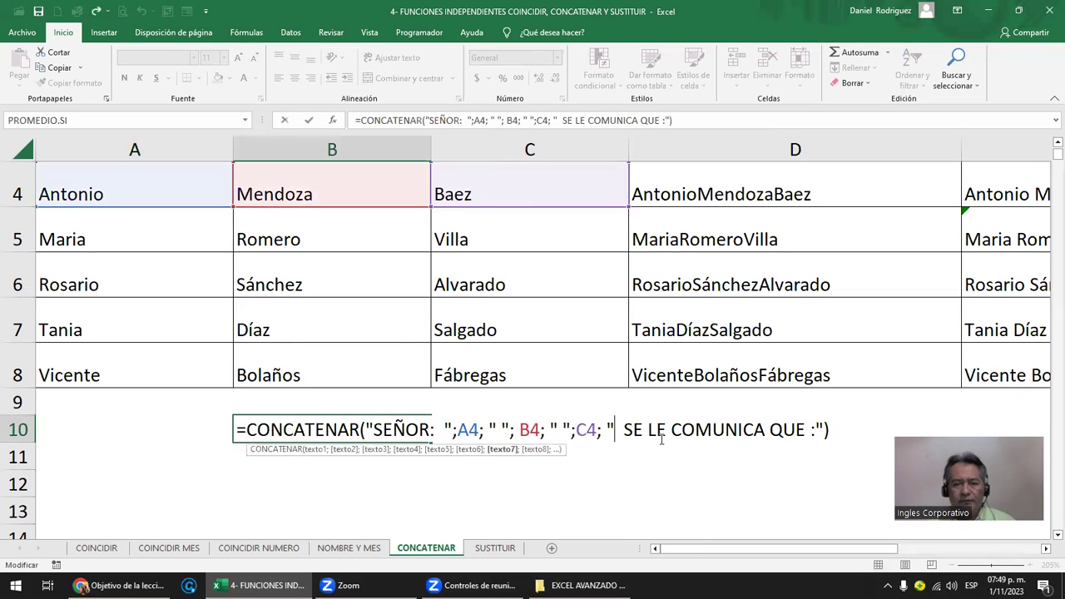
{"action": "type", "text": ","}
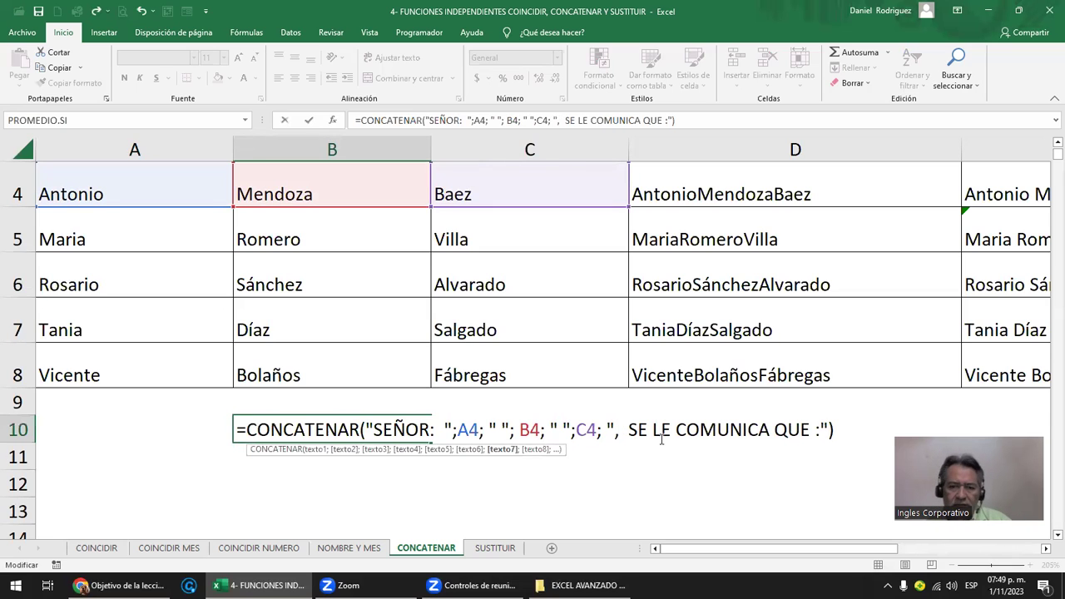
{"action": "key", "text": "Return"}
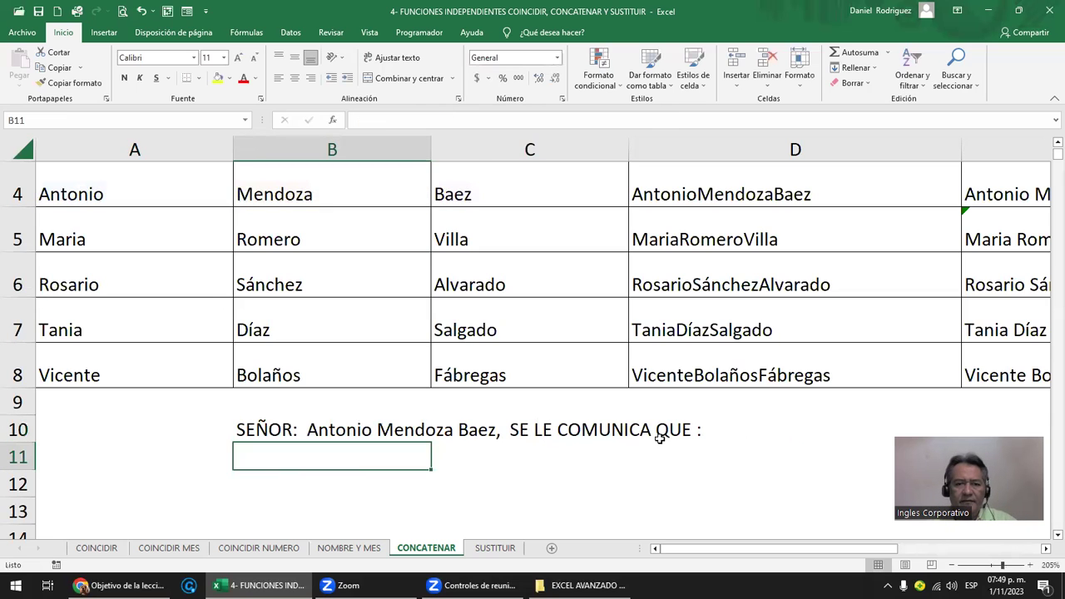
- Replace the comma at the start of the last text argument in the B10 formula with a semicolon
{"action": "key", "text": "Up"}
{"action": "key", "text": "F2"}
{"action": "key", "text": "Left"}
{"action": "key", "text": "Left"}
{"action": "key", "text": "Left"}
{"action": "key", "text": "ctrl+Left"}
{"action": "key", "text": "ctrl+Left"}
{"action": "key", "text": "ctrl+Left"}
{"action": "key", "text": "Left"}
{"action": "key", "text": "Left"}
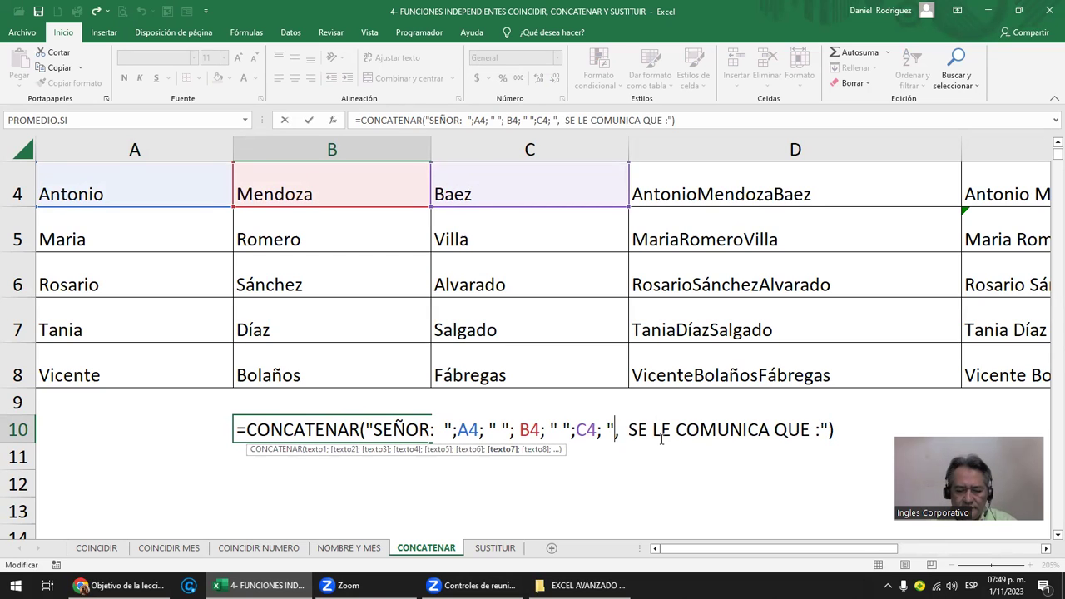
{"action": "key", "text": "Delete"}
{"action": "type", "text": ";"}
- Highlight the "; SE LE COMUNICA QUE :" text argument for review, and commit the B10 formula
{"action": "key", "text": "Left"}
{"action": "key", "text": "Left"}
{"action": "key", "text": "shift+Right"}
{"action": "key", "text": "shift+Right"}
{"action": "key", "text": "shift+Right"}
{"action": "key", "text": "shift+Right"}
{"action": "key", "text": "shift+Right"}
{"action": "key", "text": "shift+Right"}
{"action": "key", "text": "shift+Right"}
{"action": "key", "text": "shift+Right"}
{"action": "key", "text": "shift+Right"}
{"action": "key", "text": "shift+Right"}
{"action": "key", "text": "shift+Right"}
{"action": "key", "text": "shift+Right"}
{"action": "key", "text": "shift+Right"}
{"action": "key", "text": "shift+Right"}
{"action": "key", "text": "shift+Right"}
{"action": "key", "text": "shift+Right"}
{"action": "key", "text": "shift+Right"}
{"action": "key", "text": "shift+Right"}
{"action": "key", "text": "shift+Right"}
{"action": "key", "text": "shift+Right"}
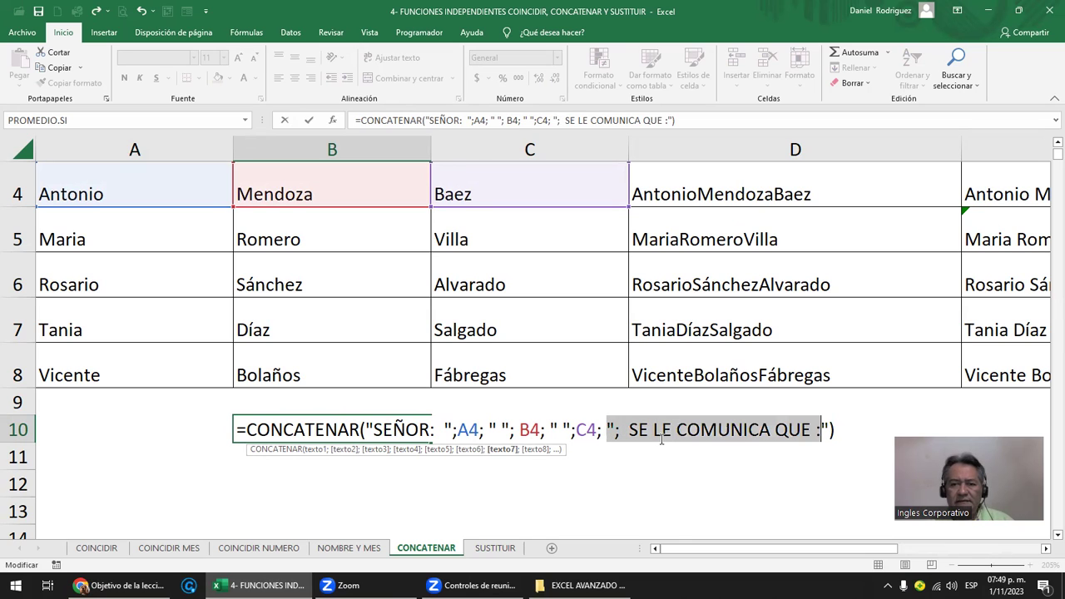
{"action": "key", "text": "Left"}
{"action": "key", "text": "Left"}
{"action": "key", "text": "Left"}
{"action": "key", "text": "Left"}
{"action": "key", "text": "Left"}
{"action": "key", "text": "Left"}
{"action": "key", "text": "Left"}
{"action": "key", "text": "Left"}
{"action": "key", "text": "Return"}
{"action": "key", "text": "Up"}
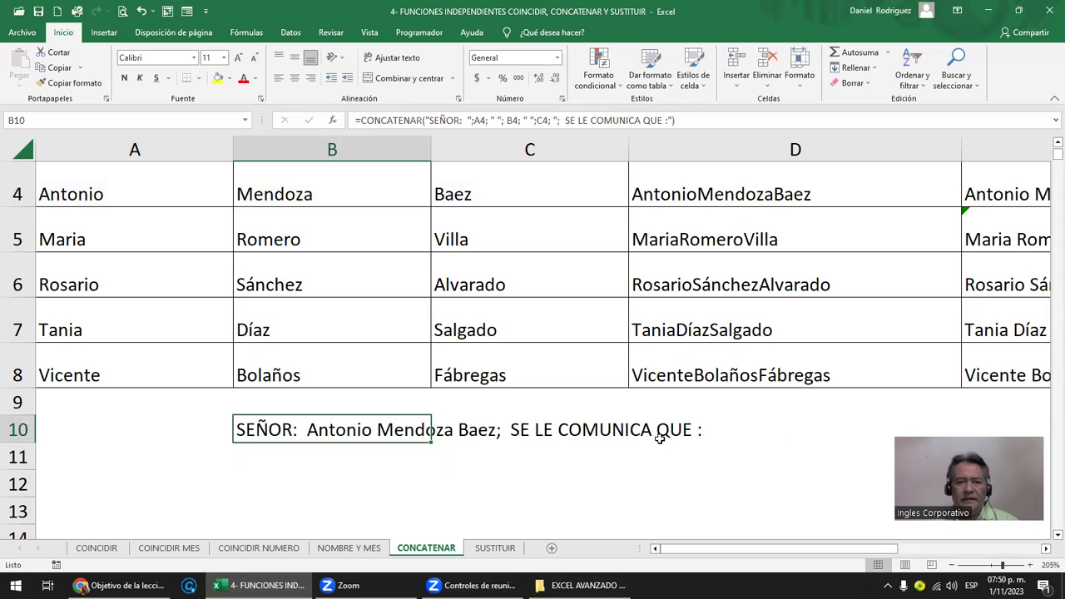
{"action": "left_click", "coordinate": [342, 491]}
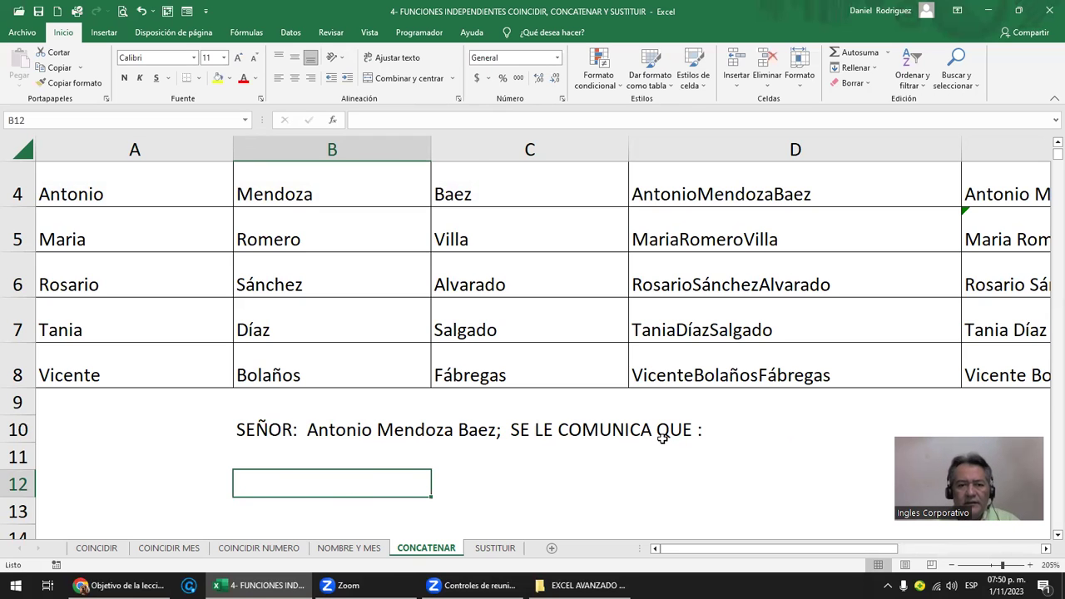
{"action": "scroll", "coordinate": [564, 444], "scroll_direction": "up", "scroll_amount": 1}
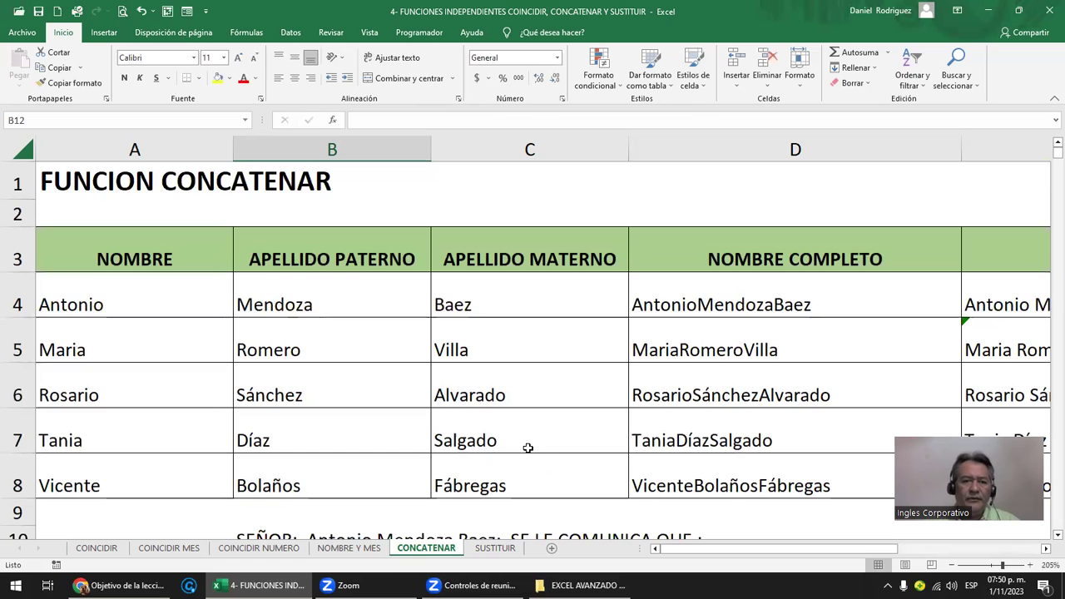
- Open the full-name formula in E5 for review, and return to B12 without changing it
{"action": "scroll", "coordinate": [550, 452], "scroll_direction": "down", "scroll_amount": 1}
{"action": "scroll", "coordinate": [649, 392], "scroll_direction": "down", "scroll_amount": 3, "text": "ctrl"}
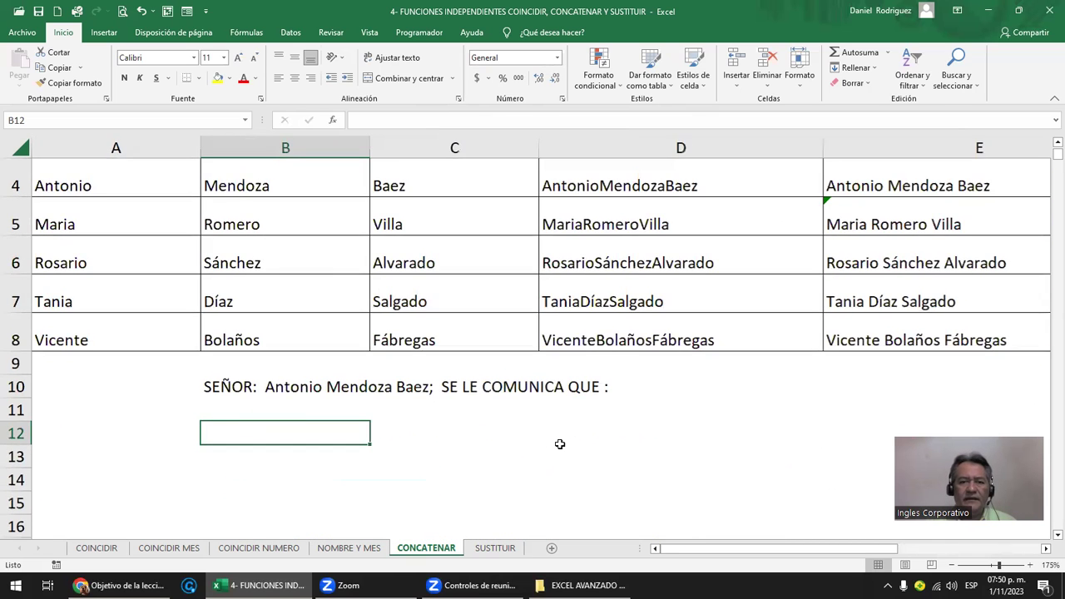
{"action": "double_click", "coordinate": [811, 252]}
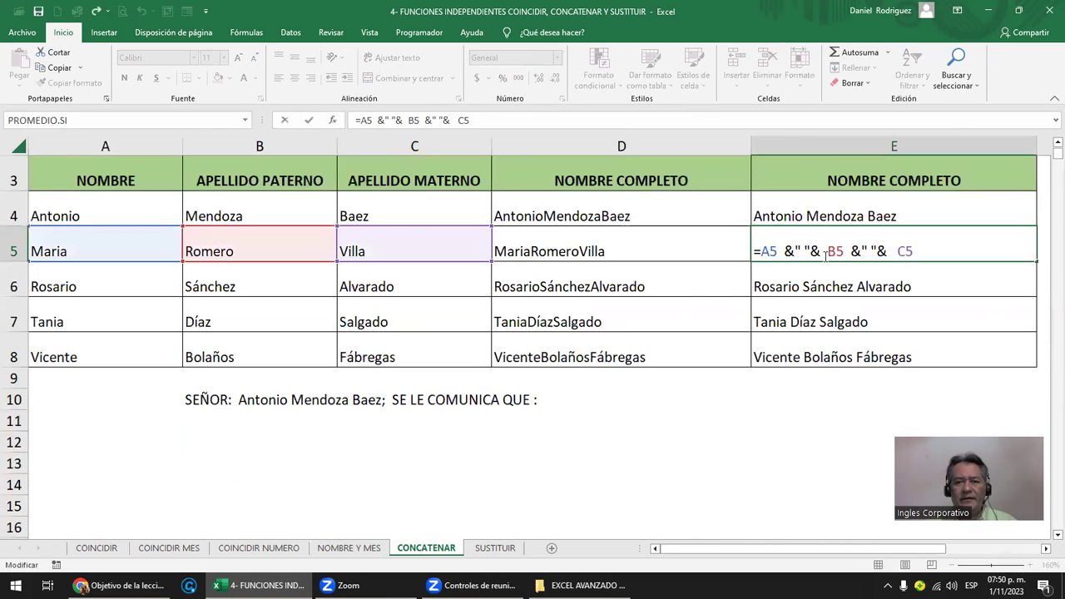
{"action": "left_click", "coordinate": [241, 439]}
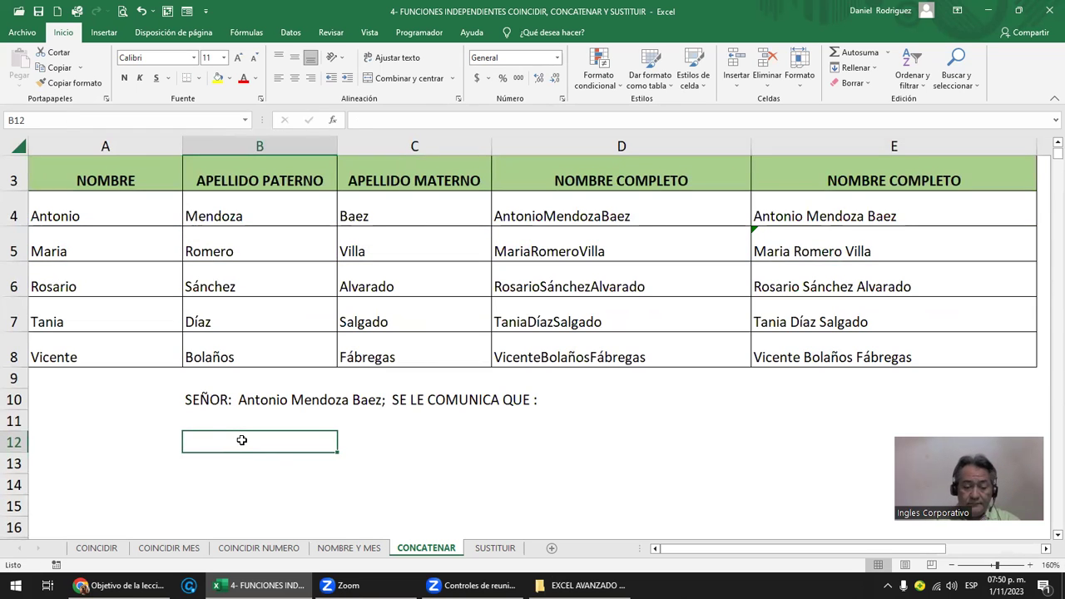
{"action": "type", "text": "=CONCA"}
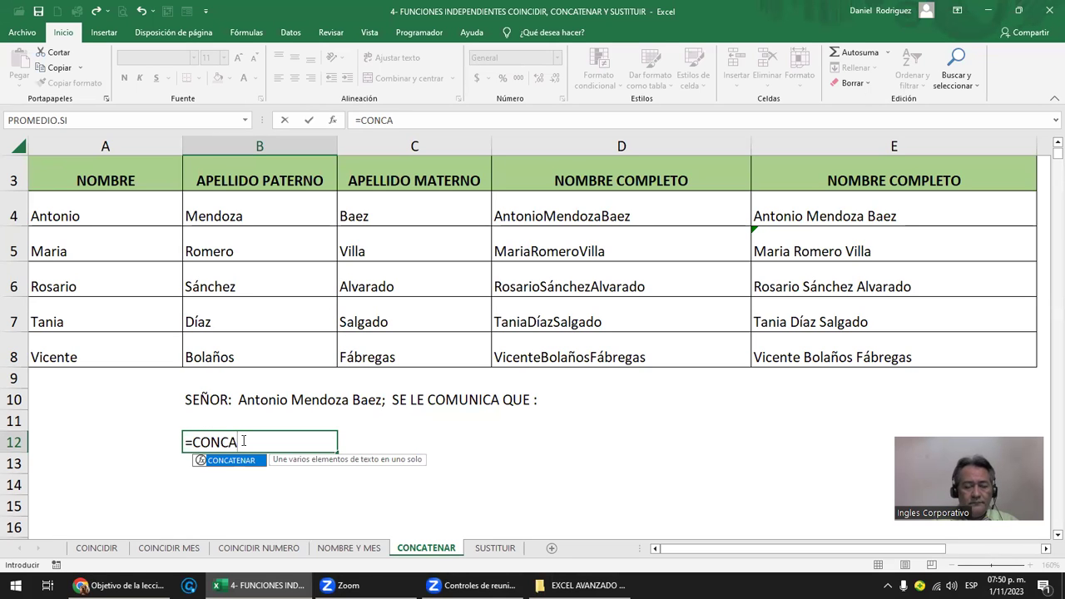
{"action": "type", "text": "T"}
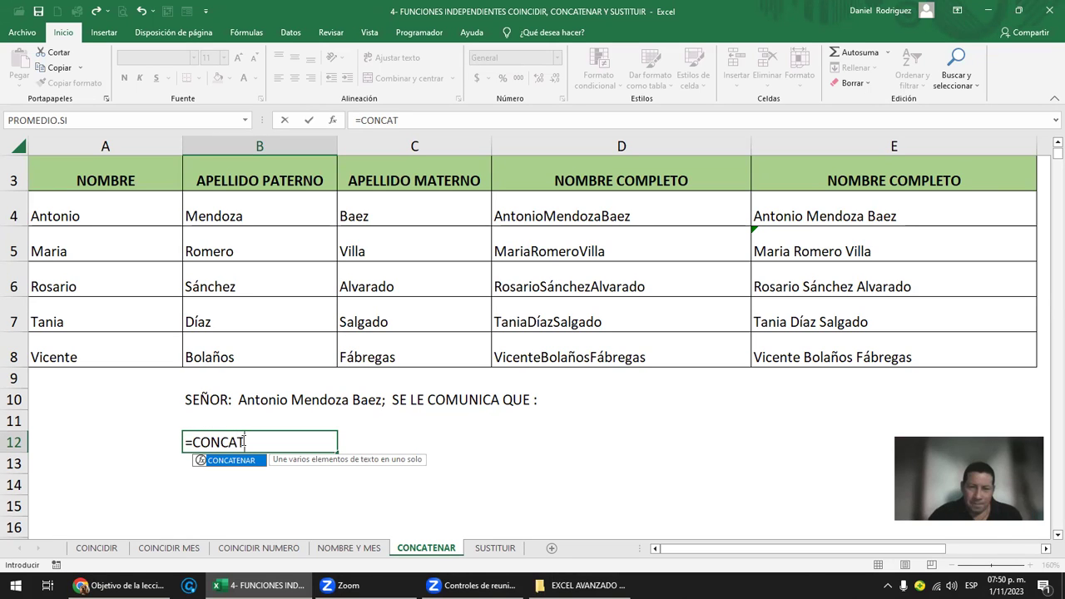
{"action": "key", "text": "BackSpace"}
{"action": "key", "text": "BackSpace"}
{"action": "key", "text": "BackSpace"}
{"action": "key", "text": "BackSpace"}
{"action": "key", "text": "BackSpace"}
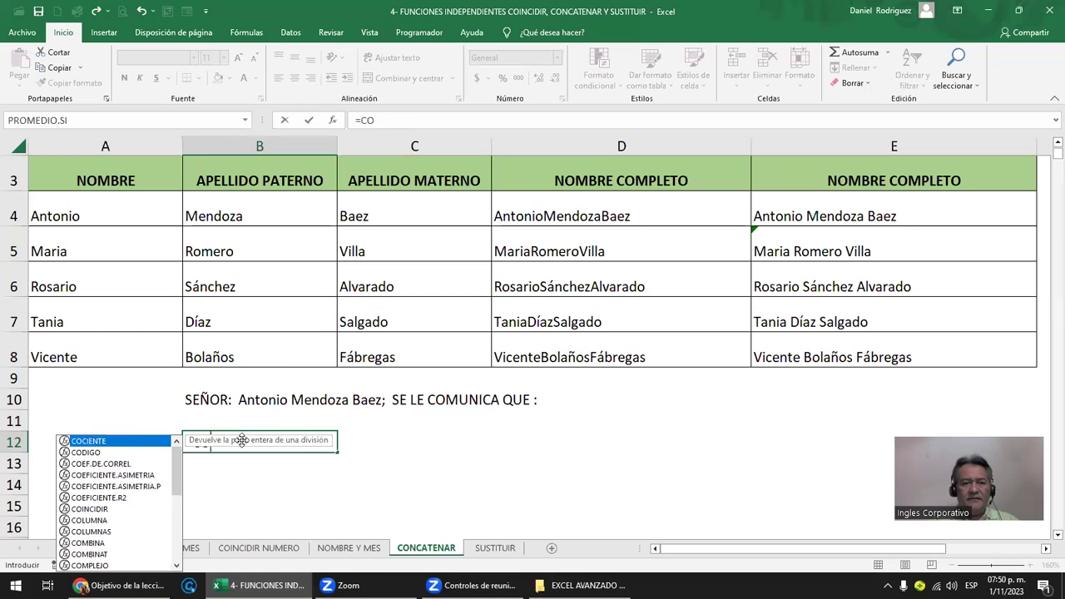
{"action": "key", "text": "BackSpace"}
{"action": "key", "text": "BackSpace"}
{"action": "key", "text": "Escape"}
{"action": "key", "text": "Return"}
{"action": "left_click", "coordinate": [241, 440]}
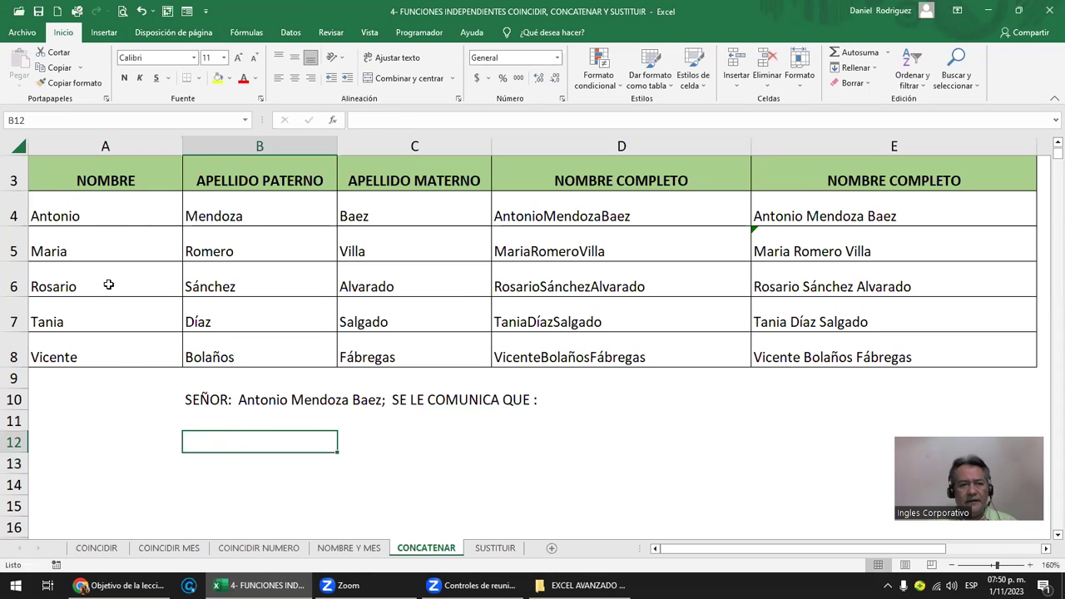
- Highlight the name and surname cells A4:C4 for review, and return to B12
{"action": "left_click", "coordinate": [90, 216]}
{"action": "left_click_drag", "start_coordinate": [90, 216], "coordinate": [421, 211]}
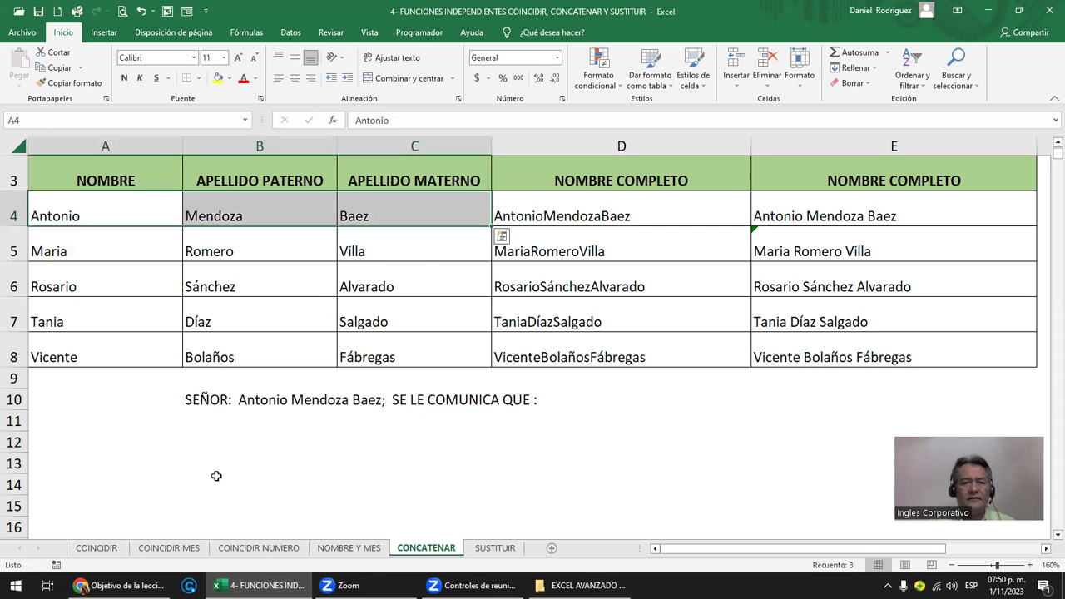
{"action": "left_click", "coordinate": [203, 445]}
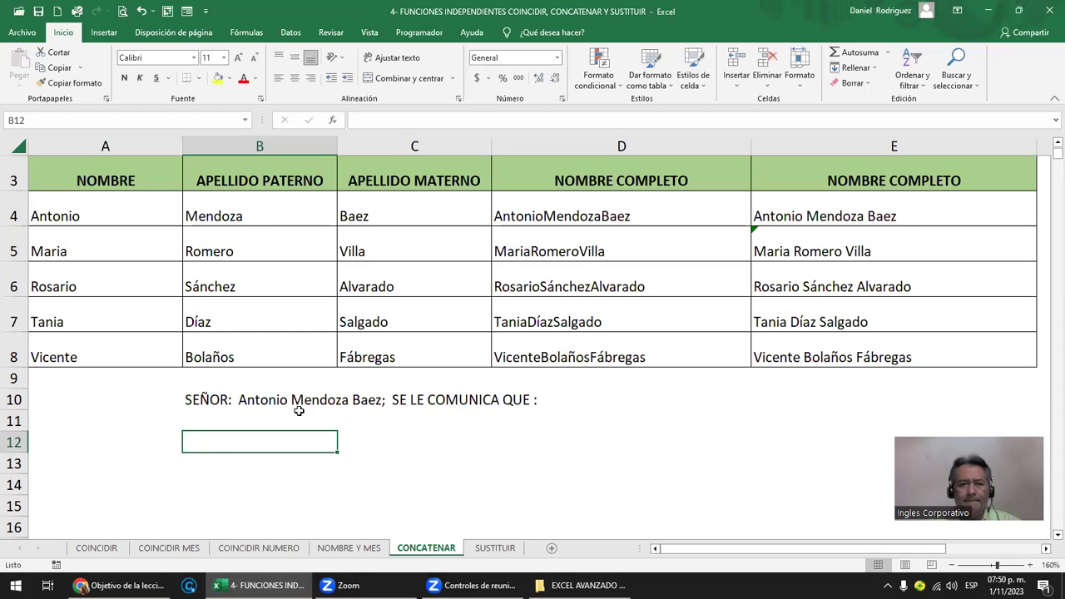
{"action": "scroll", "coordinate": [298, 337], "scroll_direction": "up", "scroll_amount": 1}
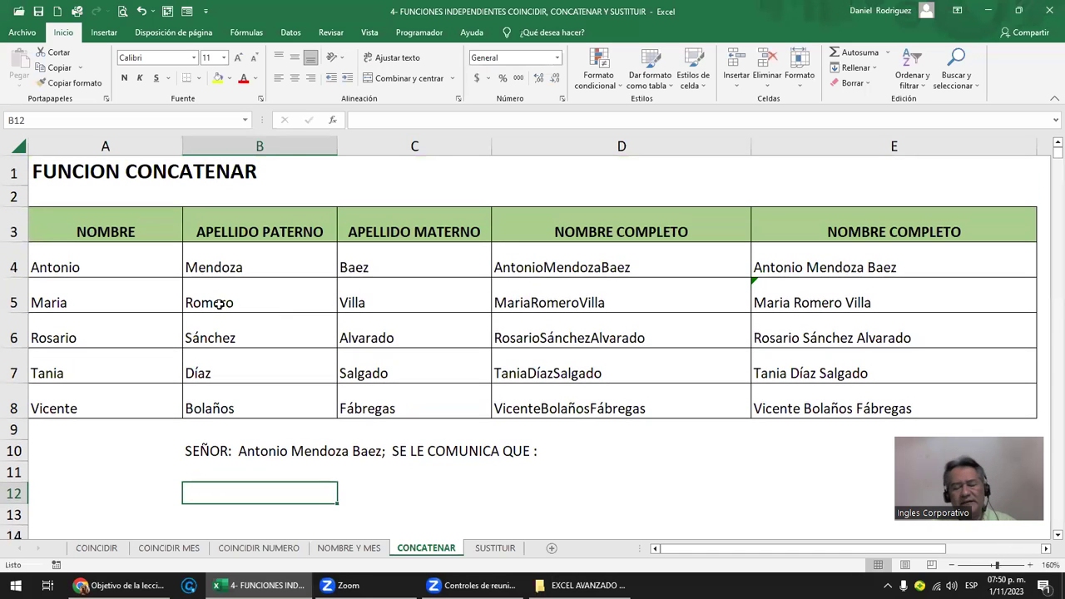
{"action": "scroll", "coordinate": [220, 304], "scroll_direction": "down", "scroll_amount": 1, "text": "ctrl"}
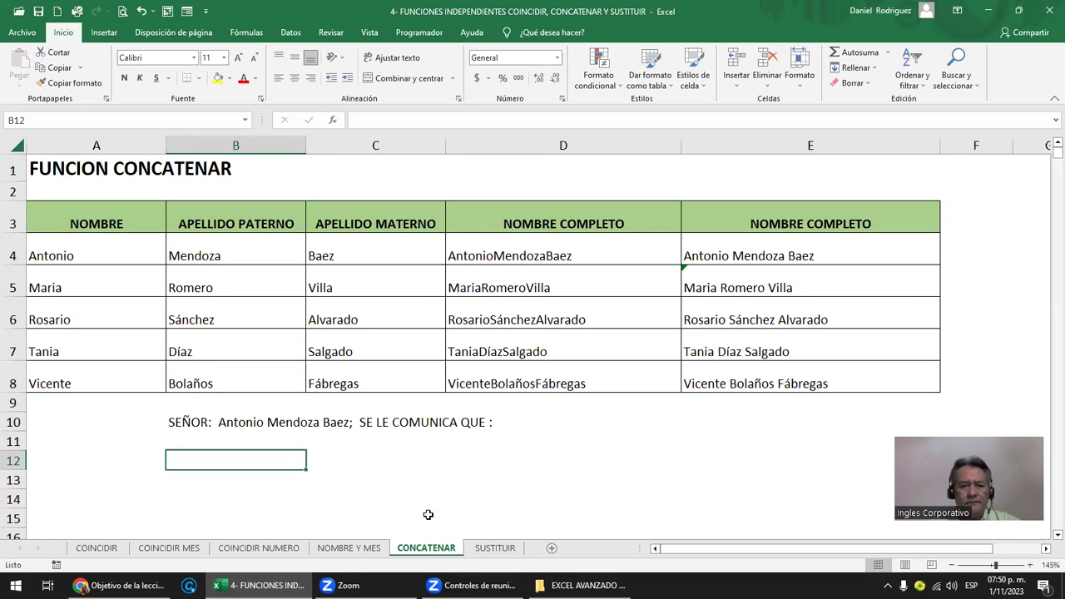
- Open the SUSTITUIR sheet and add a period at the end of the sentence in B8
{"action": "left_click", "coordinate": [496, 549]}
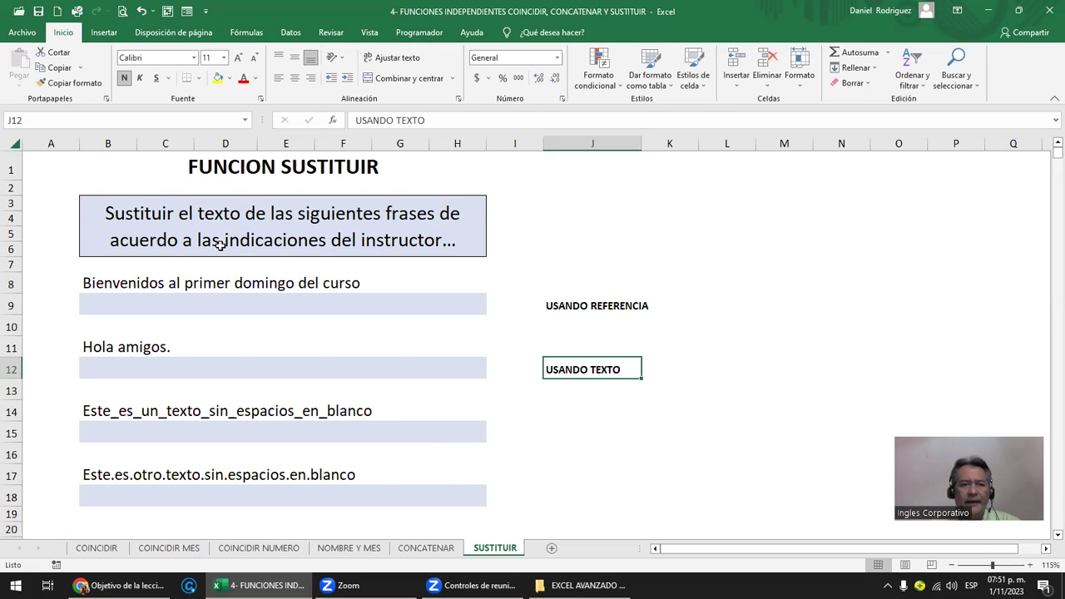
{"action": "left_click", "coordinate": [119, 283]}
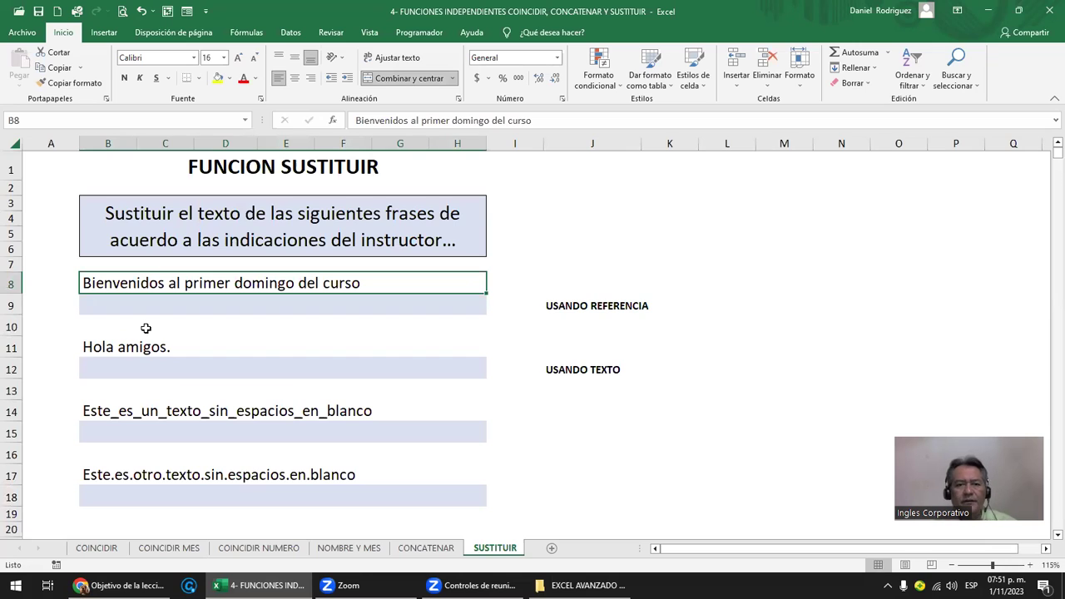
{"action": "key", "text": "F2"}
{"action": "type", "text": "."}
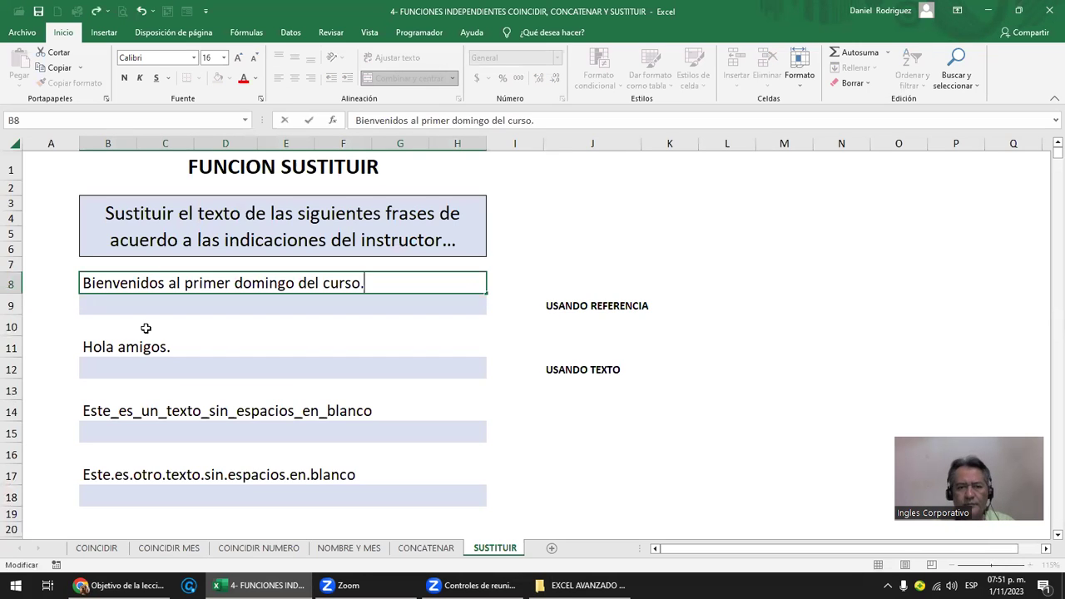
{"action": "key", "text": "Return"}
{"action": "key", "text": "Down"}
{"action": "key", "text": "Down"}
{"action": "key", "text": "Down"}
{"action": "key", "text": "Up"}
{"action": "key", "text": "Up"}
{"action": "key", "text": "Up"}
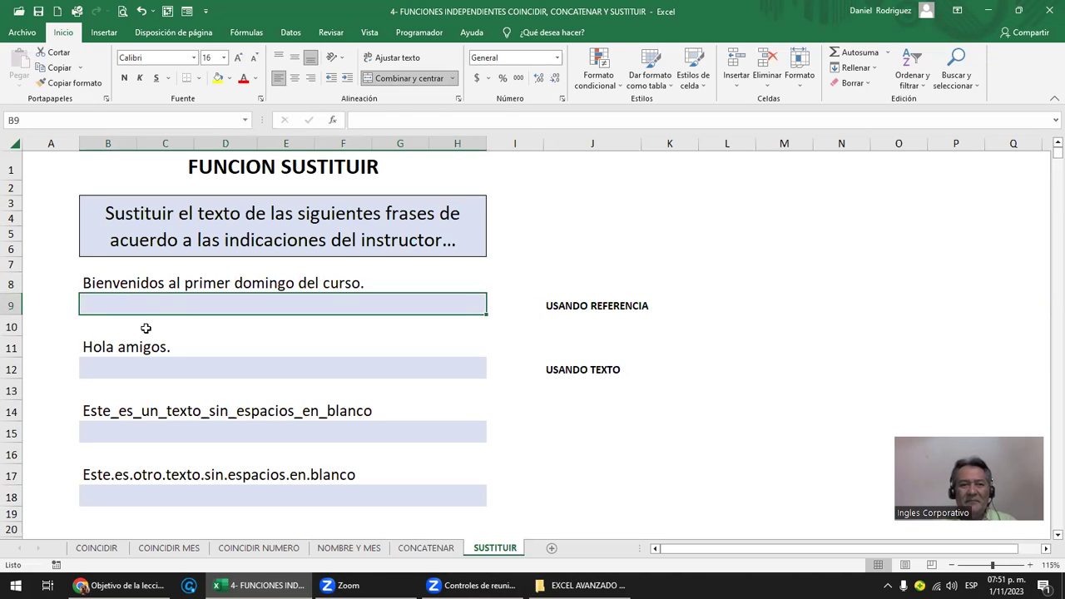
{"action": "key", "text": "Up"}
{"action": "key", "text": "Down"}
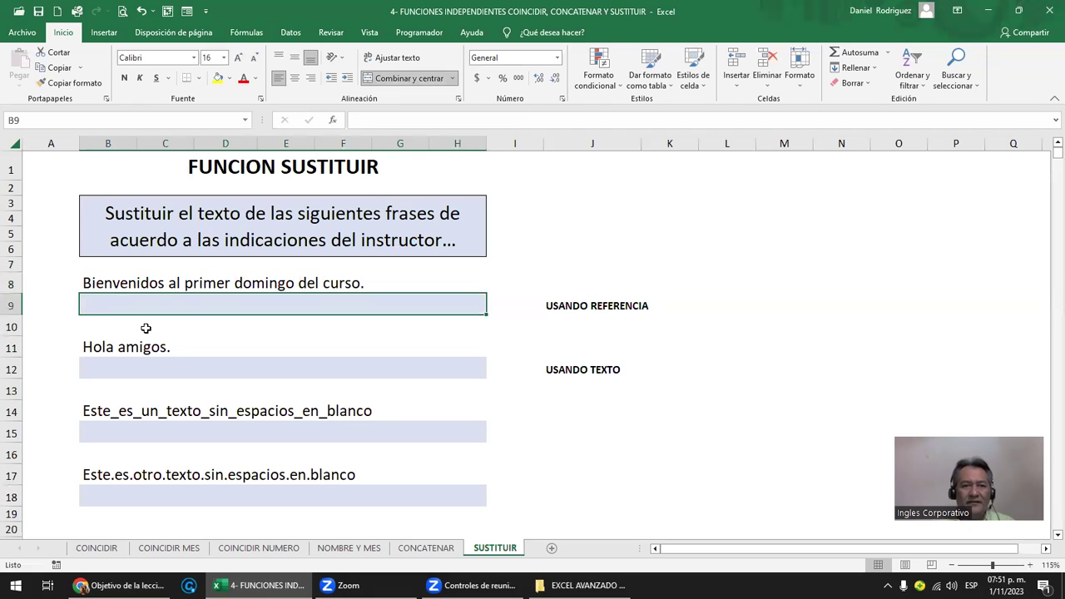
- Colour only the word "domingo" in the B8 sentence red
{"action": "double_click", "coordinate": [238, 281]}
{"action": "left_click_drag", "start_coordinate": [235, 281], "coordinate": [294, 283]}
{"action": "left_click", "coordinate": [244, 83]}
{"action": "left_click", "coordinate": [173, 306]}
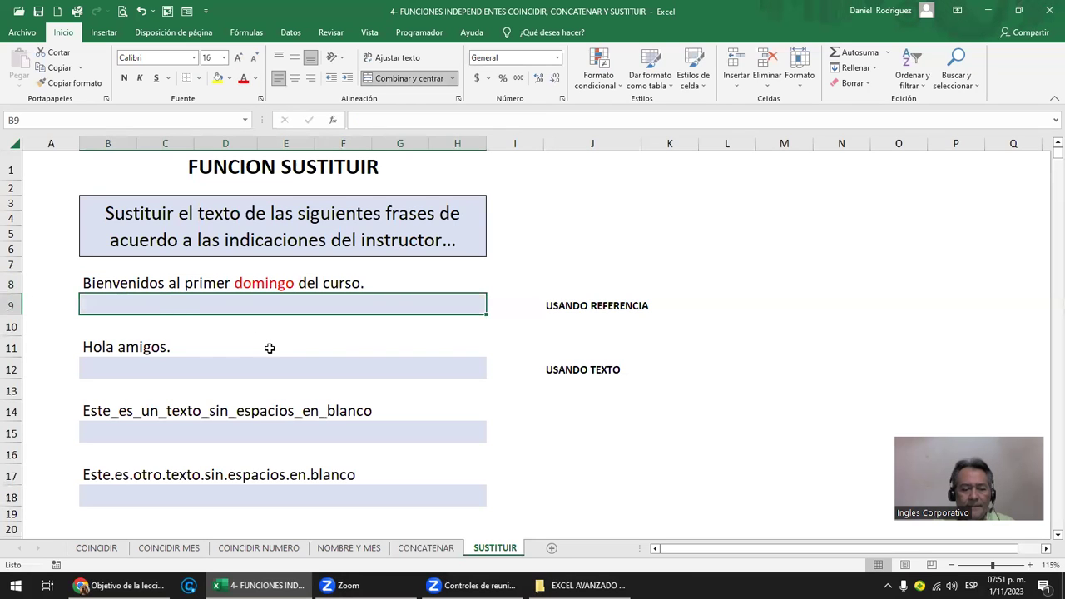
- Enter the formula =SUSTITUIR(B8;"domingo";"Lunes") in B9 to replace the weekday in the B8 sentence
{"action": "type", "text": "="}
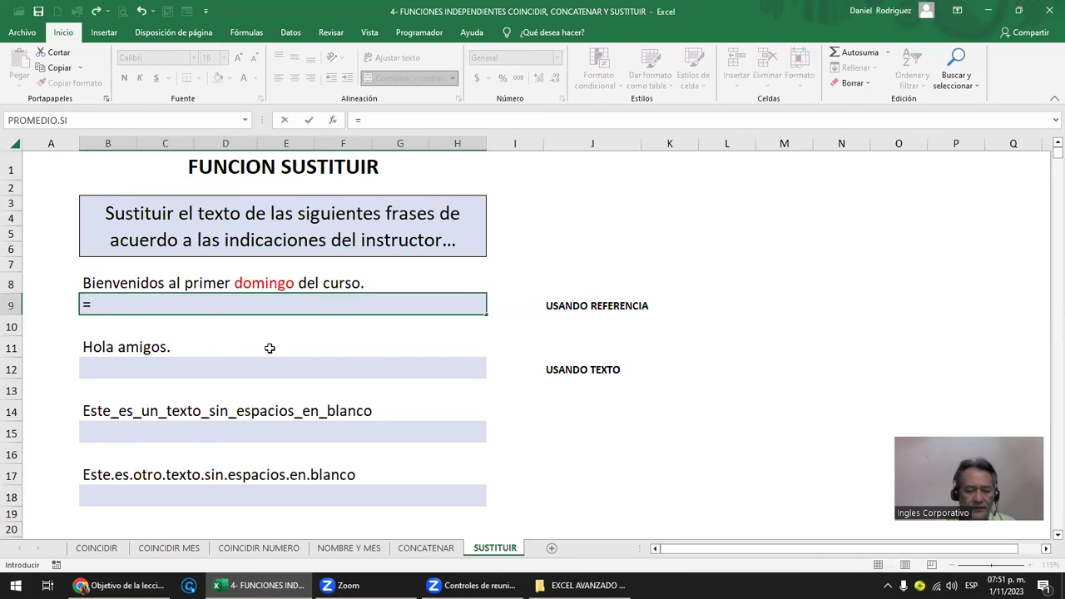
{"action": "type", "text": "SUS"}
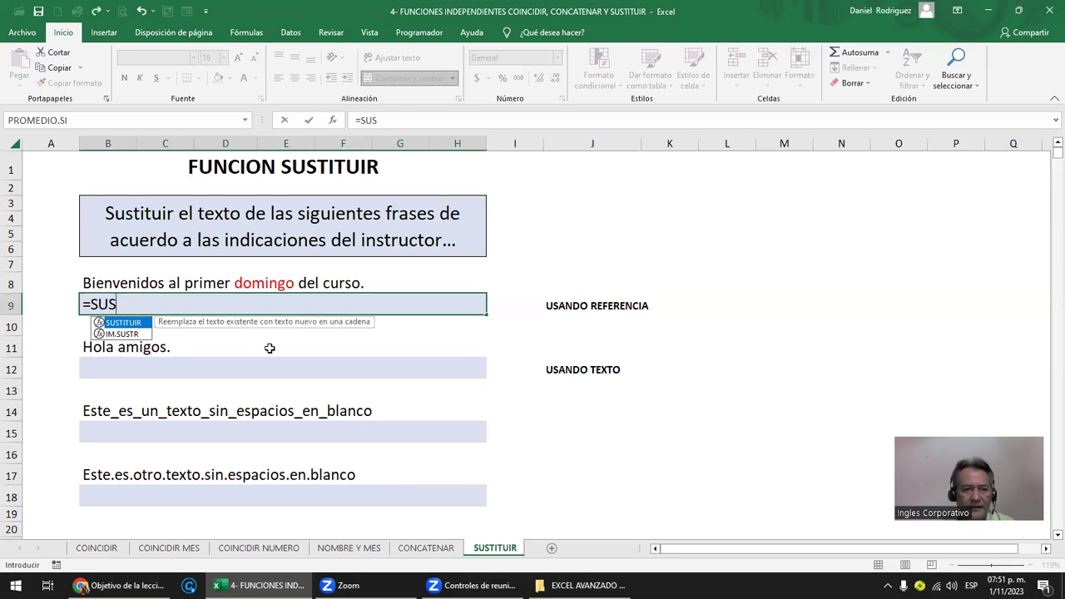
{"action": "key", "text": "Tab"}
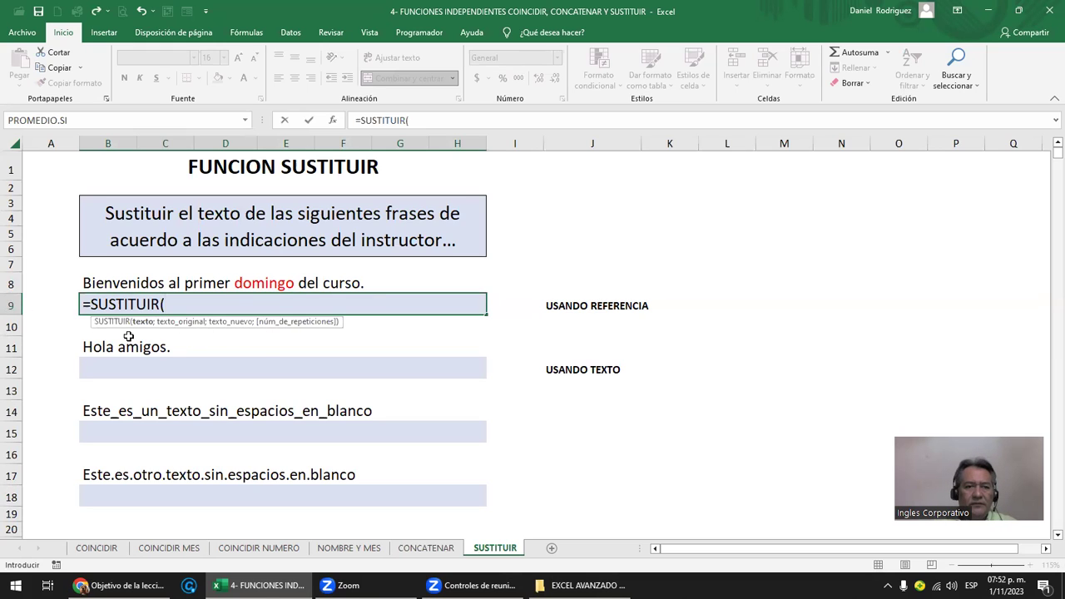
{"action": "left_click", "coordinate": [113, 283]}
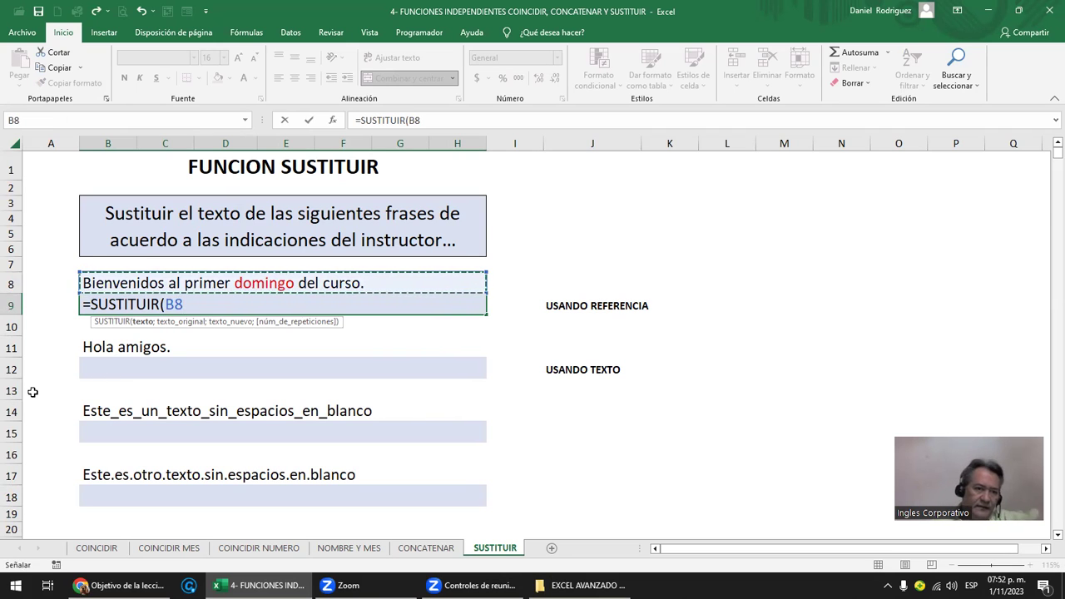
{"action": "type", "text": ";"}
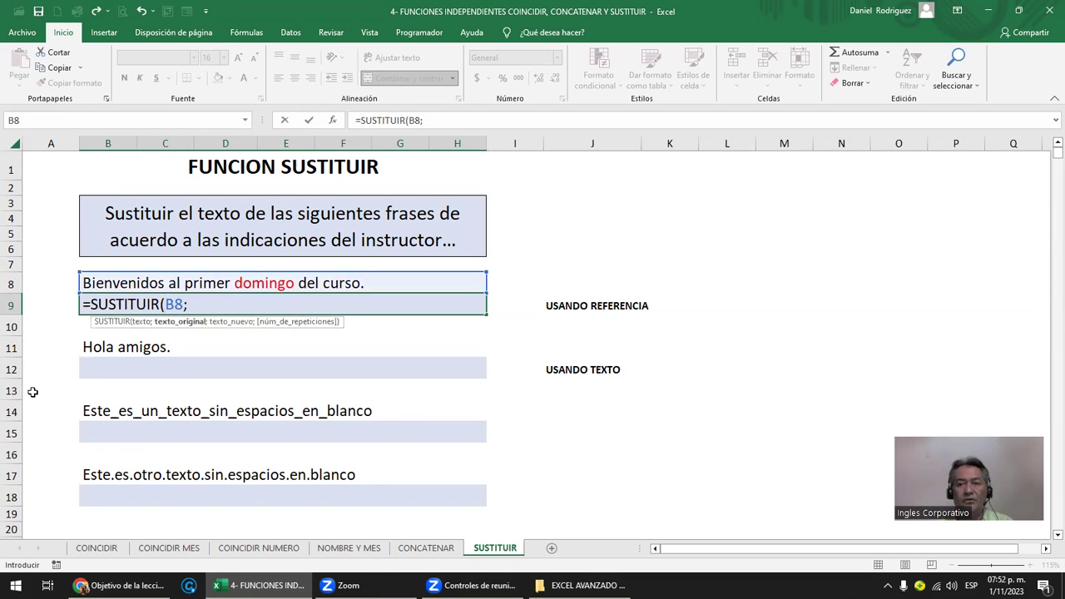
{"action": "type", "text": "\""}
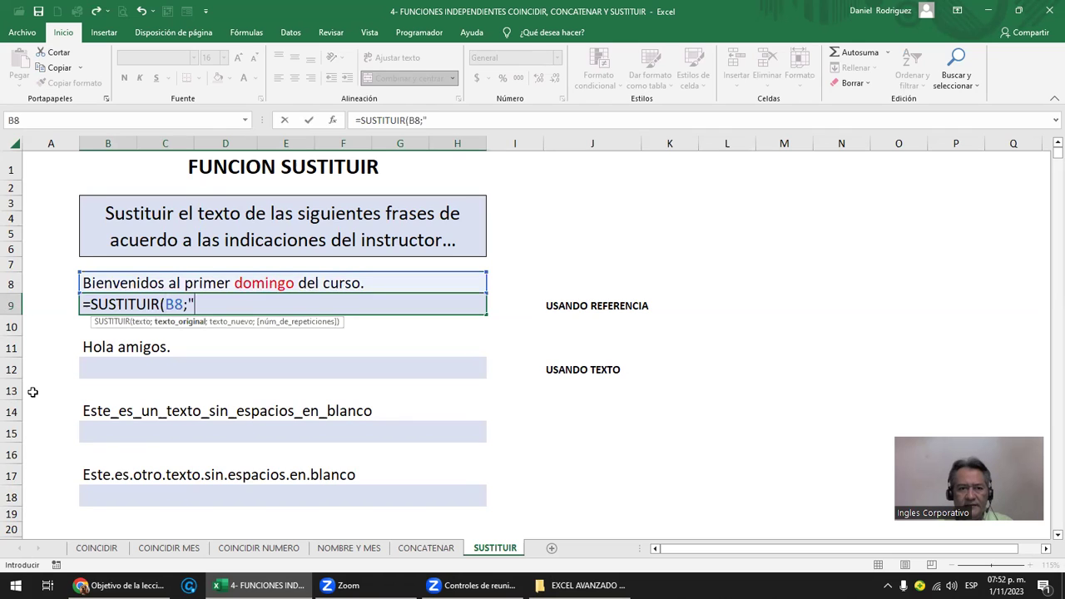
{"action": "type", "text": "D"}
{"action": "key", "text": "BackSpace"}
{"action": "type", "text": "domingo\""}
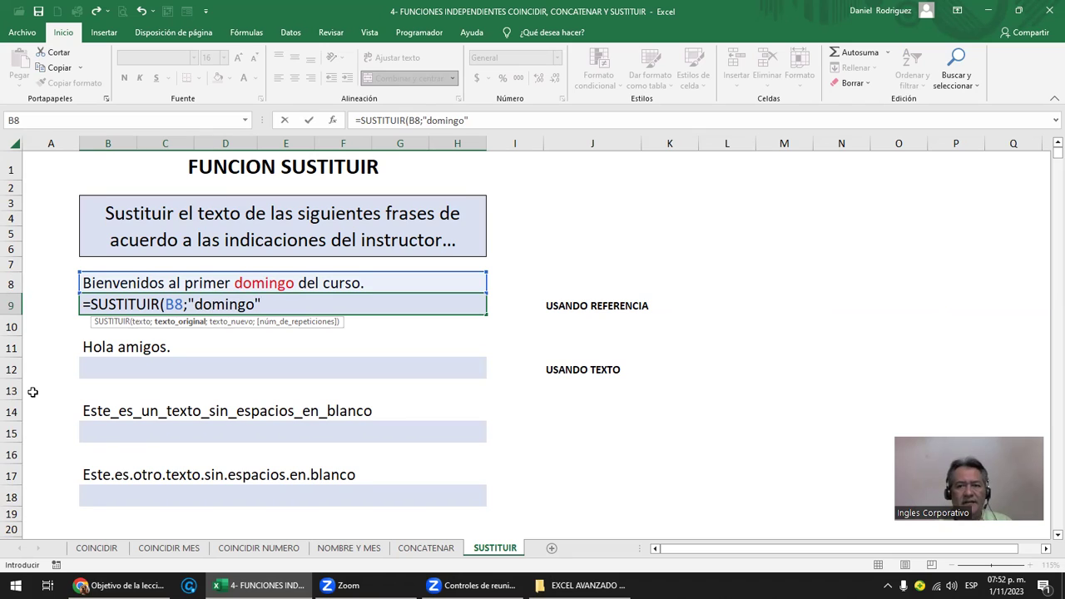
{"action": "type", "text": ";"}
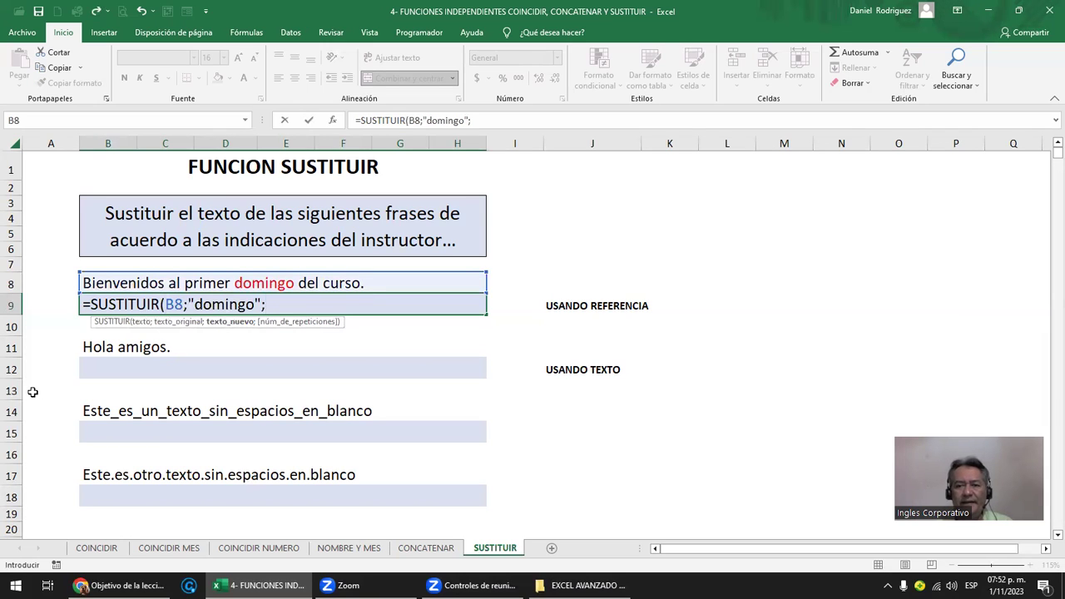
{"action": "type", "text": "\"Lunes\")"}
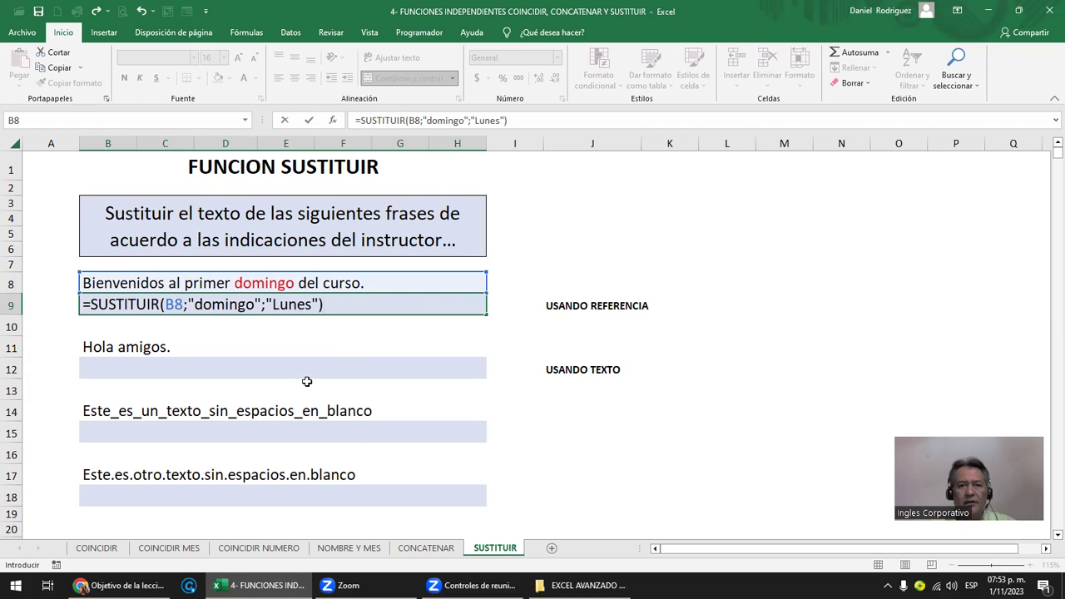
{"action": "key", "text": "Return"}
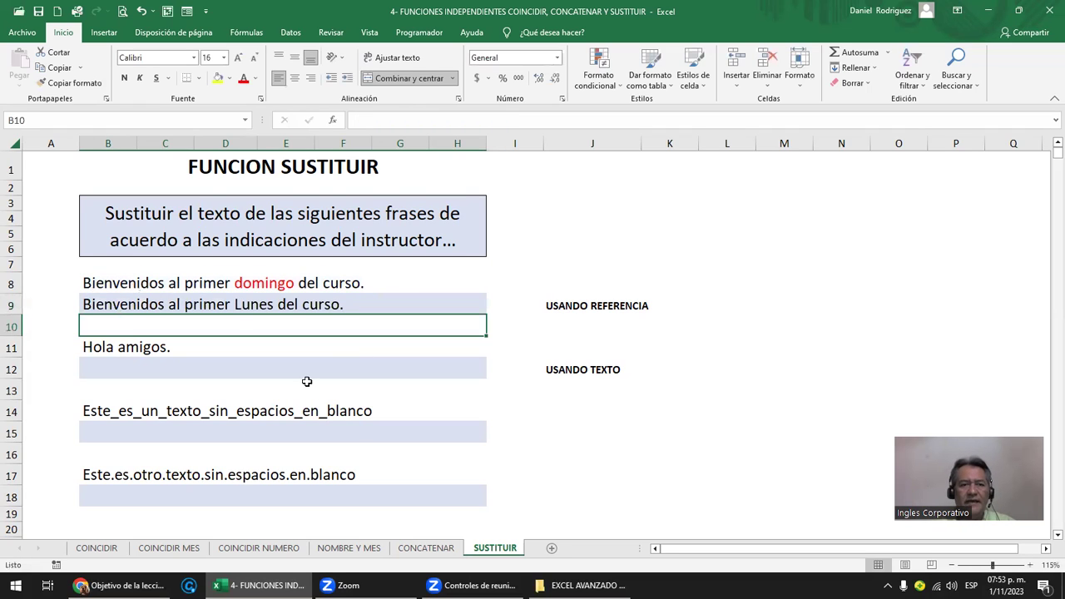
- Open the SUSTITUIR formula in B9 for review and close it unchanged
{"action": "key", "text": "Up"}
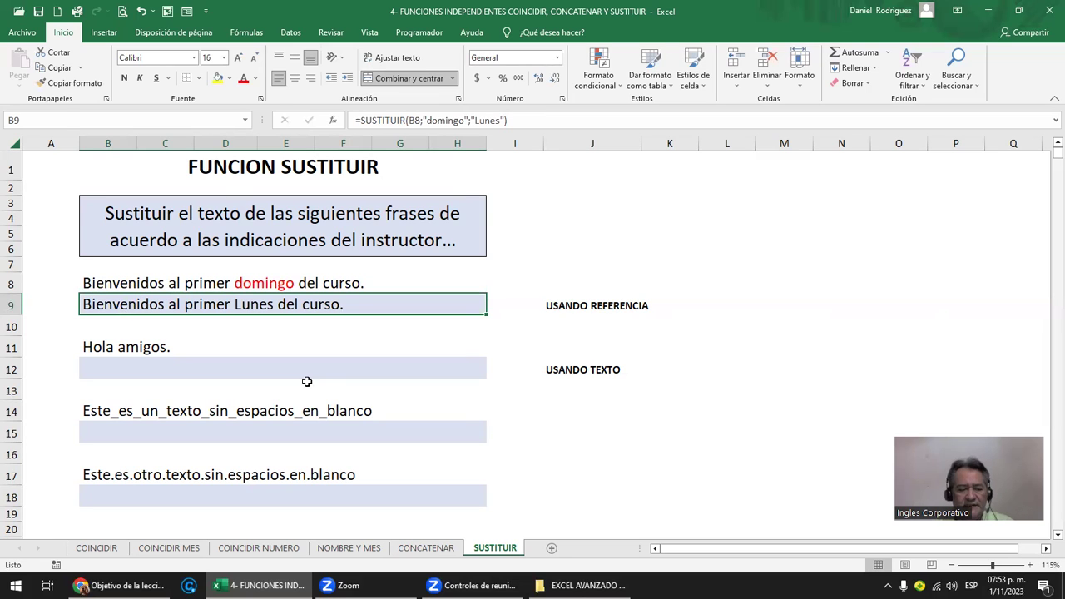
{"action": "key", "text": "F2"}
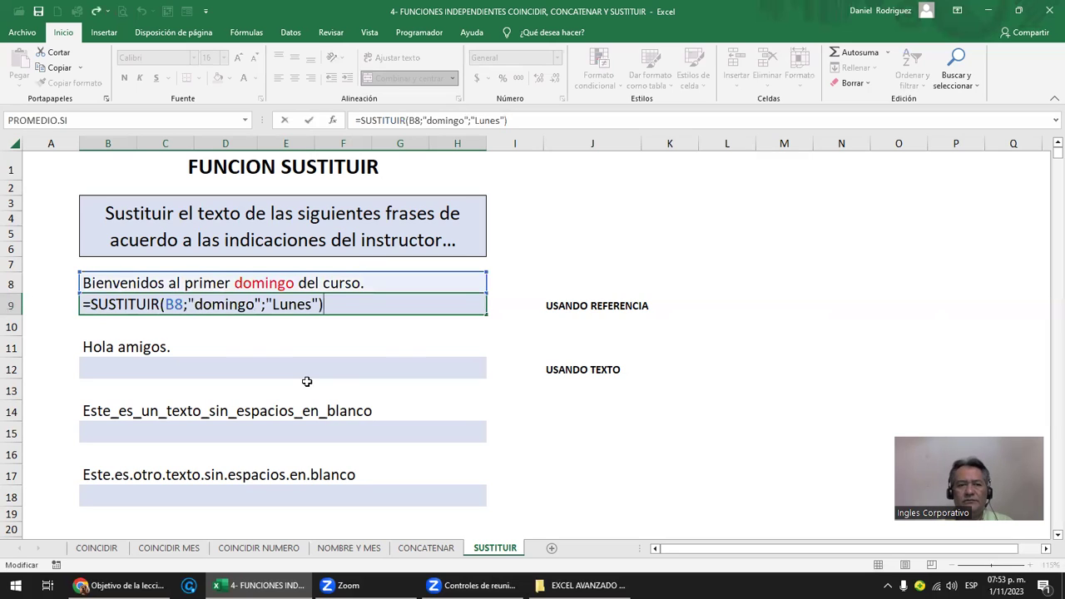
{"action": "key", "text": "Return"}
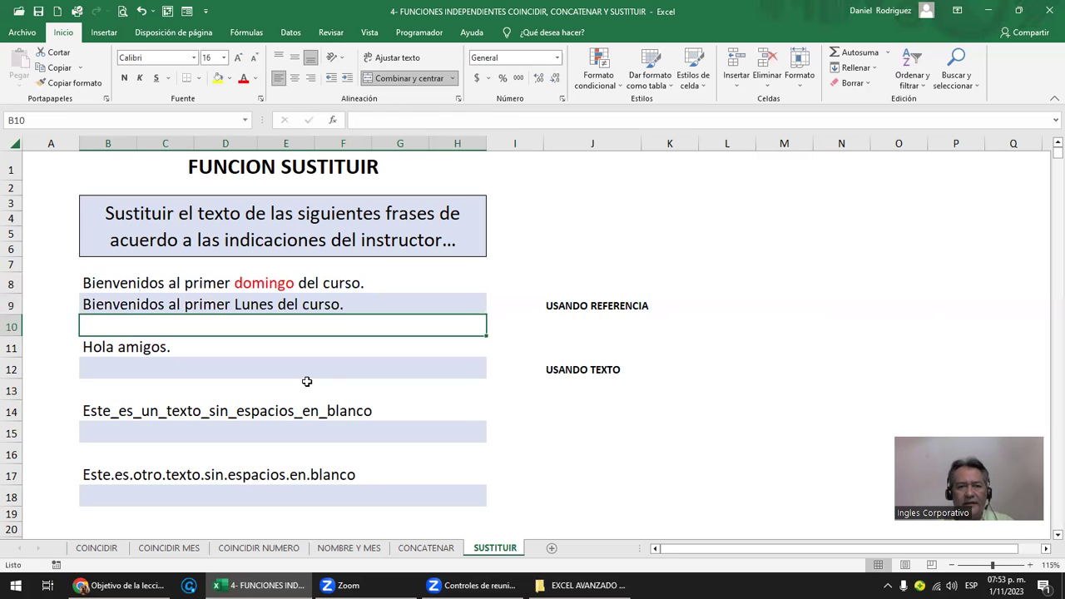
- Check the "USANDO REFERENCIA" label in J9, and return to B9
{"action": "key", "text": "Up"}
{"action": "key", "text": "Right"}
{"action": "key", "text": "Right"}
{"action": "key", "text": "F2"}
{"action": "key", "text": "Escape"}
{"action": "key", "text": "Left"}
{"action": "key", "text": "Left"}
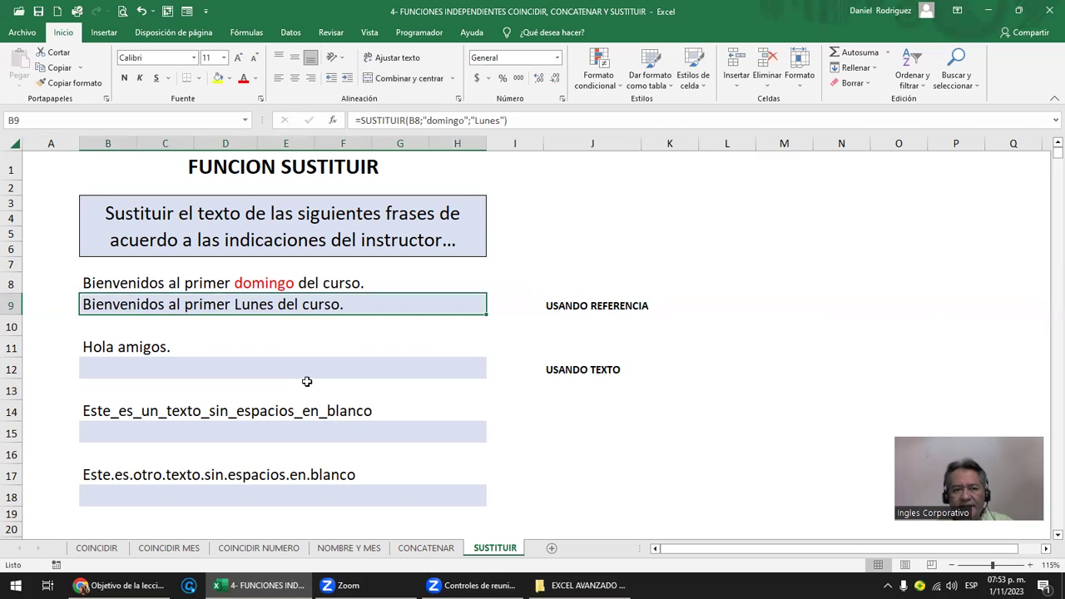
- Highlight the B8 reference in the B9 formula for review, and point out the "USANDO TEXTO" label in J12
{"action": "key", "text": "F2"}
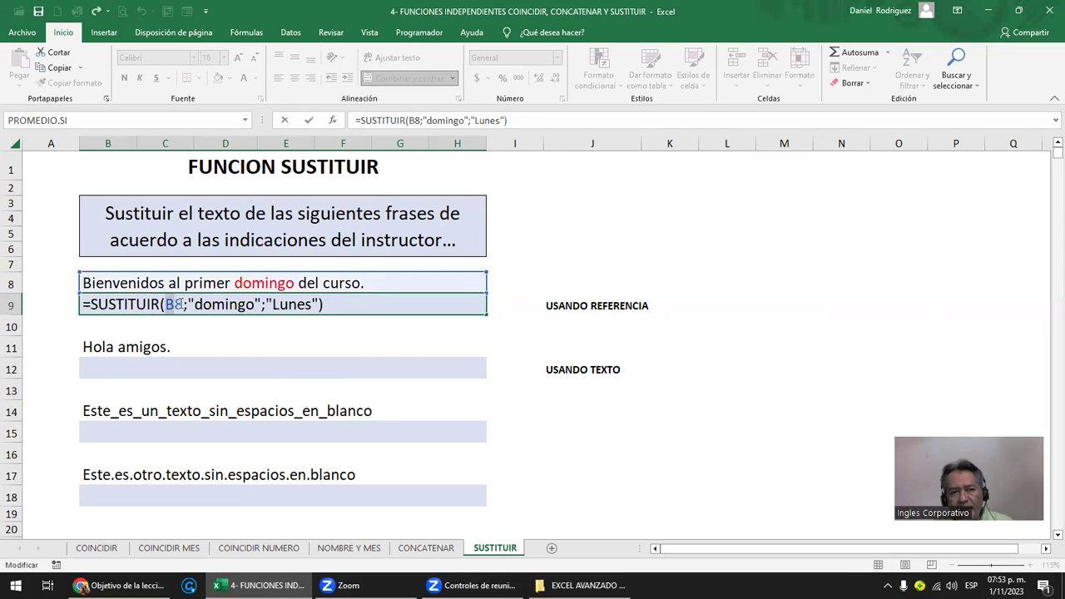
{"action": "double_click", "coordinate": [174, 305]}
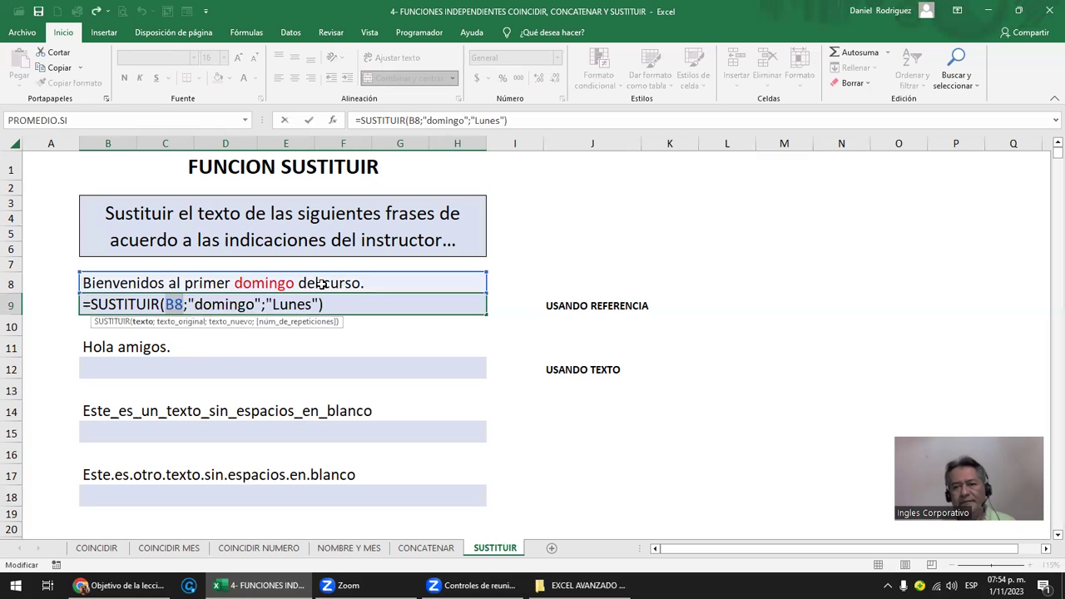
{"action": "key", "text": "Return"}
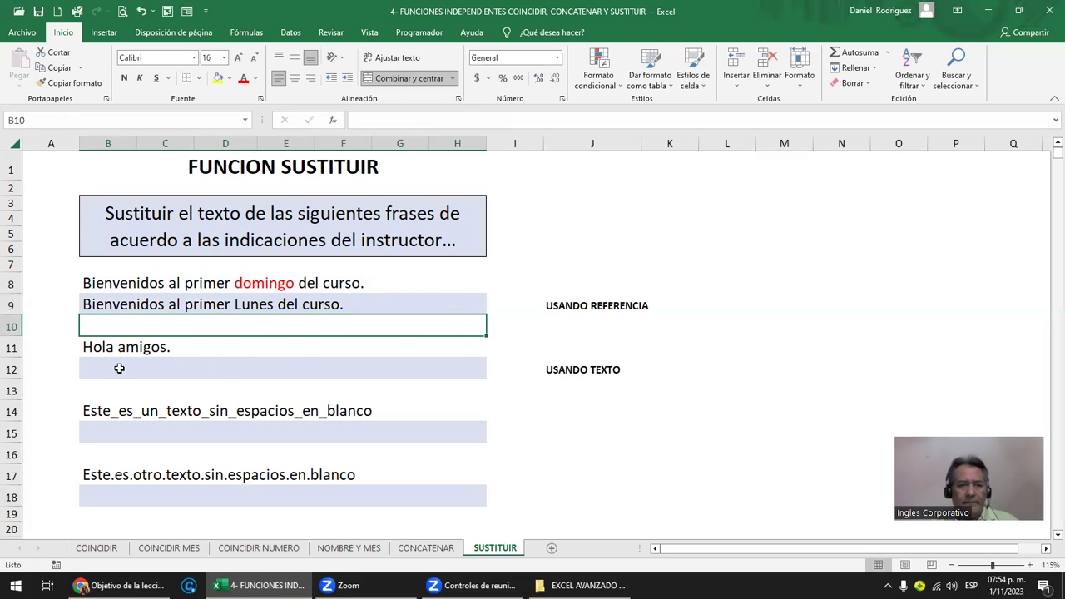
{"action": "left_click", "coordinate": [568, 373]}
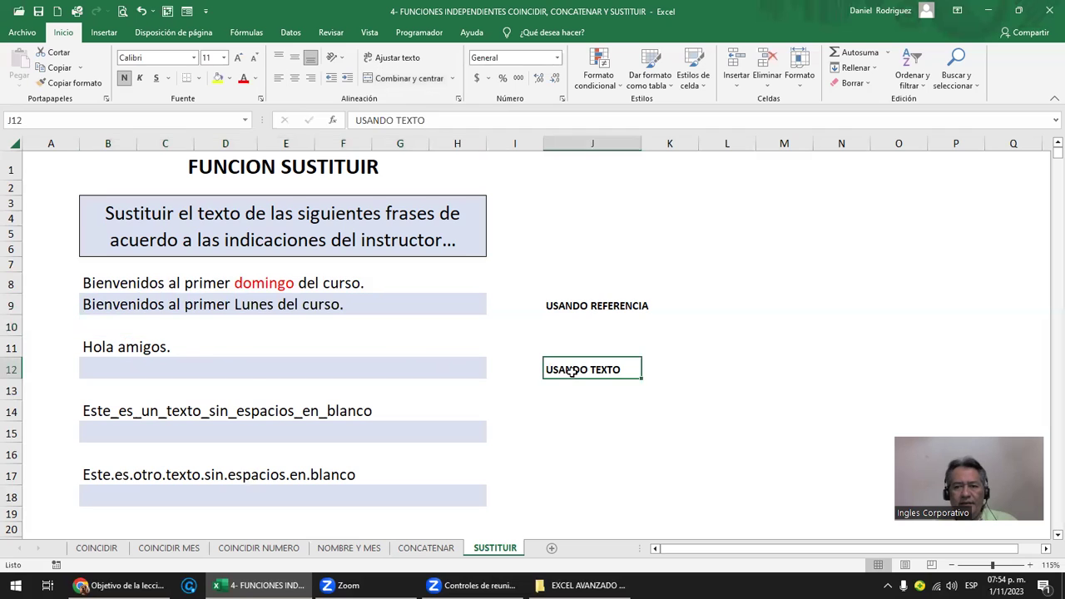
- Begin a SUSTITUIR formula in B12 with the literal text "Hola amigos" as its first argument
{"action": "left_click", "coordinate": [184, 363]}
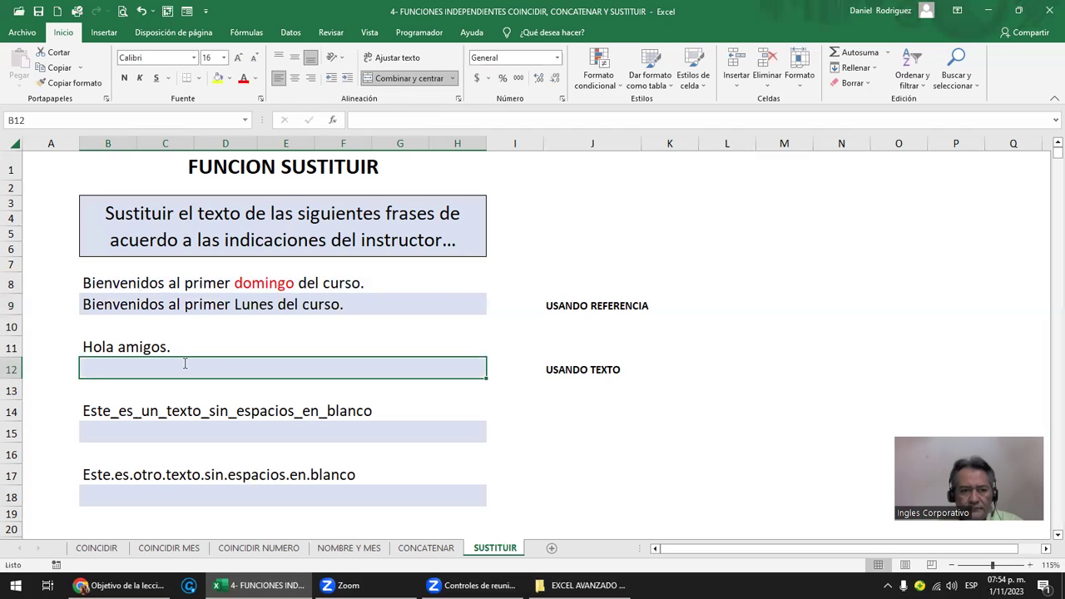
{"action": "type", "text": "=sus"}
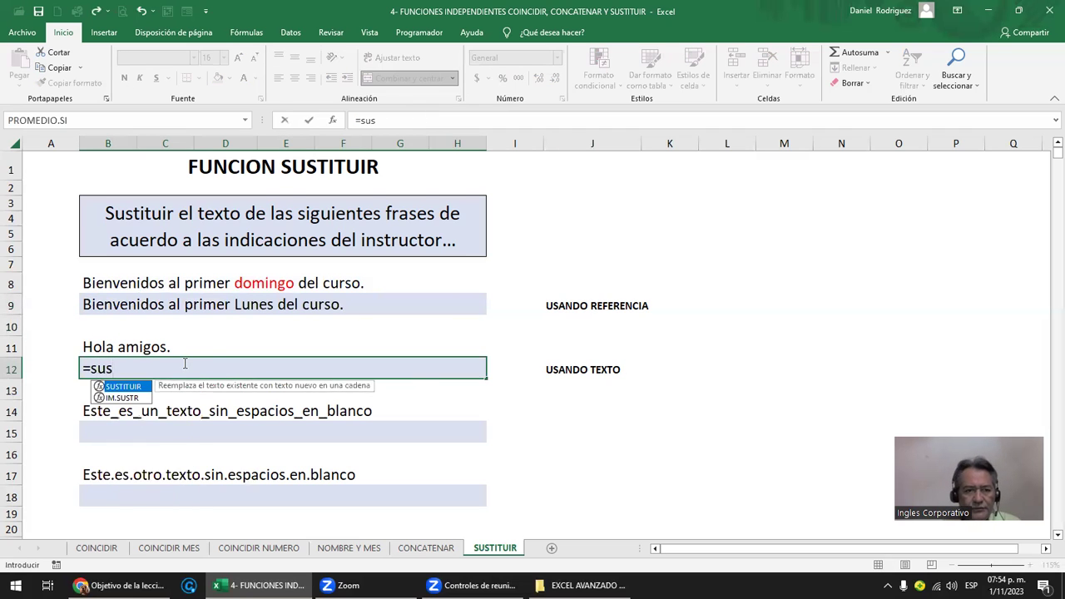
{"action": "key", "text": "Tab"}
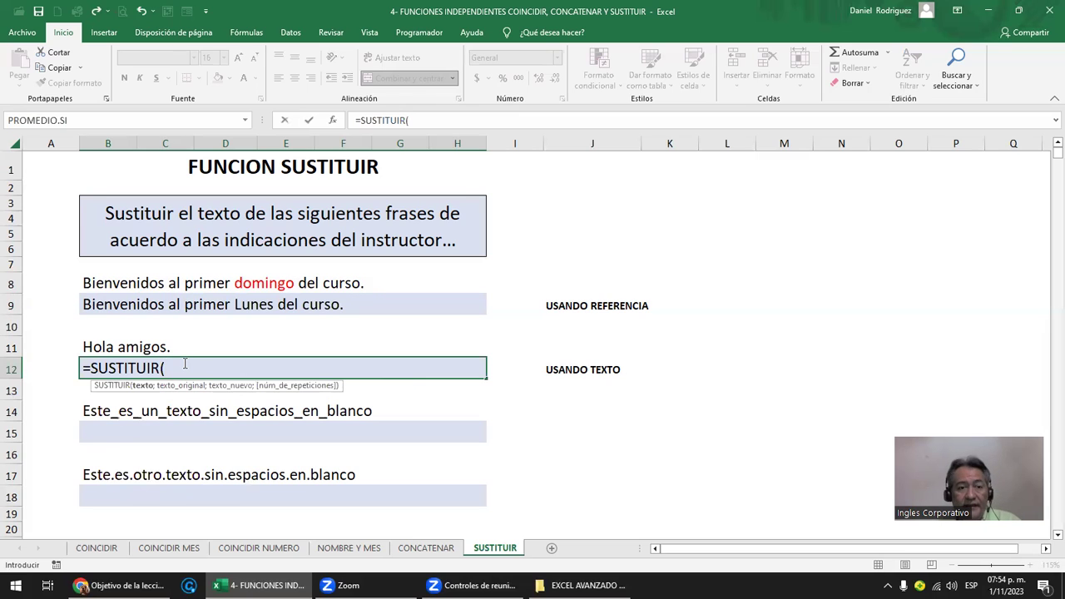
{"action": "type", "text": "\""}
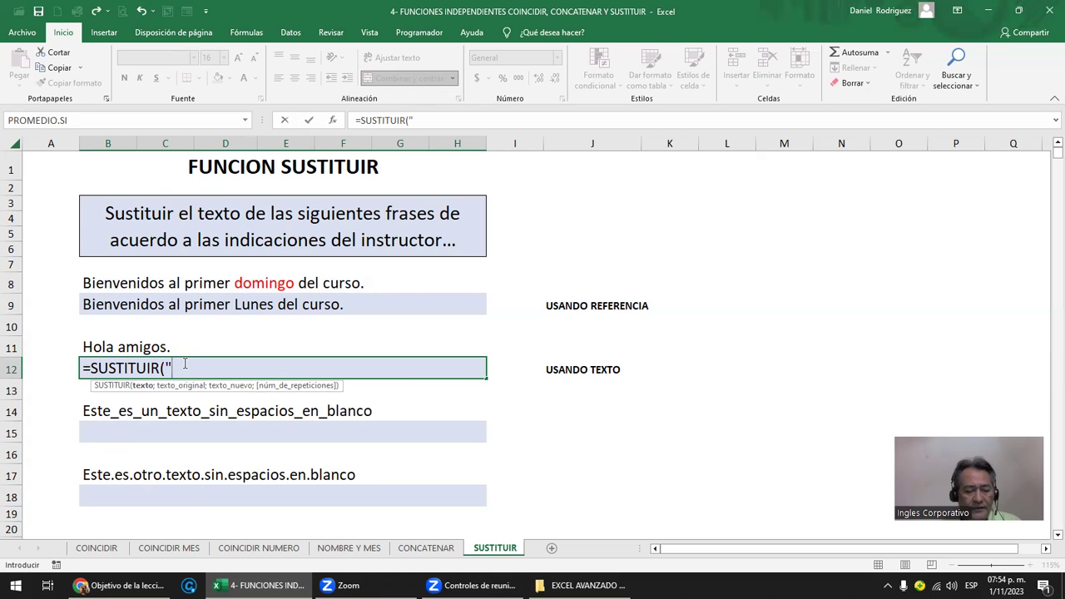
{"action": "type", "text": "ha"}
{"action": "key", "text": "BackSpace"}
{"action": "key", "text": "BackSpace"}
{"action": "type", "text": "Hola"}
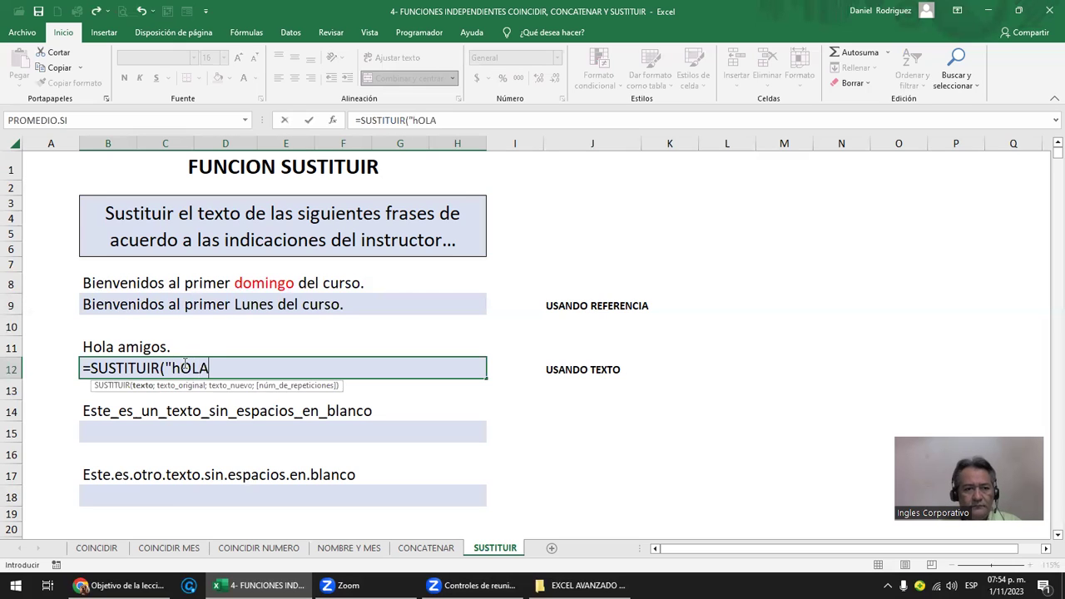
{"action": "type", "text": " amih"}
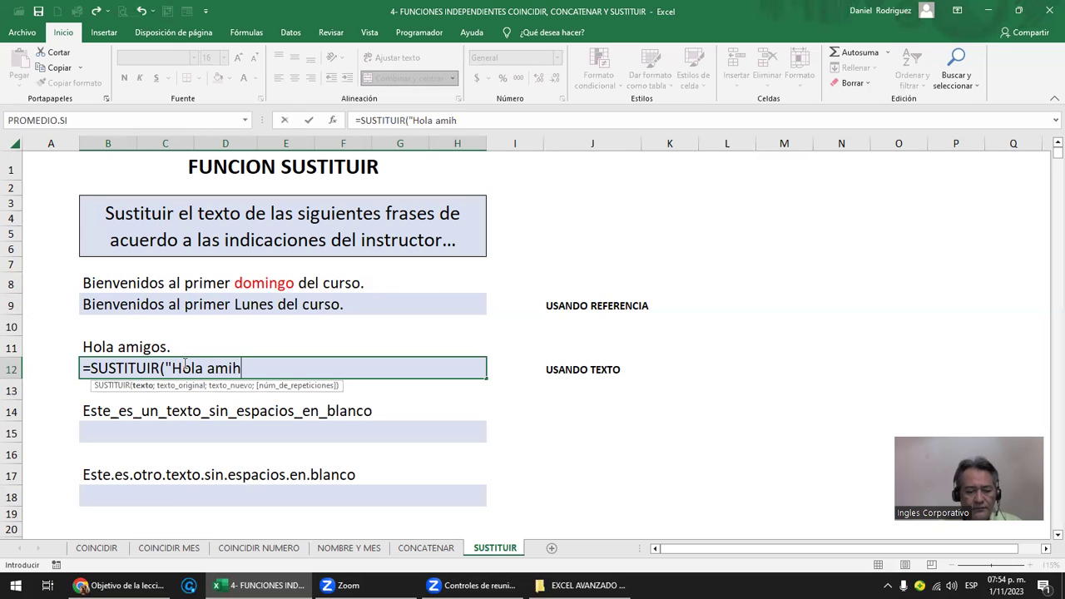
{"action": "key", "text": "BackSpace"}
{"action": "type", "text": "gos"}
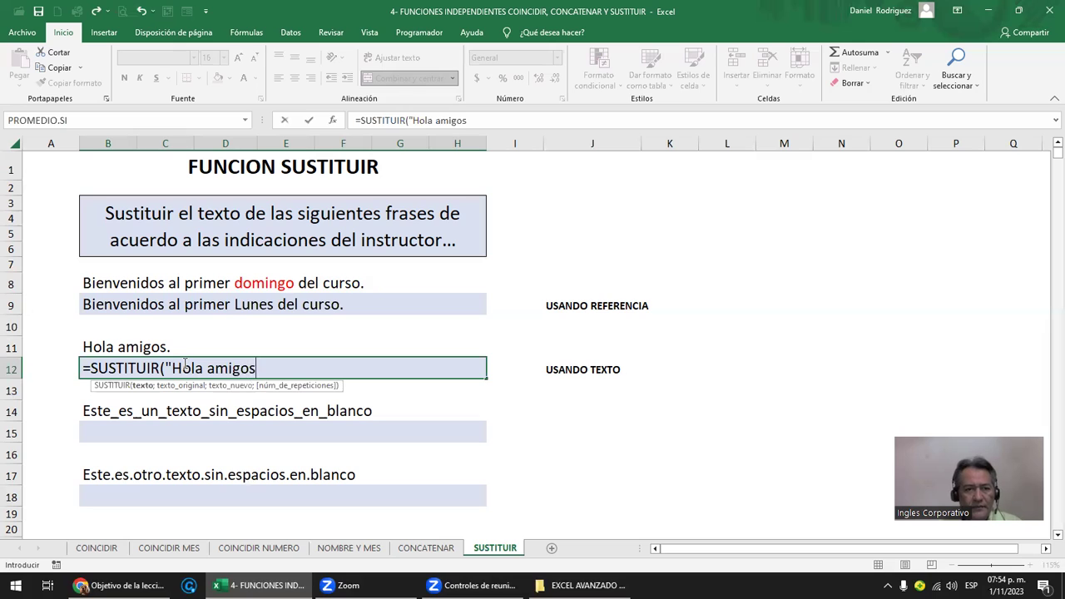
{"action": "type", "text": "\""}
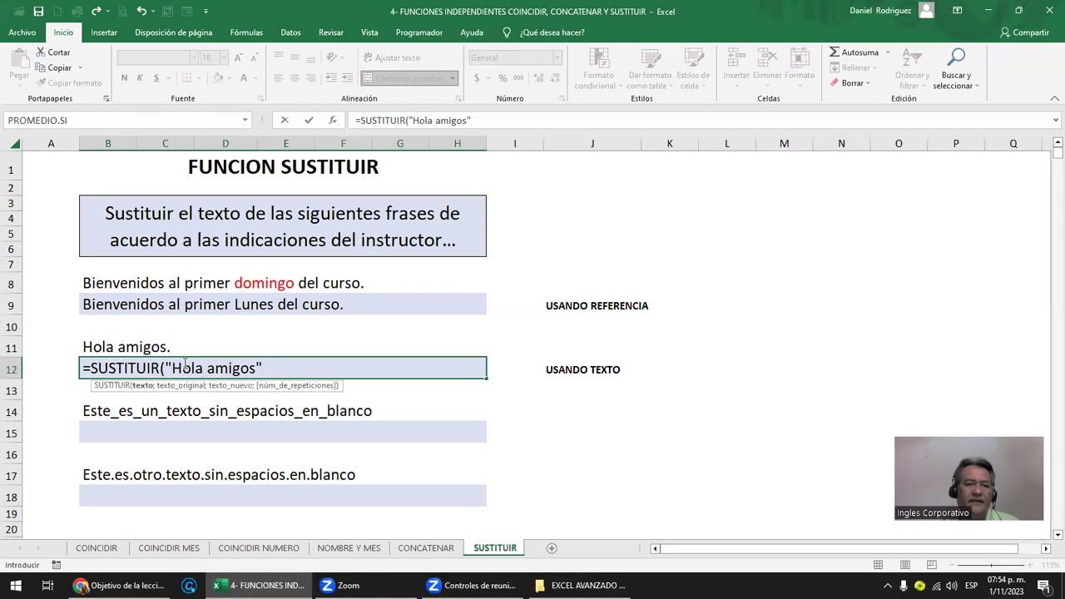
- Complete the B12 SUSTITUIR formula with "amigos" as the original text and "Compañeros" as the new text
{"action": "type", "text": ";\""}
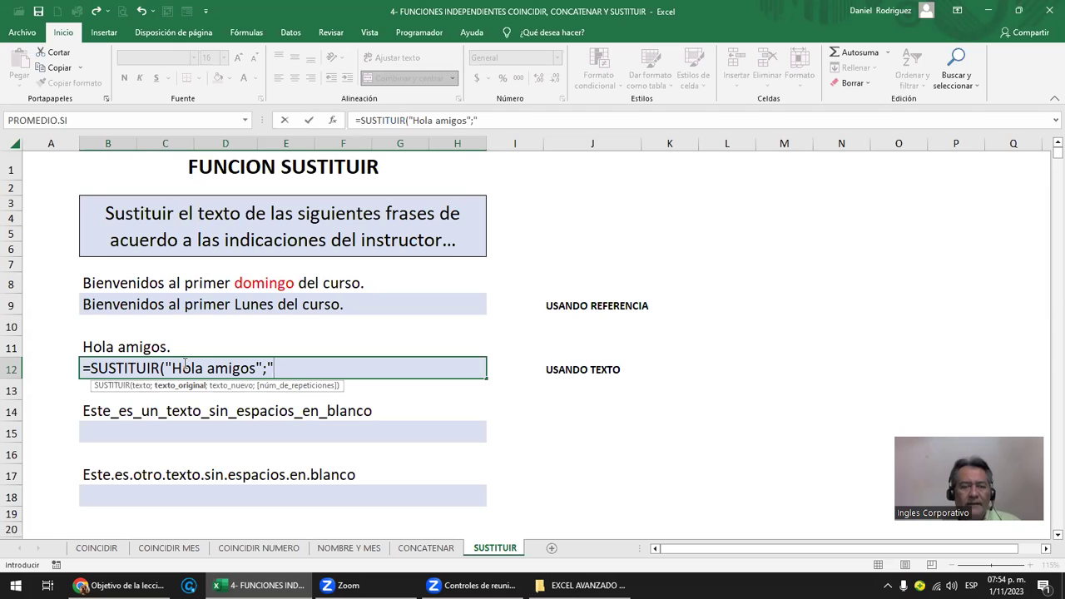
{"action": "type", "text": "amigos"}
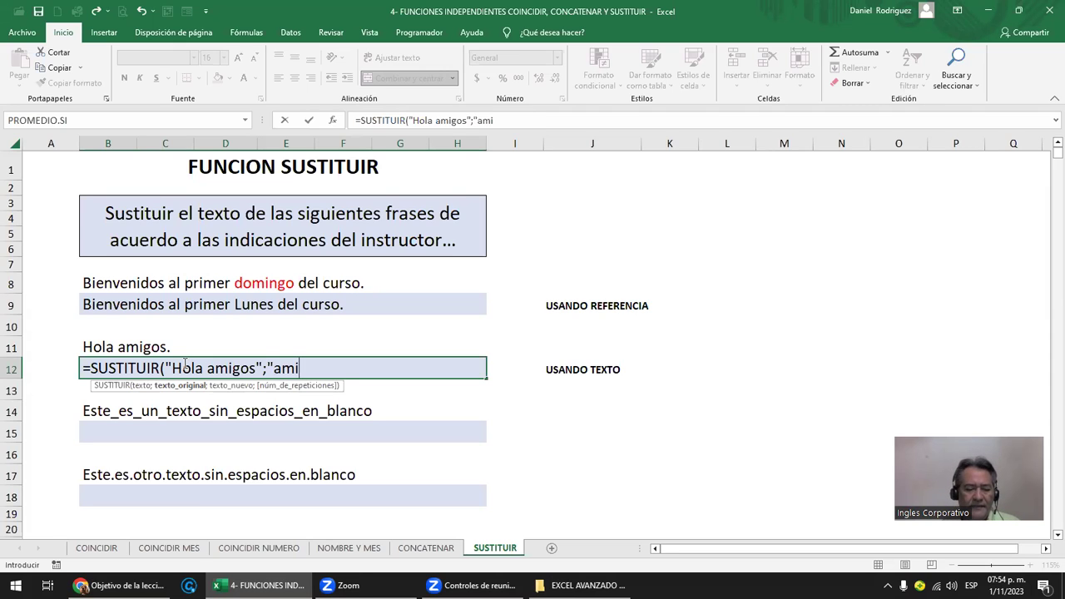
{"action": "type", "text": "\""}
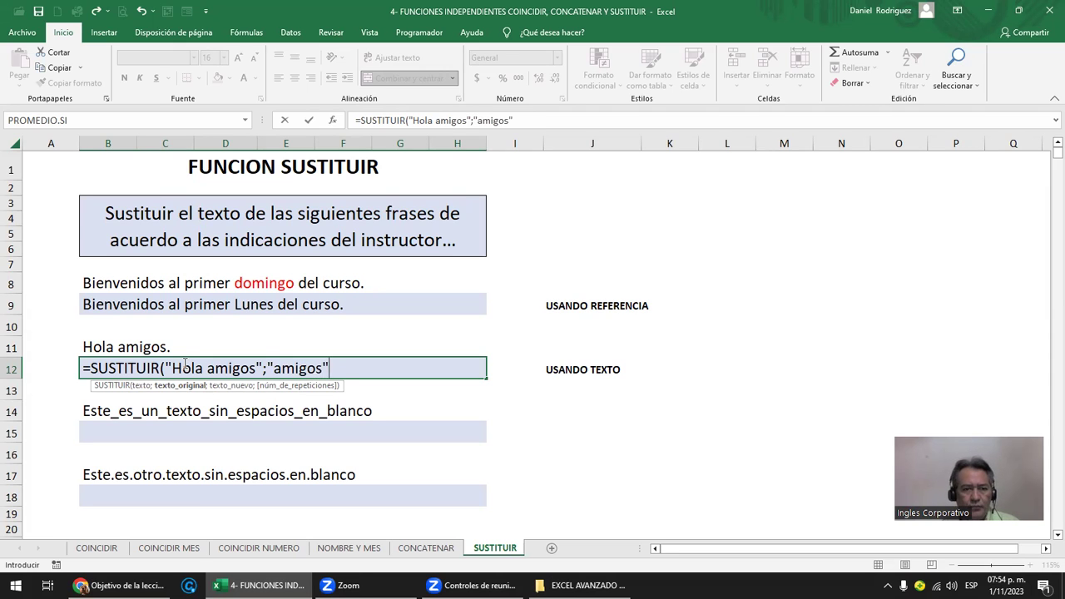
{"action": "type", "text": ";"}
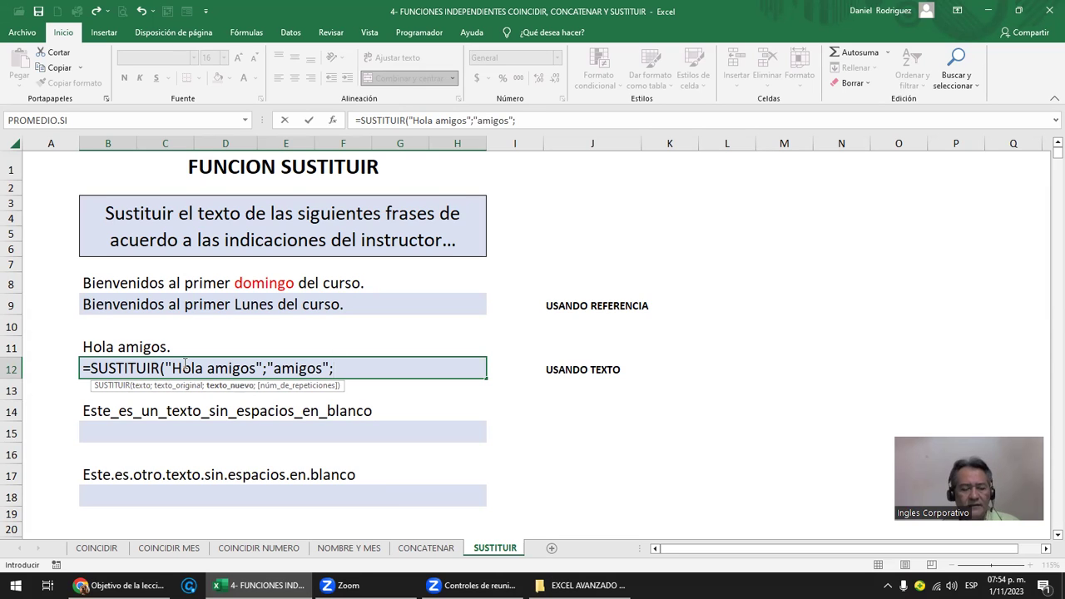
{"action": "type", "text": "\""}
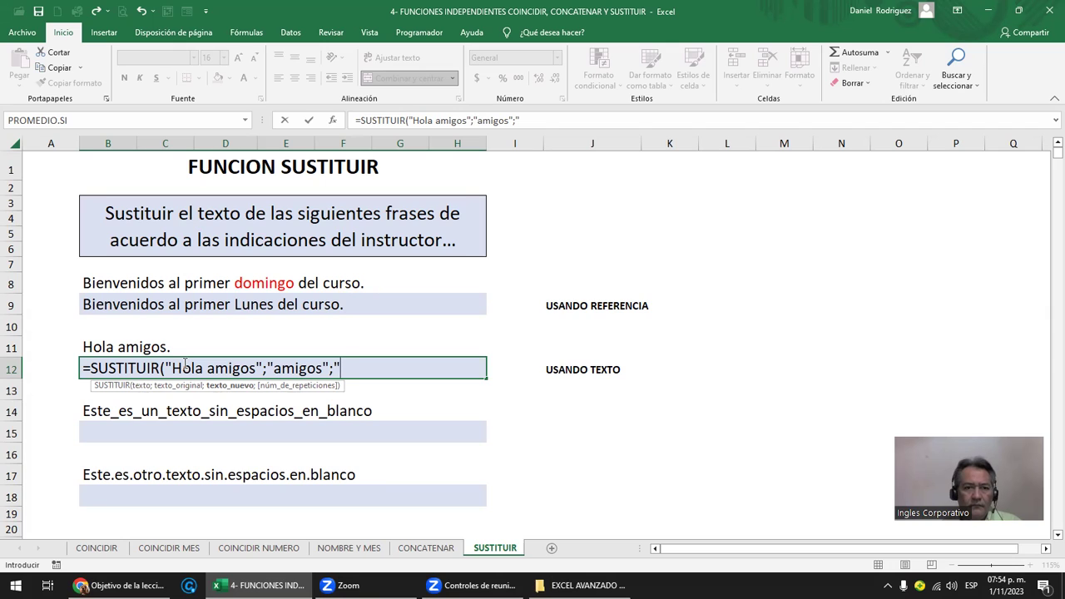
{"action": "type", "text": "c"}
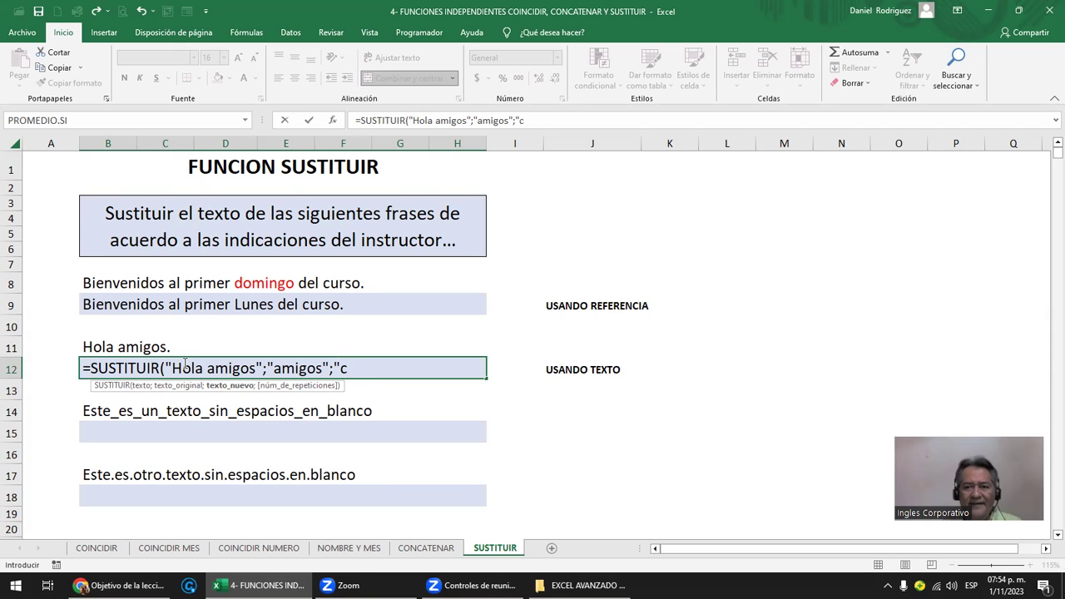
{"action": "key", "text": "BackSpace"}
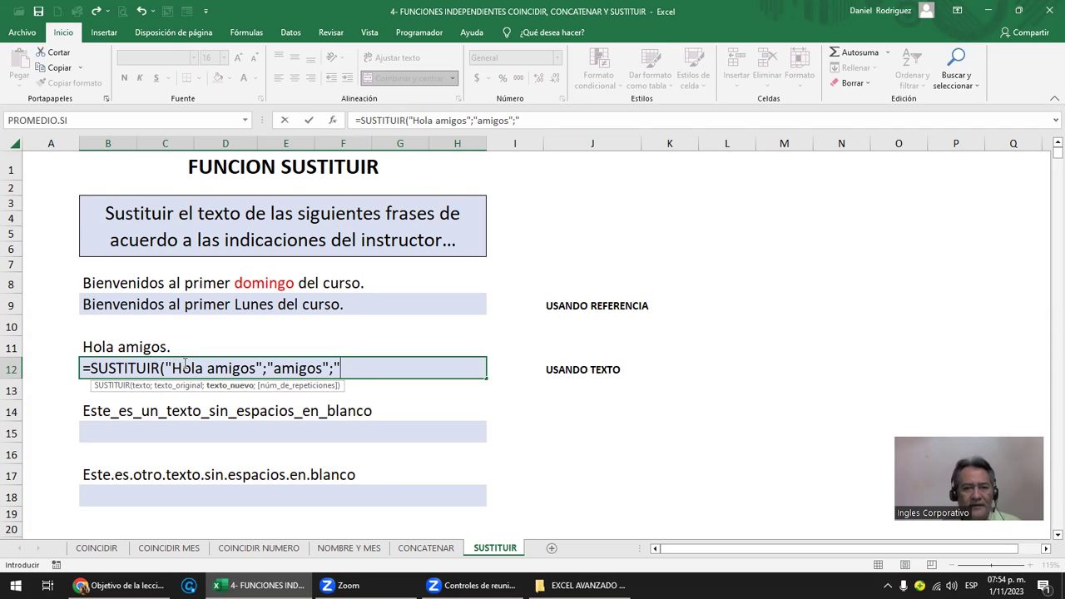
{"action": "type", "text": "Compa"}
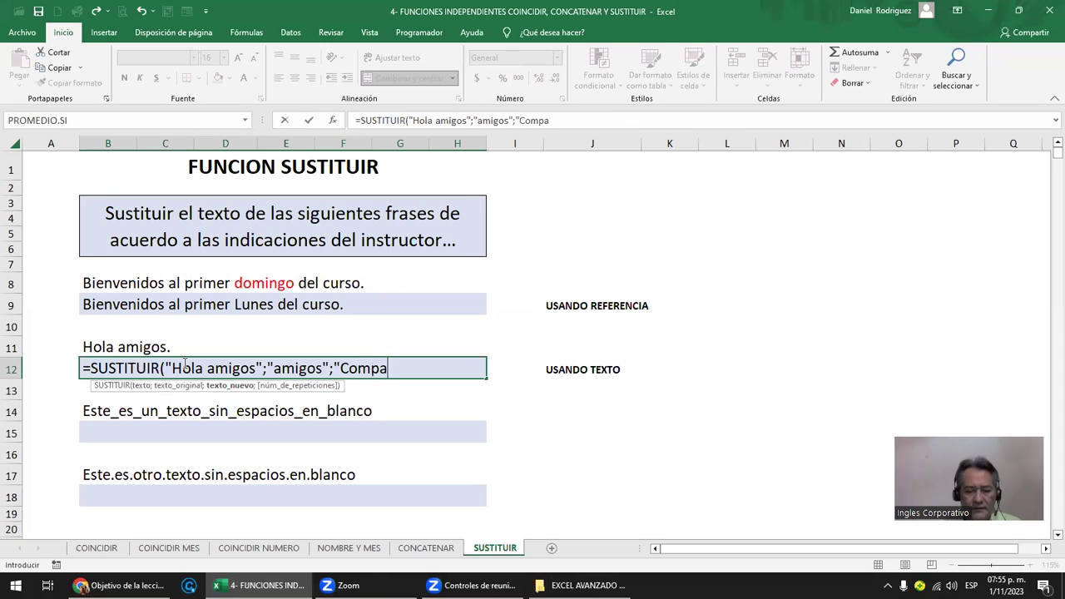
{"action": "type", "text": "ñeros\""}
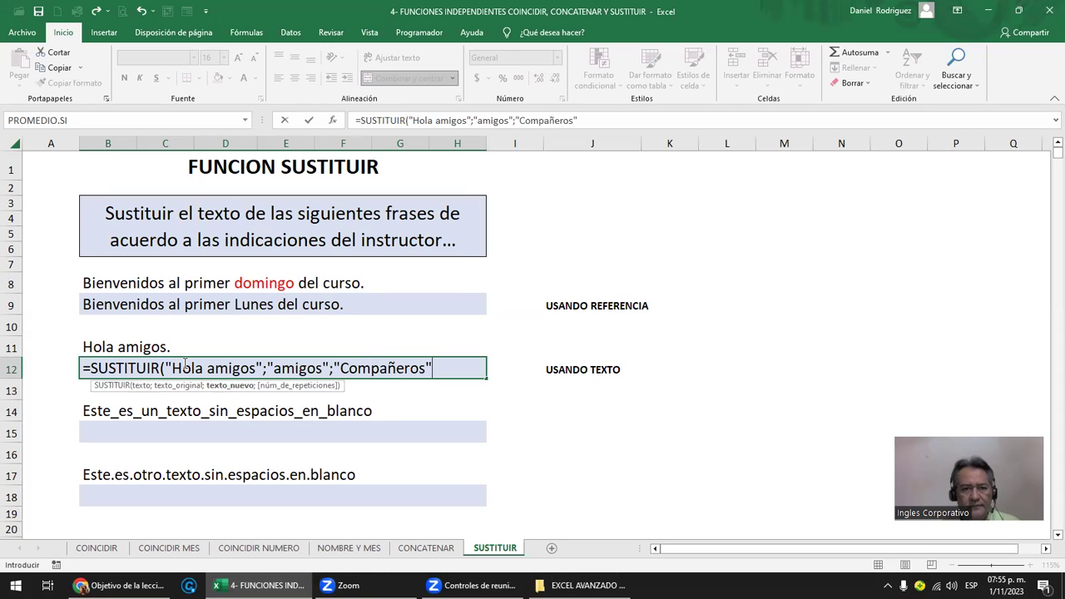
{"action": "type", "text": ")"}
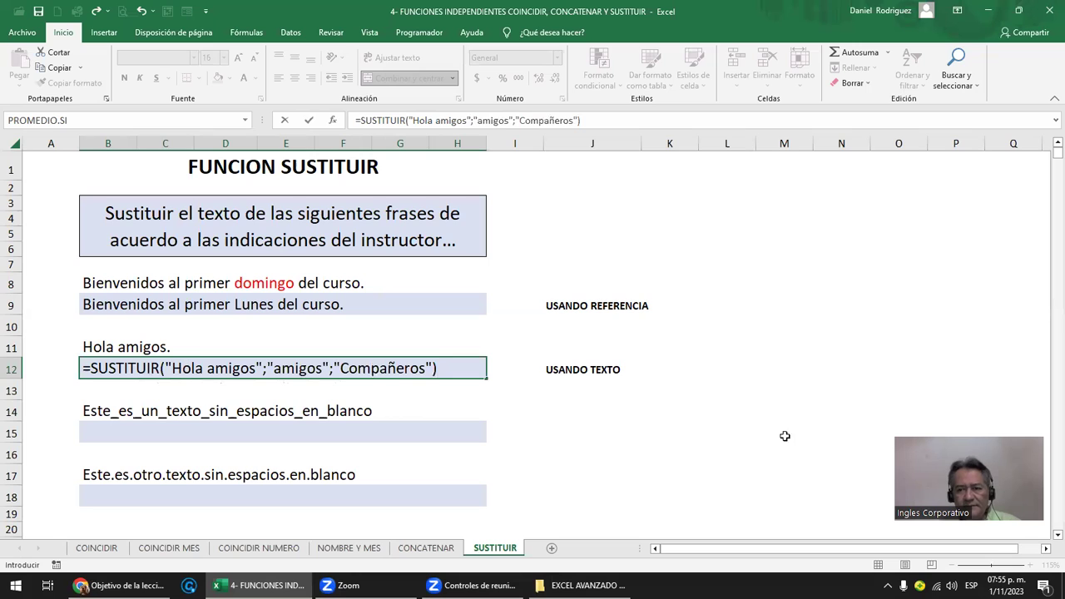
{"action": "key", "text": "Return"}
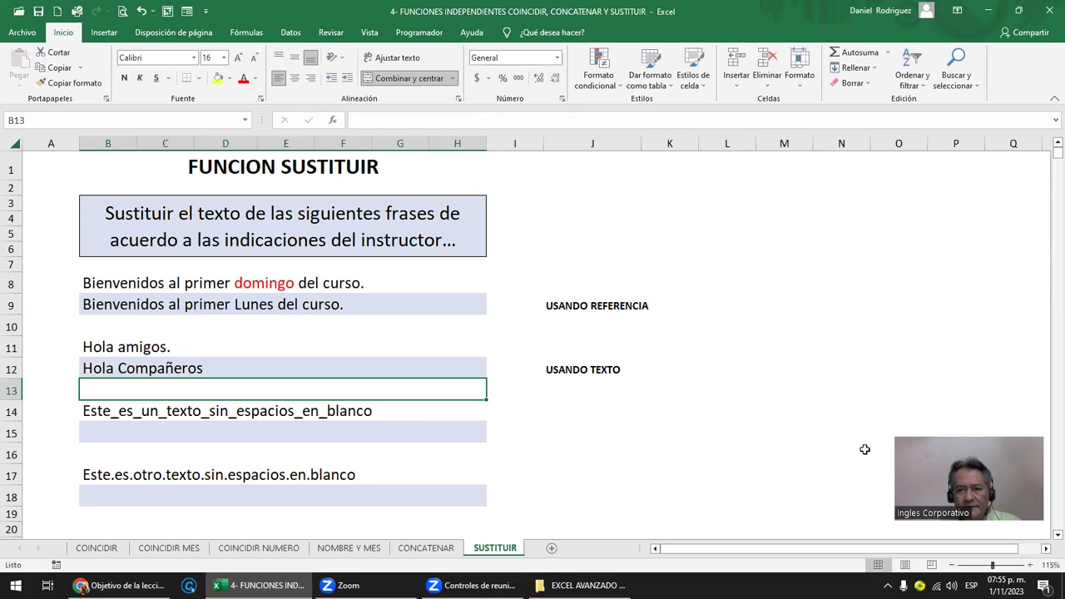
- Highlight the literal "Hola amigos" argument in the B12 formula for review, and close the formula unchanged
{"action": "left_click", "coordinate": [154, 373]}
{"action": "double_click", "coordinate": [154, 373]}
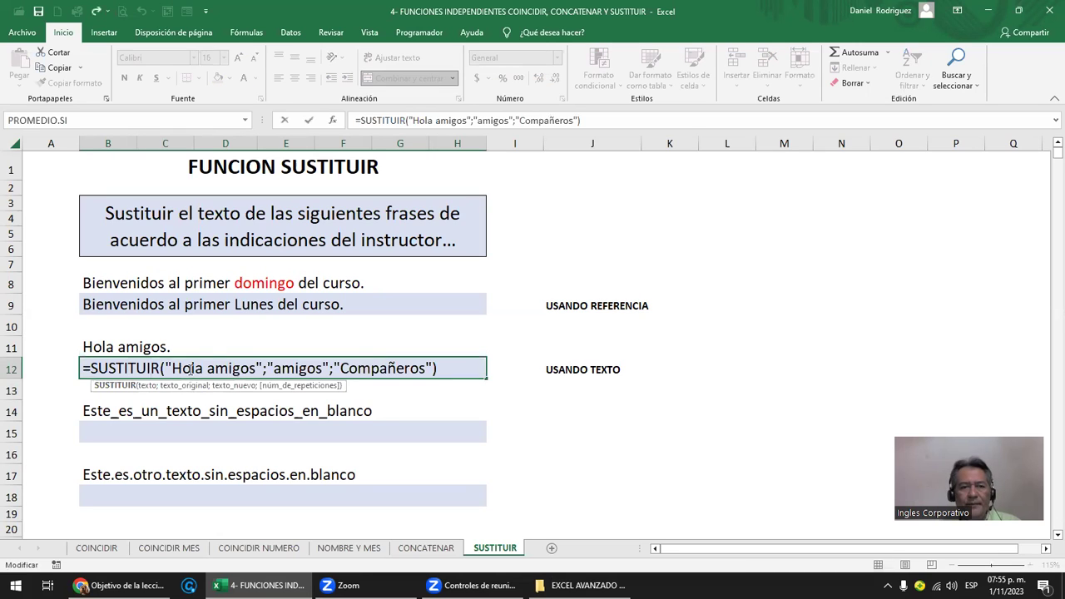
{"action": "left_click_drag", "start_coordinate": [167, 368], "coordinate": [257, 368]}
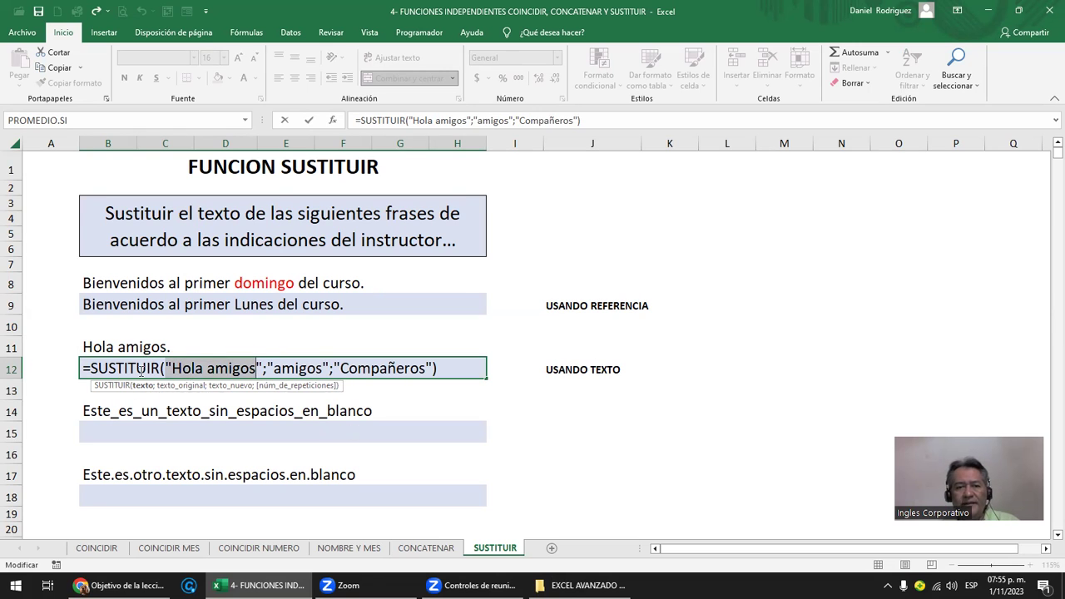
{"action": "key", "text": "ctrl+Return"}
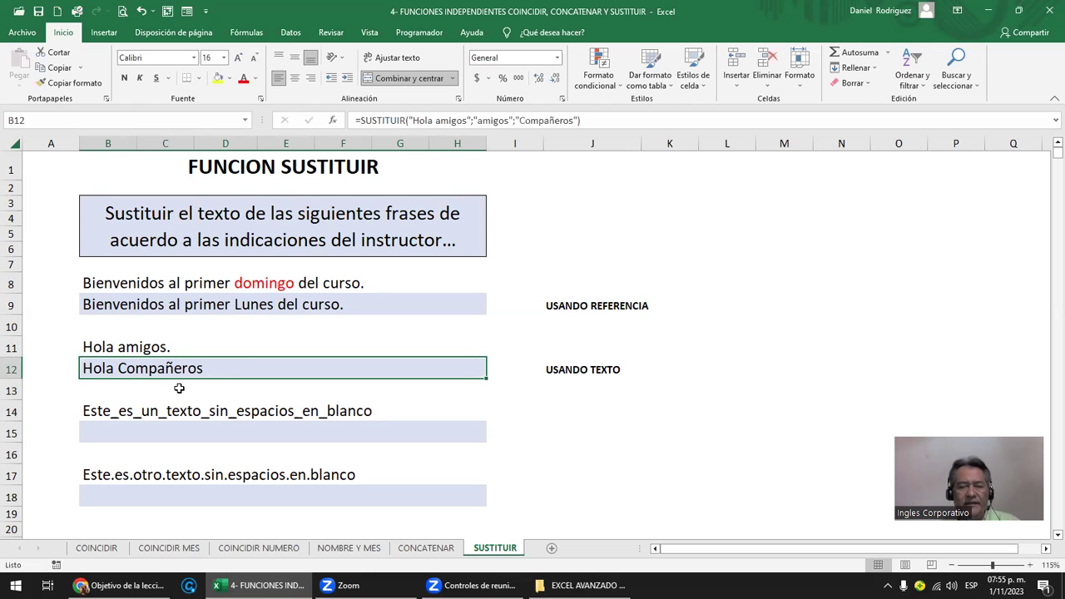
- Reopen the B12 formula to review its "Compañeros" replacement argument, and leave it without changes
{"action": "key", "text": "F2"}
{"action": "key", "text": "Left"}
{"action": "key", "text": "Left"}
{"action": "key", "text": "Left"}
{"action": "key", "text": "Left"}
{"action": "key", "text": "Left"}
{"action": "key", "text": "Left"}
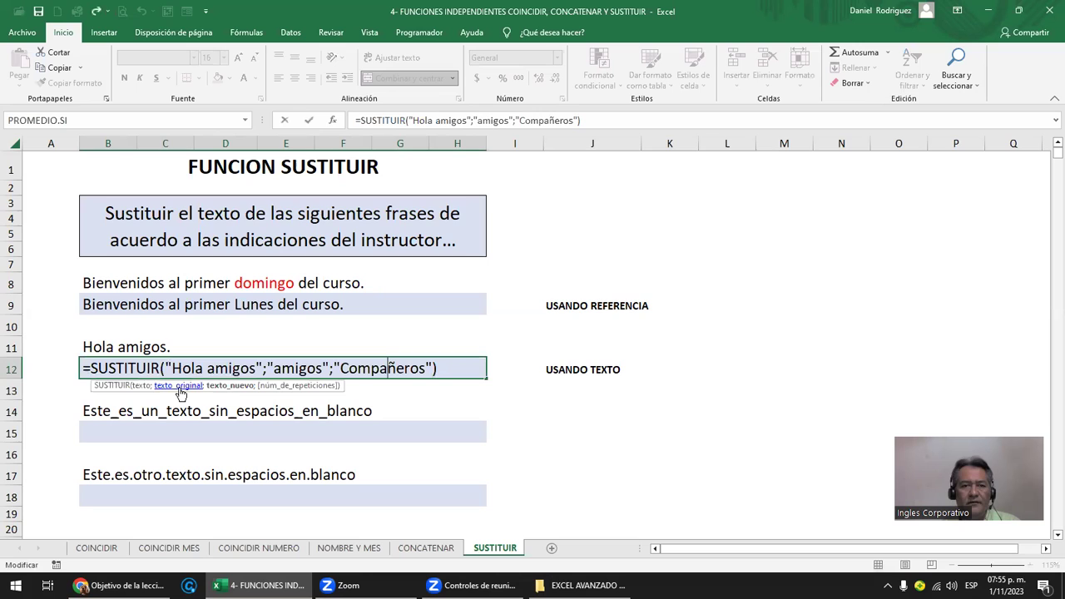
{"action": "key", "text": "Escape"}
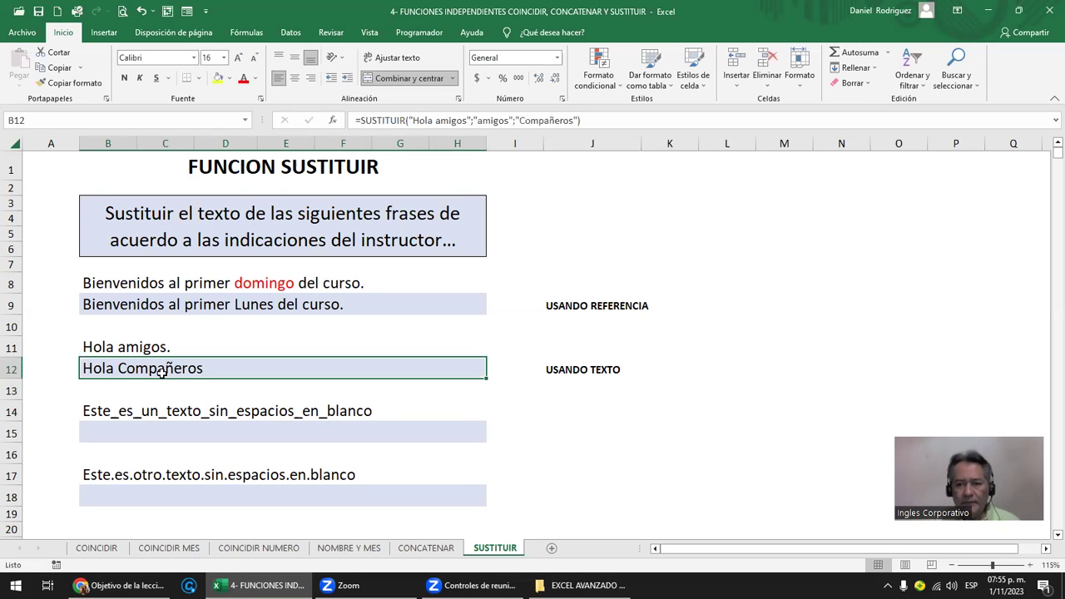
- Enter =SUSTITUIR(B14;"_";" ") in B15 to replace the underscores of the B14 sentence with spaces, and reselect B15
{"action": "left_click", "coordinate": [153, 433]}
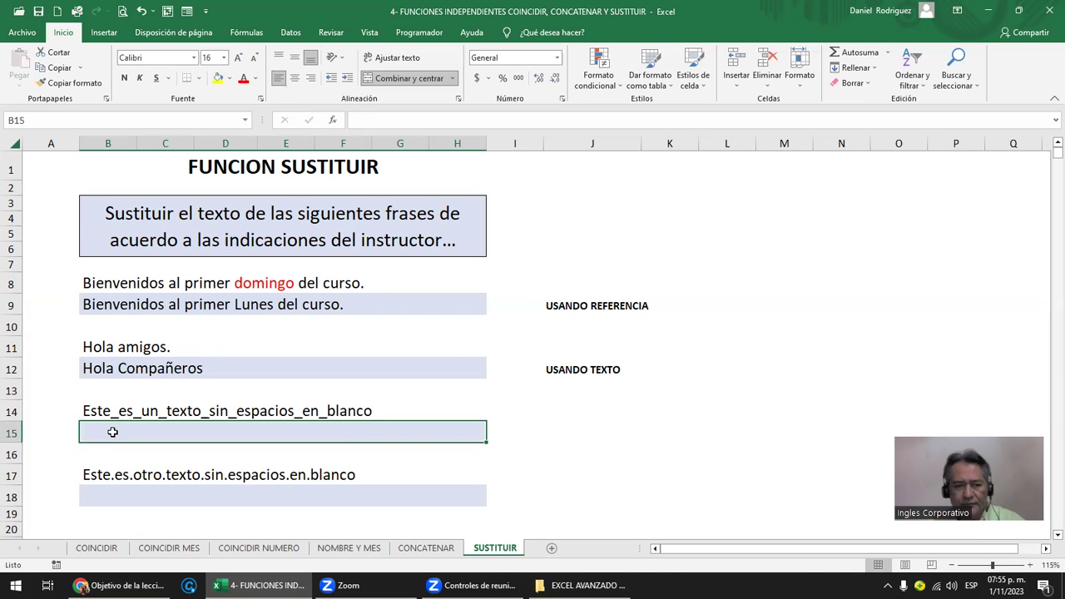
{"action": "type", "text": "="}
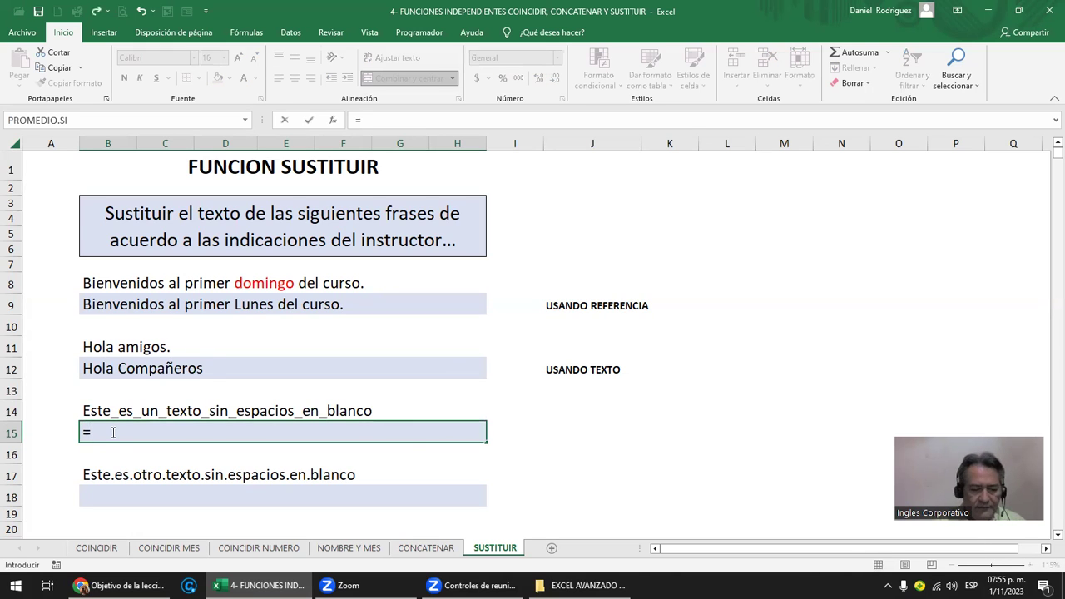
{"action": "type", "text": "sus"}
{"action": "key", "text": "Tab"}
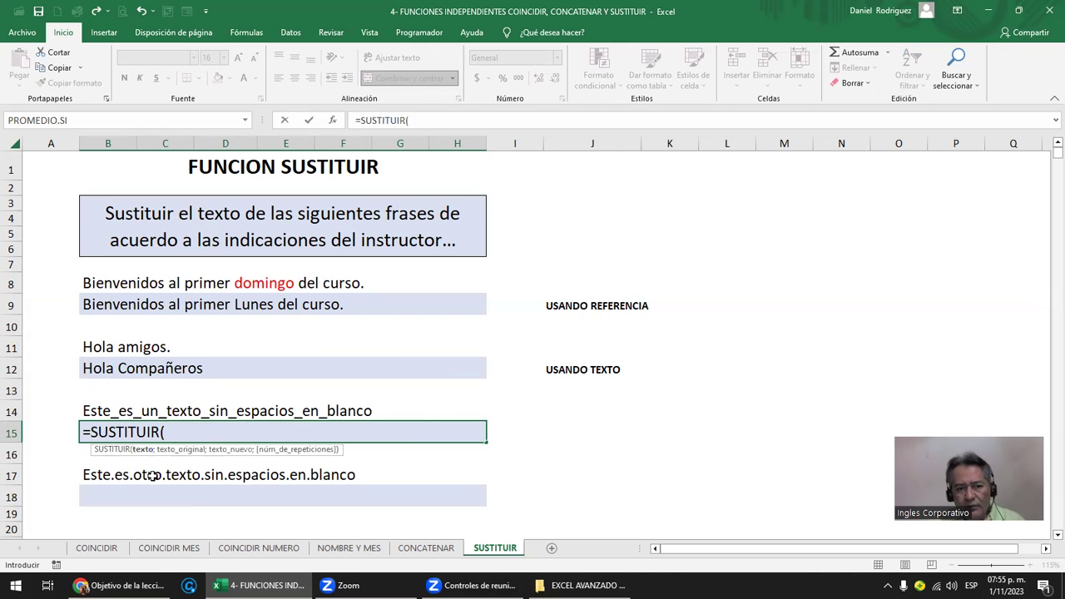
{"action": "left_click", "coordinate": [107, 411]}
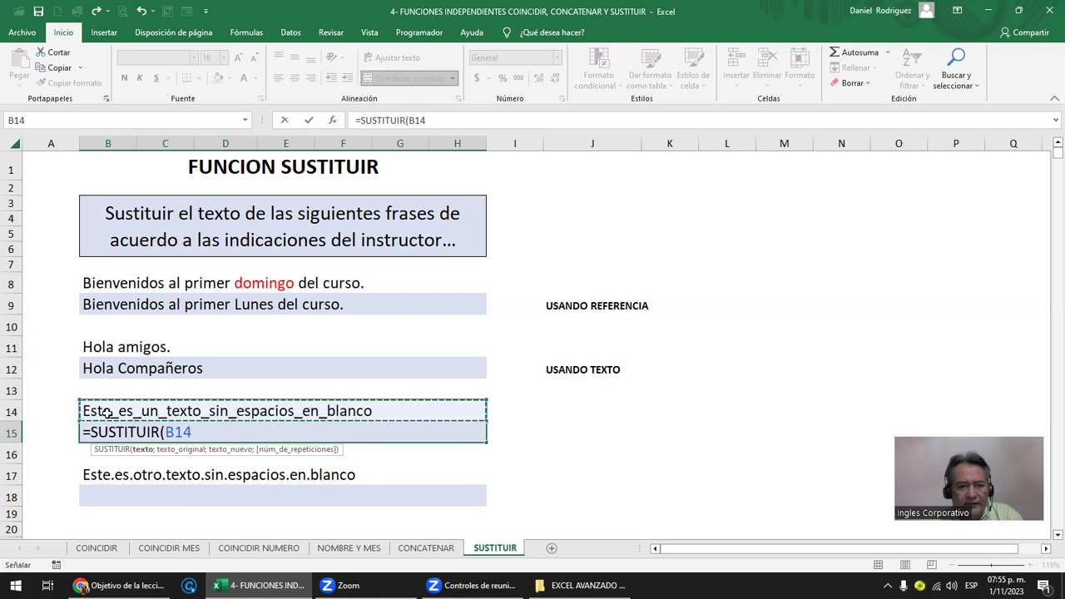
{"action": "type", "text": ";"}
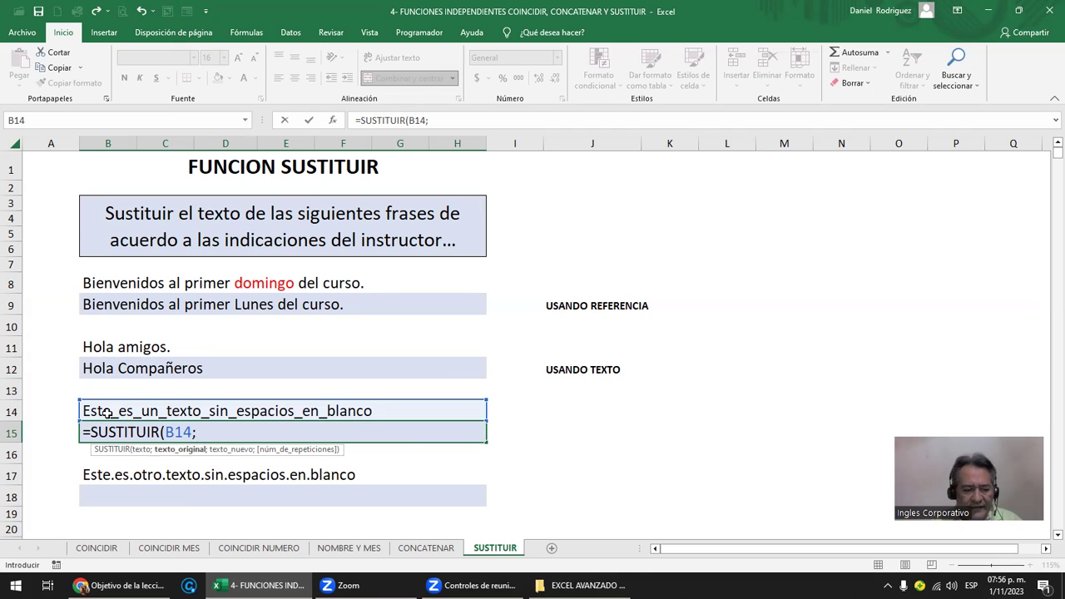
{"action": "type", "text": "\"_\""}
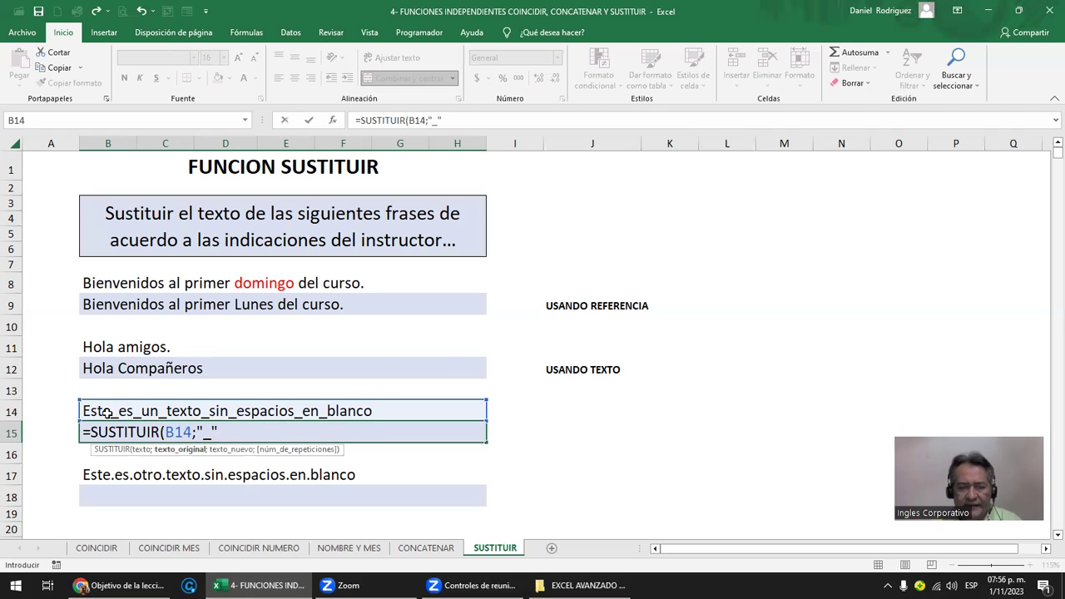
{"action": "type", "text": ";"}
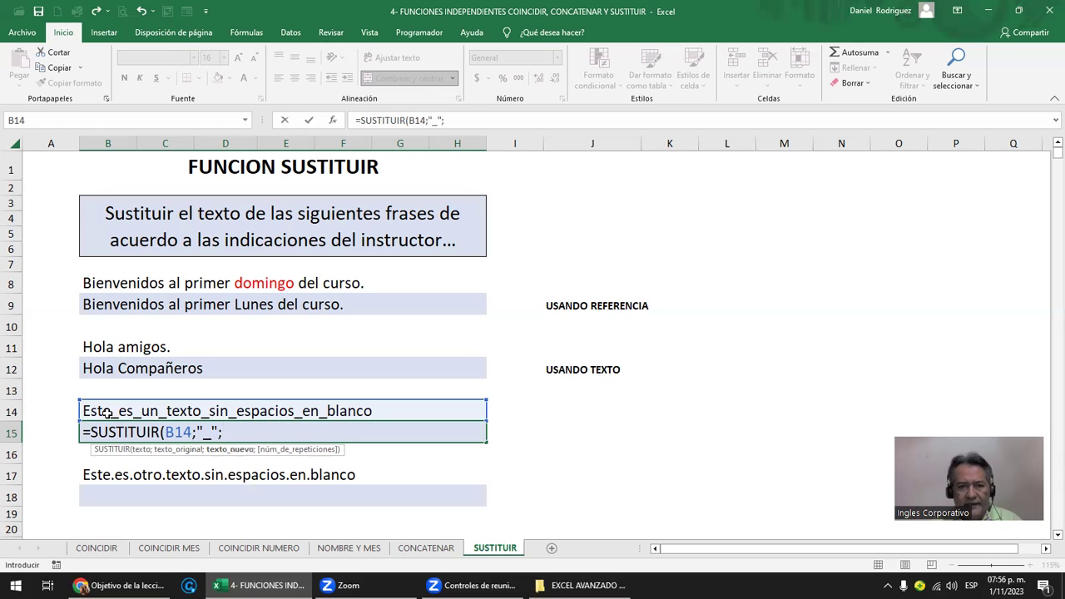
{"action": "type", "text": "\" \""}
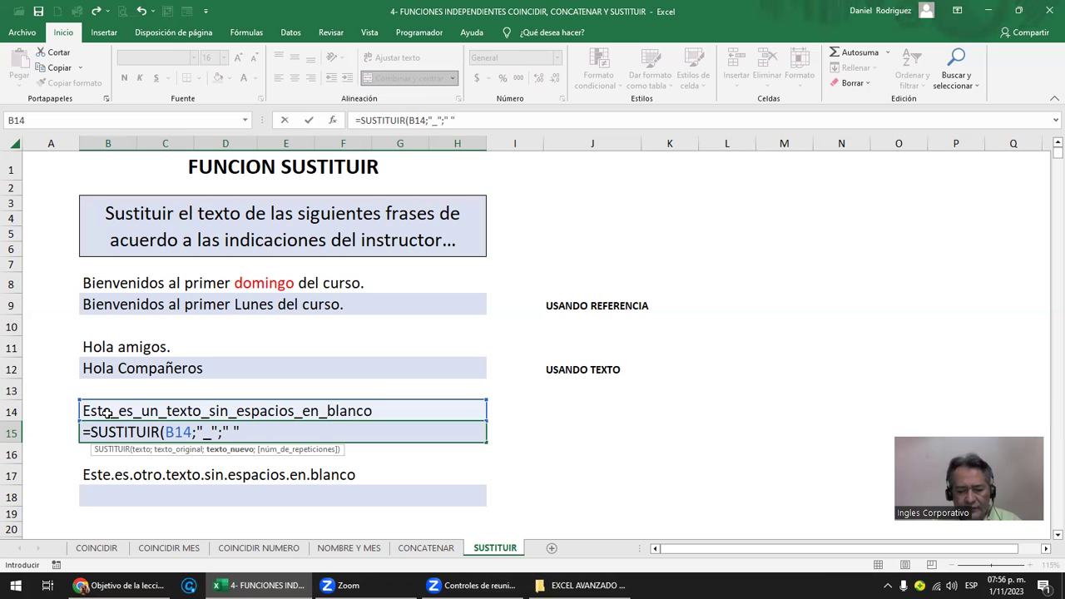
{"action": "type", "text": ")"}
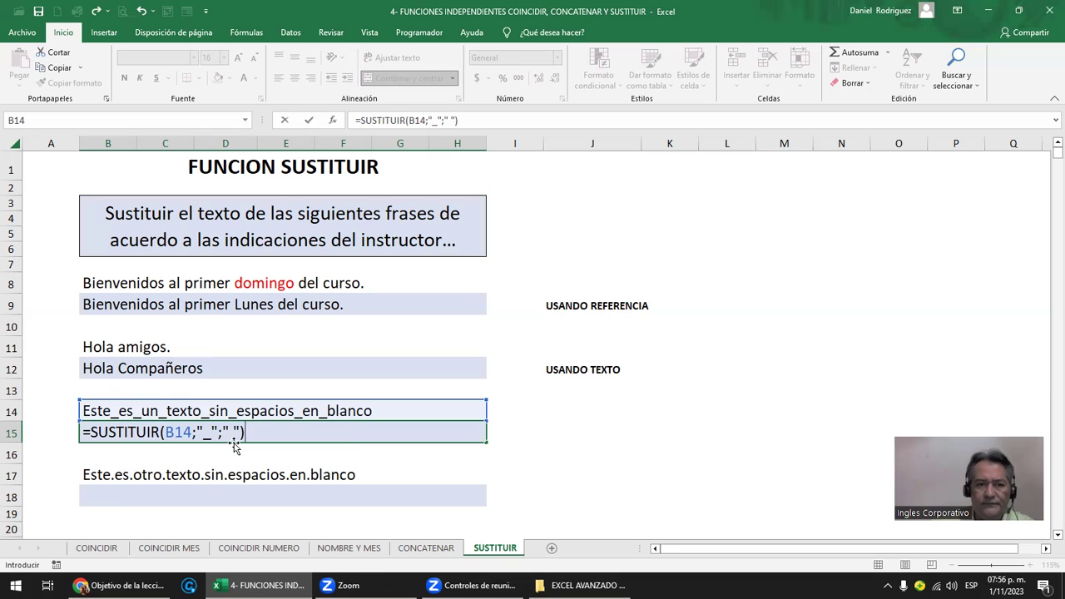
{"action": "key", "text": "Return"}
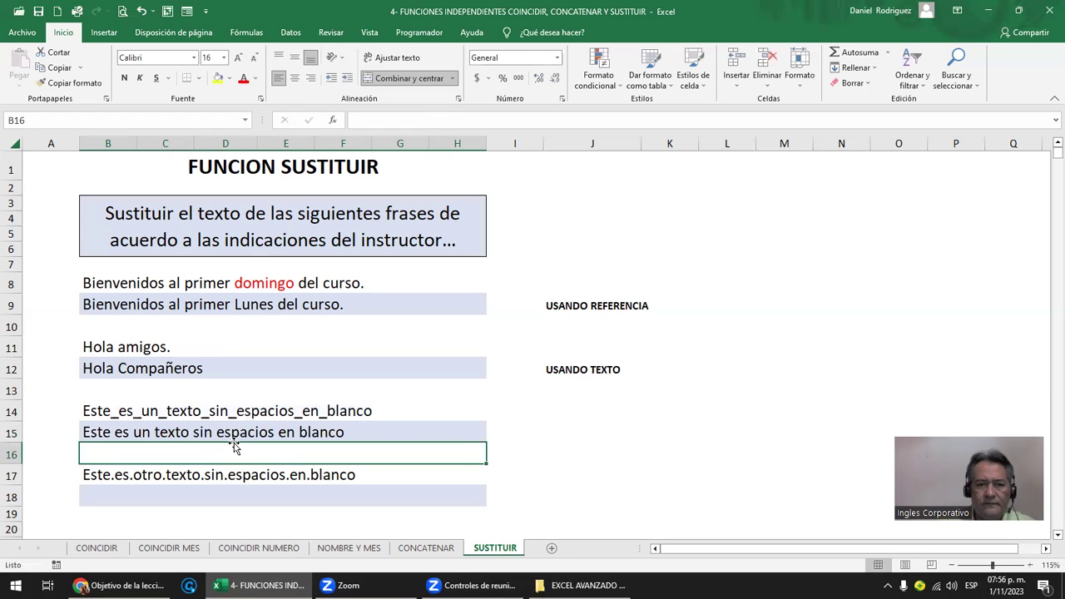
{"action": "left_click", "coordinate": [202, 433]}
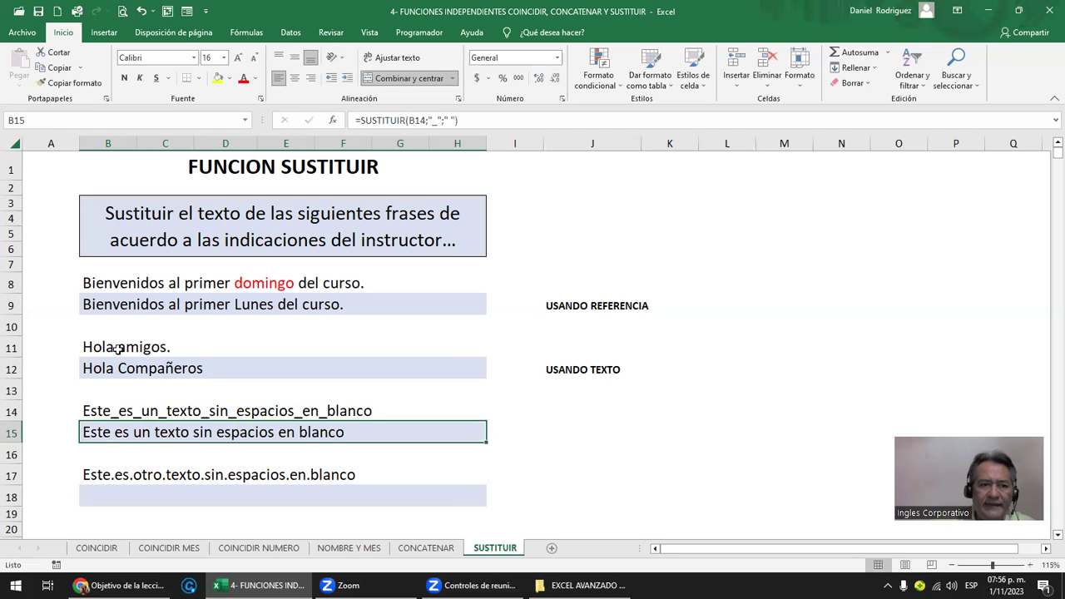
- Enter =SUSTITUIR(B17;".";"*") in B18 to replace the periods of the B17 sentence with asterisks, and reselect B18
{"action": "left_click_drag", "start_coordinate": [117, 350], "coordinate": [129, 366]}
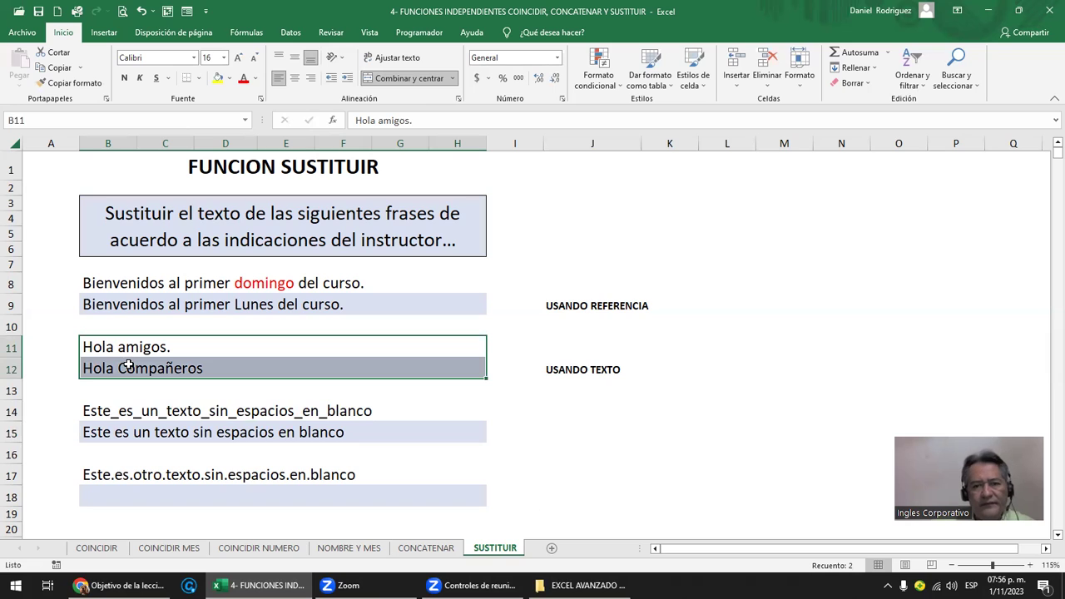
{"action": "left_click", "coordinate": [139, 434]}
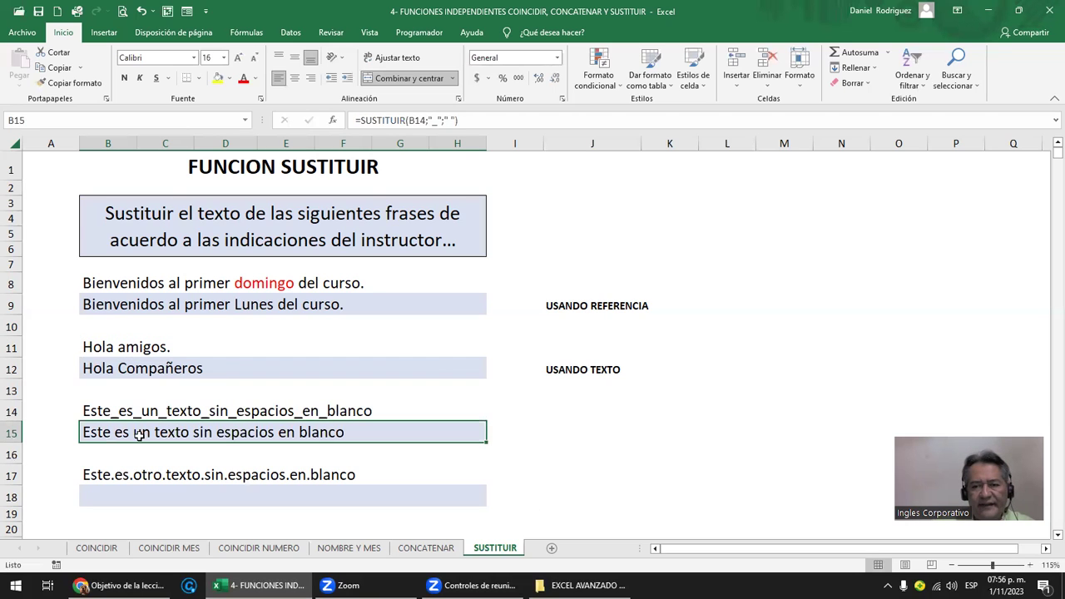
{"action": "left_click", "coordinate": [153, 497]}
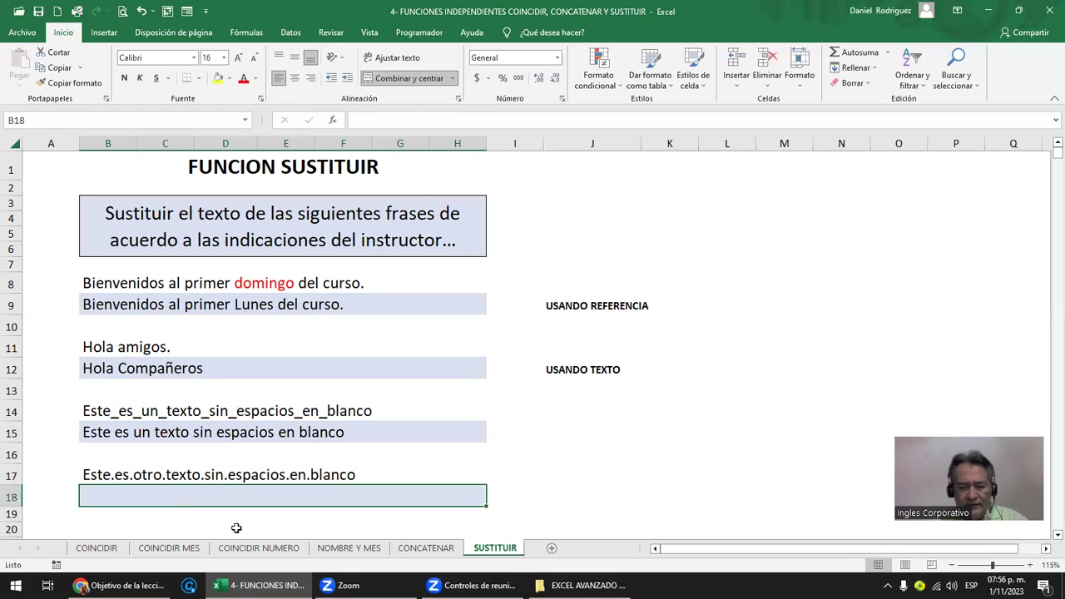
{"action": "type", "text": "=sus"}
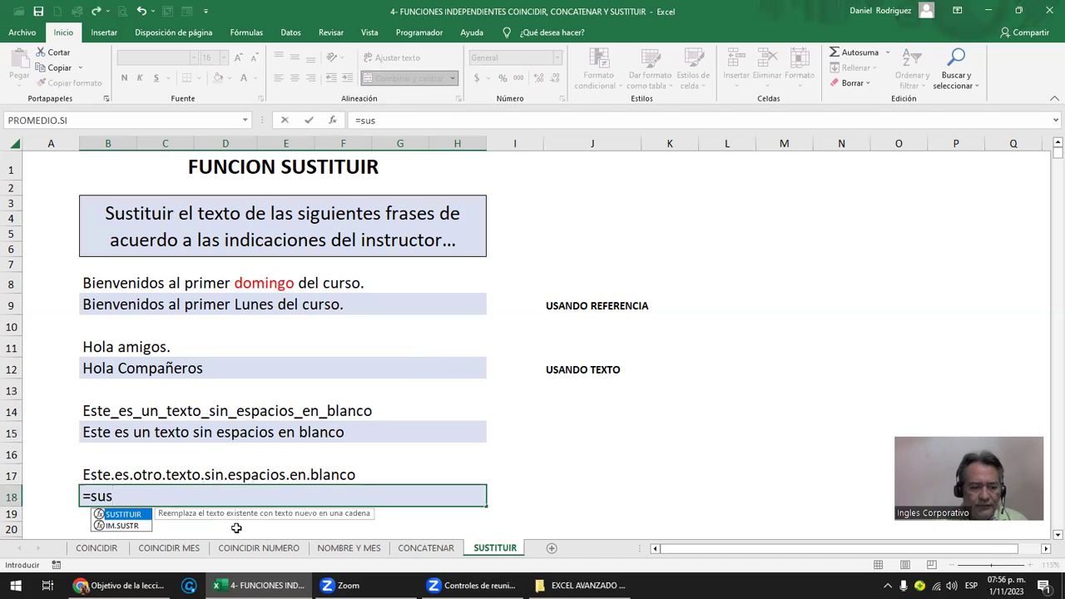
{"action": "key", "text": "Tab"}
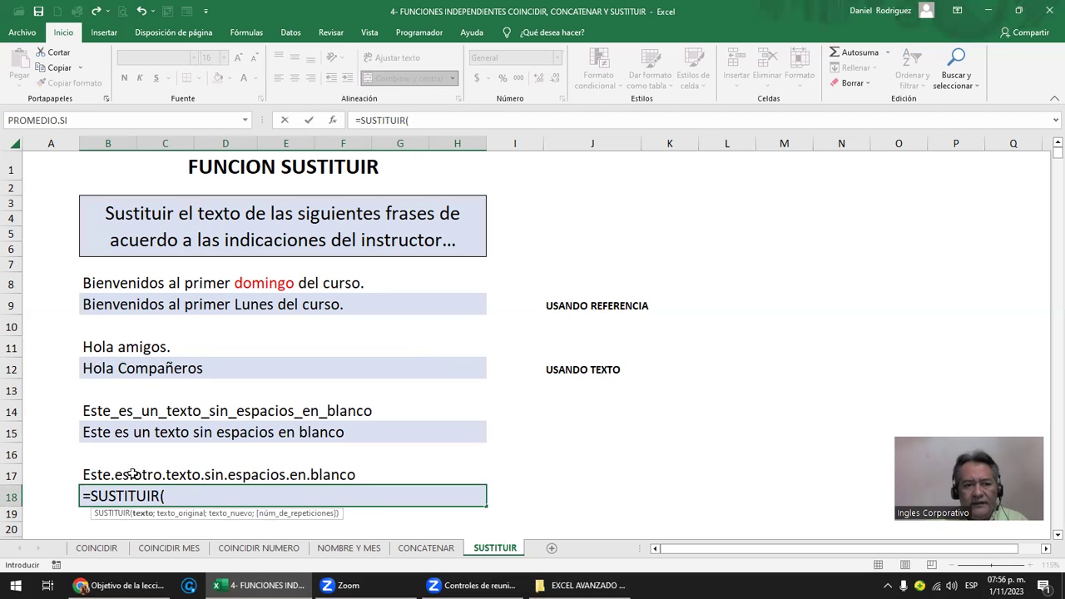
{"action": "left_click", "coordinate": [96, 475]}
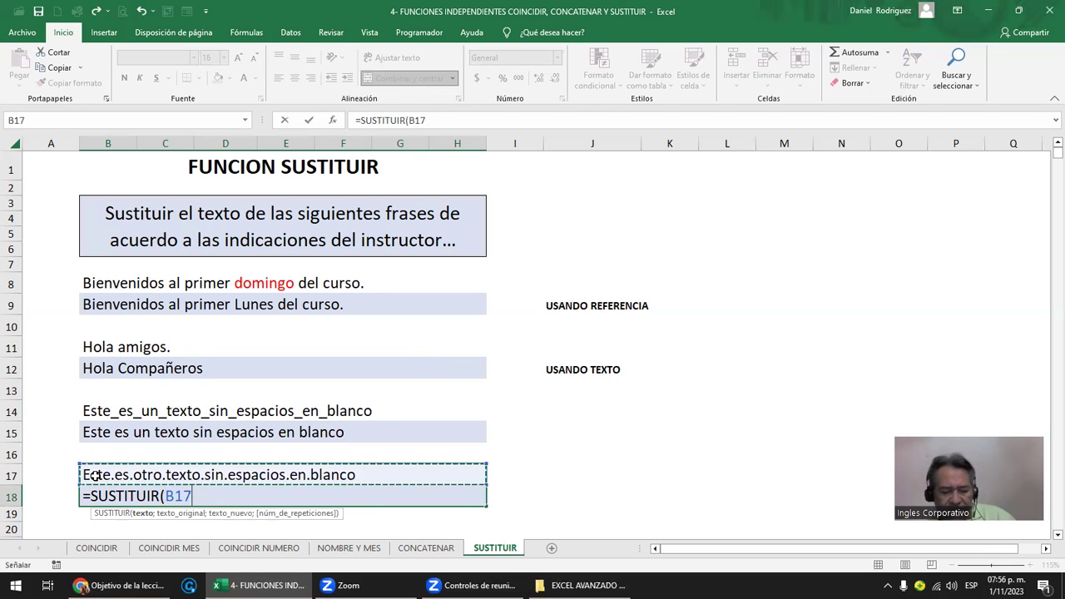
{"action": "type", "text": ";"}
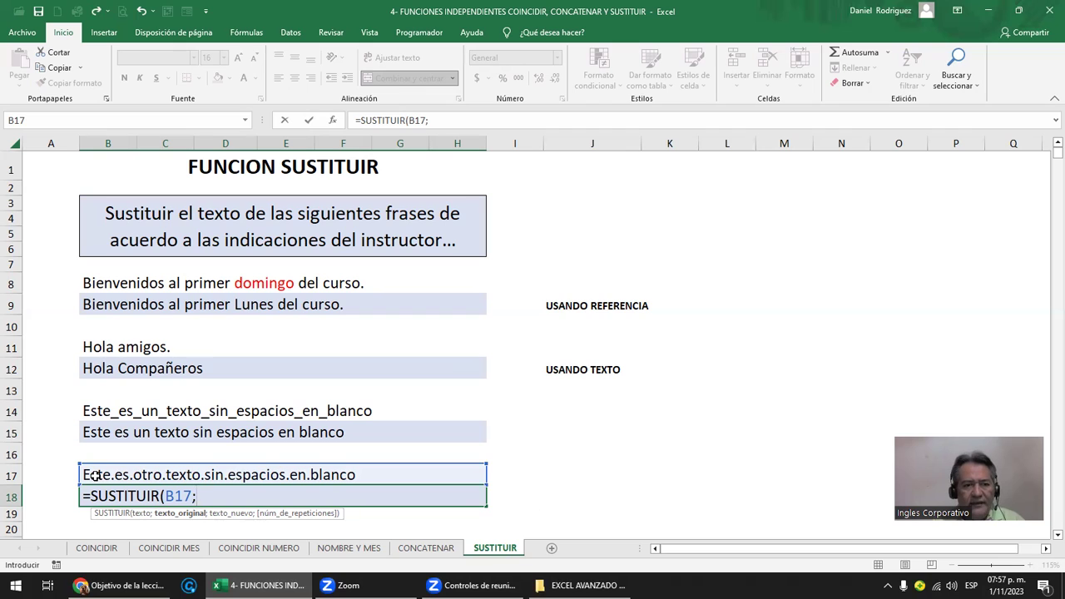
{"action": "type", "text": "\""}
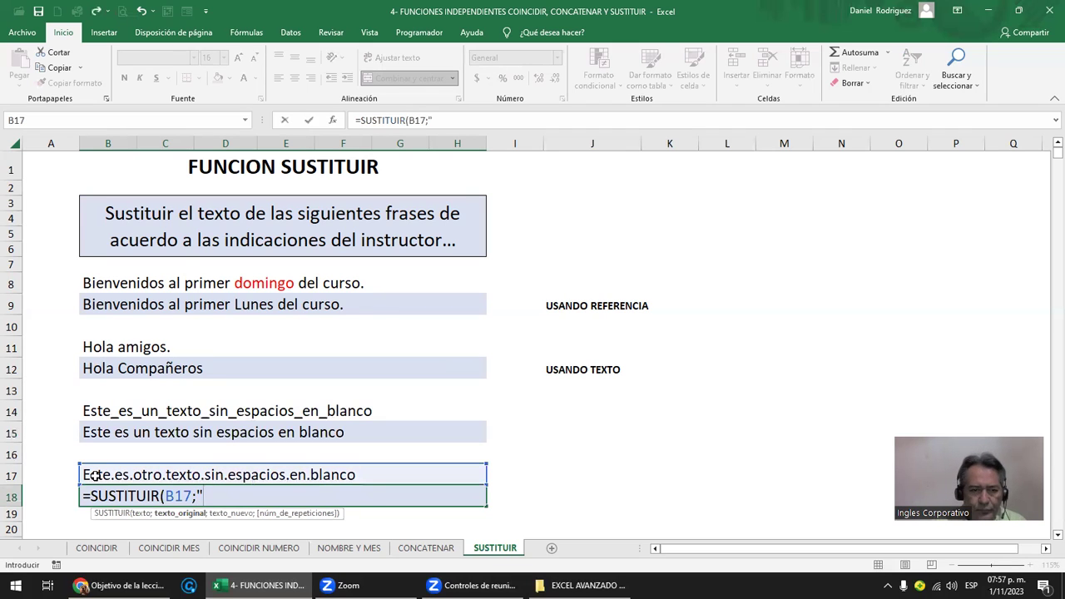
{"action": "type", "text": ".\""}
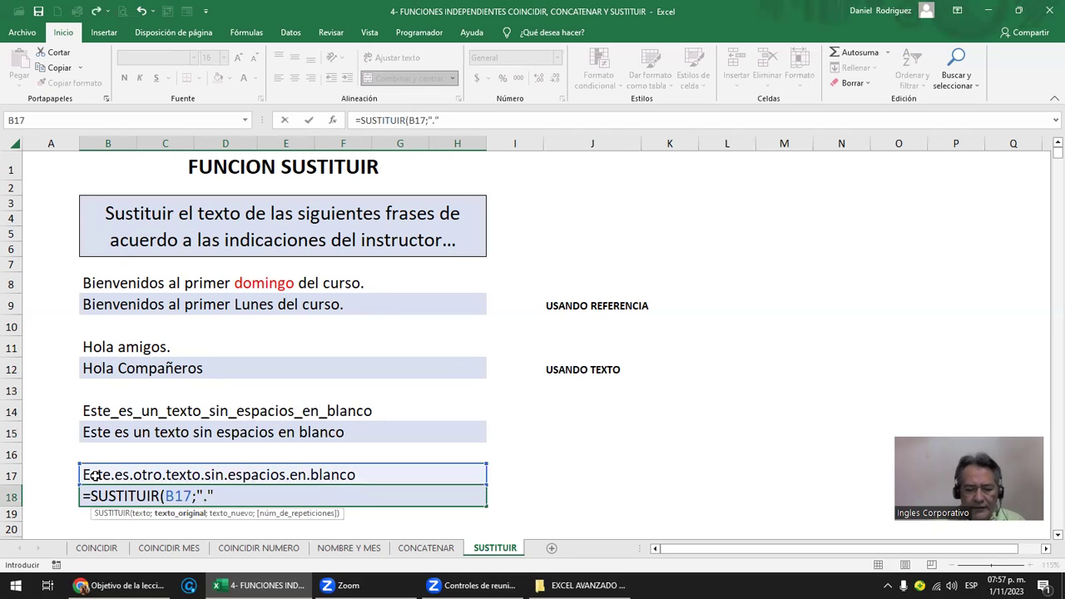
{"action": "type", "text": ";\""}
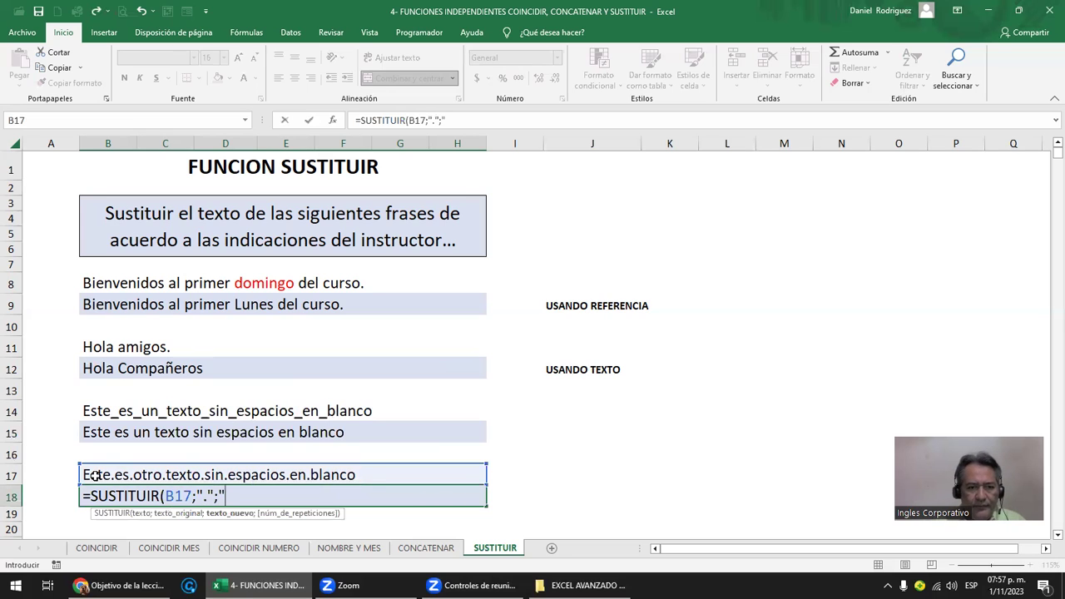
{"action": "type", "text": "*\")"}
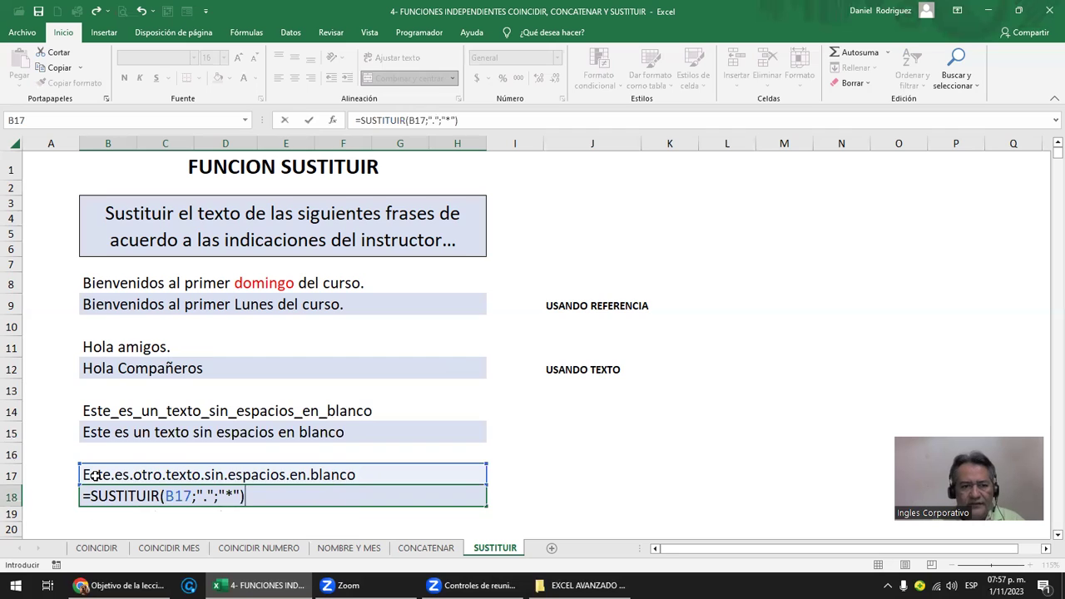
{"action": "key", "text": "Return"}
{"action": "key", "text": "Up"}
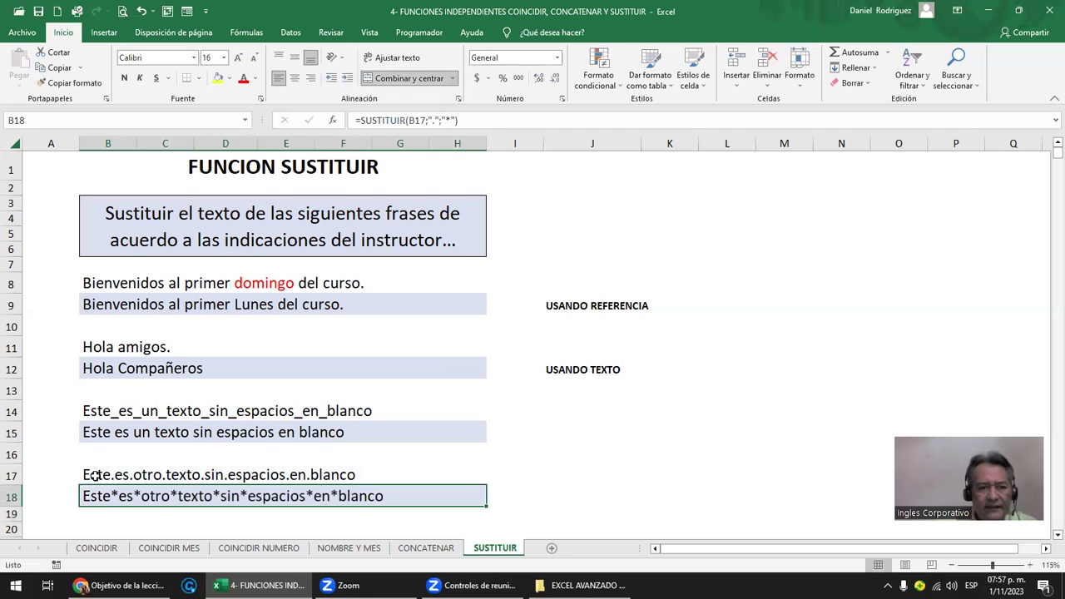
- Edit the B18 formula so its new text argument is a space " " instead of the asterisk
{"action": "double_click", "coordinate": [125, 496]}
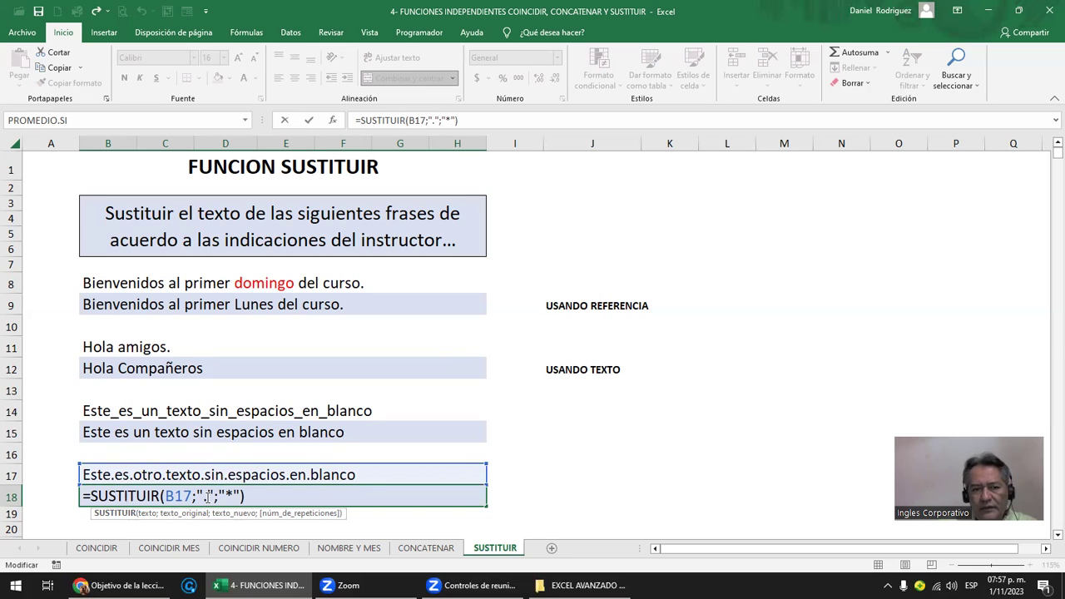
{"action": "key", "text": "Return"}
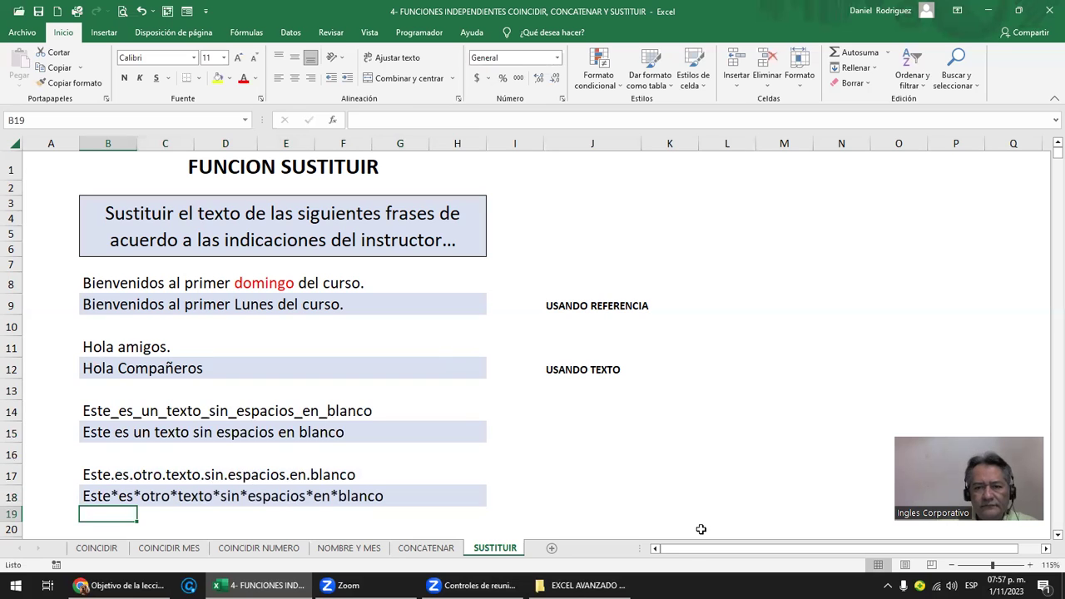
{"action": "key", "text": "Up"}
{"action": "key", "text": "F2"}
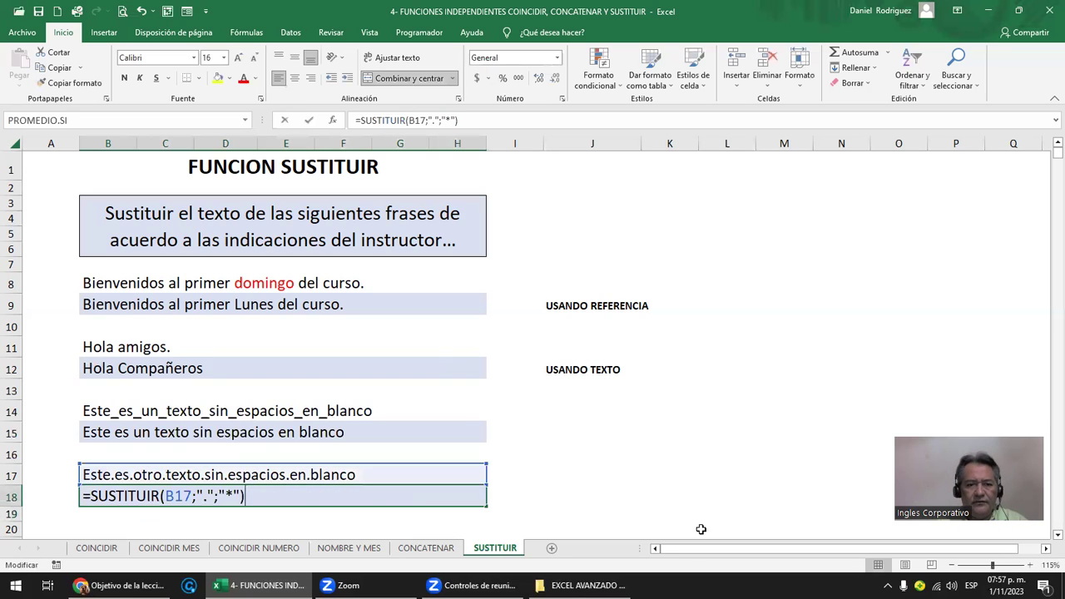
{"action": "key", "text": "Delete"}
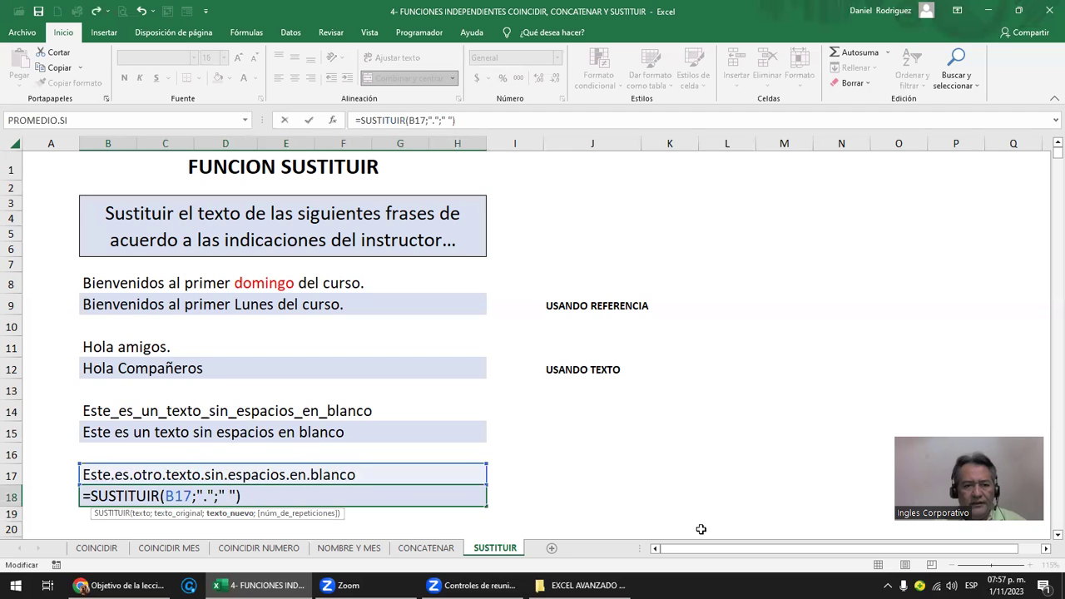
{"action": "key", "text": "Return"}
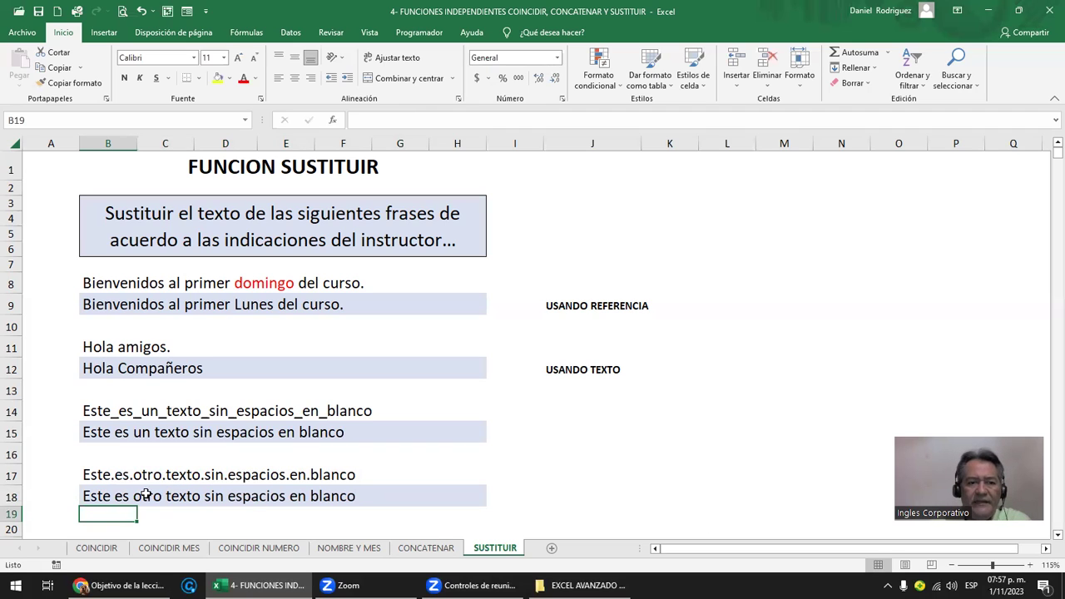
- Review the B18 SUSTITUIR formula against its B17 source sentence, and close the formula unchanged
{"action": "left_click", "coordinate": [111, 471]}
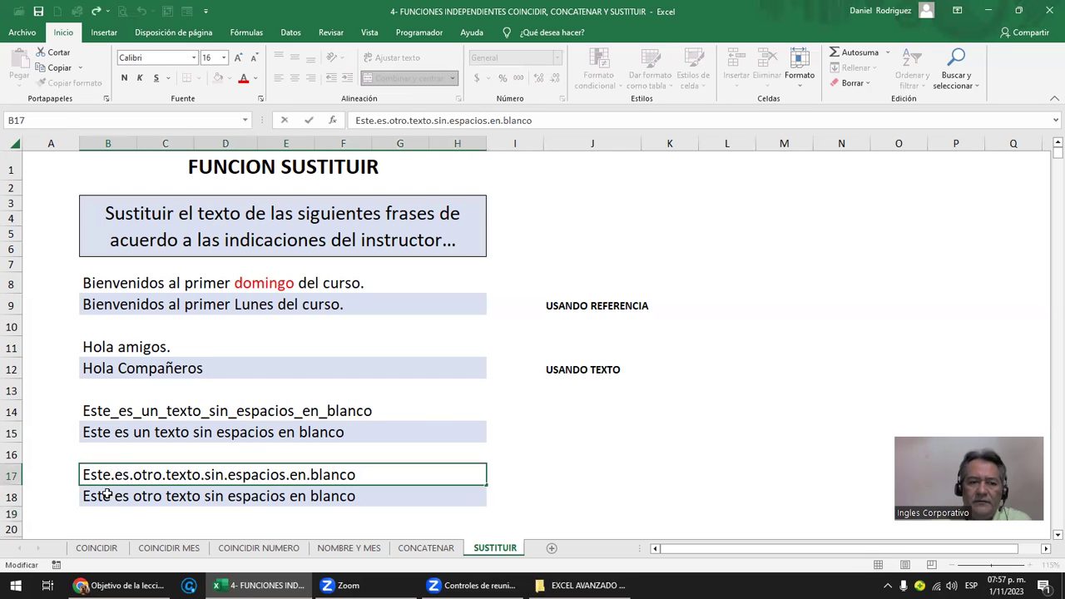
{"action": "double_click", "coordinate": [108, 495]}
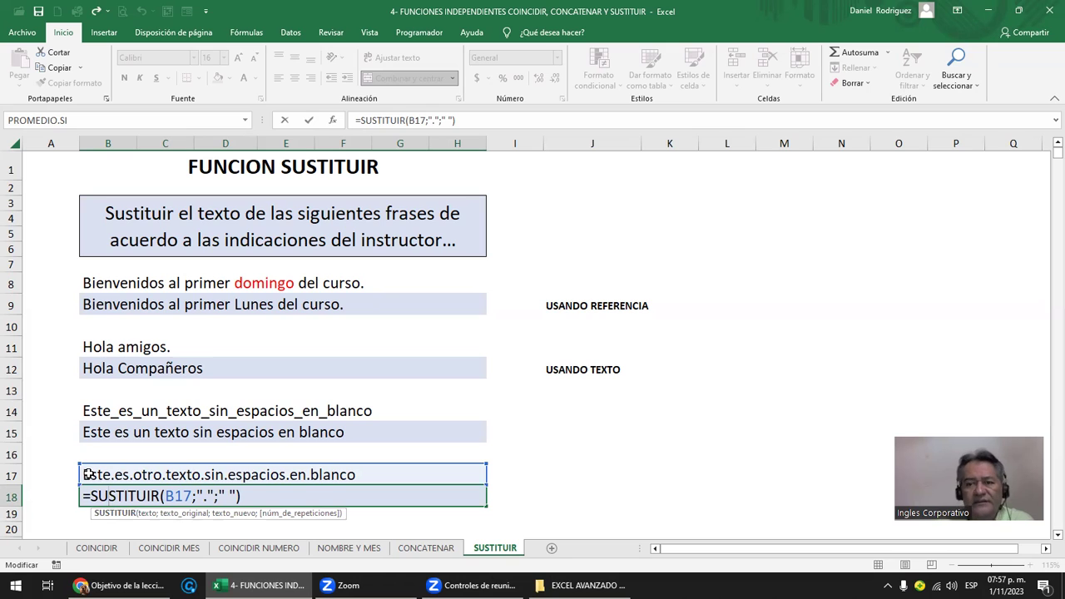
{"action": "key", "text": "ctrl+Return"}
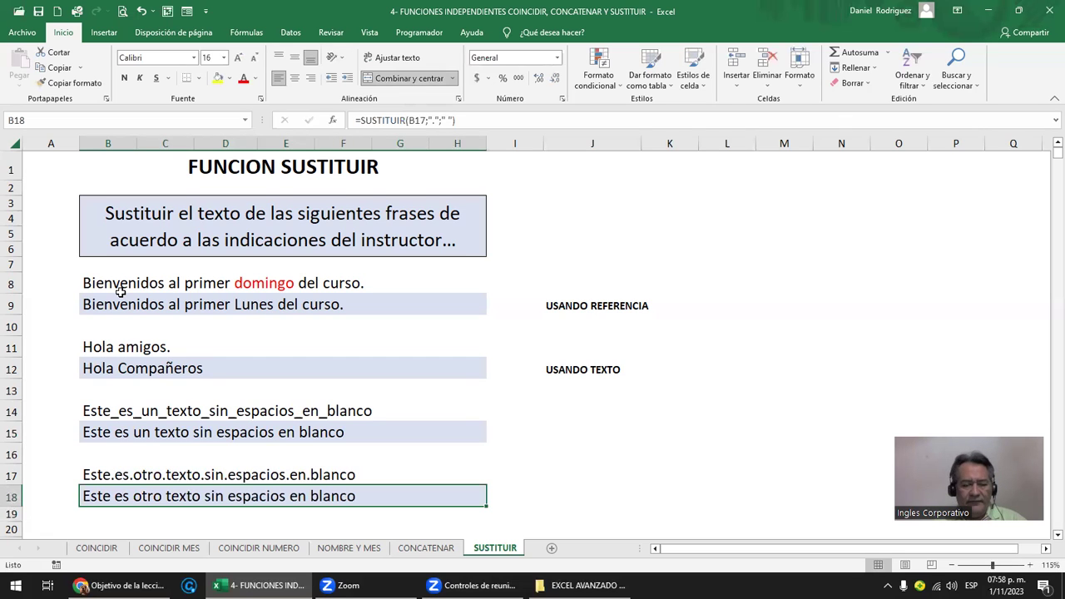
{"action": "key", "text": "F2"}
{"action": "key", "text": "Escape"}
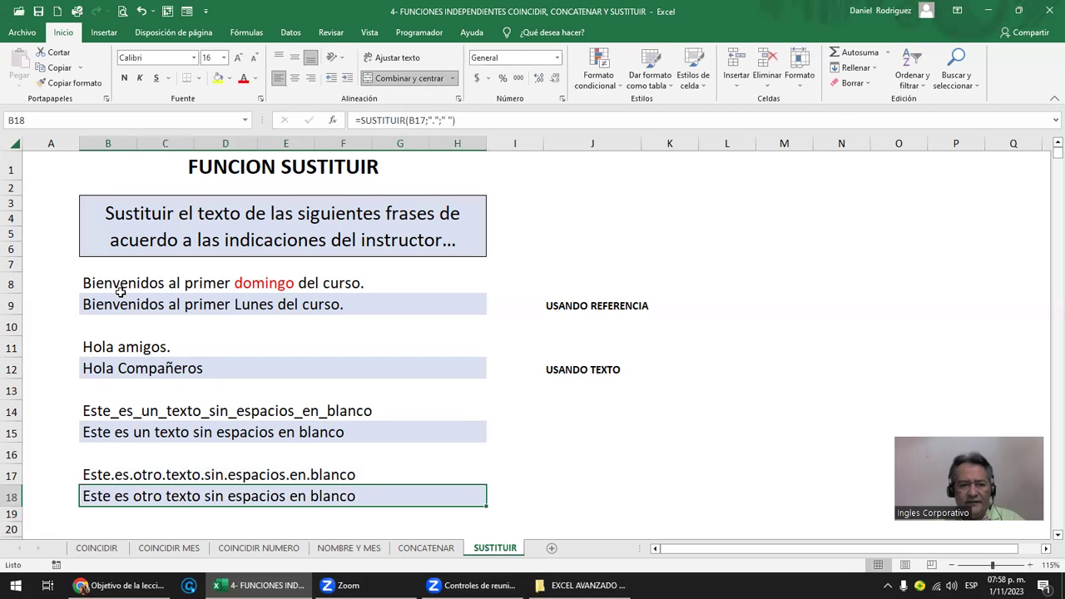
- Copy the B18 result and paste it into B20 as values only, ending the copy mode
{"action": "key", "text": "ctrl+c"}
{"action": "key", "text": "Down"}
{"action": "key", "text": "Down"}
{"action": "key", "text": "Down"}
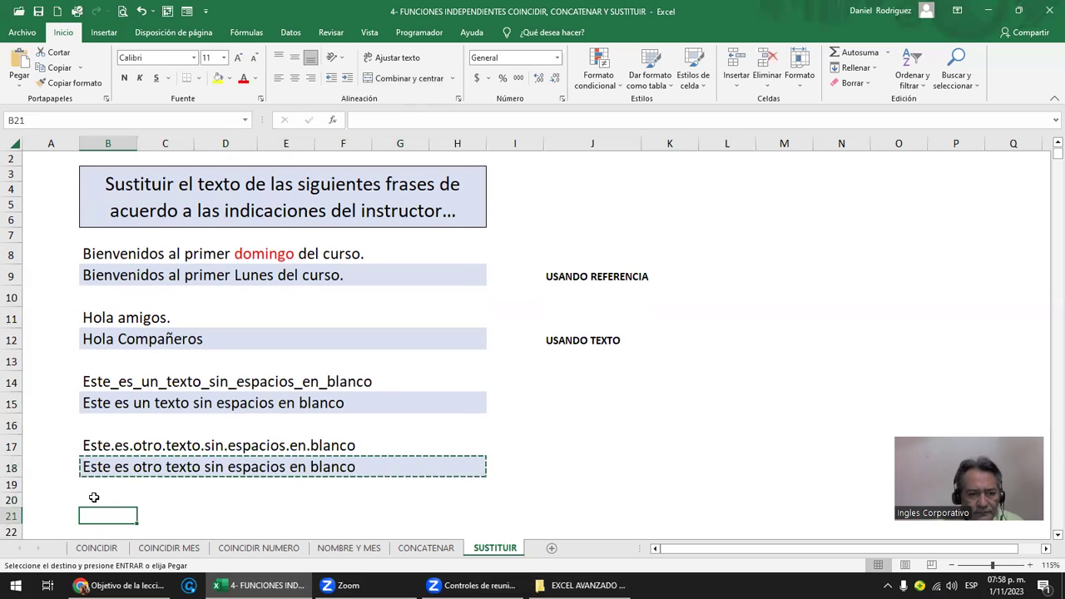
{"action": "right_click", "coordinate": [98, 498]}
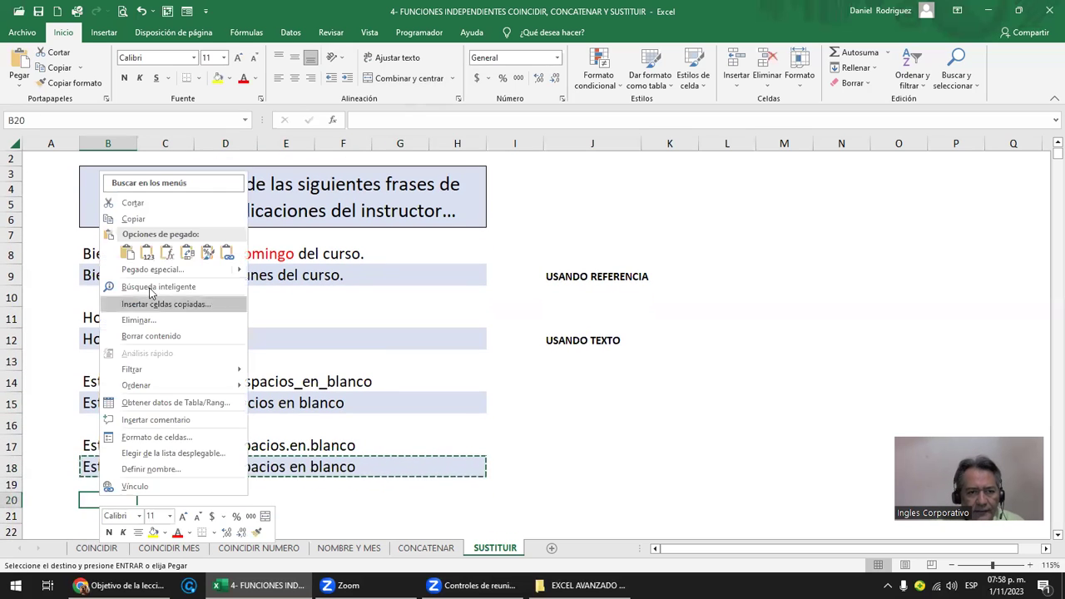
{"action": "left_click", "coordinate": [146, 252]}
{"action": "left_click", "coordinate": [166, 512]}
{"action": "left_click", "coordinate": [117, 502]}
{"action": "key", "text": "Escape"}
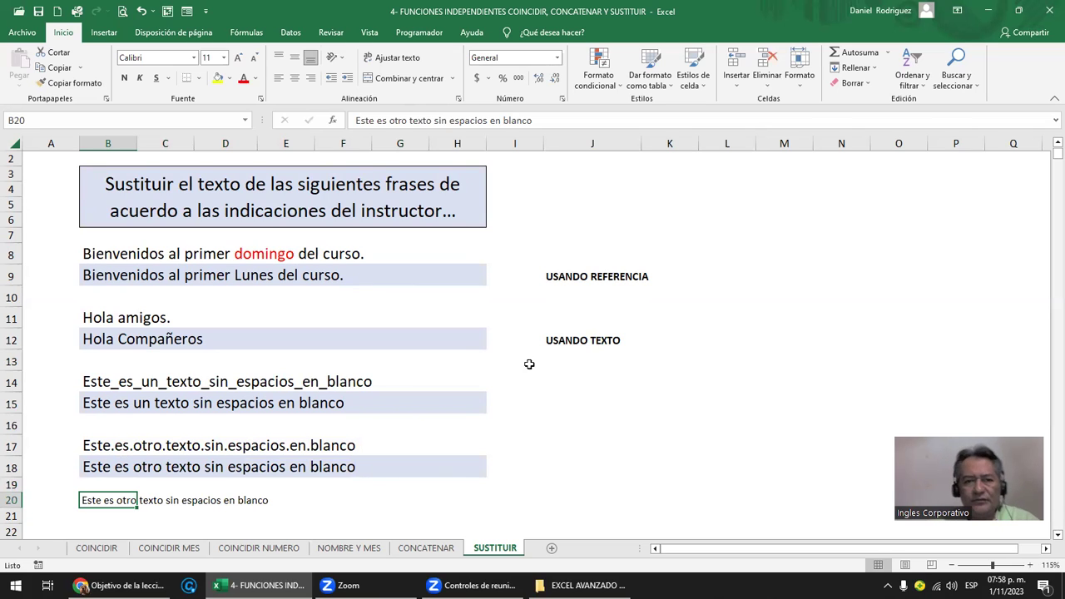
- Highlight the B8 reference argument in the B9 SUSTITUIR formula for review, and leave the formula without changes
{"action": "double_click", "coordinate": [93, 275]}
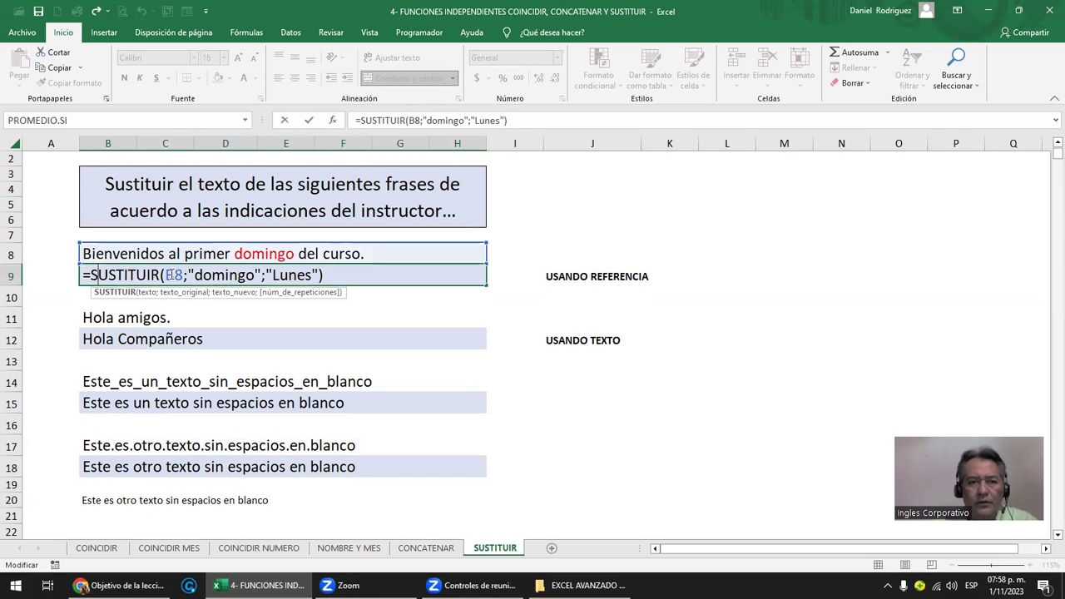
{"action": "double_click", "coordinate": [175, 275]}
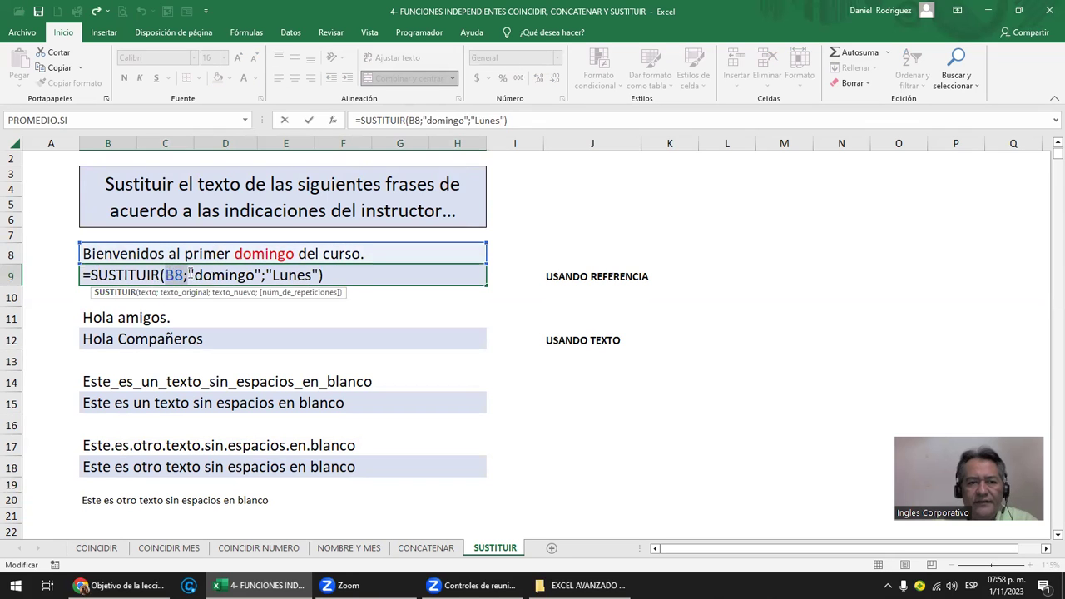
{"action": "left_click", "coordinate": [176, 340]}
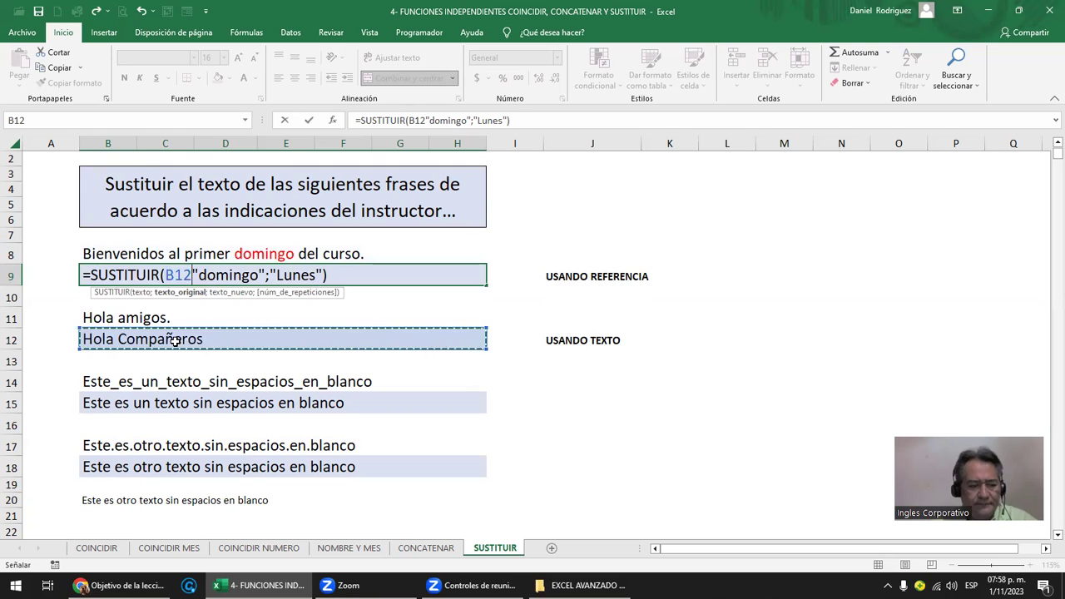
{"action": "key", "text": "Escape"}
- Highlight the literal "Hola amigos" argument in the B12 formula to contrast it with the reference, and close it unchanged
{"action": "double_click", "coordinate": [178, 339]}
{"action": "left_click_drag", "start_coordinate": [166, 337], "coordinate": [265, 337]}
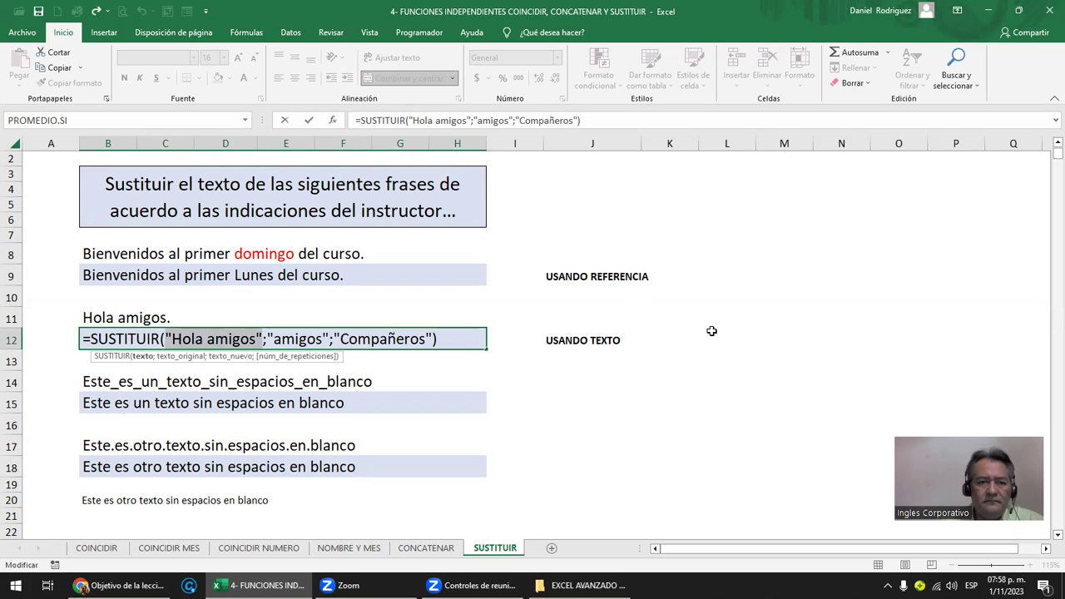
{"action": "key", "text": "ctrl+Return"}
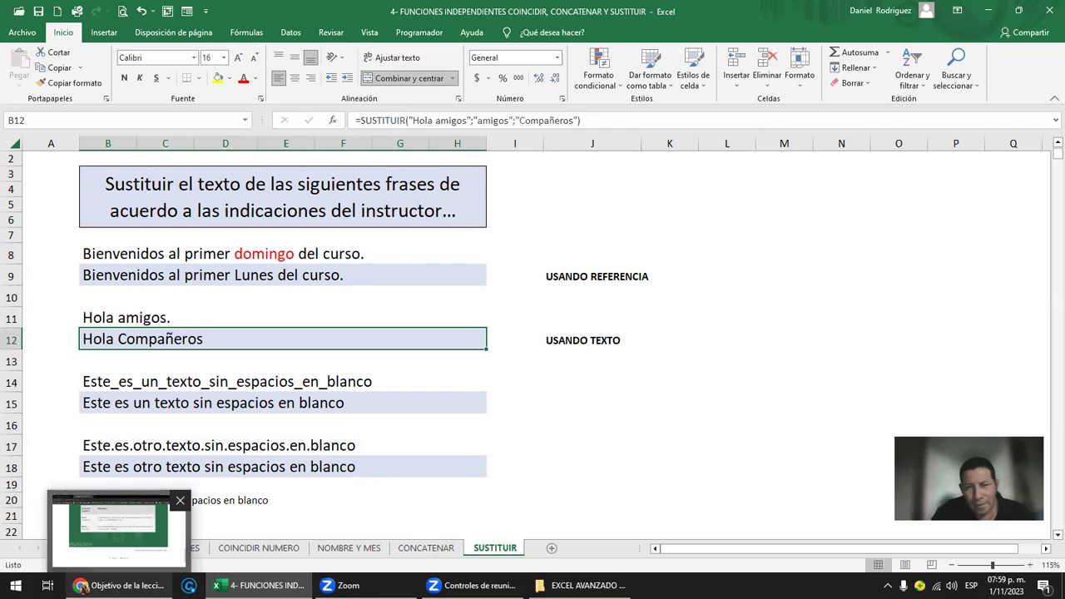
- Switch to the lesson 1.3 page in Chrome and review its content on the independent functions through to the page end
{"action": "left_click", "coordinate": [118, 585]}
{"action": "scroll", "coordinate": [352, 447], "scroll_direction": "up", "scroll_amount": 4}
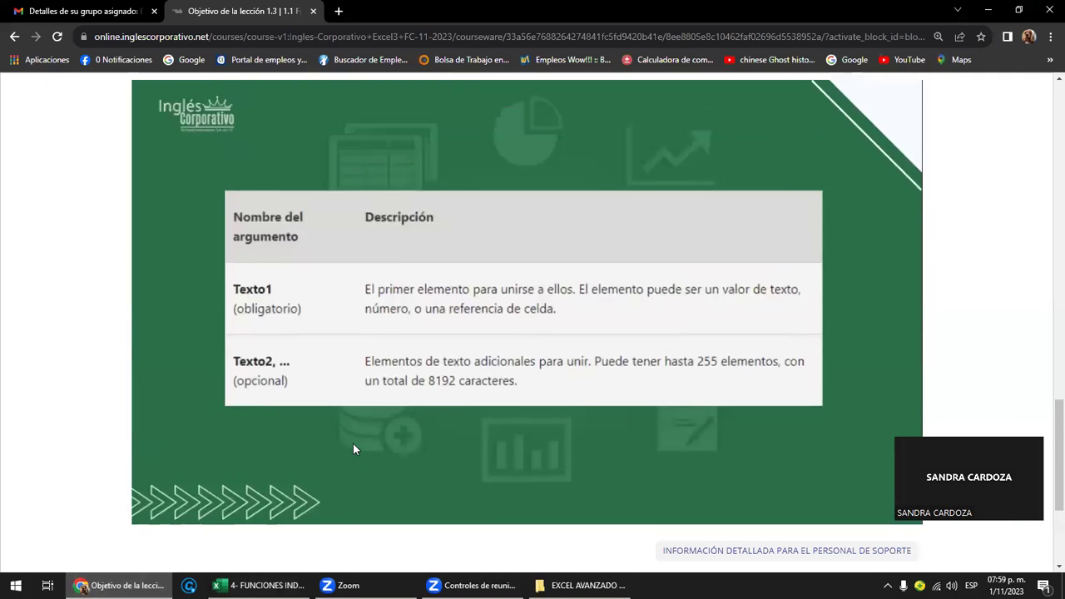
{"action": "scroll", "coordinate": [353, 449], "scroll_direction": "up", "scroll_amount": 10}
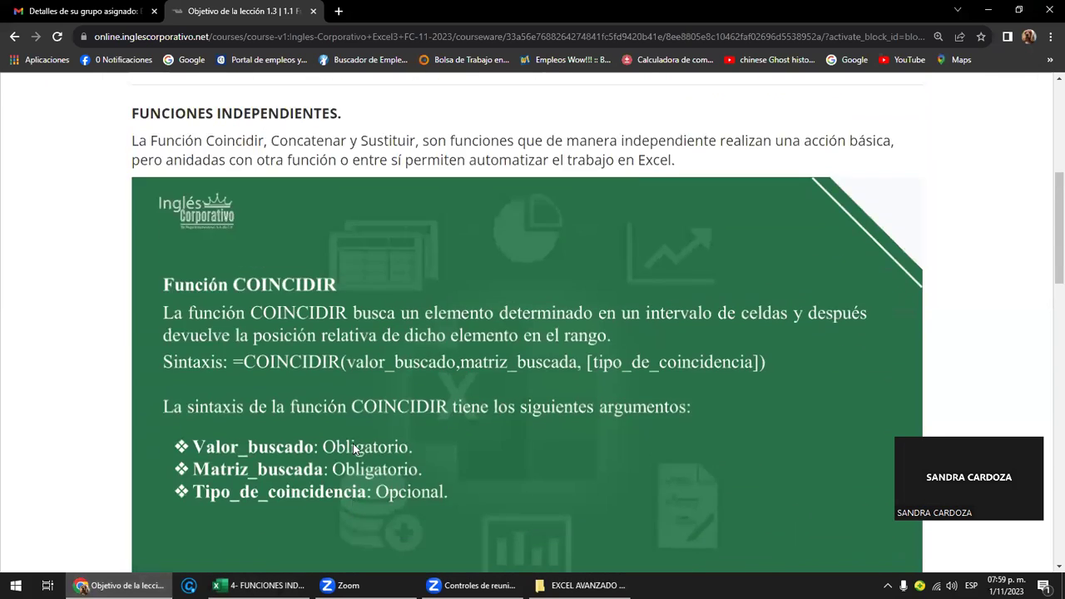
{"action": "scroll", "coordinate": [353, 449], "scroll_direction": "up", "scroll_amount": 2}
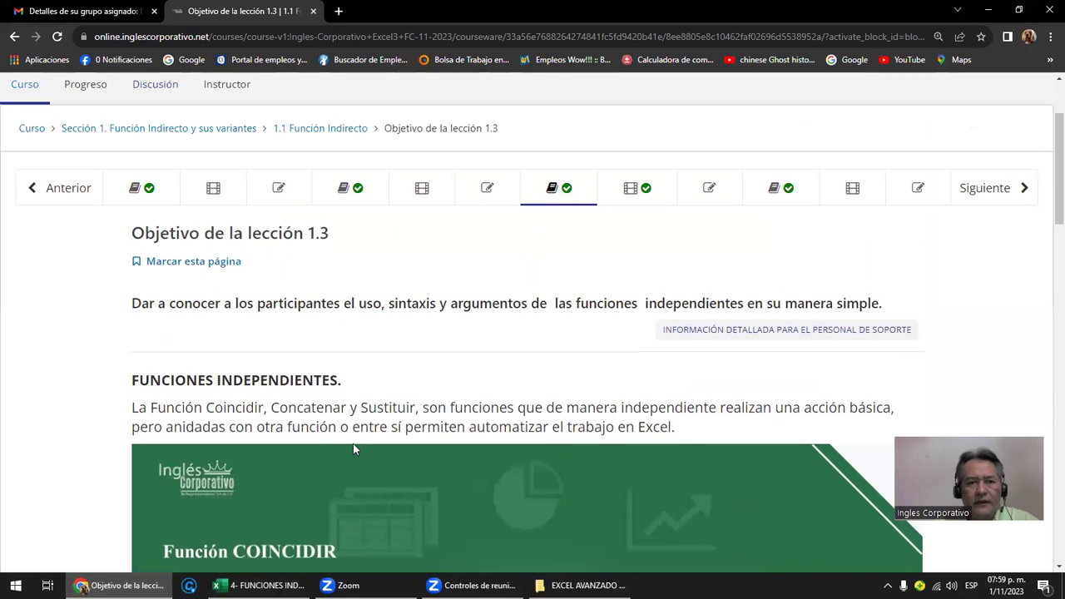
{"action": "scroll", "coordinate": [353, 449], "scroll_direction": "down", "scroll_amount": 2}
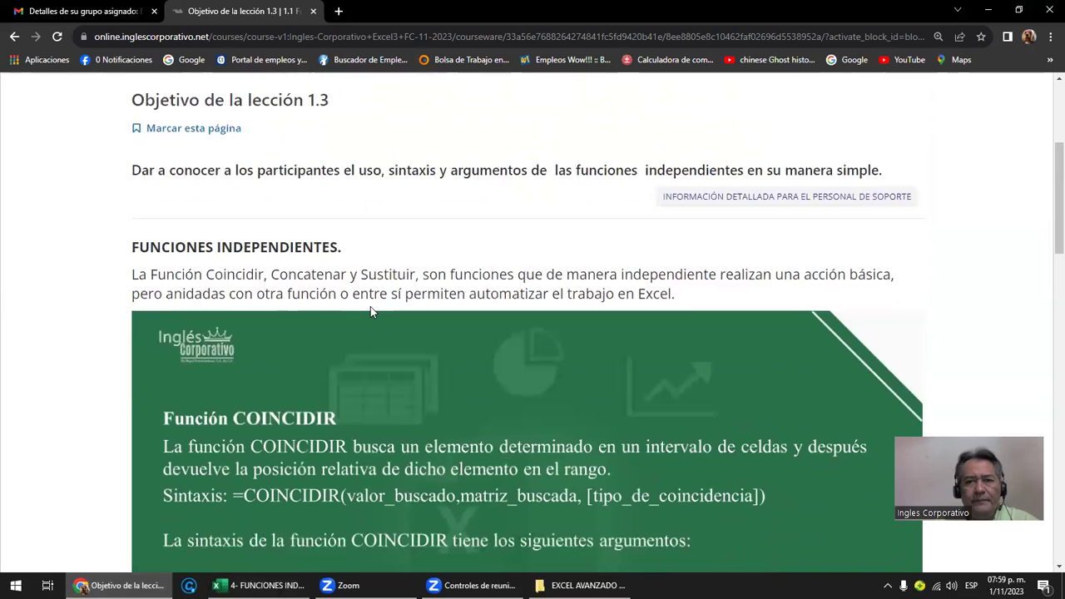
{"action": "scroll", "coordinate": [364, 395], "scroll_direction": "down", "scroll_amount": 10}
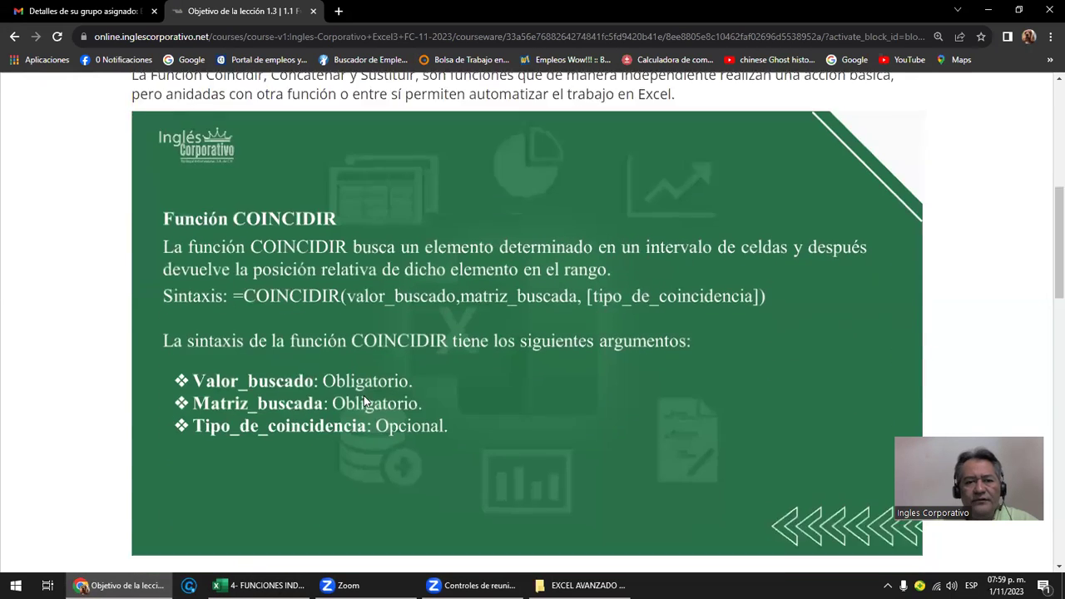
{"action": "scroll", "coordinate": [378, 395], "scroll_direction": "down", "scroll_amount": 8}
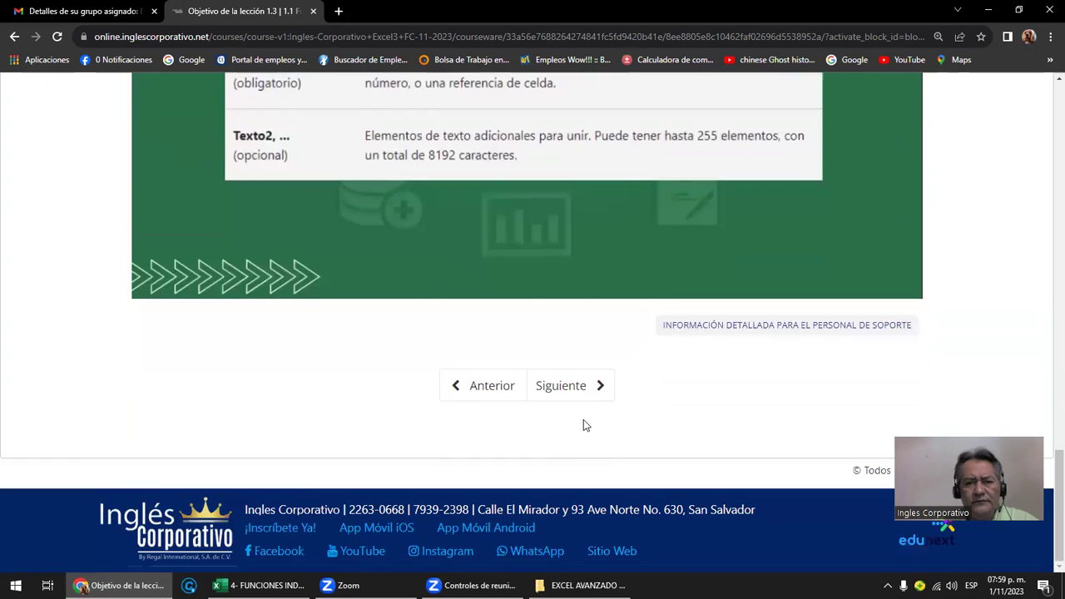
- Advance to the Funciones Independientes (Concatenar, Sustituir, Coincidir) video page and review it through to the practice file link
{"action": "left_click", "coordinate": [574, 396]}
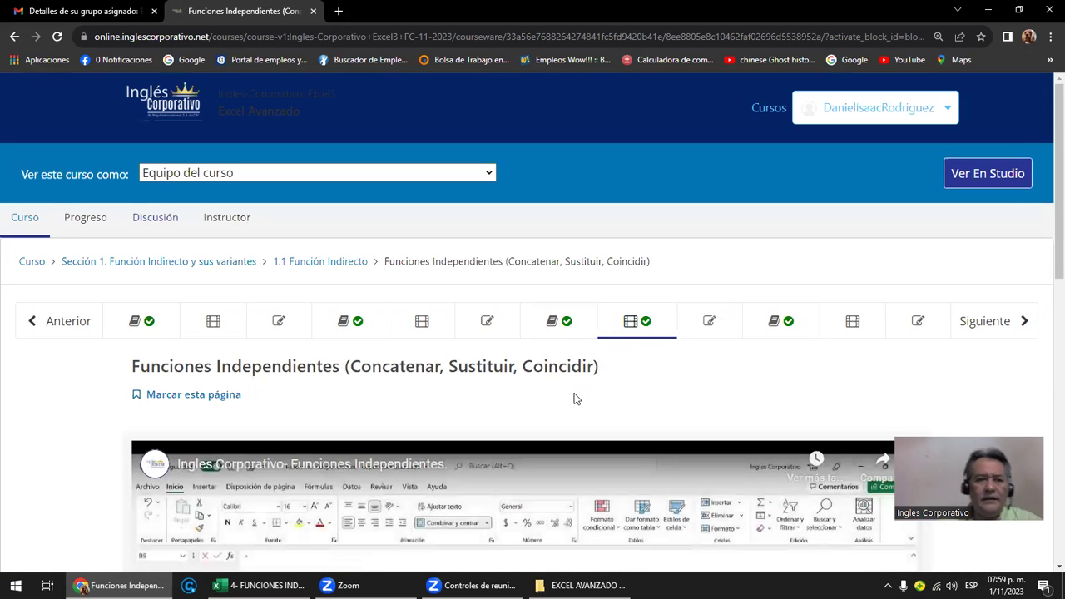
{"action": "scroll", "coordinate": [574, 397], "scroll_direction": "down", "scroll_amount": 2}
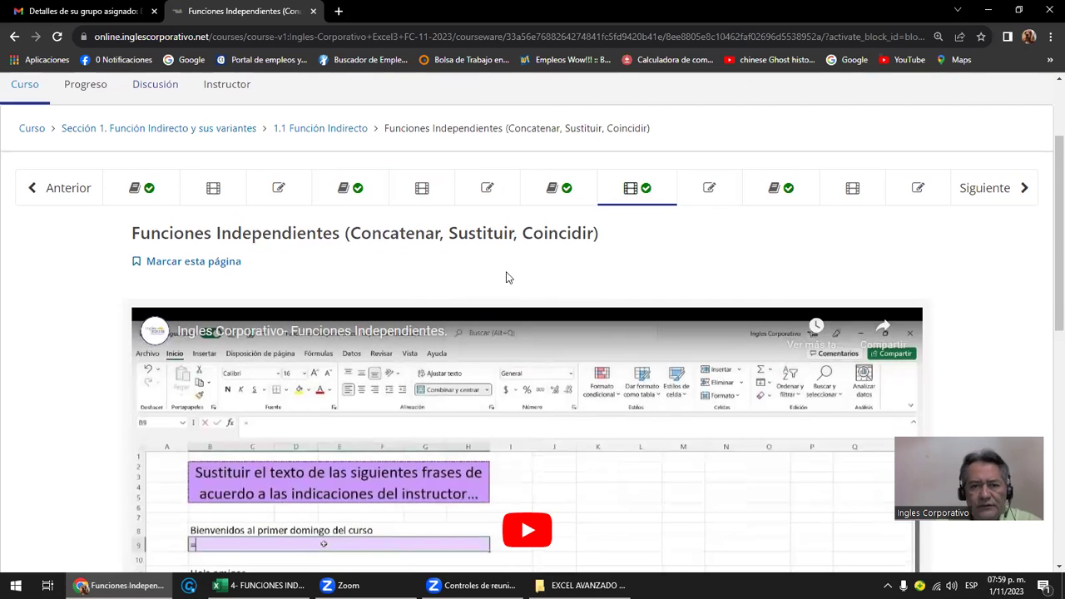
{"action": "scroll", "coordinate": [586, 262], "scroll_direction": "down", "scroll_amount": 1}
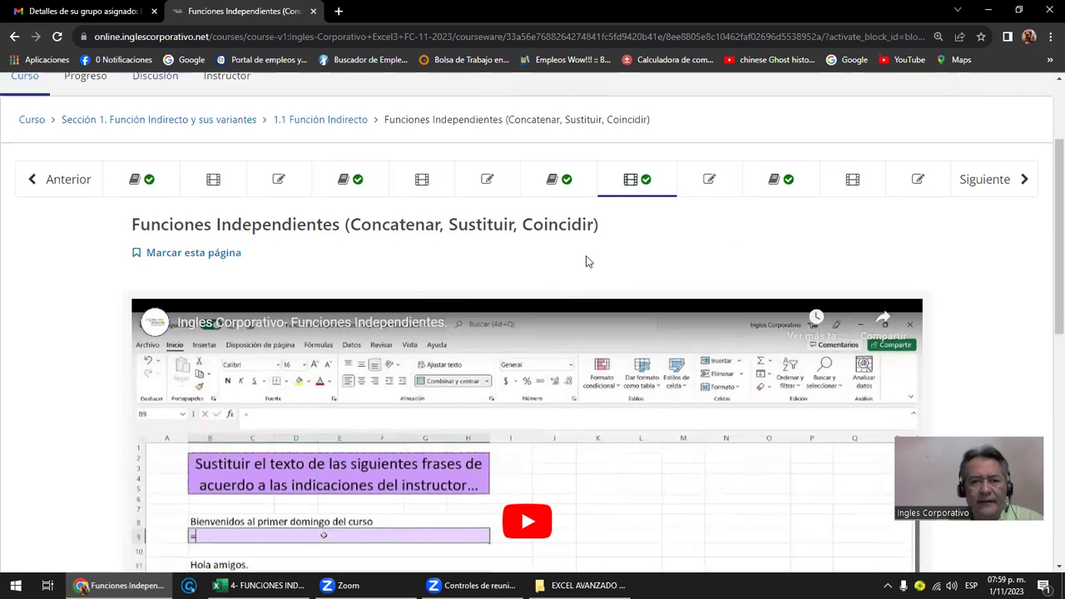
{"action": "scroll", "coordinate": [586, 262], "scroll_direction": "down", "scroll_amount": 1}
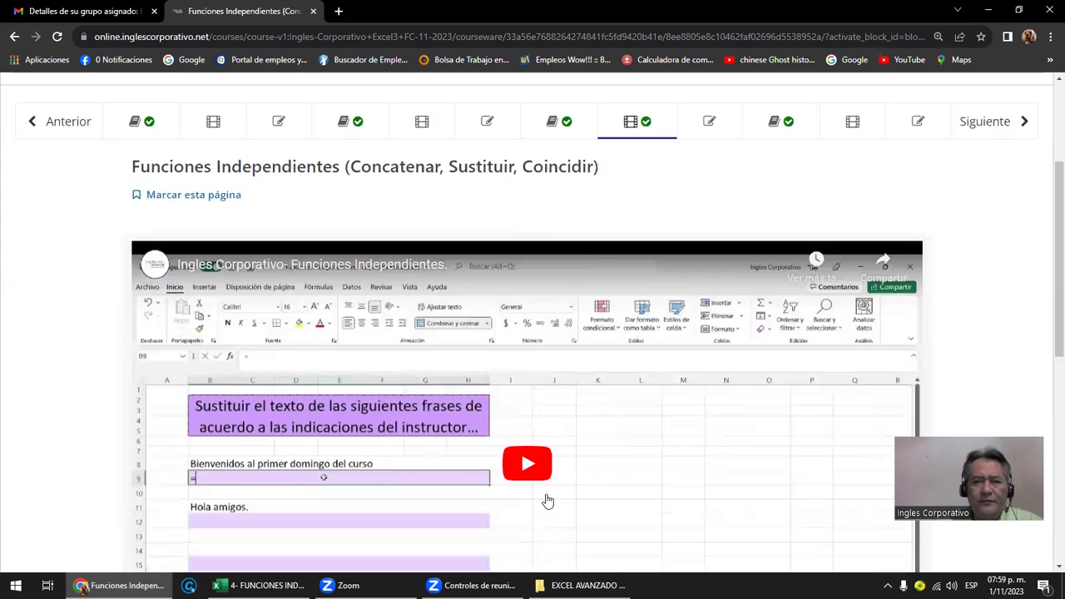
{"action": "scroll", "coordinate": [619, 480], "scroll_direction": "down", "scroll_amount": 3}
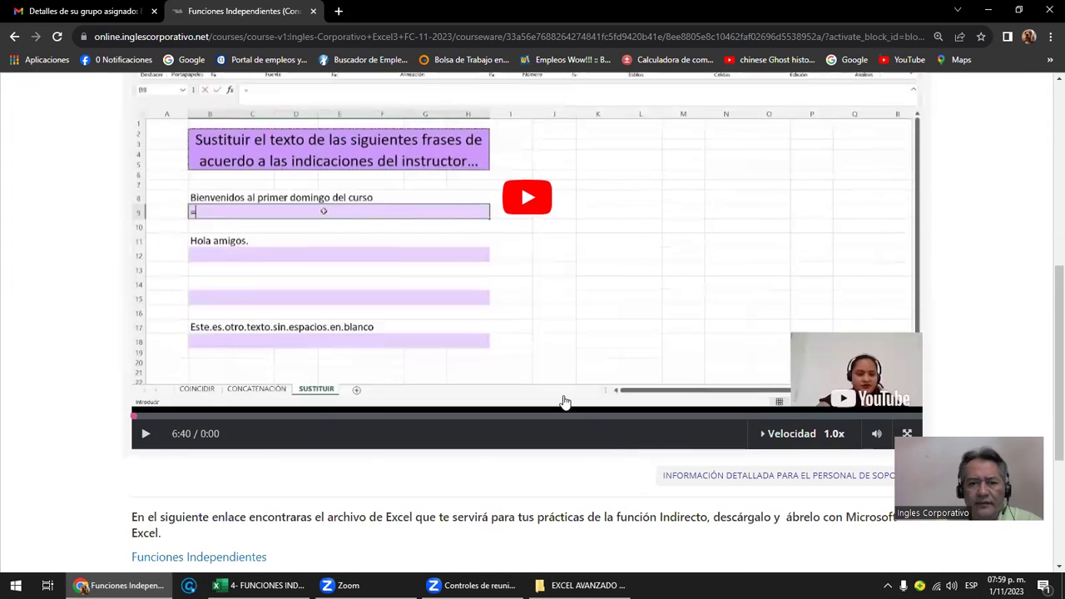
{"action": "scroll", "coordinate": [565, 402], "scroll_direction": "down", "scroll_amount": 2}
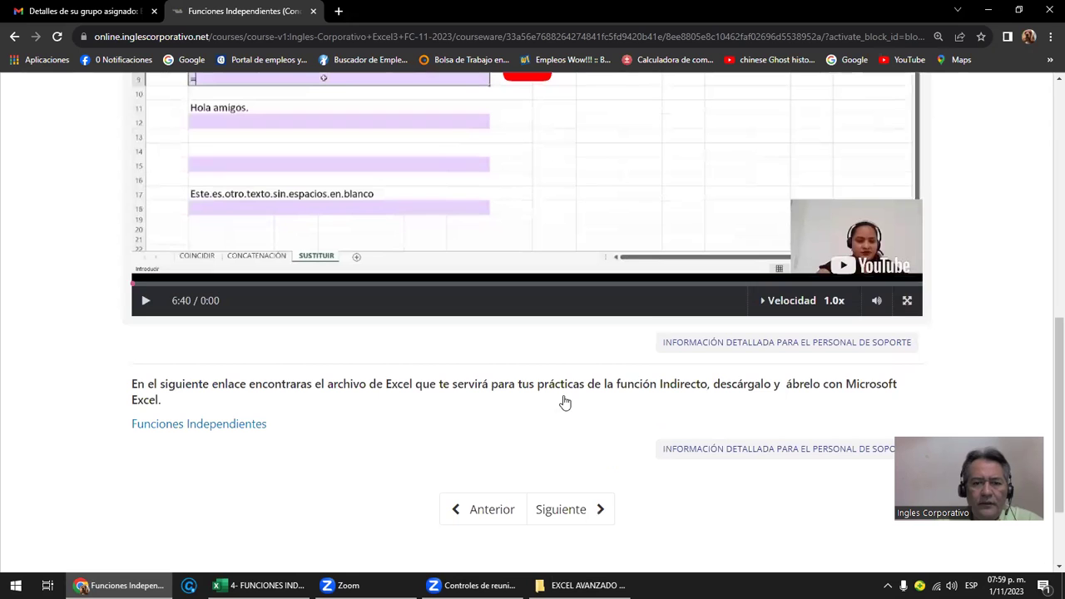
- Advance to the Laboratorio 3 page and read through its true-or-false questions on COINCIDIR, SUSTITUIR and CONCATENAR without answering them
{"action": "left_click", "coordinate": [564, 509]}
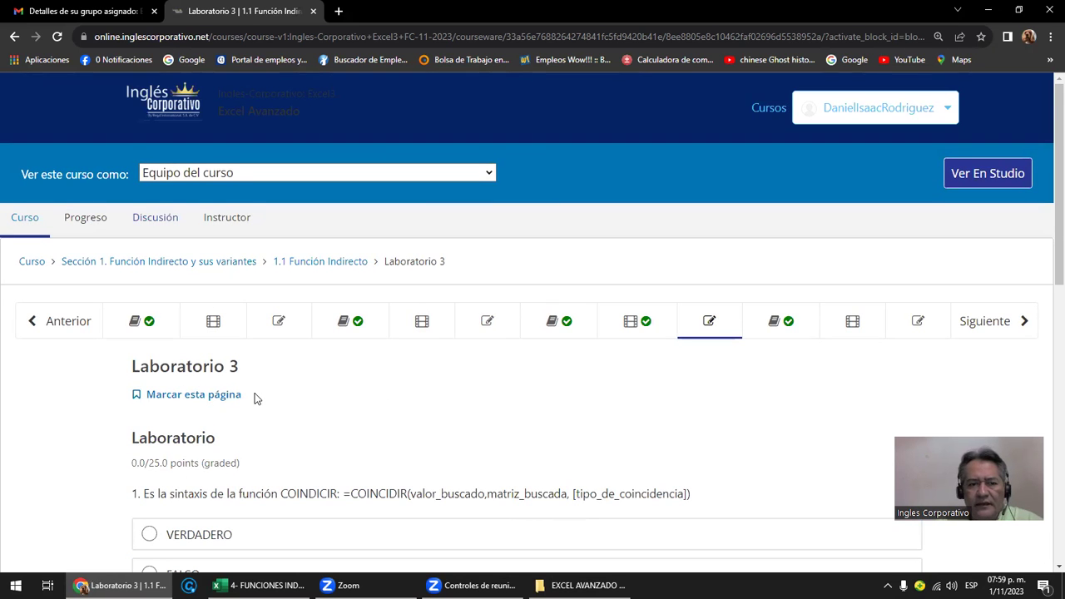
{"action": "scroll", "coordinate": [257, 399], "scroll_direction": "down", "scroll_amount": 3}
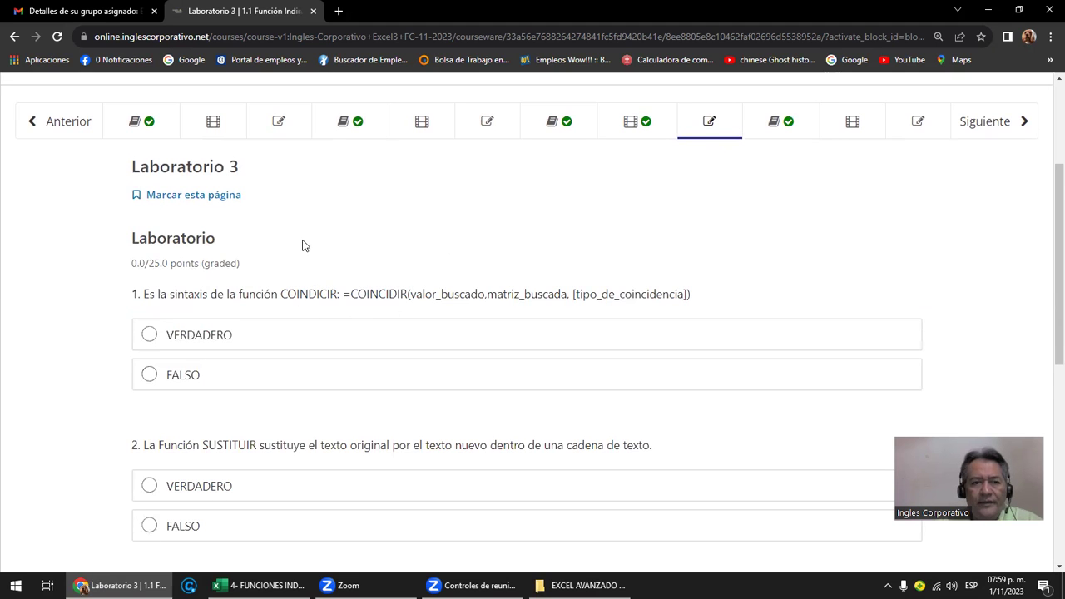
{"action": "scroll", "coordinate": [304, 246], "scroll_direction": "down", "scroll_amount": 4}
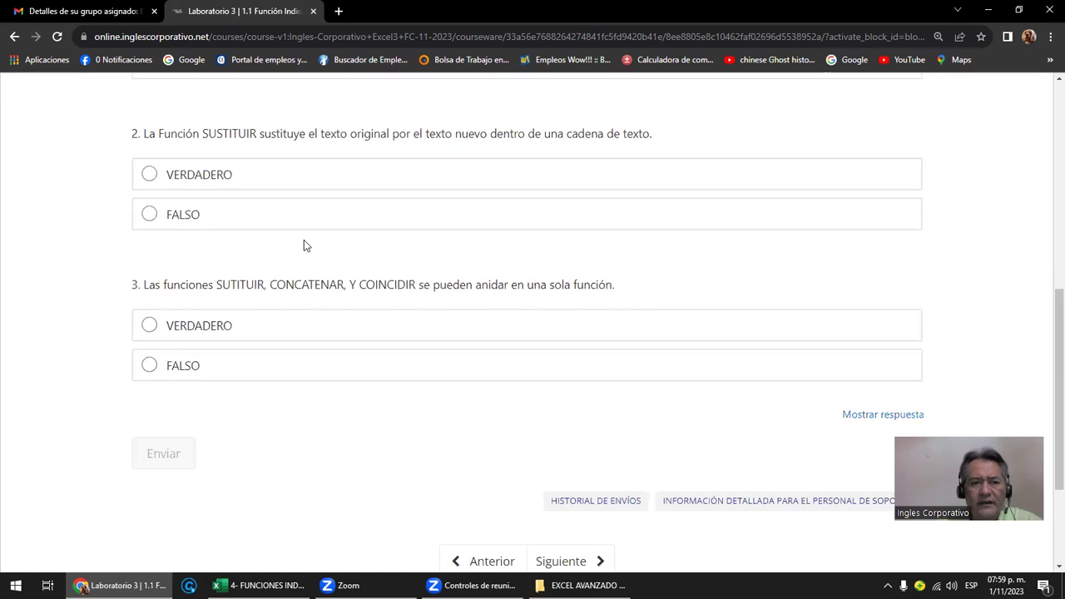
{"action": "scroll", "coordinate": [304, 246], "scroll_direction": "down", "scroll_amount": 1}
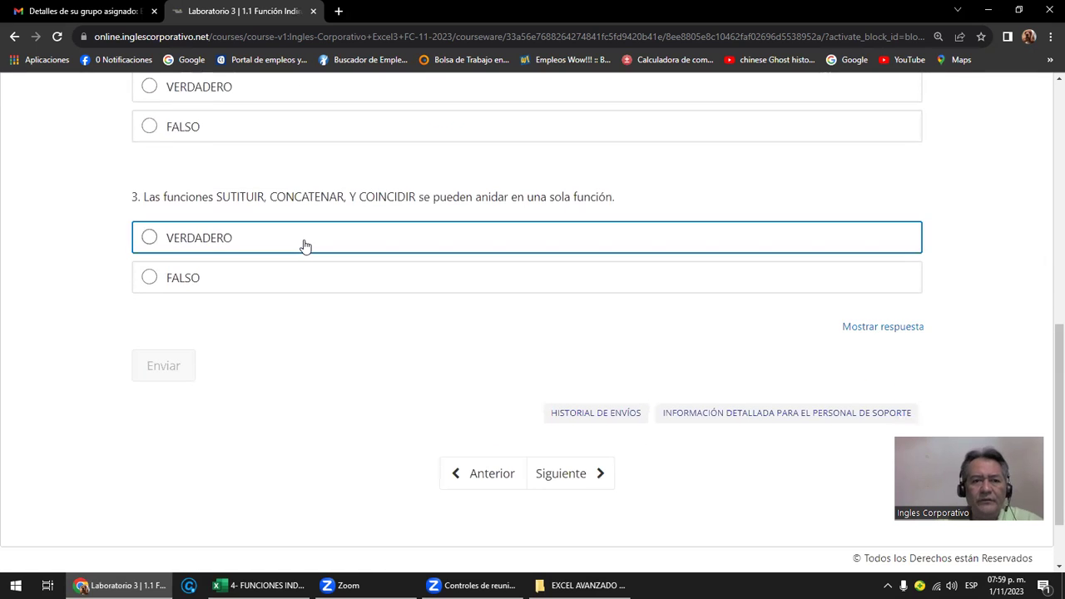
{"action": "scroll", "coordinate": [317, 334], "scroll_direction": "up", "scroll_amount": 4}
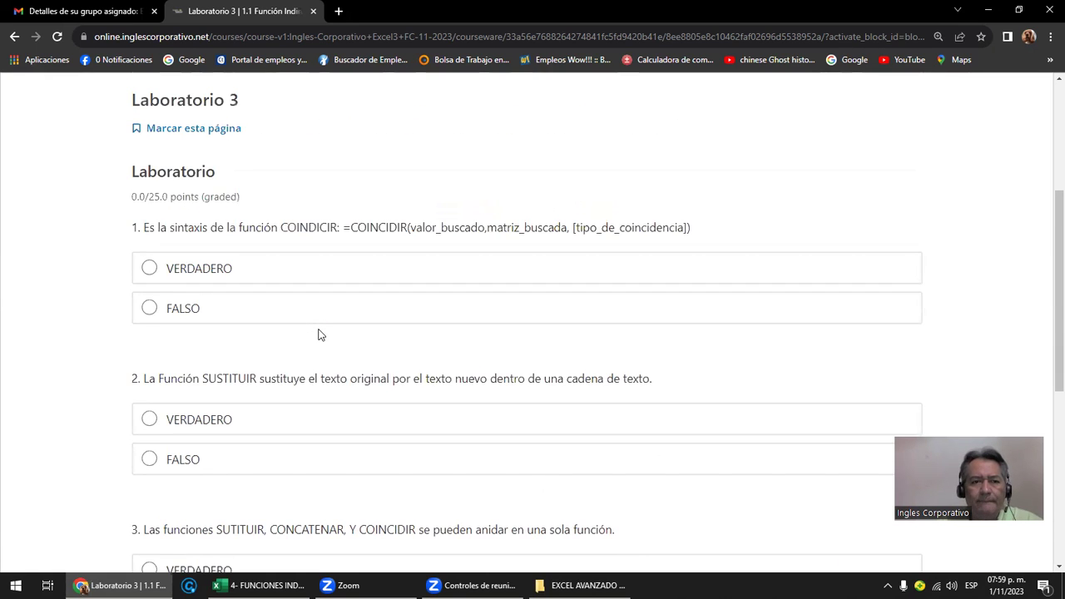
{"action": "scroll", "coordinate": [261, 266], "scroll_direction": "down", "scroll_amount": 2}
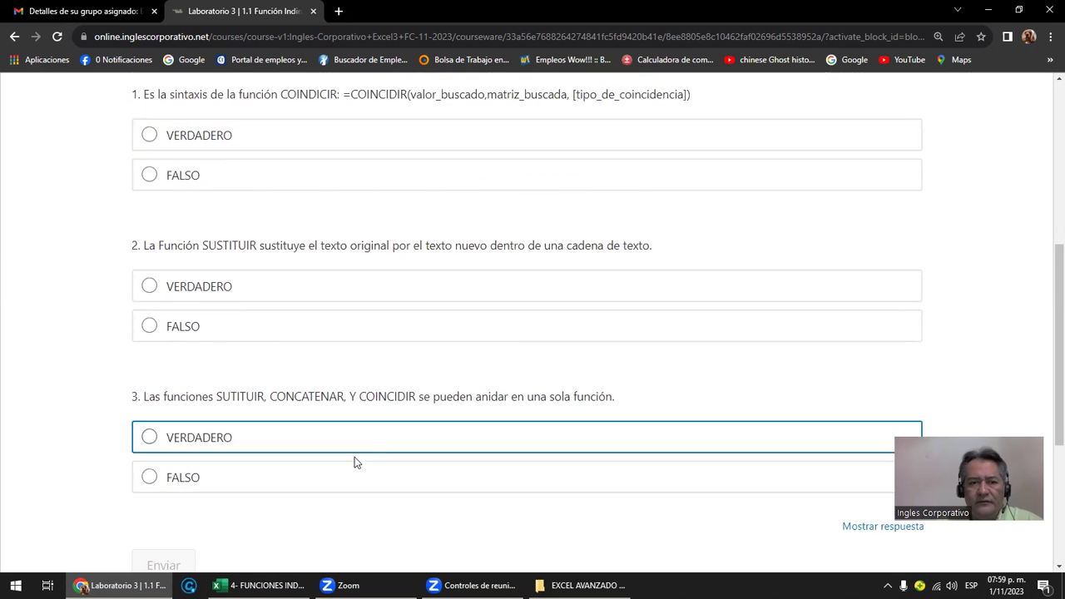
{"action": "scroll", "coordinate": [316, 399], "scroll_direction": "up", "scroll_amount": 5}
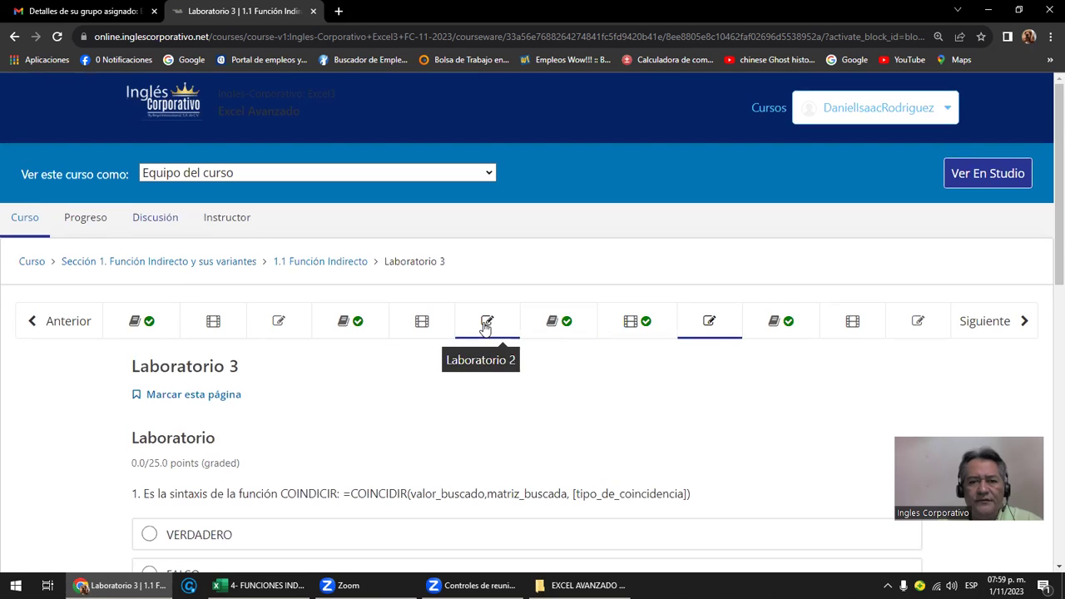
- Open the Conoce la Función Indirecto con Validación de Datos lesson page and stop sharing the screen in the Zoom meeting
{"action": "left_click", "coordinate": [427, 326]}
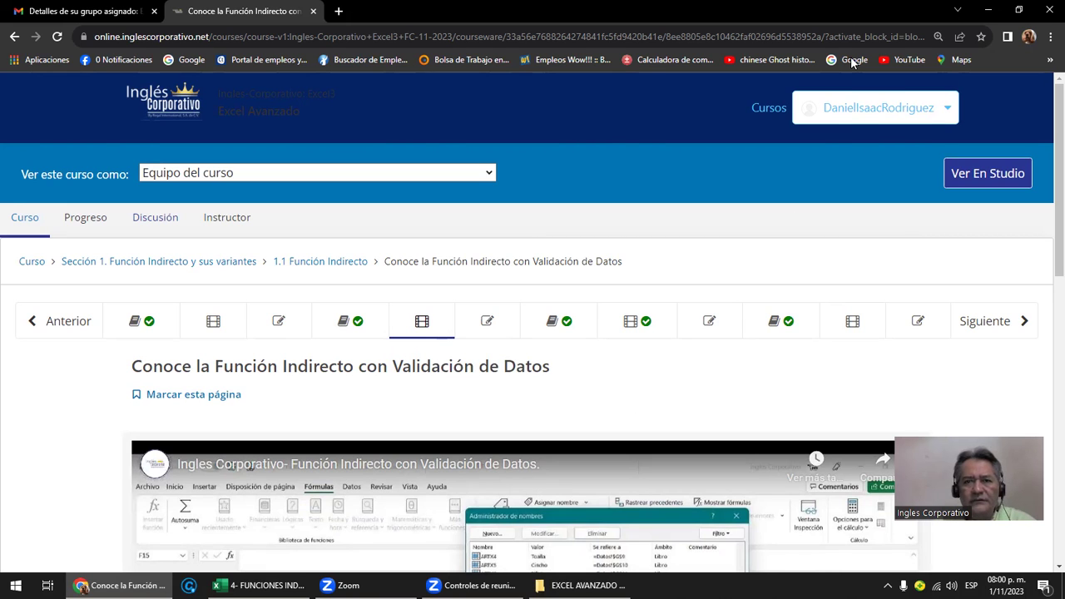
{"action": "key", "text": "alt+s"}
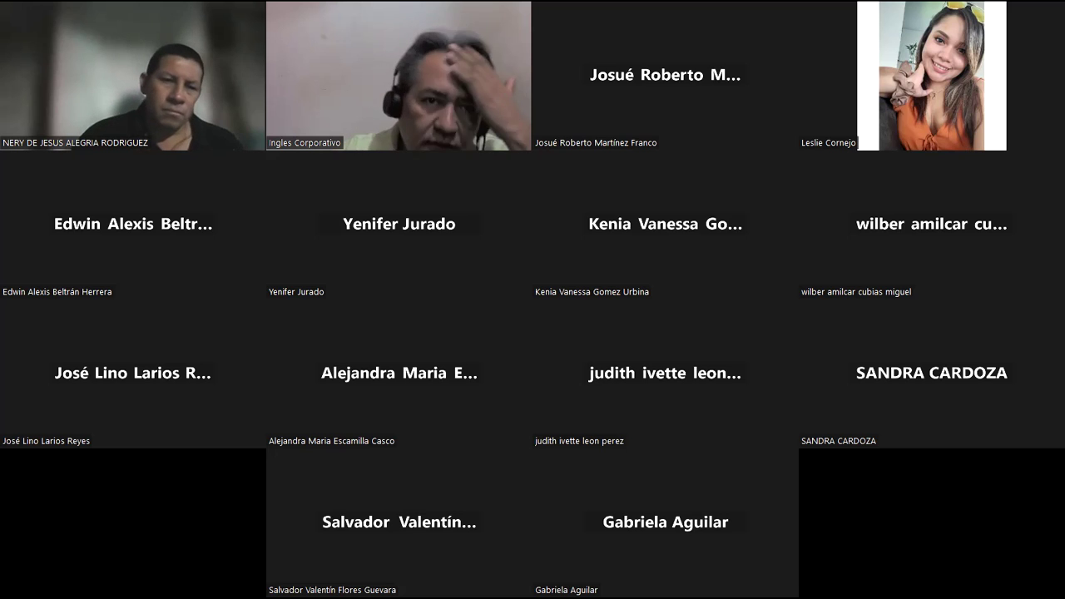